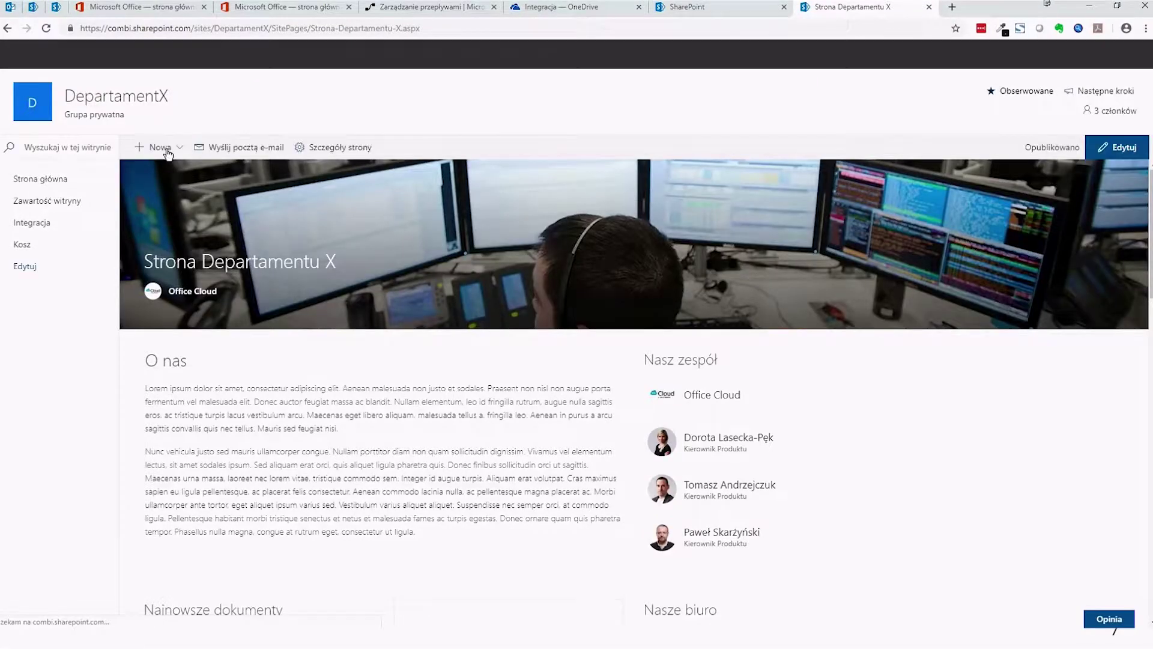
- Start creating a new list on the DepartamentX site
click(165, 151)
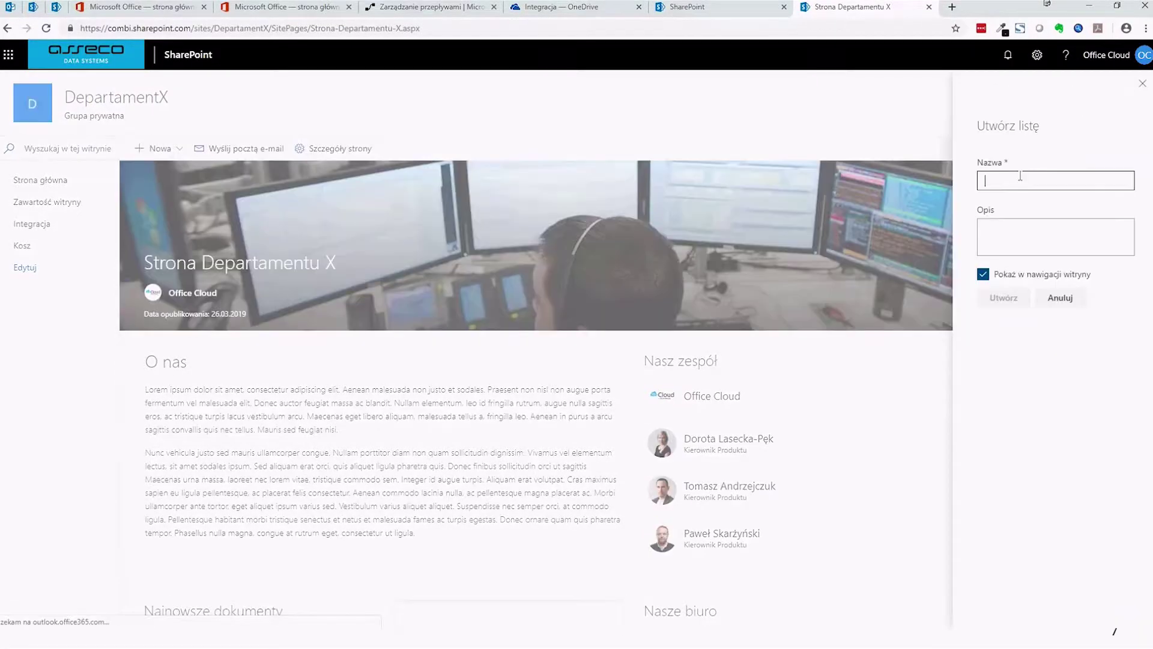
text(Proces)
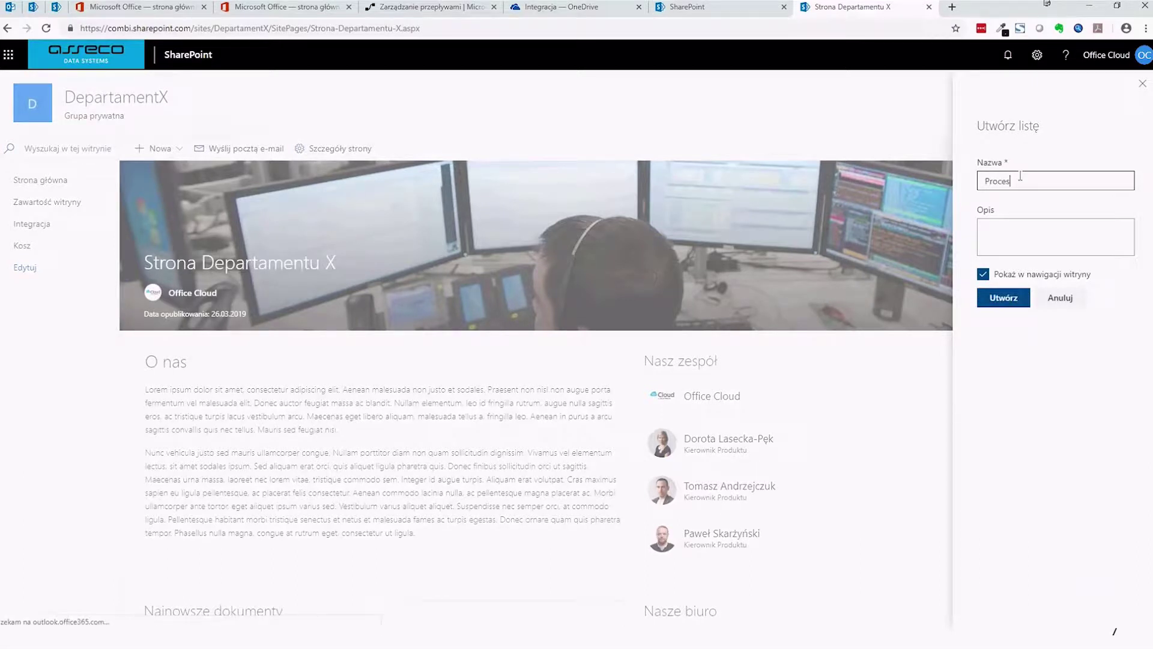
key(BackSpace)
key(BackSpace)
key(BackSpace)
key(BackSpace)
key(BackSpace)
key(BackSpace)
text(W)
key(BackSpace)
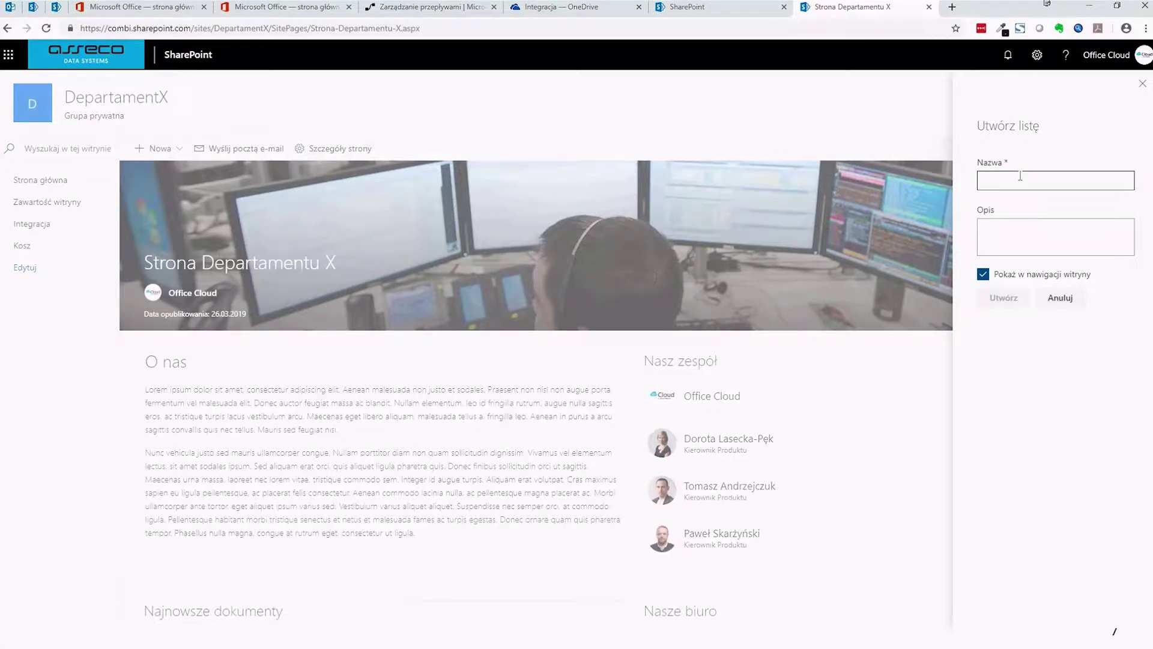
- Name the new list Wnioski urlopowe, correcting the spelling of the second word, and create it
text(Wnioski Urp)
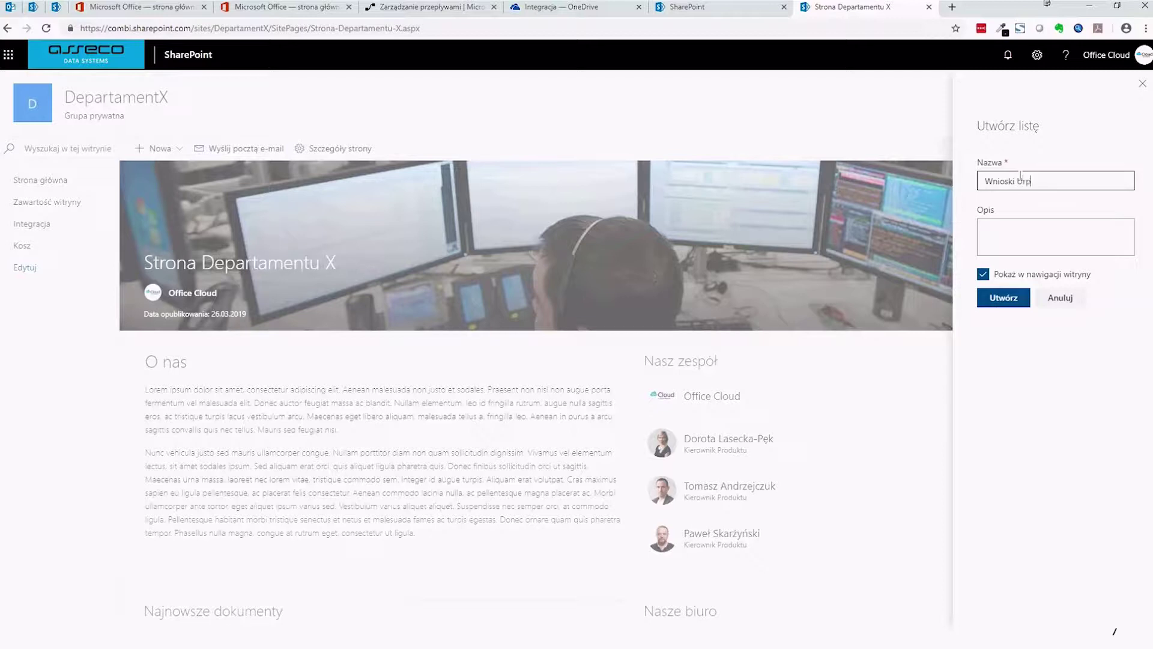
key(BackSpace)
key(BackSpace)
key(BackSpace)
text(urlopowe)
right_click(1048, 183)
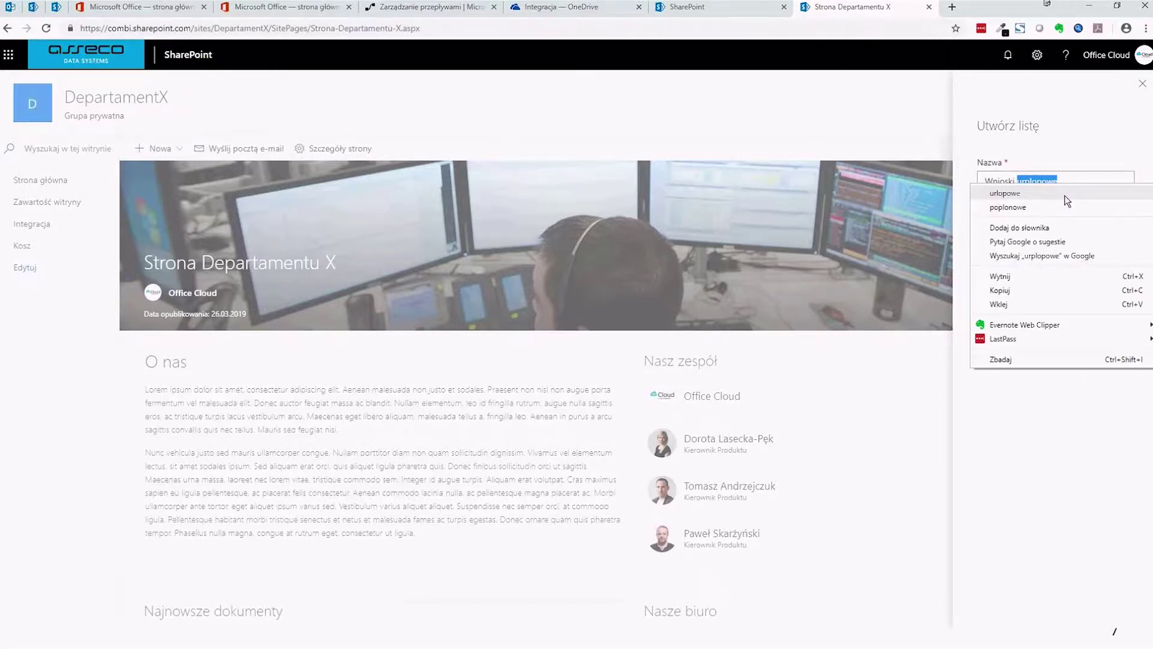
click(1065, 194)
click(1020, 298)
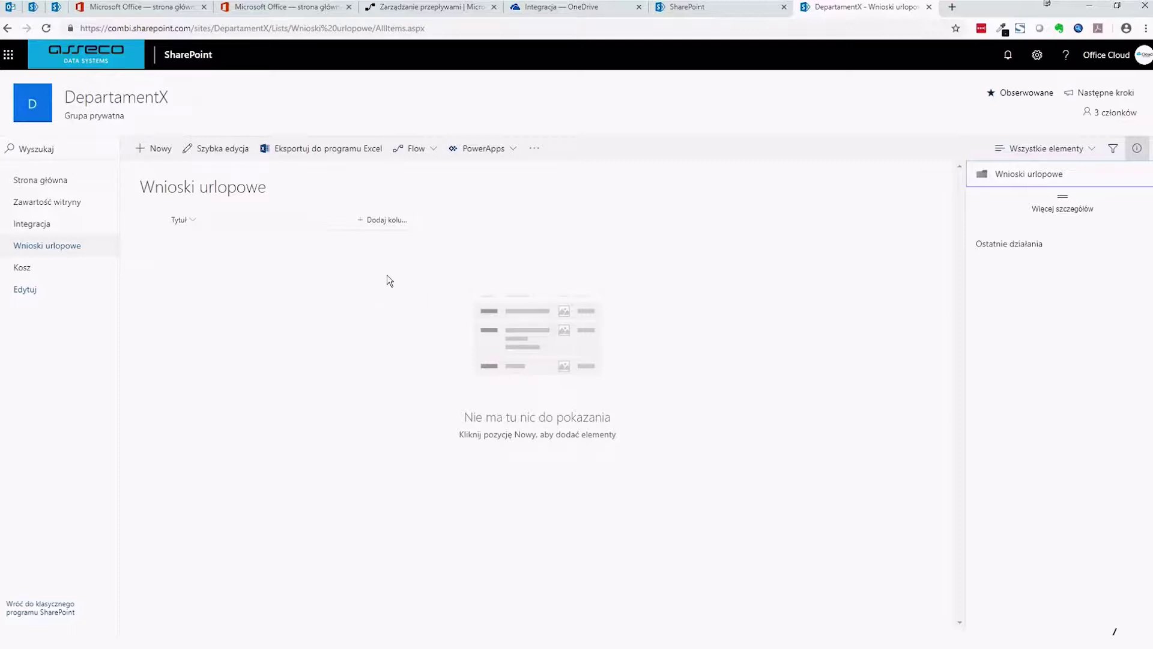
- Add a person column named Osoba wnioskująca to the Wnioski urlopowe list
click(383, 219)
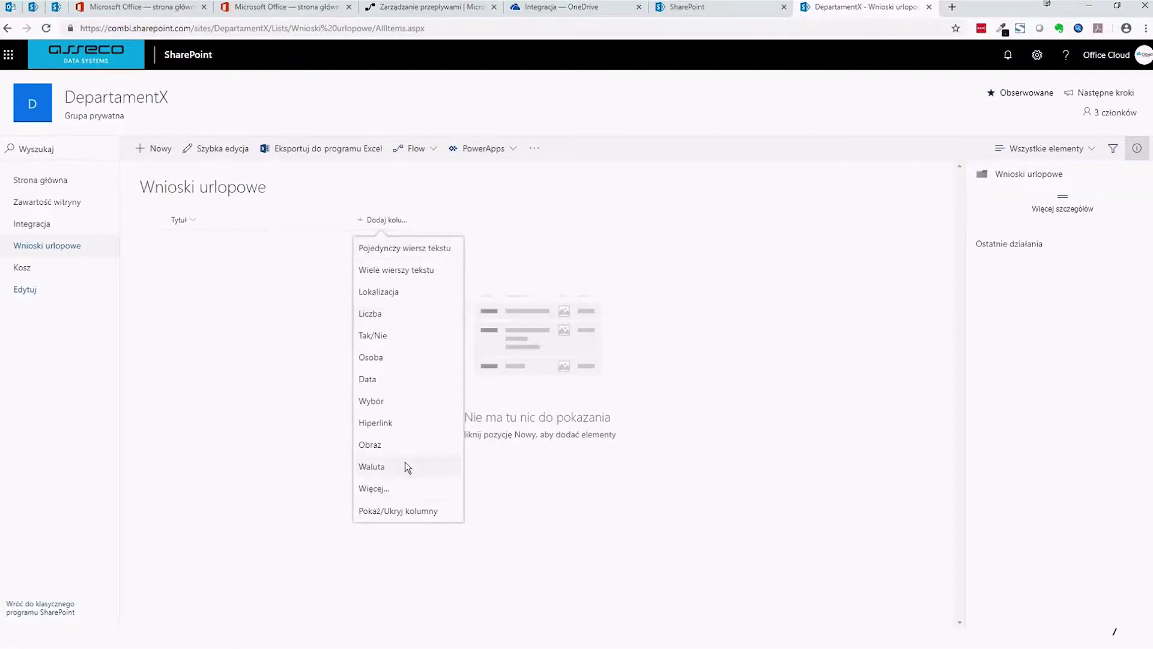
click(391, 362)
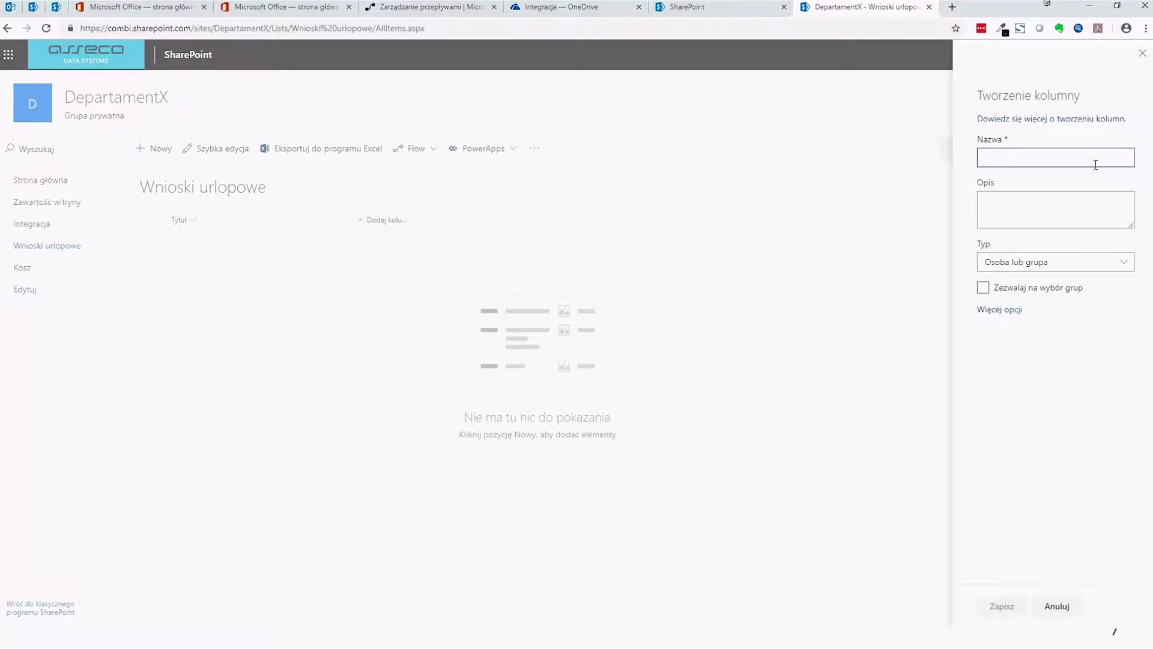
text(osoba wnioskuj)
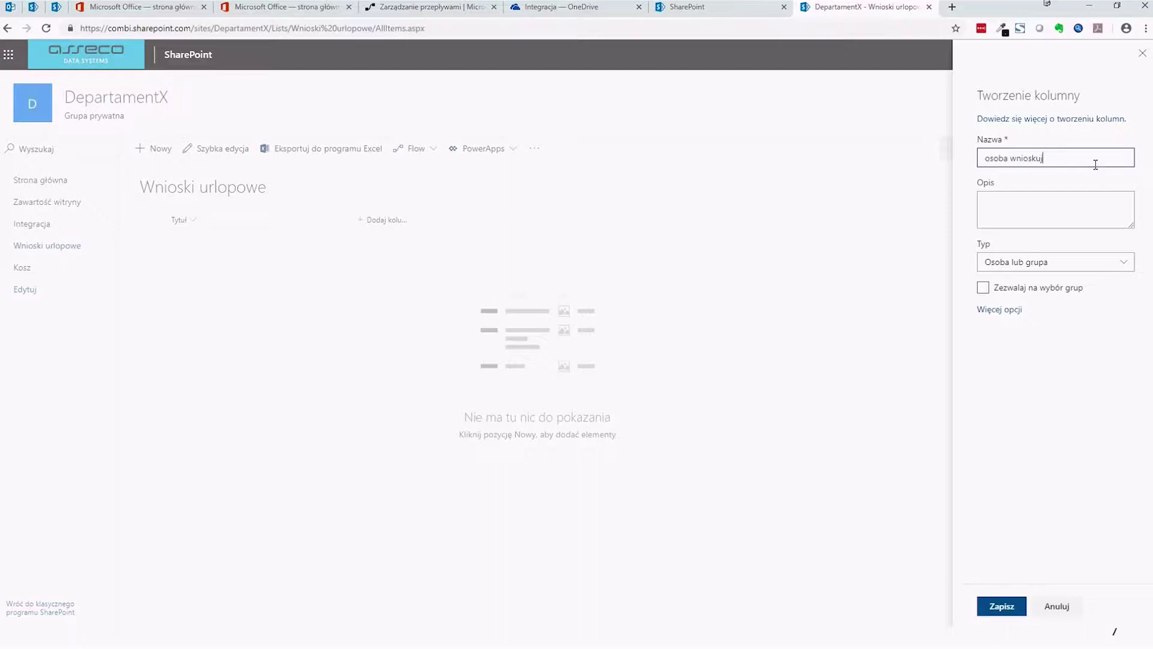
text(ąca)
key(Delete)
text(O)
click(1011, 609)
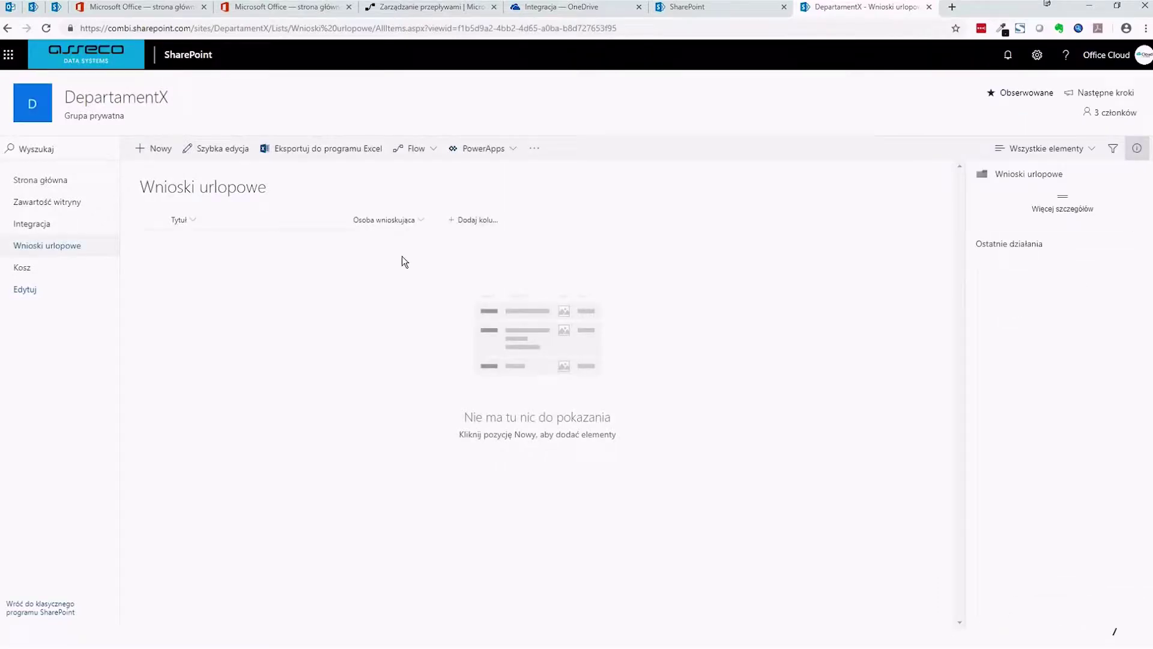
- Add a single-line text column named Stanowisko to the list
click(475, 220)
click(496, 250)
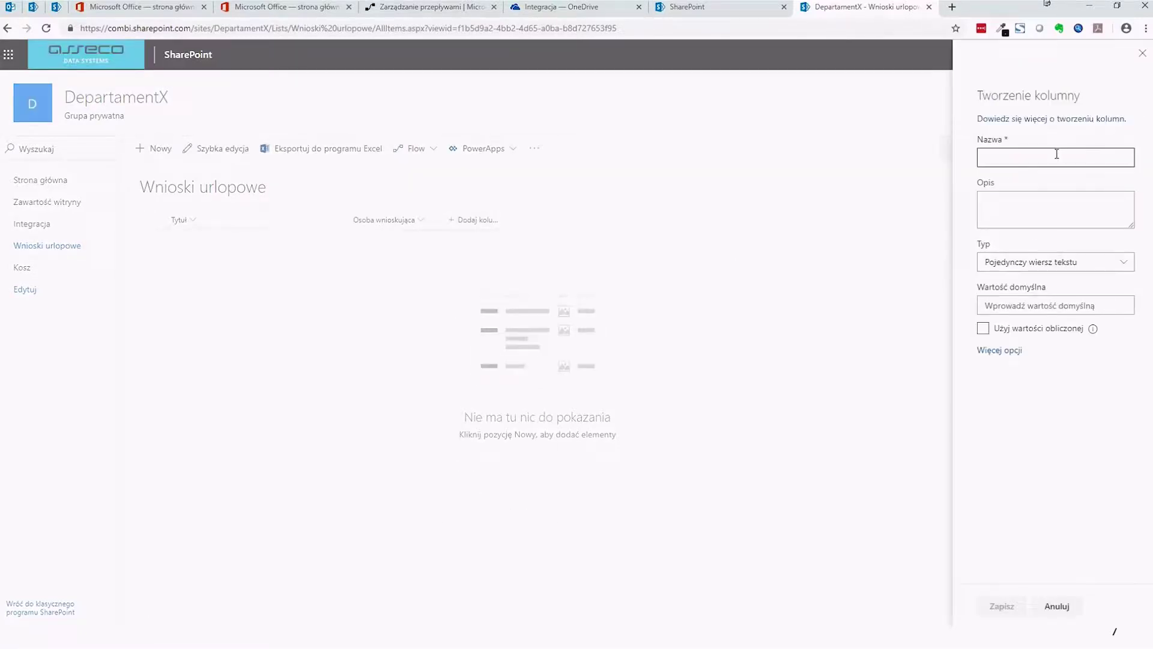
text(Sta)
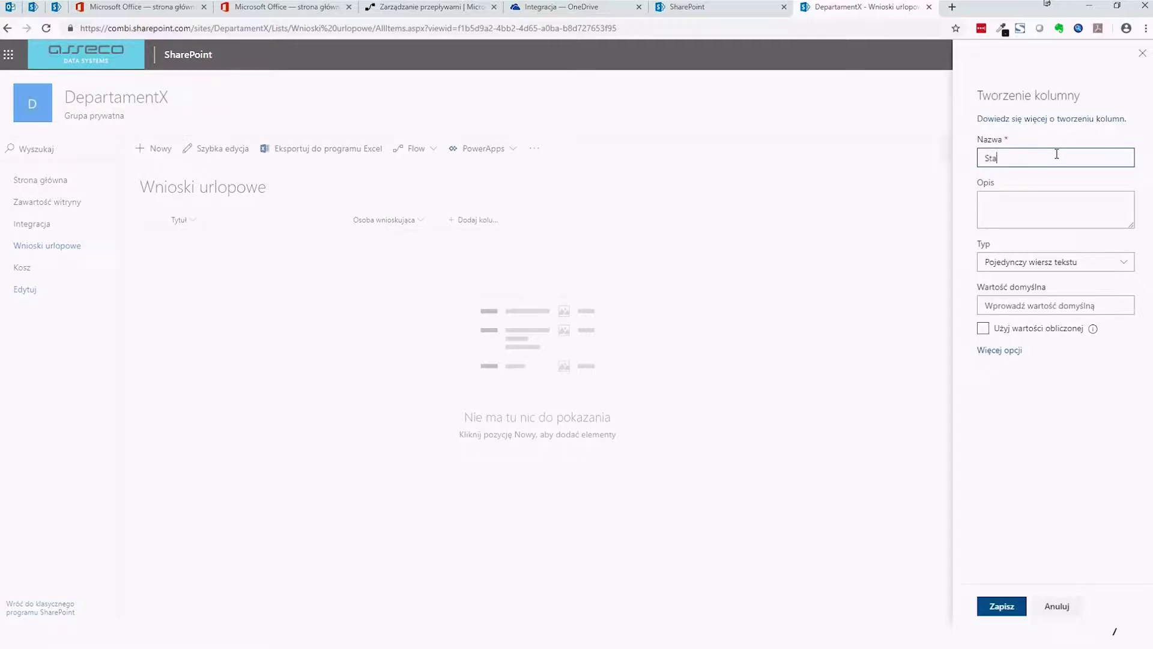
text(nowisko)
click(1012, 615)
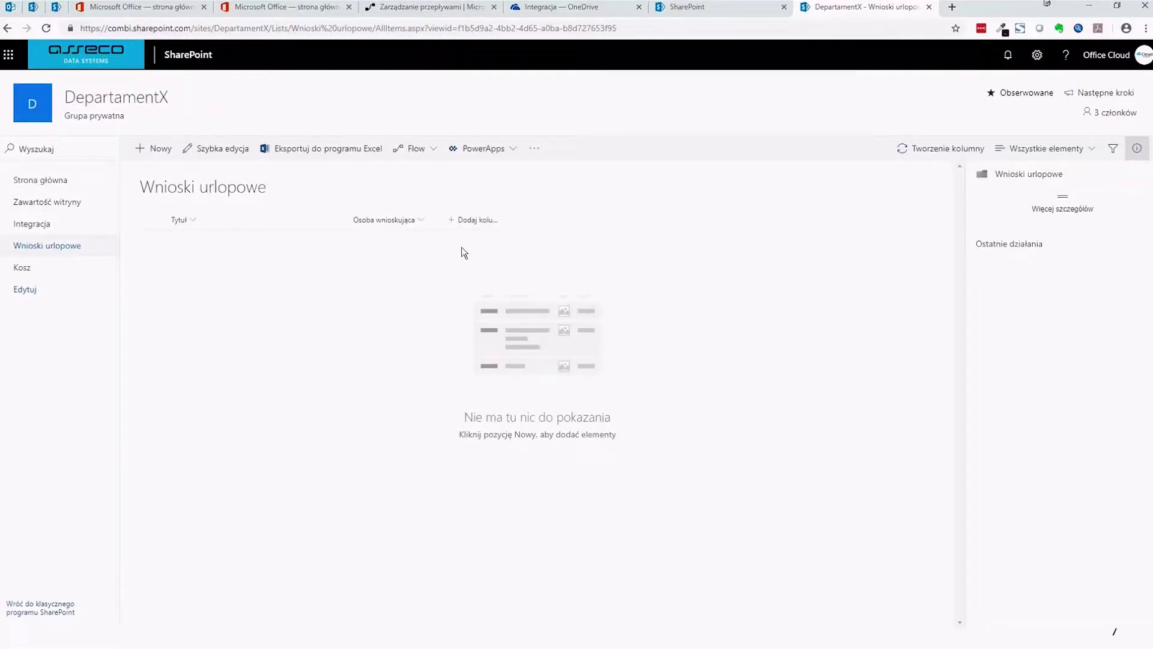
- Start a choice column named Rodzaj urlopu and clear its default options
click(572, 219)
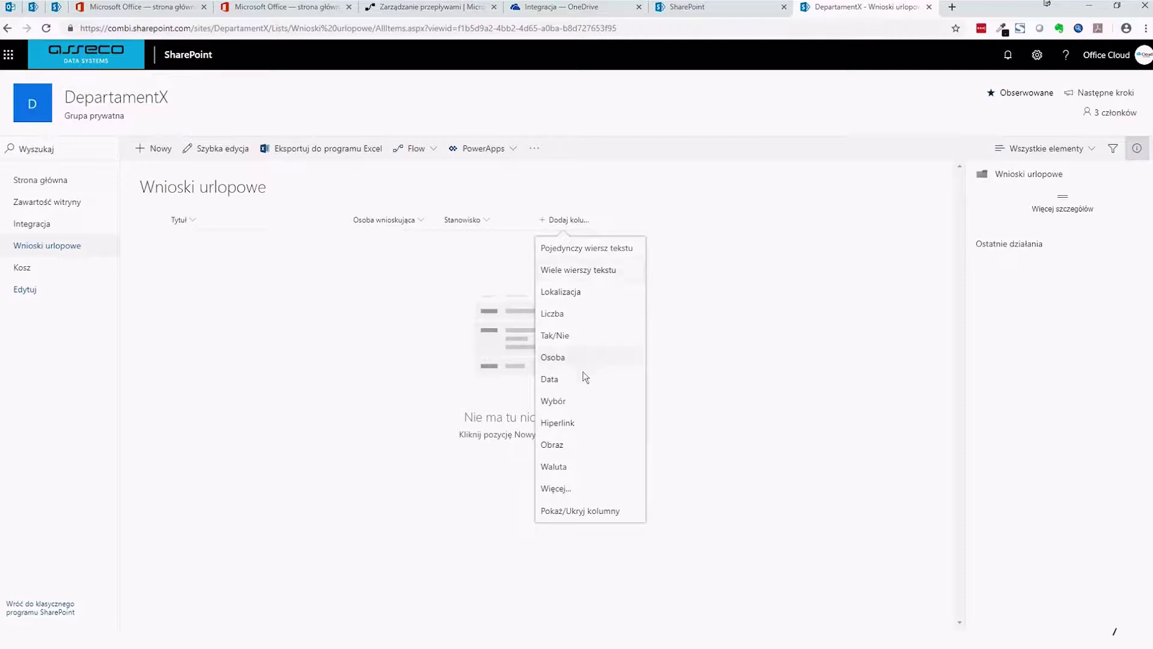
click(576, 401)
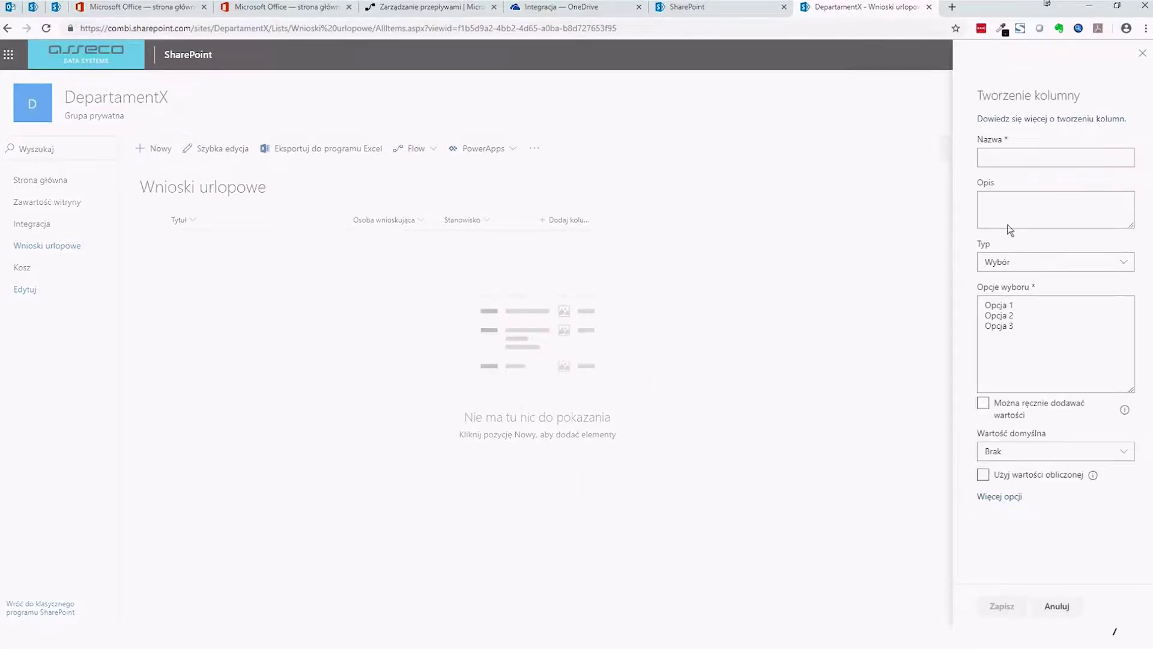
text(Rodzaj)
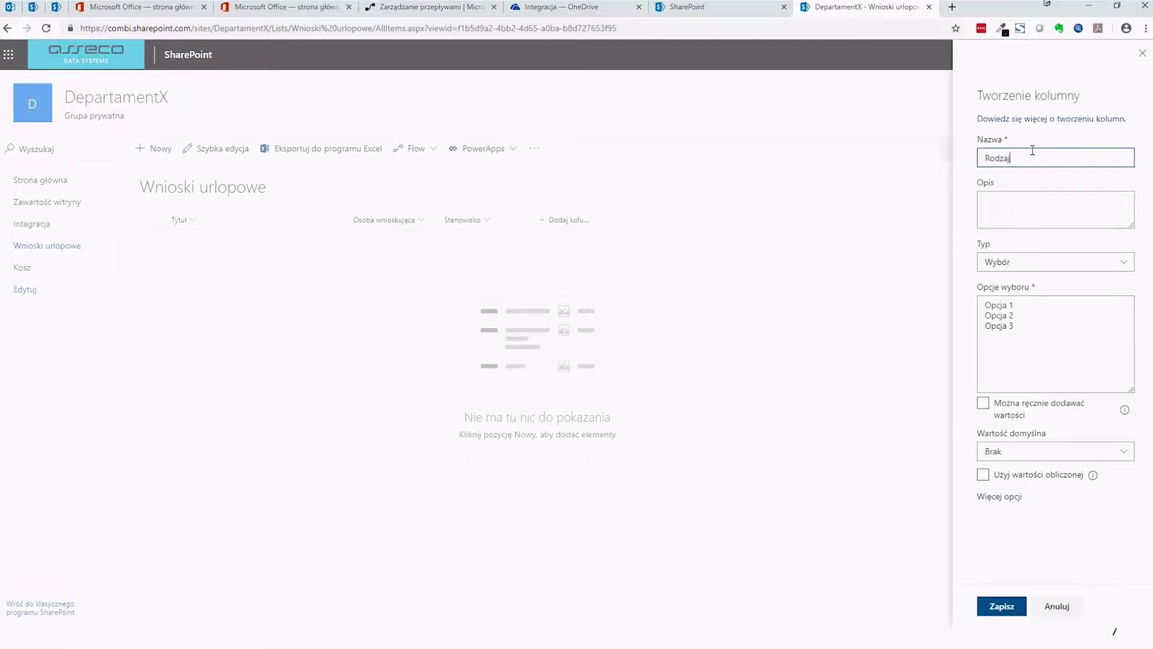
text( urlopu)
key(Tab)
key(Tab)
key(Tab)
key(BackSpace)
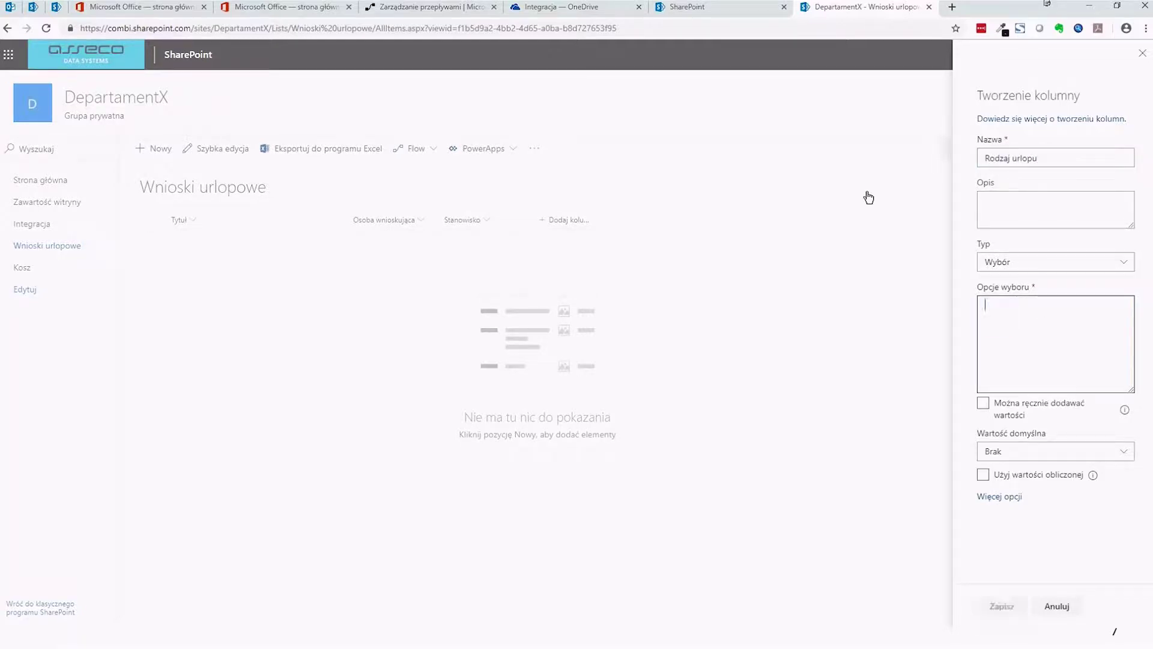
- Enter the choice options Bezpłatny, Na żadanie, Okolicznoścowy and Opieka nad dzieckiem on separate lines
text(Bezp)
key(BackSpace)
key(BackSpace)
key(BackSpace)
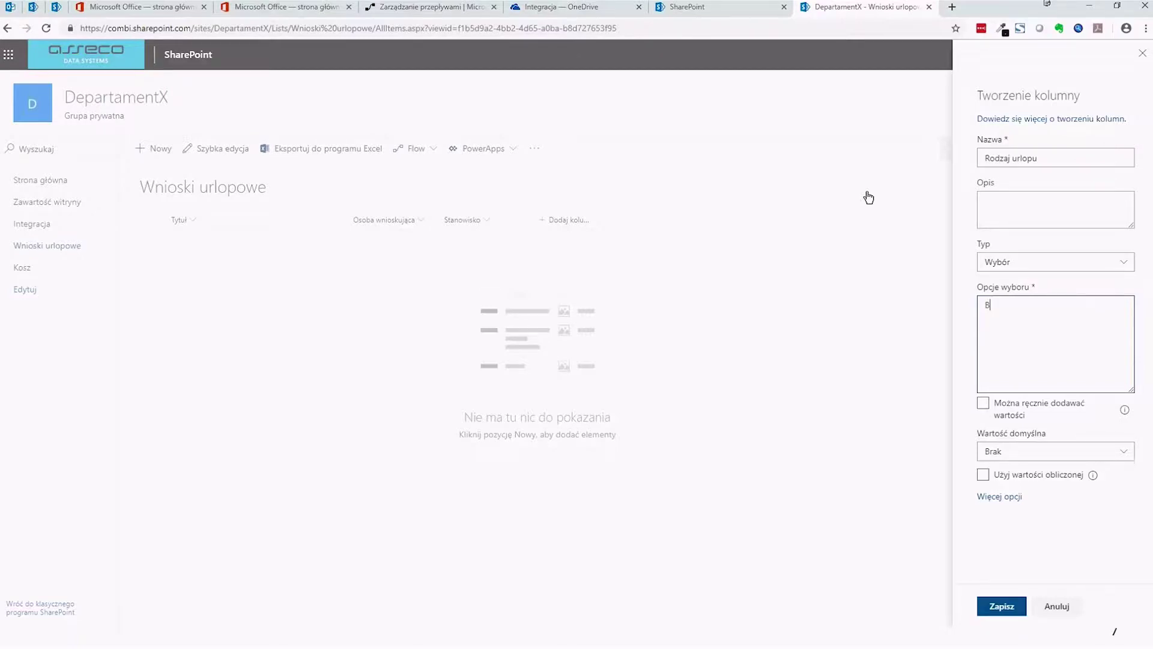
text(ezpłatny)
key(Return)
text(Na żadanie)
key(Return)
text(Okolicznościowy)
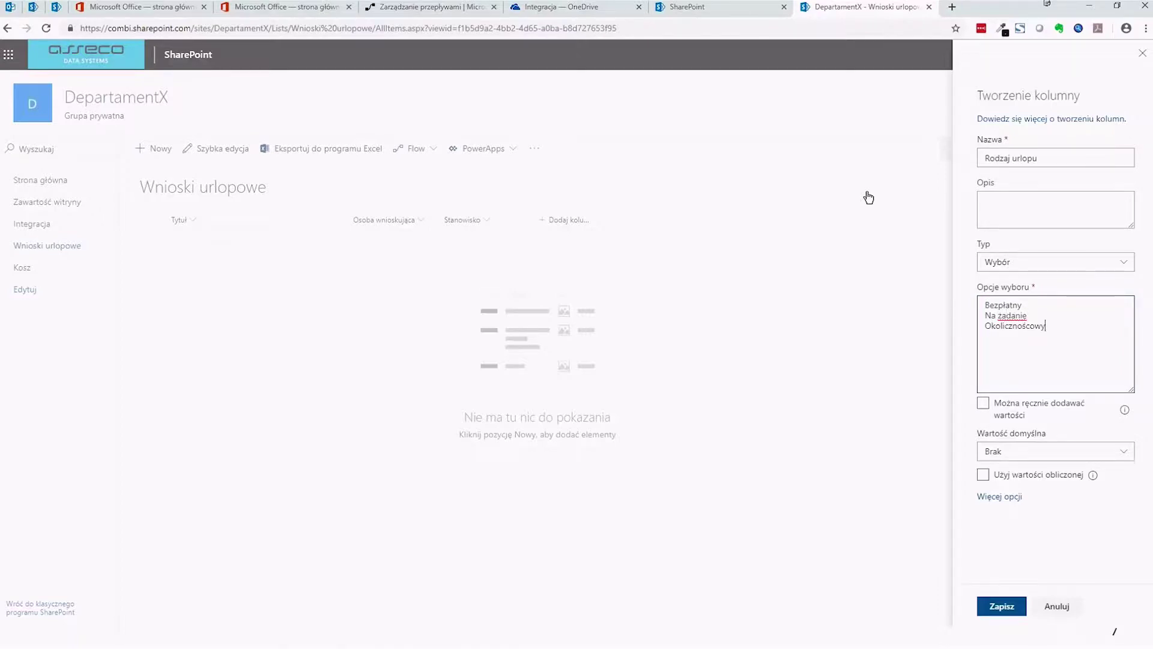
key(Return)
text(Opieka nad dzieckiem)
- Correct the misspelled options to Okolicznościowy and Na żądanie, and save the Rodzaj urlopu column
right_click(1024, 326)
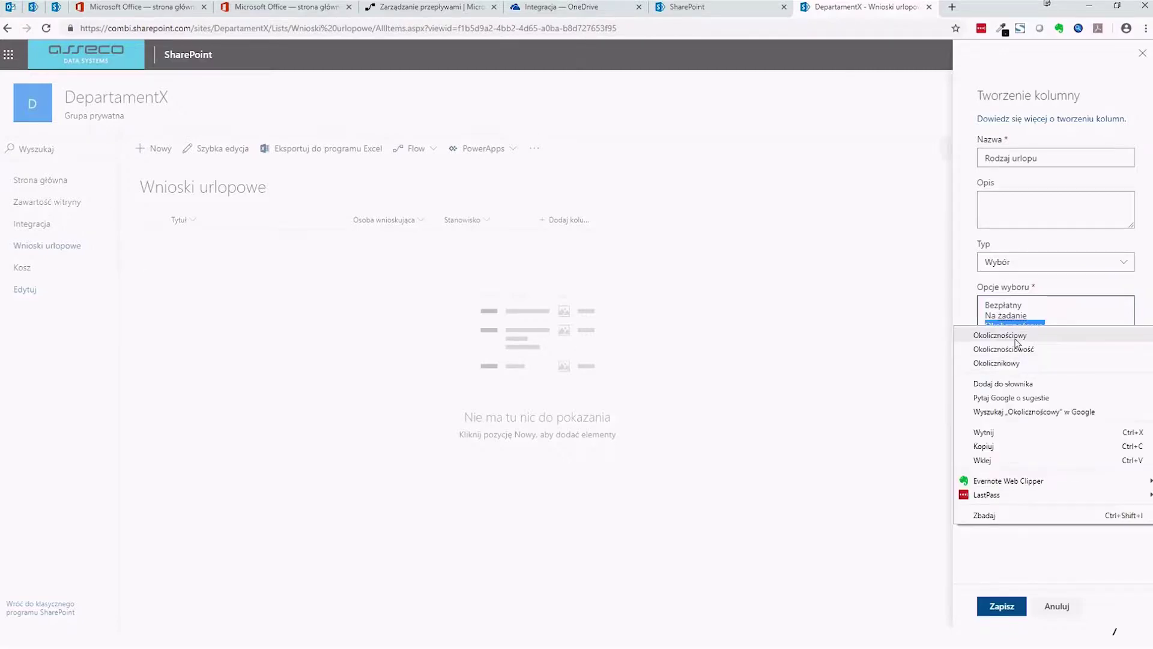
click(1000, 335)
right_click(1013, 315)
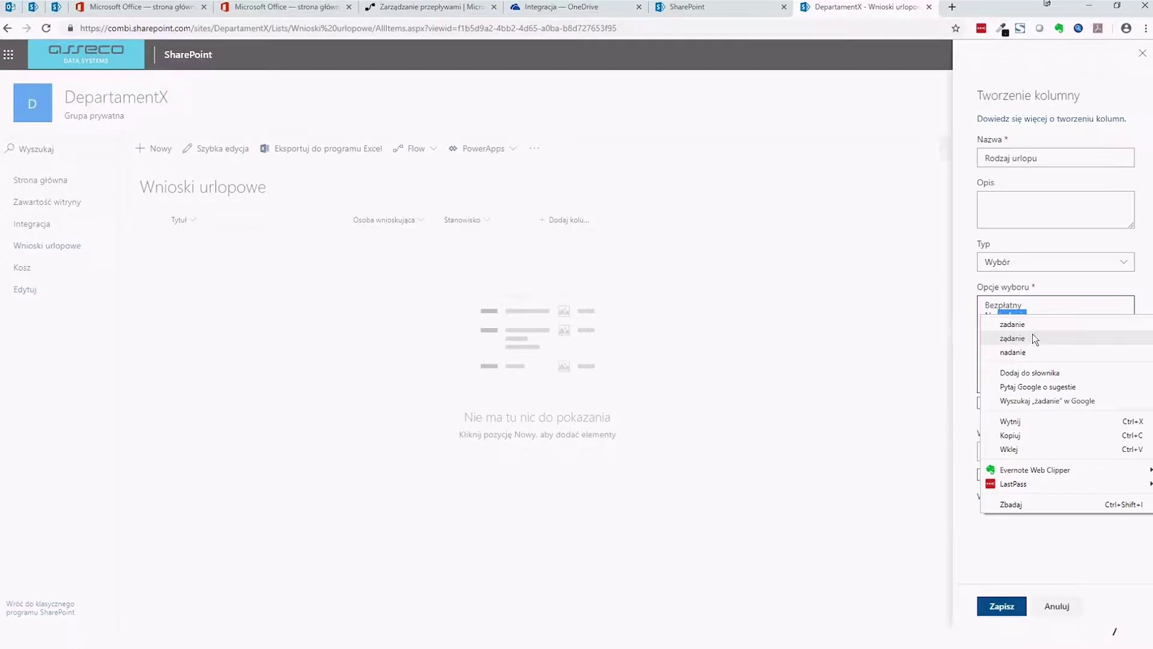
click(1033, 337)
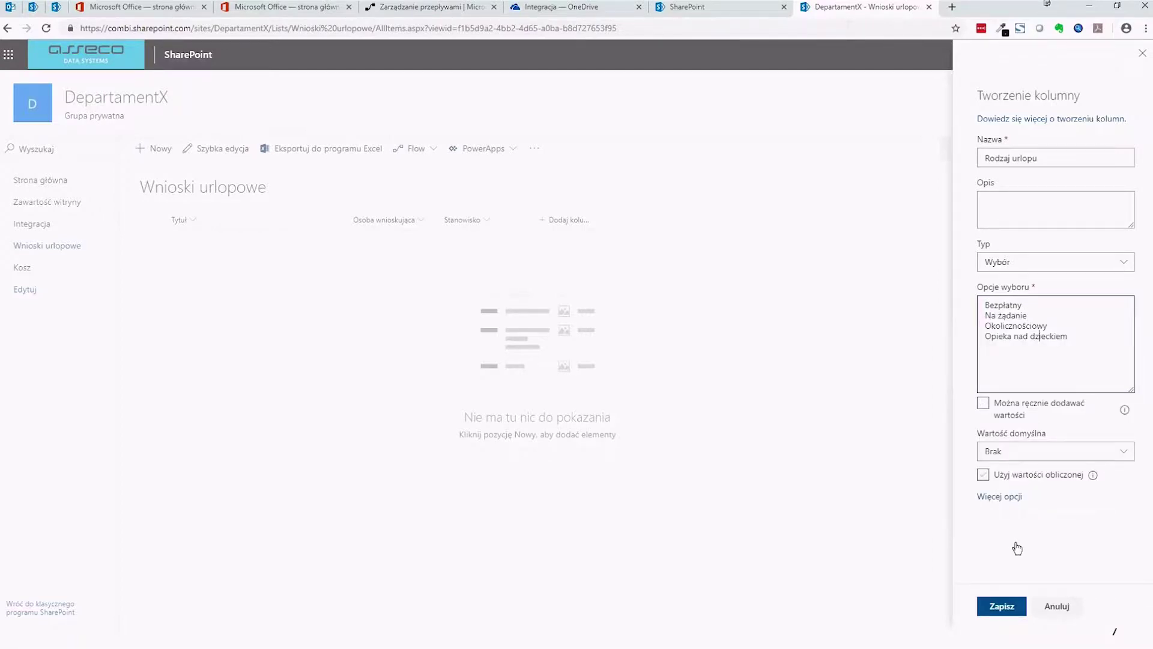
click(1001, 605)
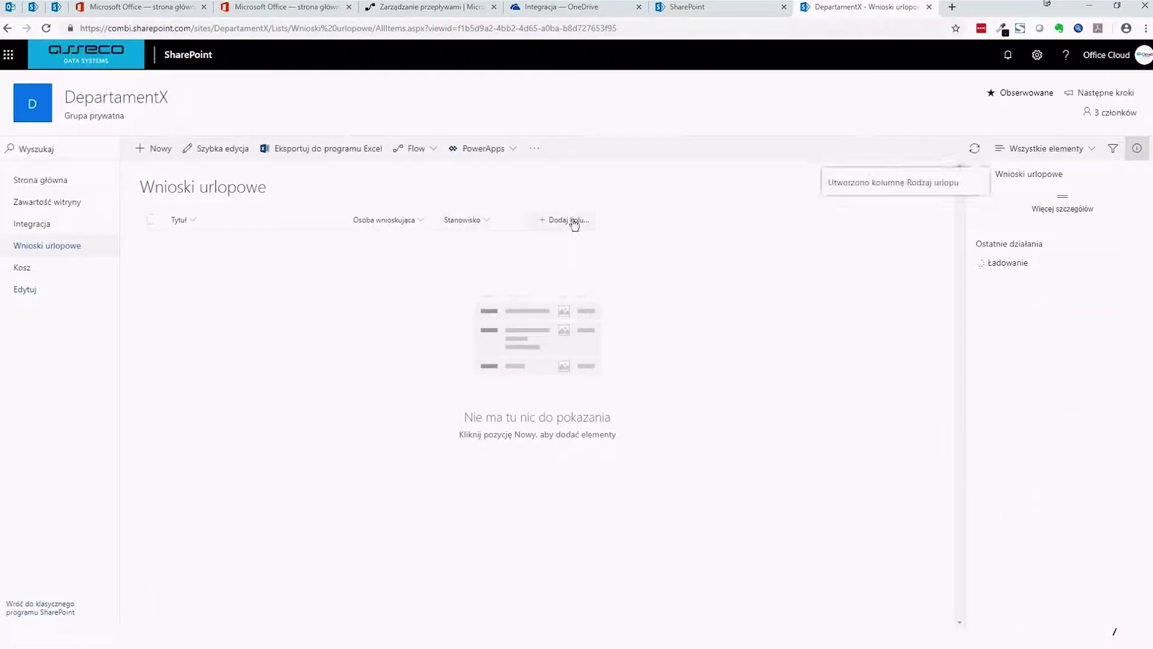
- Add a date column named Od kiedy, with the friendly format left off
click(653, 222)
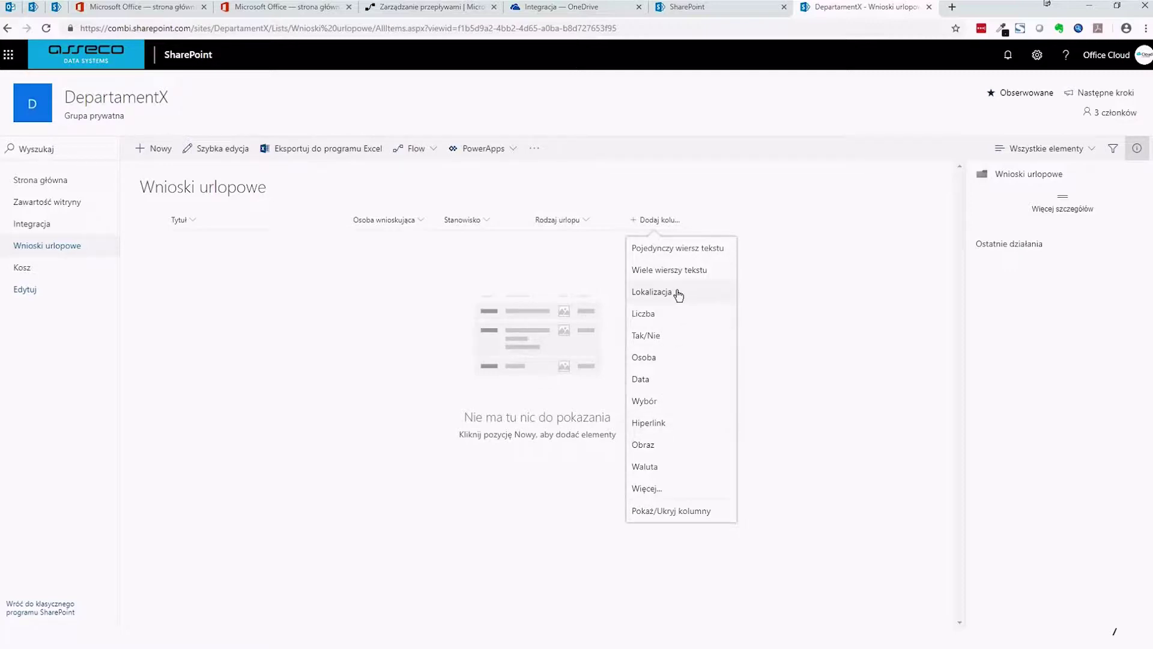
click(652, 380)
click(1060, 156)
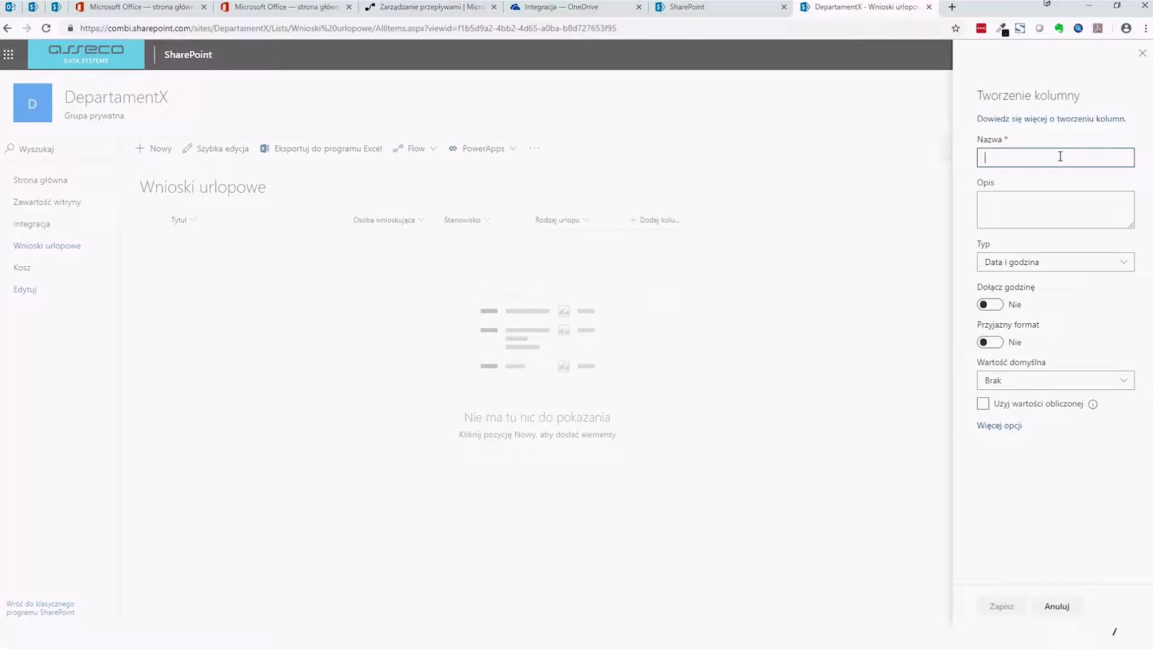
text(Od kiedy)
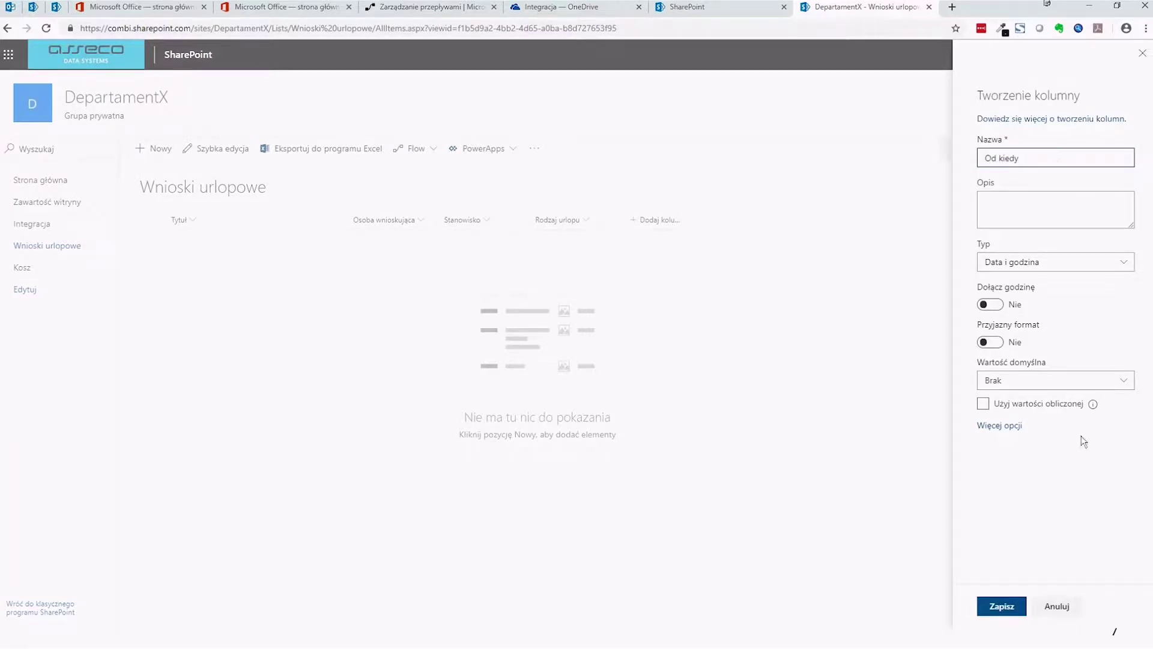
click(990, 342)
click(991, 342)
click(1006, 609)
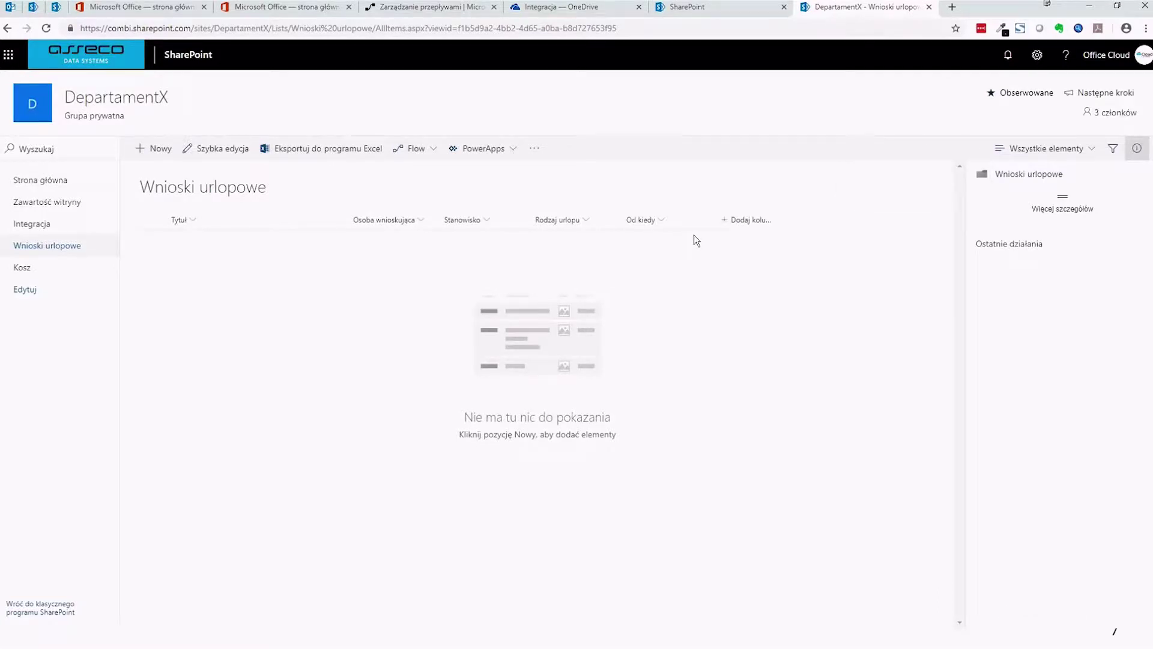
click(743, 220)
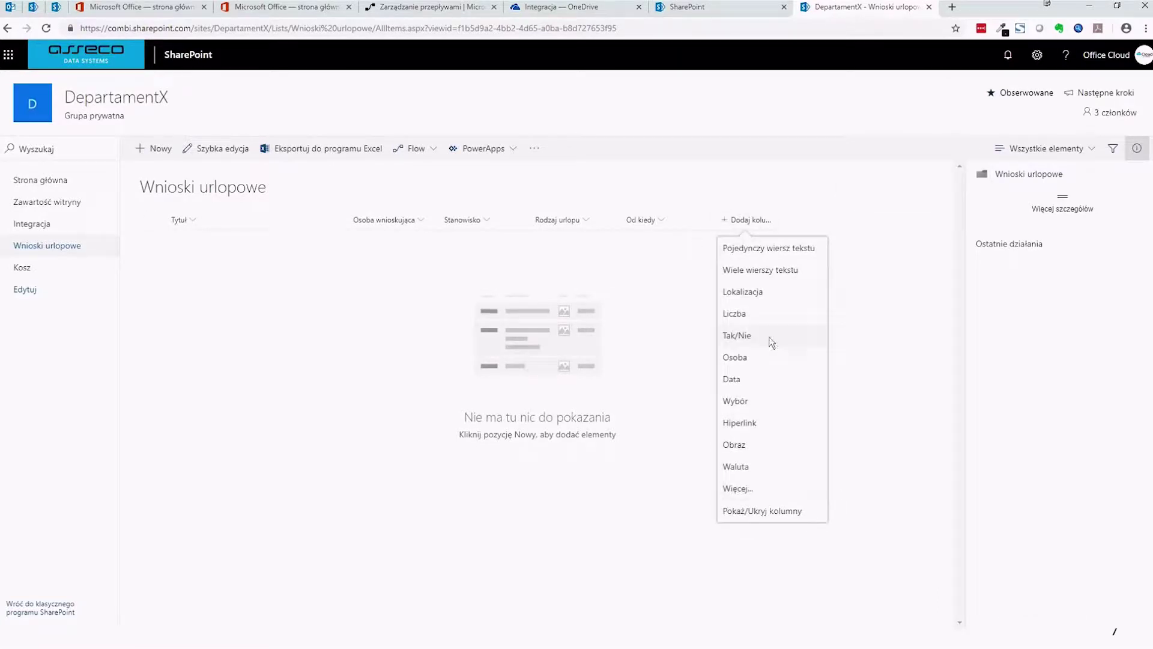
click(772, 379)
click(1022, 159)
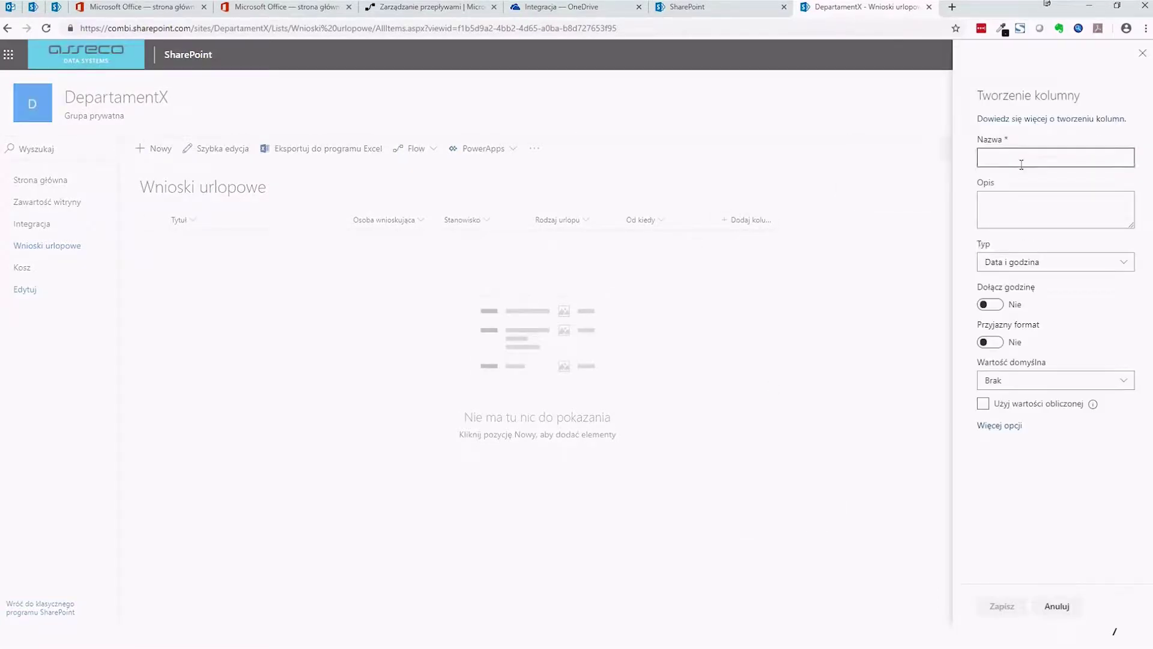
text(Do ki)
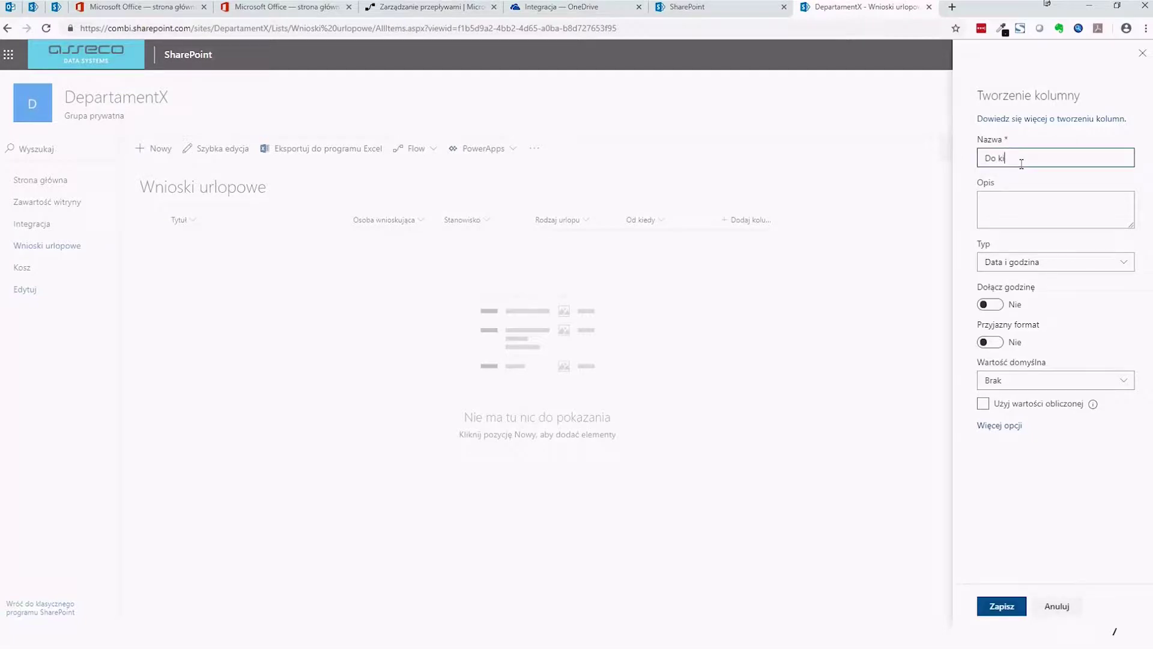
click(1143, 54)
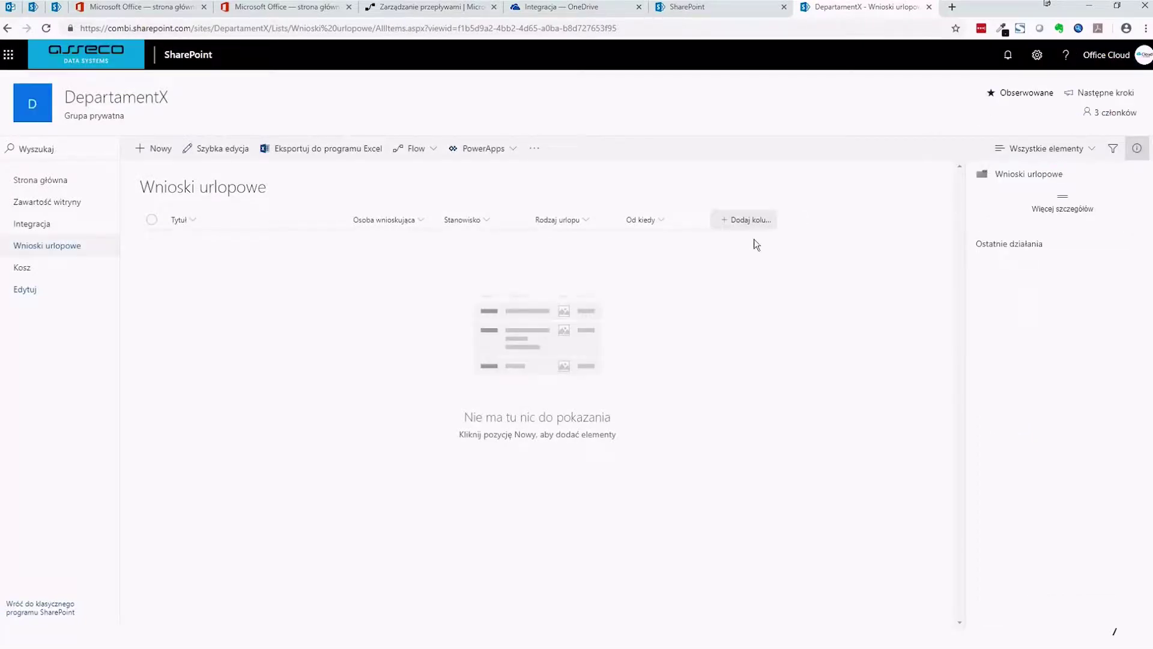
- Add a date column named Do kiedy to the list, without time or friendly format
click(745, 219)
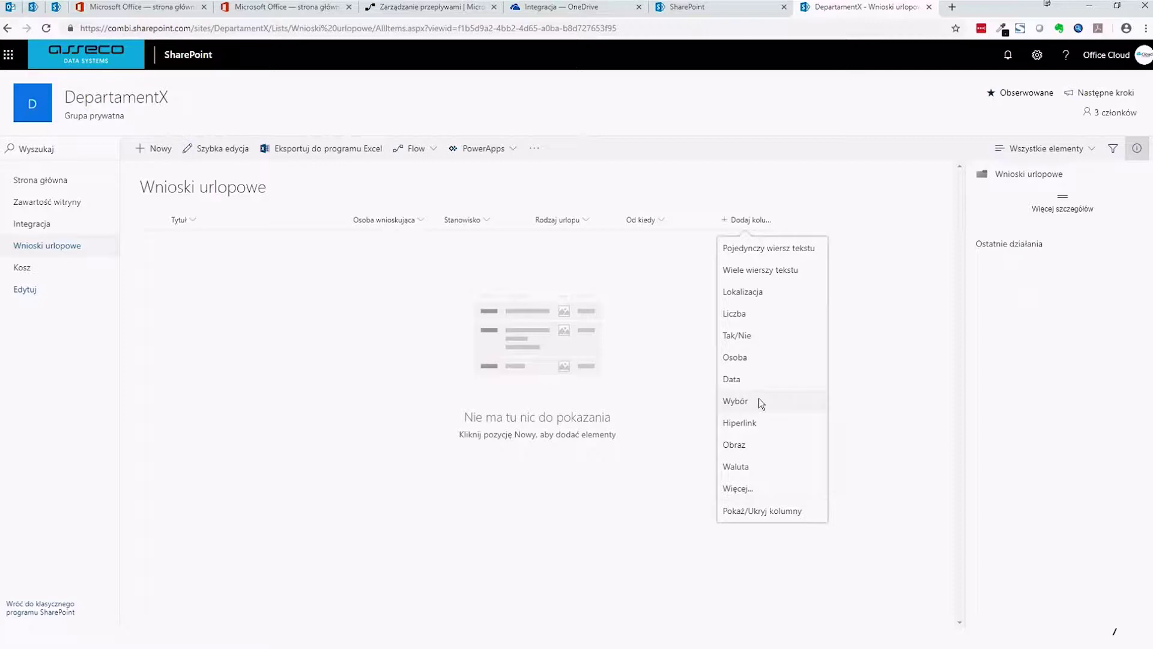
click(759, 398)
click(1078, 153)
text(Do)
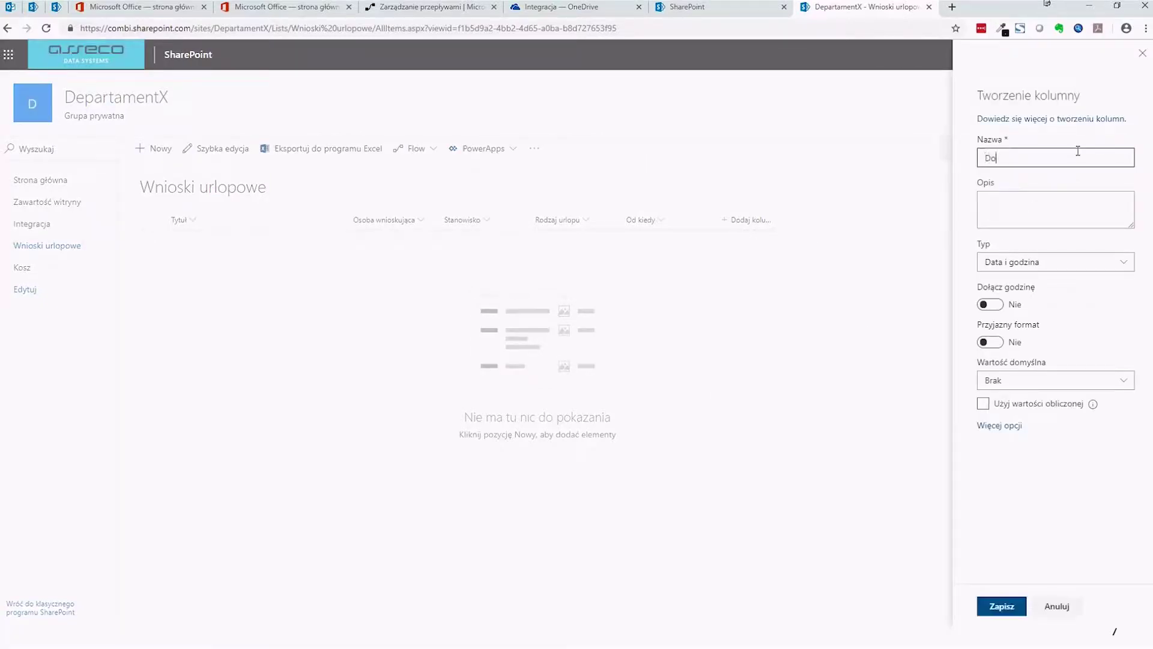
text( kiedy)
click(1025, 211)
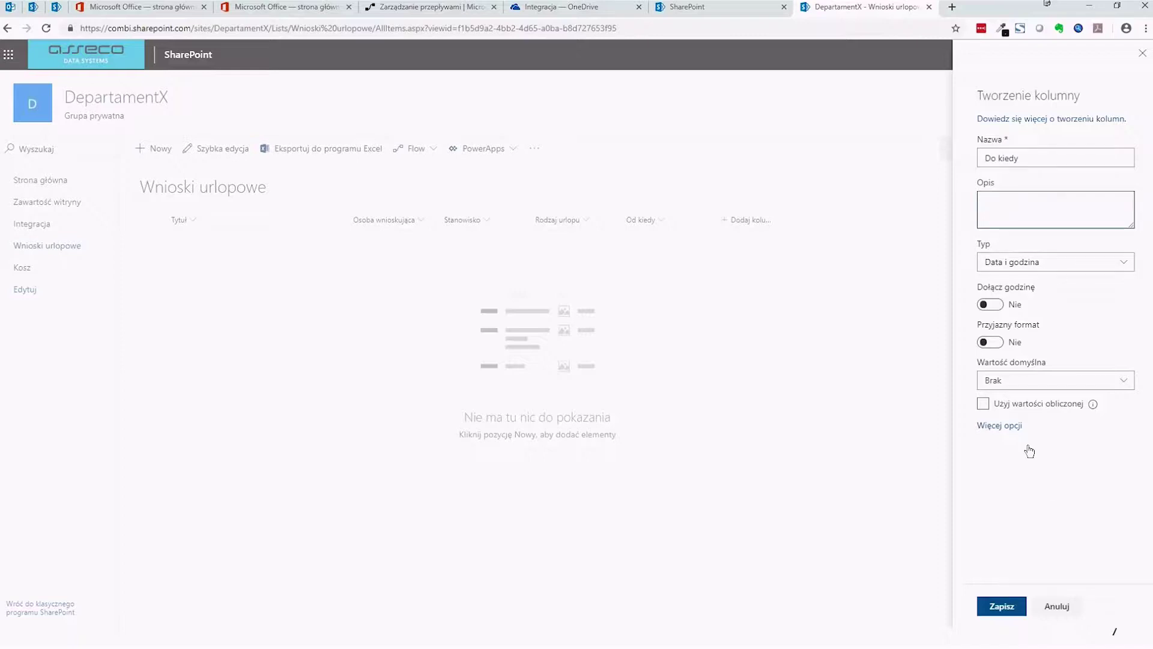
click(1002, 608)
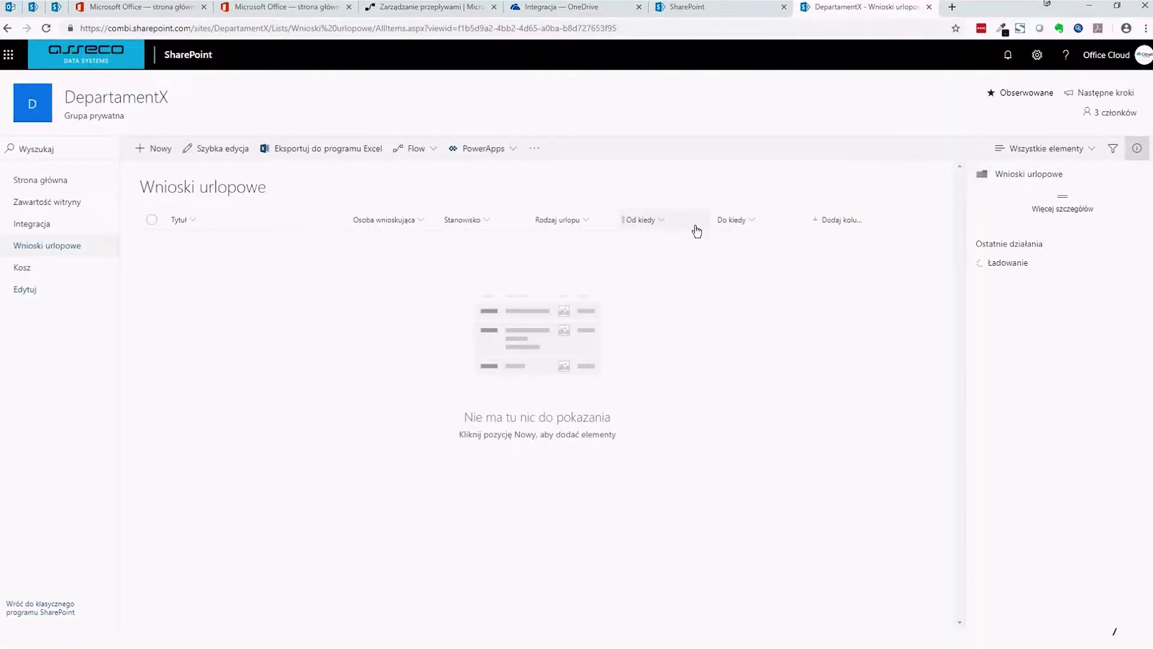
- Add a number column named Ilość dni to the Wnioski urlopowe list
click(846, 223)
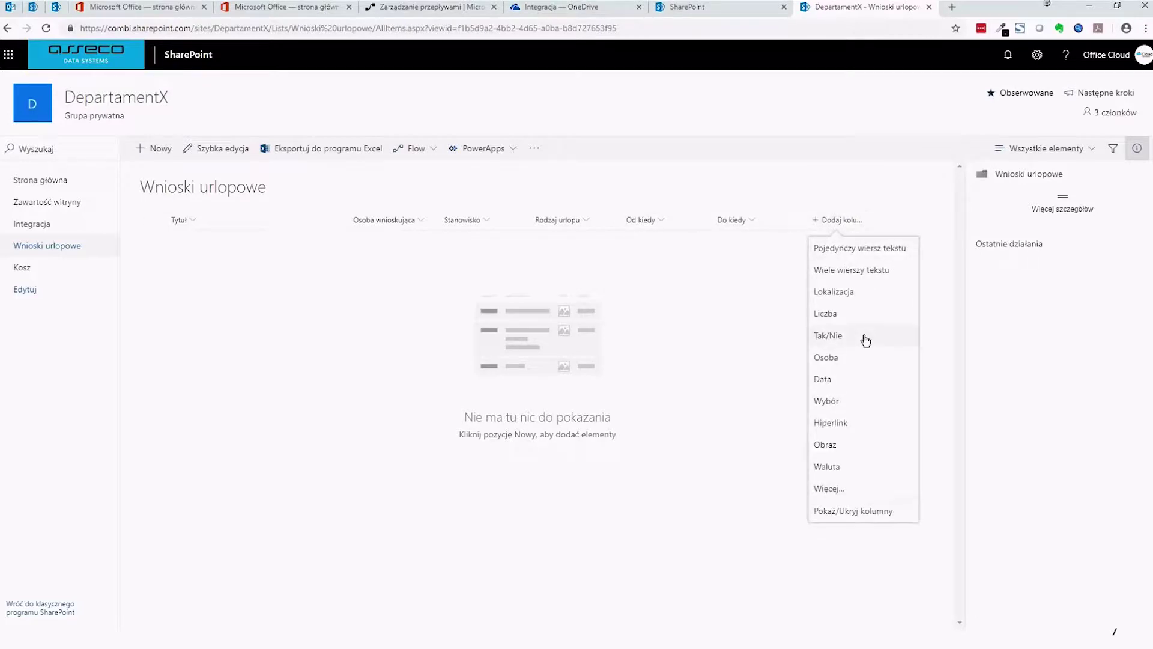
click(858, 311)
click(1011, 159)
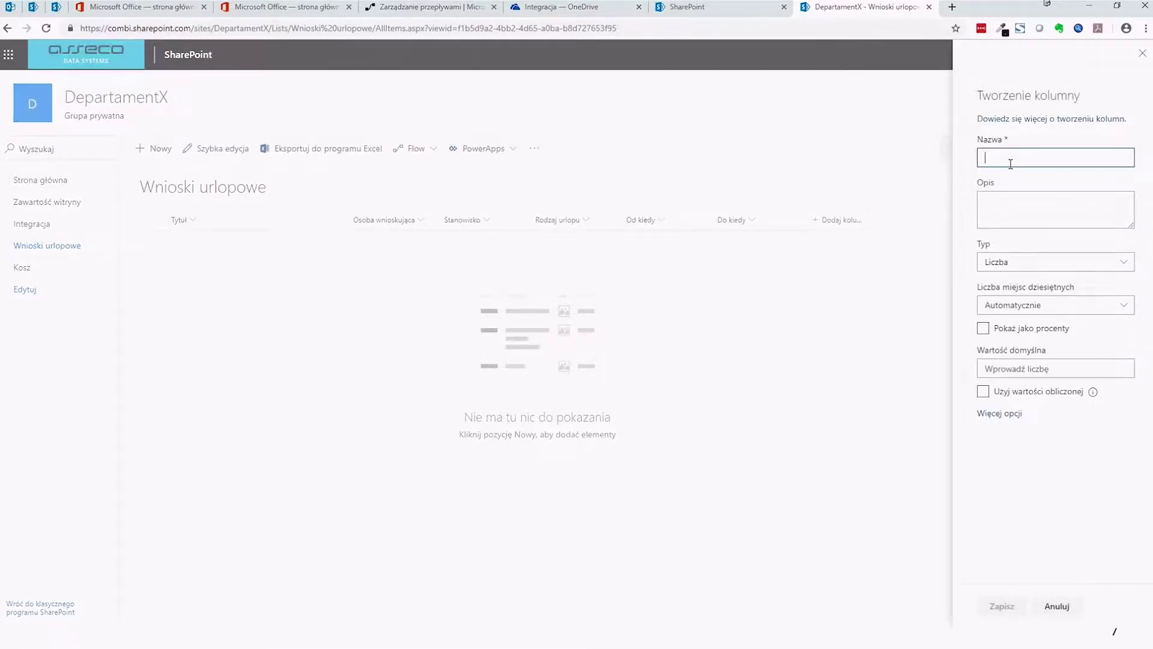
text(Ilość dni)
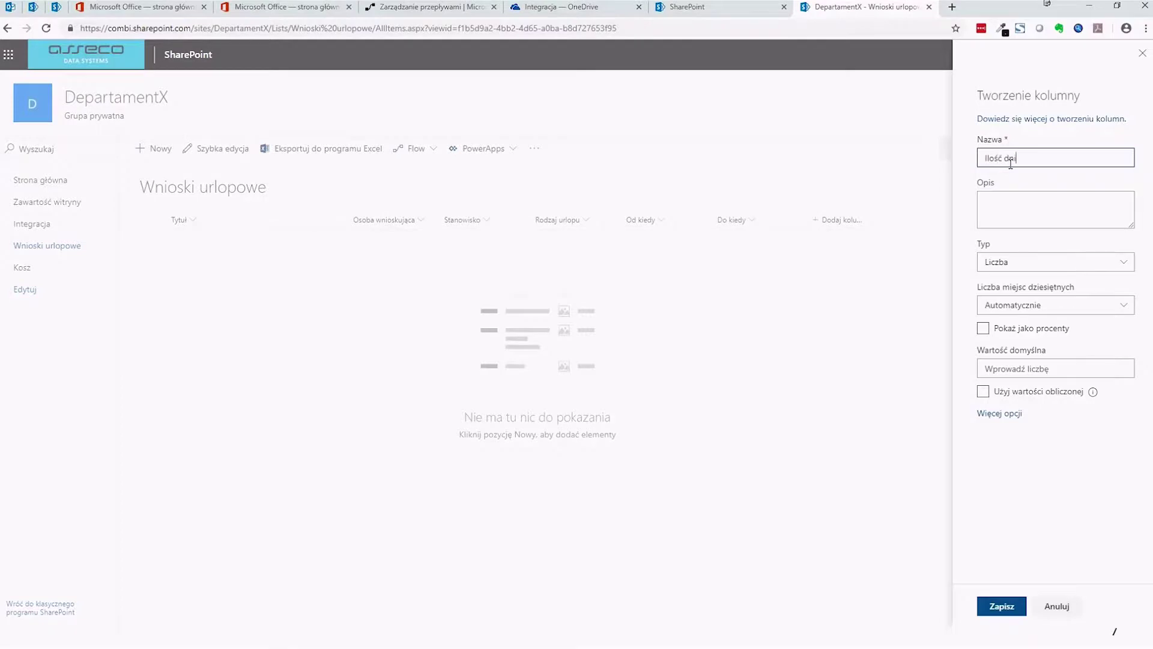
click(1000, 606)
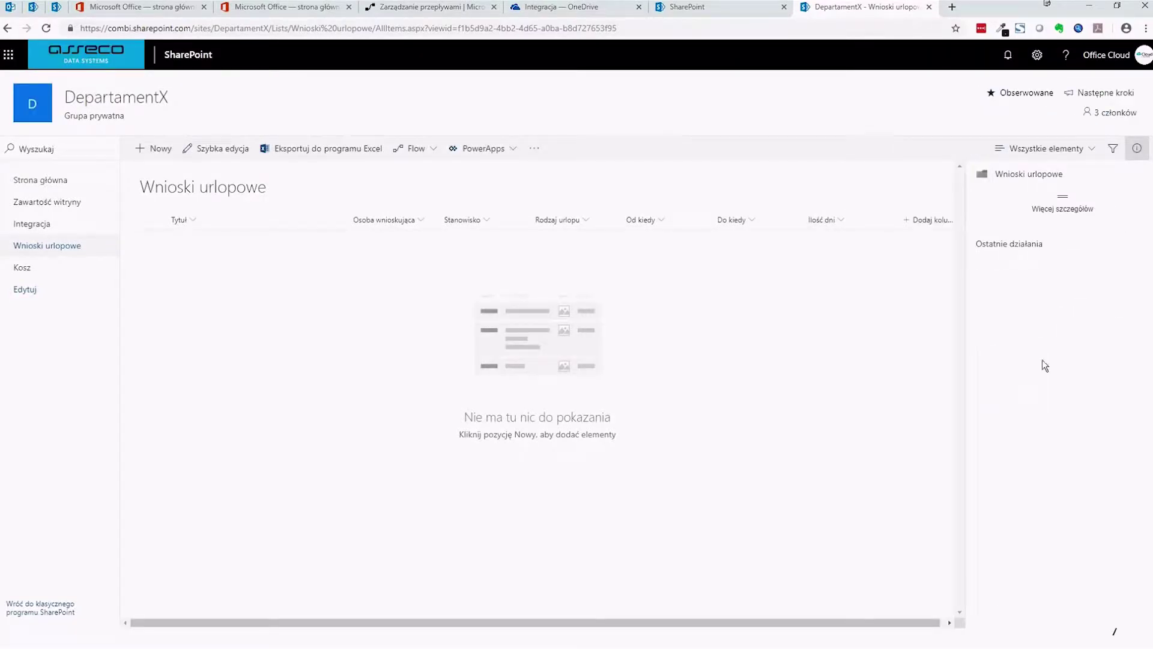
- Add a single-line text column named Rok, limited to a maximum of 4 characters
click(935, 220)
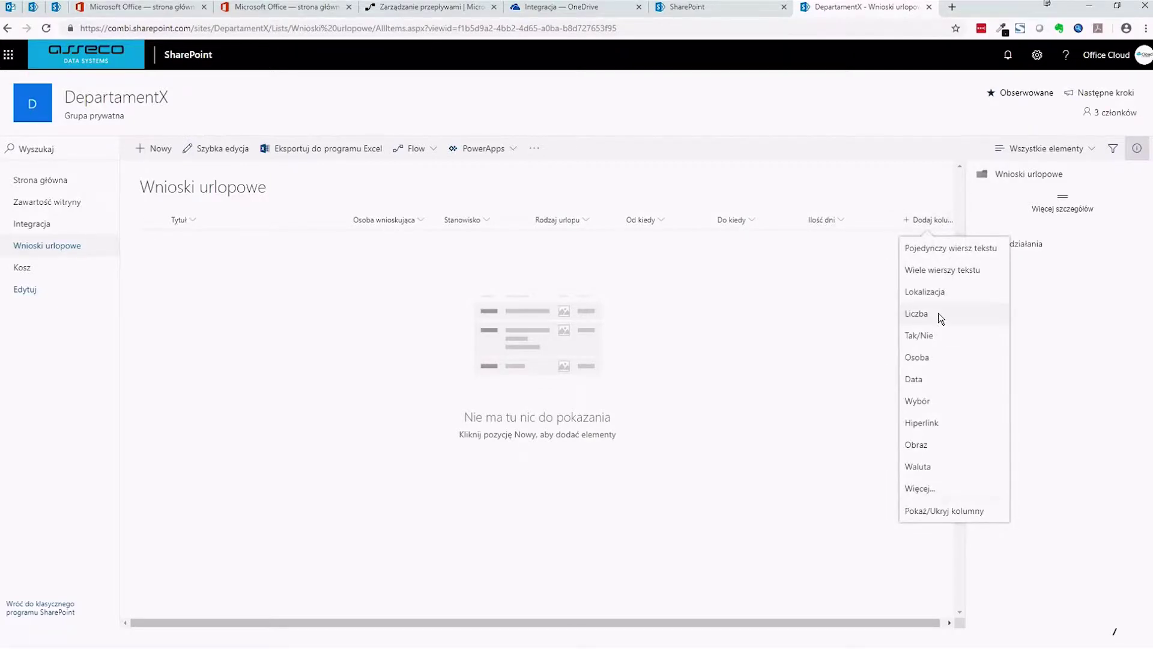
click(944, 249)
click(1040, 158)
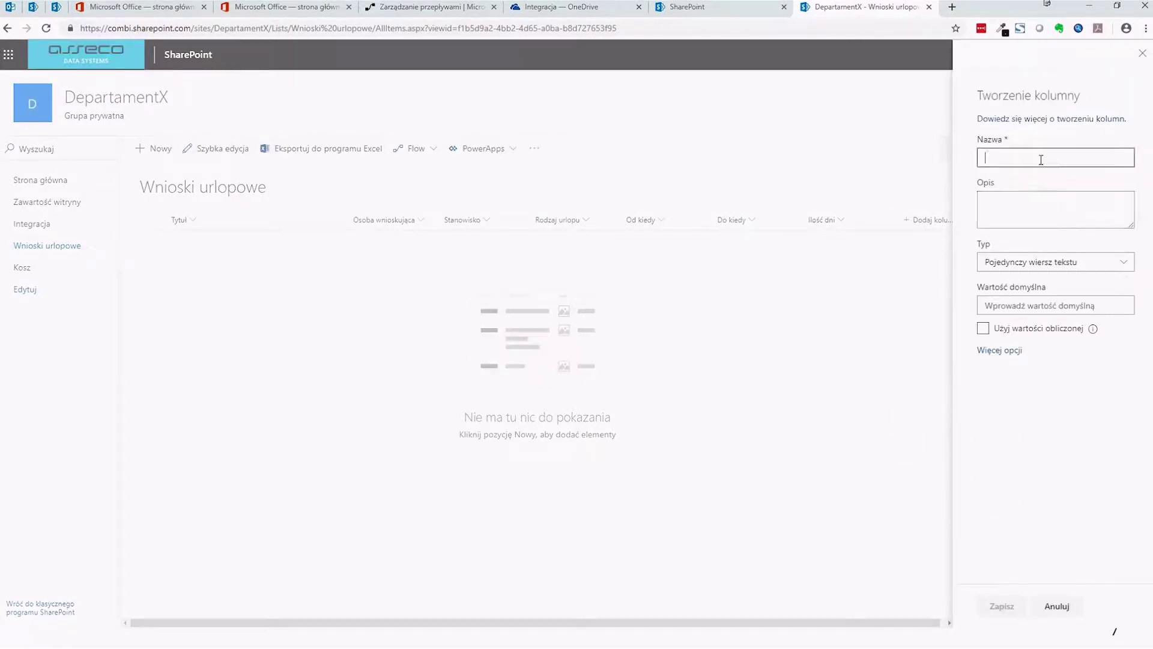
text(Rok)
click(1009, 350)
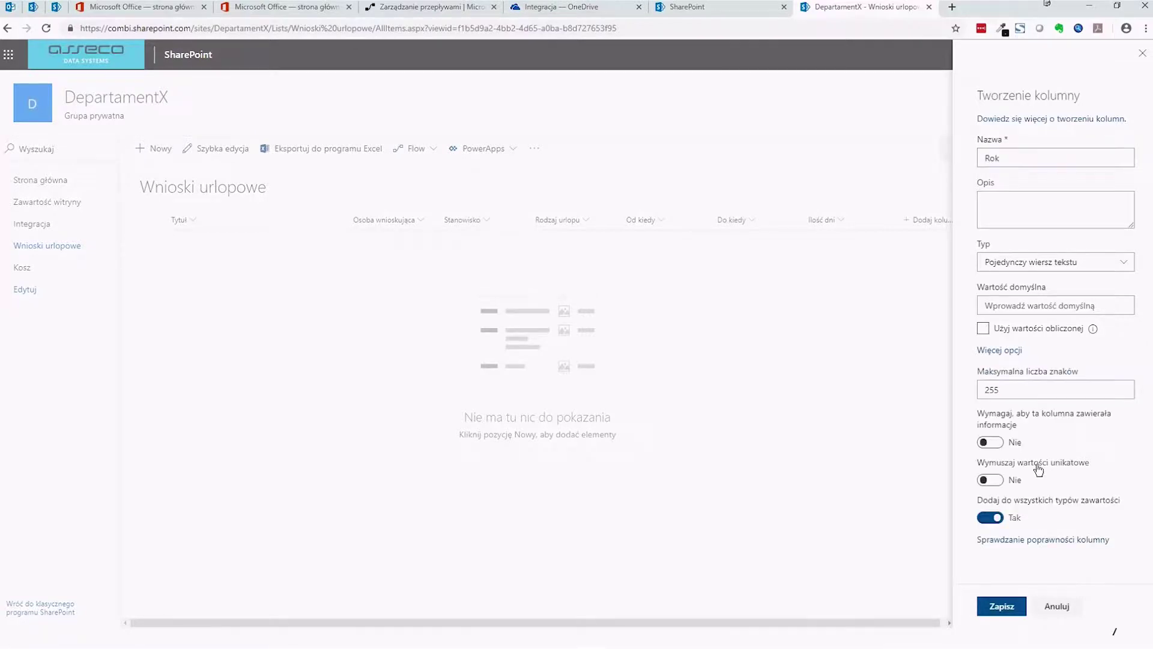
key(Tab)
text(4)
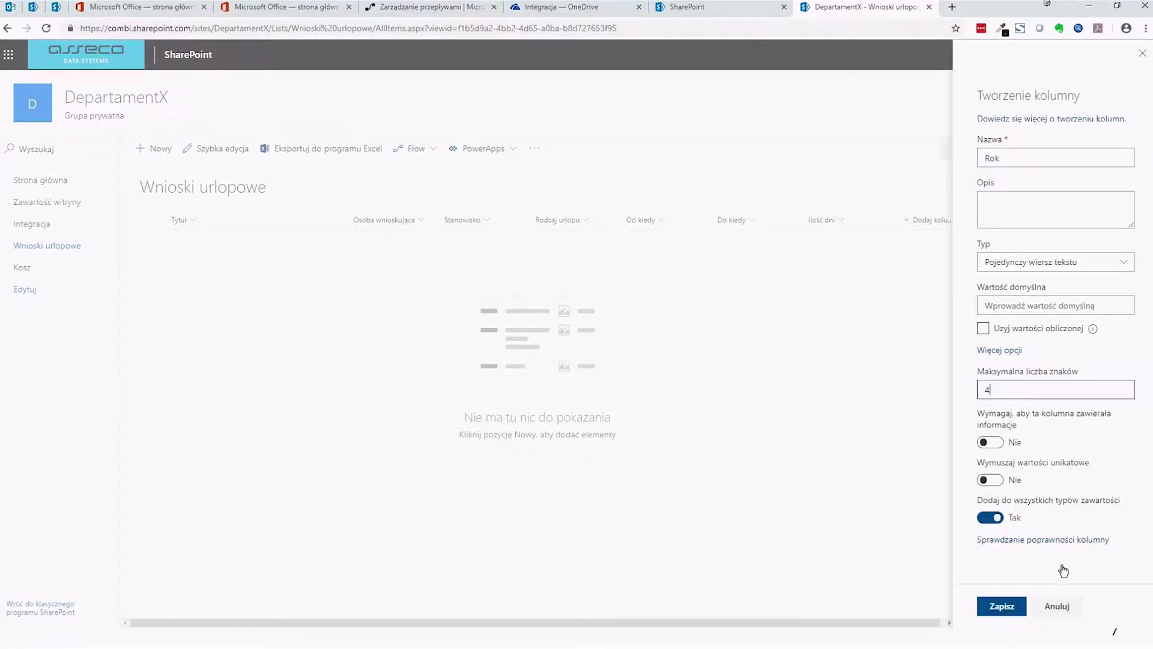
click(1002, 607)
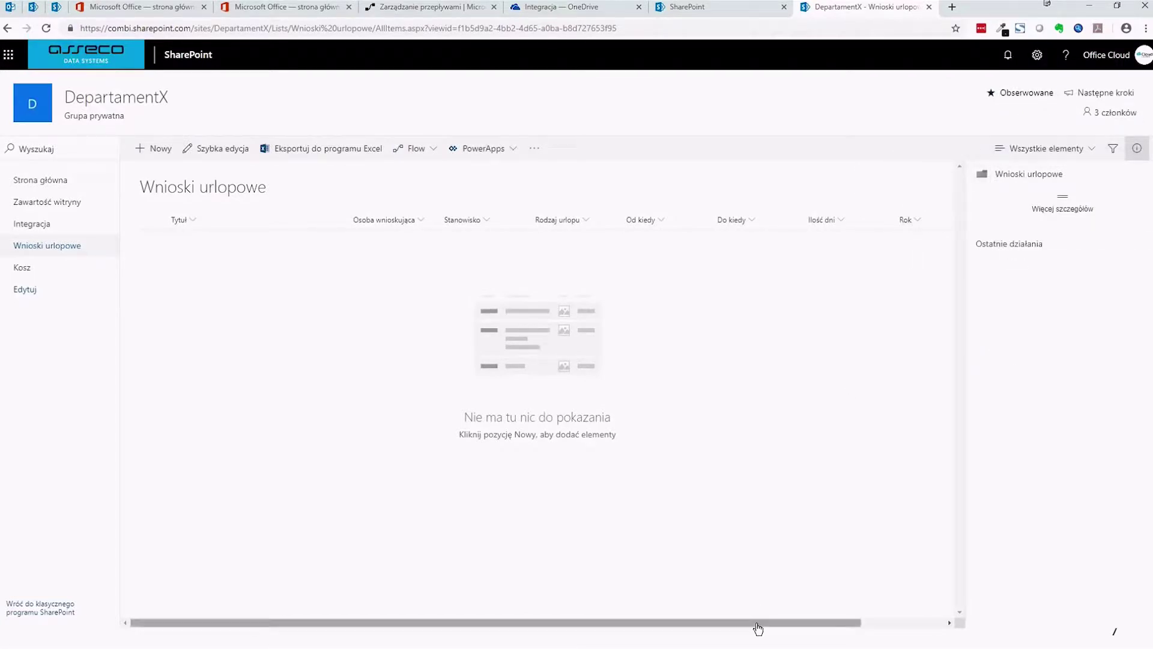
- Add a person column named Osoba zatwierdzająca to the list, without allowing group selection
drag(757, 623, 840, 623)
click(927, 220)
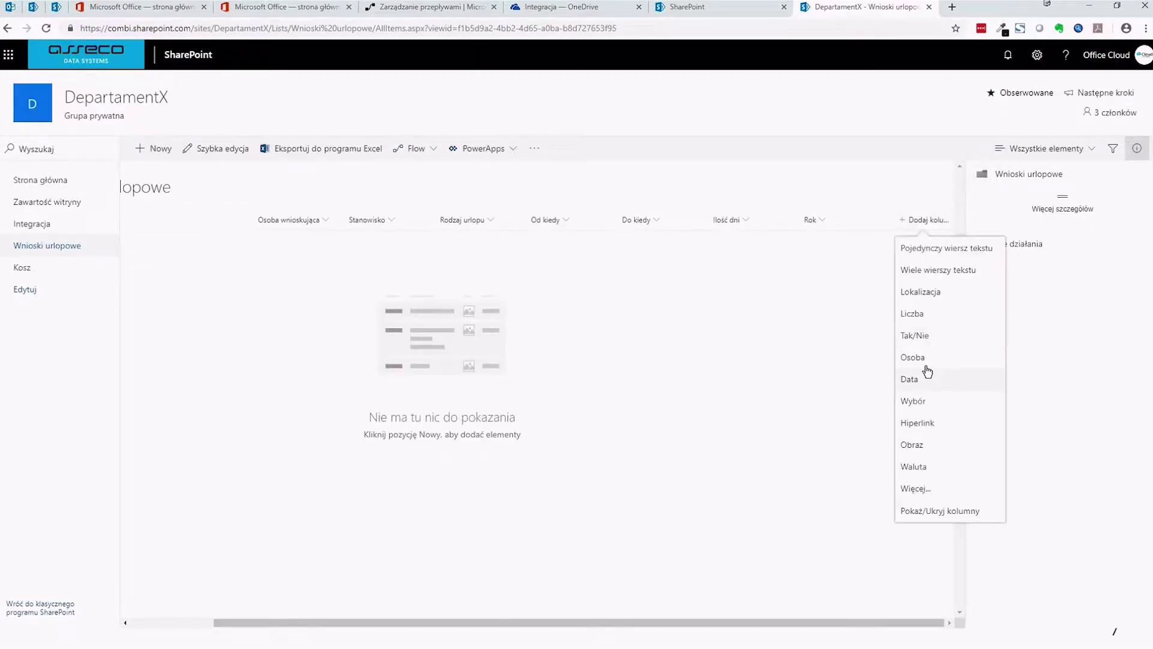
click(928, 358)
click(1068, 155)
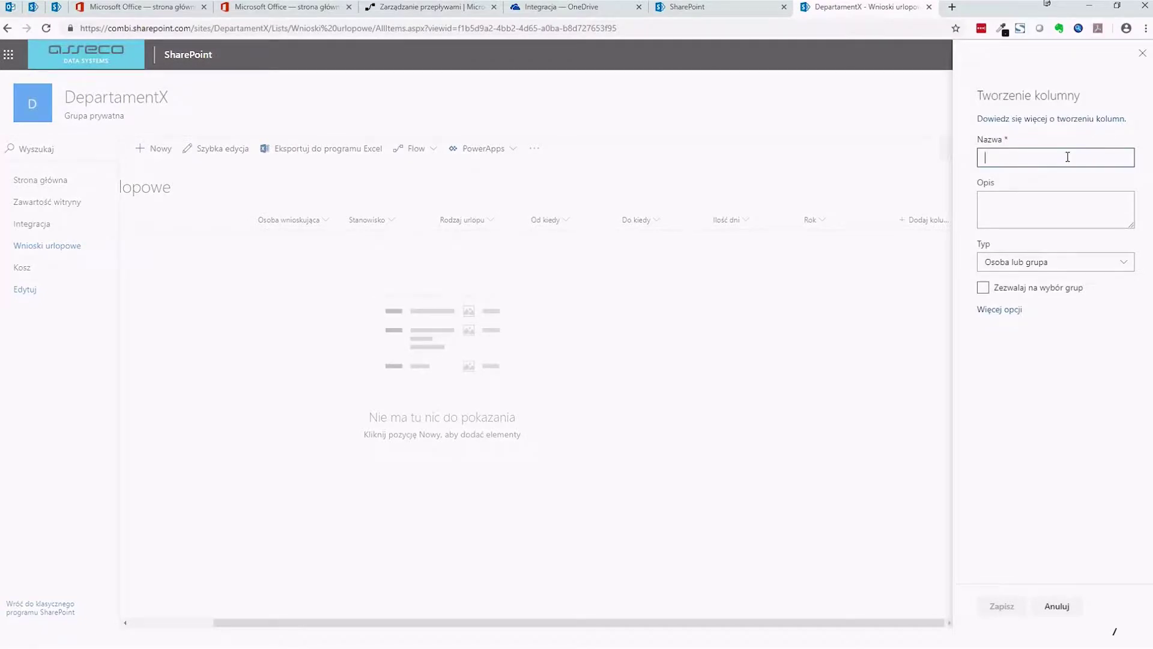
text(O)
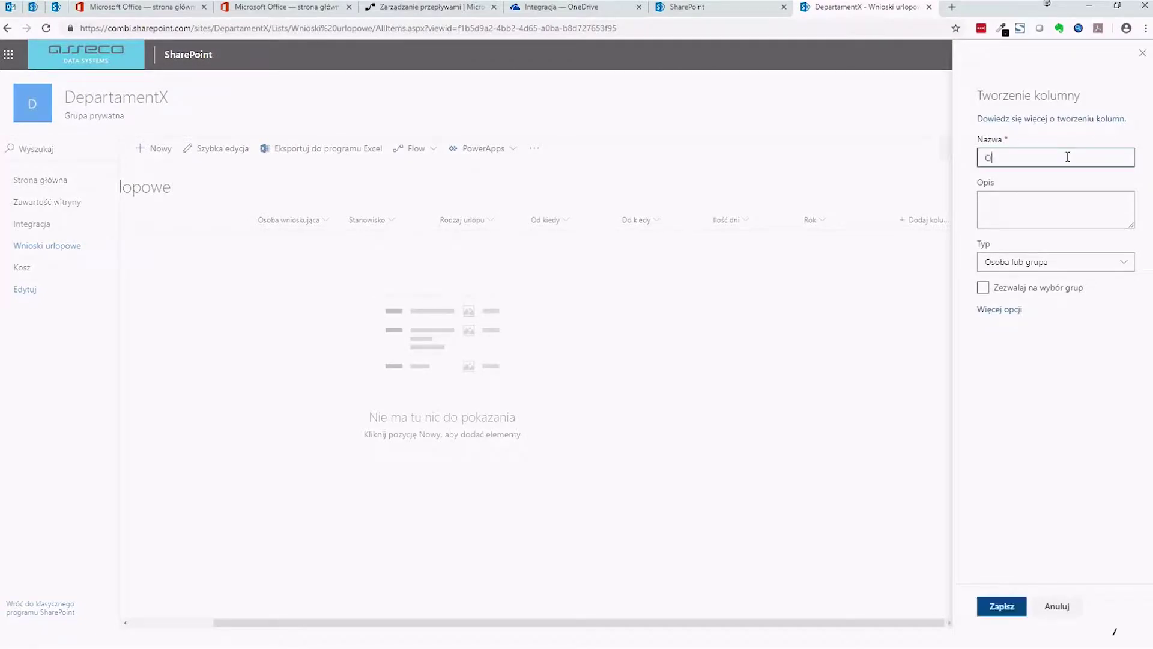
key(BackSpace)
text(Os)
text(oba zatwierdzaj)
text(aca)
key(BackSpace)
key(BackSpace)
key(BackSpace)
text(ąca)
click(1073, 388)
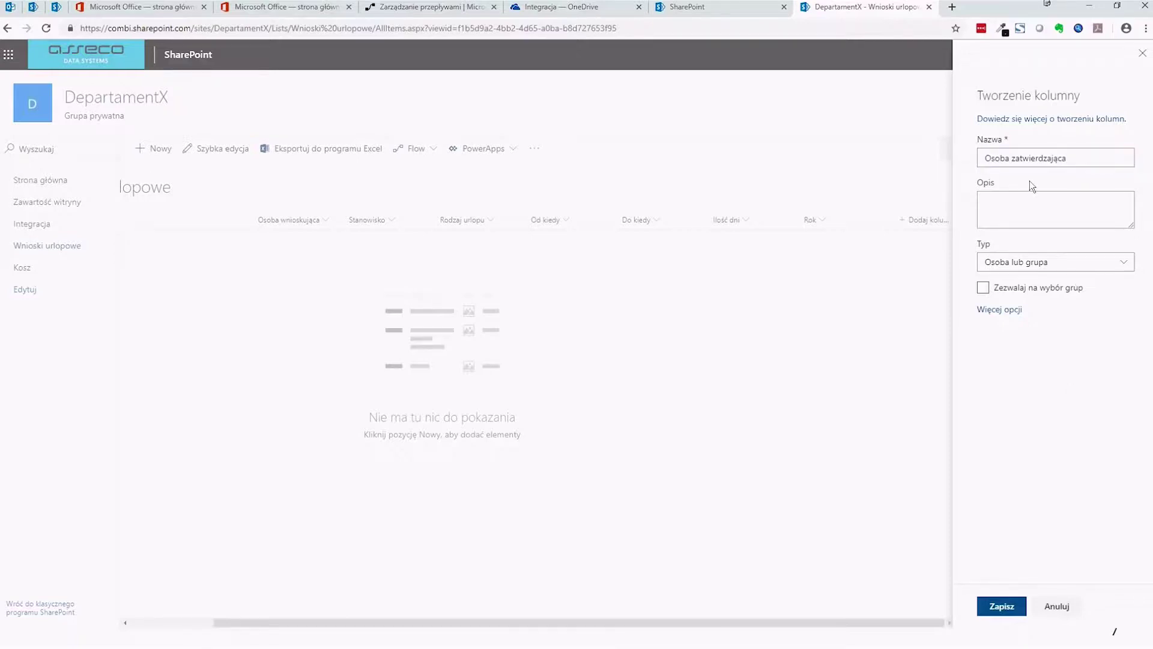
drag(1024, 158, 1049, 549)
click(1017, 609)
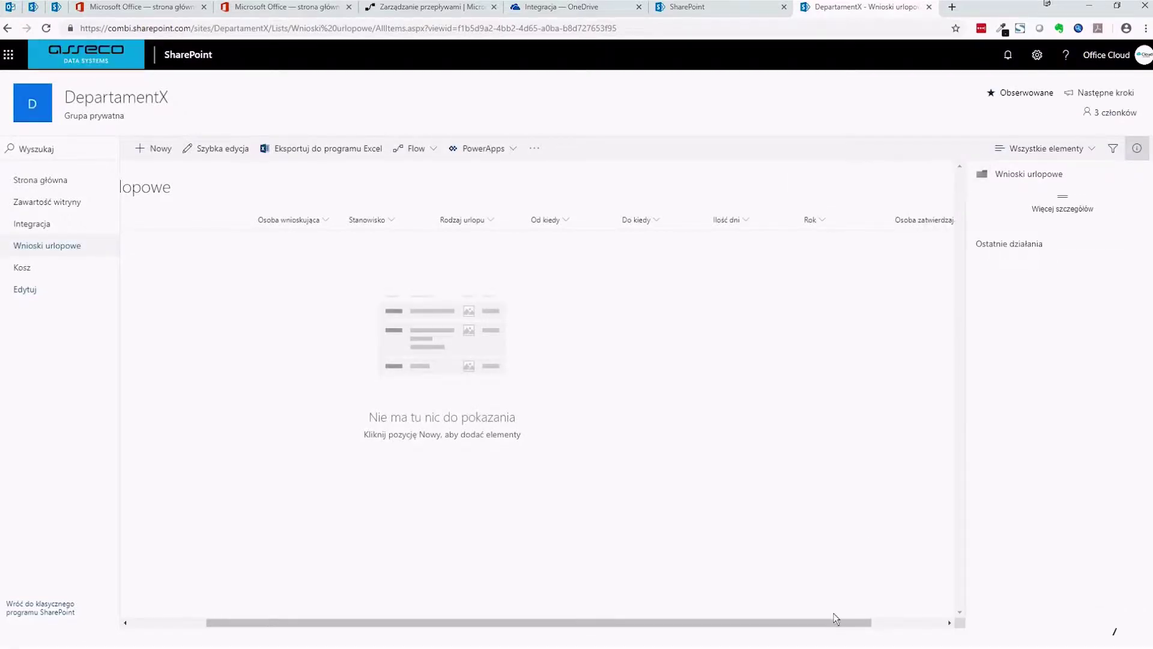
- Review the list's columns and the fields of its new-item form, and close the form without saving an item
drag(827, 626, 901, 624)
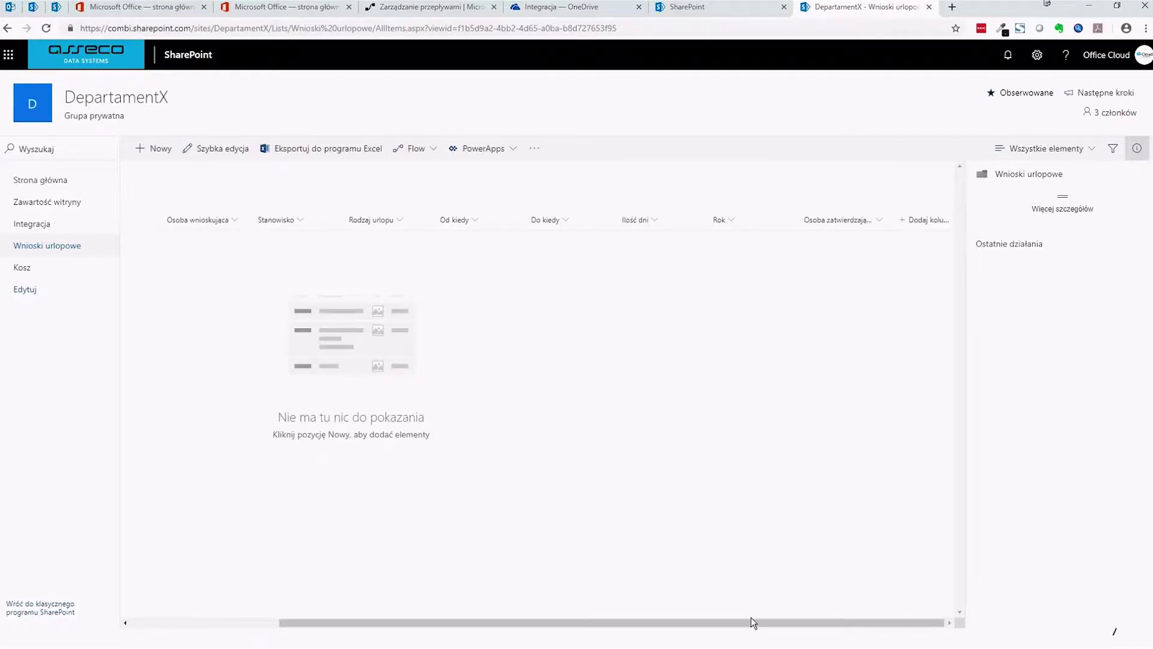
drag(750, 622, 601, 624)
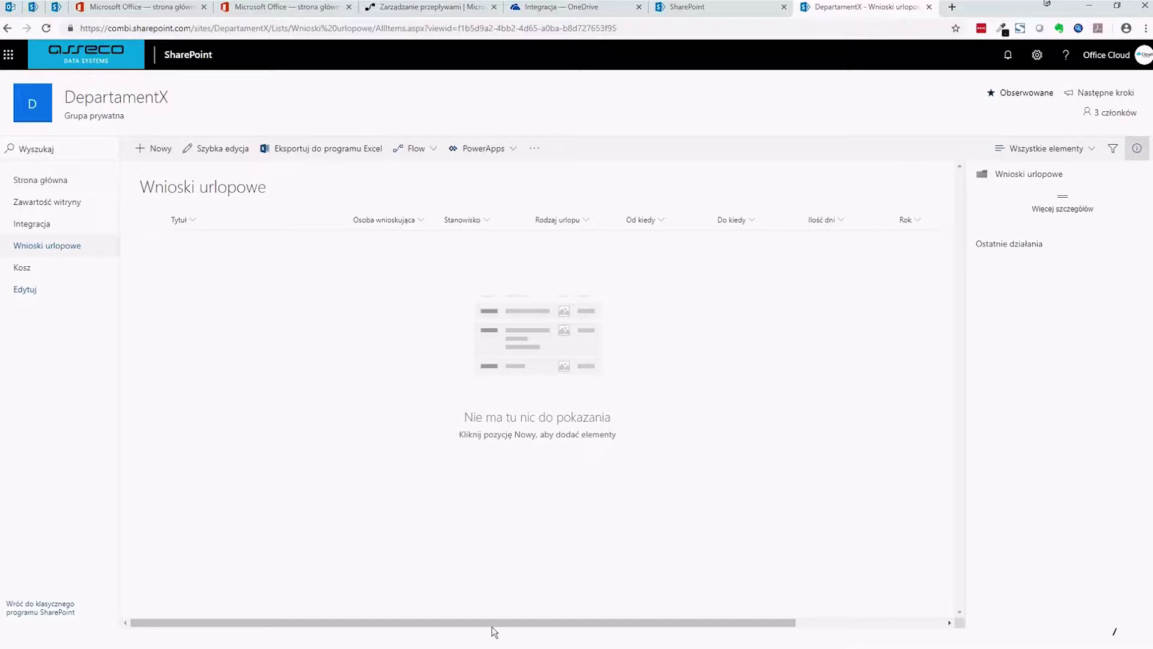
drag(484, 622, 197, 236)
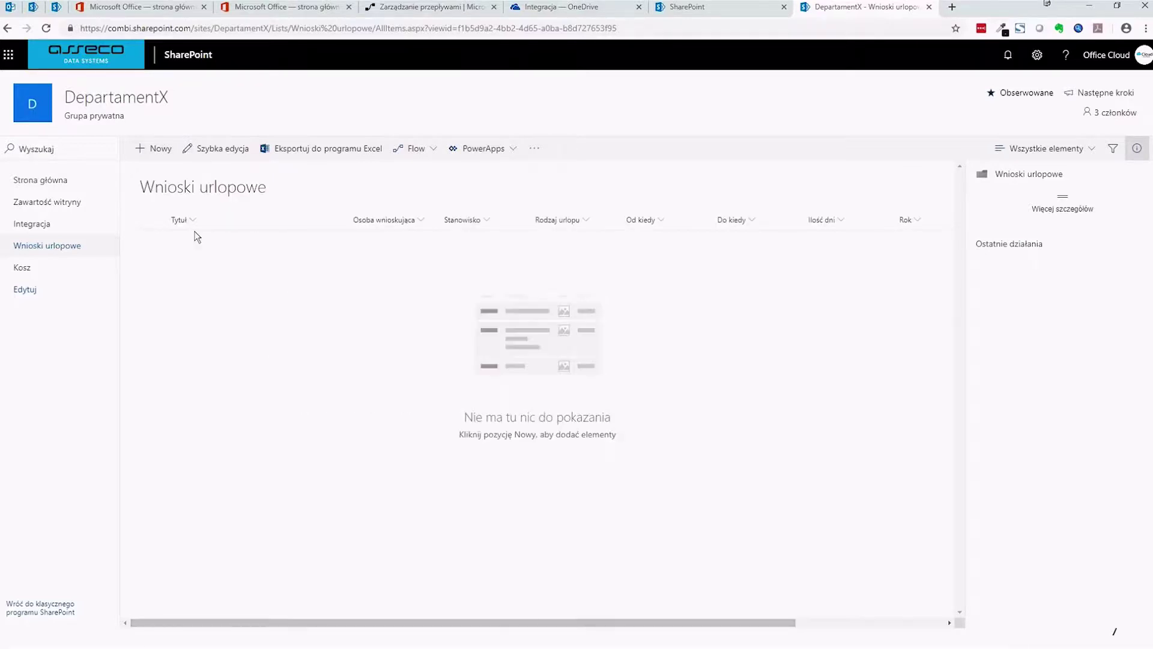
click(154, 149)
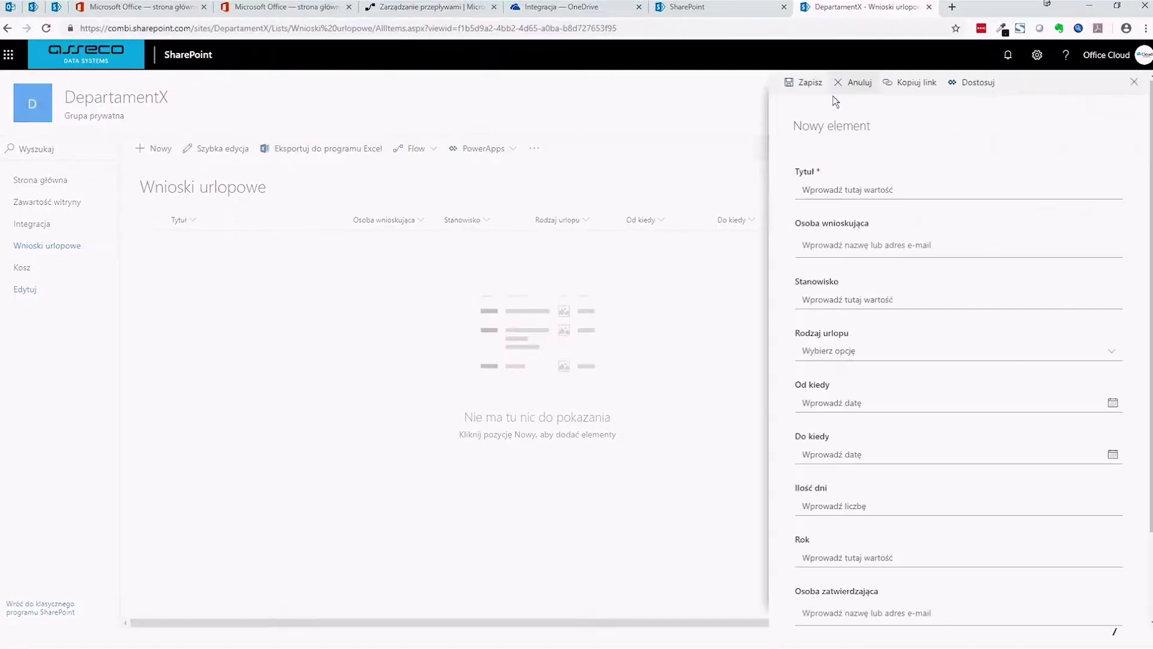
scroll(887, 308, down, 2)
scroll(888, 309, up, 2)
scroll(880, 196, down, 1)
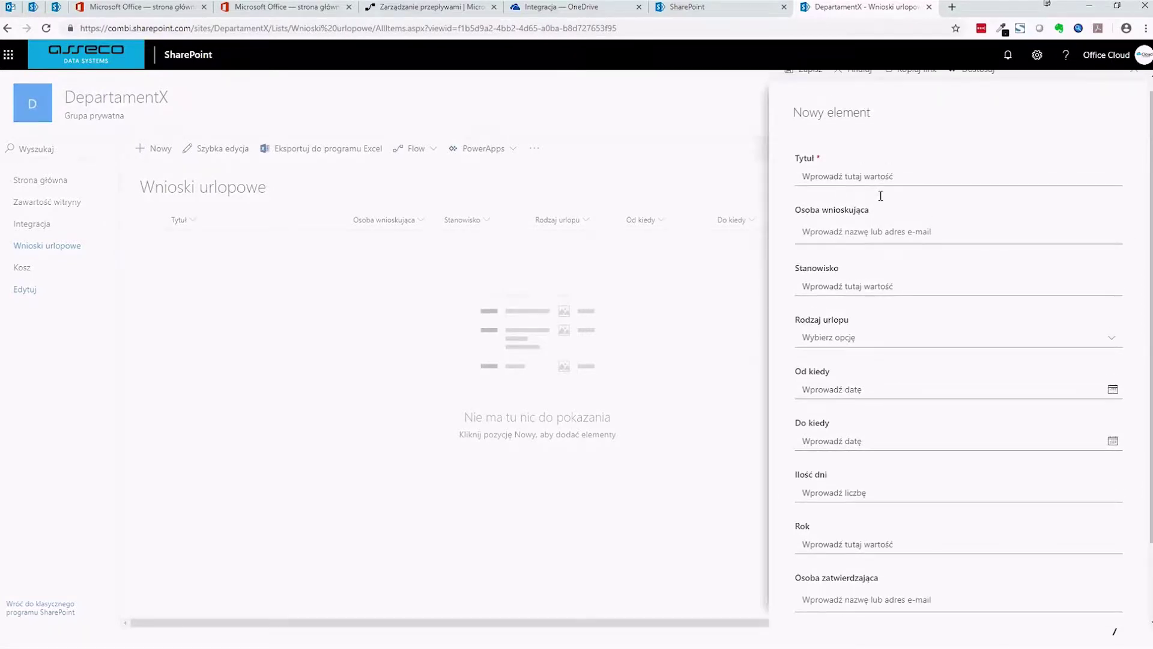
scroll(880, 196, up, 1)
scroll(880, 196, down, 2)
scroll(880, 195, down, 1)
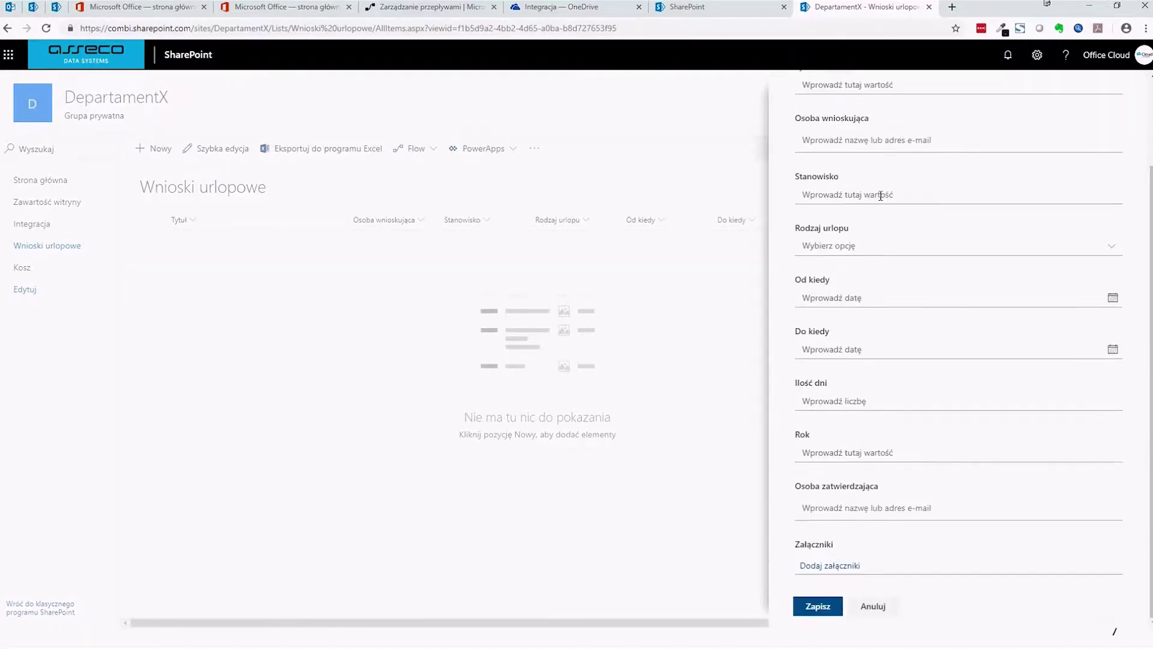
scroll(882, 193, up, 3)
click(835, 187)
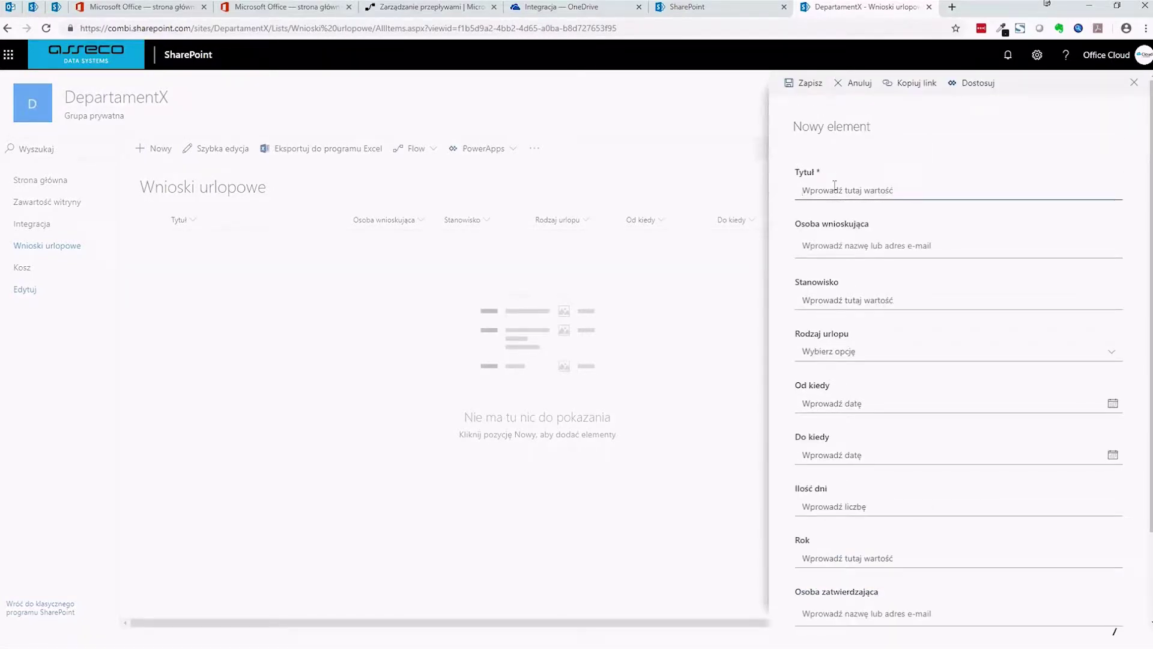
scroll(893, 451, down, 2)
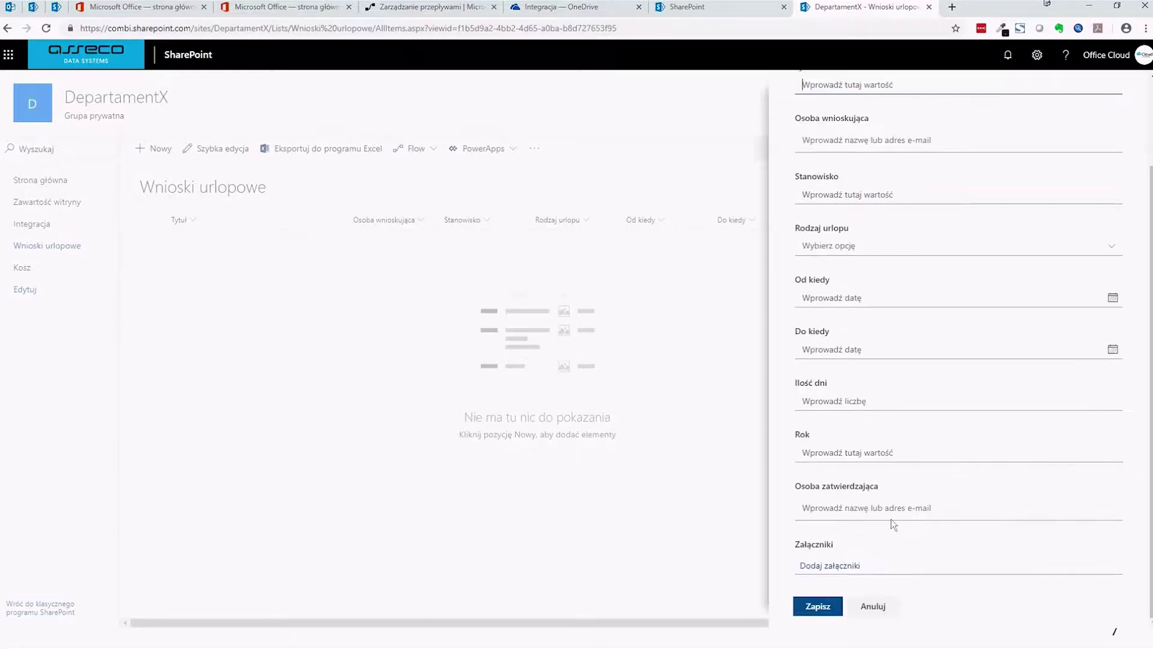
click(762, 542)
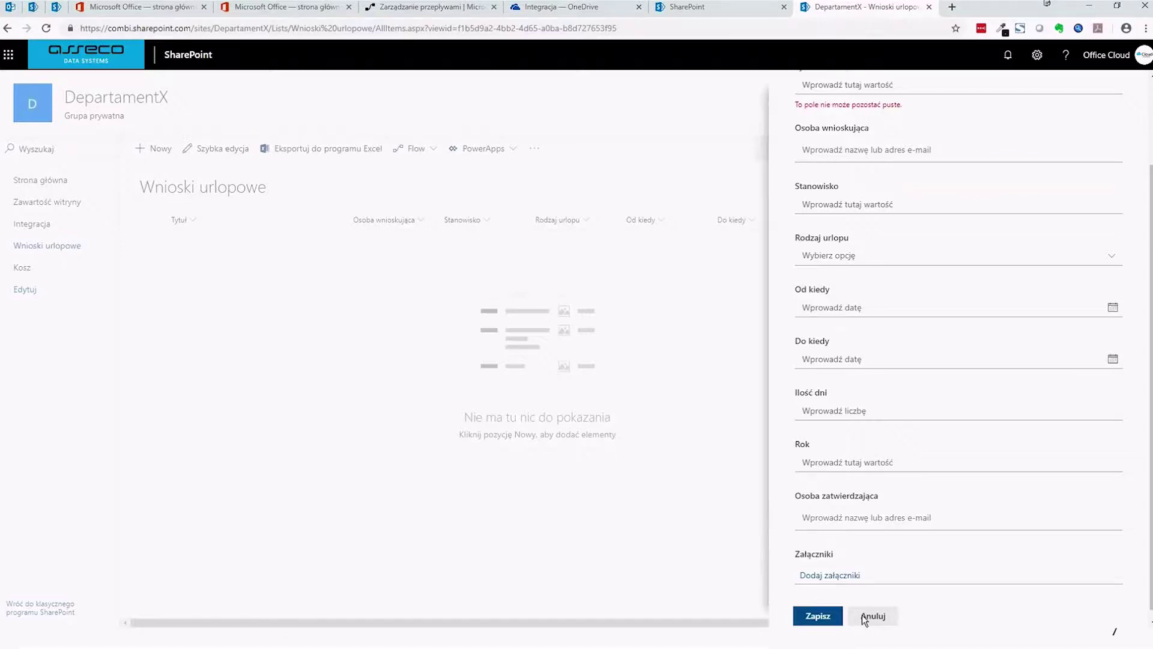
click(872, 616)
- Add a date column named Data przesłania to the list, without time or friendly format
drag(845, 618, 870, 622)
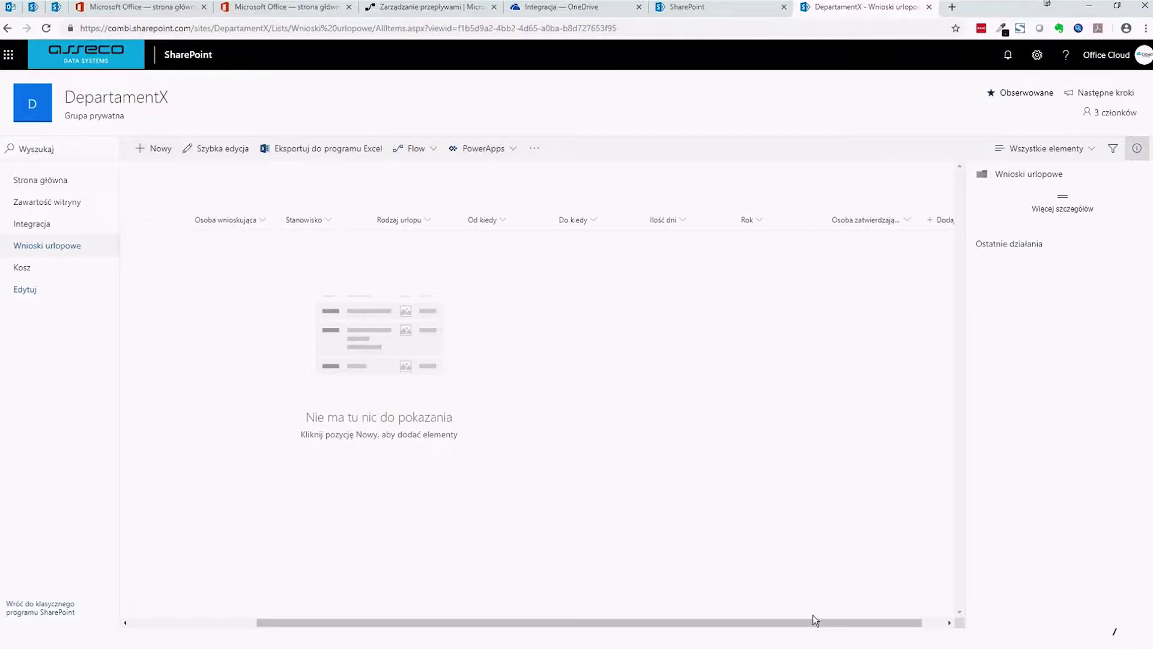
drag(813, 621, 835, 621)
click(925, 219)
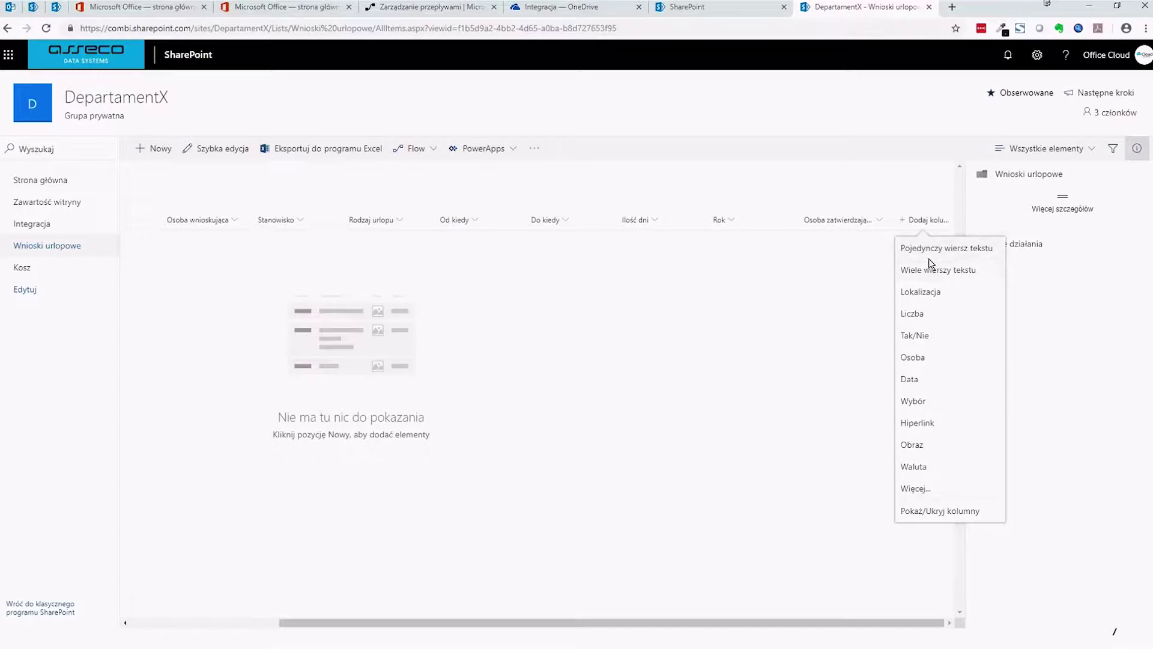
click(941, 381)
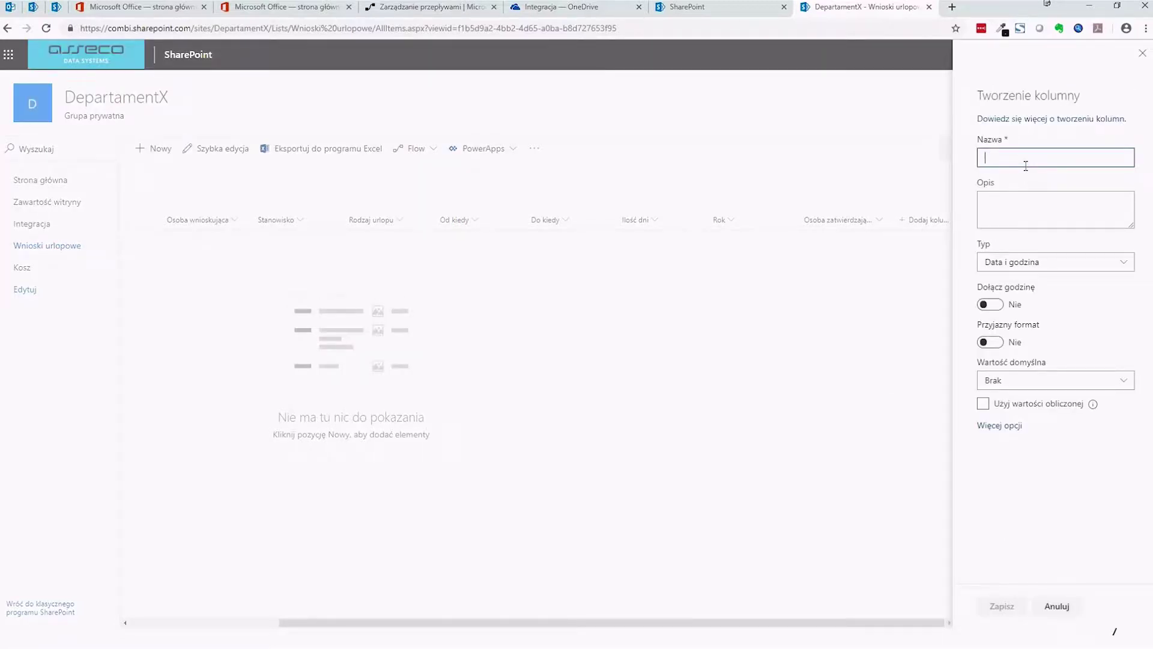
text(Data)
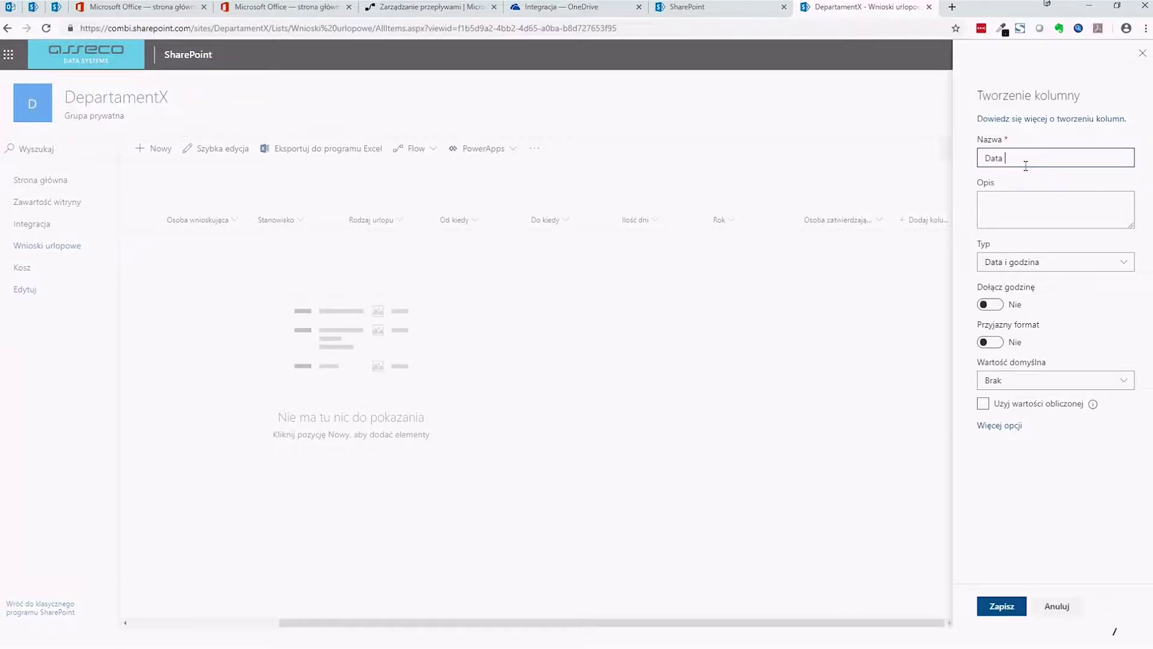
text( przesłania)
click(1019, 608)
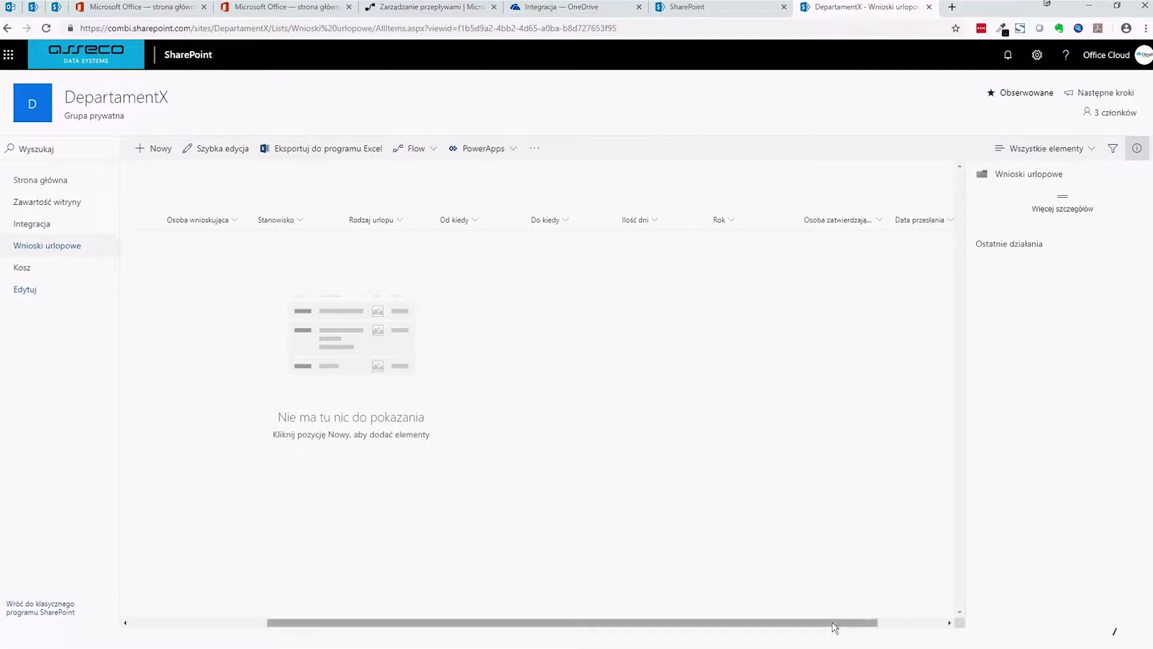
- Add a person column named Przesłane przez to the list, without allowing group selection
drag(827, 621, 909, 630)
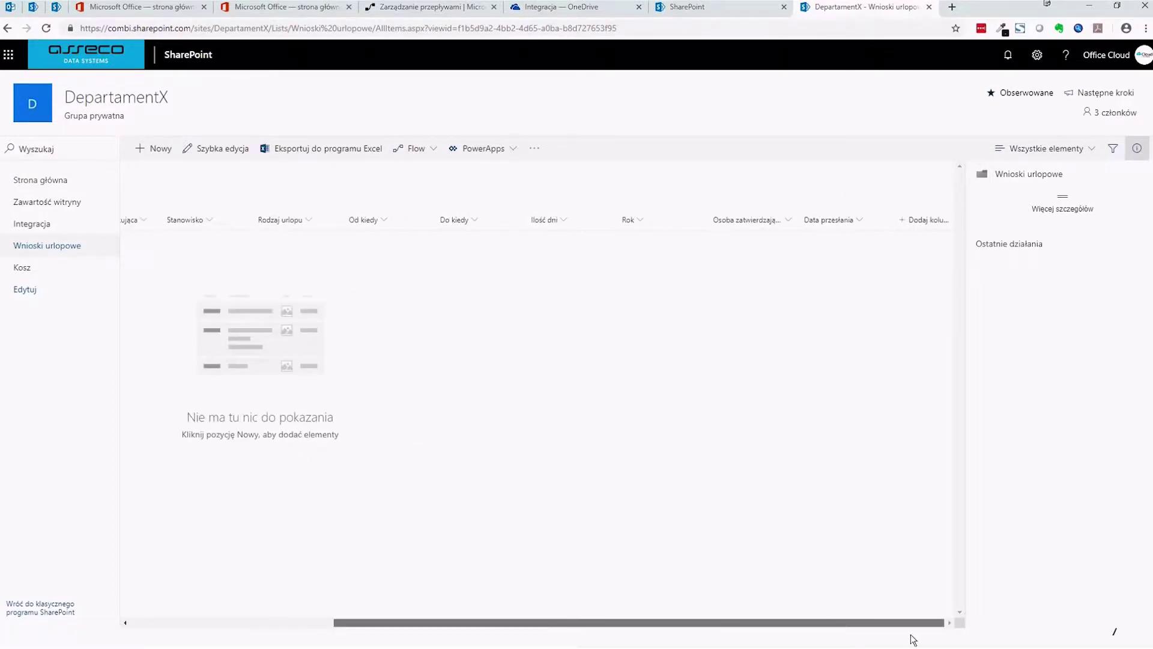
click(920, 226)
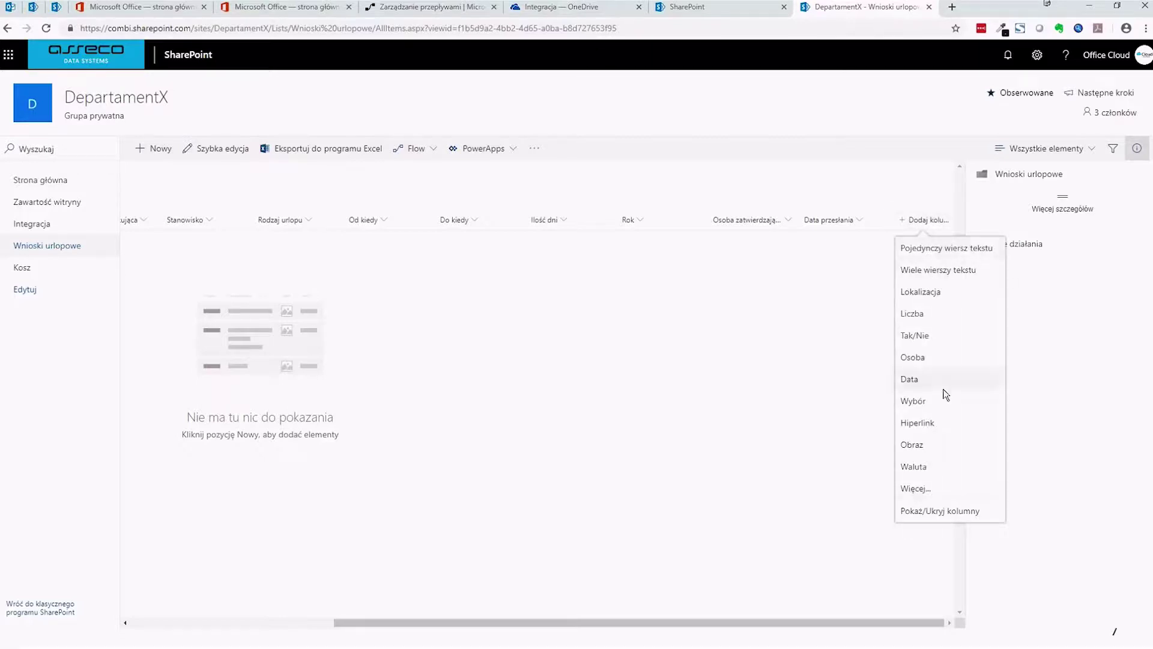
click(943, 360)
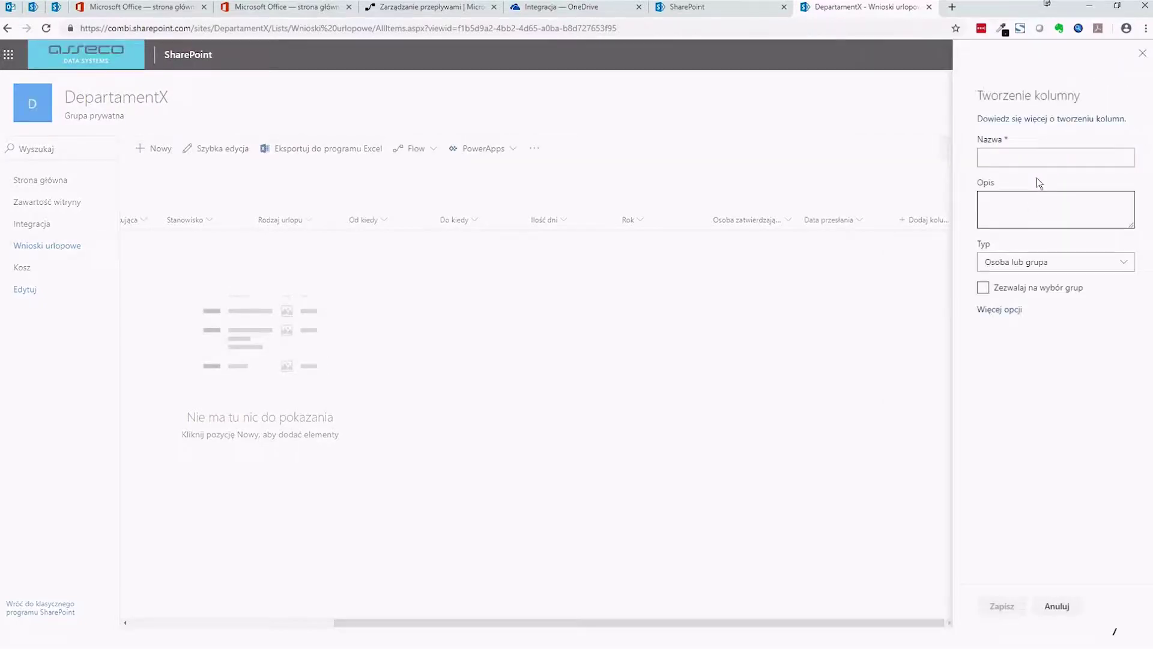
click(1034, 158)
text(Przesłane przez)
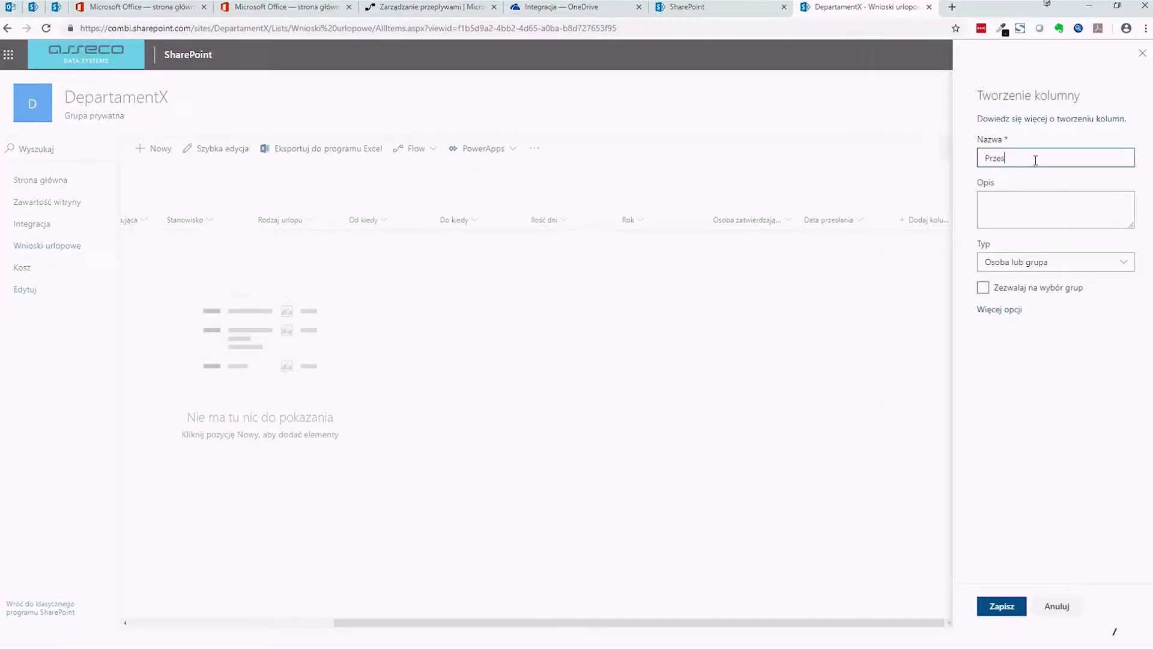
click(1015, 607)
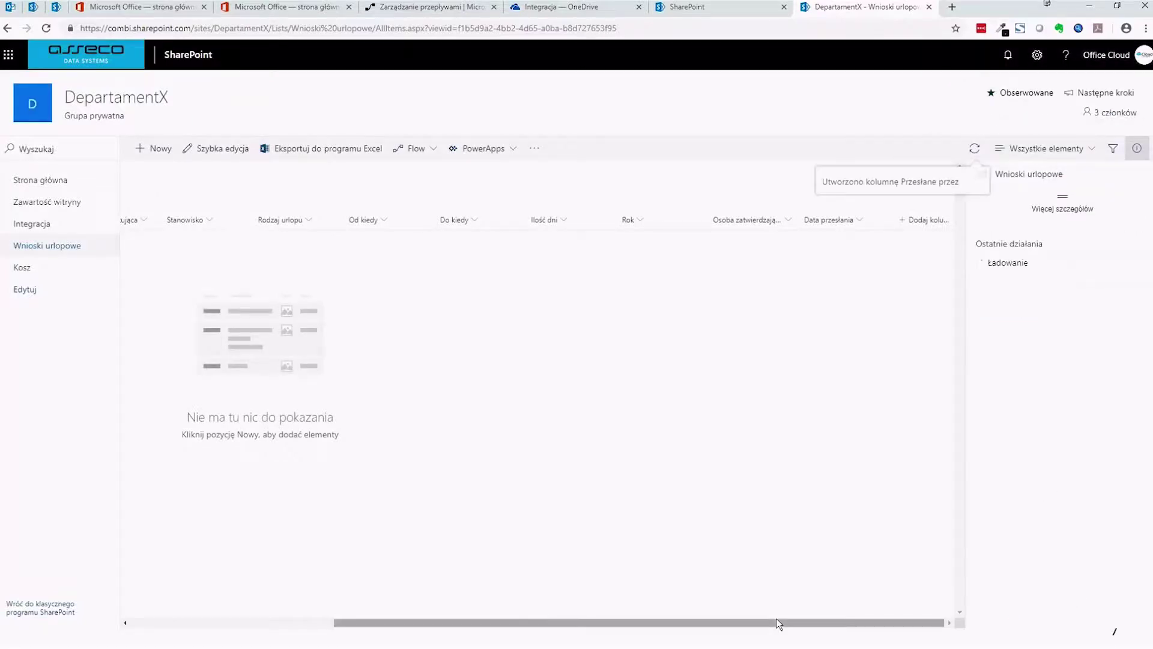
- Add a date column named Data decyzji to the list, without time or friendly format
click(950, 622)
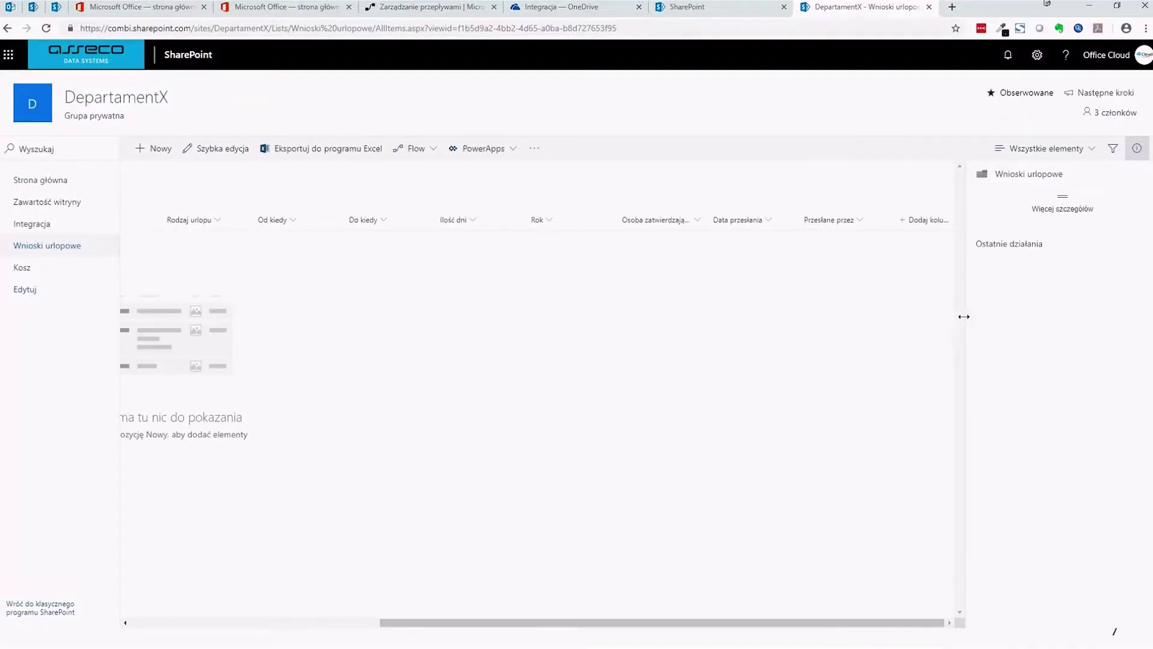
click(923, 222)
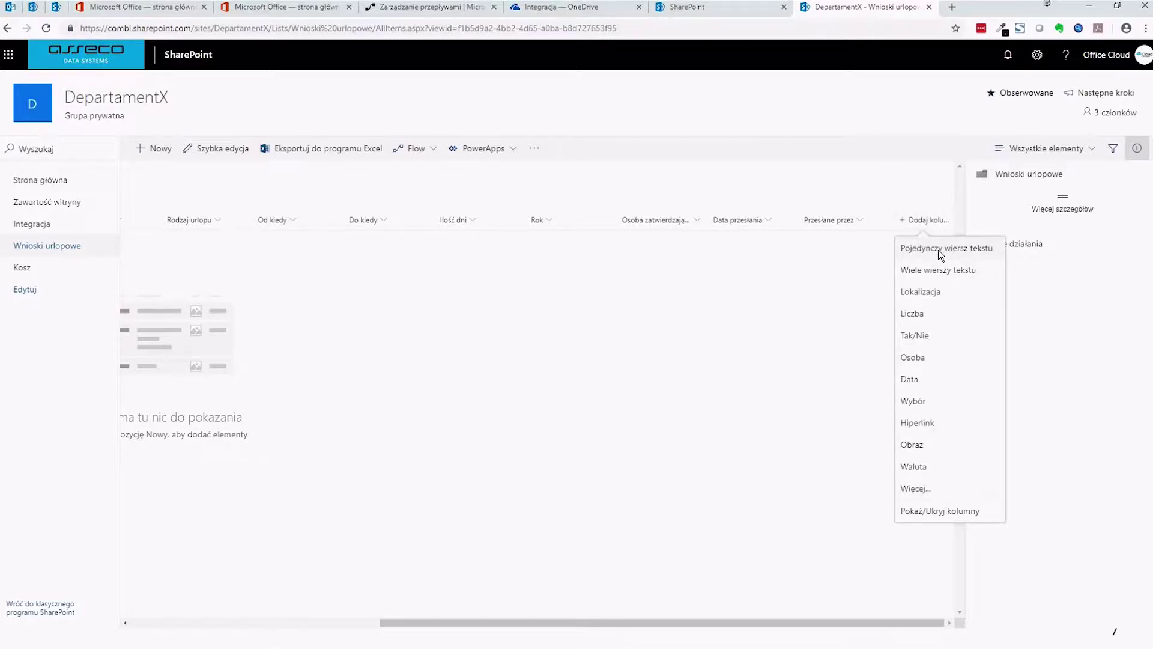
click(920, 377)
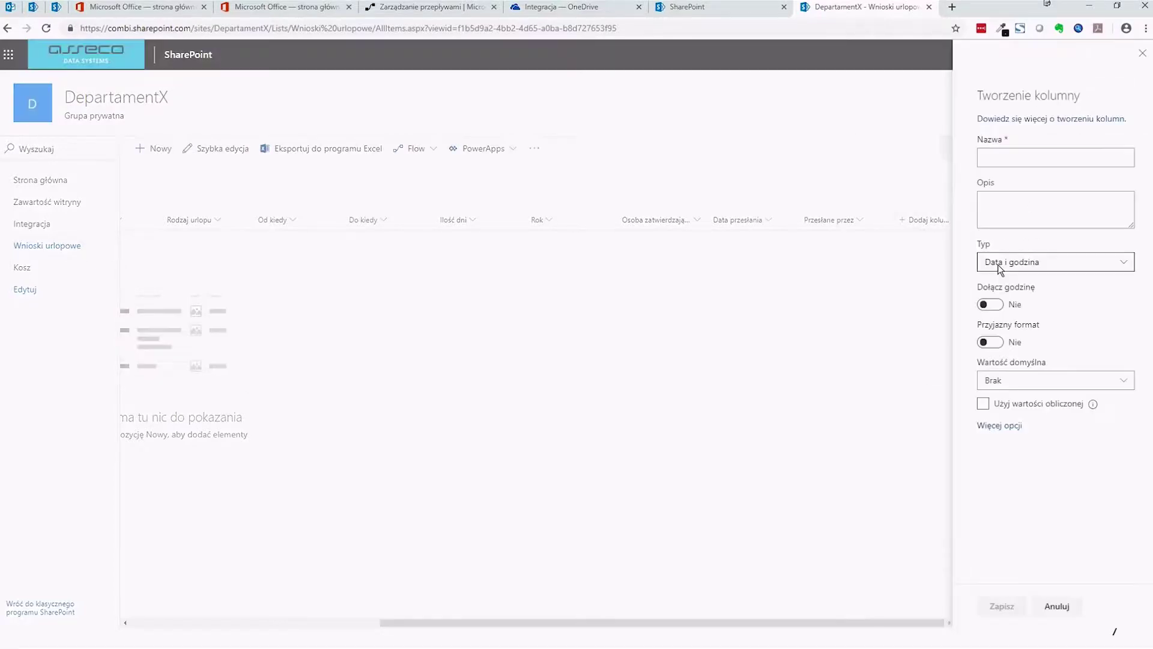
click(1023, 159)
text(Data)
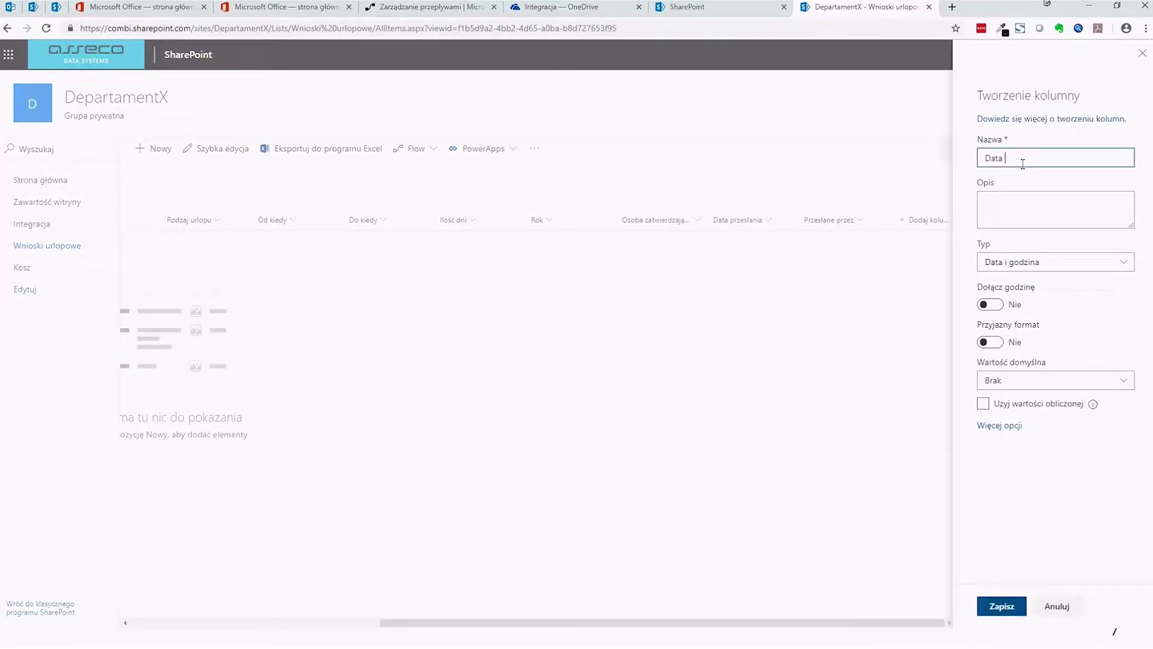
text( decyzji)
click(1017, 608)
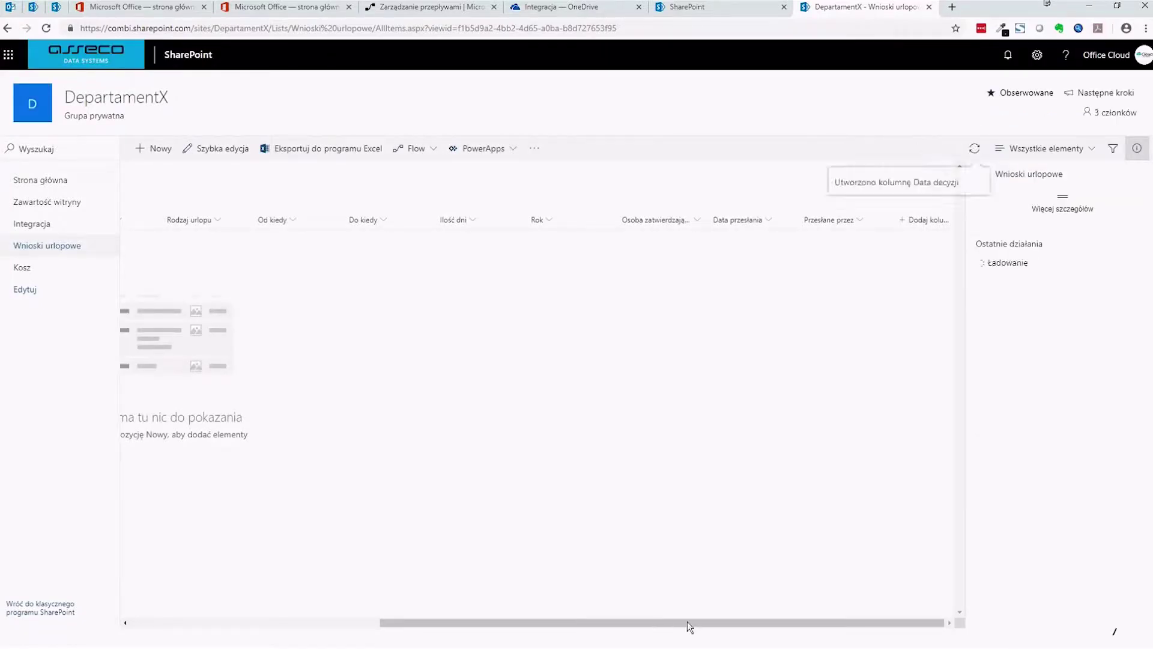
- Start a new choice column for the list and name it Decyzja
drag(687, 621, 763, 622)
click(927, 227)
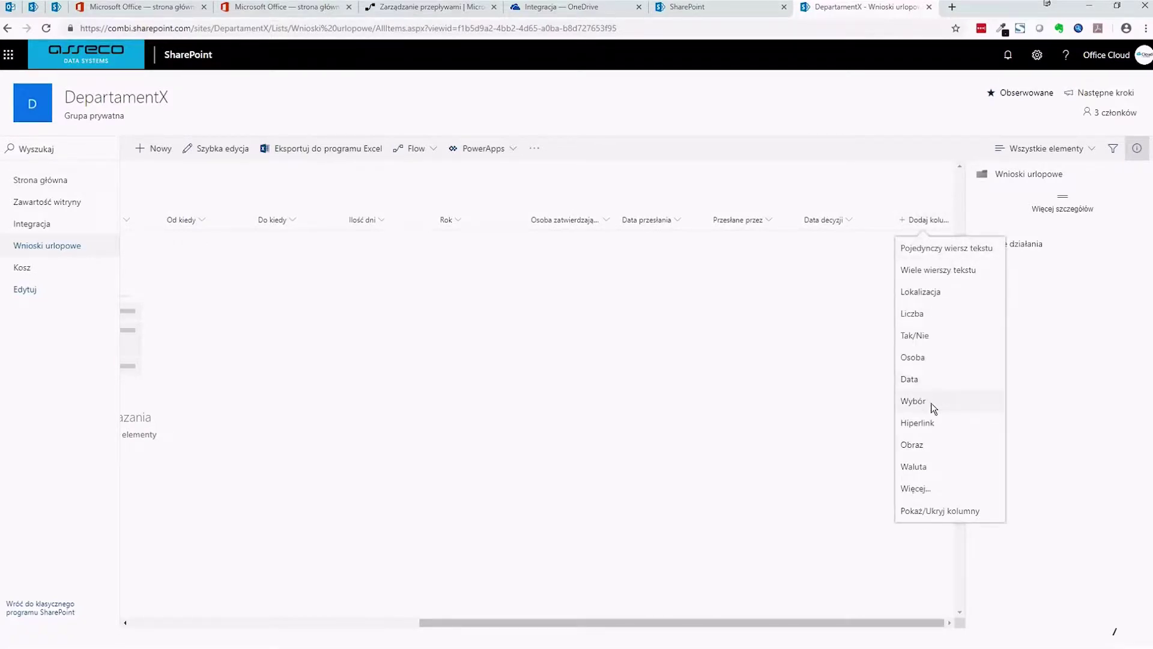
click(913, 401)
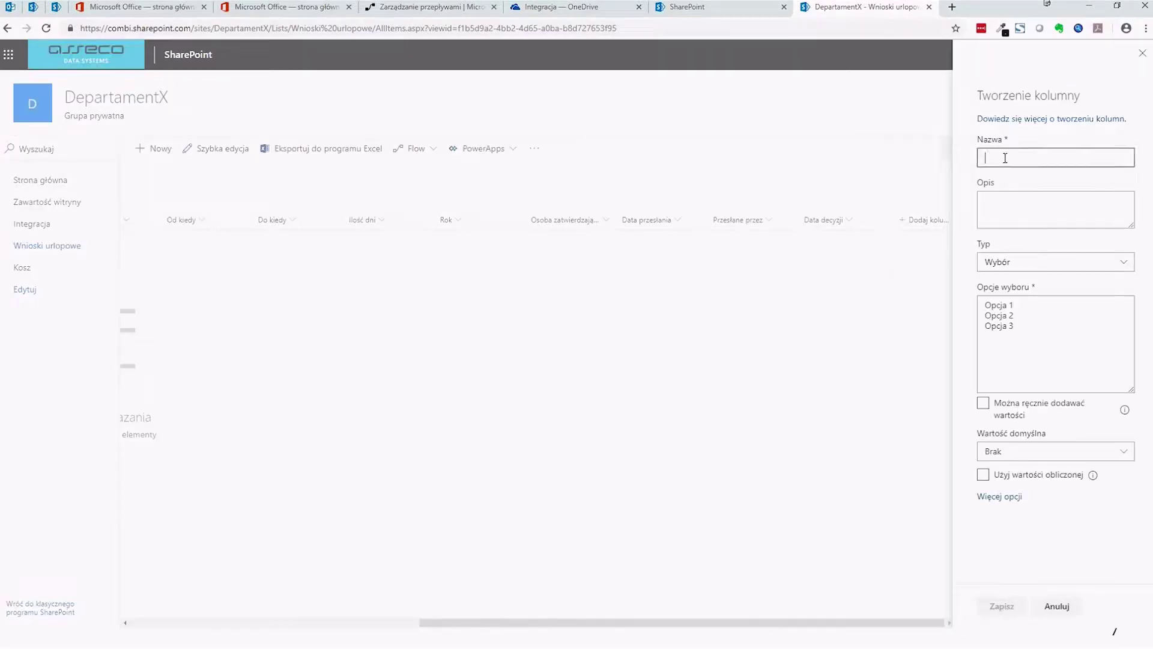
text(Decyzja)
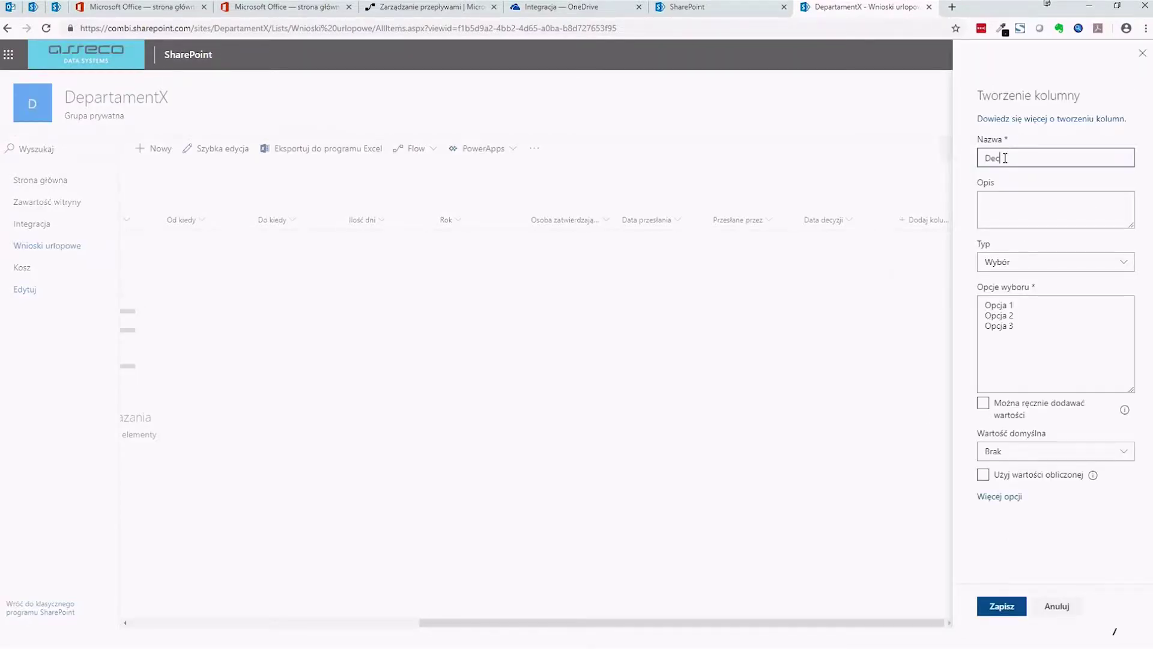
- Replace the column's default choices with Zatwierdzono and Odrzucono, and save the column with no default value
key(Tab)
key(Tab)
key(Tab)
key(ctrl+a)
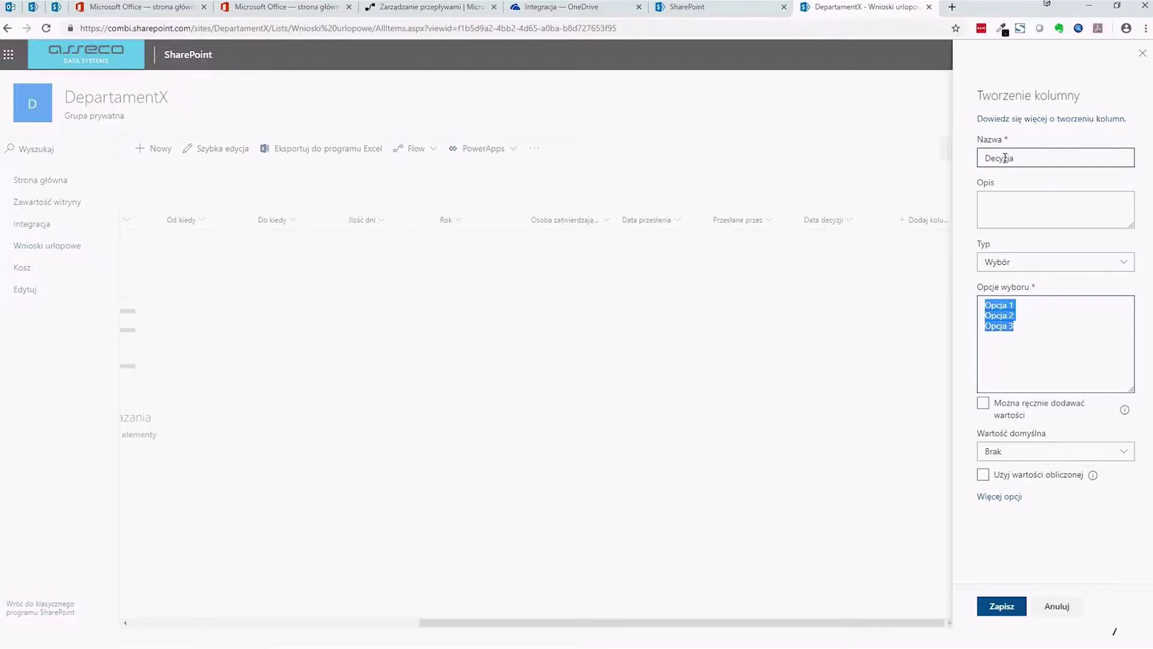
text(Zatwierdzono)
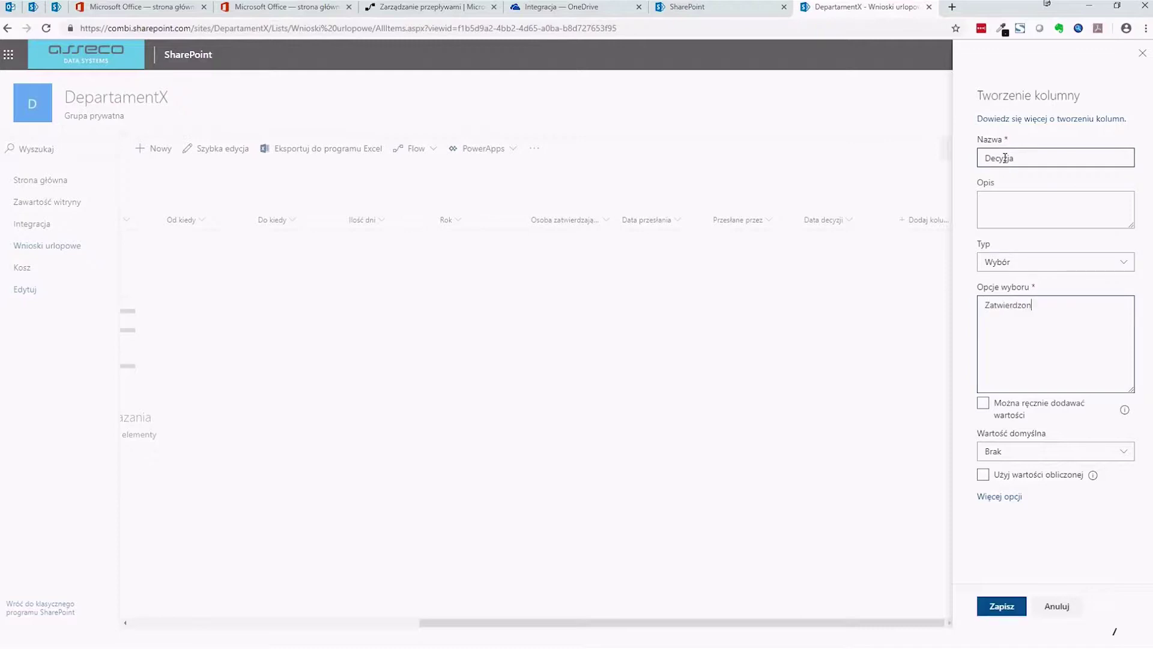
key(Return)
text(Odrzuc)
key(BackSpace)
text(con)
text(o)
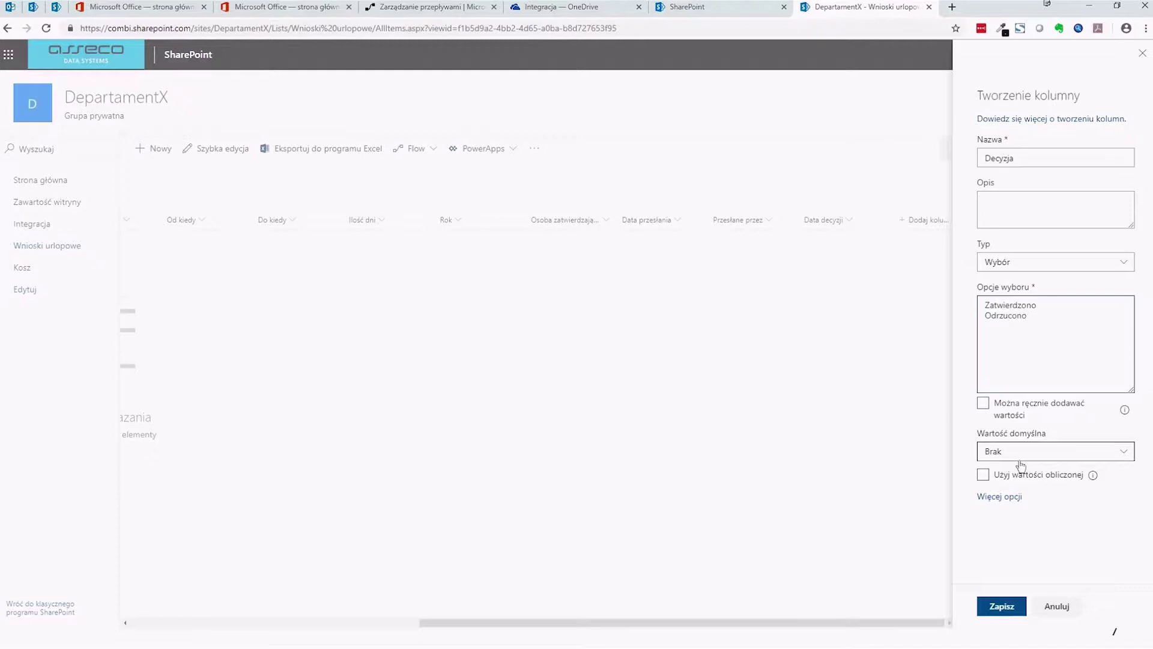
click(1009, 609)
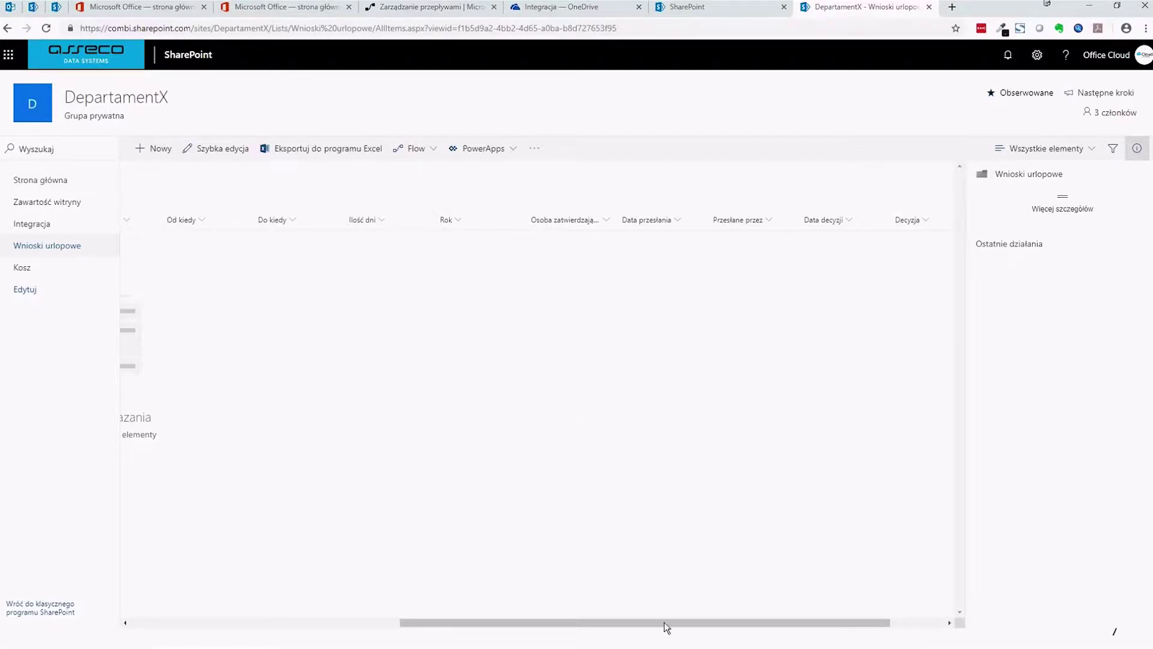
- Add a person column named Decyzja podjęta przez to the list, without allowing group selection
drag(666, 625, 799, 628)
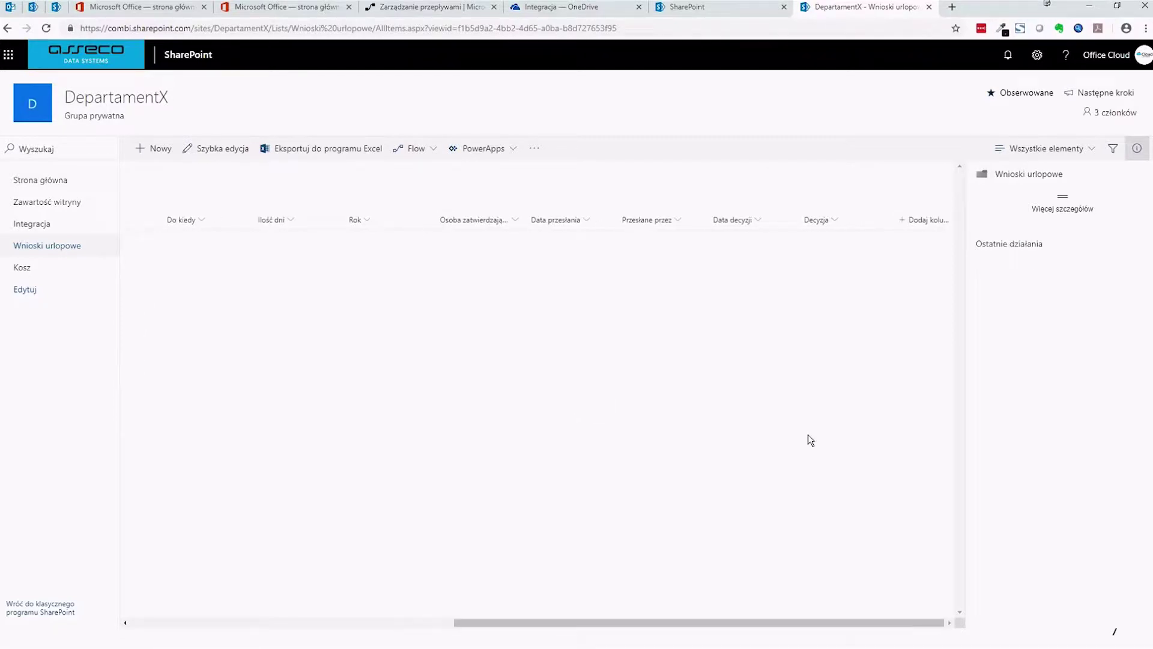
click(930, 225)
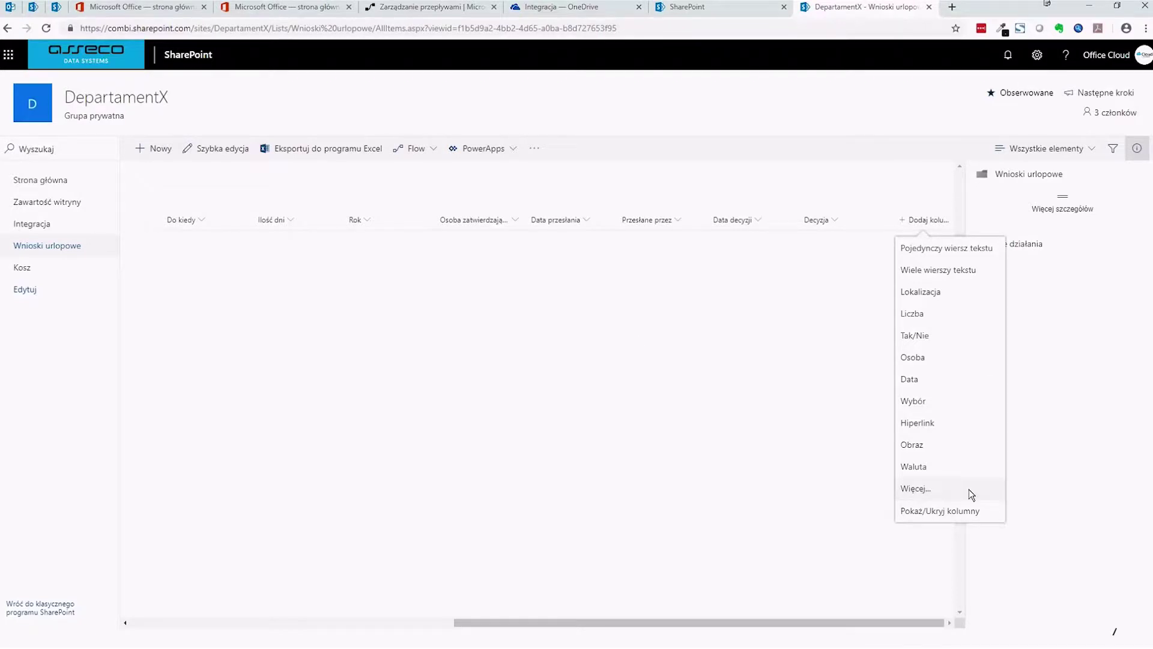
click(937, 362)
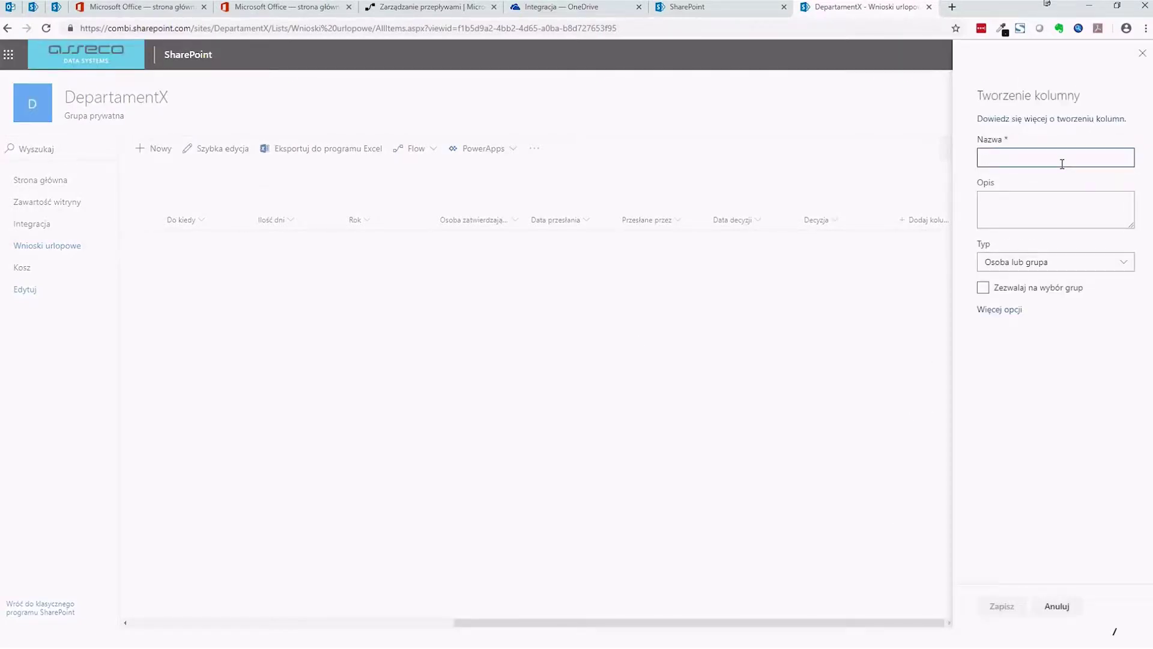
text(Zatwierdzono)
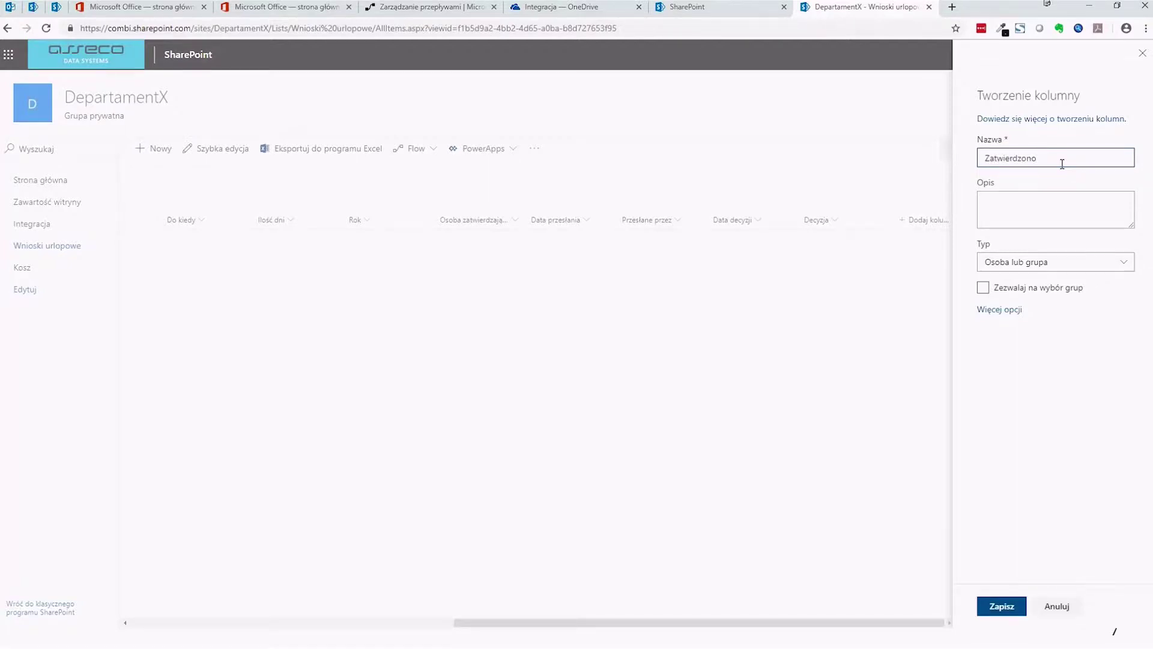
text( przez)
key(ctrl+a)
key(BackSpace)
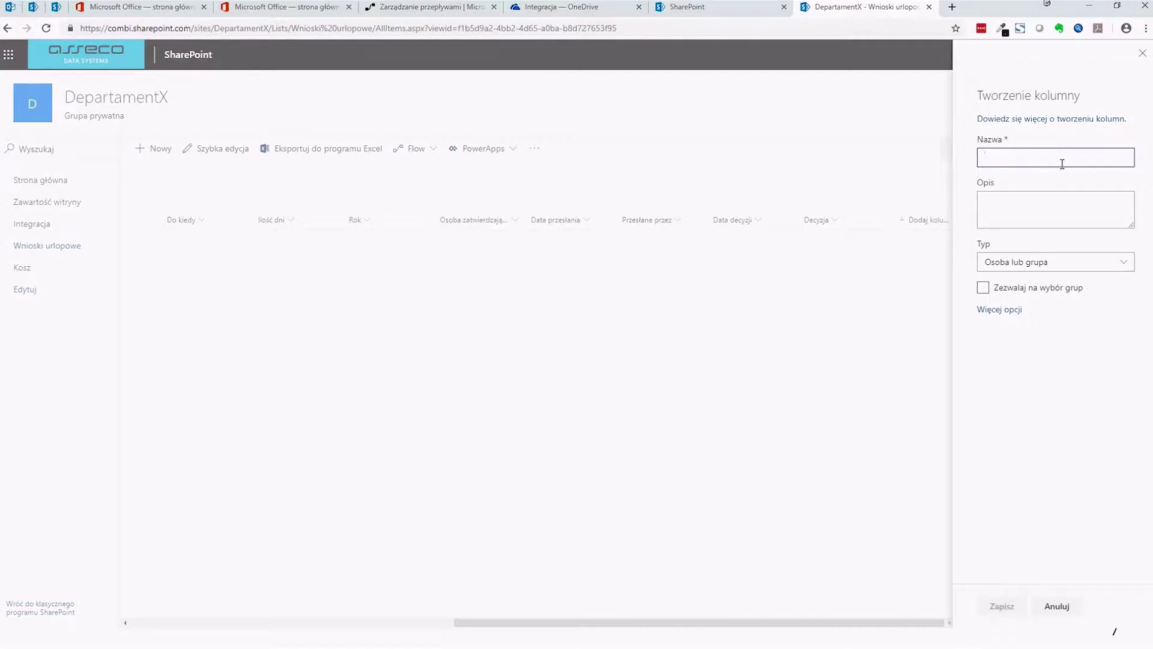
text(Decyz)
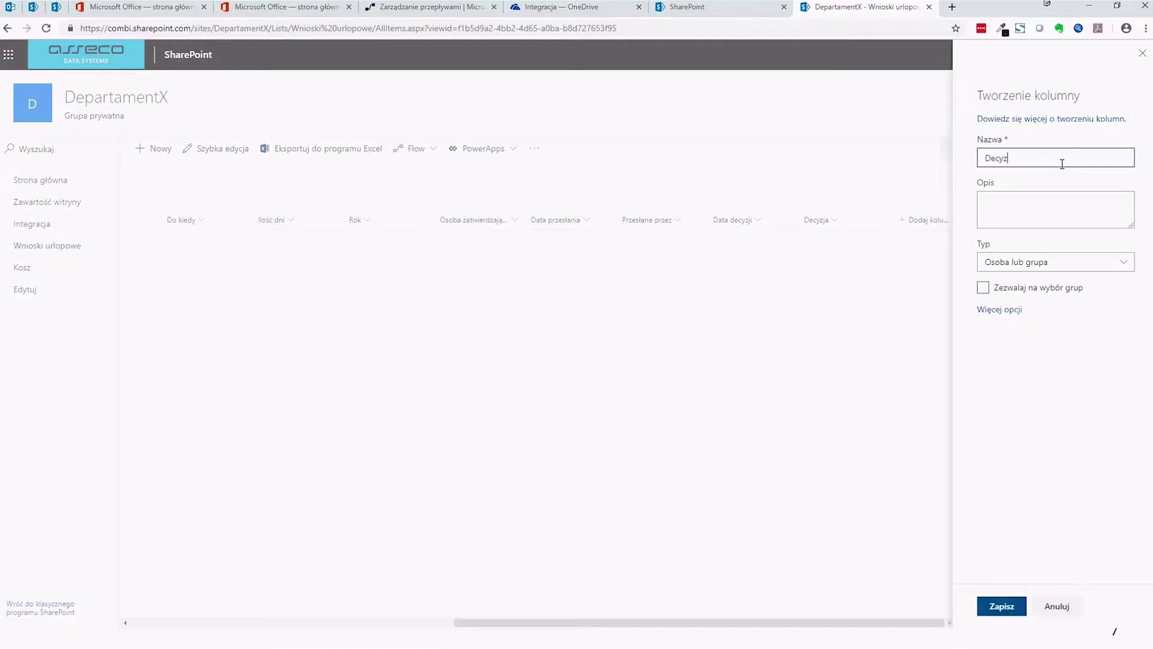
text(ja podje)
text(ta przez)
click(1009, 606)
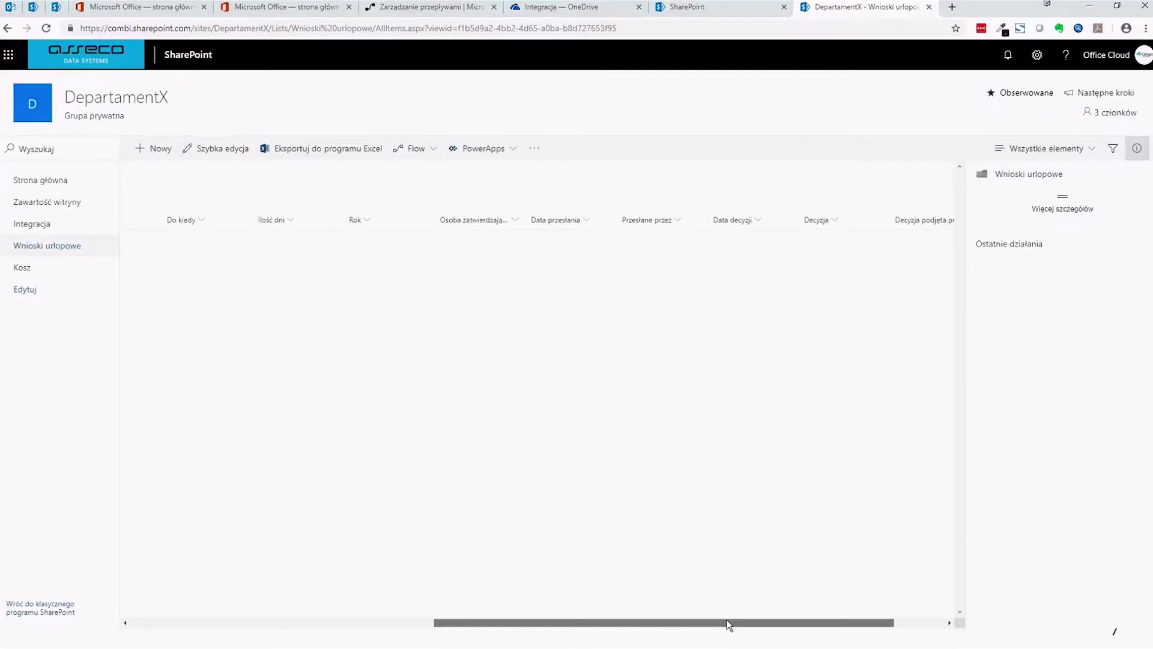
- Add a multiple-lines-of-text column named Komentarz osoby podejmującej decyzję to the list
drag(727, 618, 777, 619)
click(923, 220)
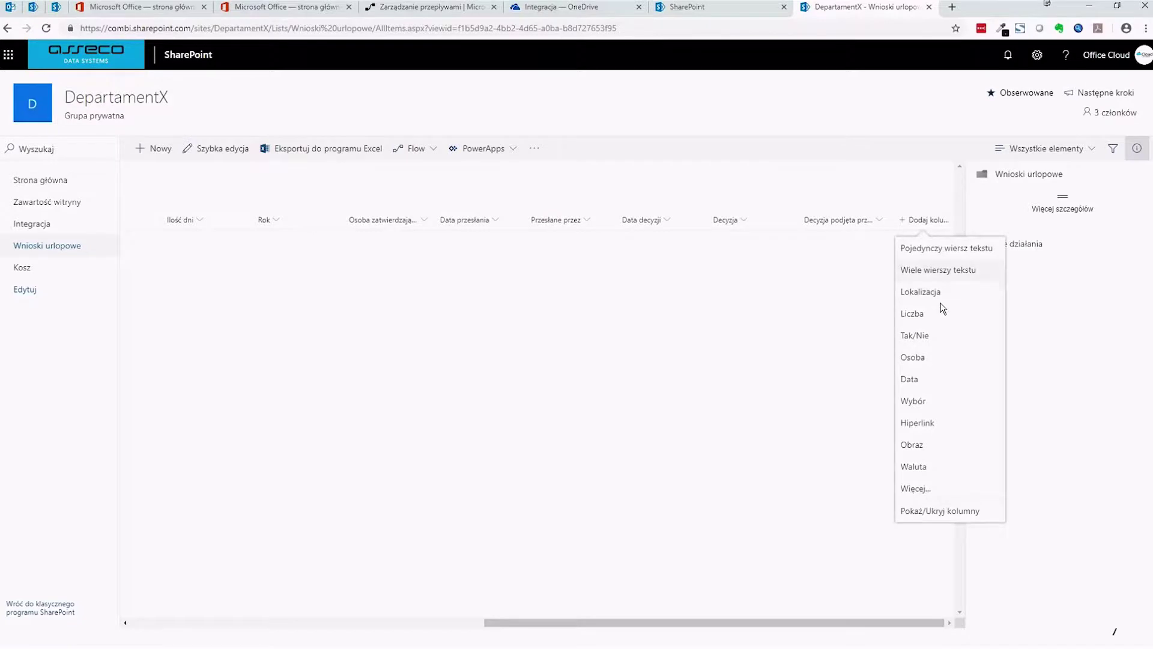
key(Escape)
click(1019, 157)
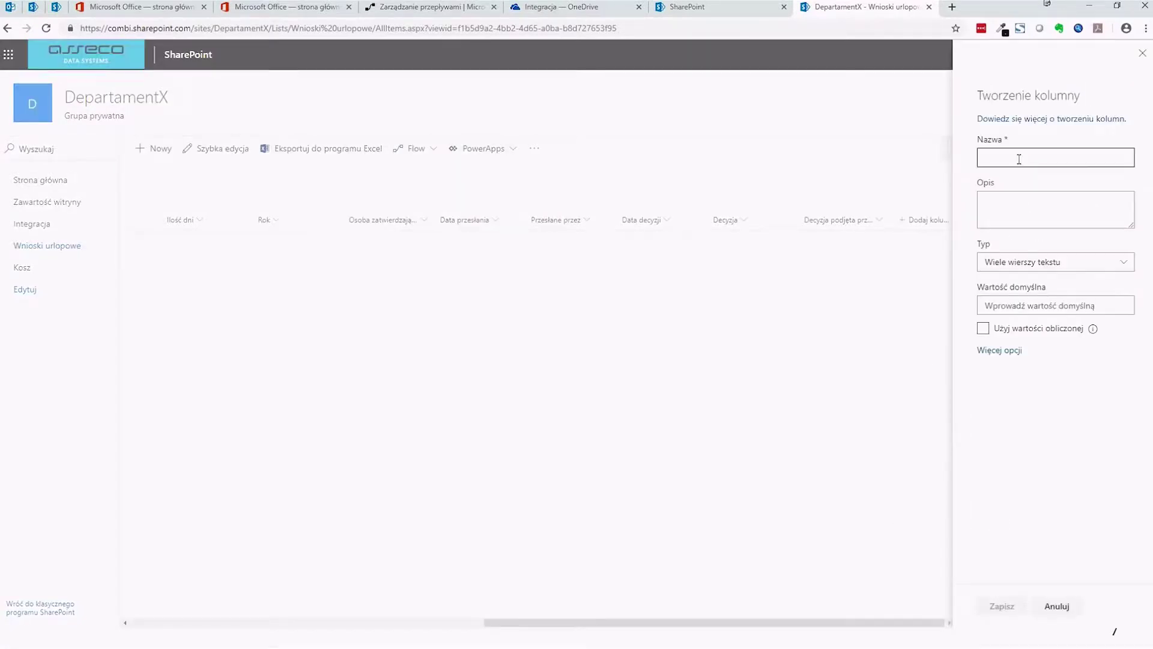
text(Kome)
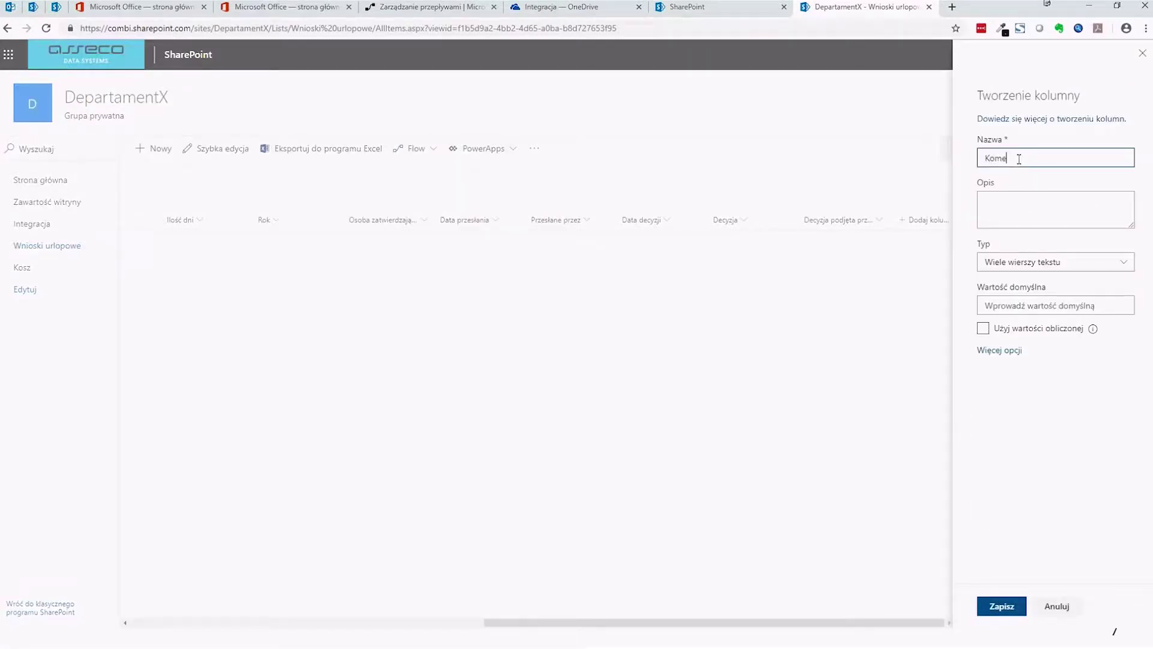
text(ntarz osoby podejmującej decyzję)
key(ctrl+a)
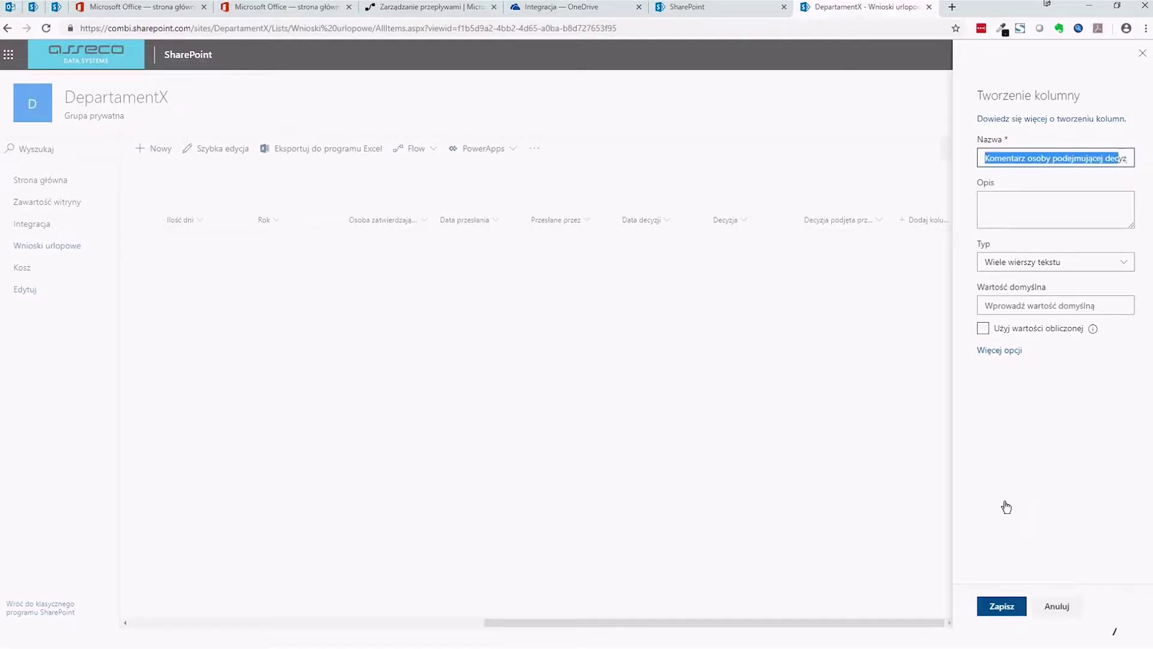
click(1012, 608)
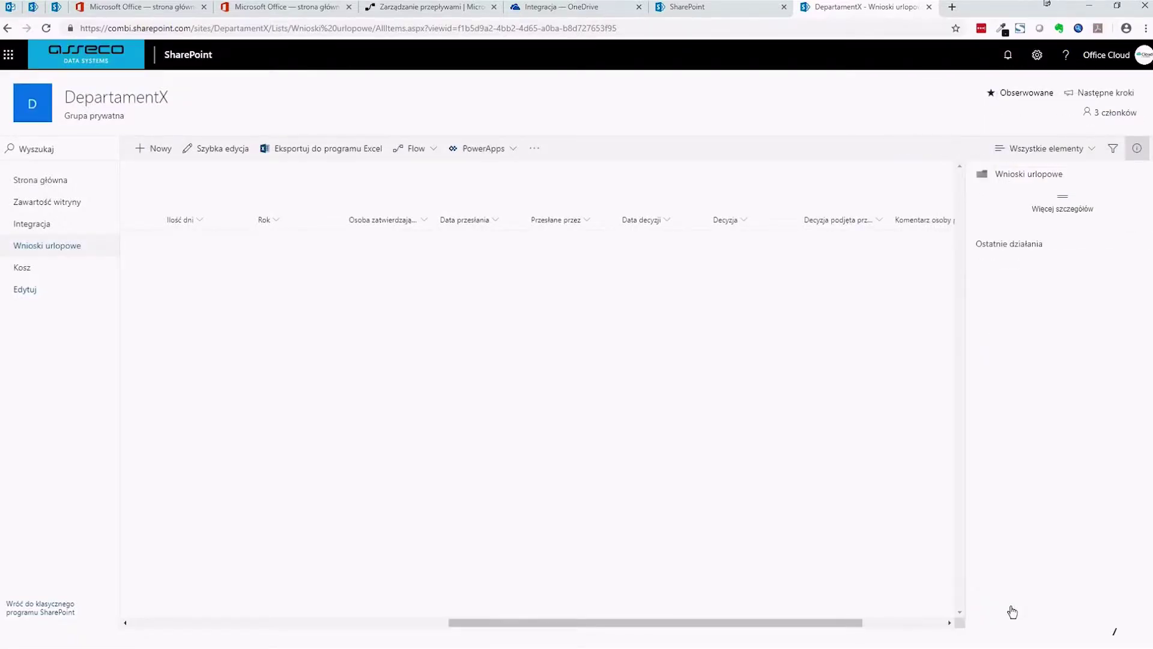
drag(749, 626, 340, 625)
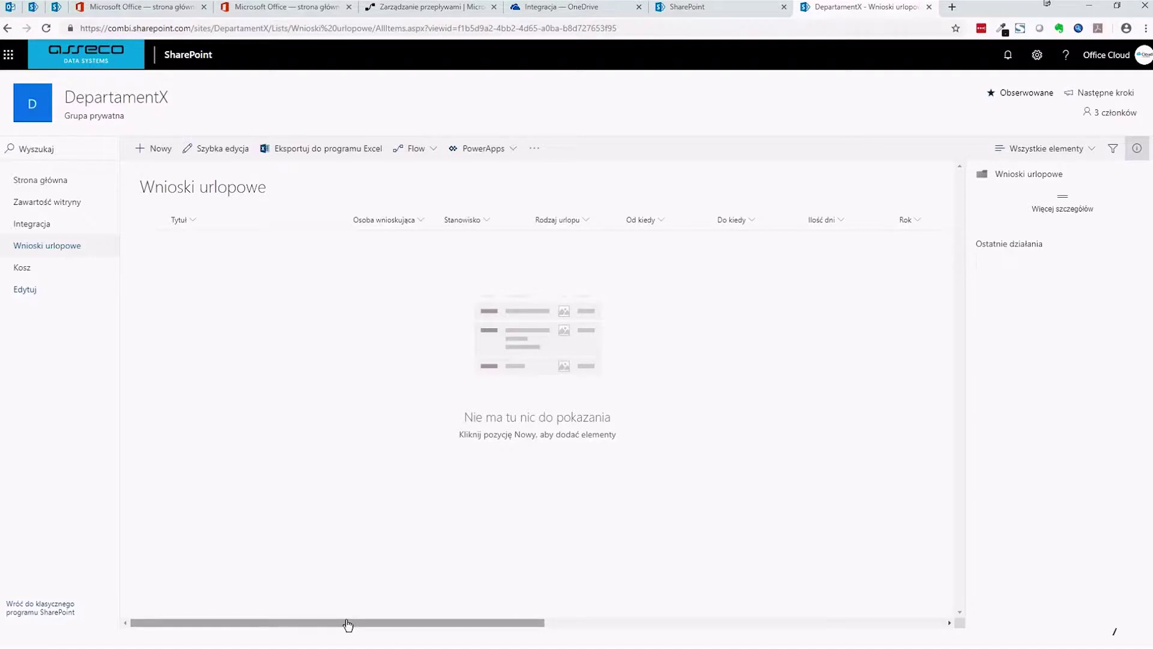
- Switch to Microsoft Flow and create a new flow from blank among the personal flows
click(141, 8)
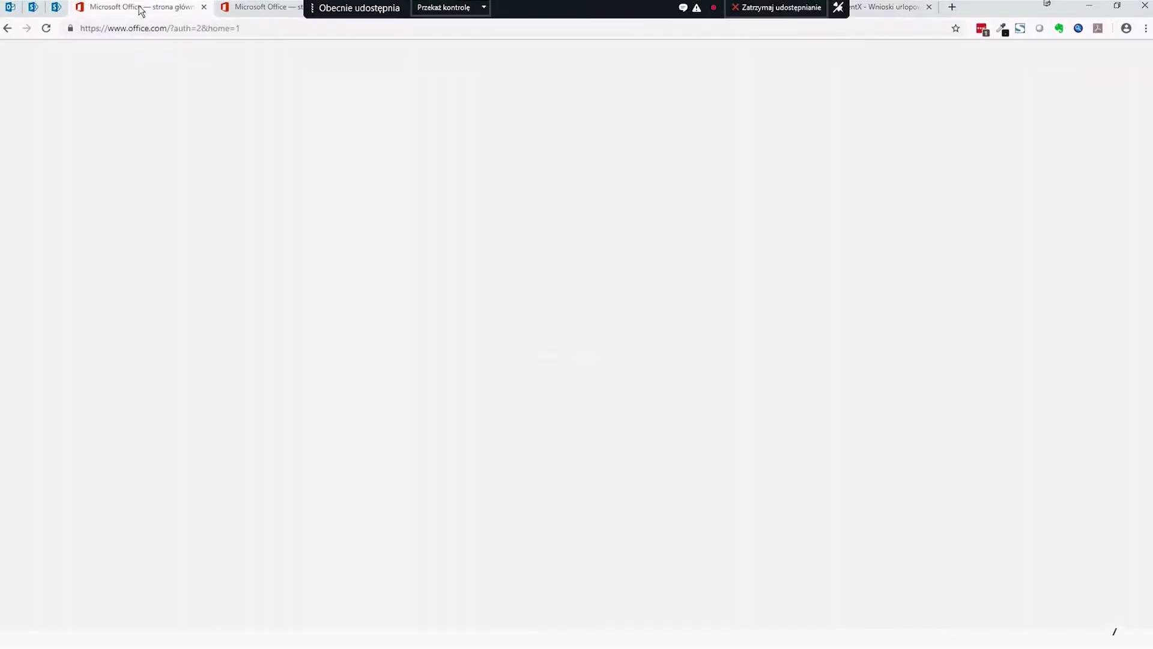
click(271, 7)
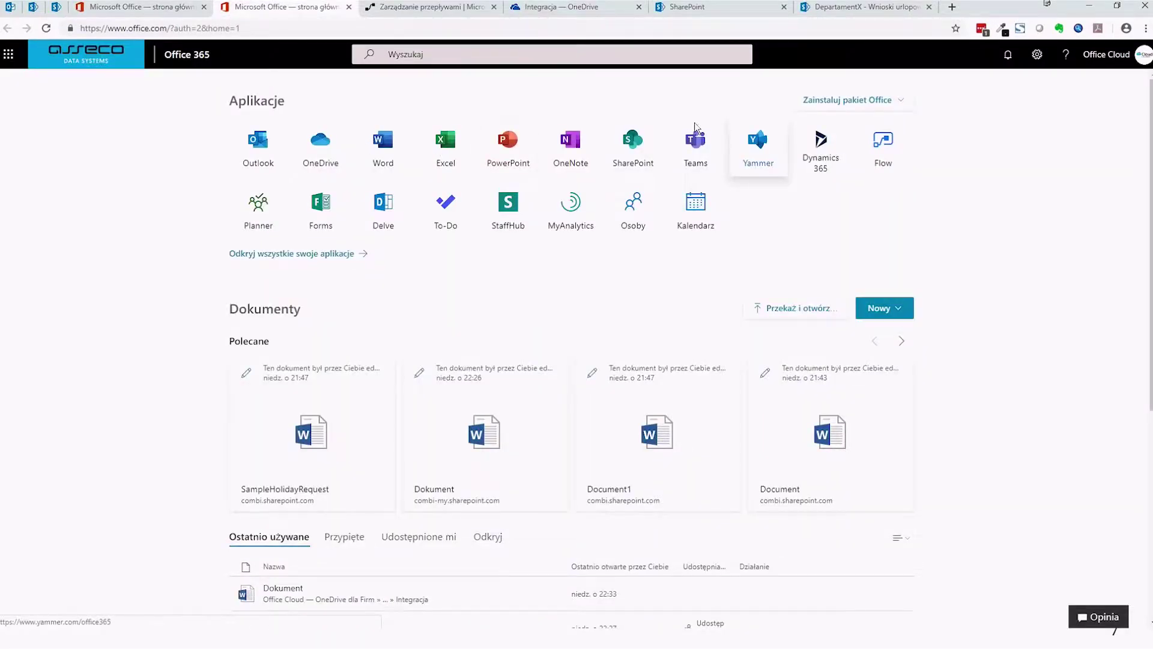
click(470, 12)
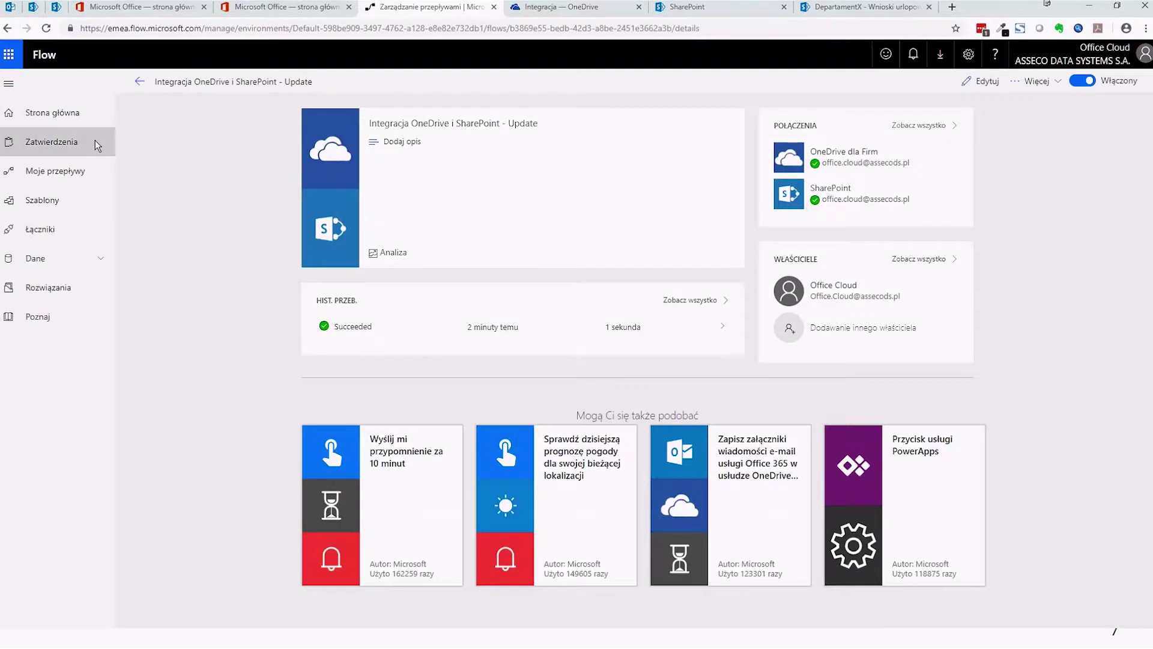
click(64, 171)
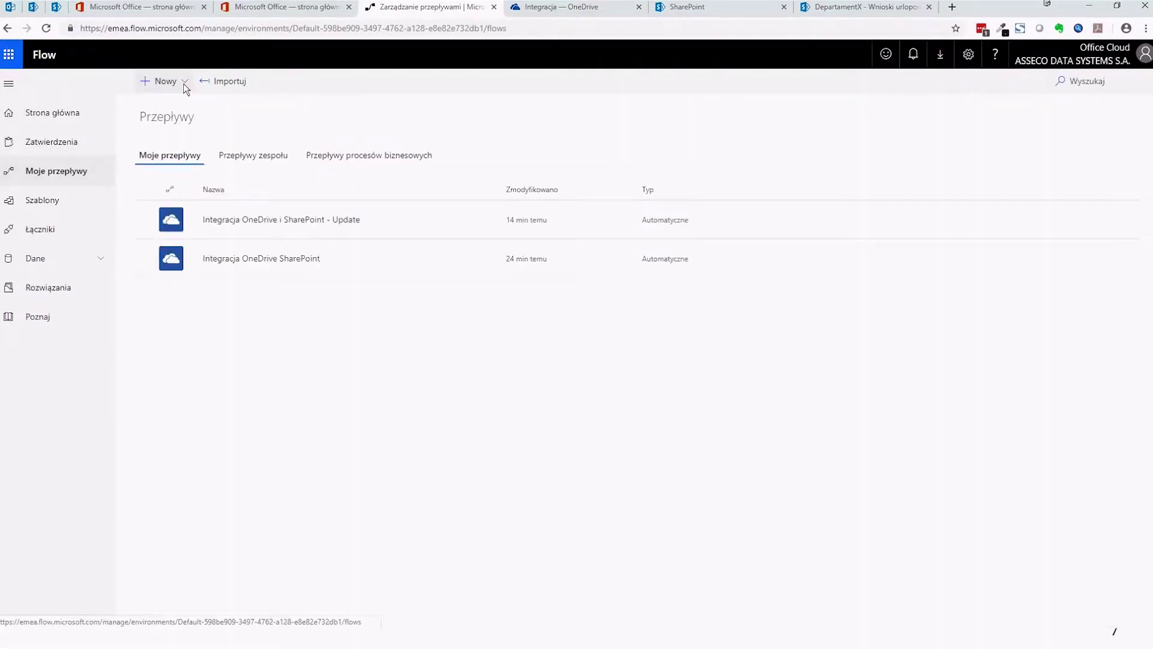
click(182, 84)
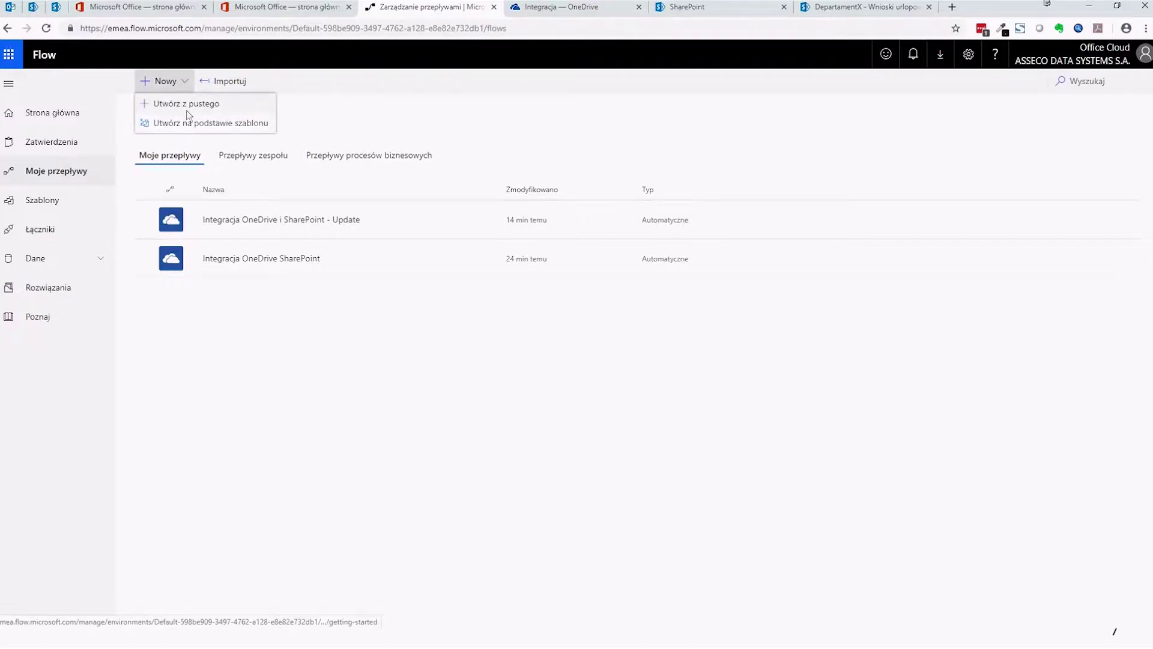
click(187, 110)
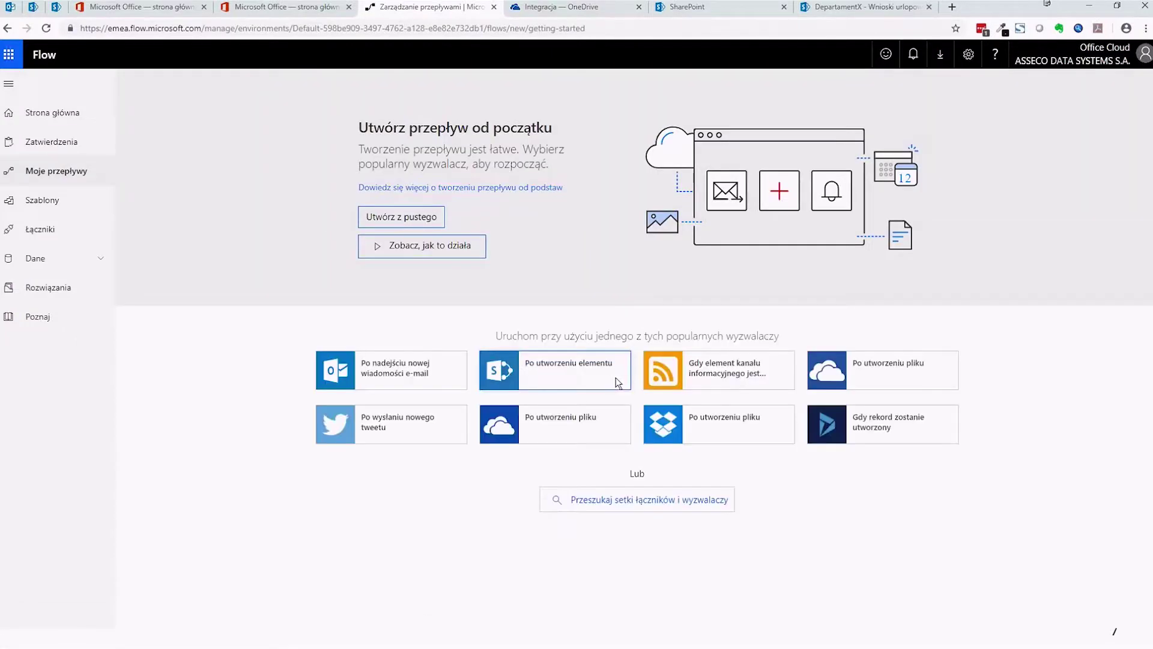
click(406, 221)
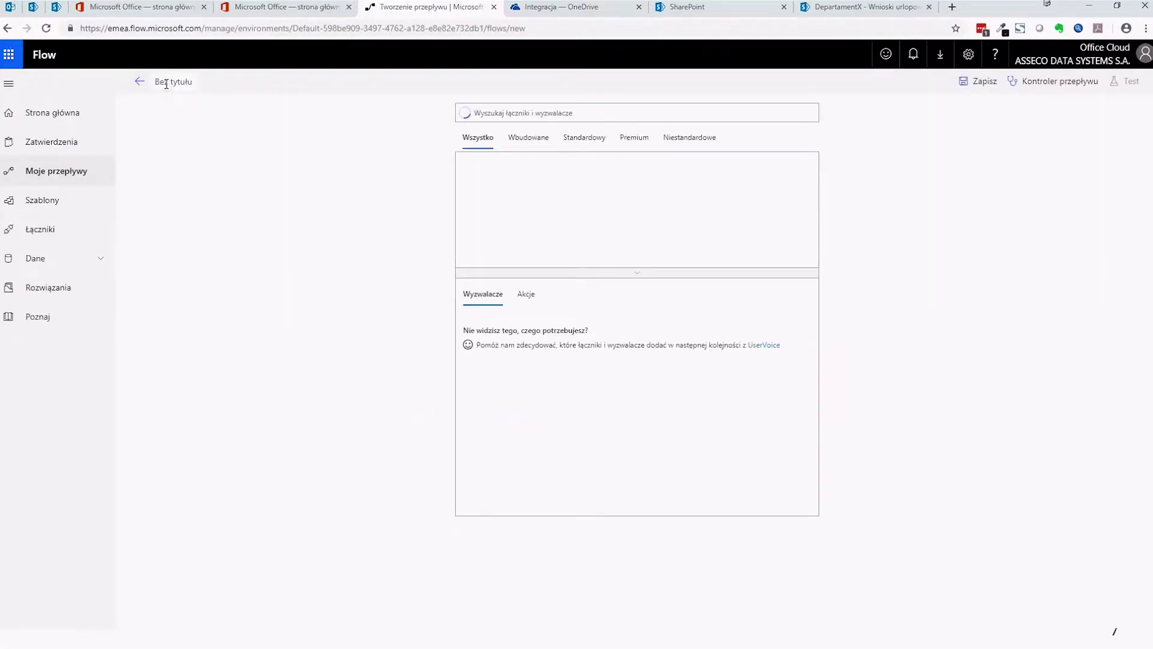
- Name the new flow Wniosek urlopowy
text(Wnioske u)
text(rlopowy)
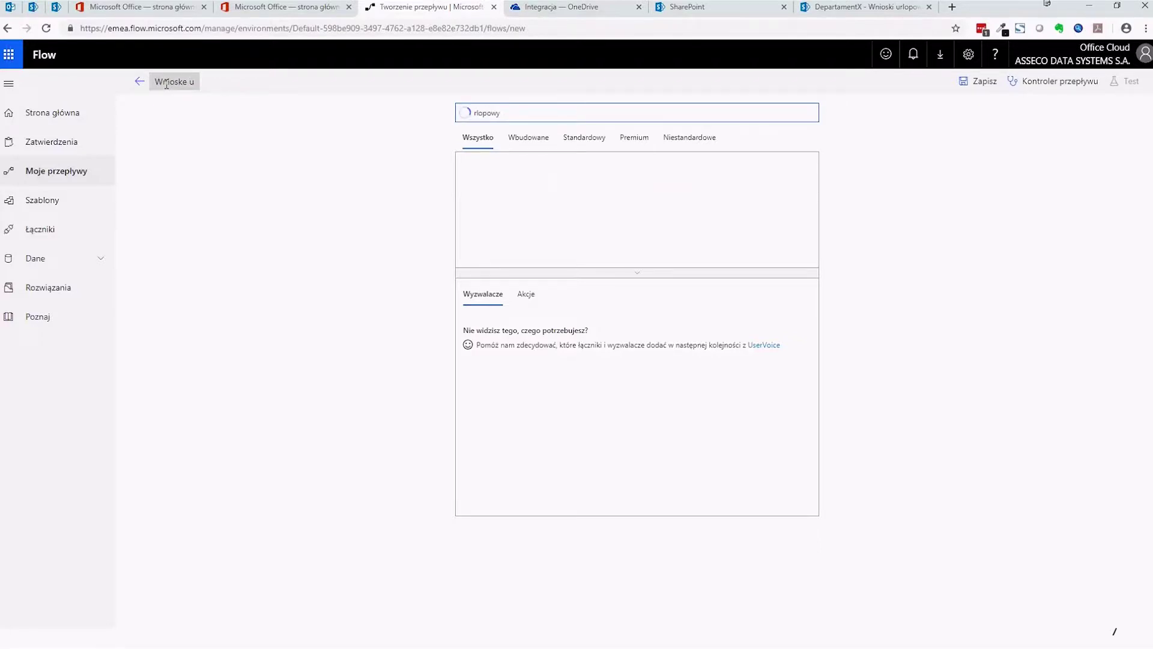
click(166, 85)
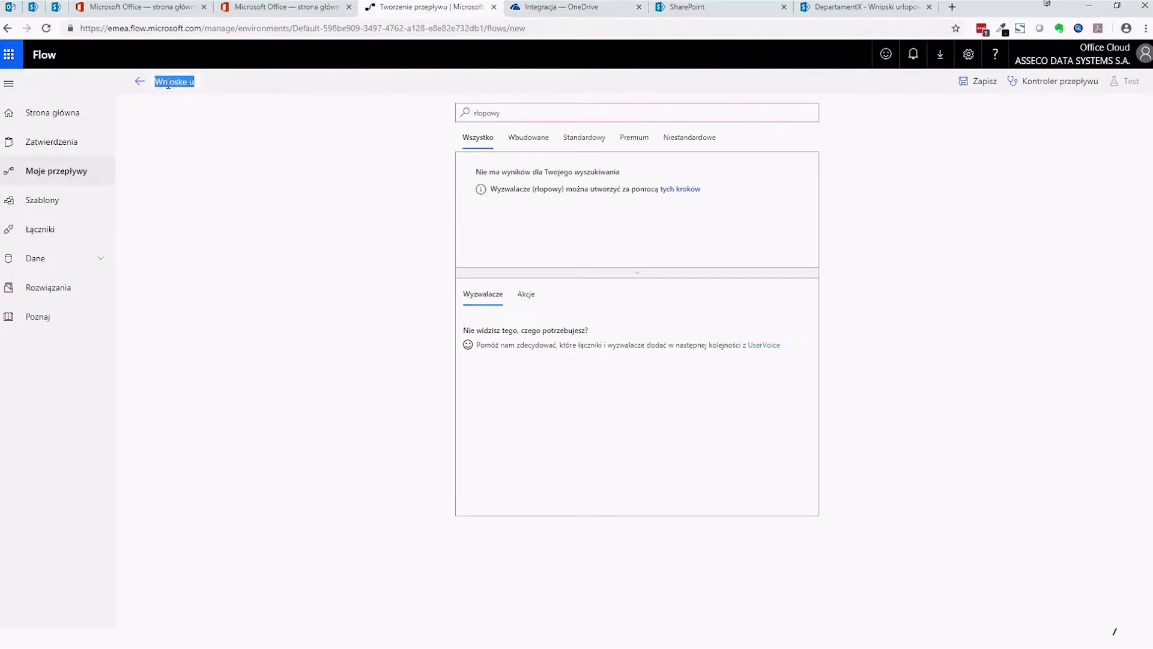
text(Wniosek urlopowy)
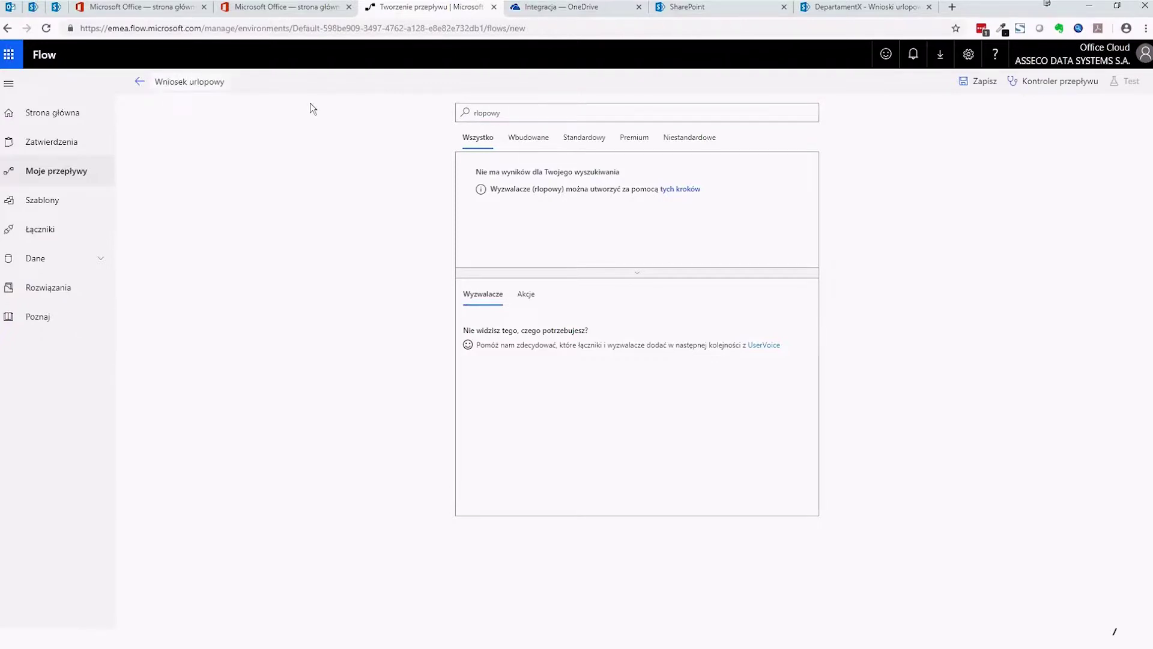
- Clear the trigger search text and list the triggers available for the SharePoint connector
key(Tab)
key(BackSpace)
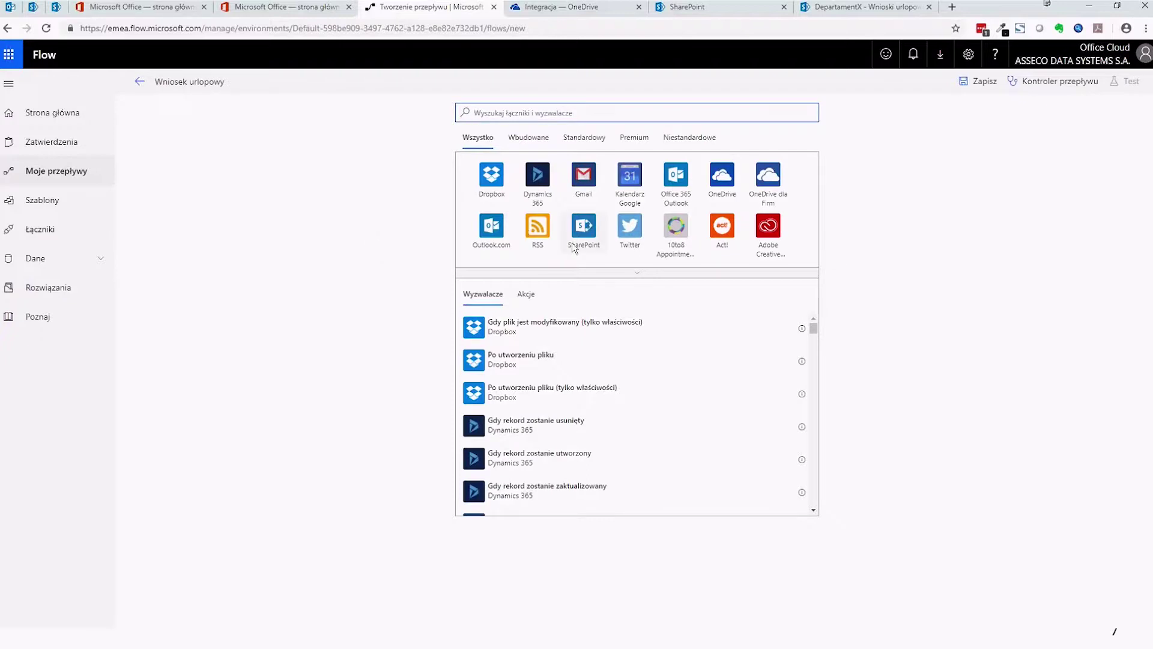
click(585, 233)
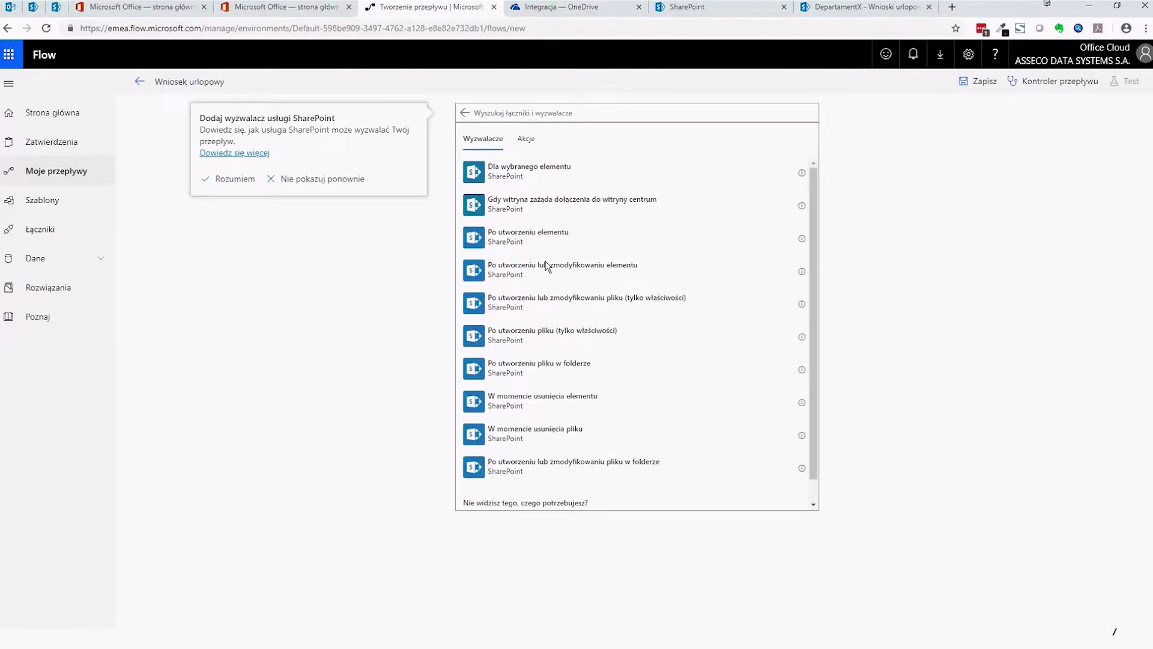
scroll(546, 223, down, 1)
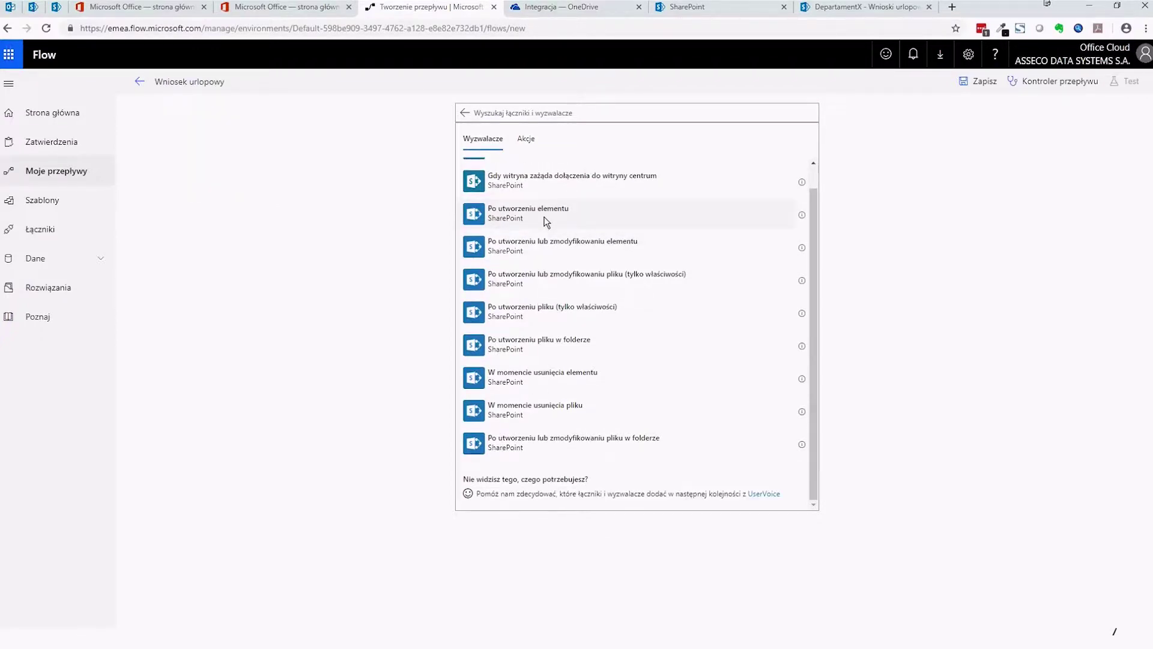
- Close the SharePoint home, OneDrive and Microsoft Office browser tabs, keeping only the flow editor and the Wnioski urlopowe list open beside the pinned tabs
click(689, 11)
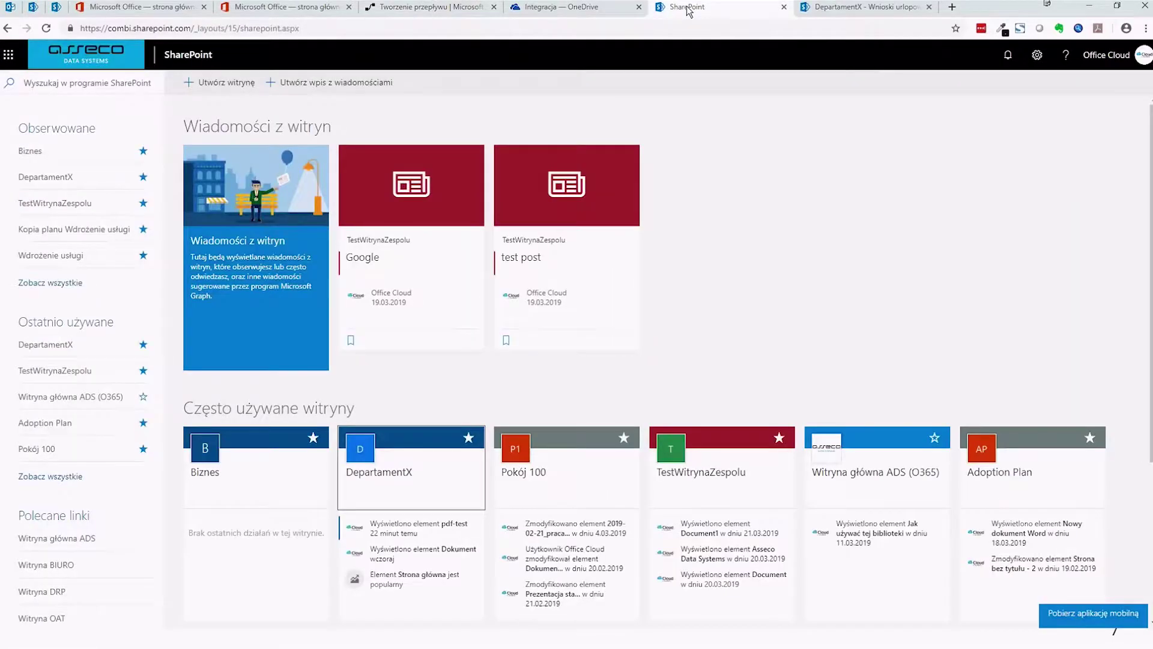
click(850, 9)
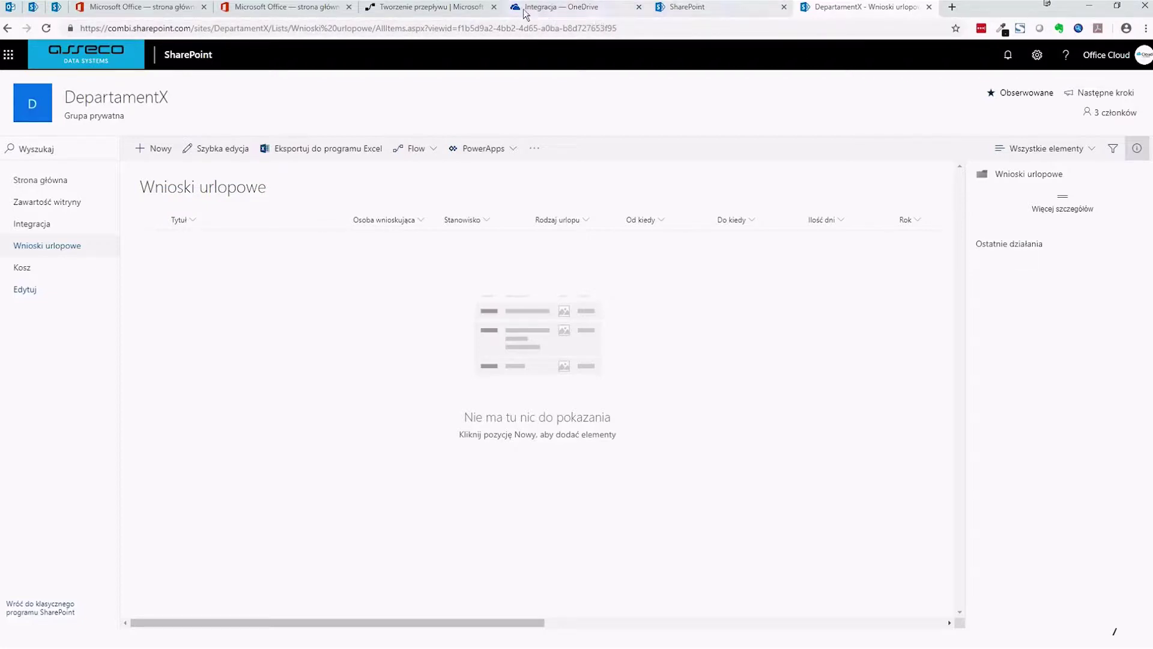
drag(433, 6, 672, 9)
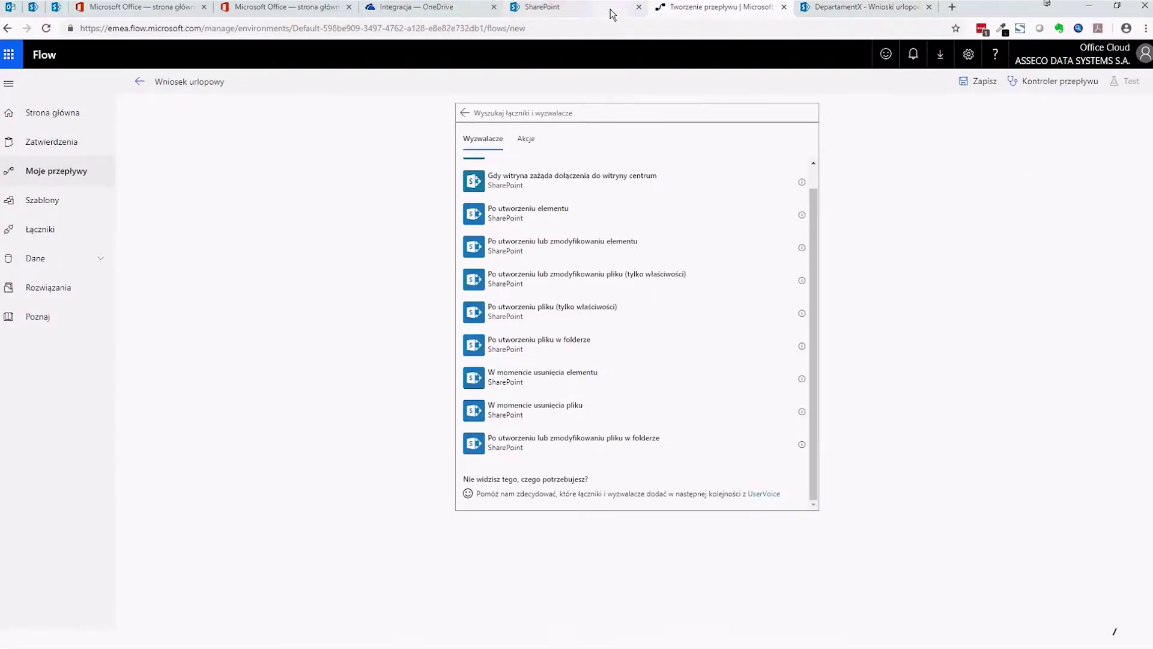
click(610, 9)
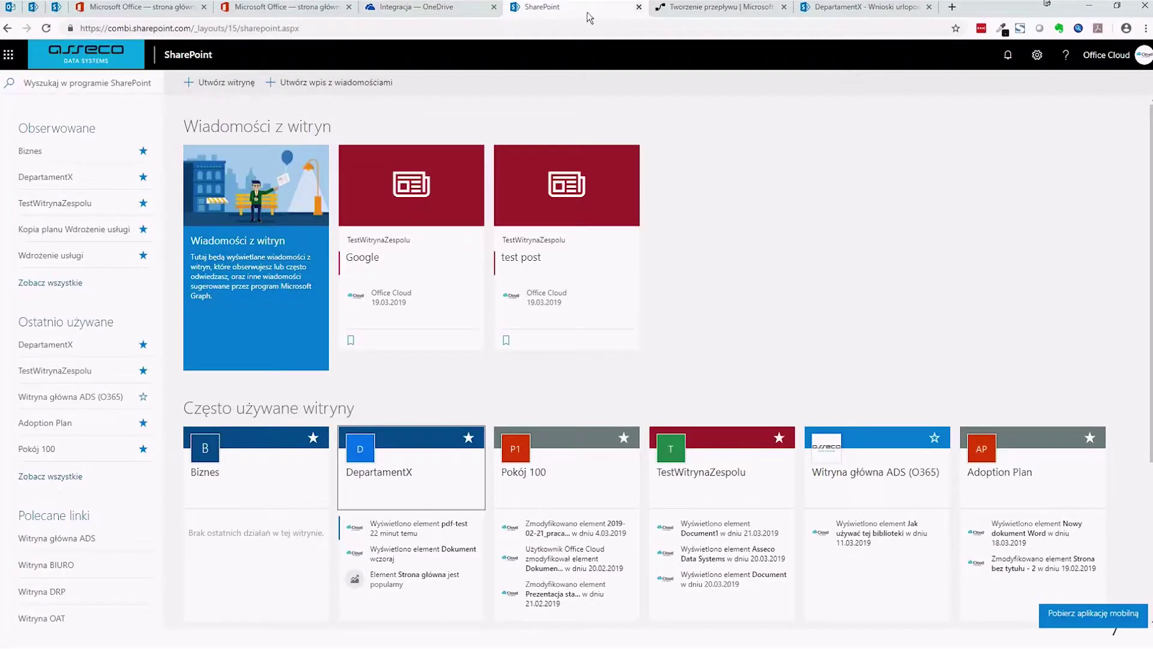
click(639, 7)
click(455, 13)
click(493, 7)
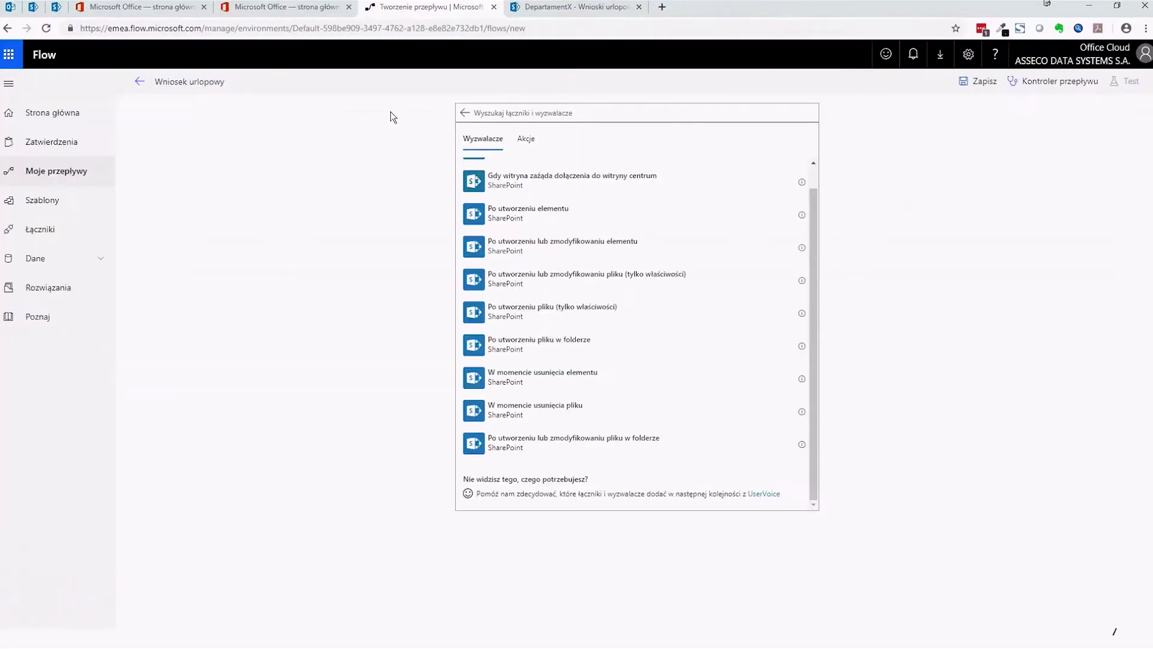
click(349, 7)
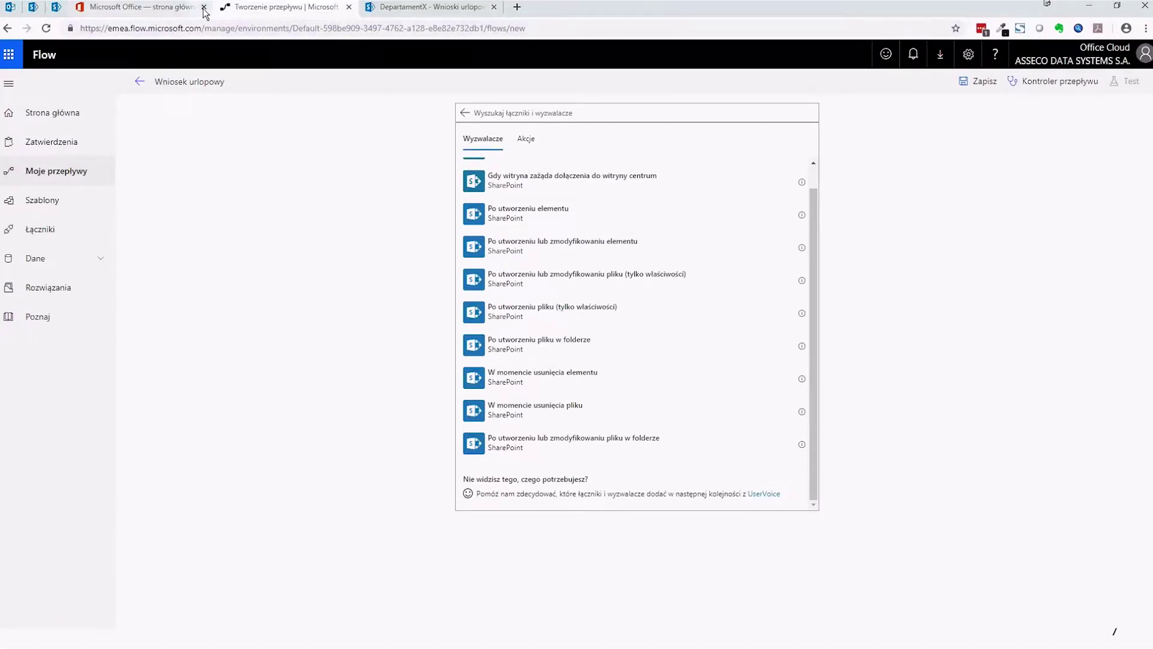
click(204, 7)
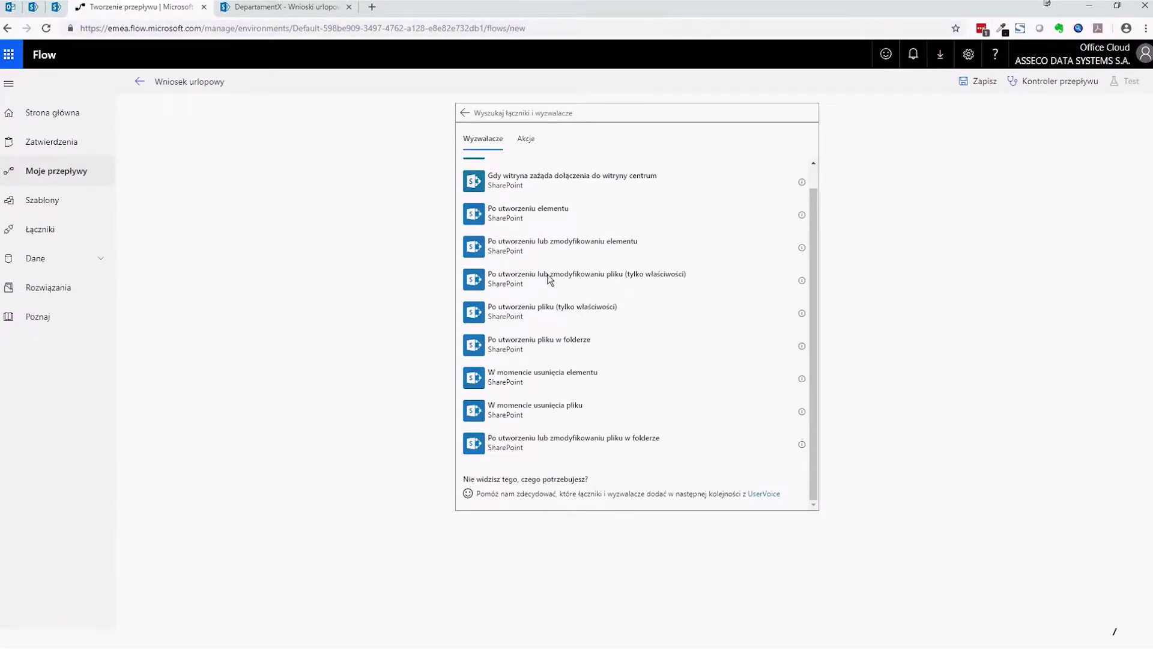
- Add the SharePoint trigger Po utworzeniu elementu for the DepartamentX site and the Wnioski urlopowe list
click(560, 222)
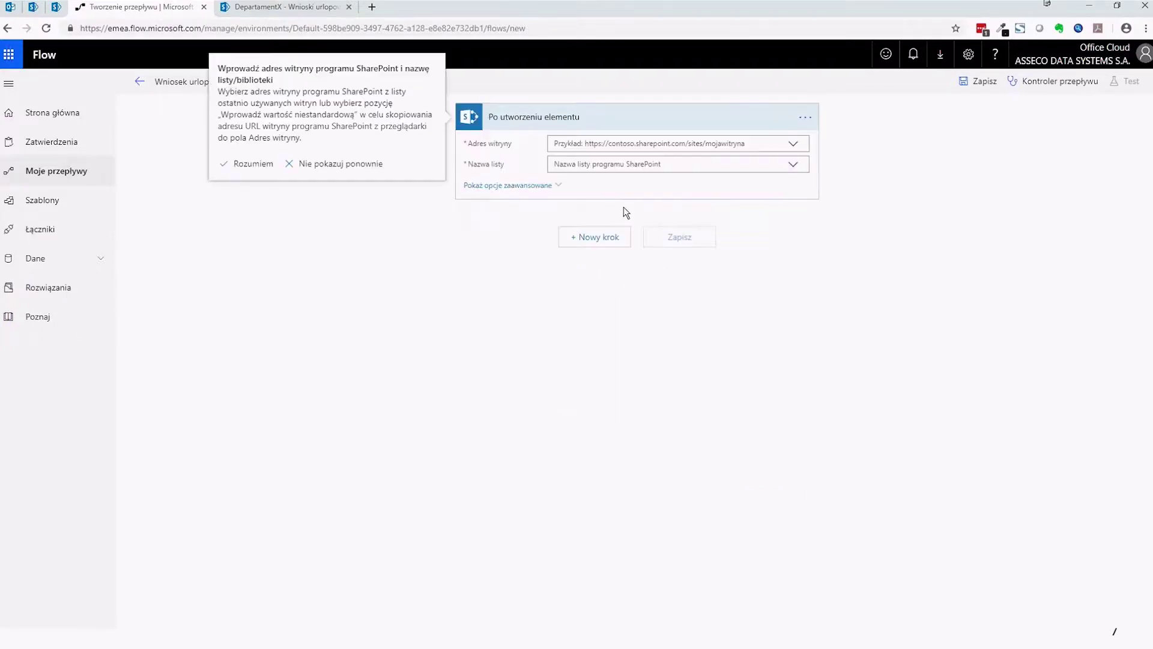
click(786, 142)
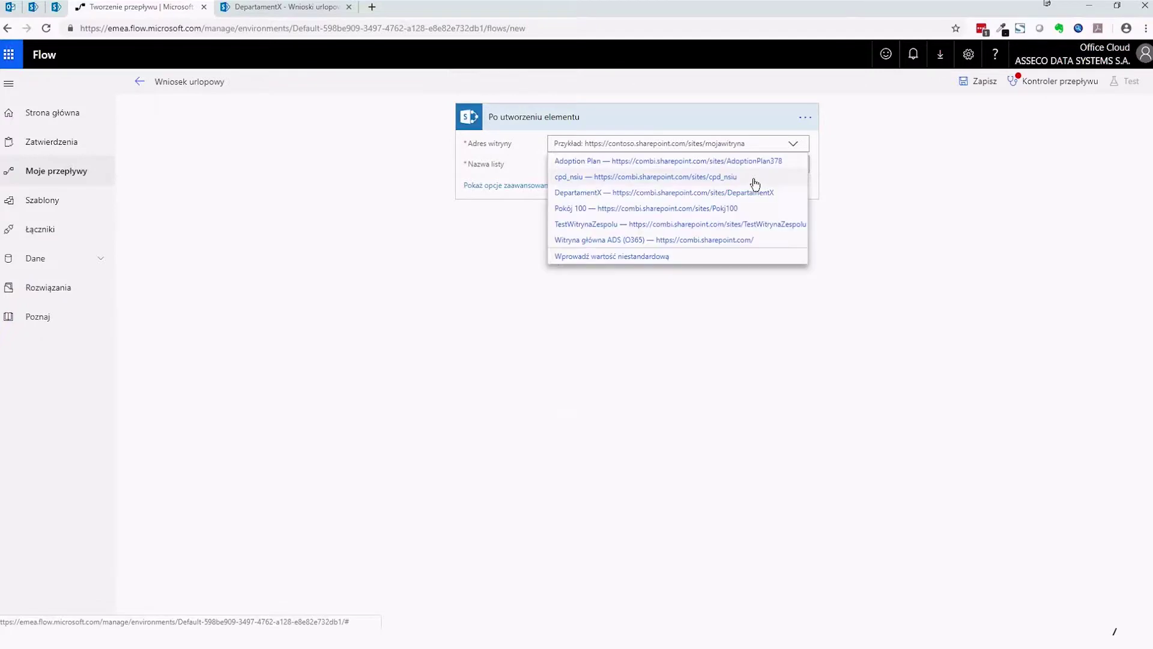
click(721, 193)
click(788, 167)
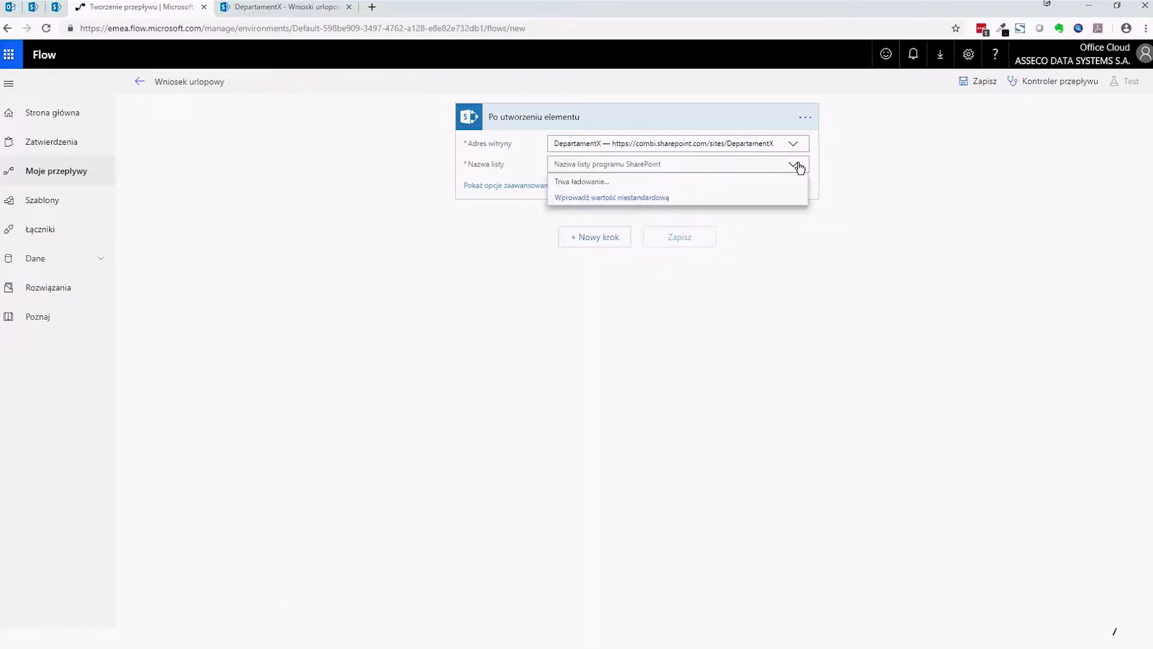
click(766, 198)
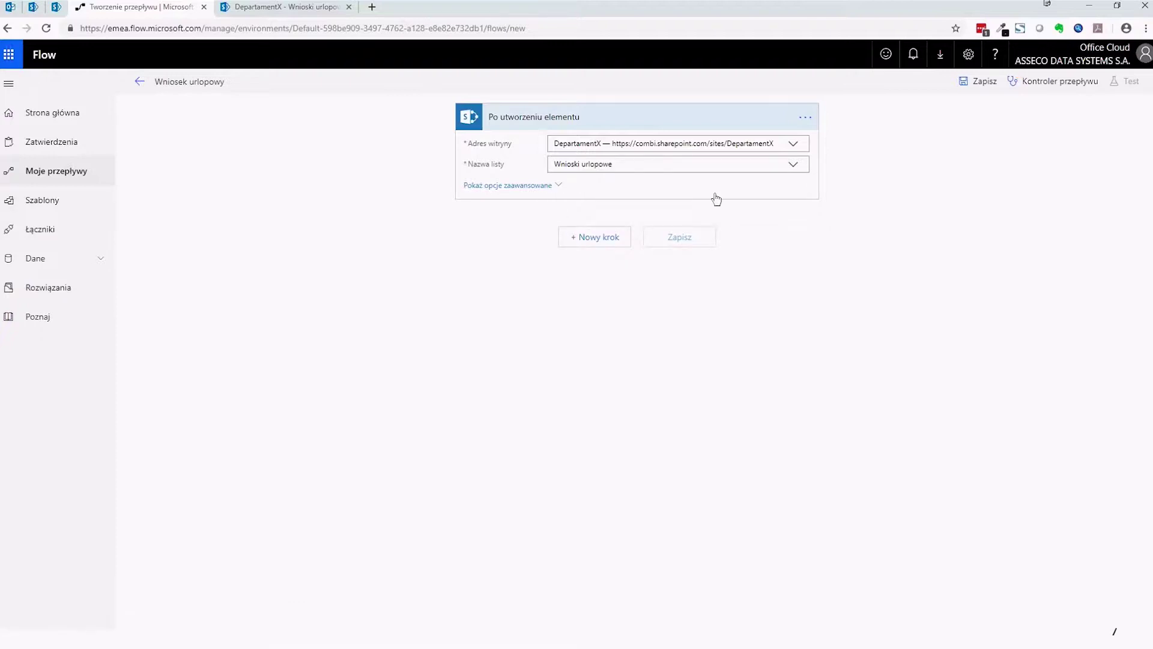
- Examine the trigger's advanced option for limiting columns by view, then hide the advanced options again
click(537, 187)
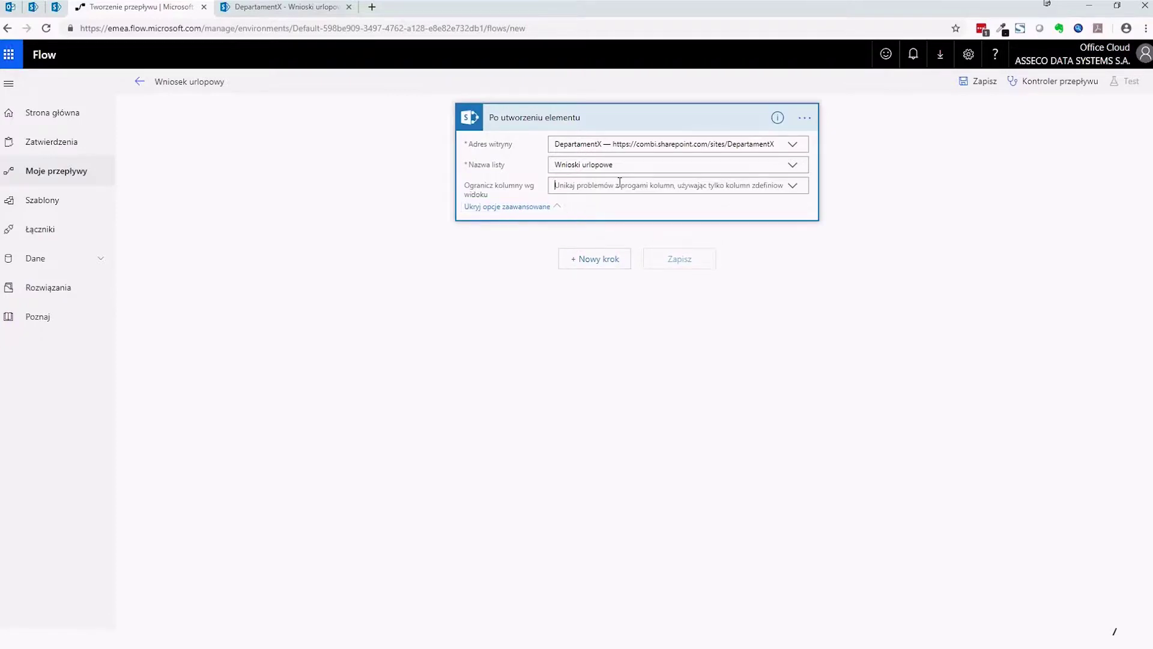
click(562, 186)
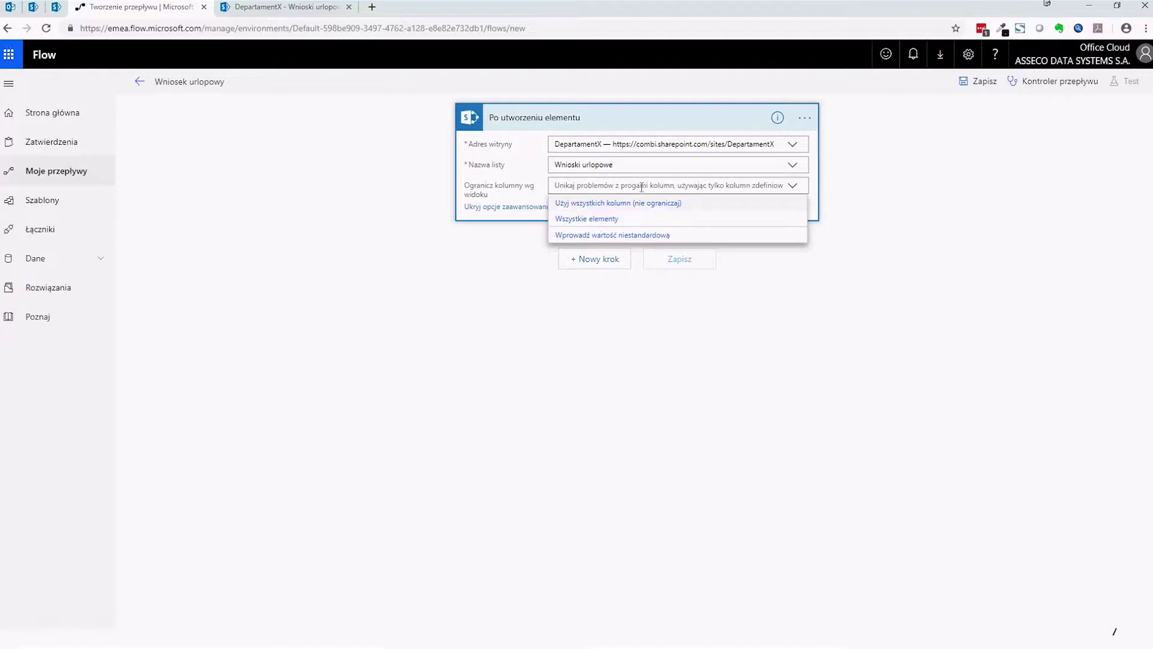
click(817, 231)
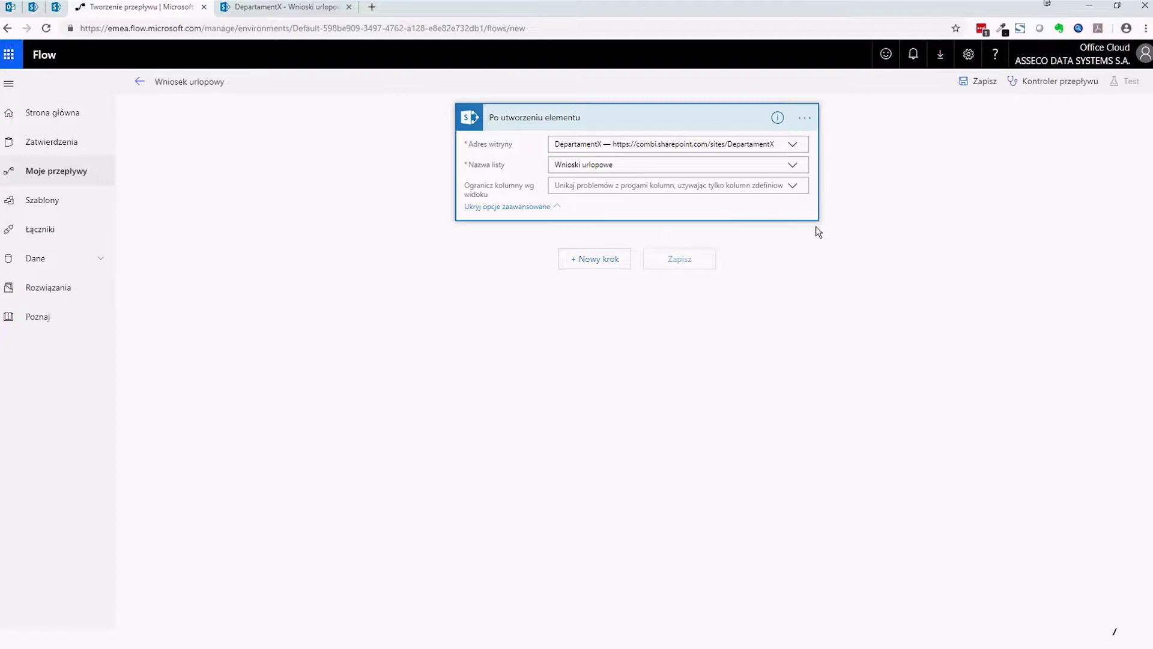
click(556, 208)
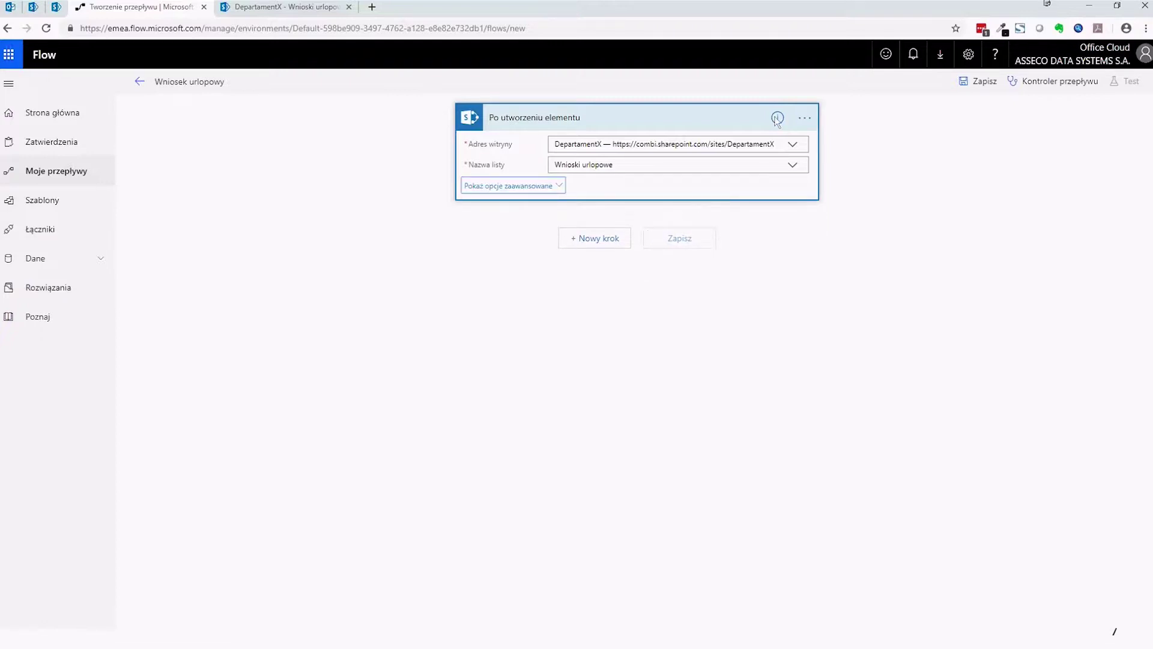
- Add a new step after the trigger, search its actions for "zatwier", and clear the search
click(609, 237)
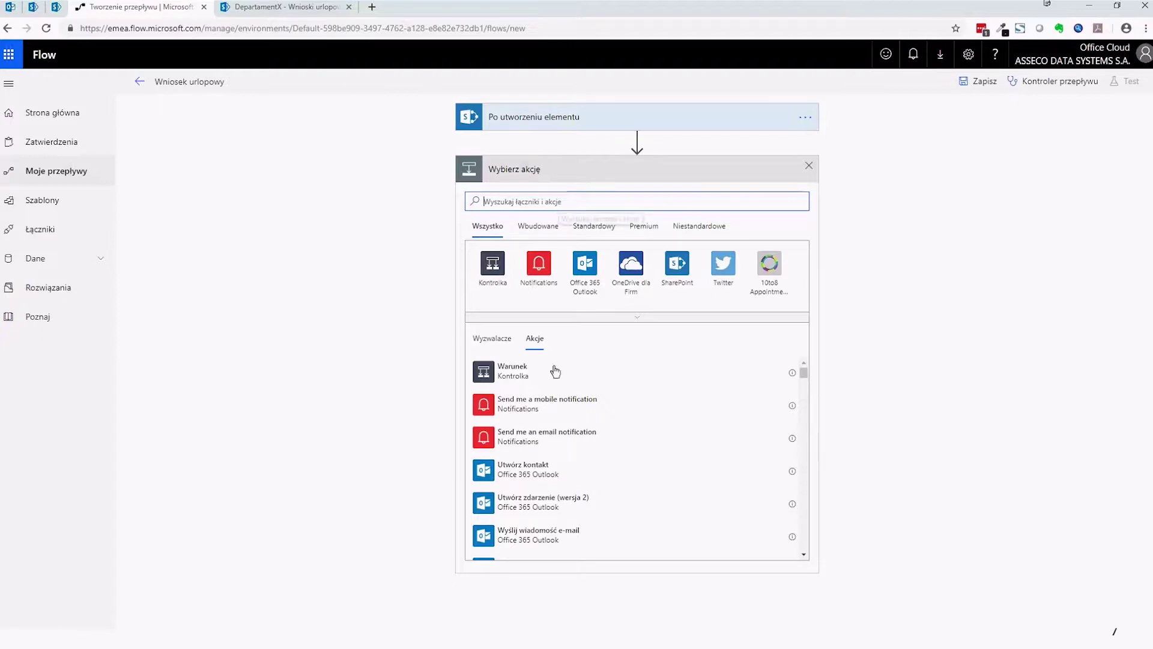
scroll(665, 495, down, 1)
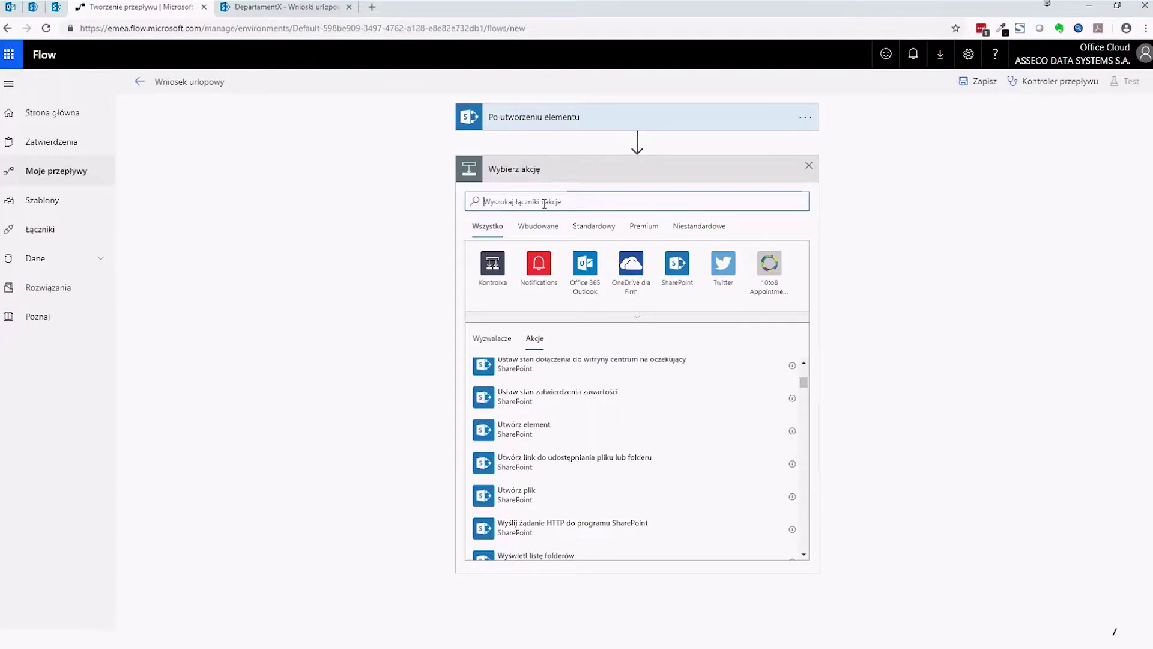
text(zatwier)
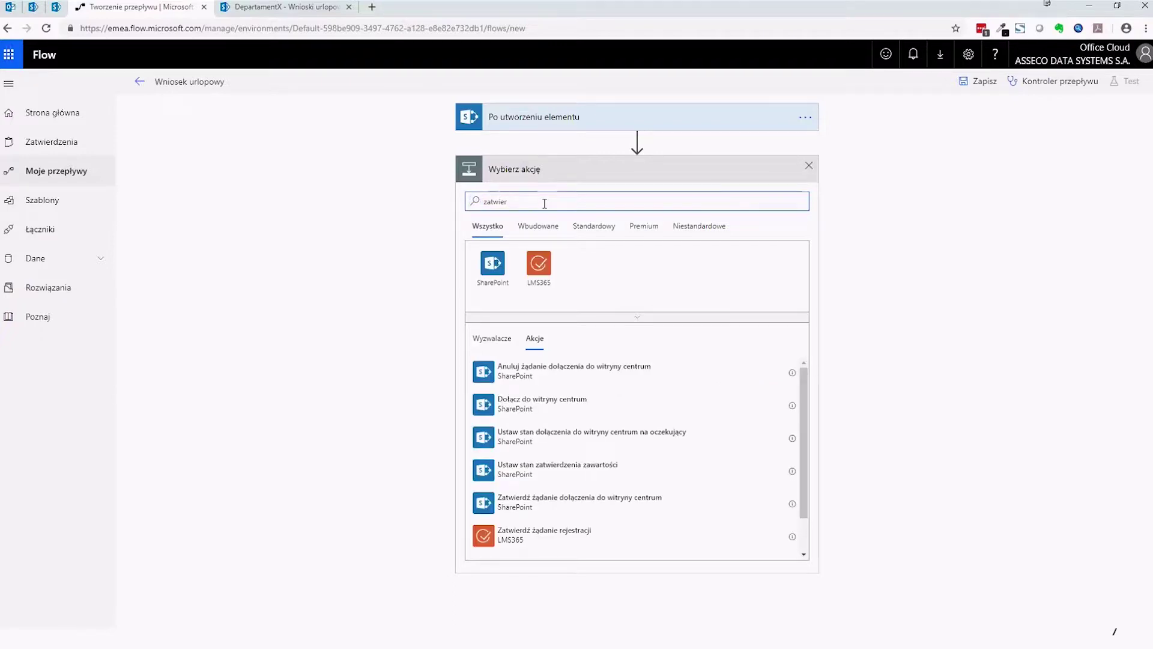
scroll(538, 408, down, 2)
scroll(538, 409, up, 2)
drag(522, 201, 372, 194)
key(BackSpace)
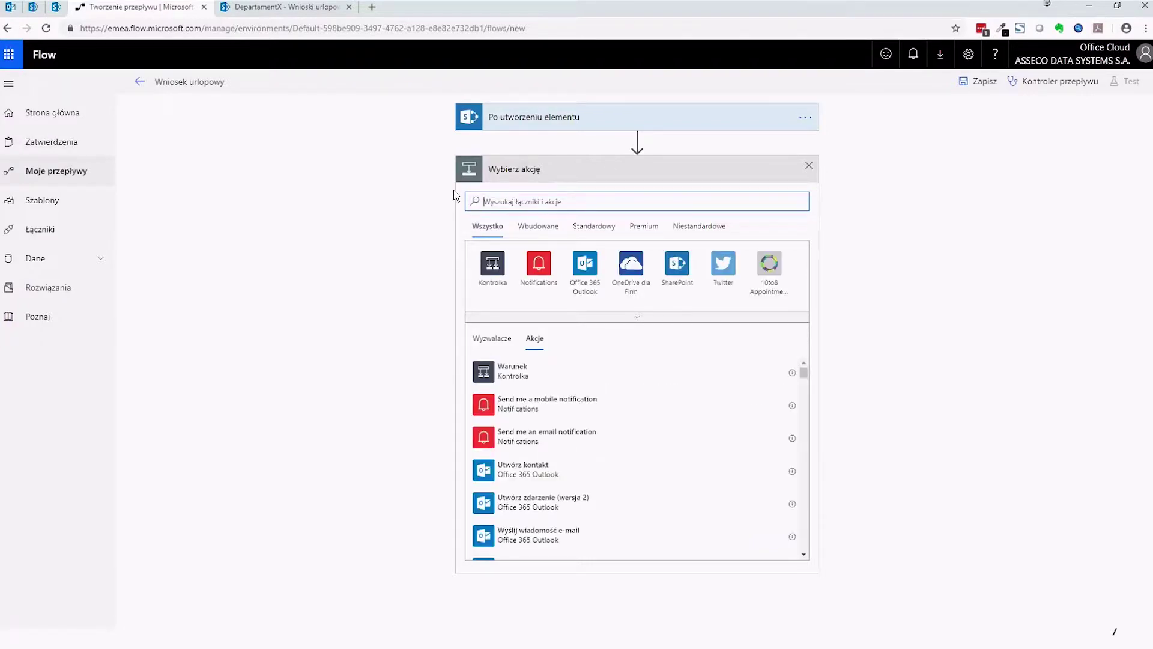
- Browse the unfiltered list of connector actions for one that handles approvals
scroll(547, 432, down, 10)
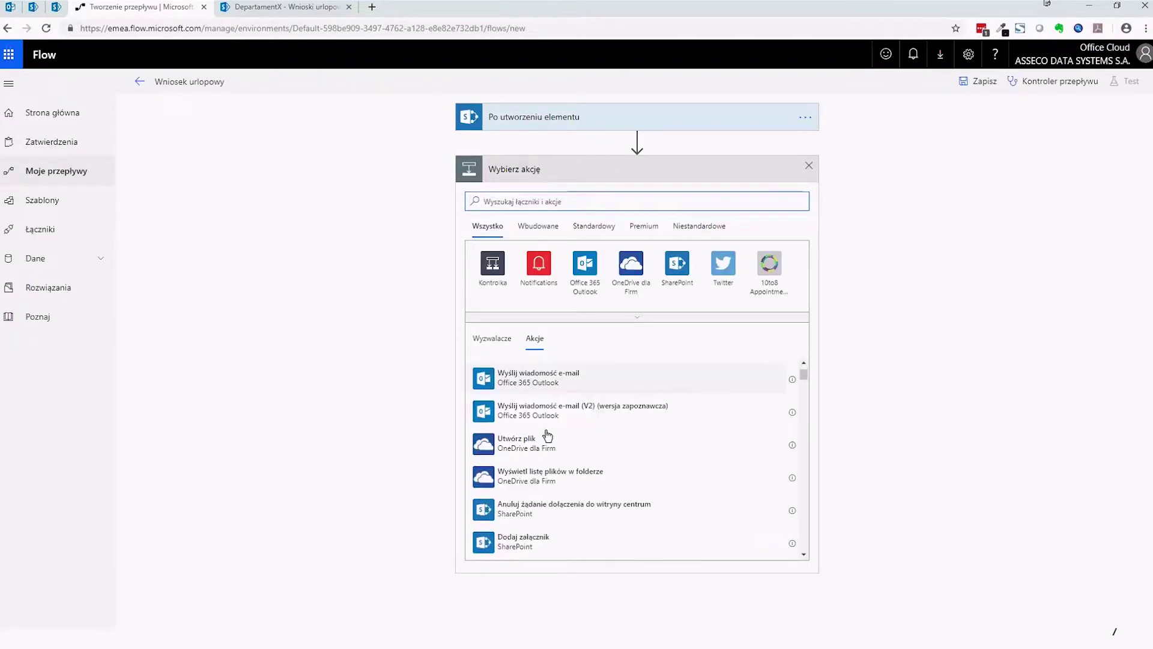
scroll(547, 435, down, 12)
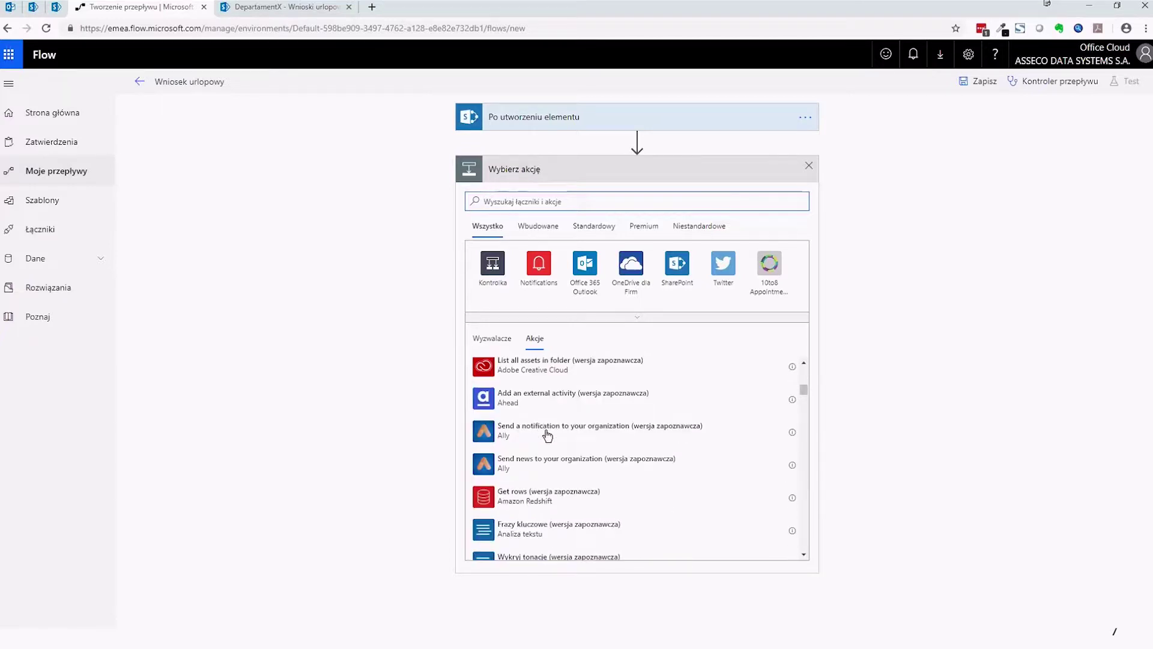
scroll(546, 435, down, 5)
scroll(546, 435, down, 5)
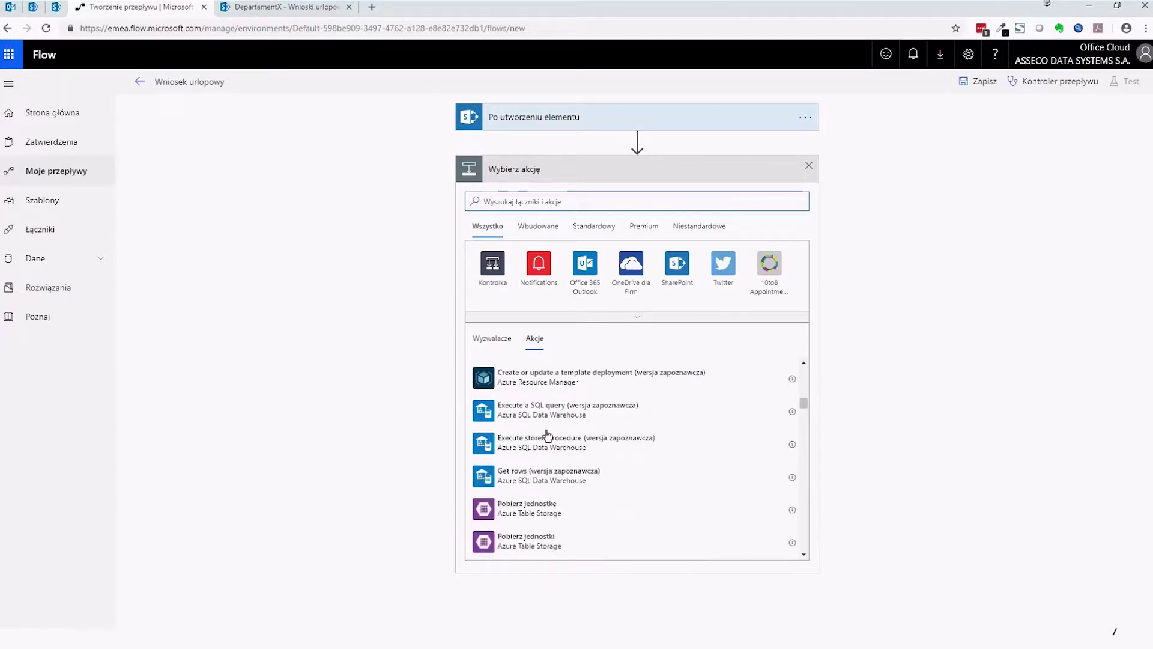
scroll(546, 435, down, 15)
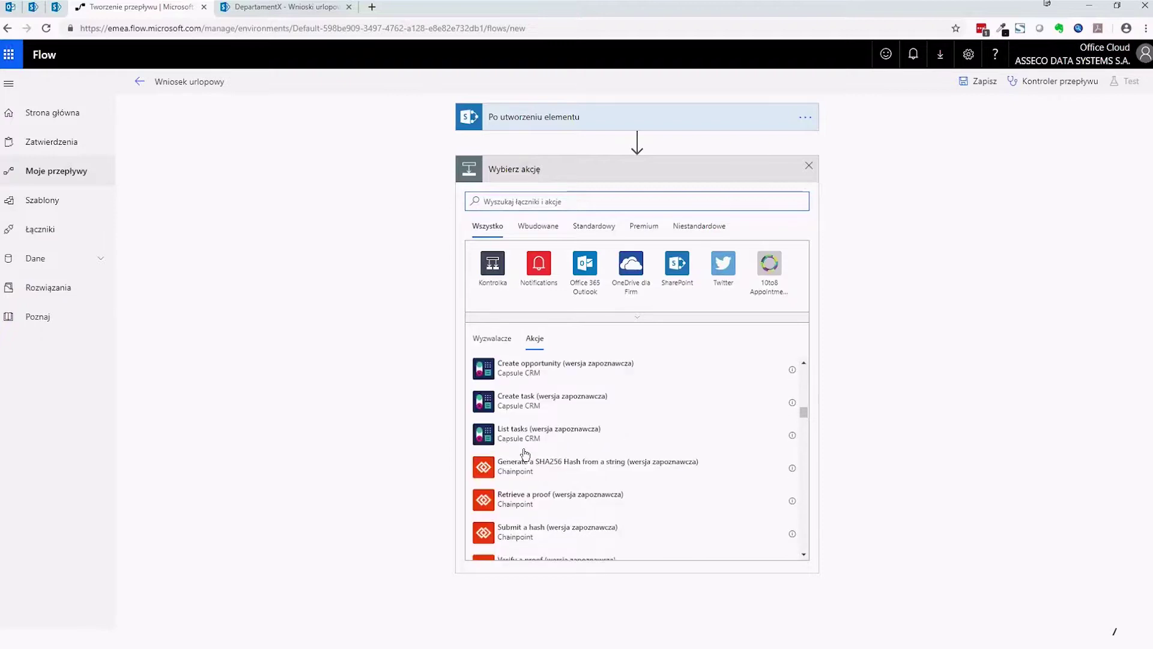
scroll(525, 454, down, 15)
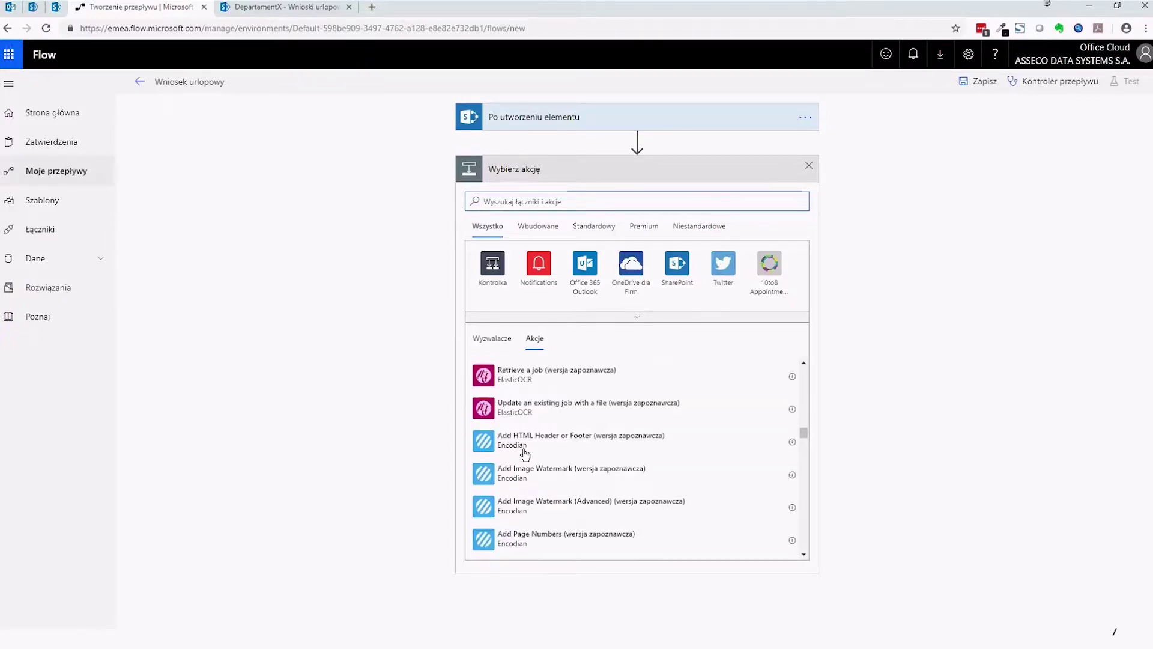
scroll(525, 454, down, 10)
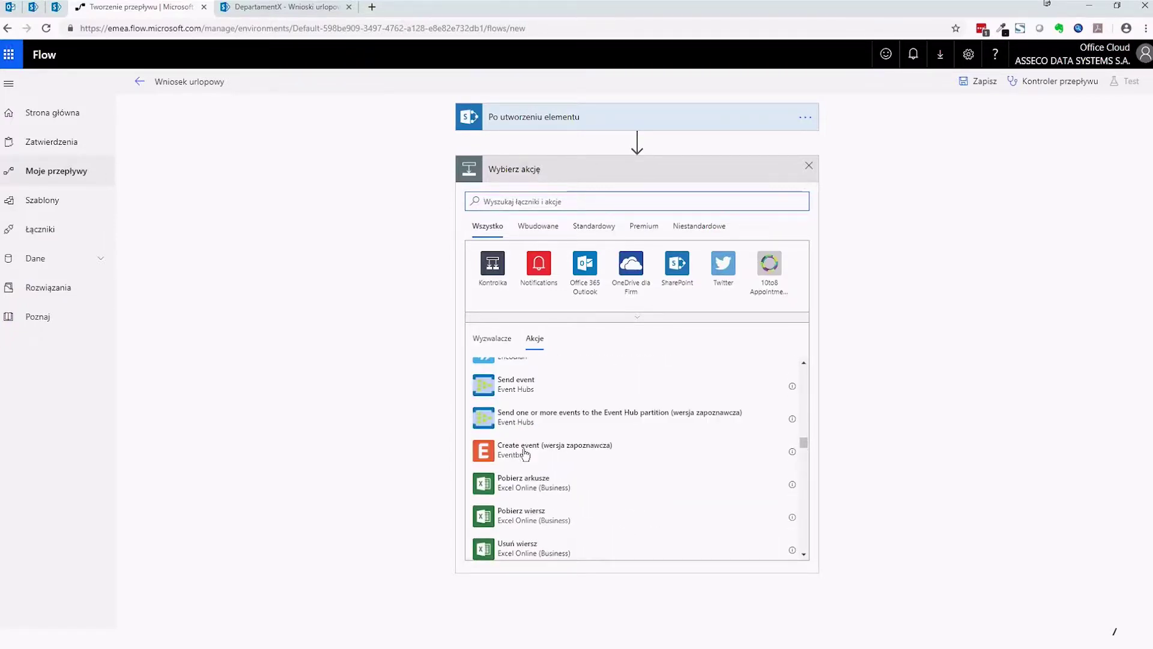
scroll(525, 454, down, 15)
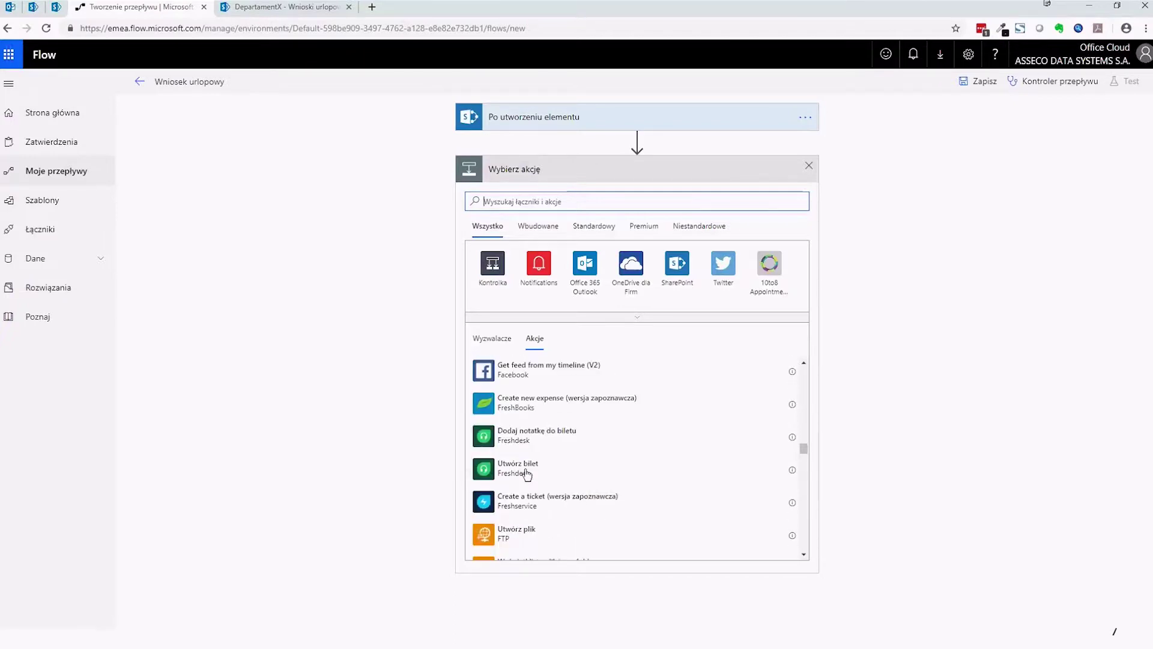
scroll(526, 474, up, 2)
scroll(526, 474, down, 12)
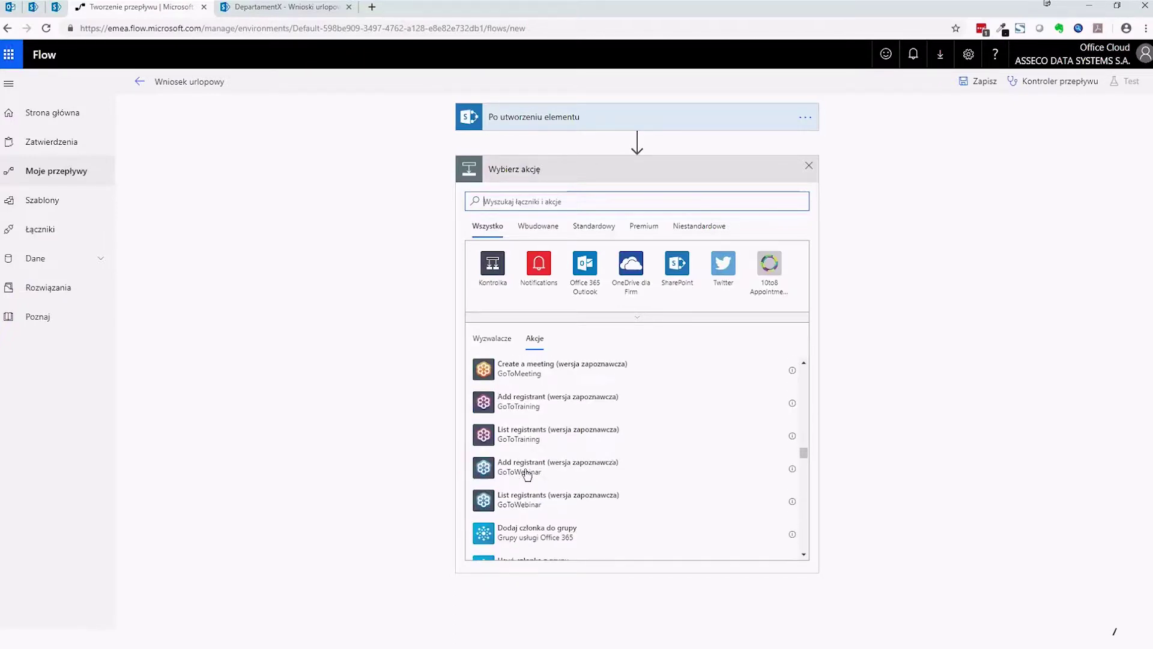
scroll(527, 474, down, 8)
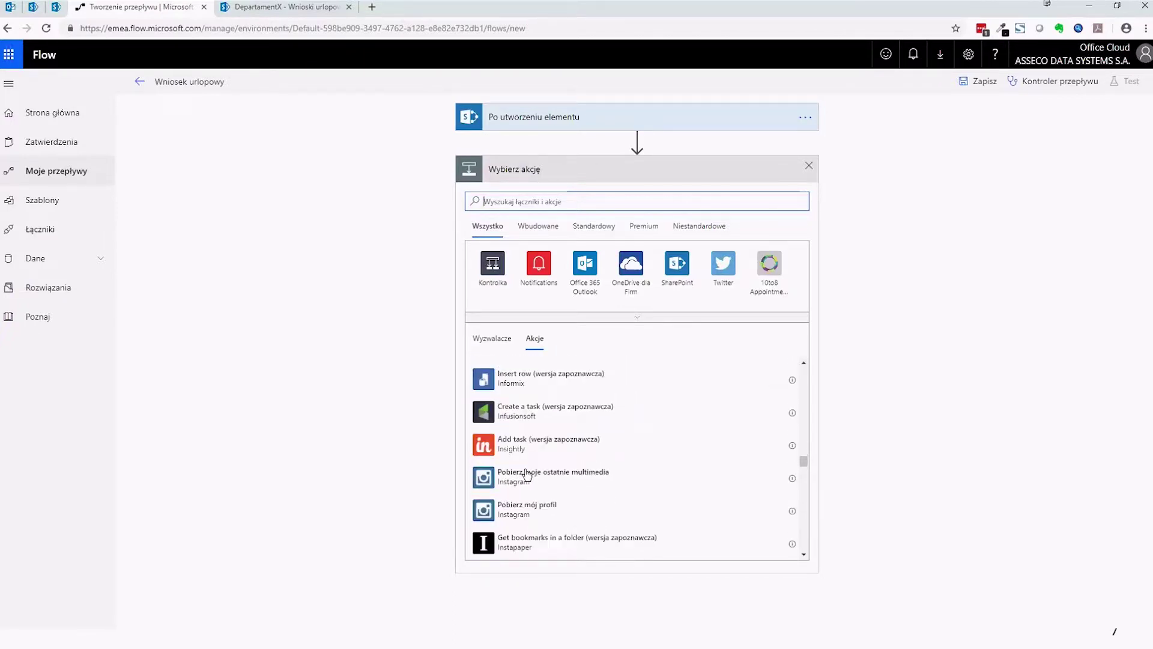
scroll(526, 474, down, 12)
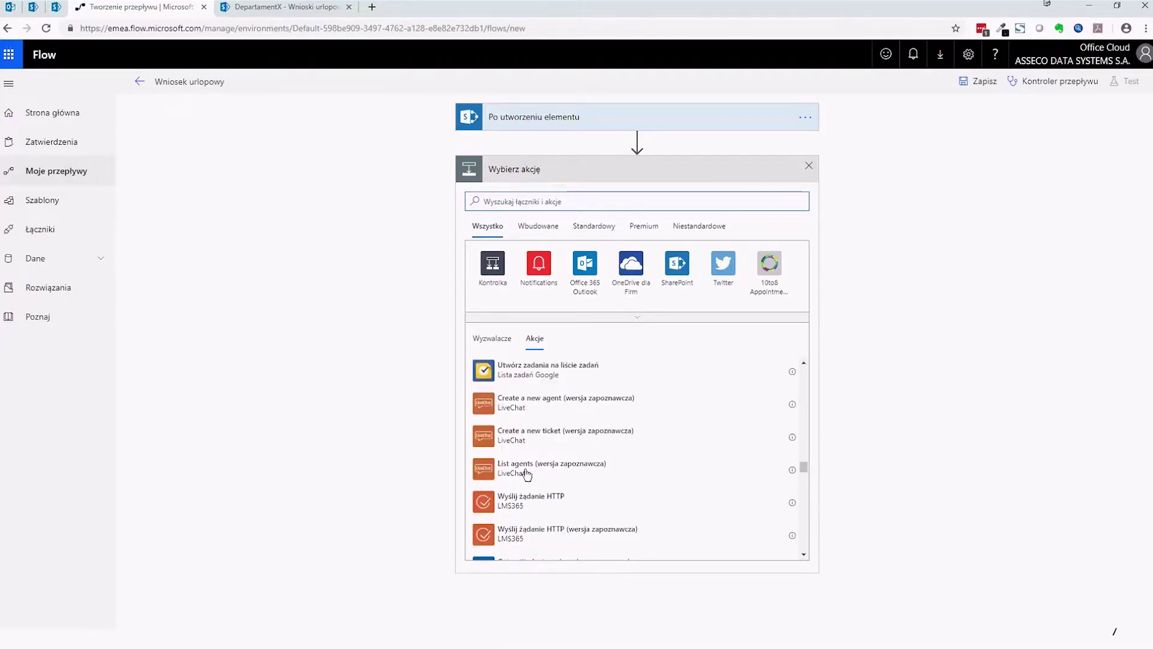
scroll(527, 475, down, 10)
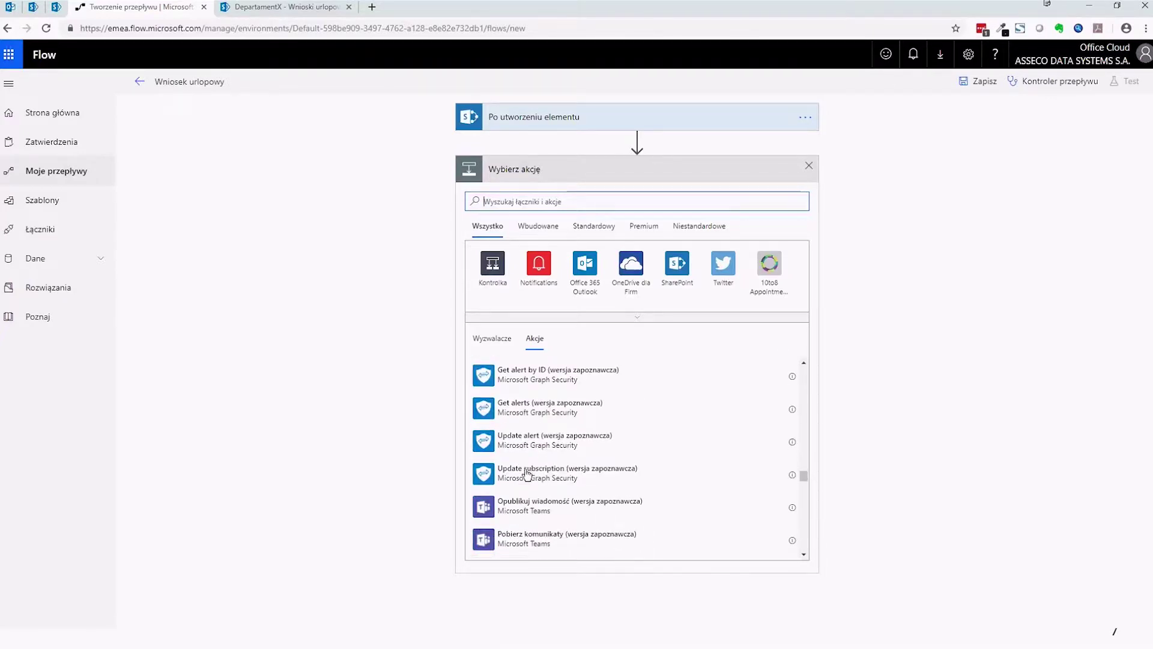
scroll(526, 474, down, 10)
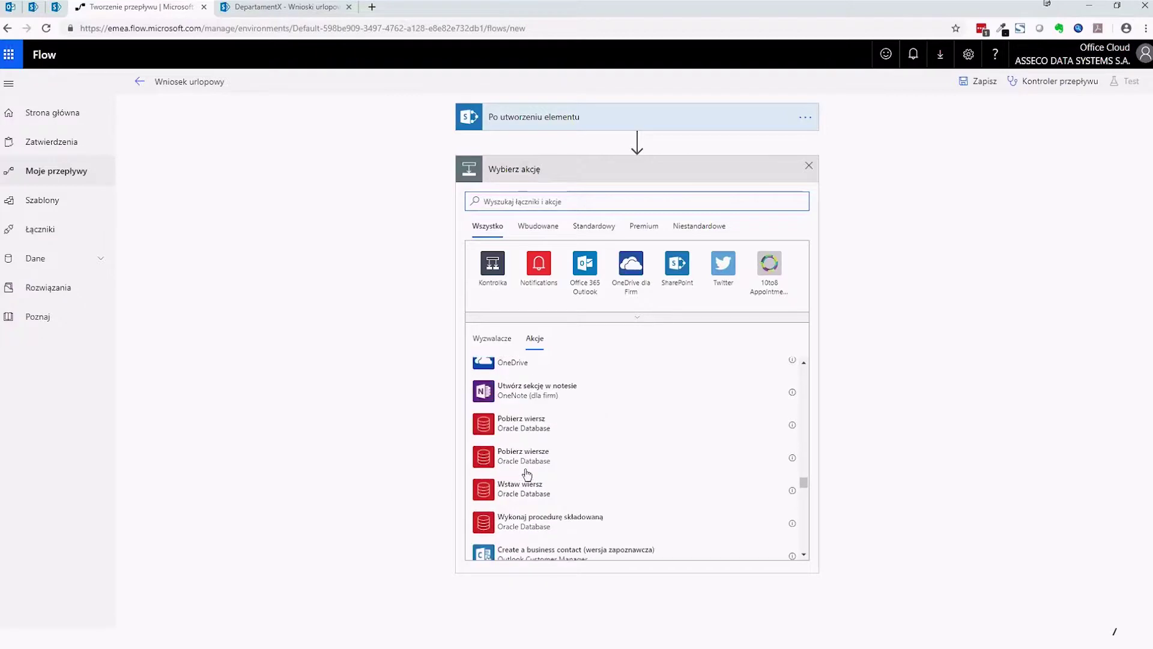
scroll(526, 475, down, 3)
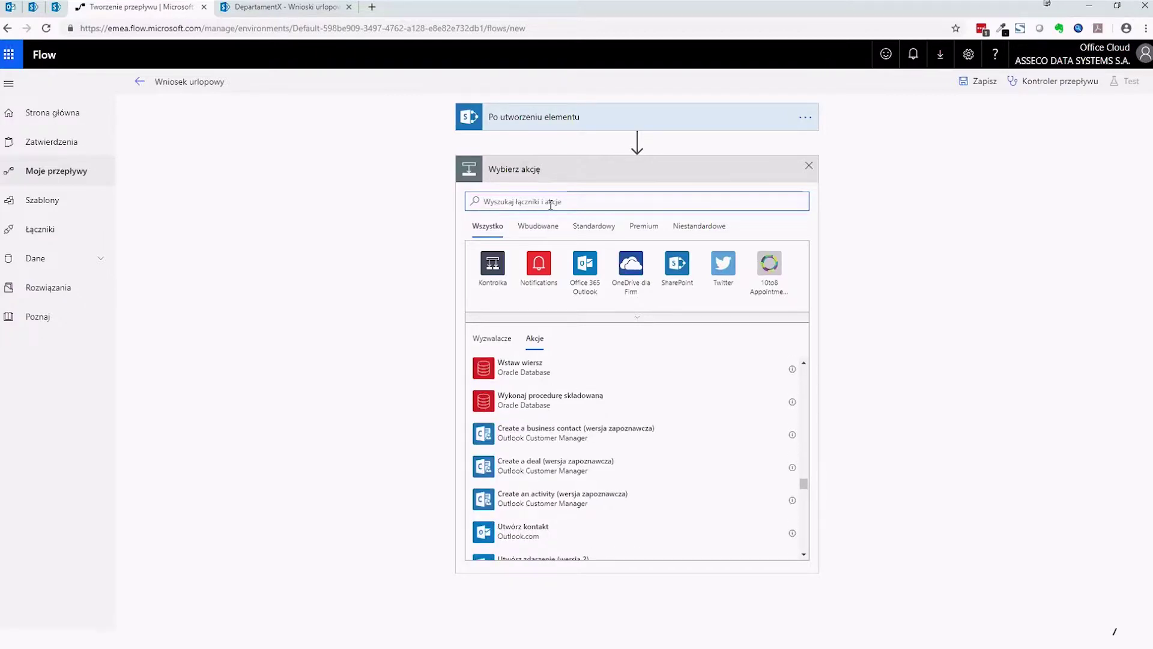
- Search the new step's actions for "przekaż" and look through the matches for an approval action
text(przeka)
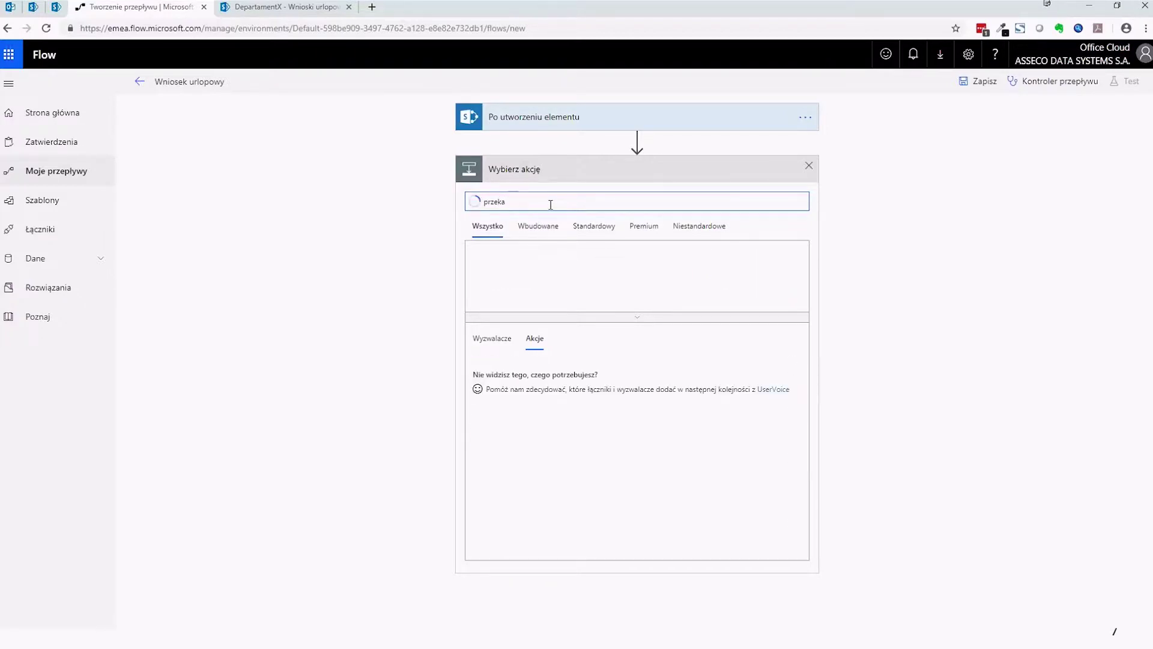
key(BackSpace)
key(BackSpace)
text(la)
key(BackSpace)
key(BackSpace)
text(każ)
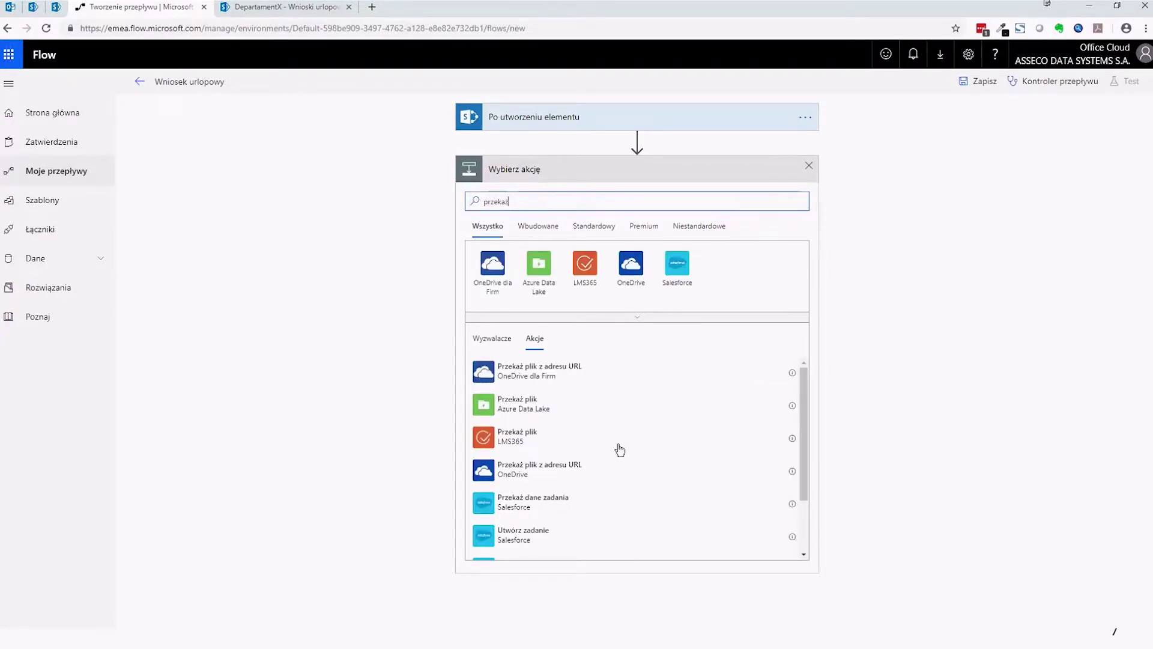
scroll(642, 474, down, 3)
scroll(666, 492, up, 3)
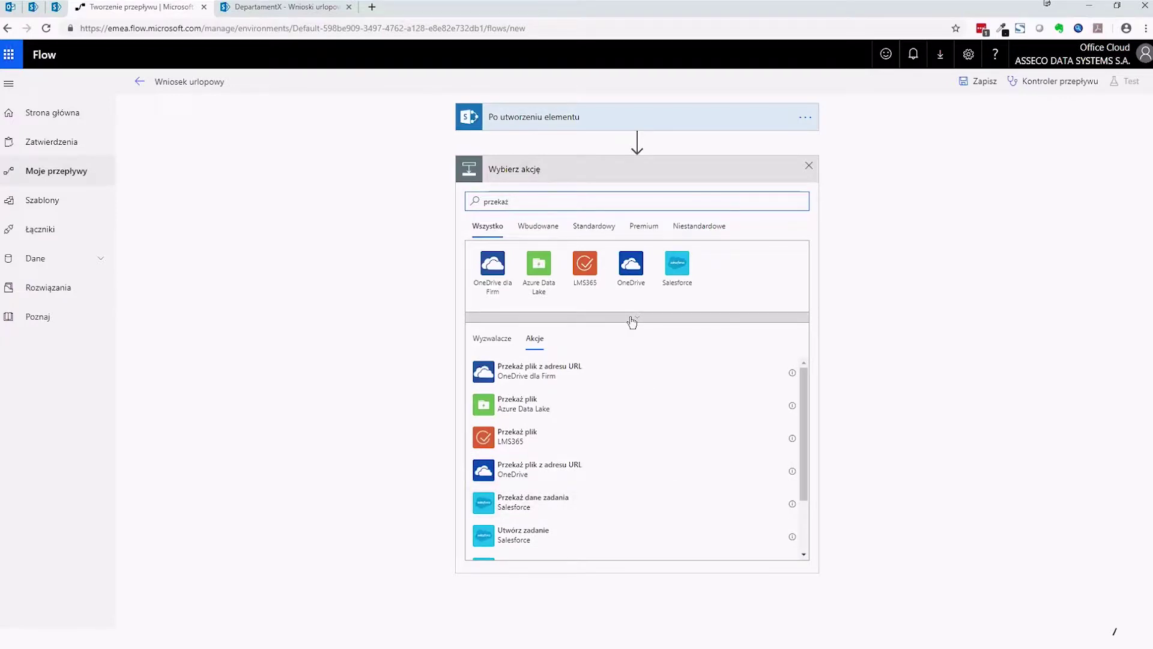
- Clear the action search and browse the start of the unfiltered action list
key(ctrl+a)
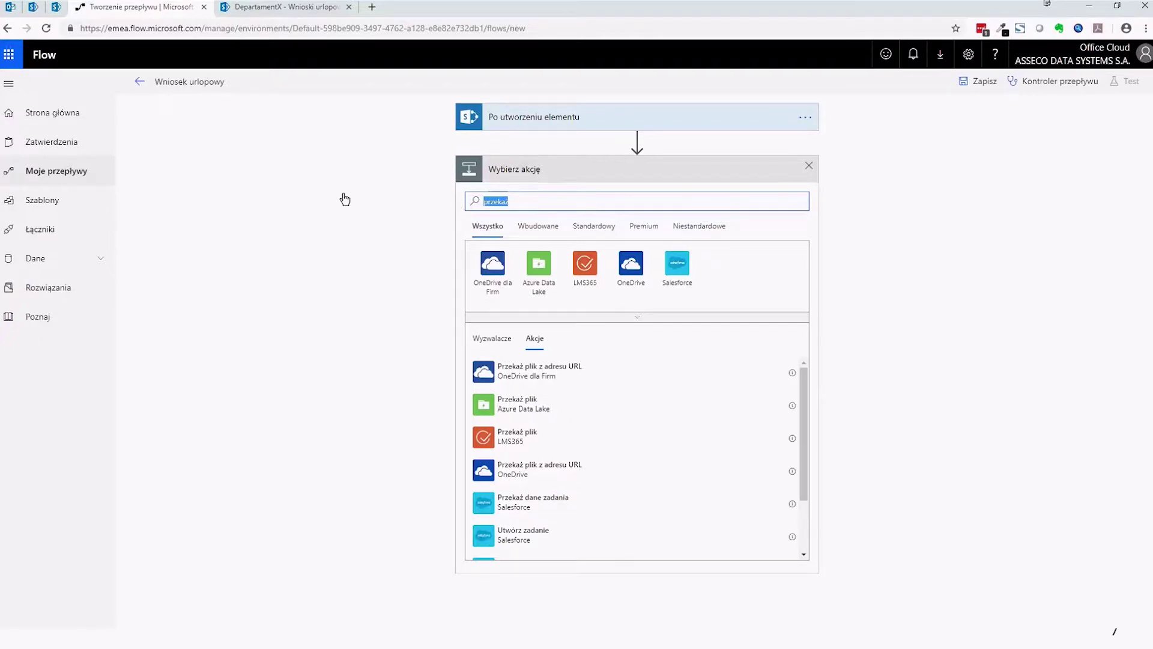
key(BackSpace)
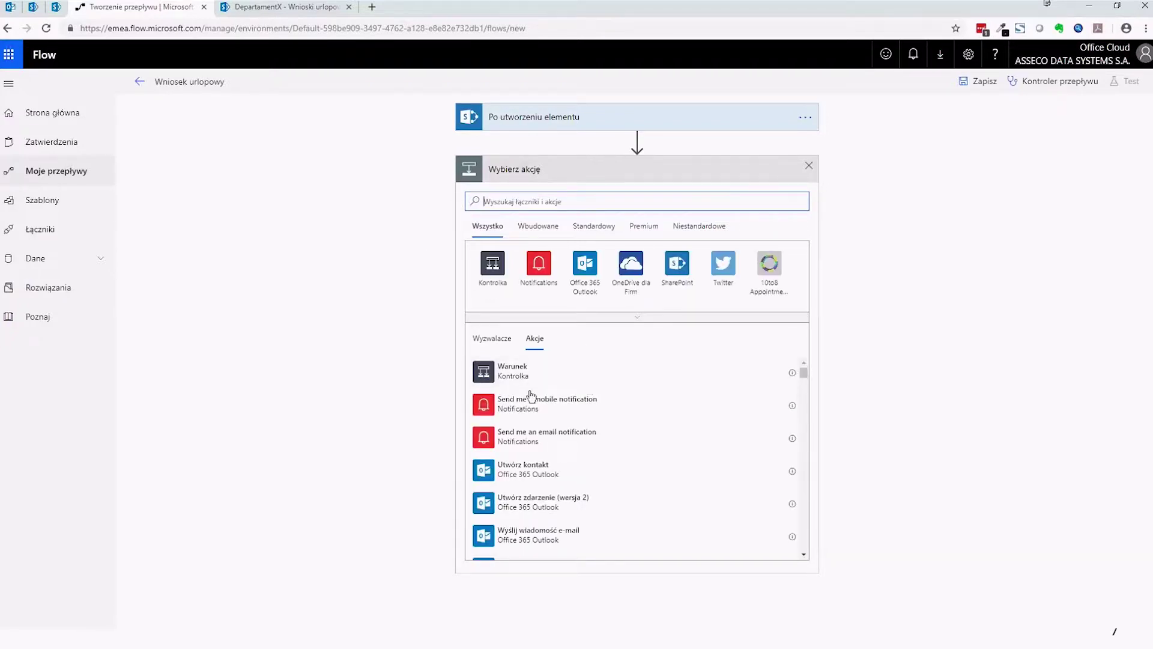
scroll(519, 413, down, 1)
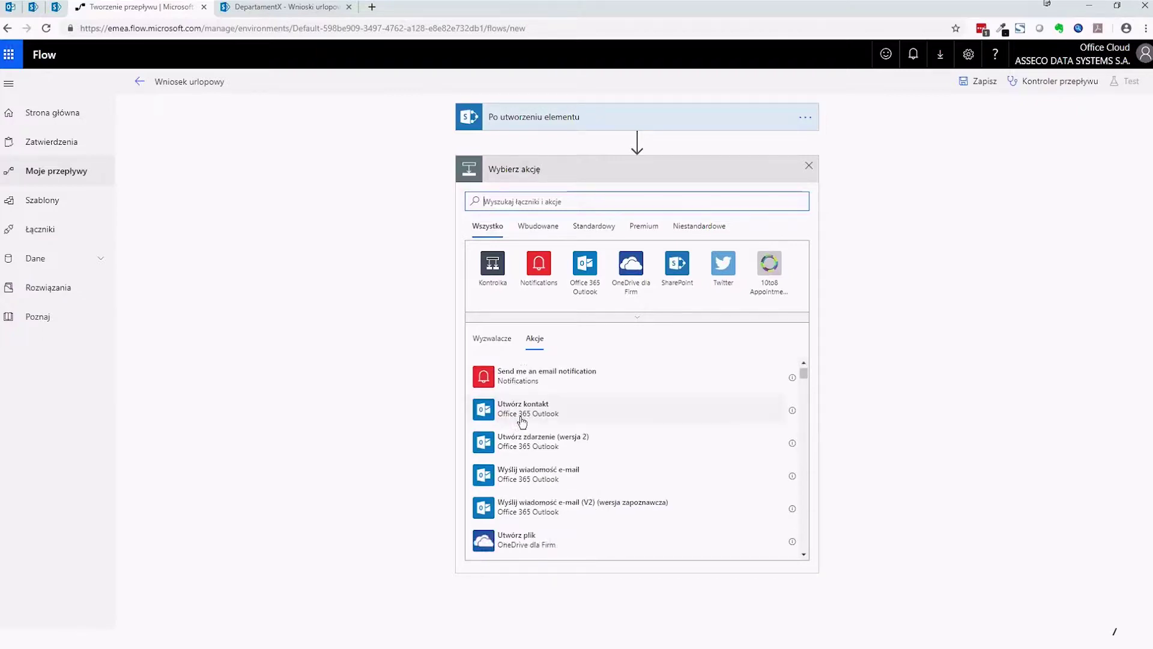
scroll(522, 416, up, 1)
scroll(578, 448, down, 5)
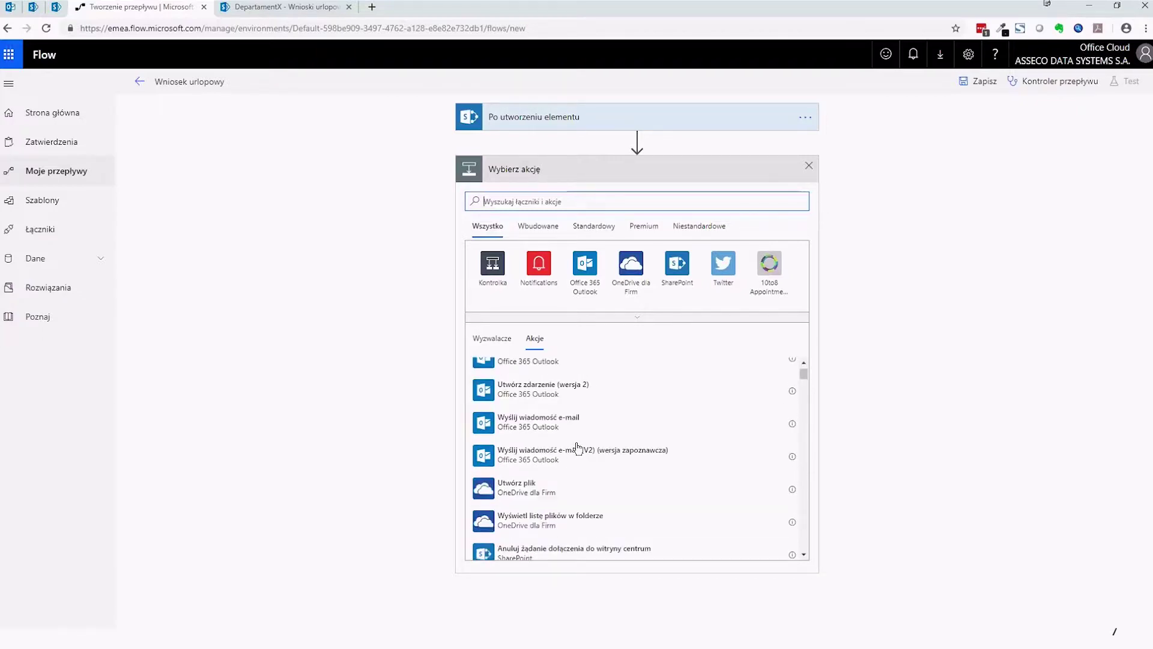
scroll(578, 447, up, 3)
scroll(578, 447, down, 5)
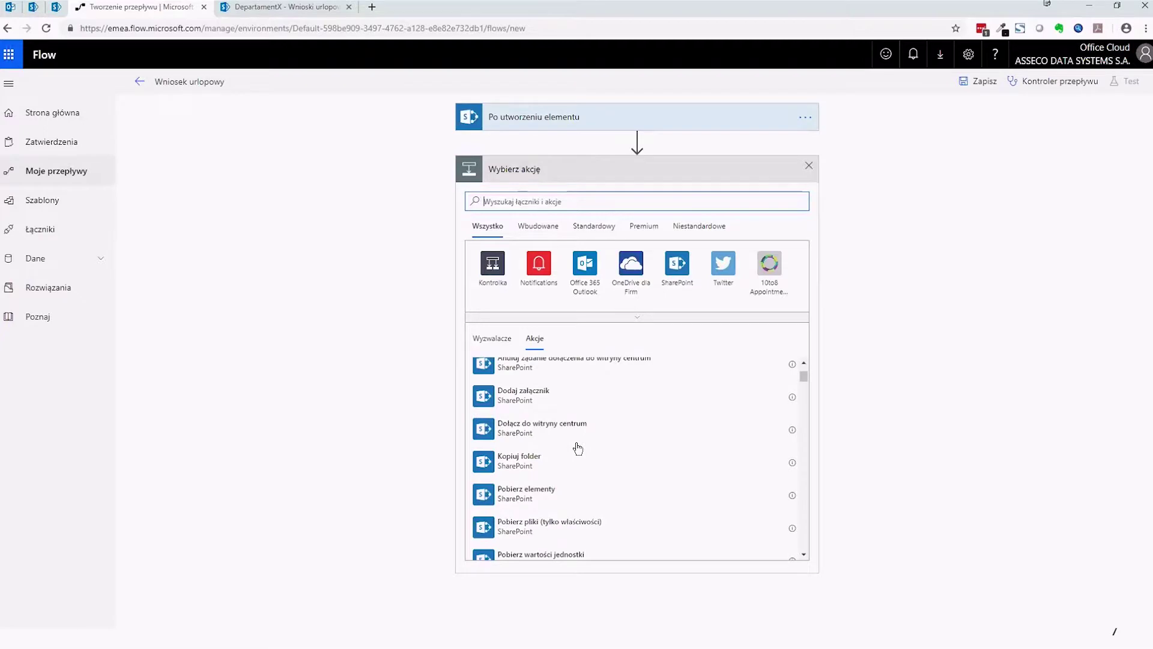
scroll(578, 447, up, 7)
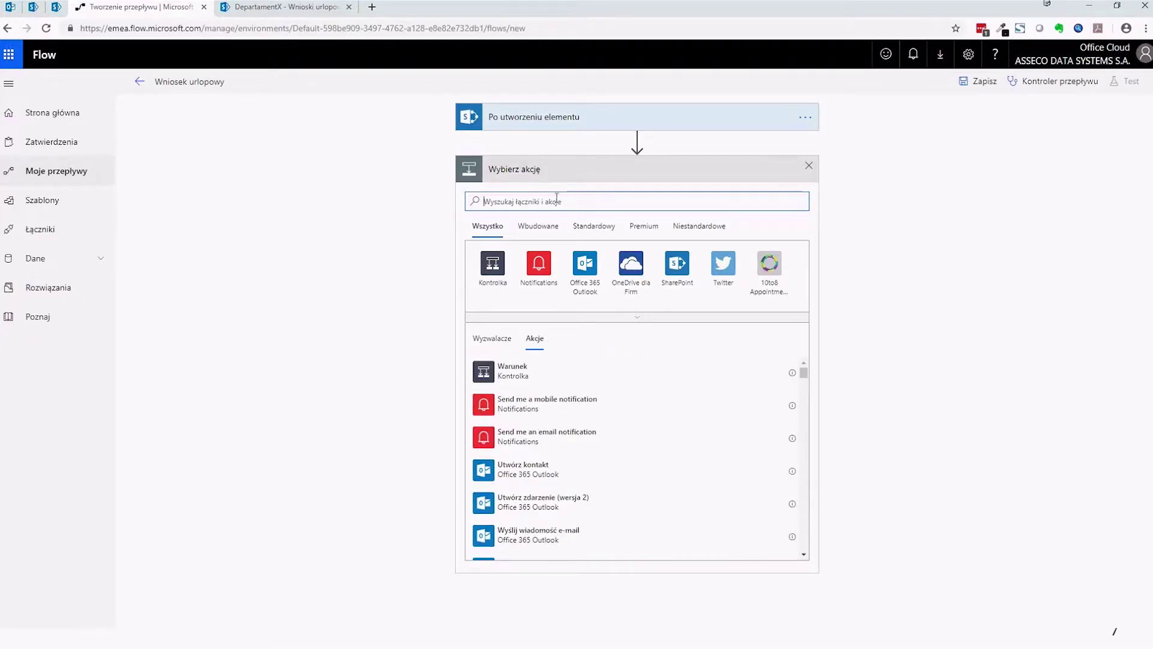
- Search the actions for "appro" and add the Approvals action Start and wait for an approval
text(appro)
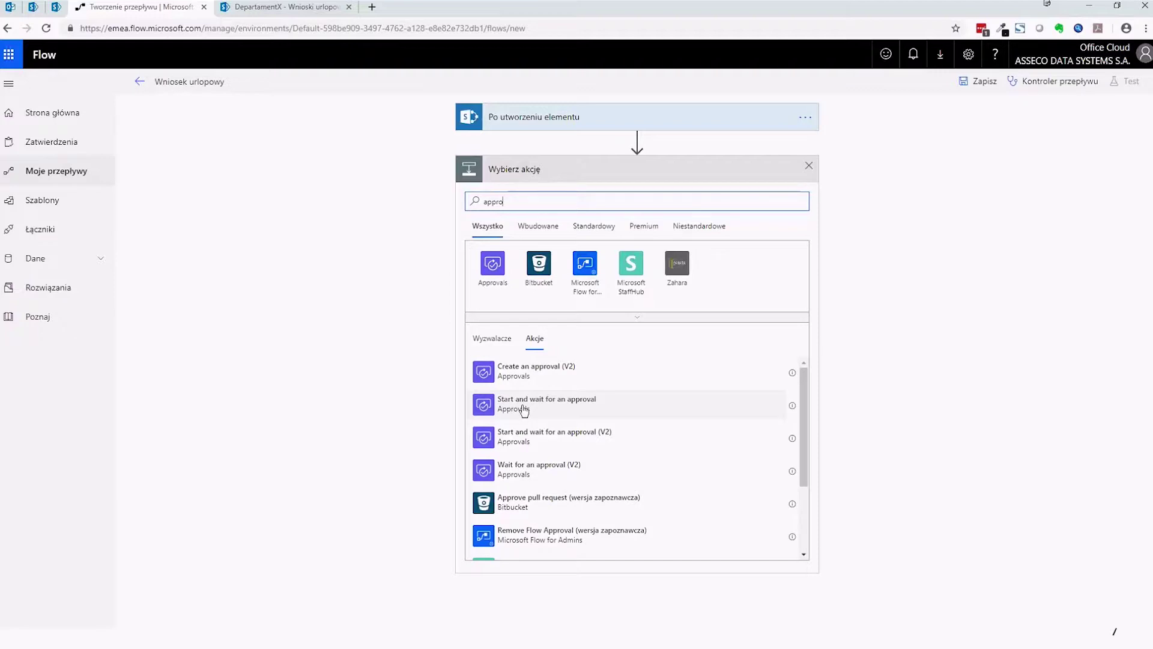
scroll(534, 432, down, 2)
scroll(545, 444, up, 2)
click(504, 411)
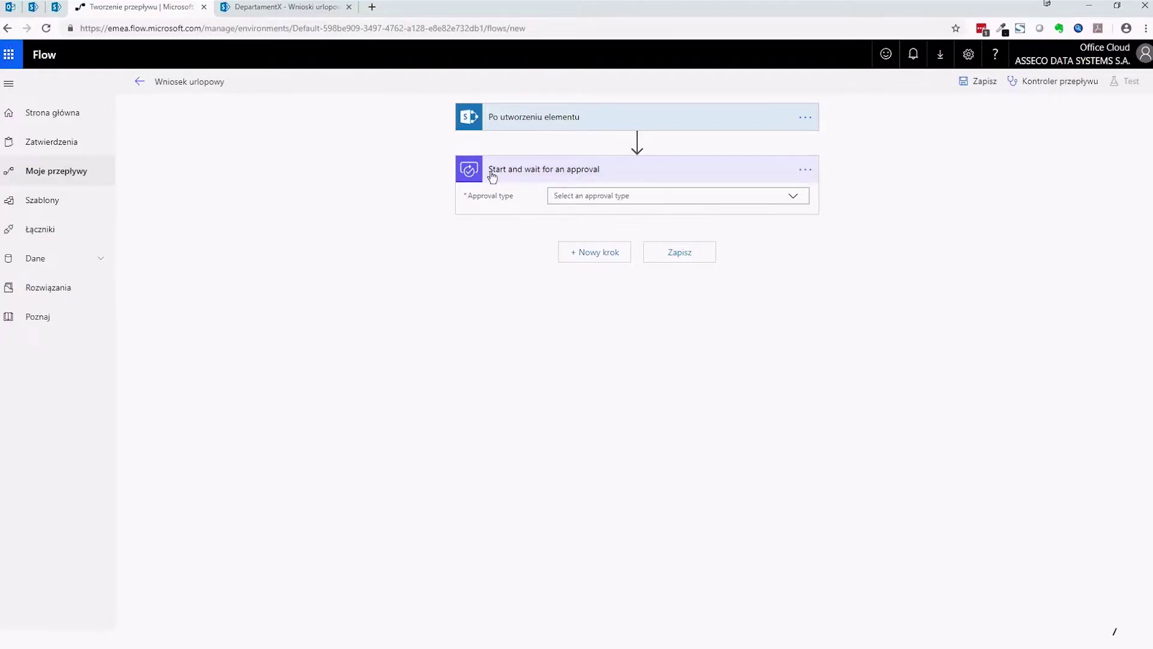
- Set the approval type to Zatwierdź/odrzuć — pierwsza osoba do udzielenia odpowiedzi
click(608, 197)
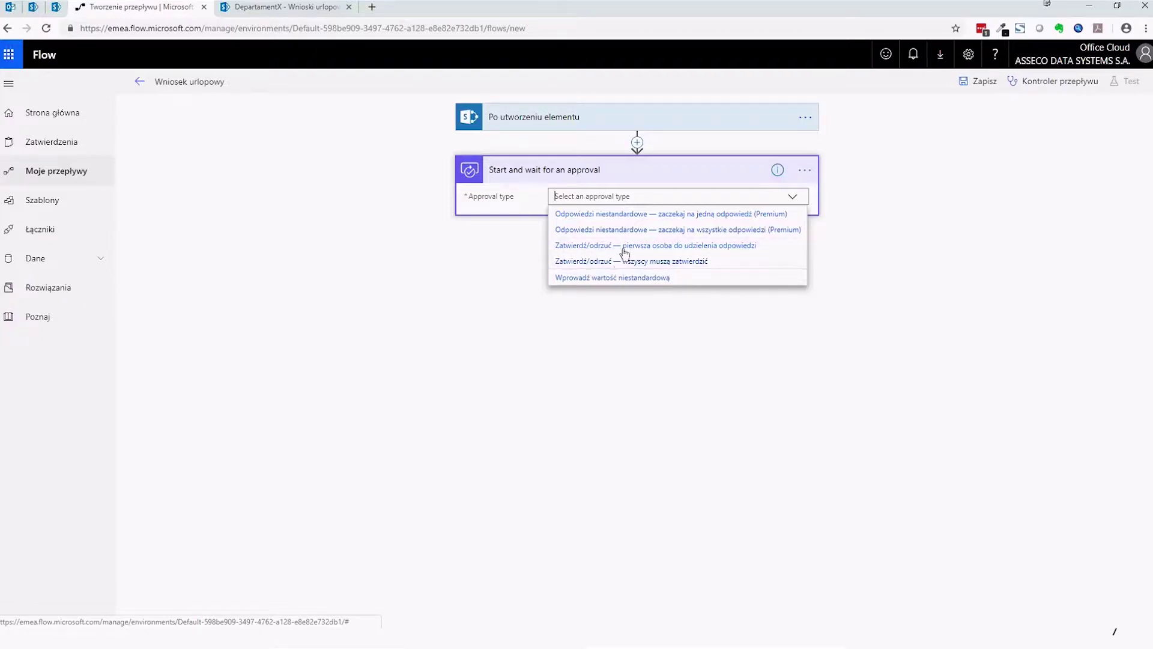
click(624, 245)
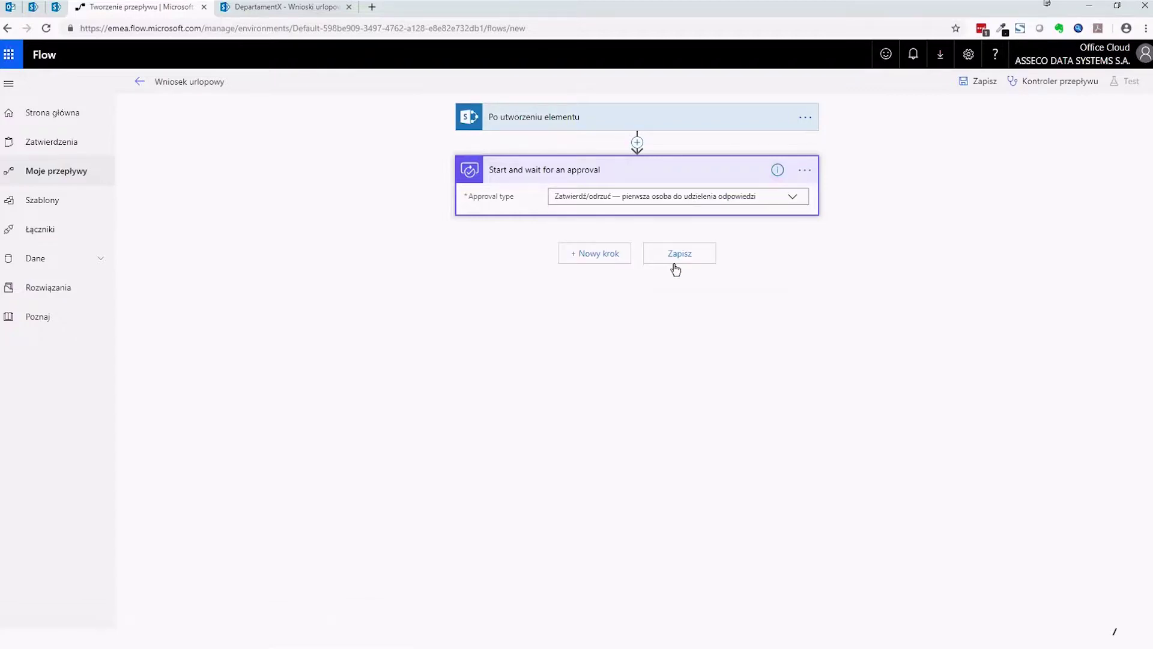
click(687, 217)
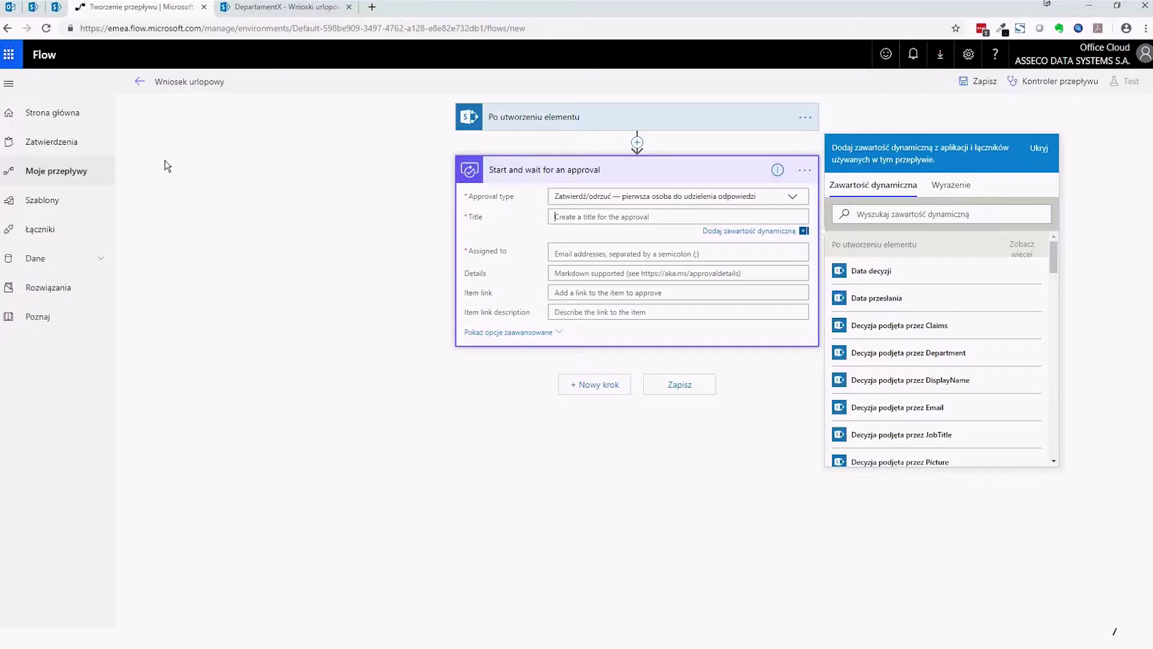
- View the Zatwierdzenia page in a separate browser tab, dismissing the broken-connections prompt, and return to the flow
right_click(46, 144)
click(71, 155)
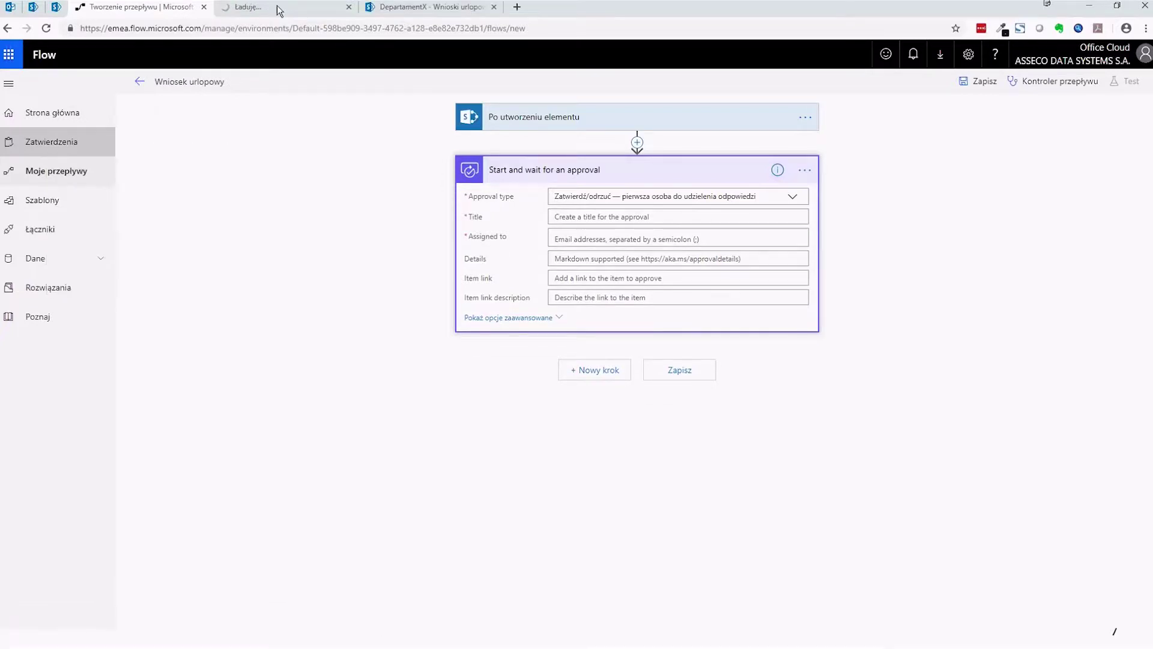
click(278, 7)
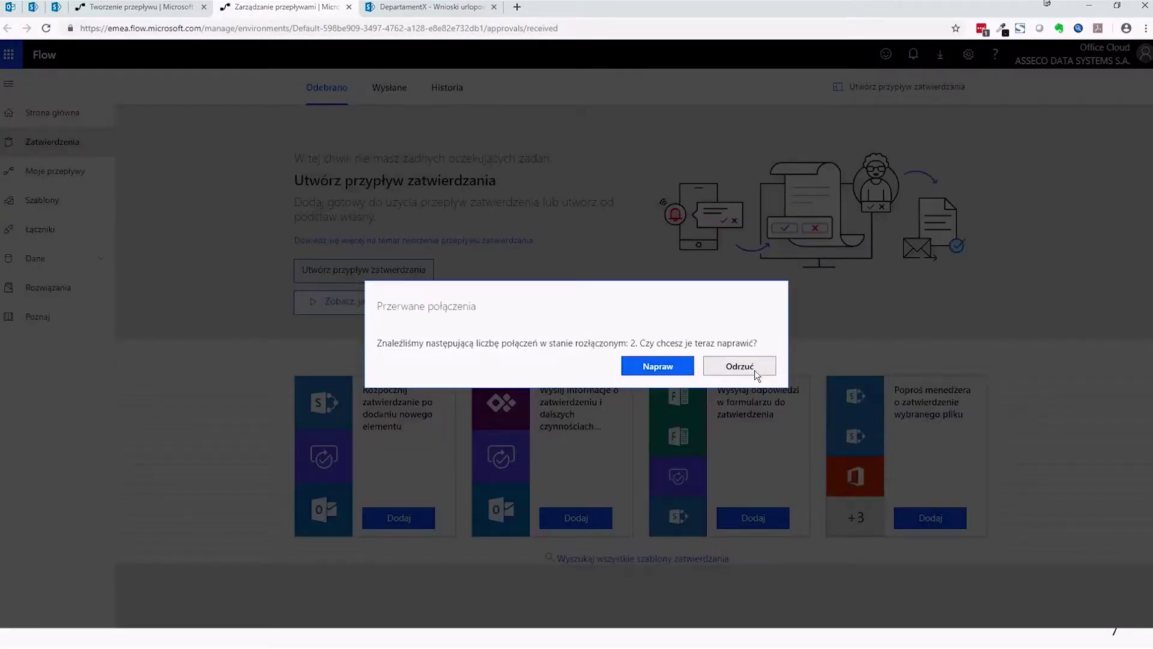
click(754, 370)
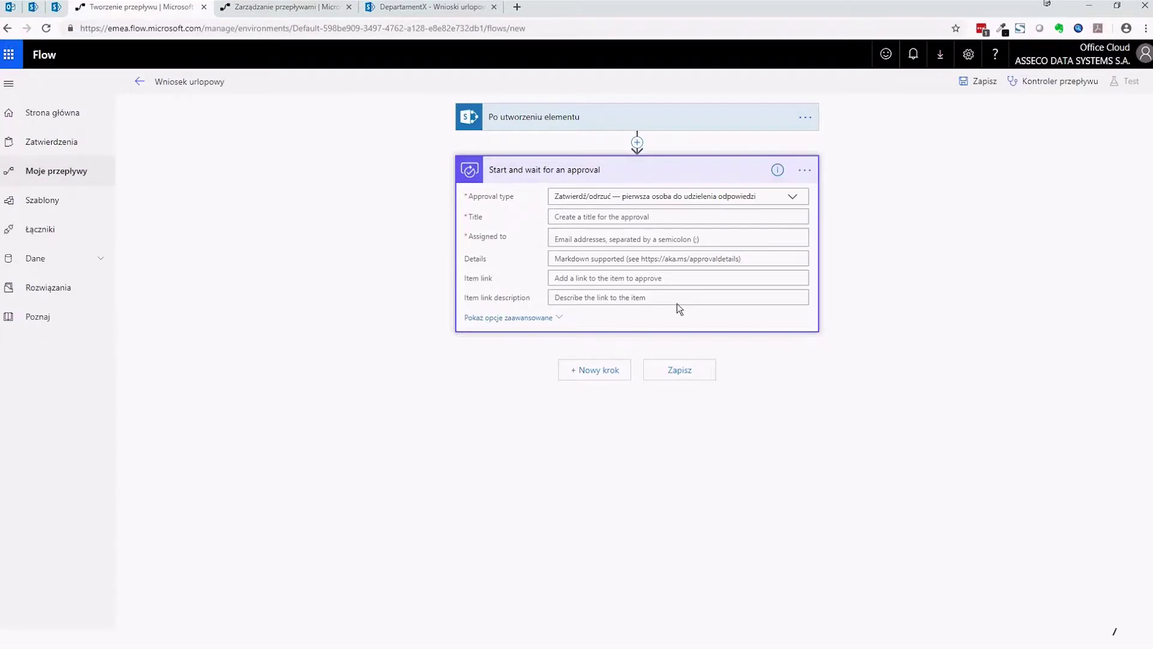
- Enter "Nowy wniosek do zatwierzenia od" as the approval's title text
click(651, 219)
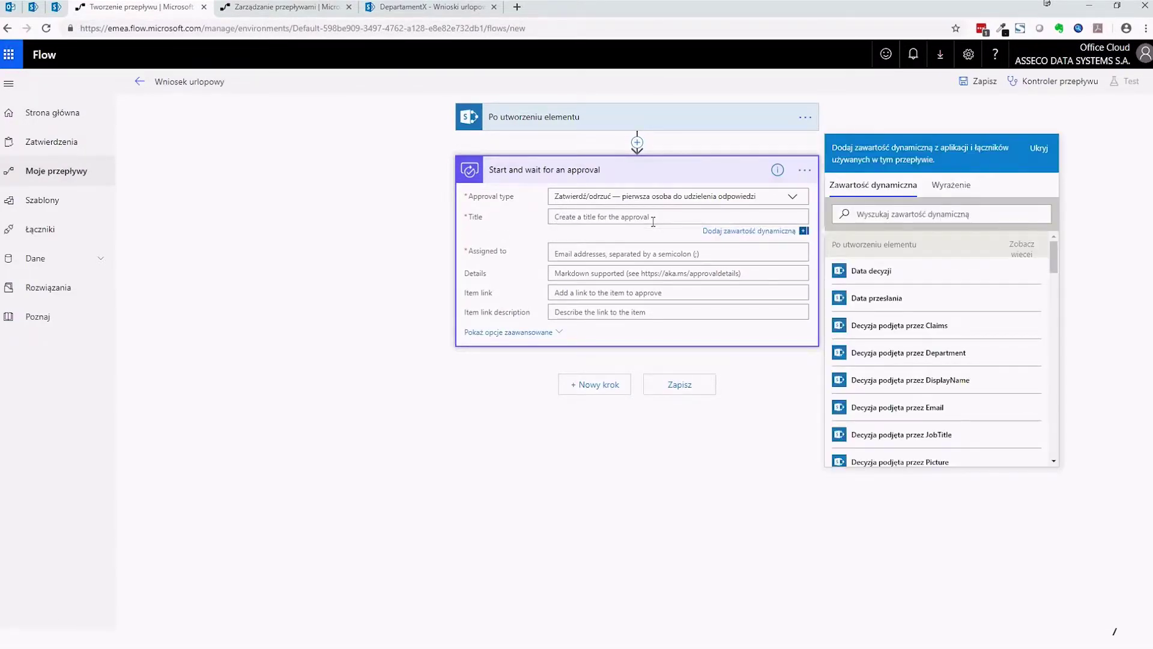
text(Nowy wniosek do zatwierzenia)
scroll(967, 346, down, 1)
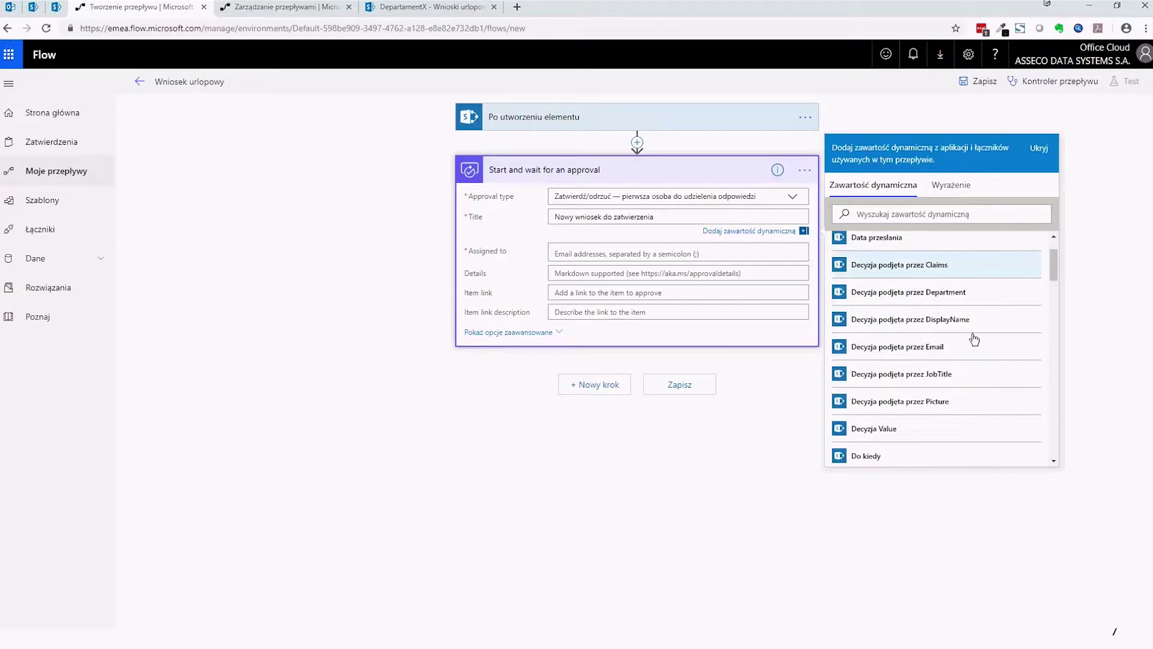
scroll(974, 340, down, 2)
scroll(974, 340, down, 5)
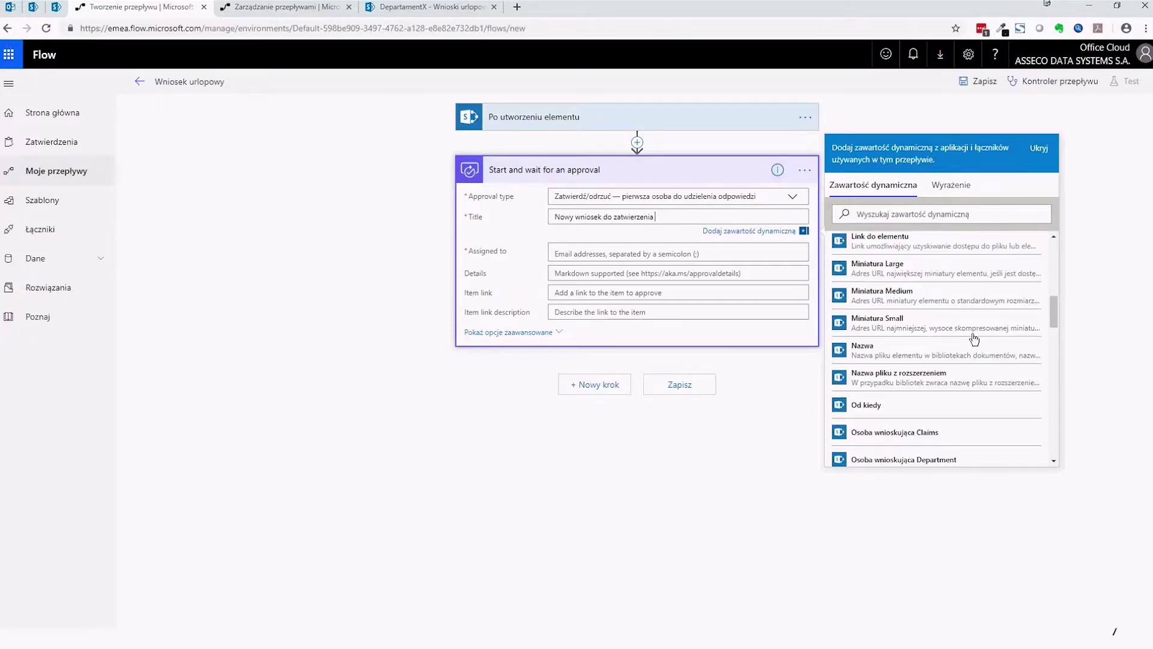
scroll(974, 340, up, 8)
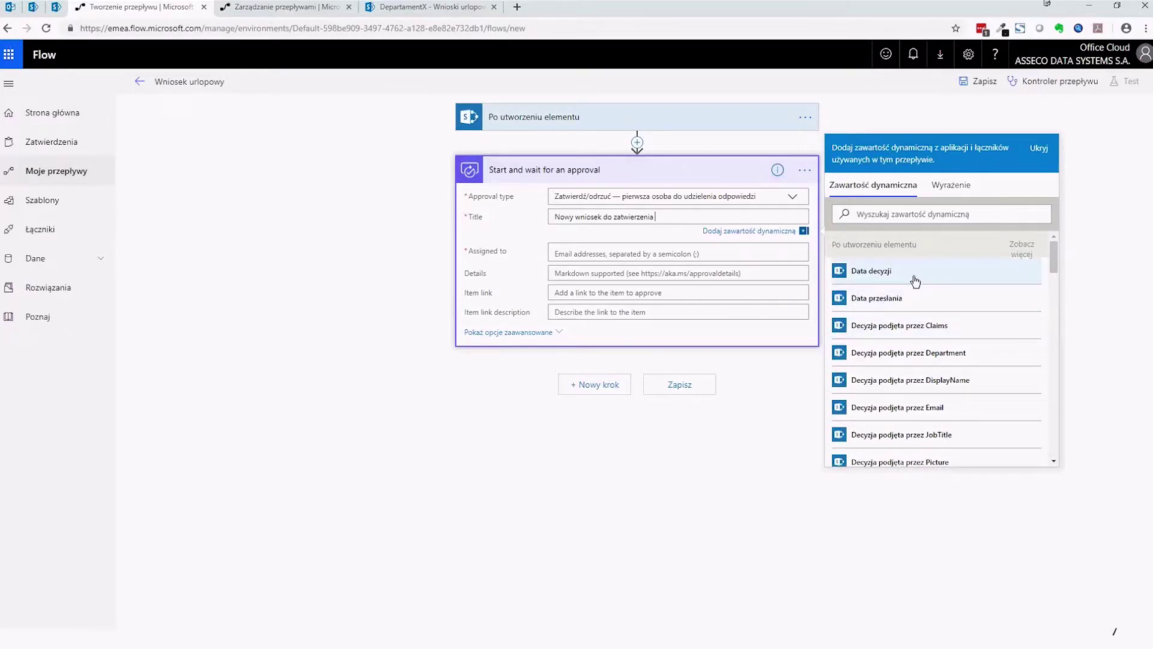
click(720, 214)
text(od)
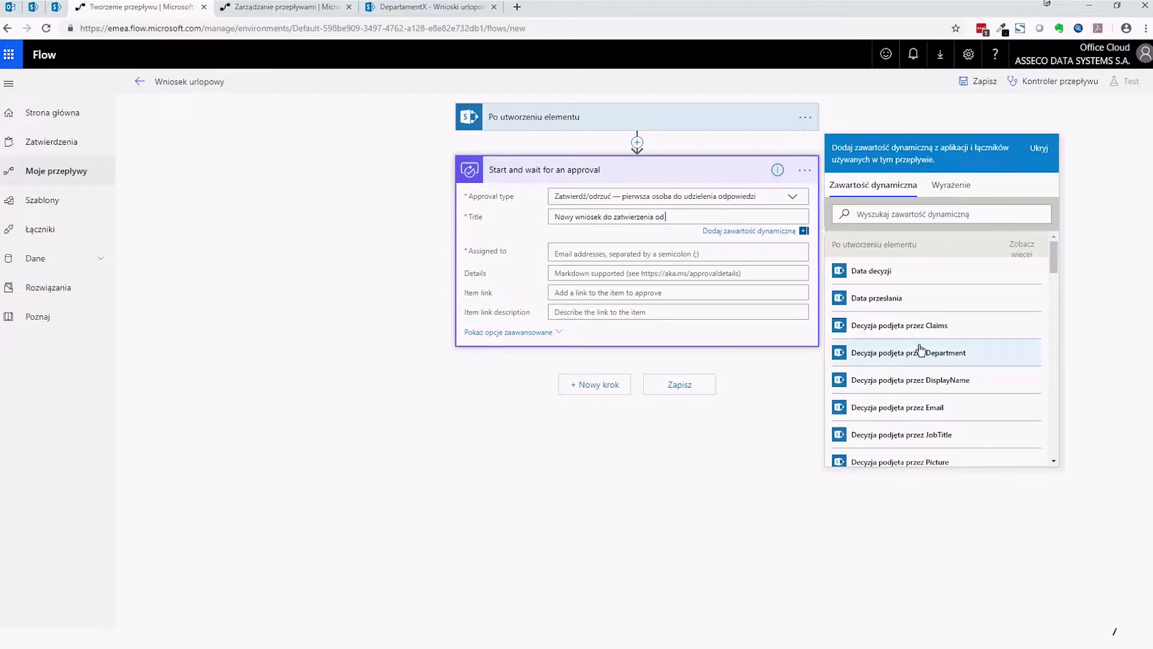
- Check the Wnioski urlopowe list's columns in SharePoint, and append the dynamic content Osoba wnioskująca DisplayName to the approval title
click(405, 13)
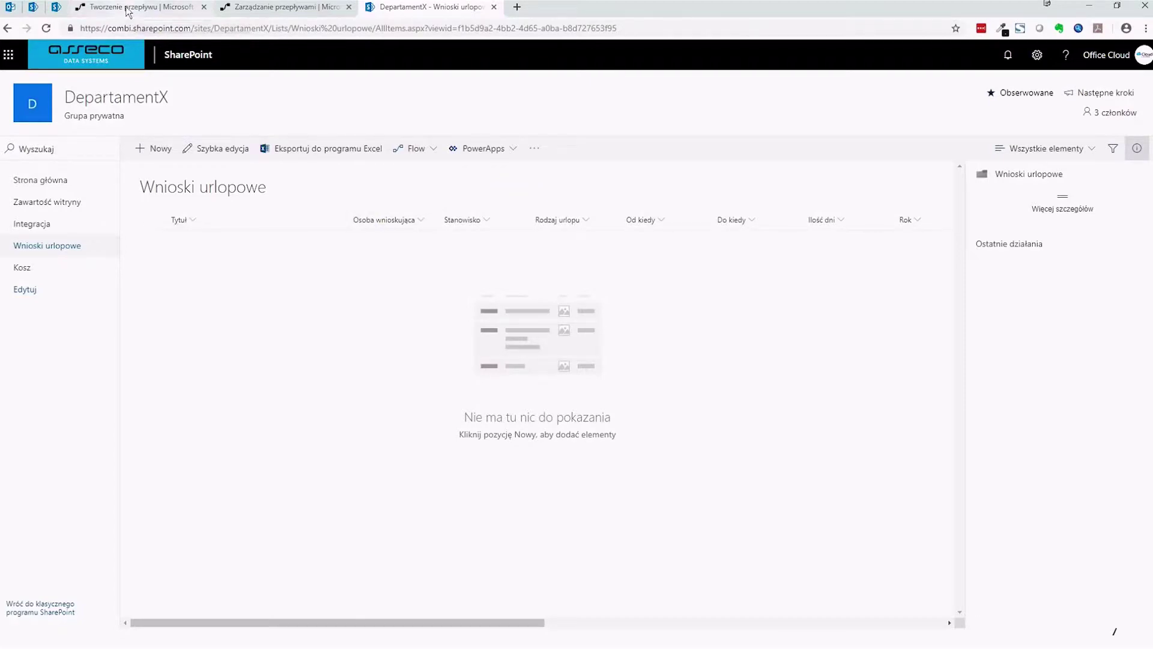
click(228, 9)
click(172, 10)
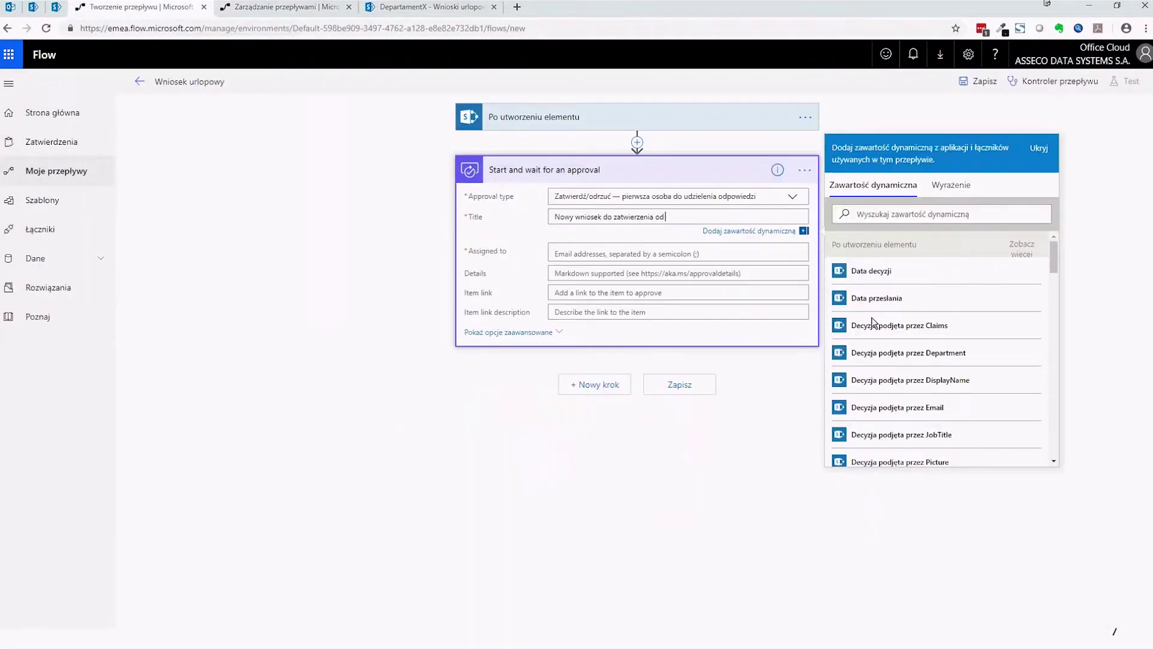
scroll(871, 317, down, 5)
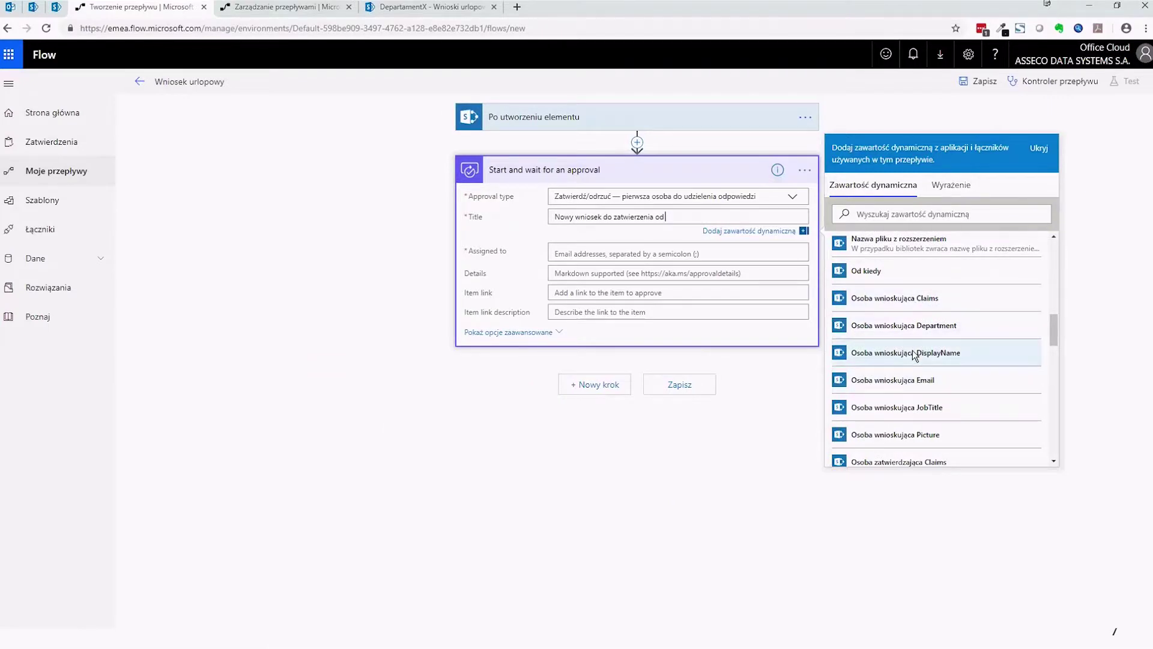
scroll(916, 399, down, 2)
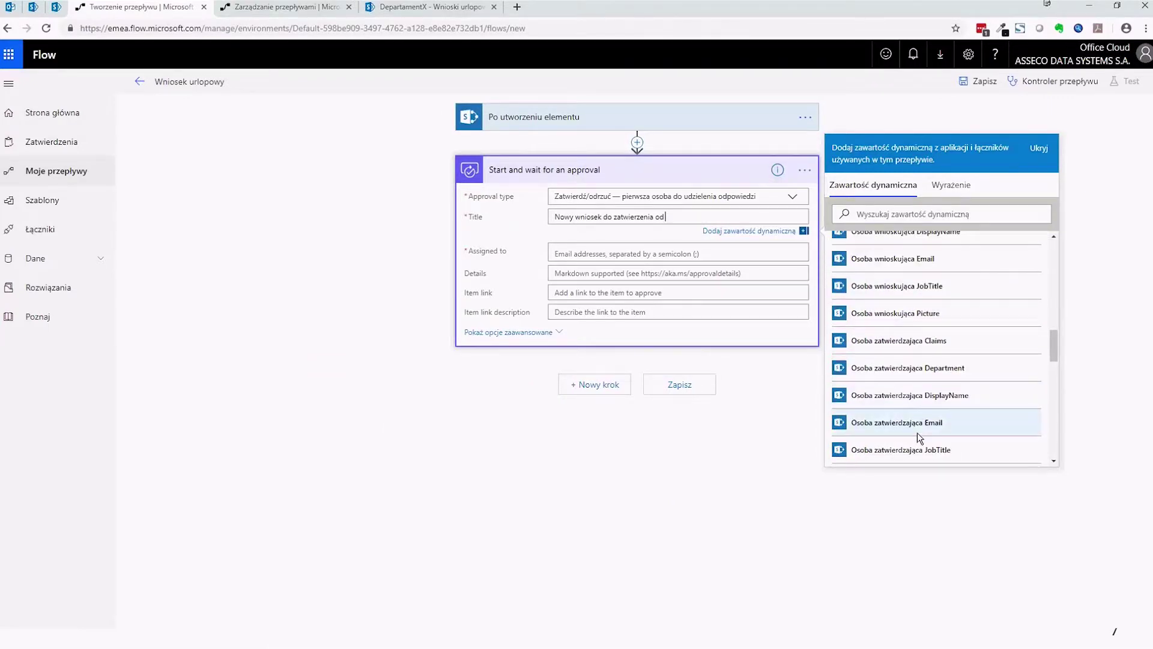
scroll(917, 432, down, 2)
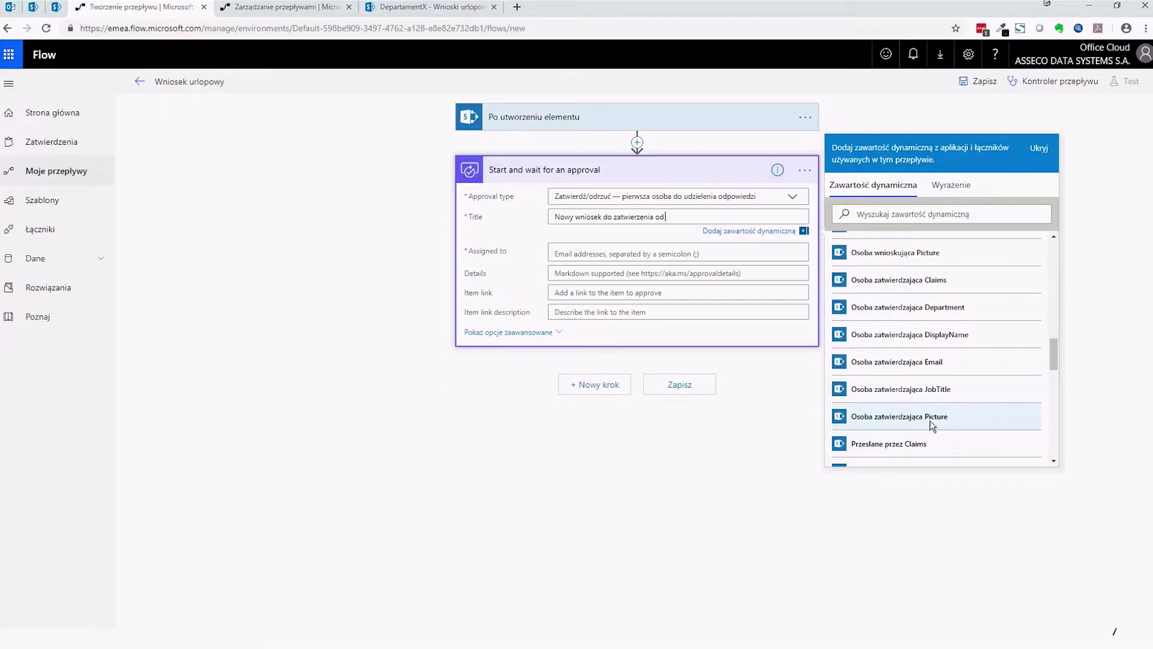
scroll(951, 336, up, 2)
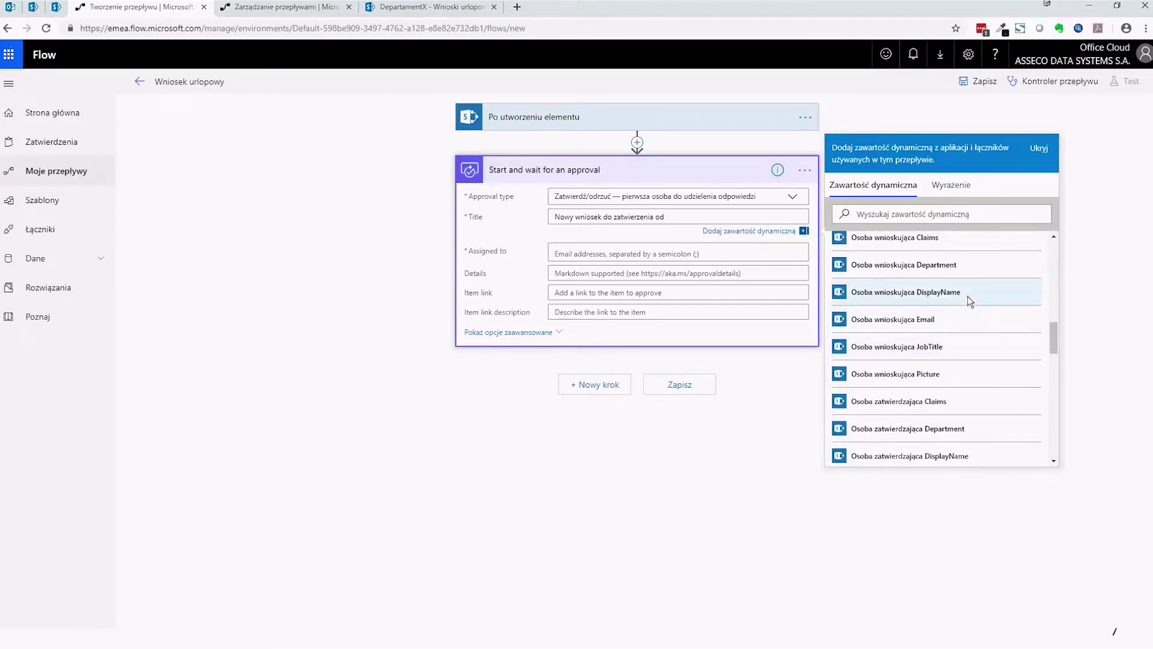
scroll(933, 358, up, 2)
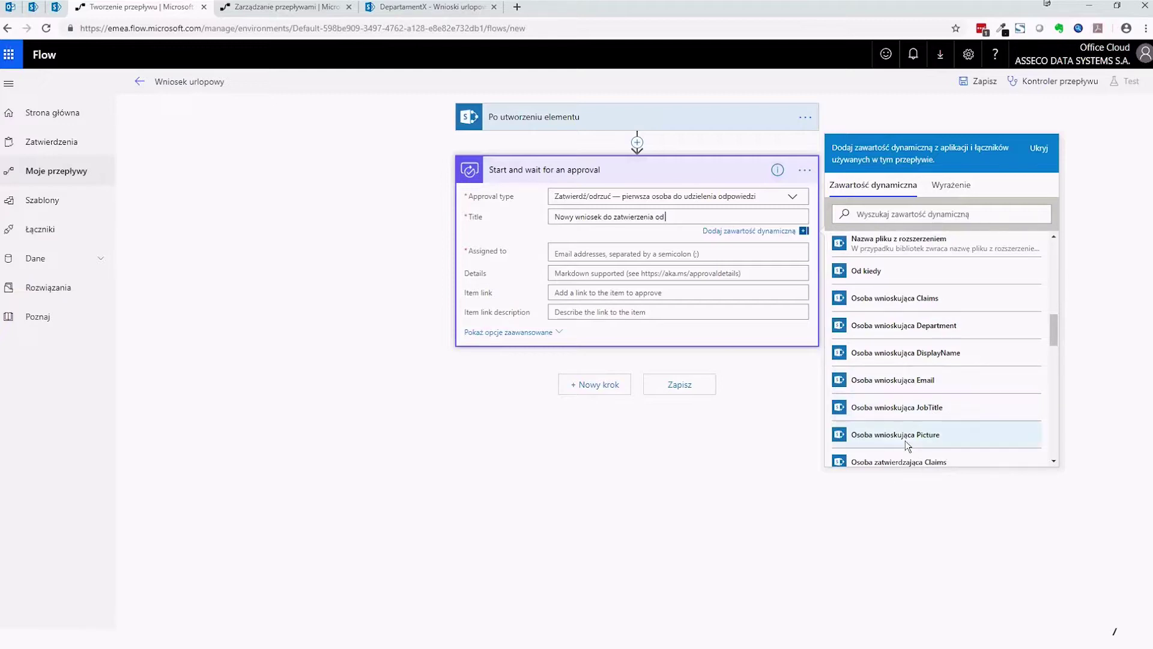
scroll(924, 443, down, 1)
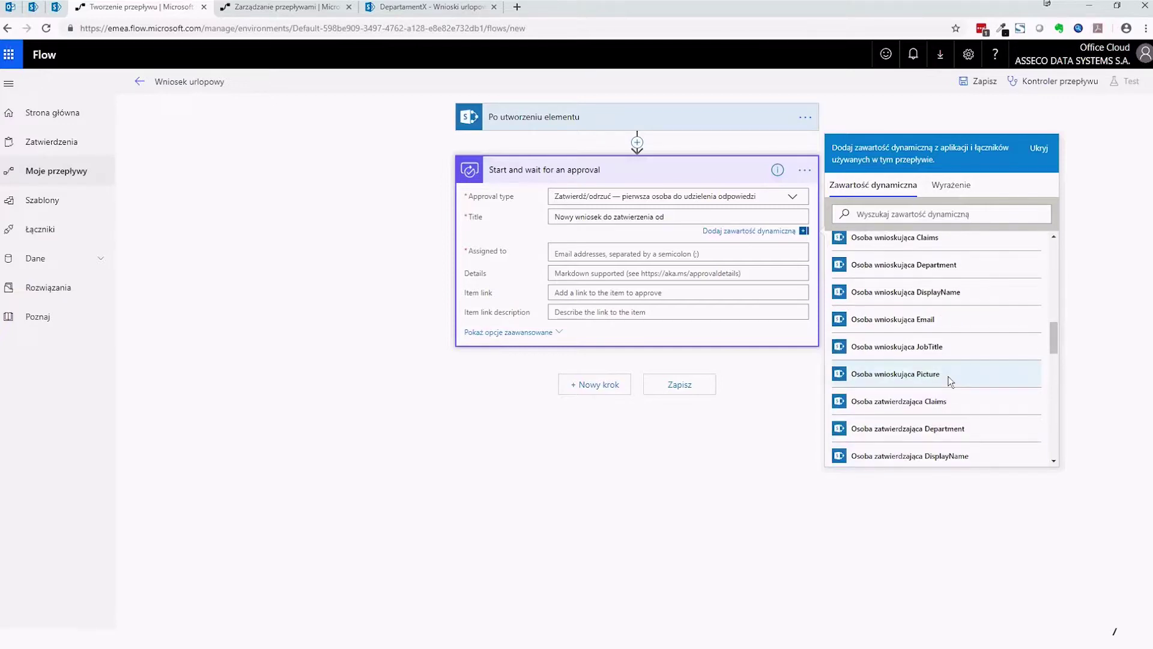
scroll(937, 402, up, 1)
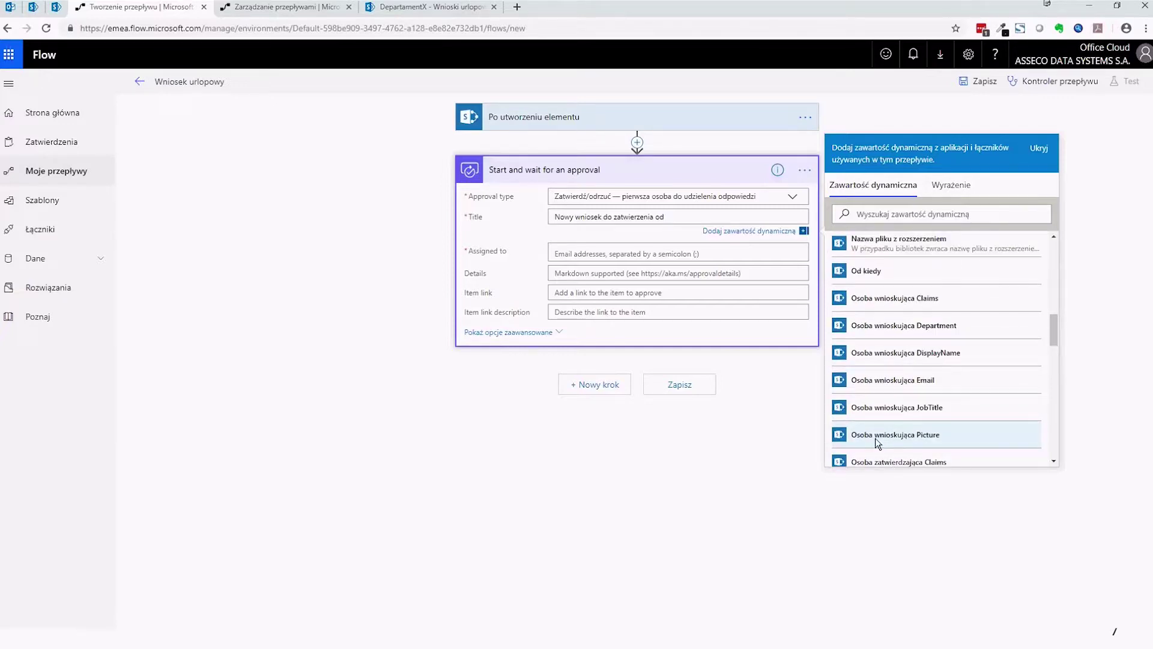
click(941, 357)
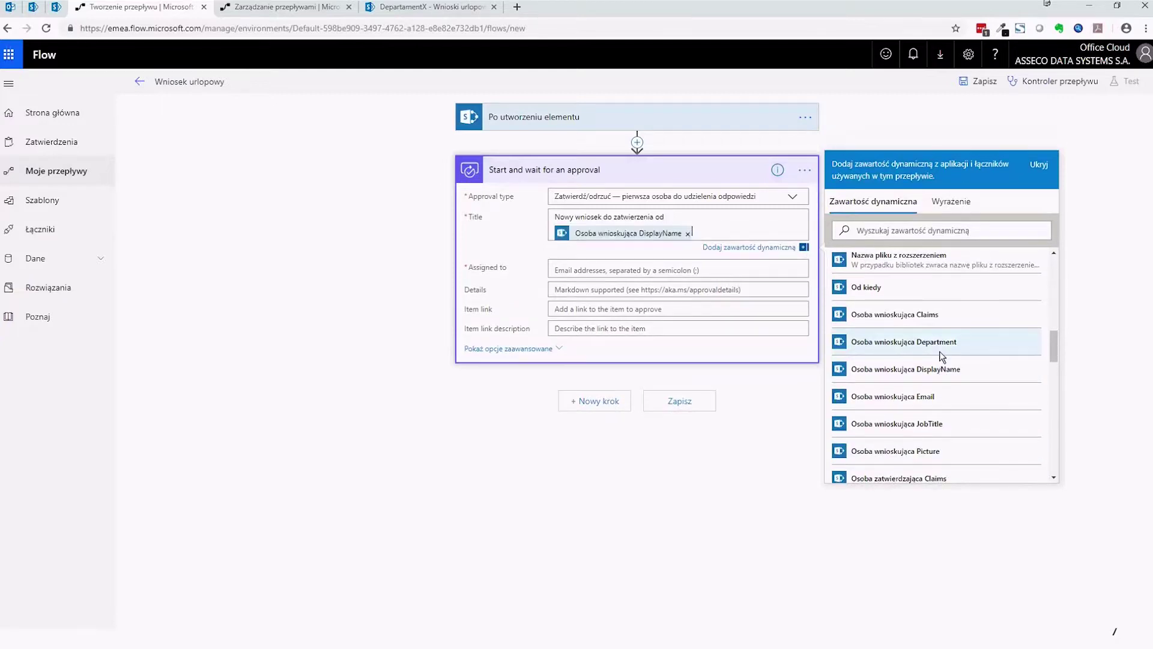
- Assign the approval to the dynamic content Osoba zatwierdzająca Email
click(635, 251)
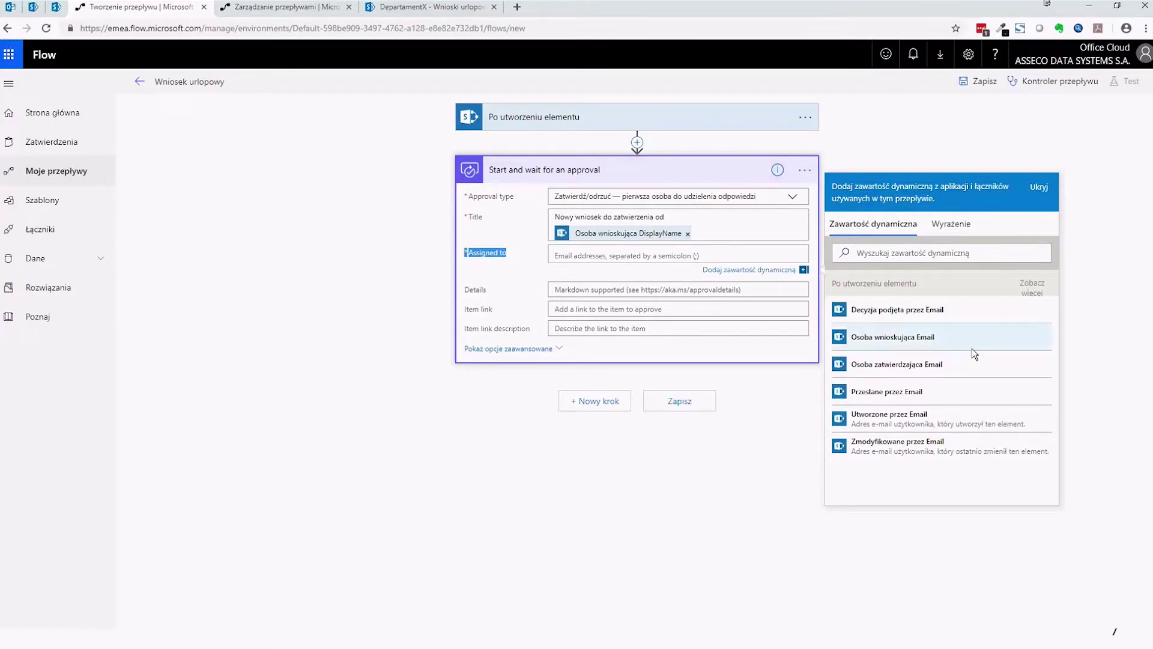
click(867, 368)
- Set the approval's item link to the dynamic content Ścieżka folderu
click(644, 293)
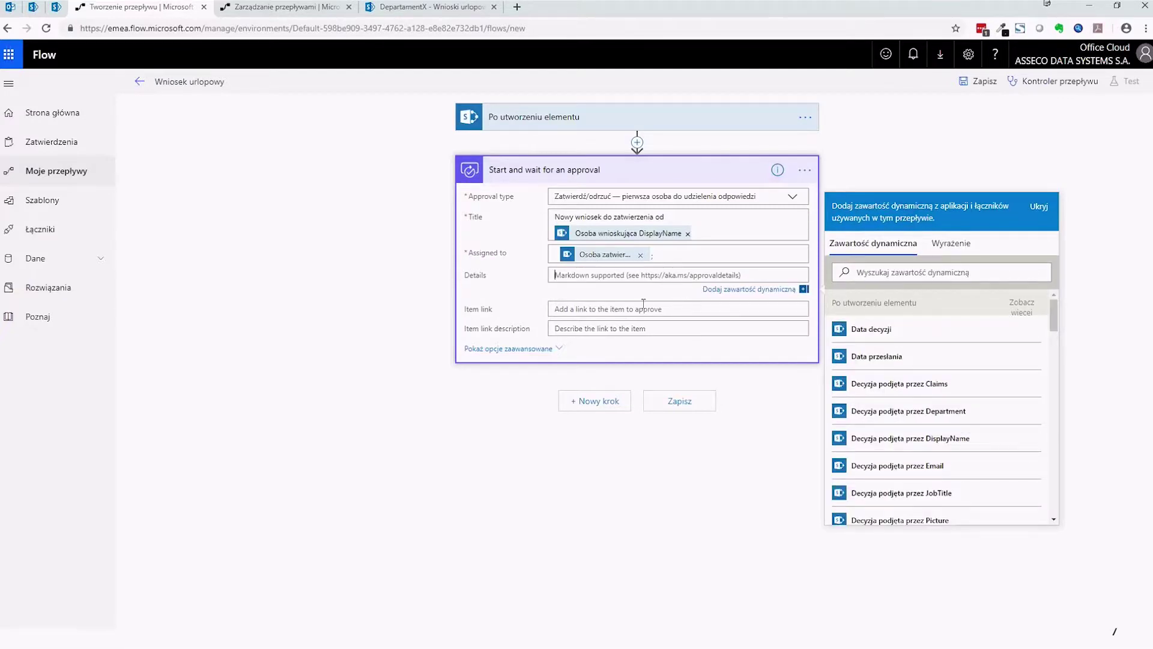
click(636, 309)
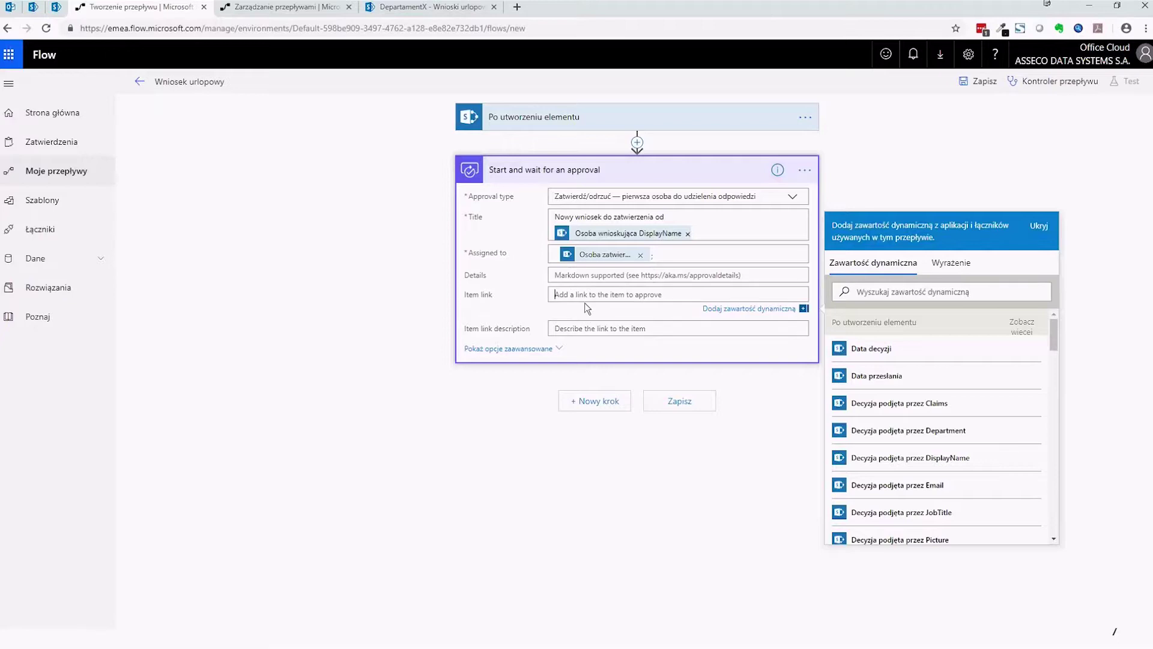
scroll(945, 444, down, 5)
scroll(945, 443, down, 5)
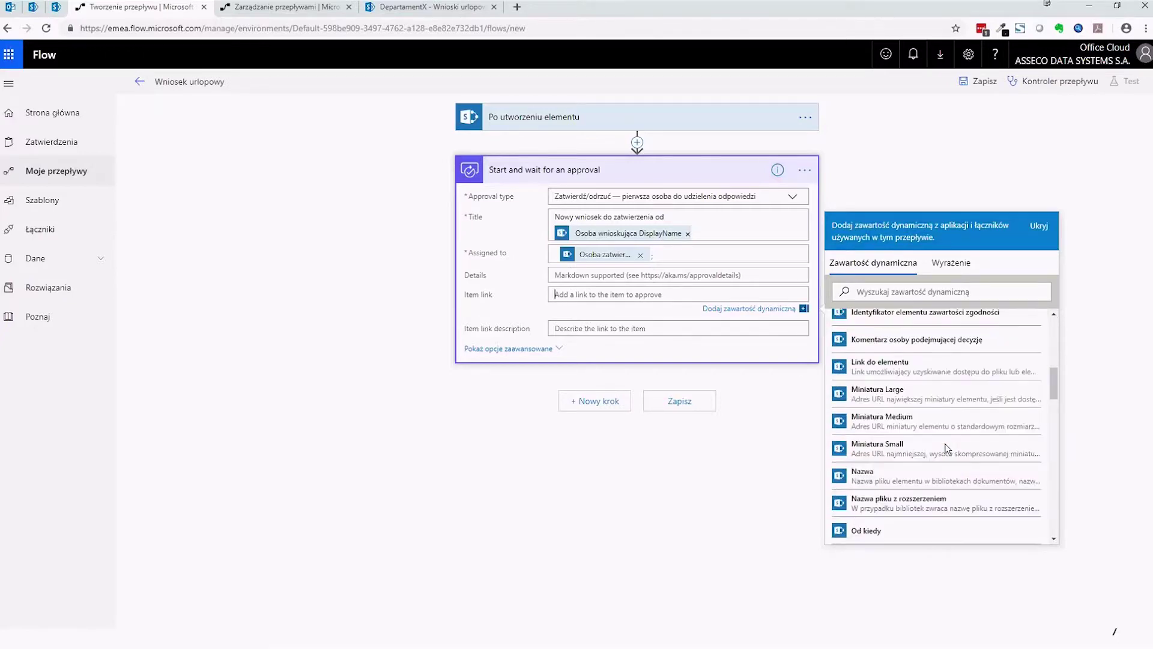
scroll(945, 443, down, 4)
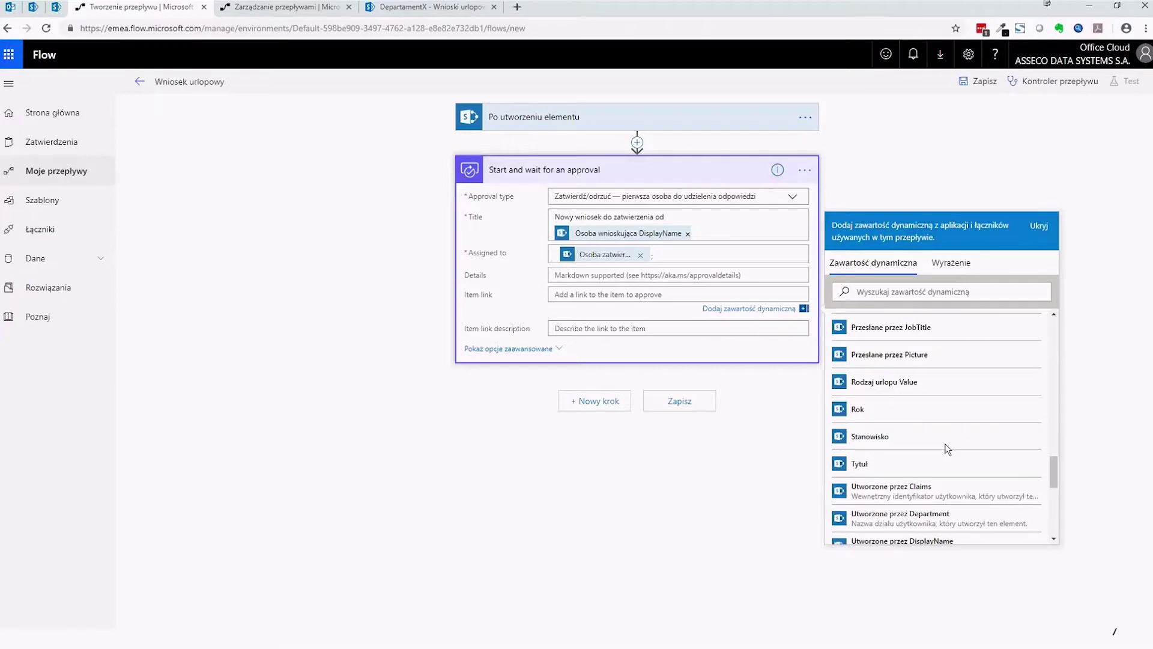
scroll(945, 444, down, 4)
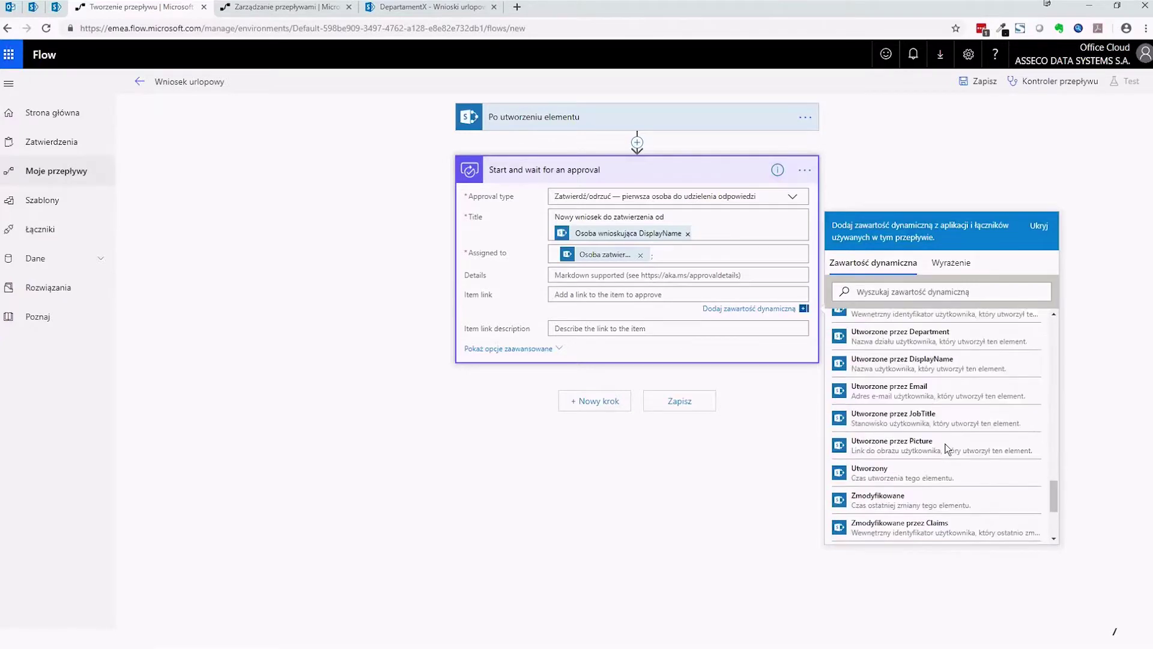
scroll(888, 420, up, 3)
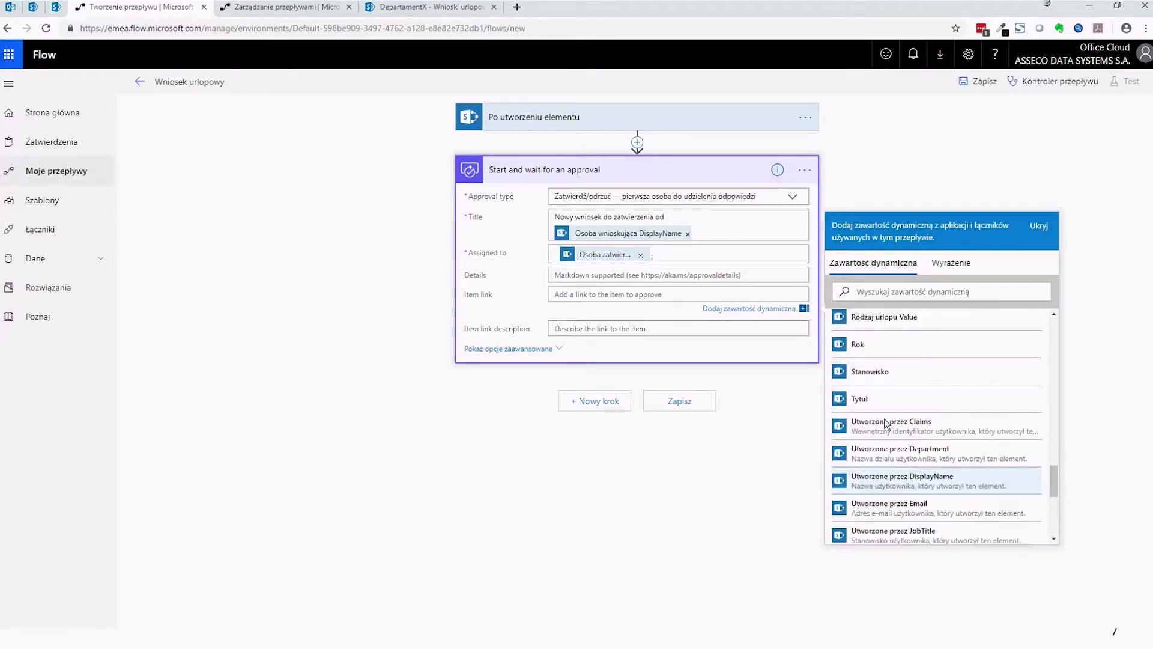
scroll(889, 421, down, 5)
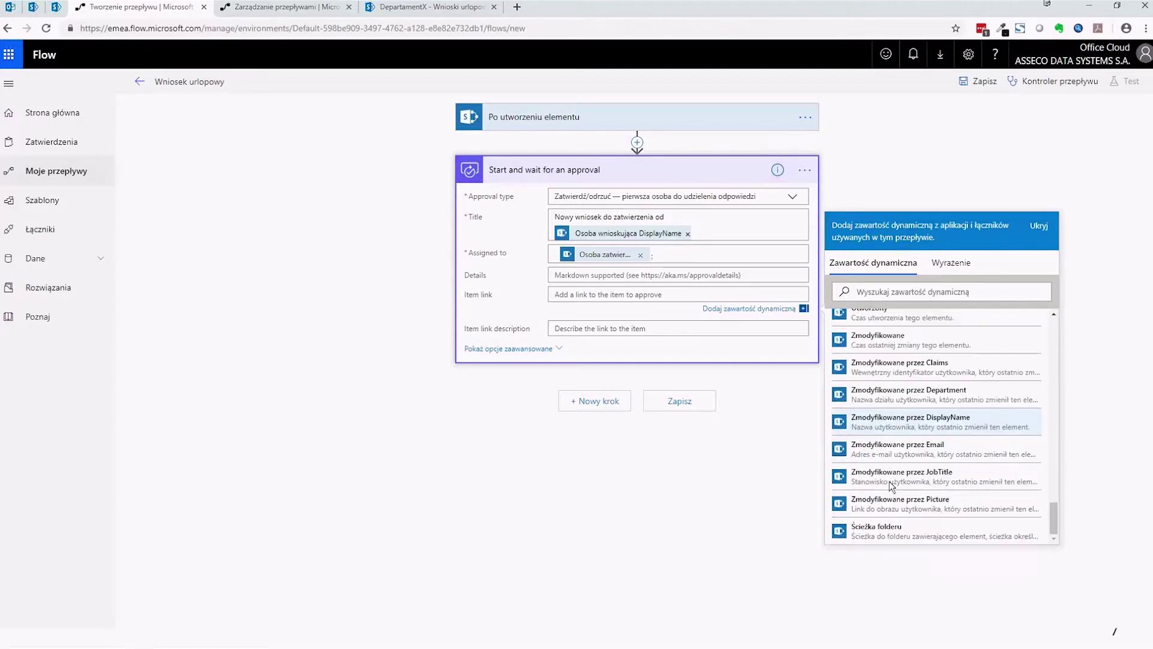
click(885, 536)
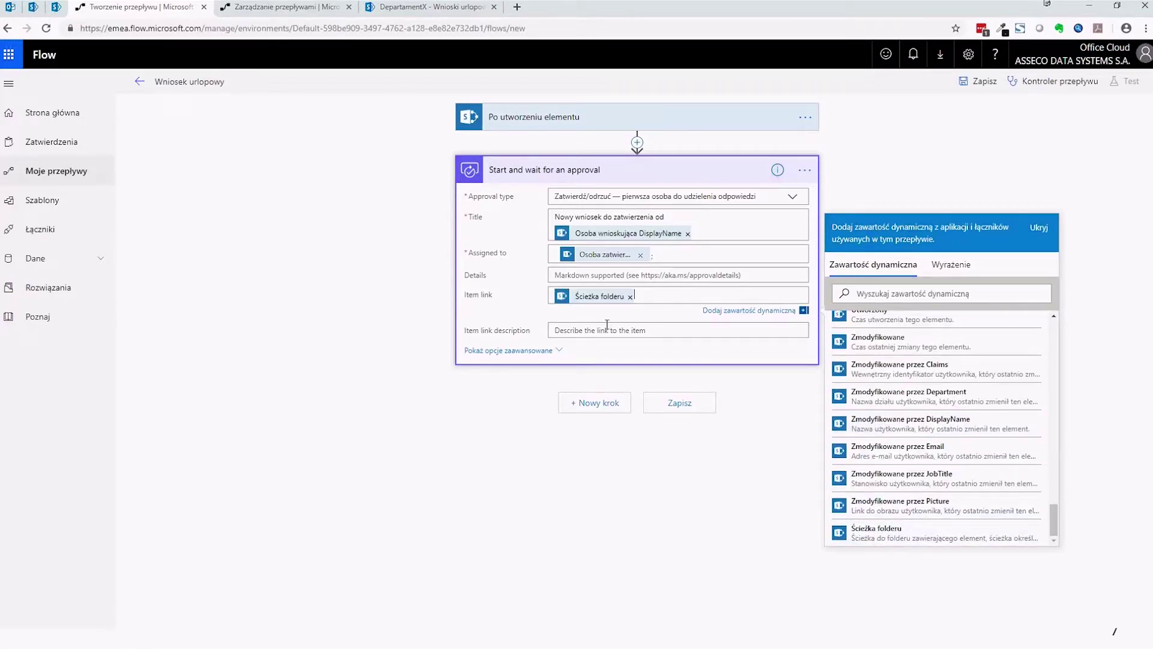
- Expand the approval's advanced options and examine its optional fields, including the link description, requestor and notification settings
click(621, 328)
click(526, 355)
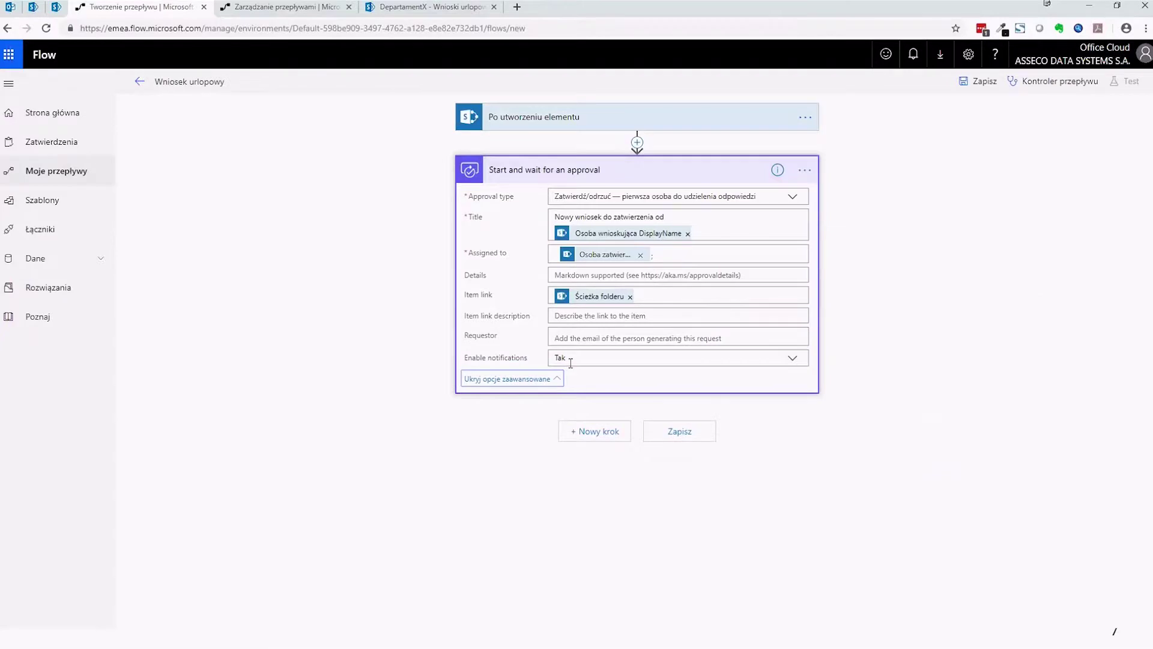
click(596, 315)
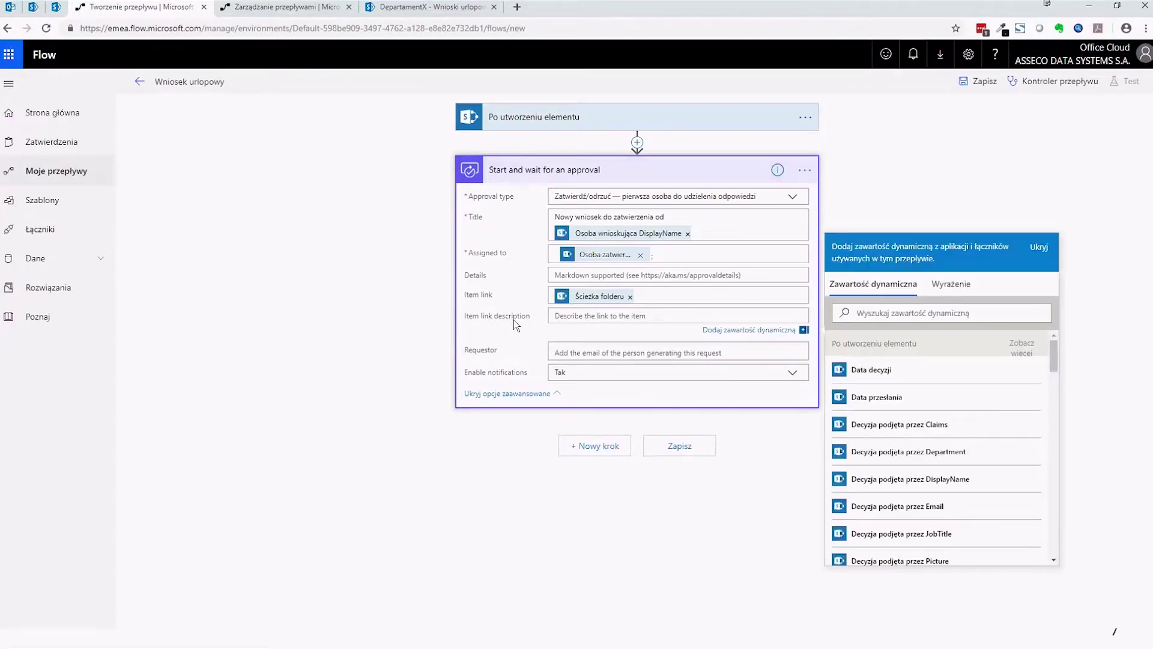
drag(483, 316, 505, 316)
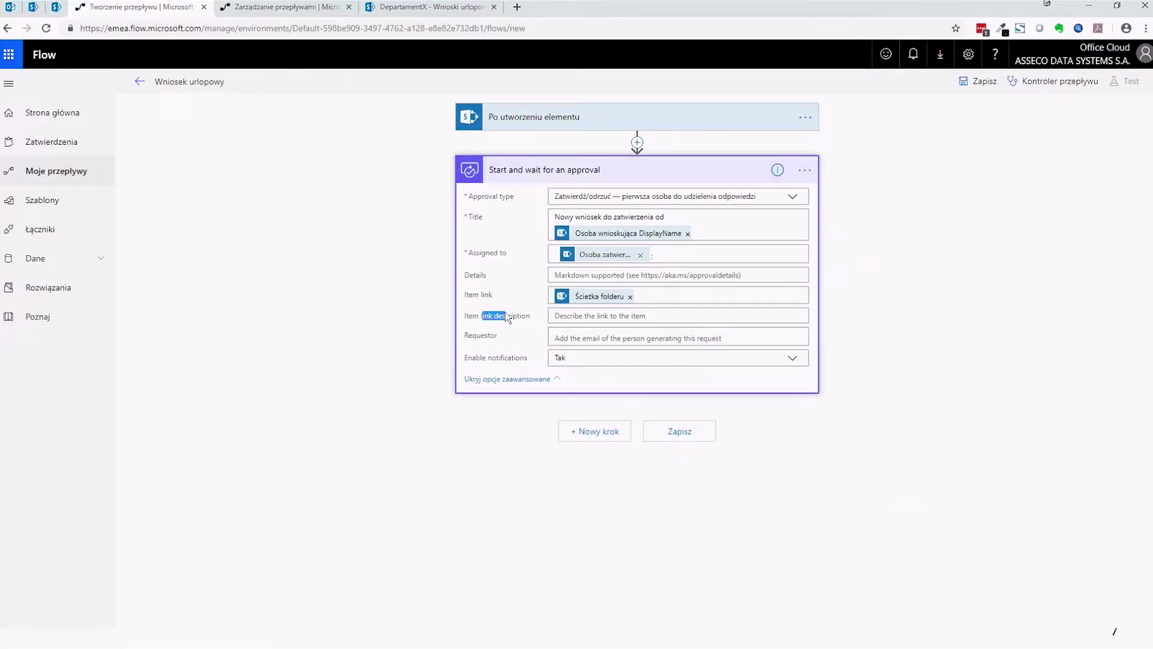
click(597, 317)
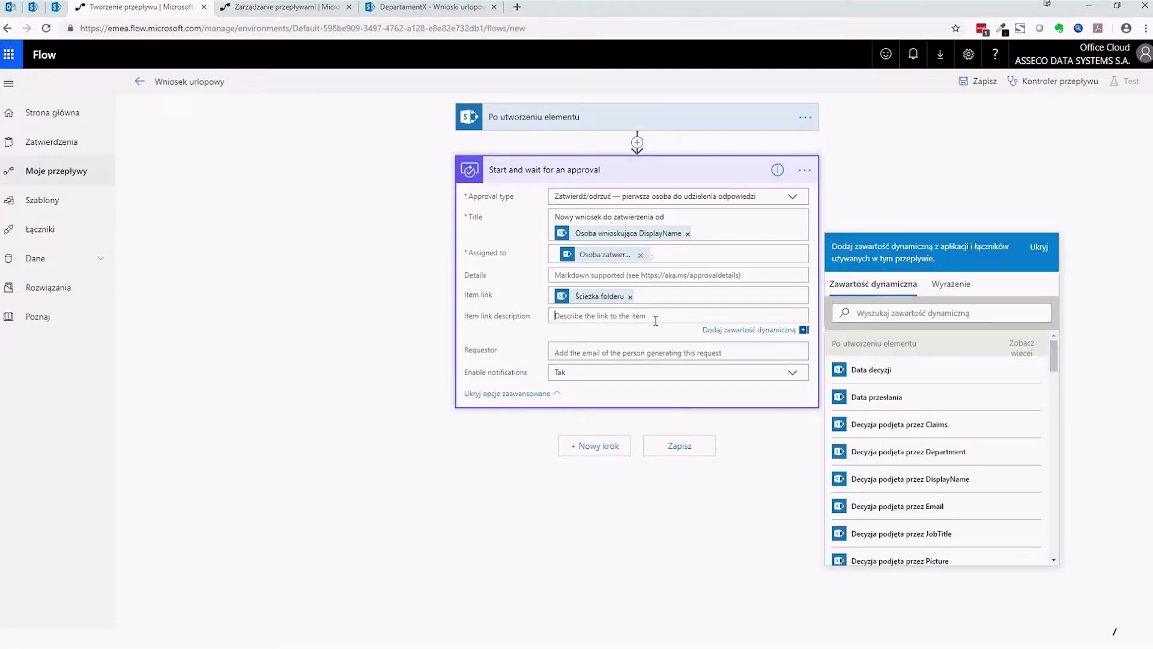
click(734, 330)
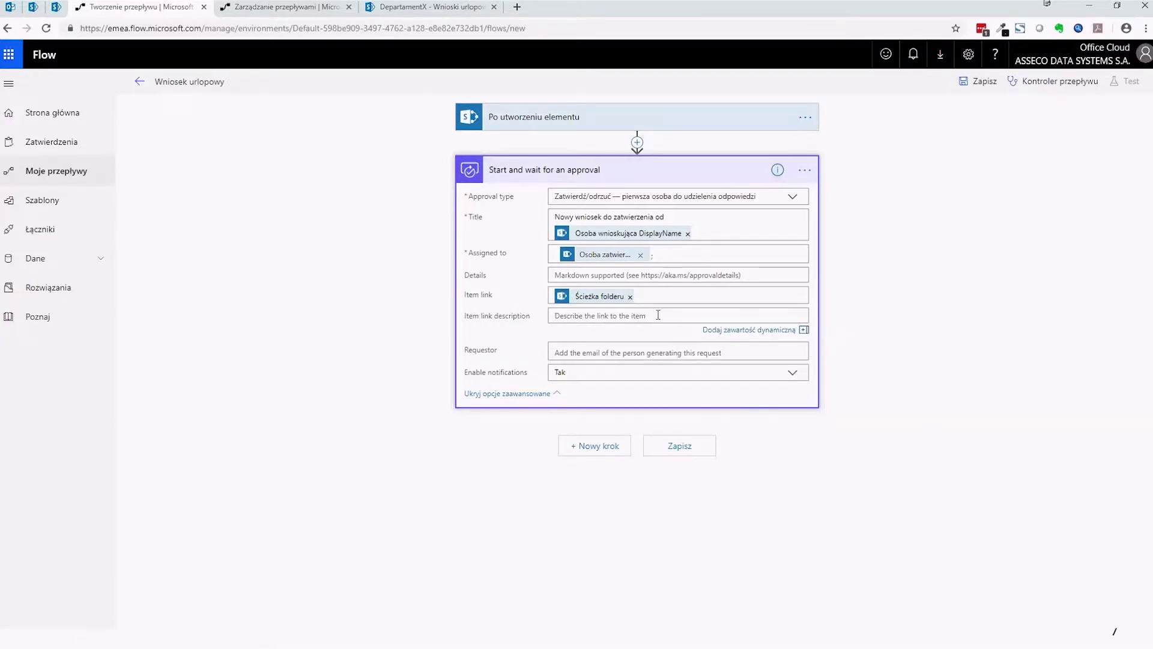
click(725, 234)
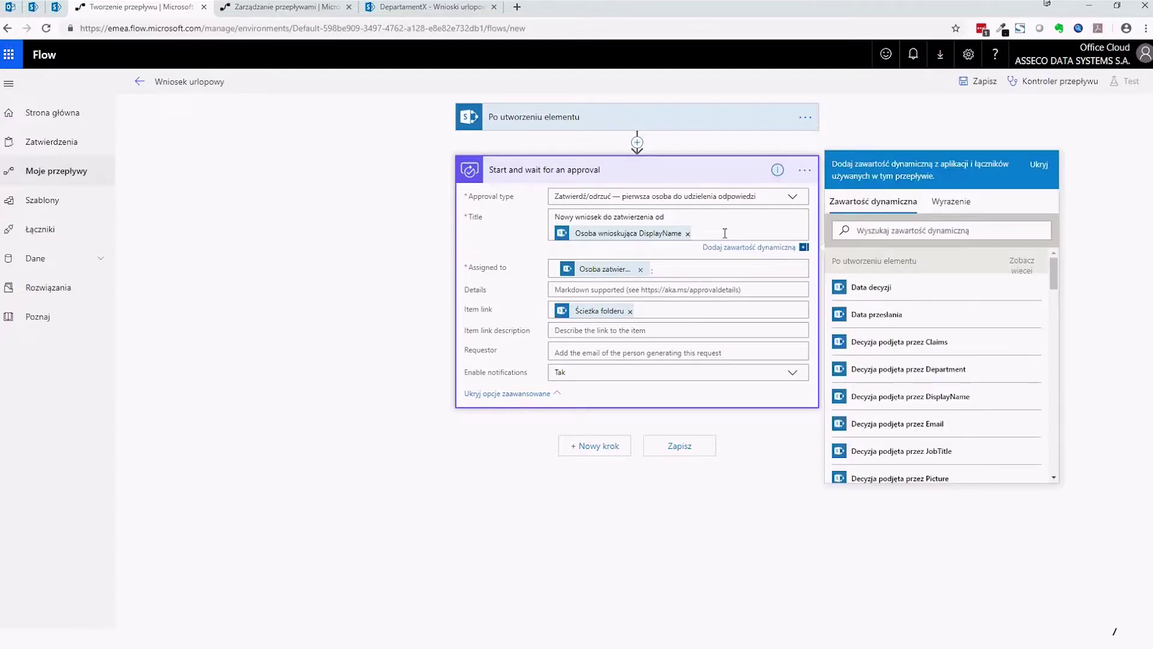
click(593, 346)
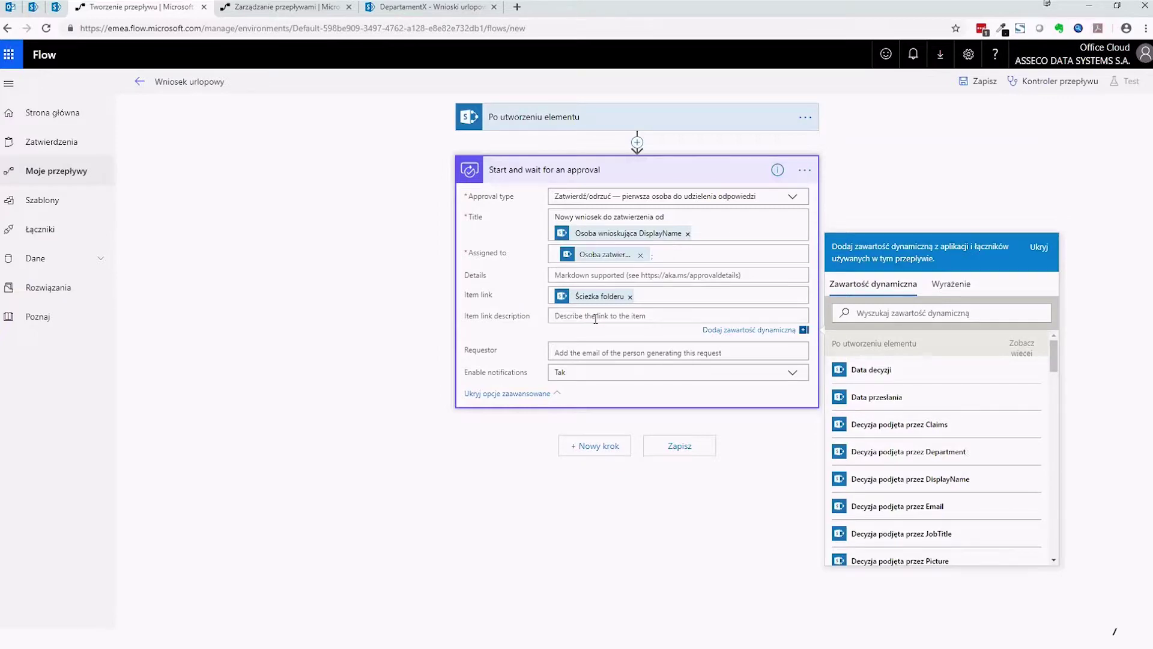
click(601, 278)
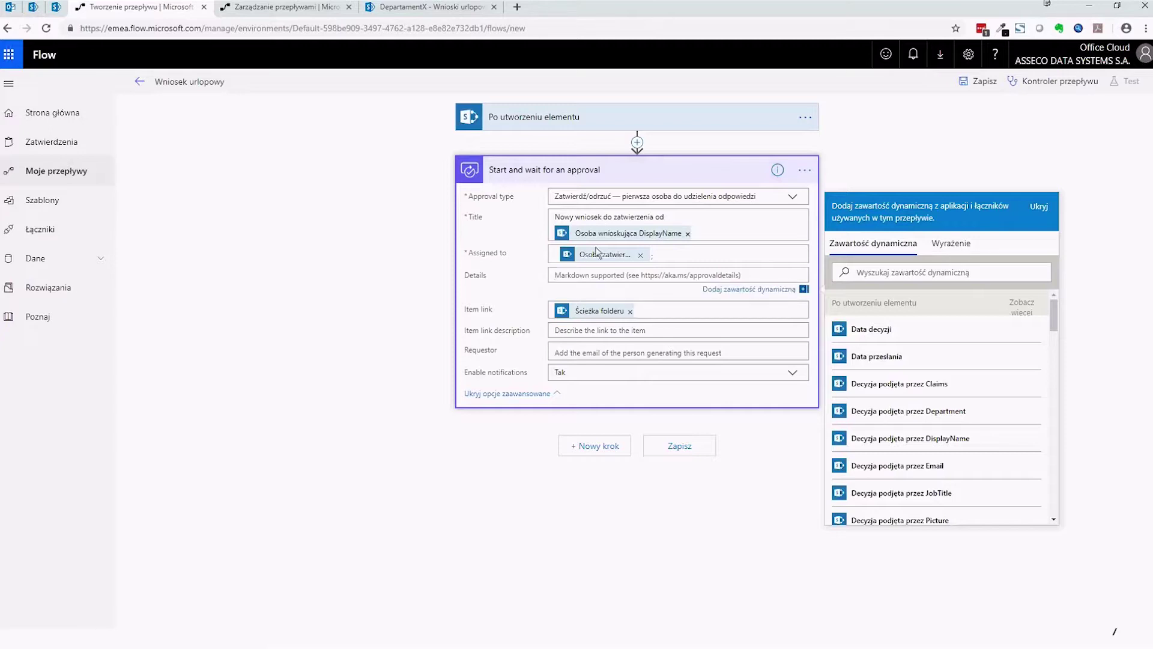
click(672, 256)
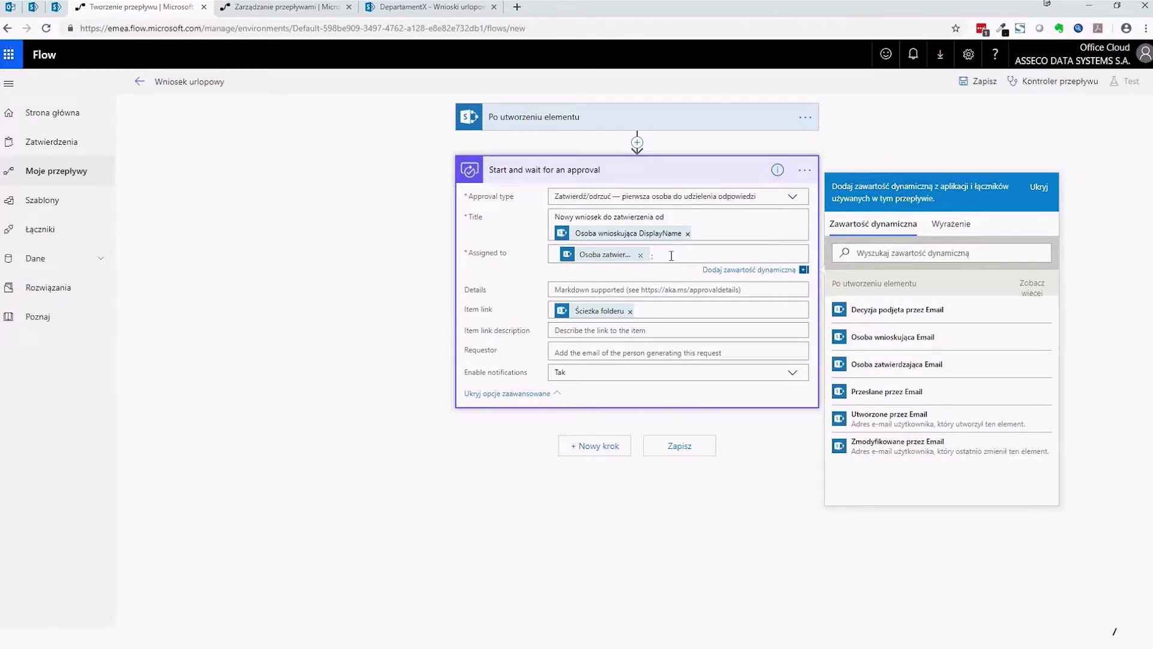
click(651, 286)
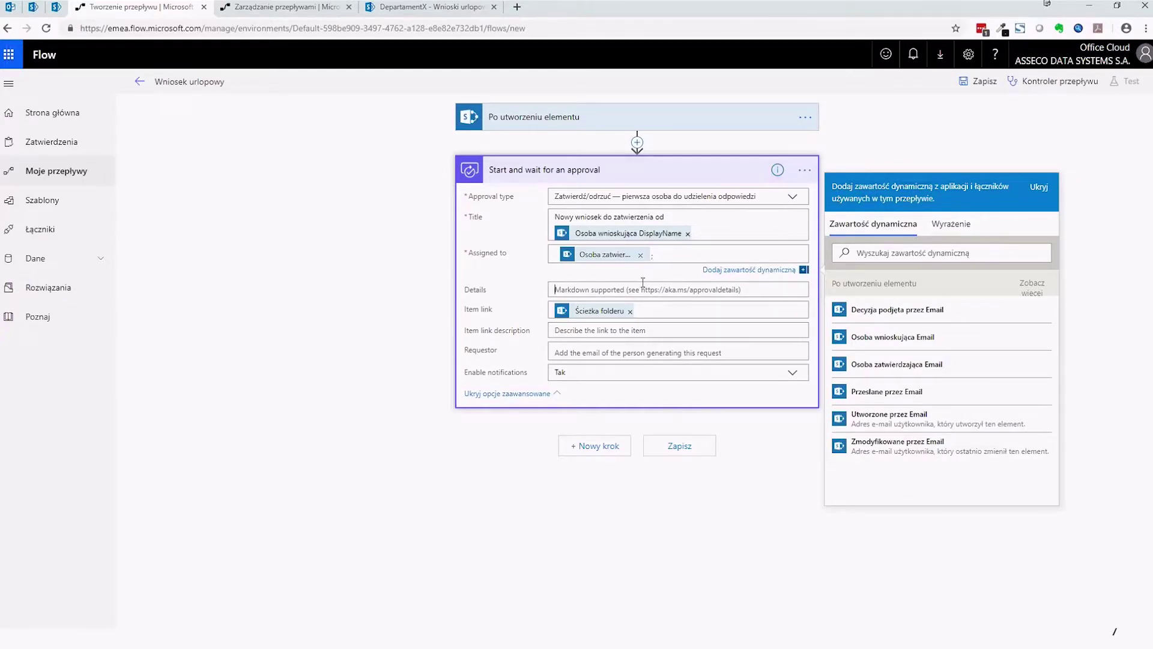
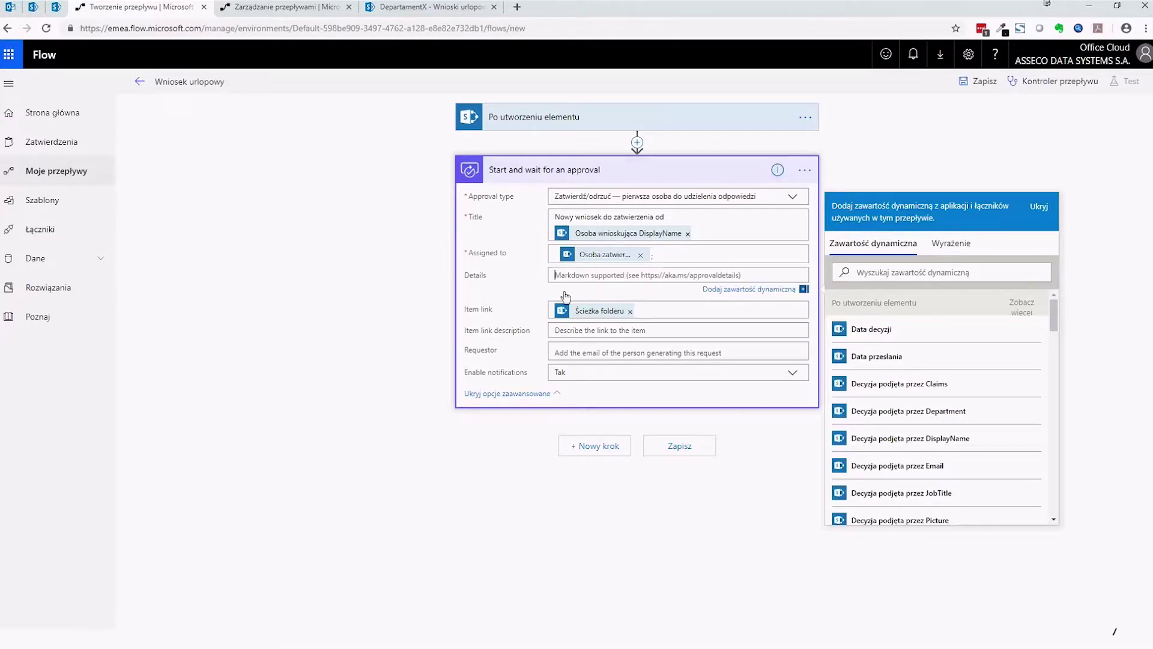
- Start the approval details with the label "Osoba wnioskująca:" followed by the dynamic content Osoba wnioskująca DisplayName
click(569, 278)
text(Oso)
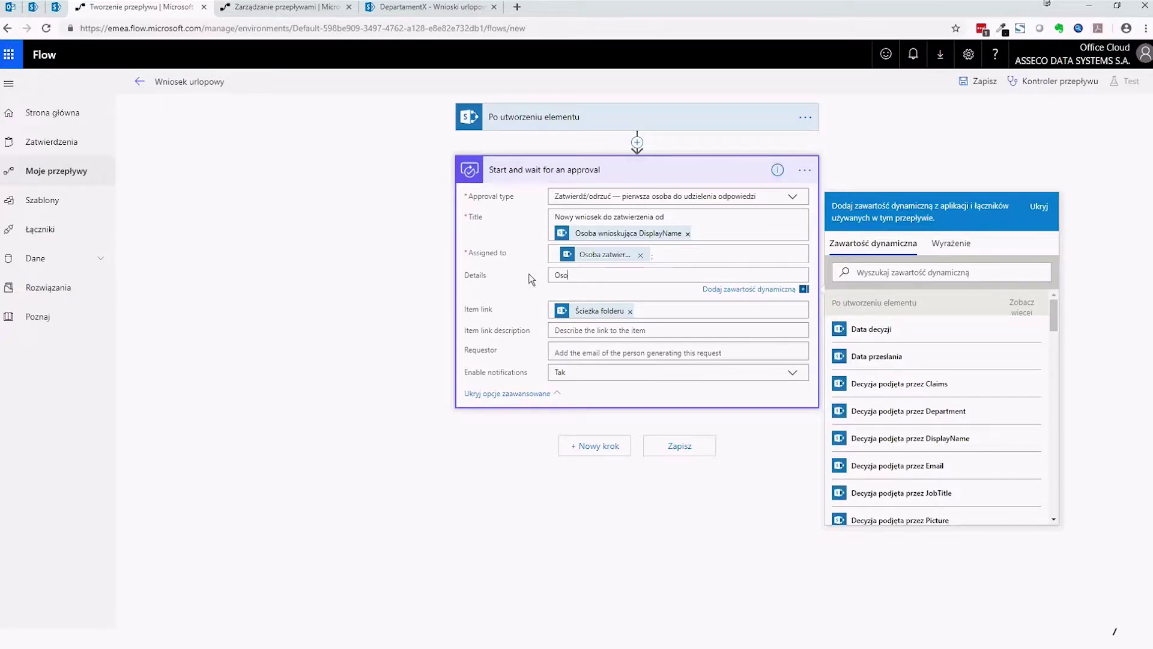
text(ba wnioskujaca:)
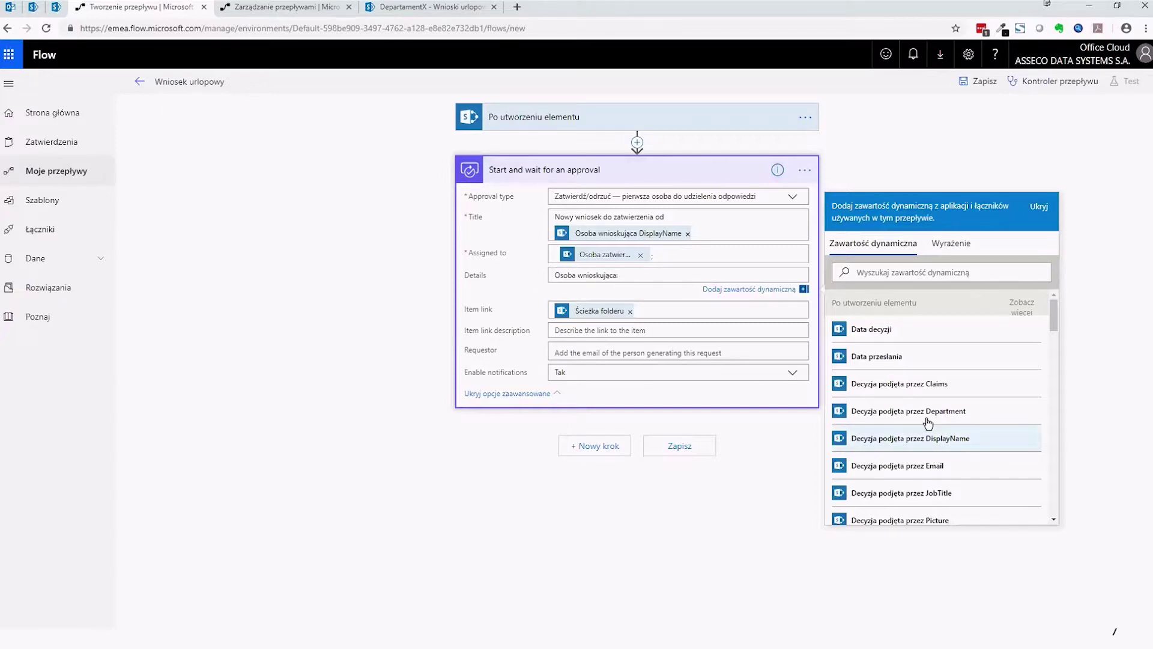
scroll(922, 451, down, 1)
scroll(922, 450, up, 2)
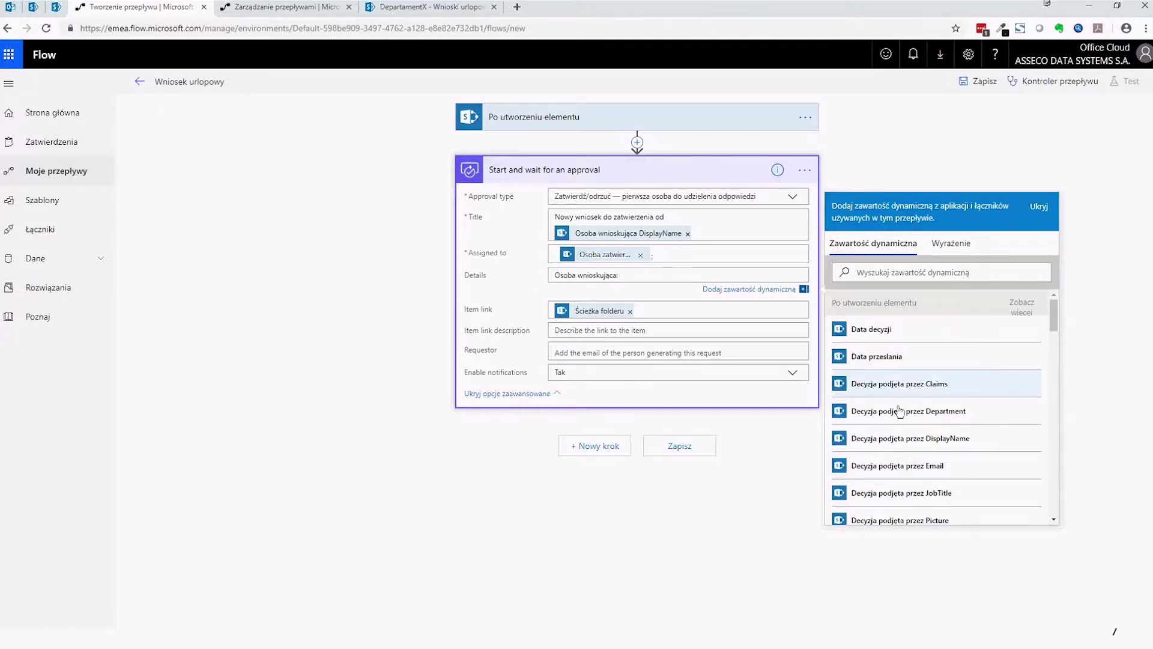
click(915, 270)
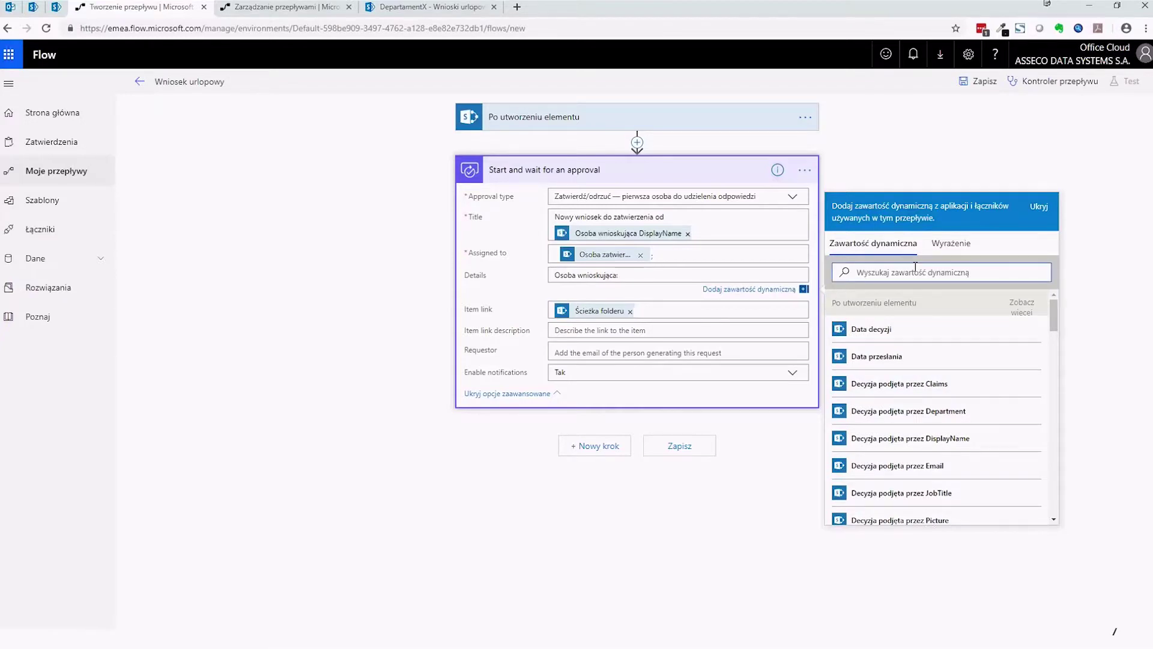
text(osoba wni)
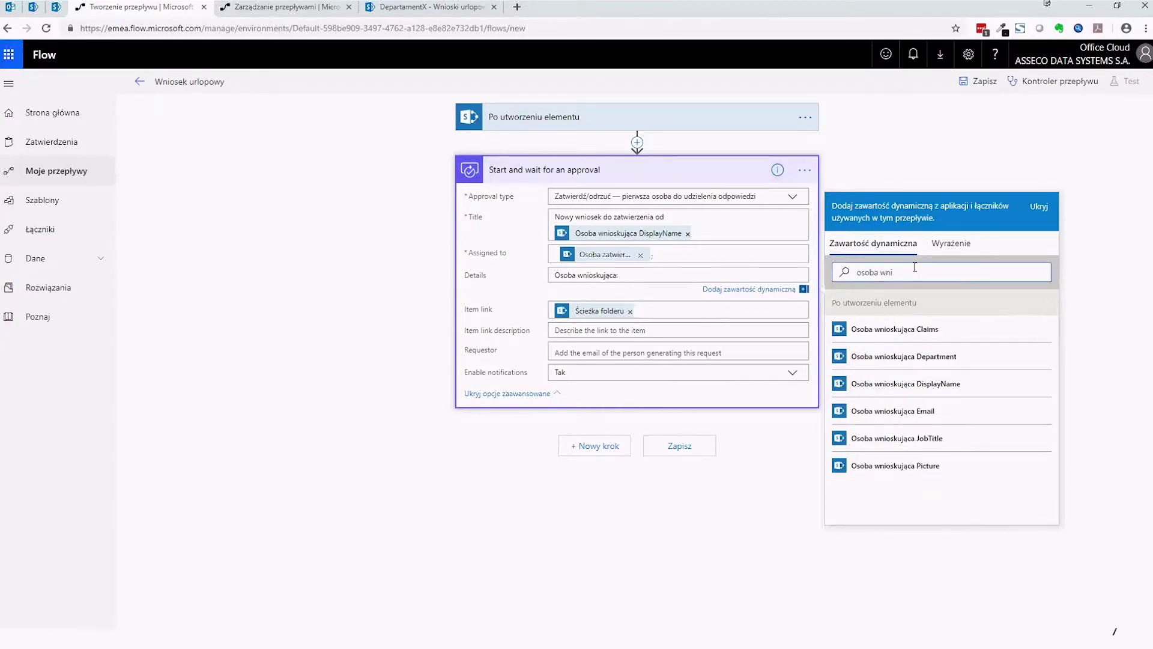
click(901, 384)
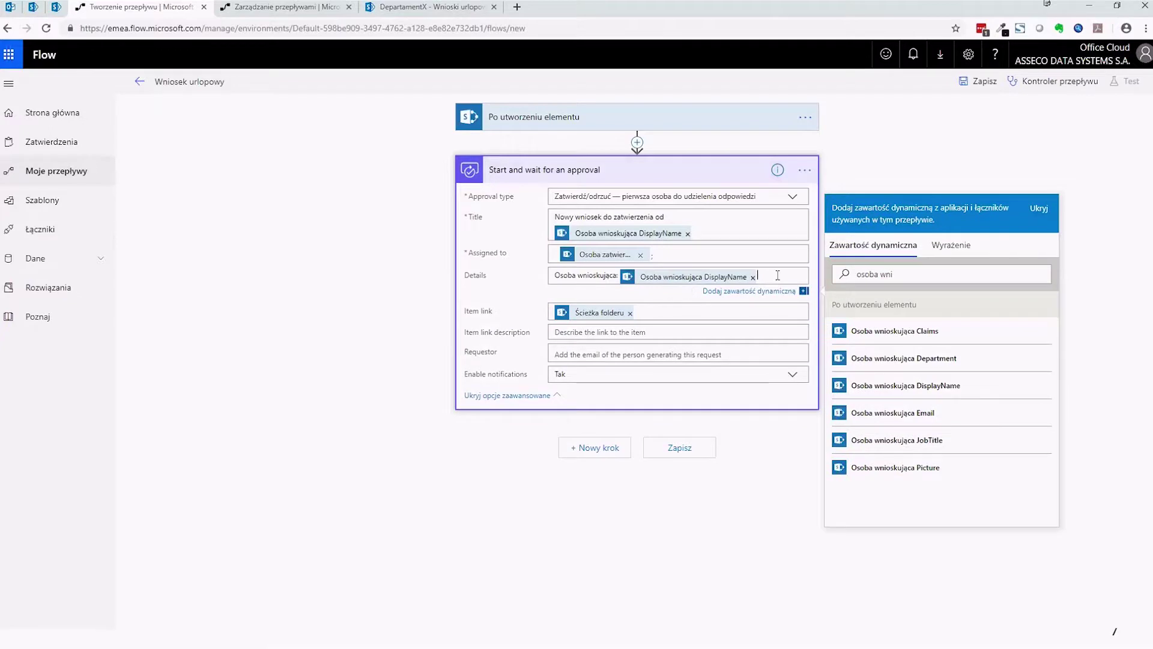
- Add a second details line labelled "Stanowisko:" with the dynamic content Stanowisko, checking the column name in the SharePoint list
key(Return)
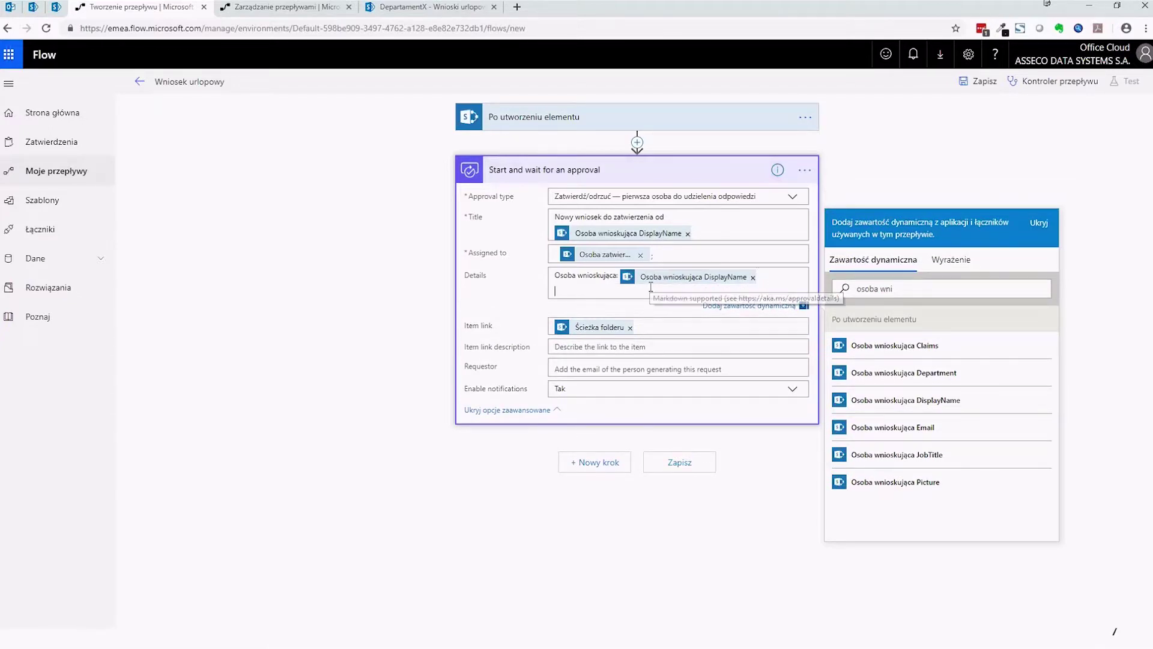
text(Statnio)
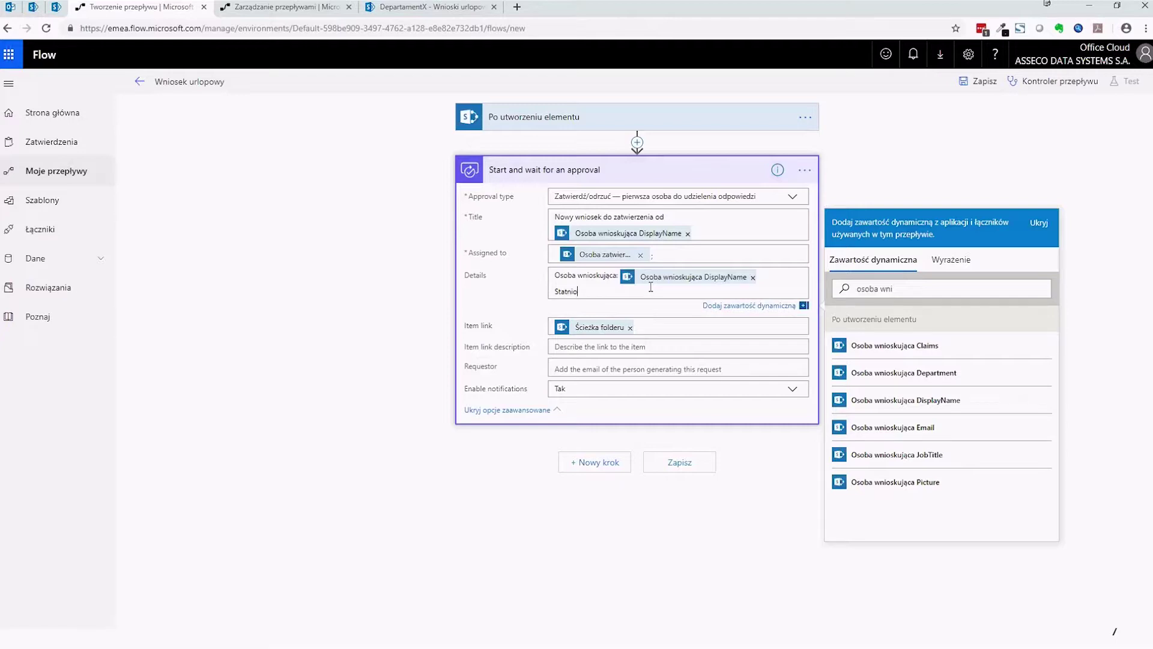
key(BackSpace)
key(BackSpace)
key(BackSpace)
key(BackSpace)
text(nowisko:)
click(430, 6)
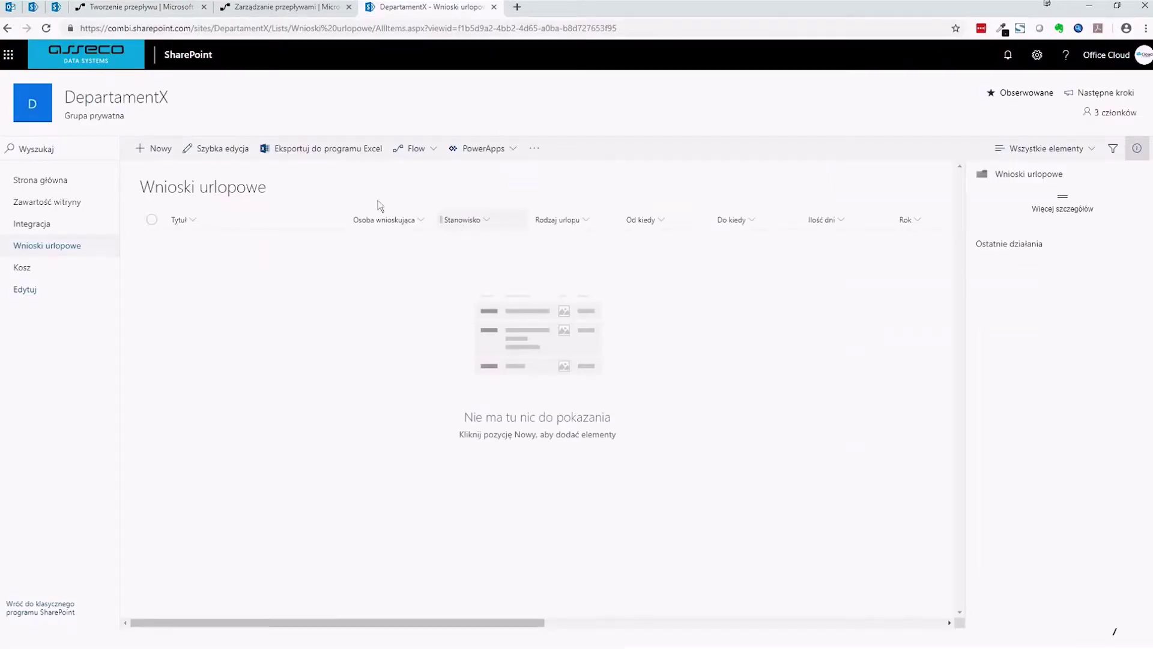
click(164, 8)
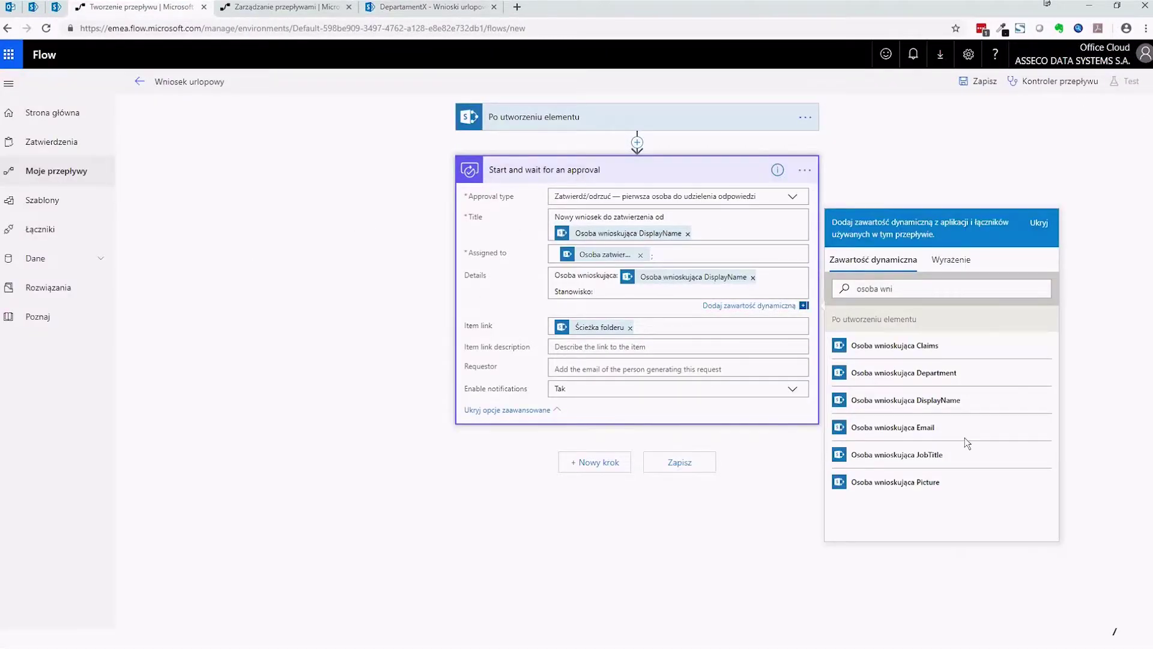
triple_click(882, 288)
text(Statnowis)
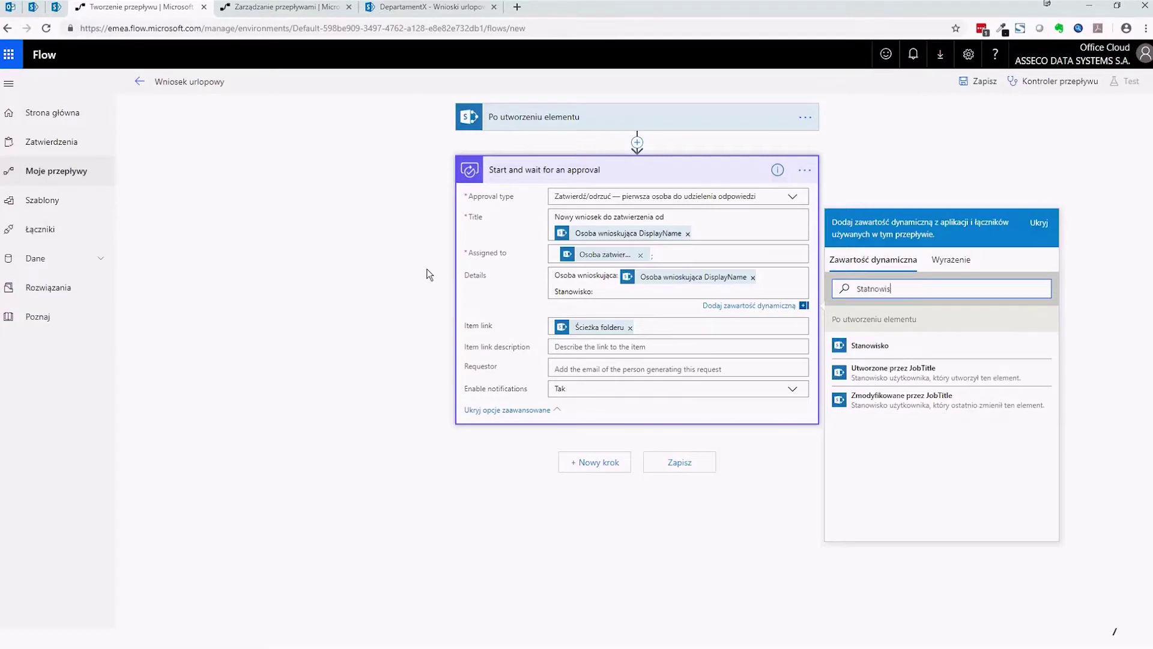
text(ko)
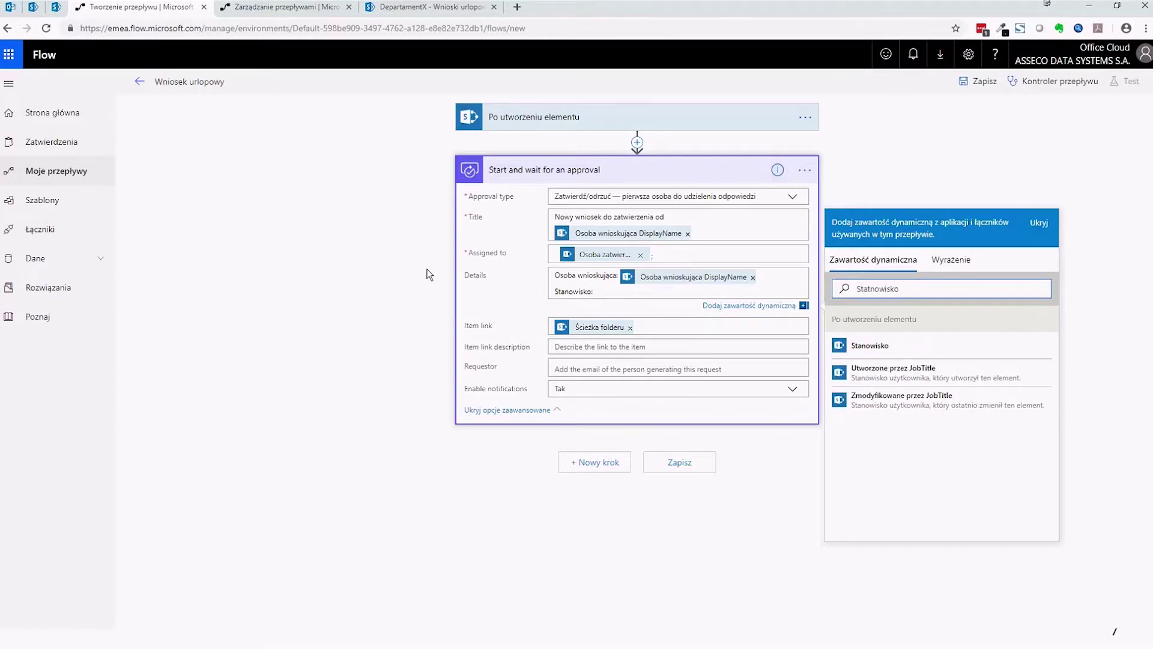
click(894, 347)
- Add a details line labelled "Rodzaj urlopu:" with the dynamic content Rodzaj urlopu Value, checking the column name in the SharePoint list
key(Return)
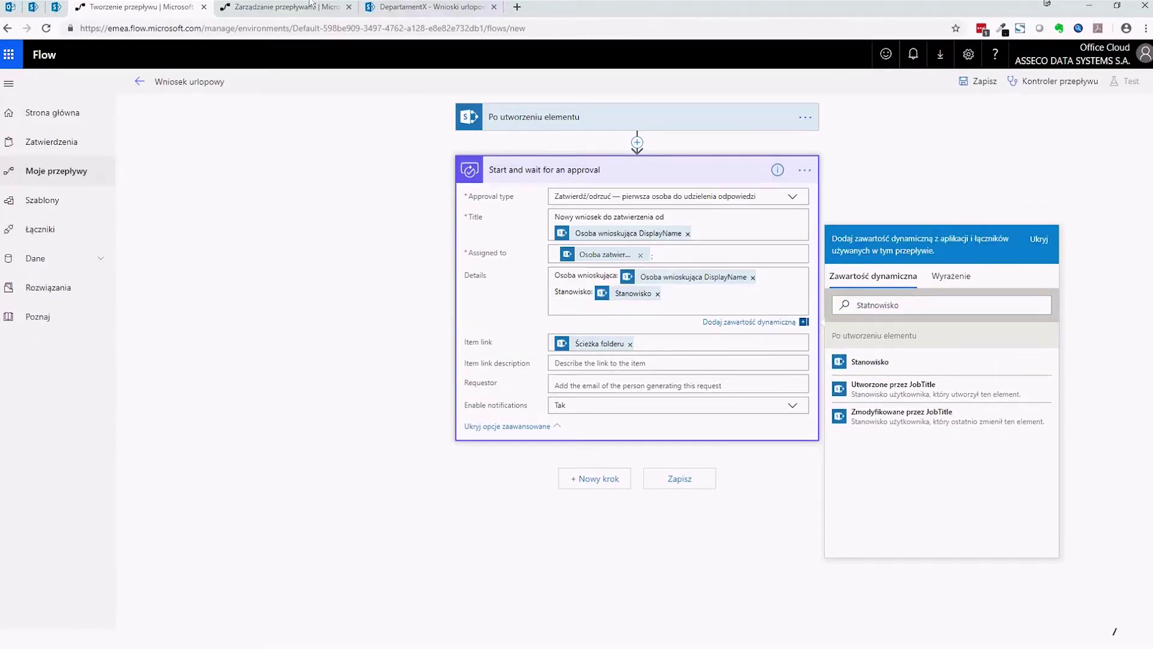
click(420, 7)
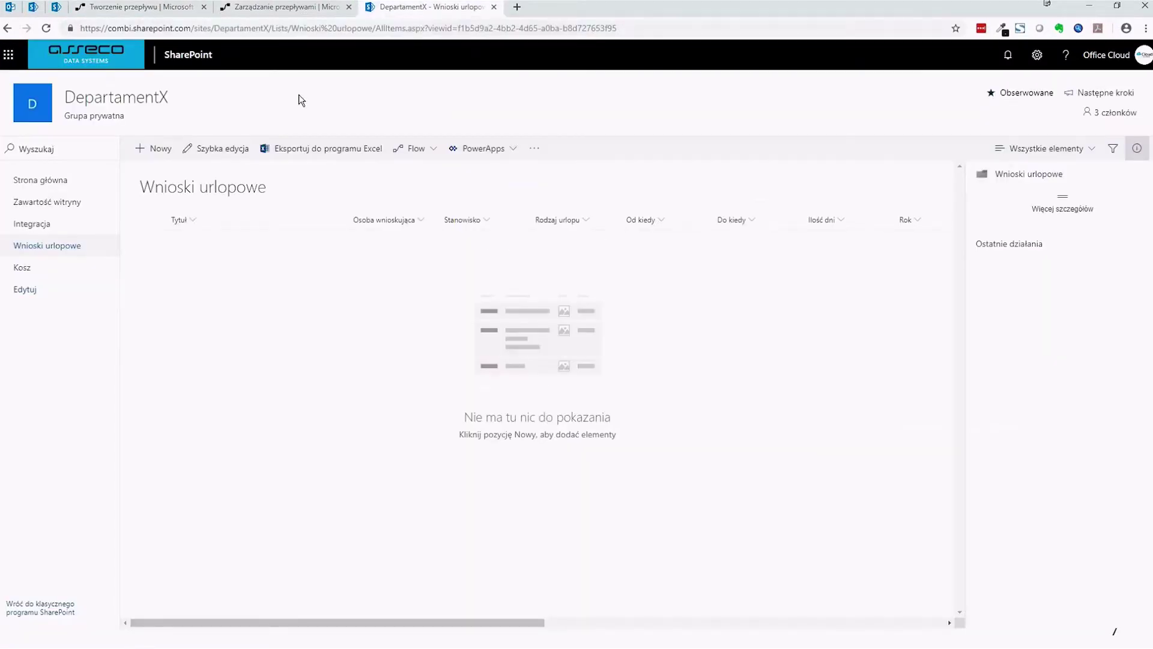
click(148, 7)
text(Rodzaj ur)
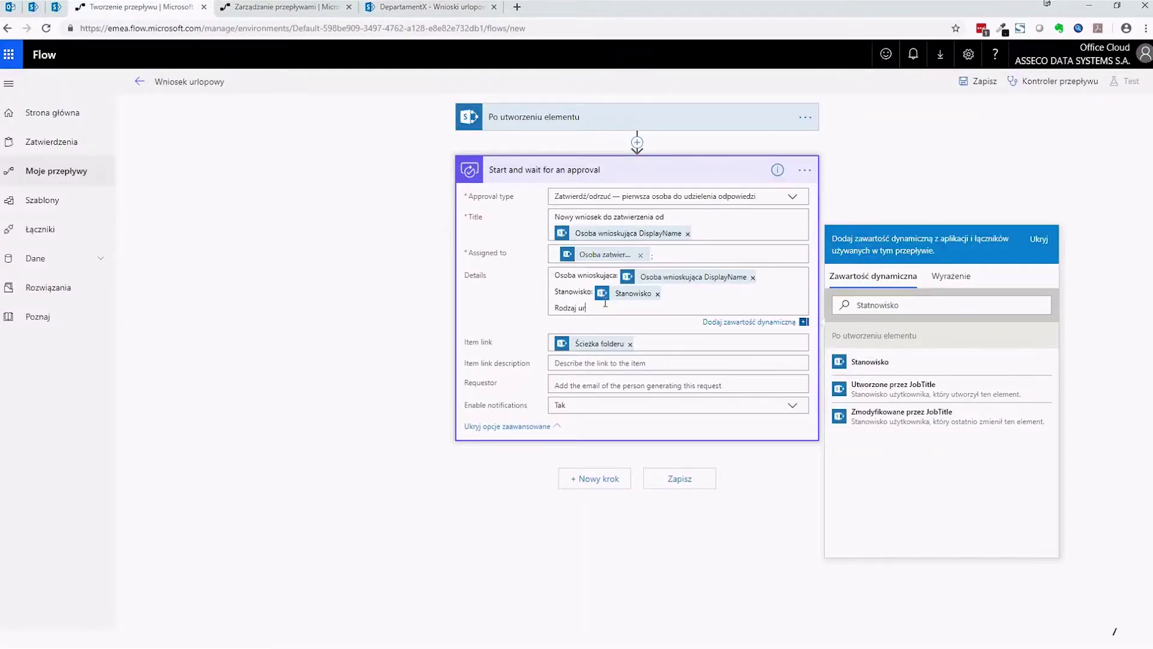
text(lopu:)
click(645, 304)
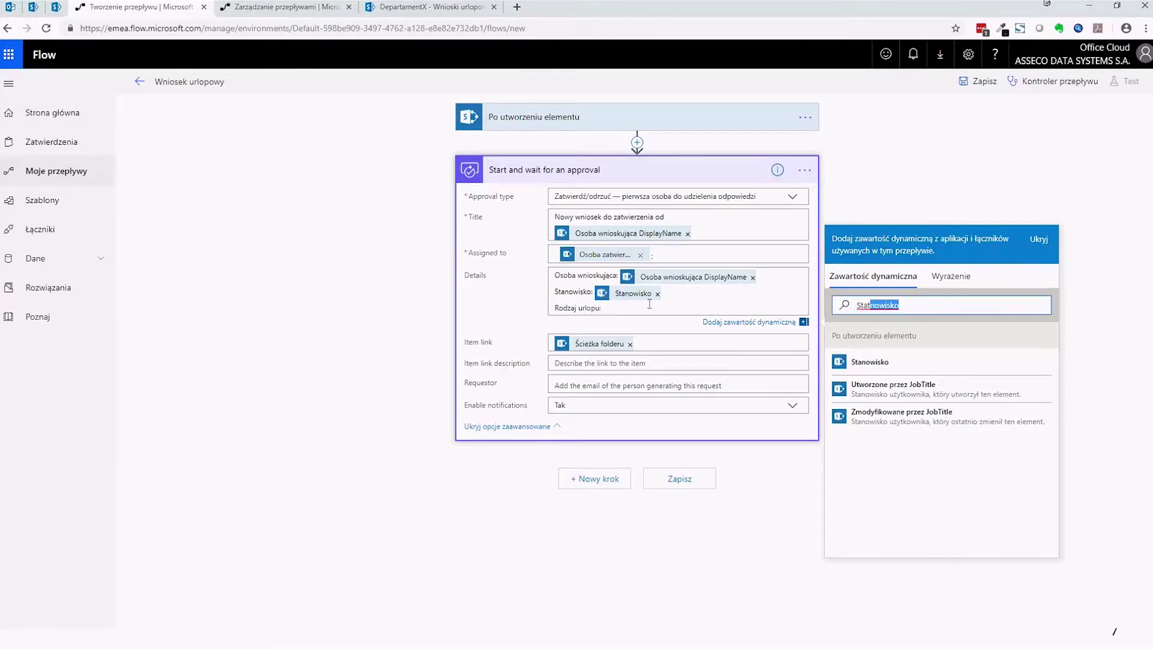
text(Rodzja)
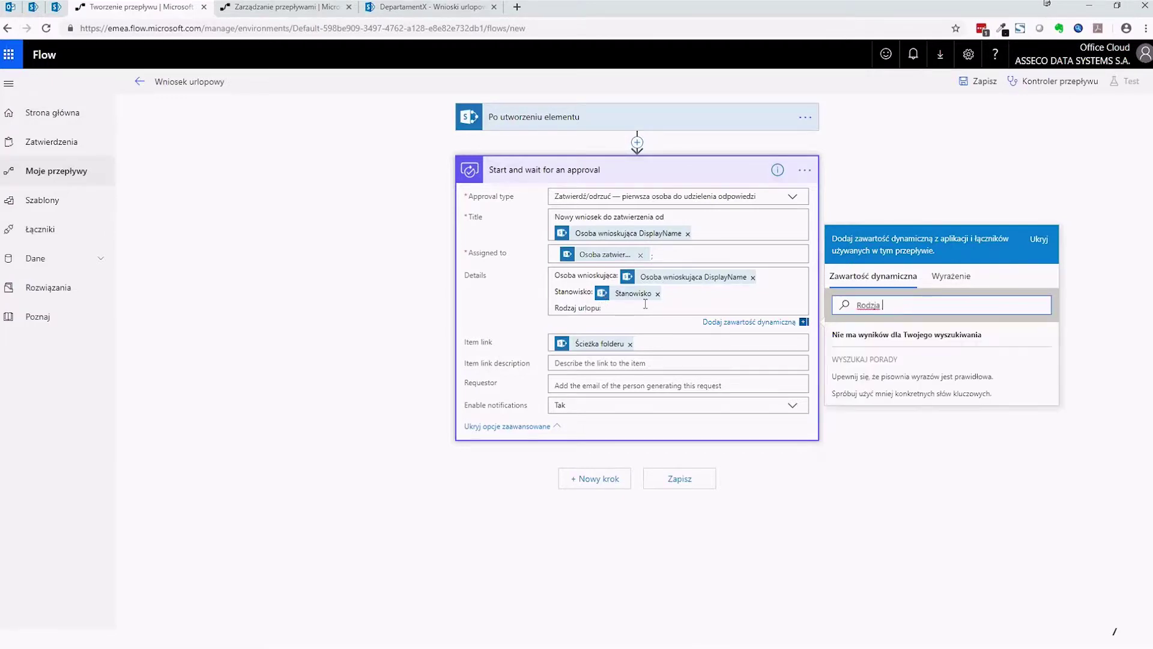
key(BackSpace)
key(BackSpace)
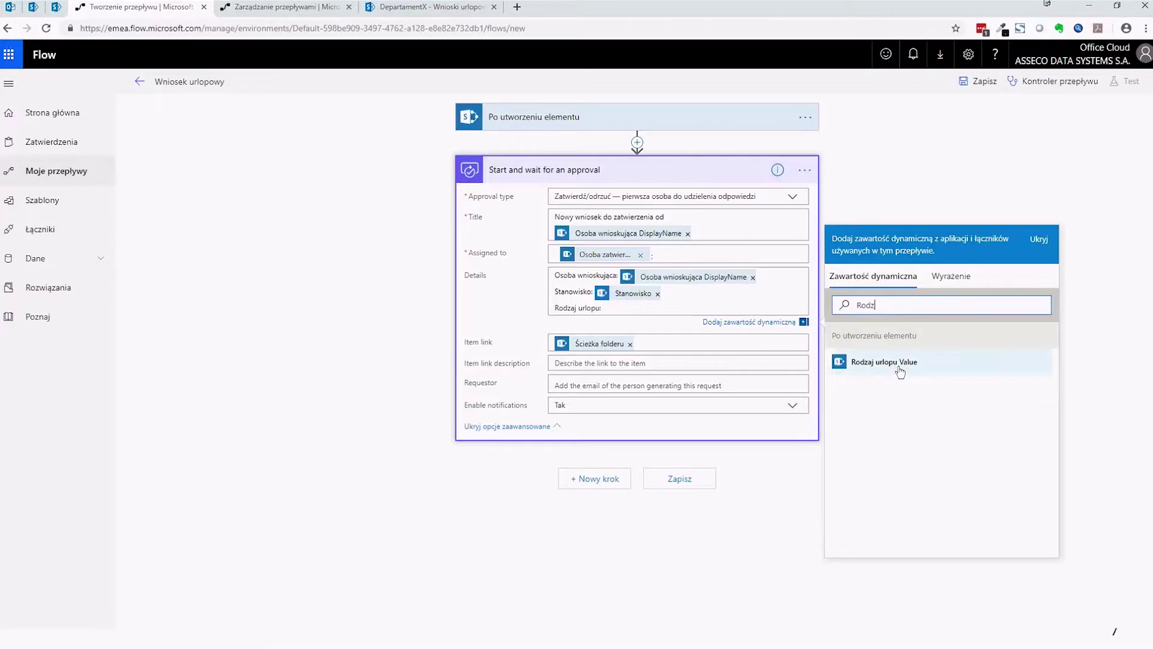
click(899, 365)
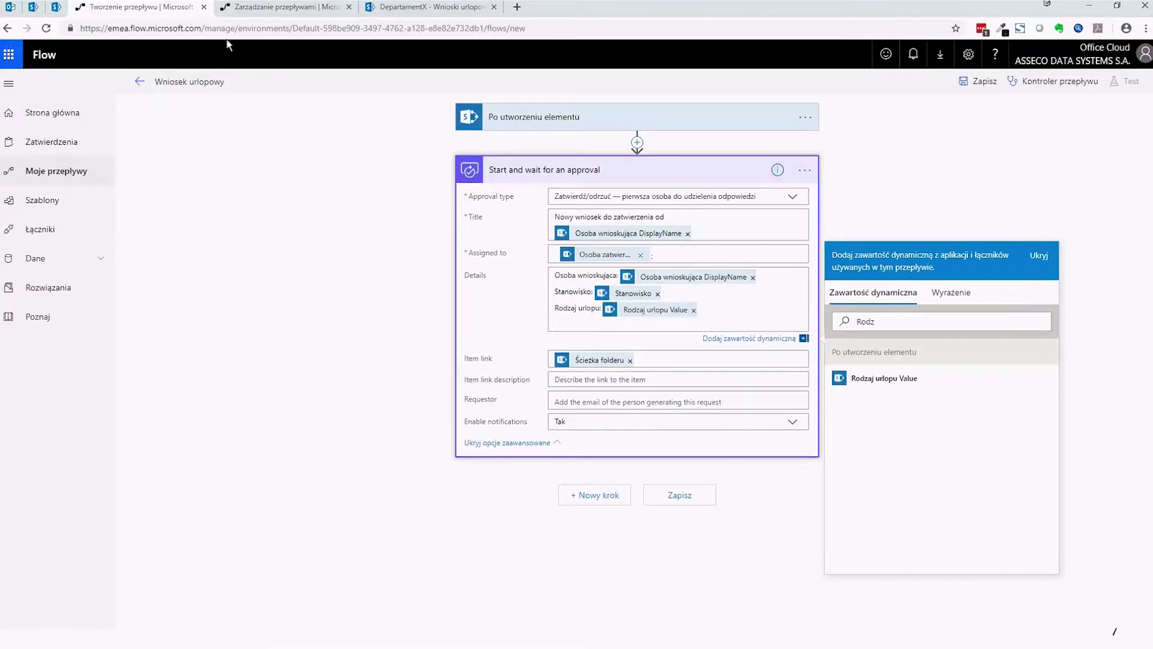
- Check the date columns in the SharePoint list and add the labels "Od kiedy:" and "Do kiedy:" on separate lines of the approval details
click(397, 7)
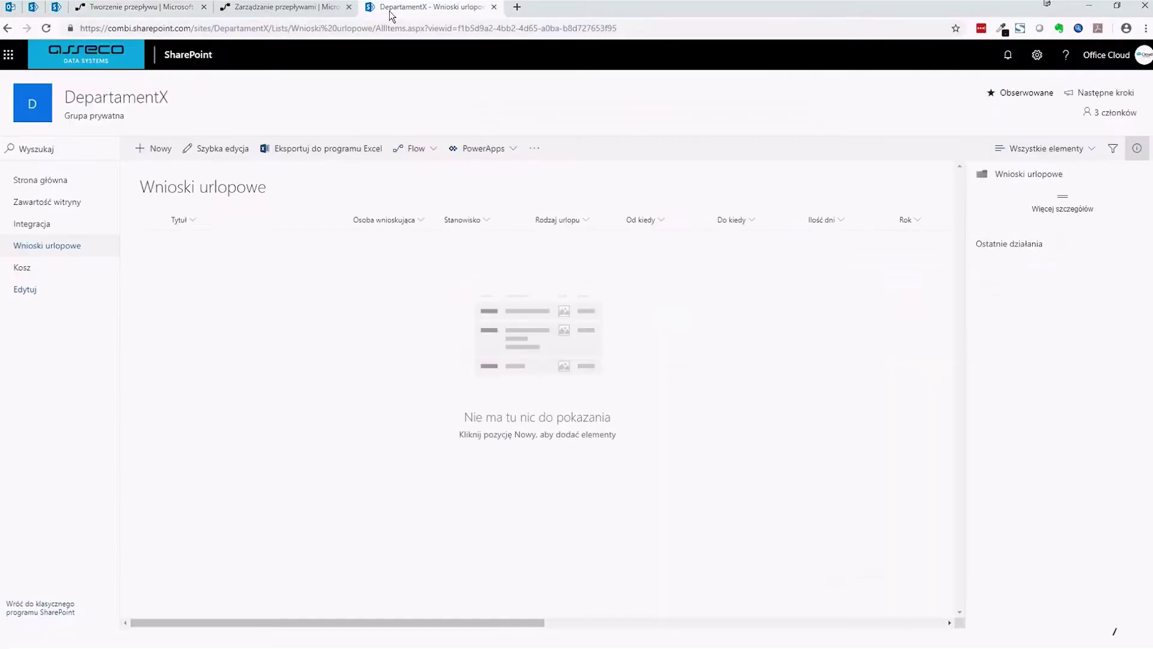
click(240, 8)
click(165, 8)
click(413, 9)
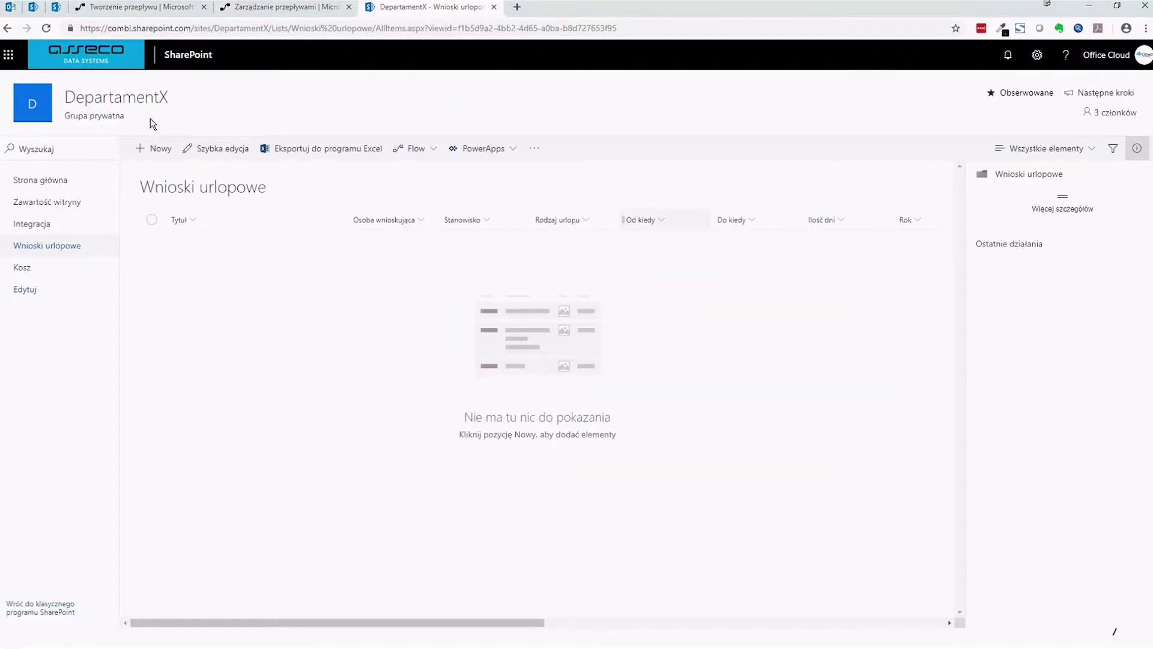
click(168, 8)
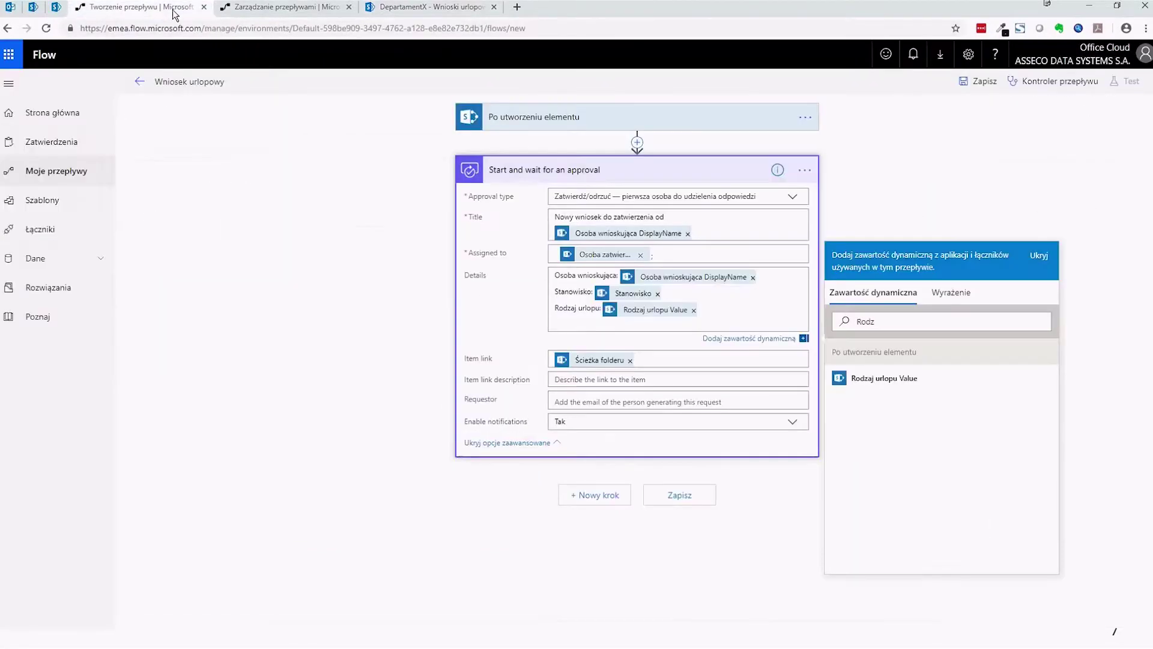
text(Od kiedy do kiedy:)
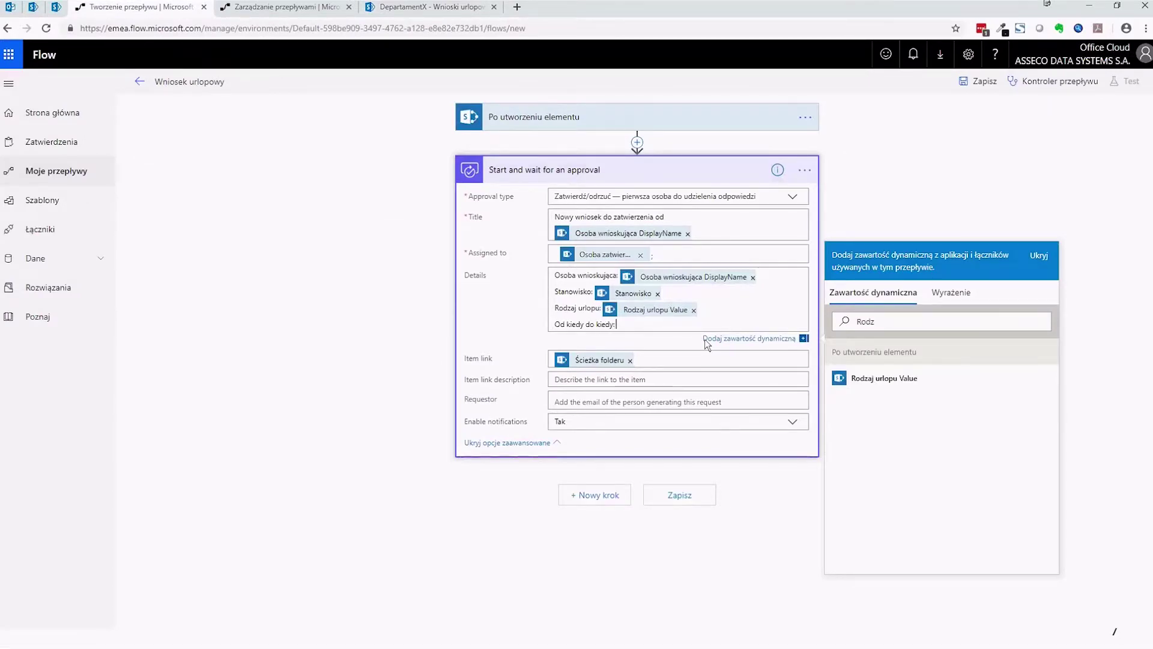
click(585, 324)
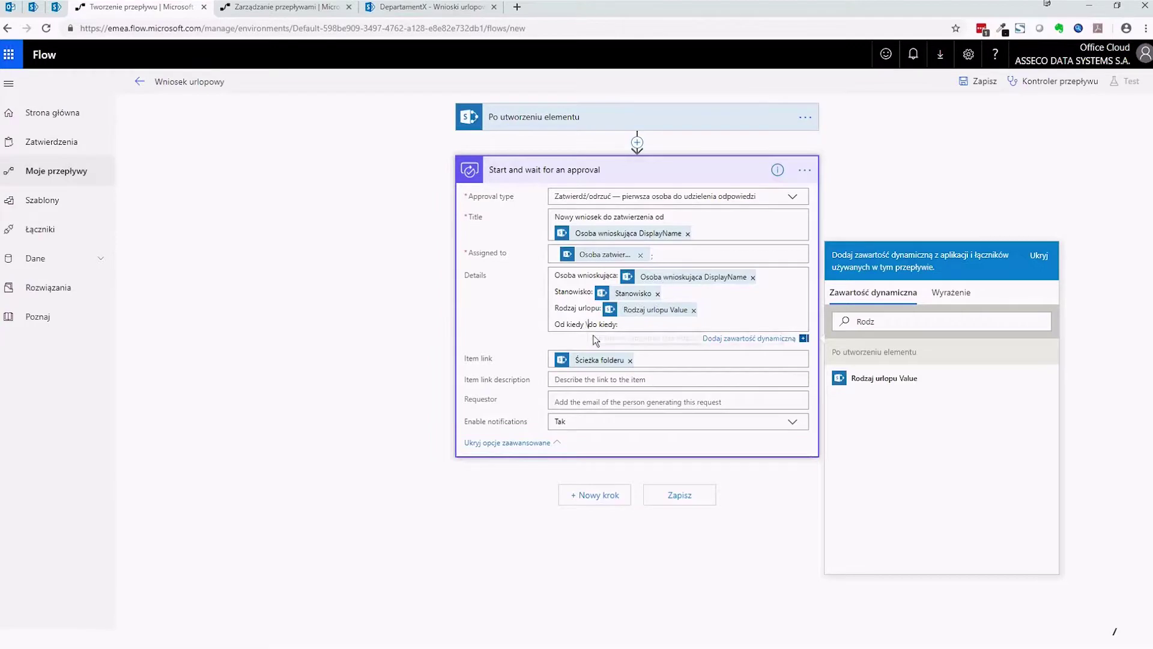
key(Return)
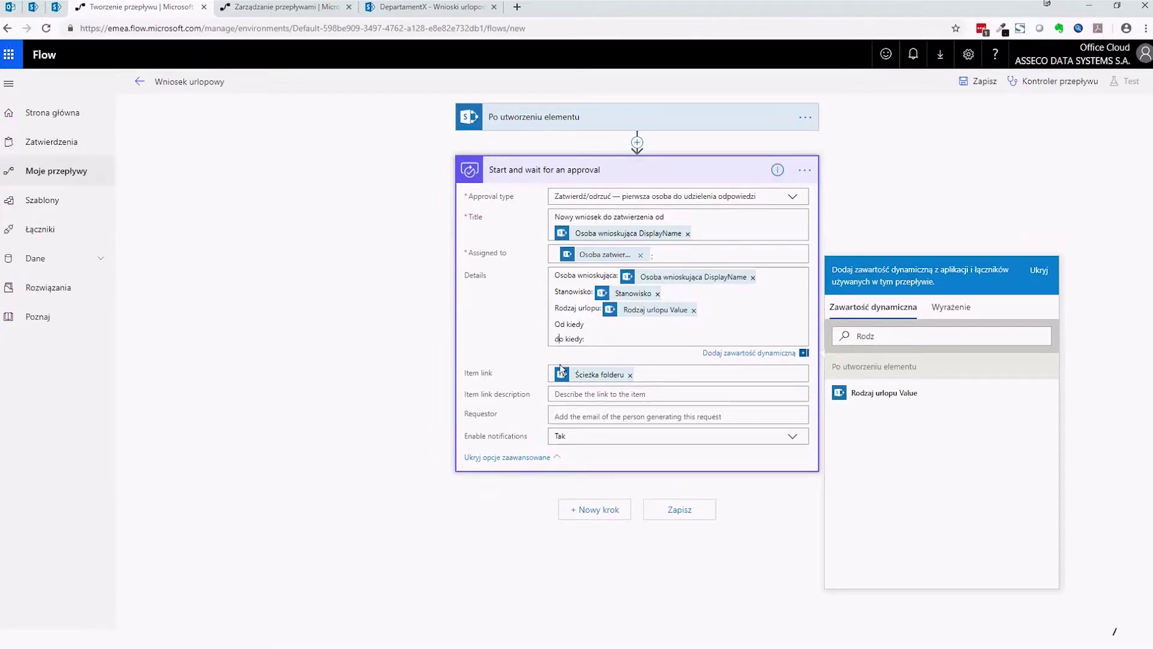
key(Delete)
text(D)
click(740, 328)
text(:)
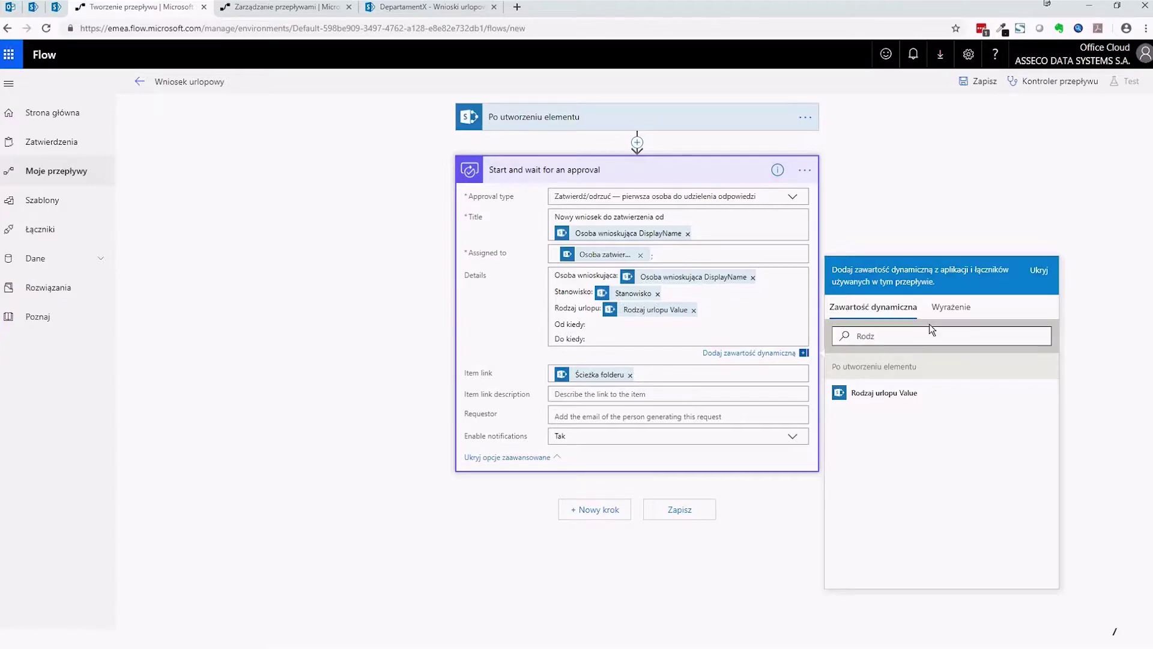
- Insert the dynamic contents Od kiedy and Do kiedy after their matching labels in the approval details
drag(928, 334, 829, 332)
text(Od kiedy)
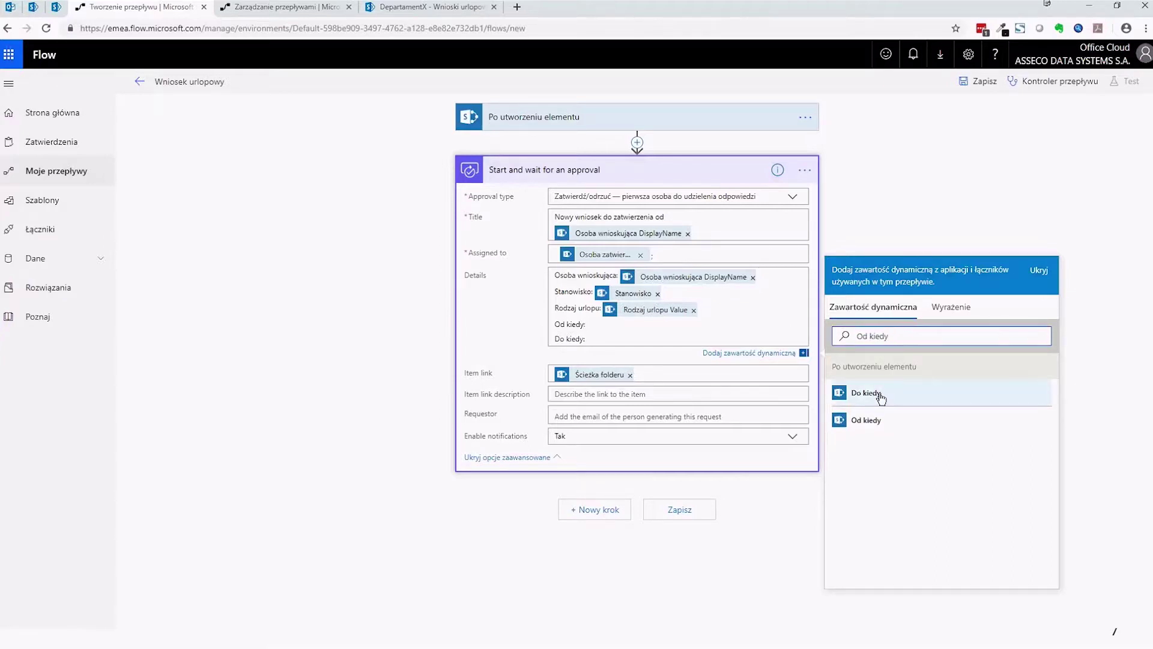
click(889, 422)
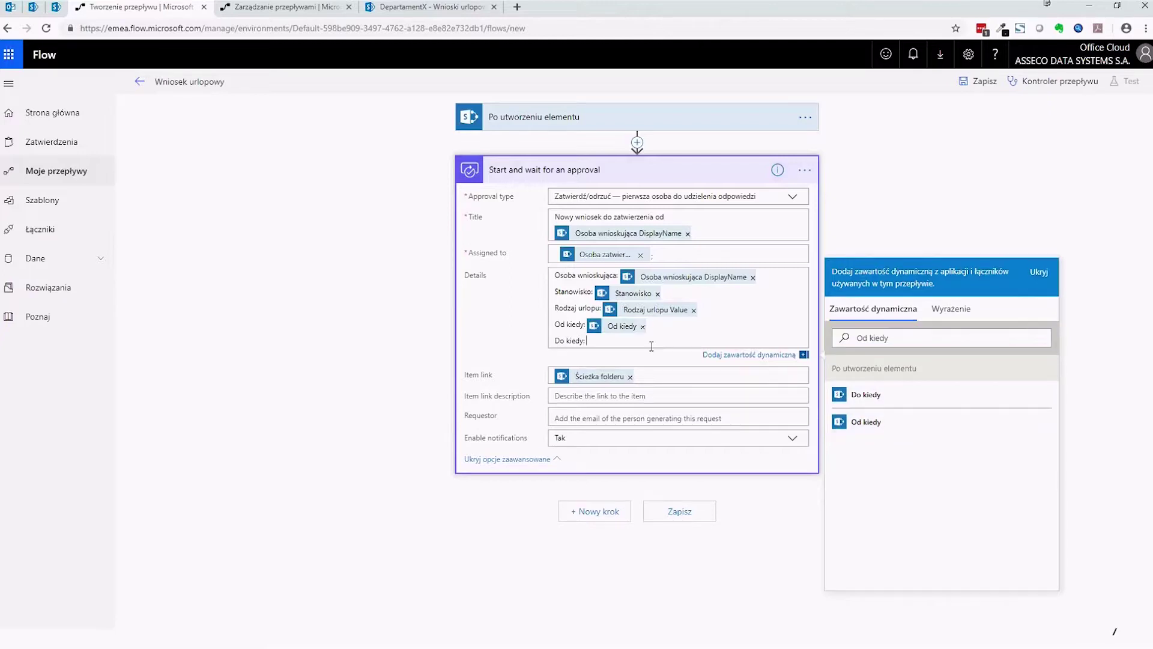
click(993, 394)
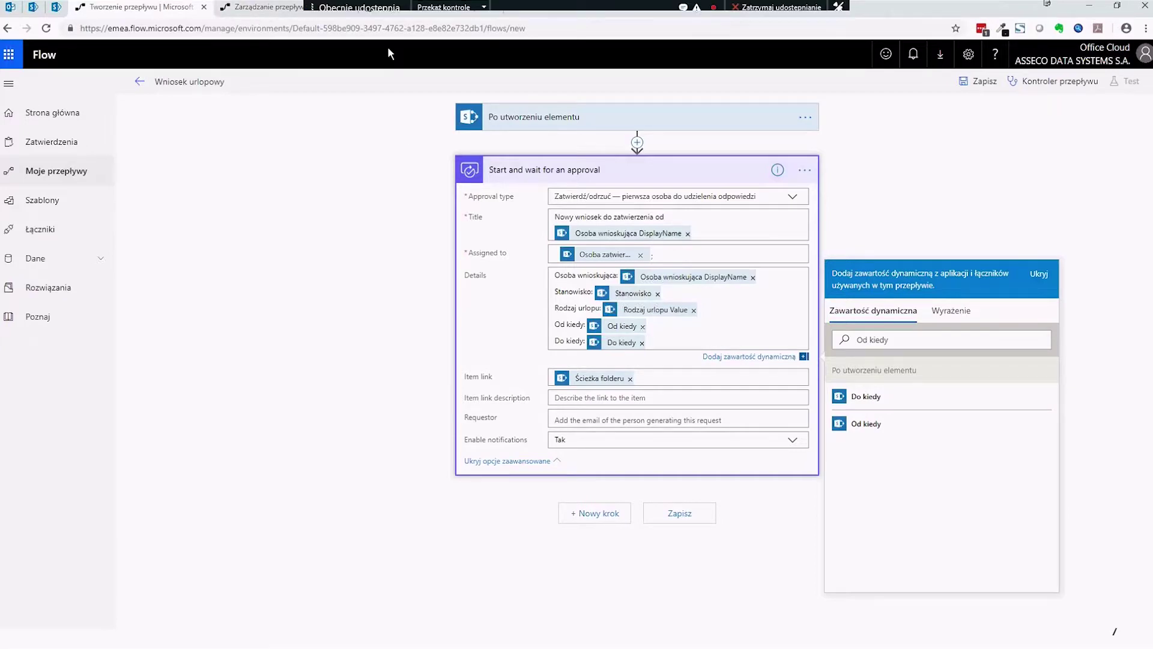
- Check the remaining columns in the SharePoint list and add the labels "Ilość dni:" and "Rok:" on new lines of the approval details
click(428, 7)
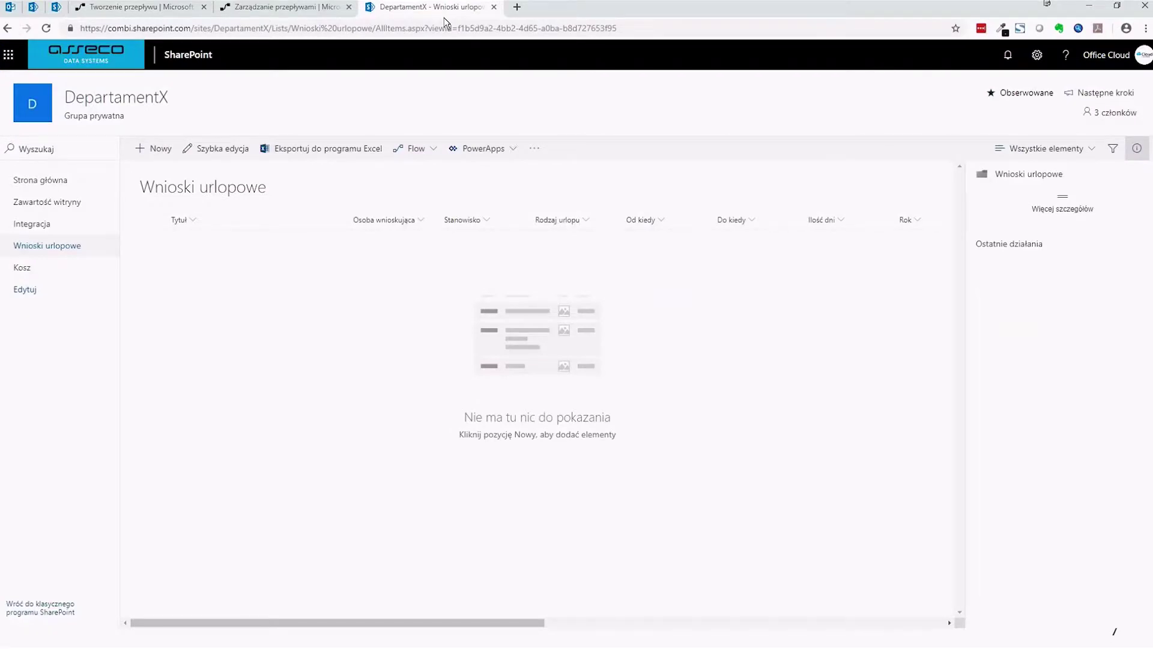
drag(495, 622, 462, 626)
click(150, 12)
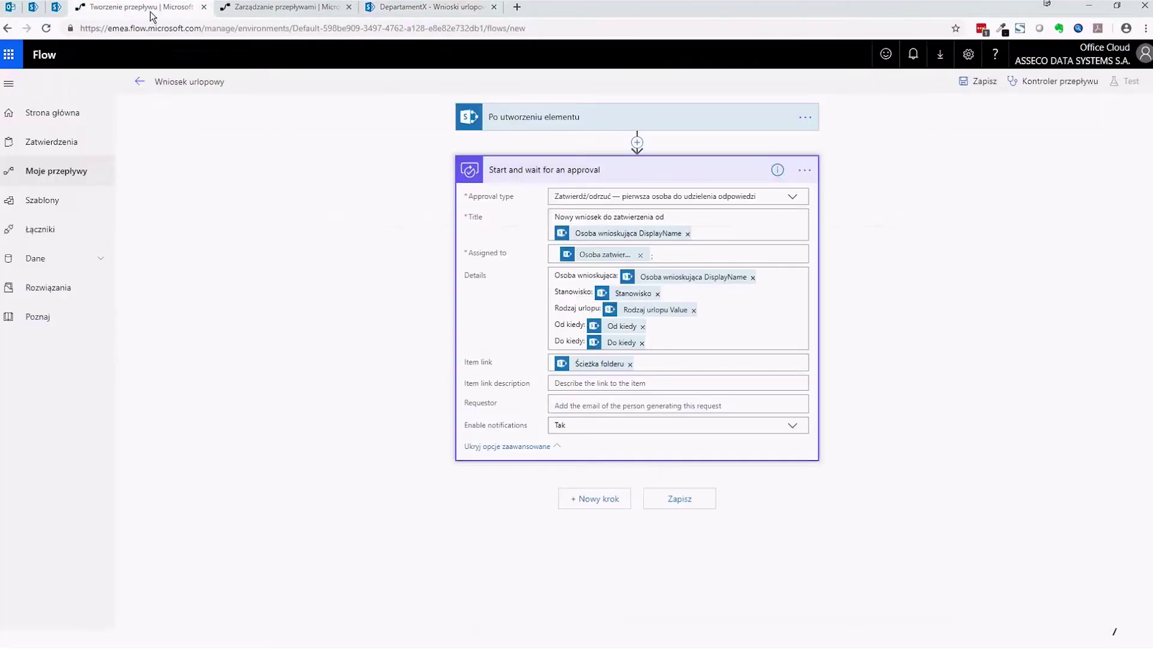
click(686, 346)
text(Ilość dni)
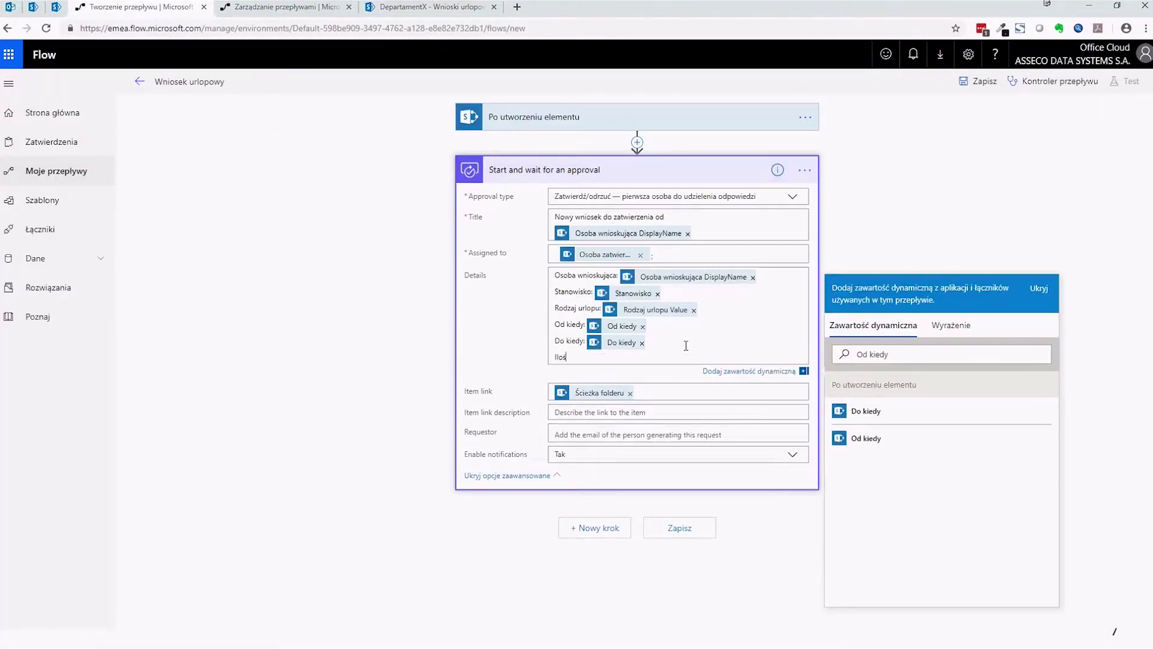
text(:)
key(Return)
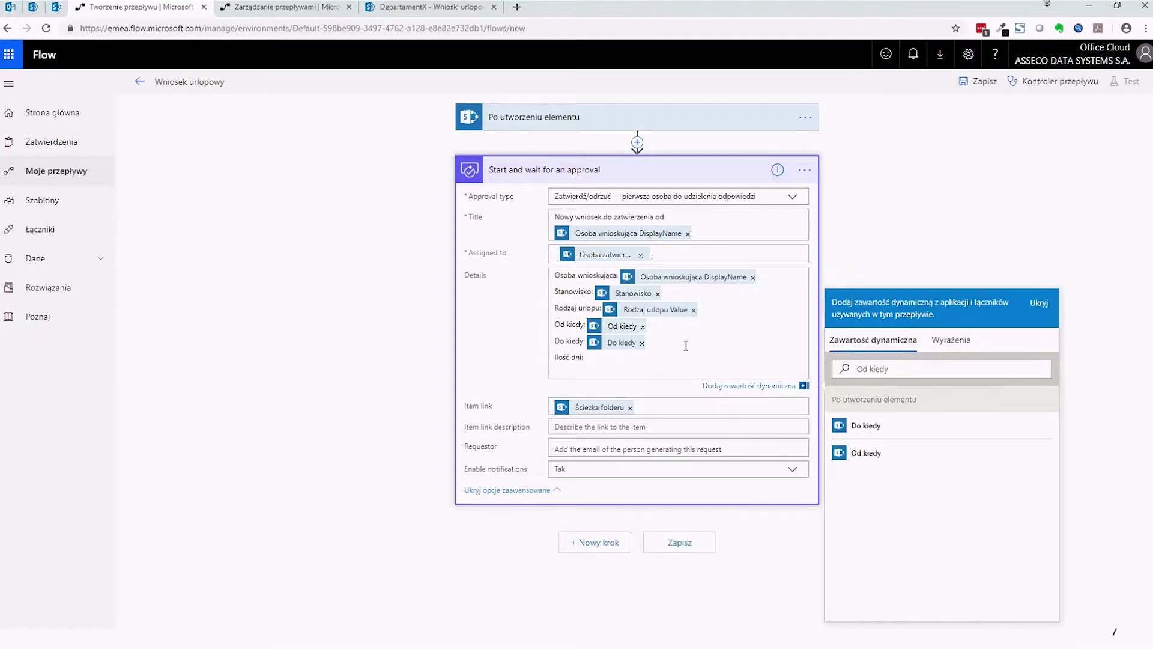
text(Rok:)
- Insert the dynamic content Ilość dni after its label, finding it in the trigger's full list of fields
click(680, 357)
text(Iloś)
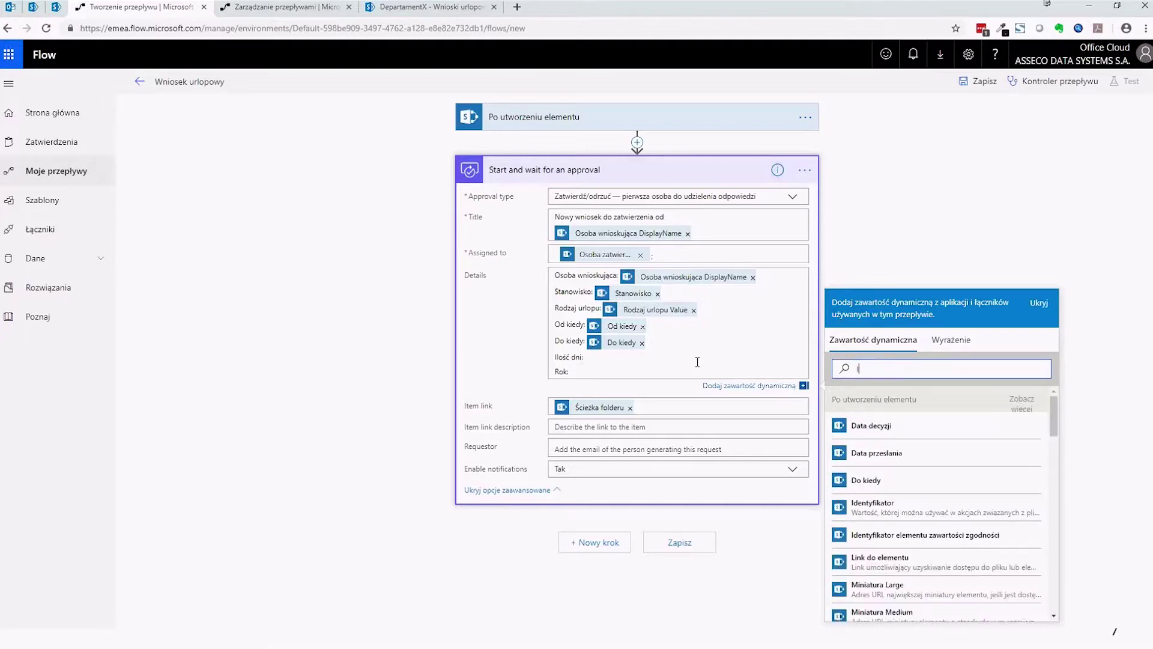
key(BackSpace)
key(BackSpace)
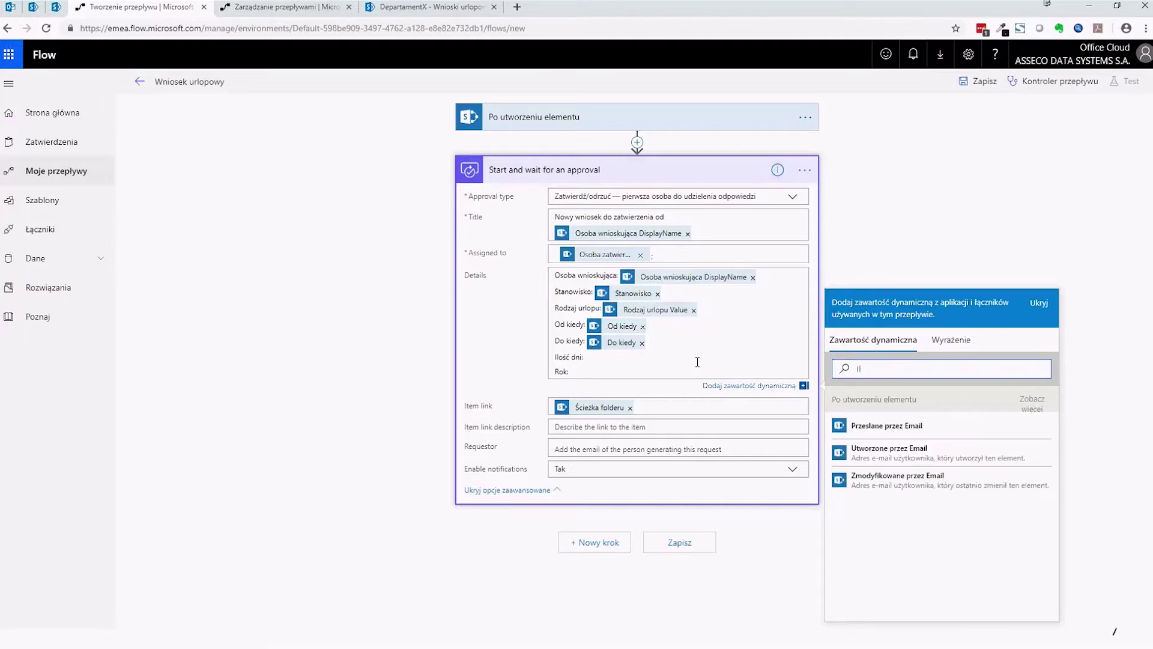
key(BackSpace)
key(BackSpace)
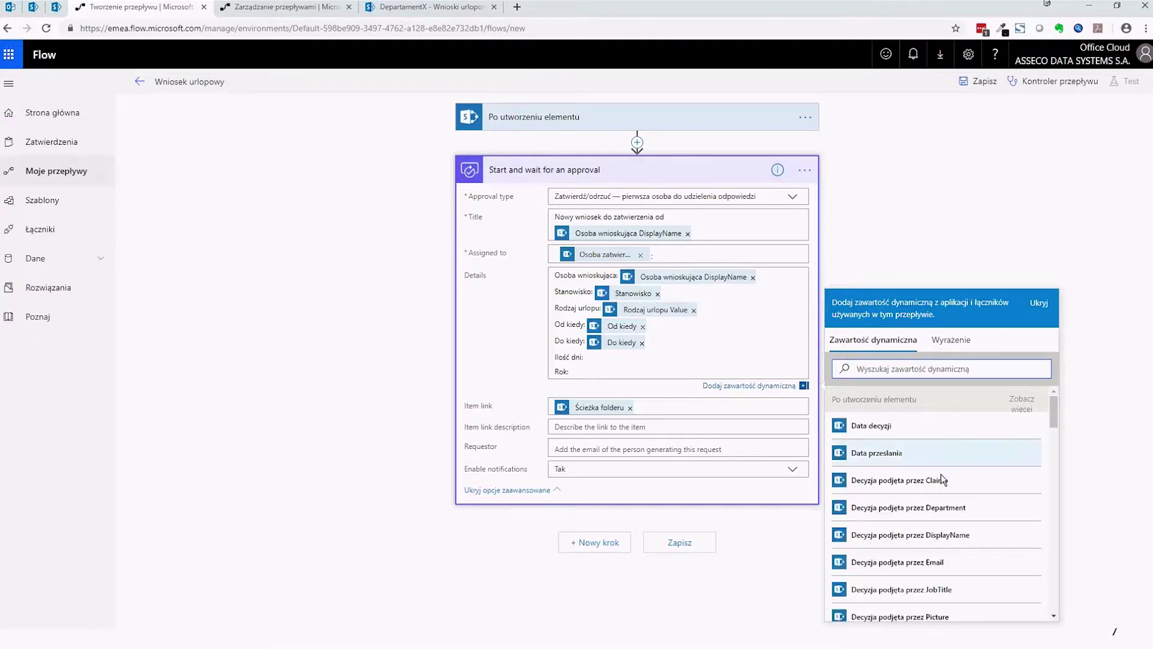
scroll(941, 489, down, 3)
scroll(942, 489, down, 6)
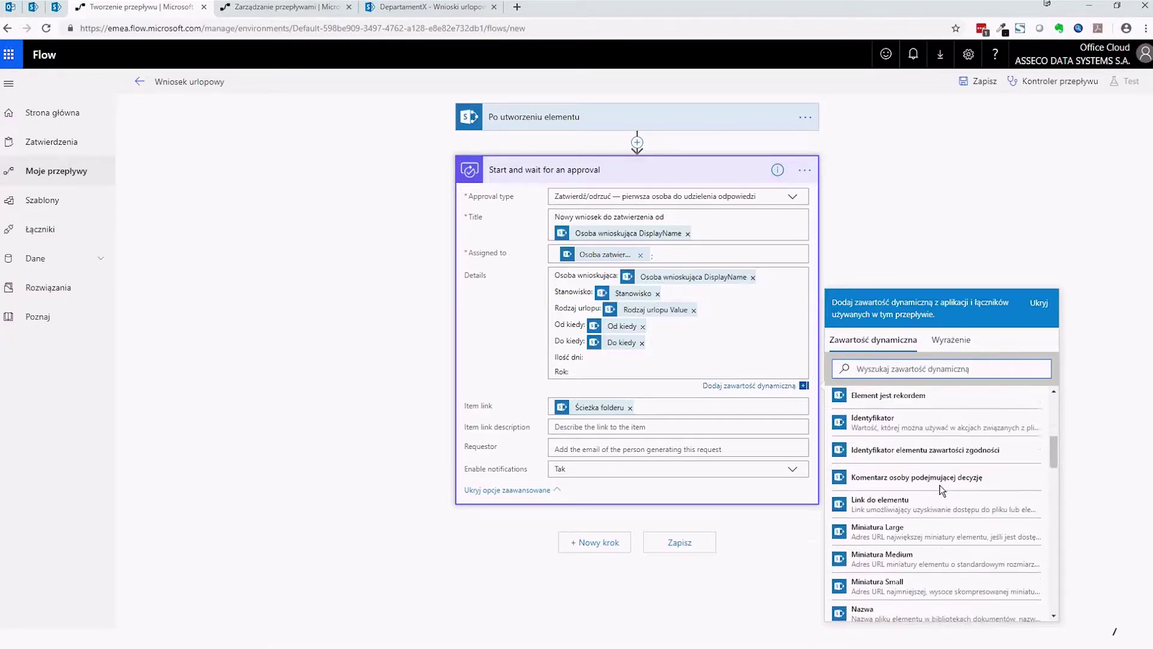
scroll(942, 490, up, 9)
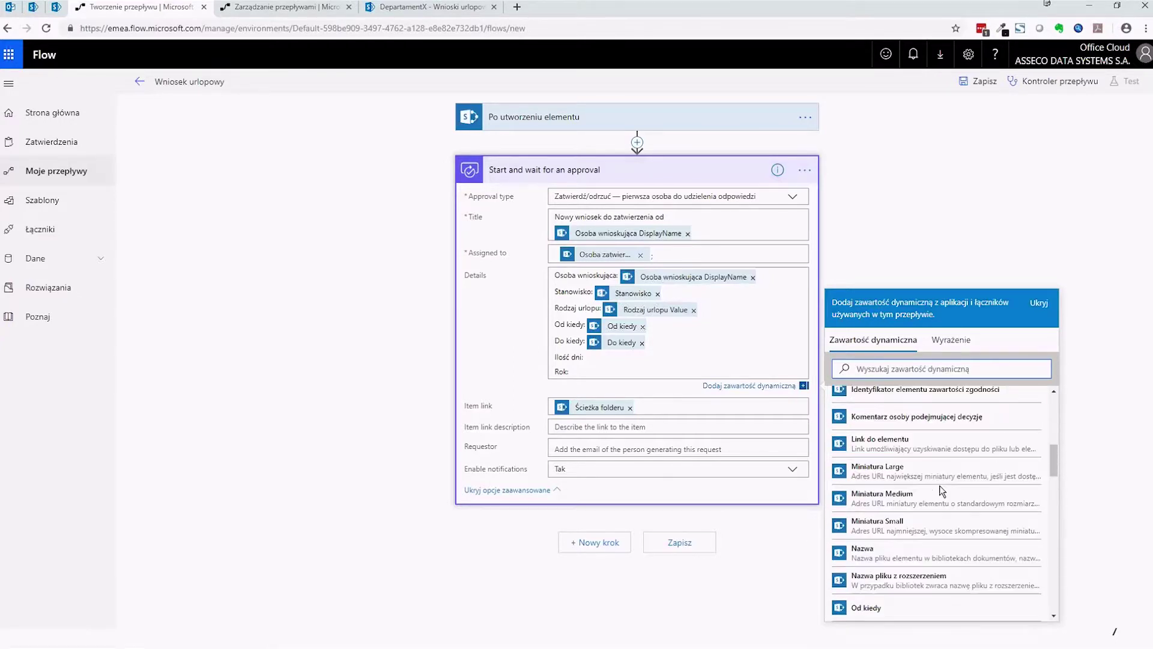
click(1022, 404)
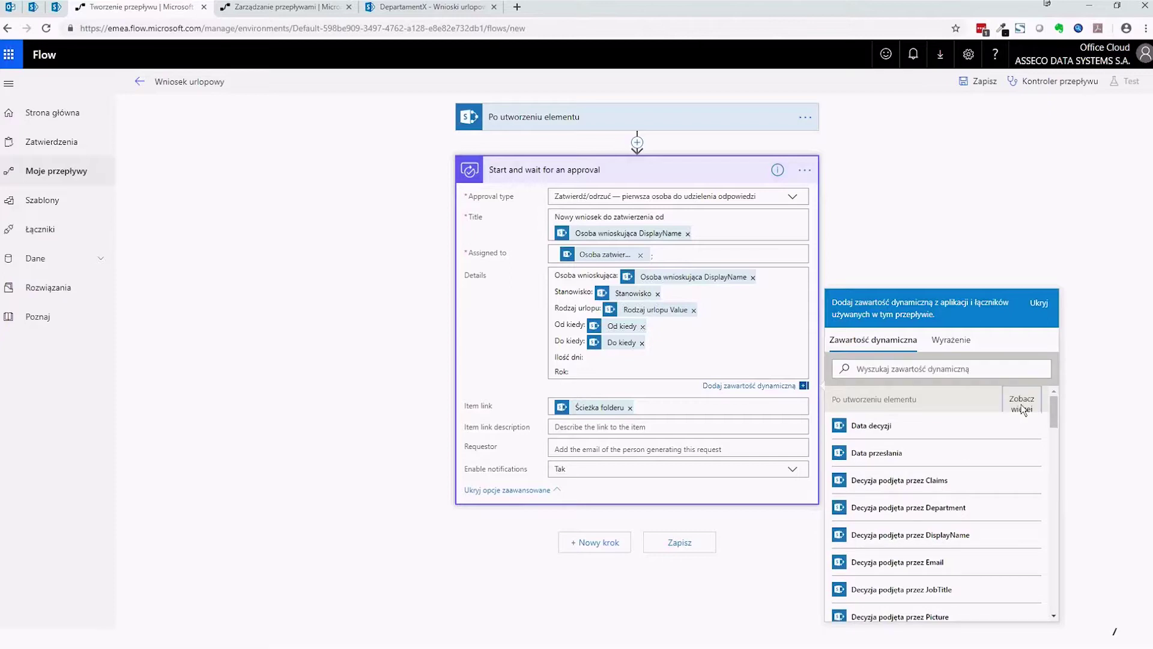
scroll(939, 493, down, 6)
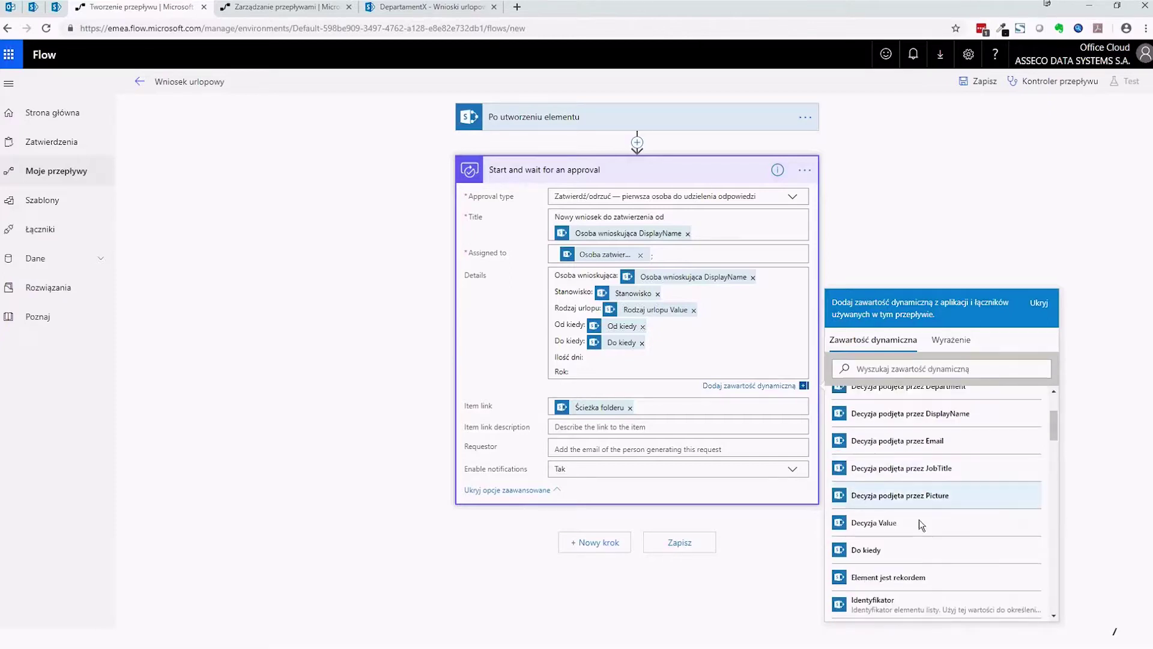
click(910, 508)
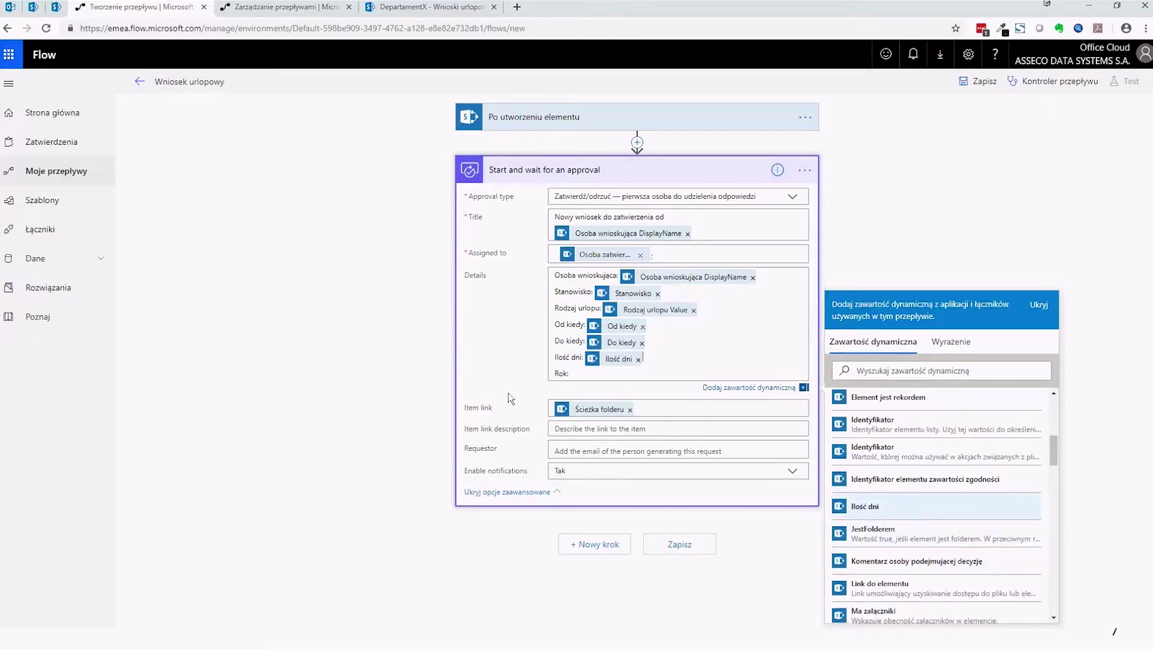
- Insert the dynamic content Rok after the "Rok:" label in the approval details
scroll(932, 570, down, 3)
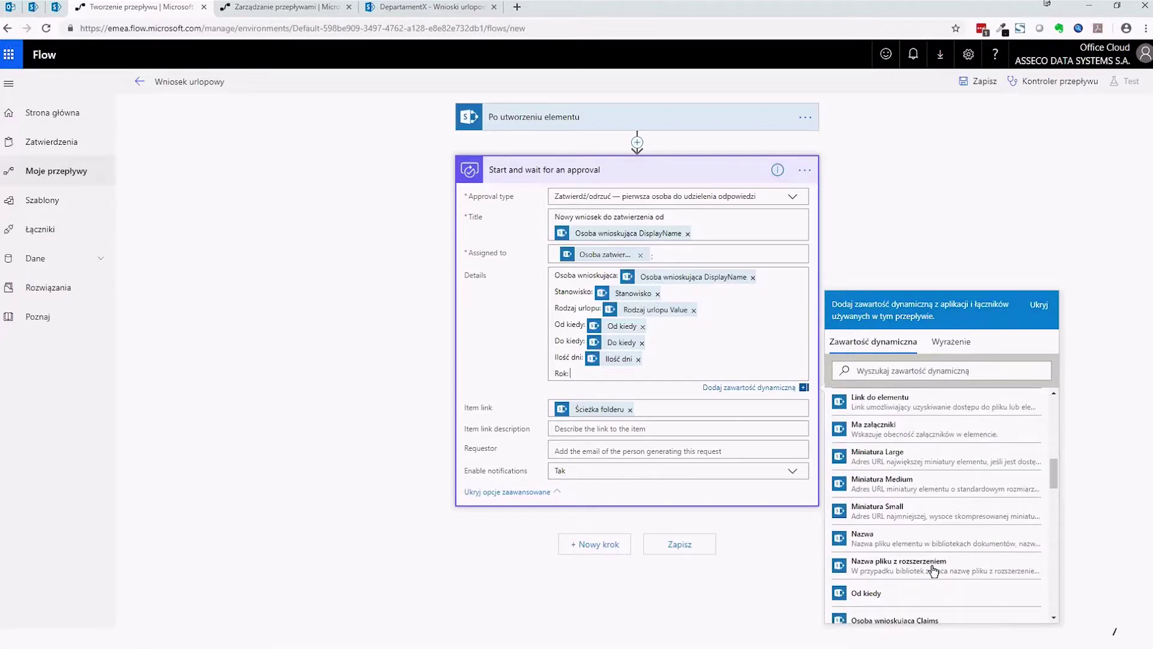
scroll(933, 571, down, 5)
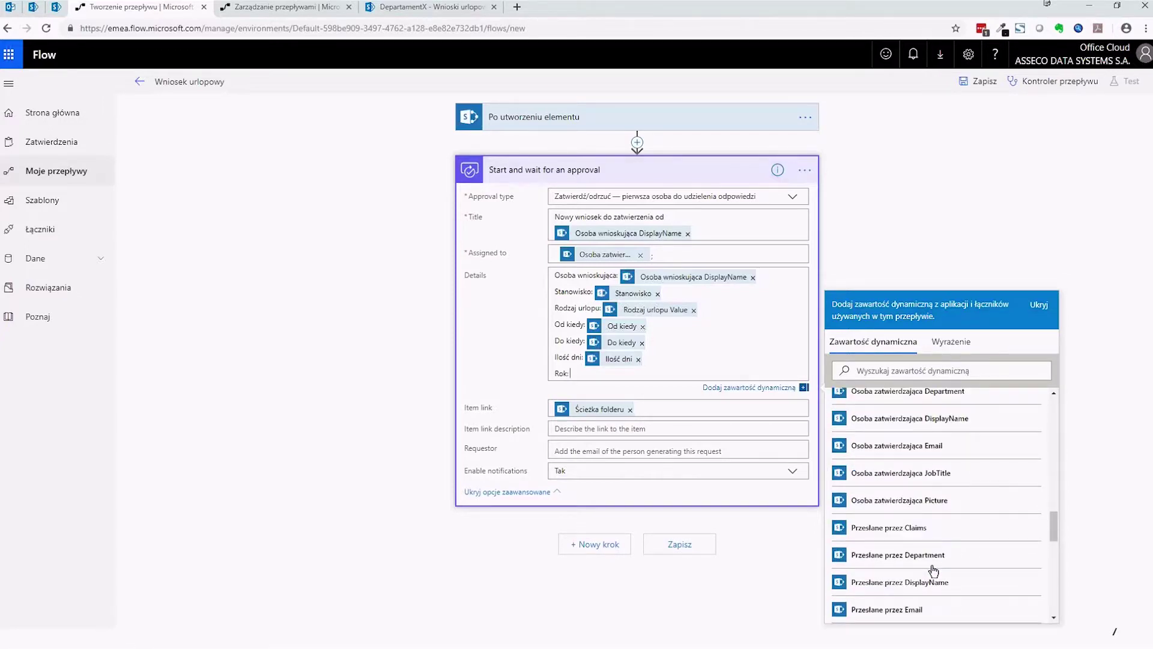
scroll(932, 570, down, 3)
click(858, 538)
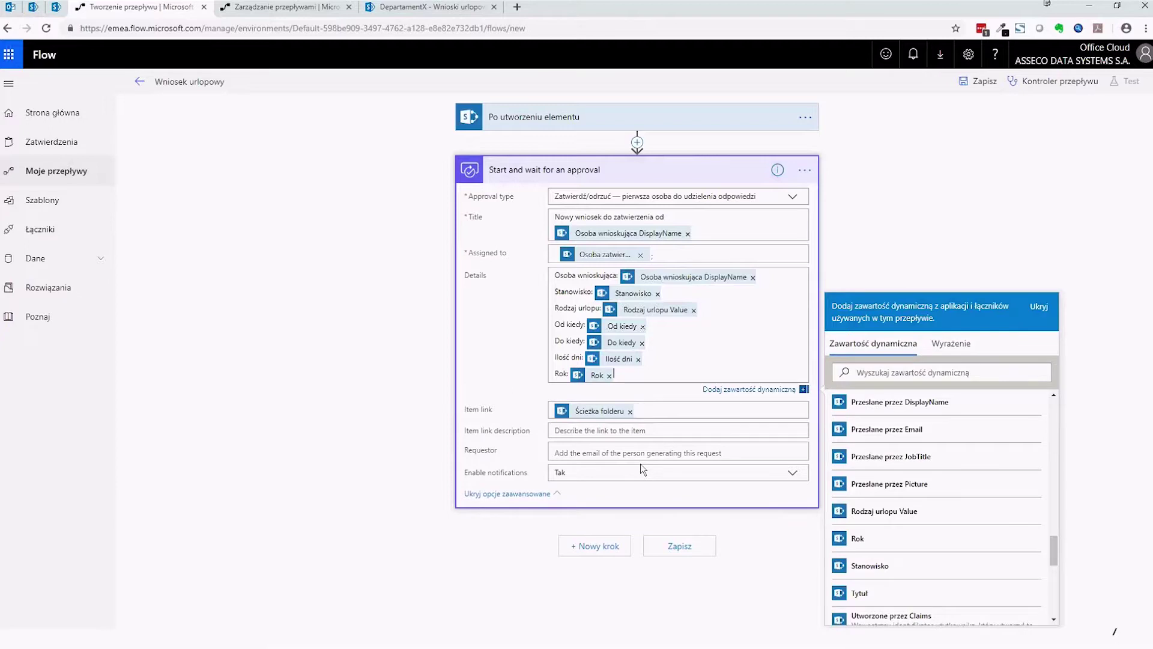
- Save the flow and expand its approval action and SharePoint trigger to review their settings
click(681, 552)
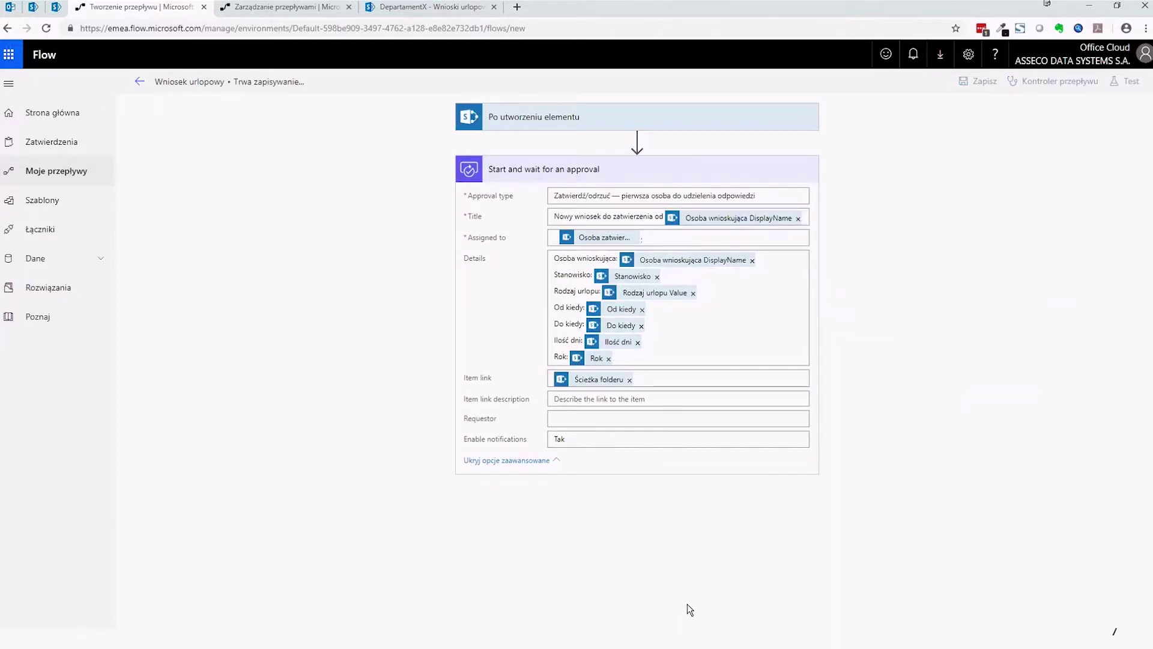
click(638, 174)
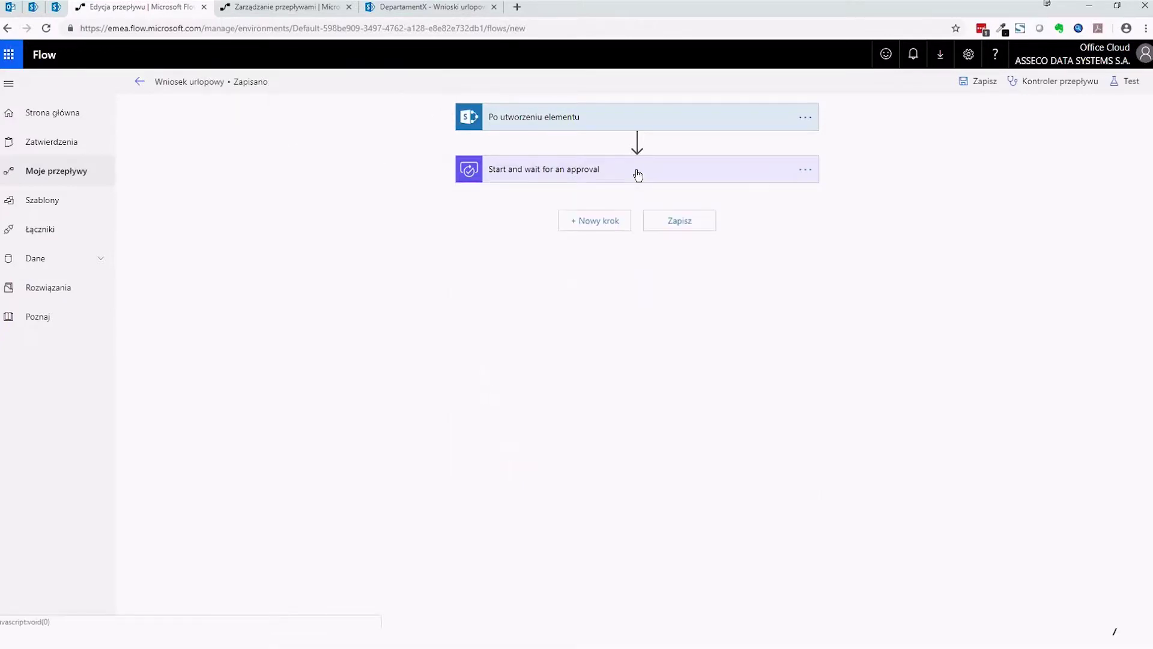
click(638, 174)
click(636, 123)
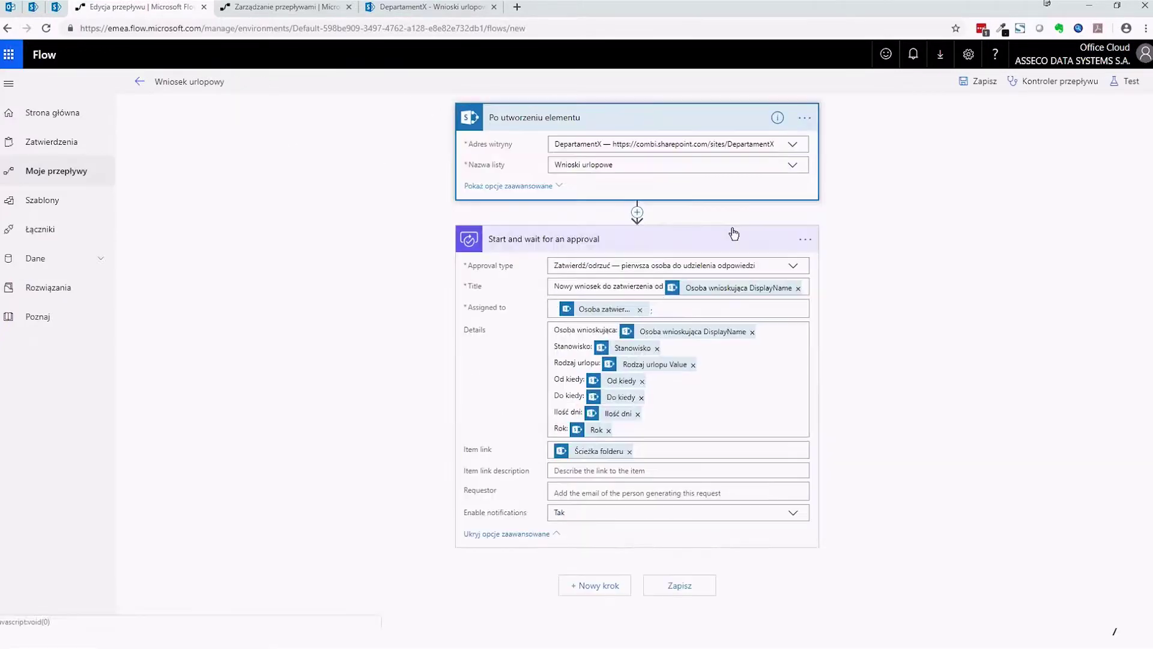
- Save the flow and start a test with the option Wykonam akcję wyzwalacza
click(1116, 89)
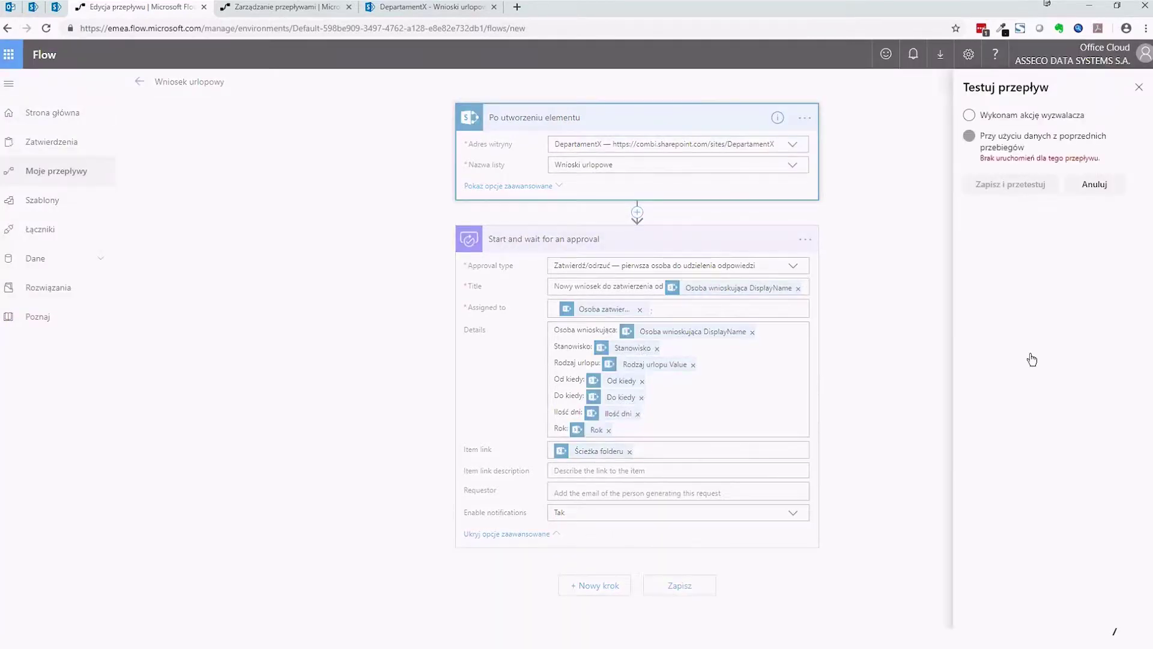
click(994, 116)
click(1038, 197)
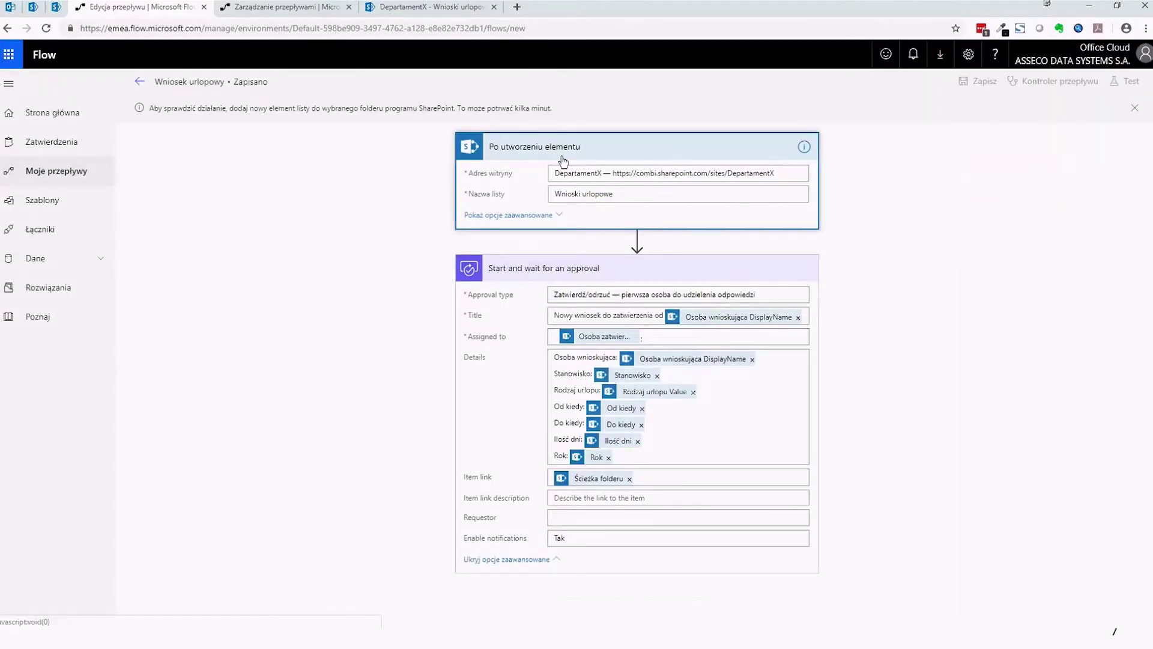
drag(571, 193, 600, 194)
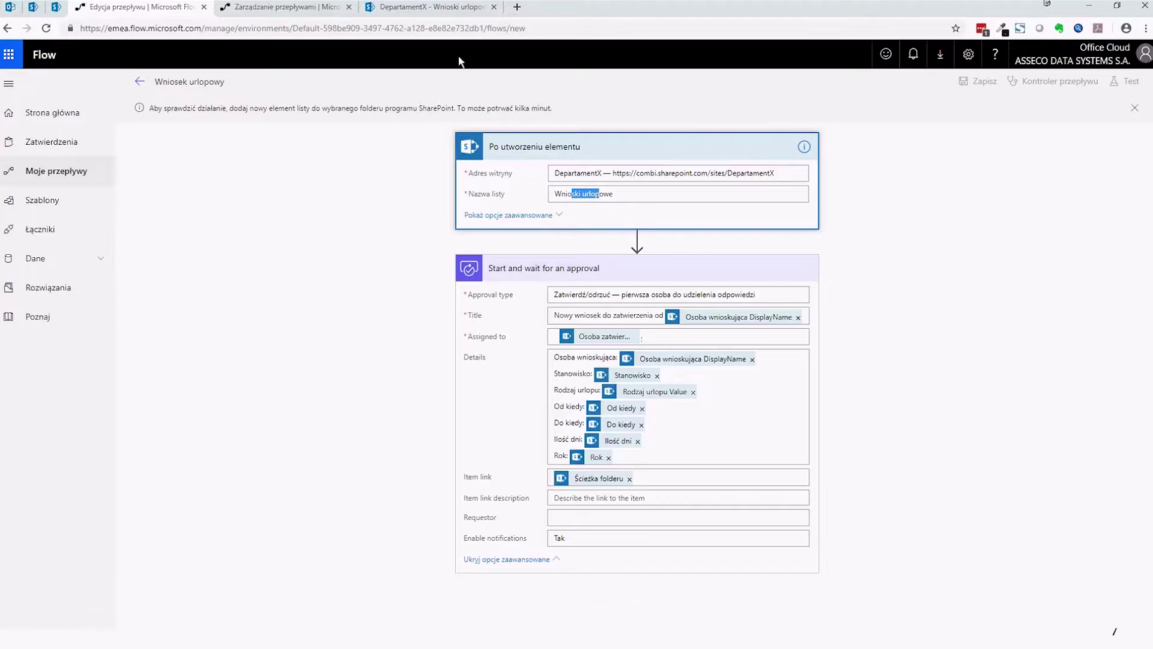
- Create a new item in the SharePoint list Wnioski urlopowe and title it "Nowy wniosek u urlop, prosze :)"
click(430, 7)
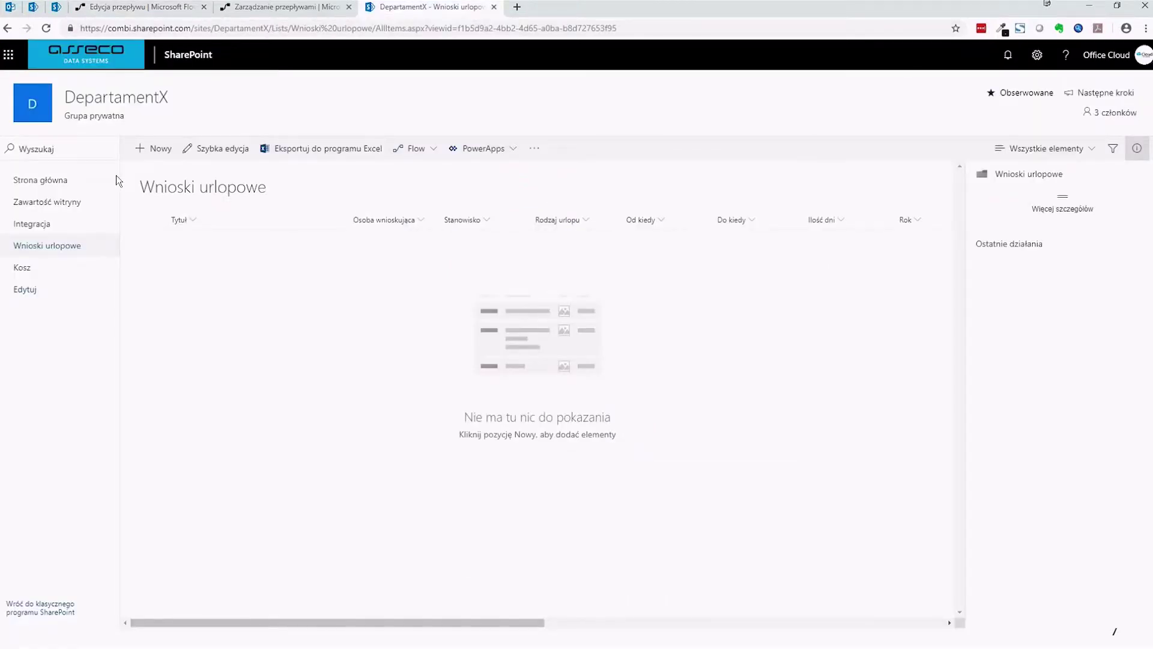
click(151, 148)
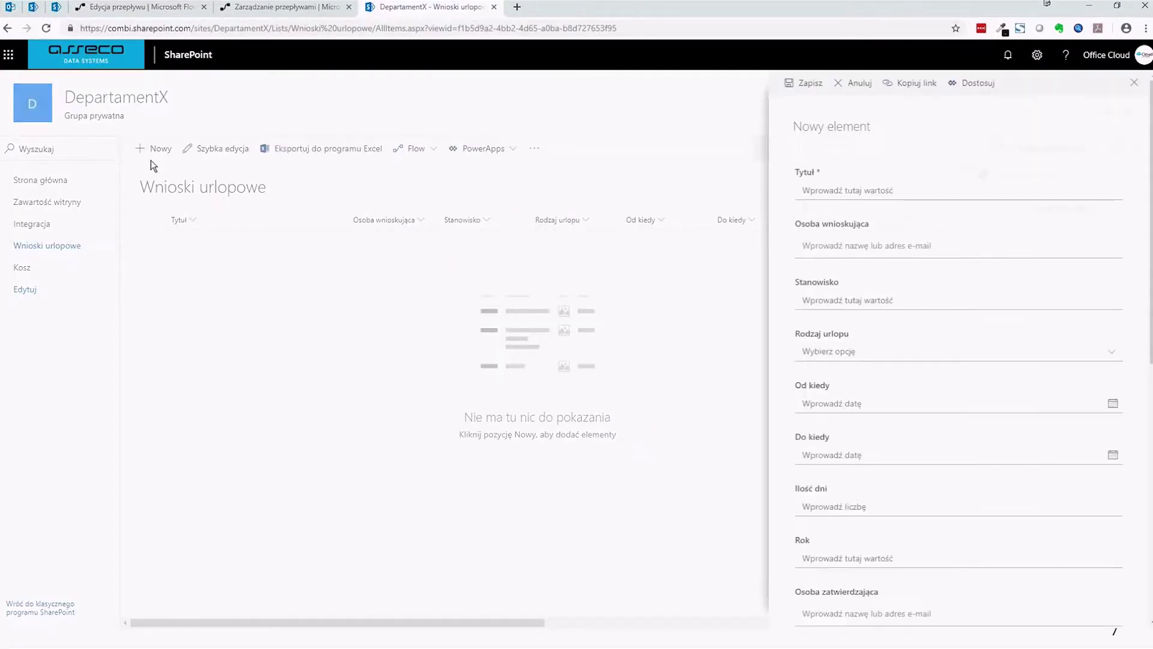
click(859, 186)
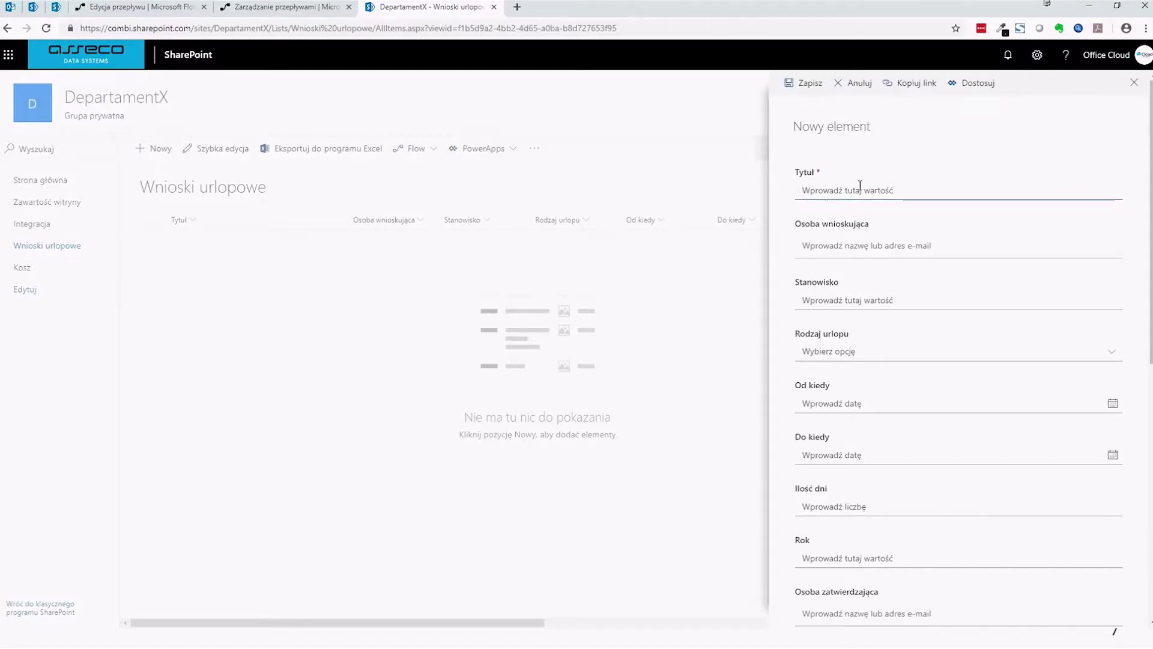
text(N)
text(owy wnioske o )
text(urlop)
text(, porsze)
key(BackSpace)
key(BackSpace)
key(BackSpace)
key(BackSpace)
key(BackSpace)
key(BackSpace)
text(rosze :))
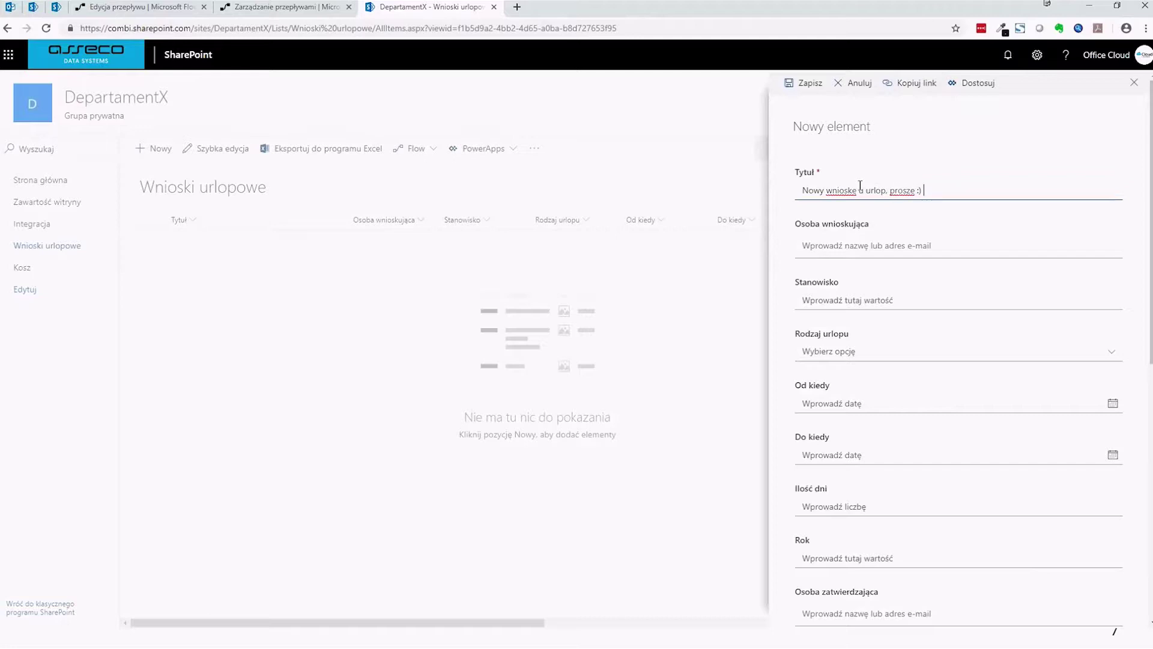
right_click(845, 193)
click(889, 220)
- Set Osoba wnioskująca to Office Cloud, Stanowisko to "Microsoft Flow Specialist" and Rodzaj urlopu to Na żądanie
click(871, 240)
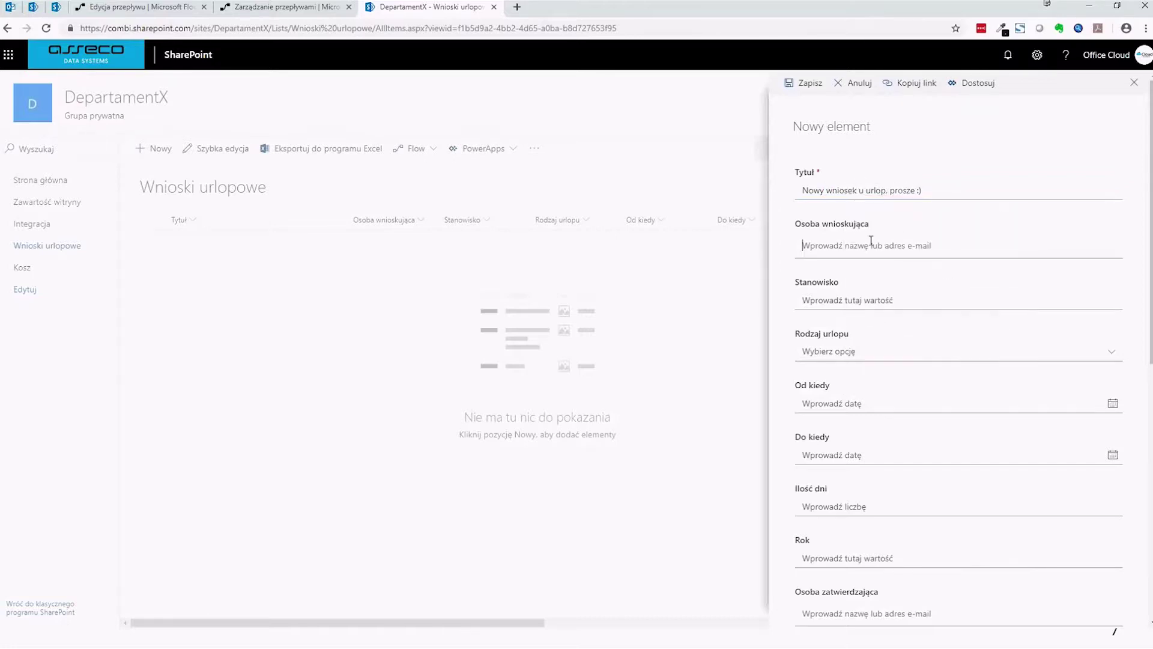
text(Office Cloud)
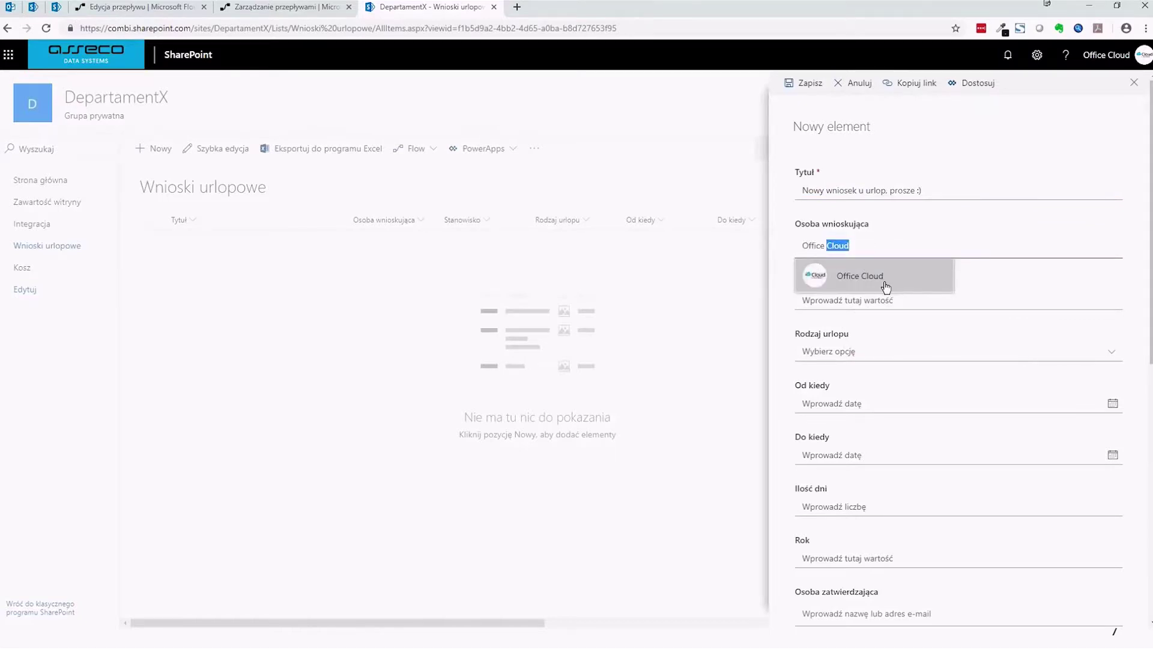
click(887, 286)
click(873, 302)
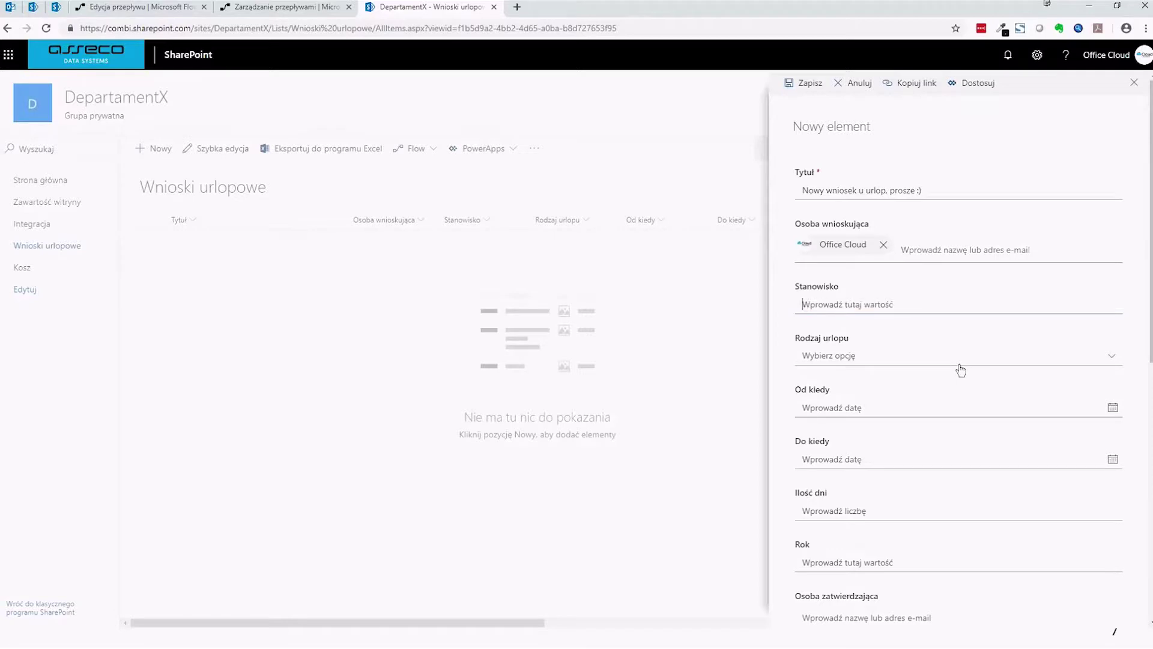
text(Microsoft Flow Specialist)
click(935, 355)
click(929, 396)
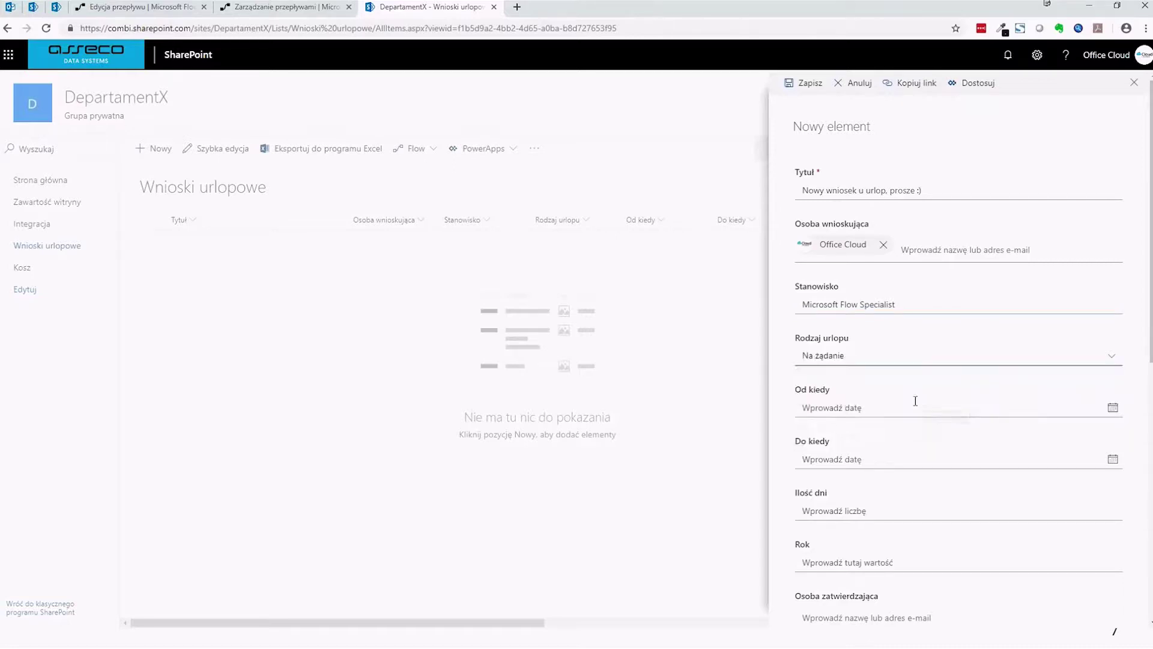
- Set the leave dates to Od kiedy 29.04.2019 and Do kiedy 03.05.2019
click(1112, 407)
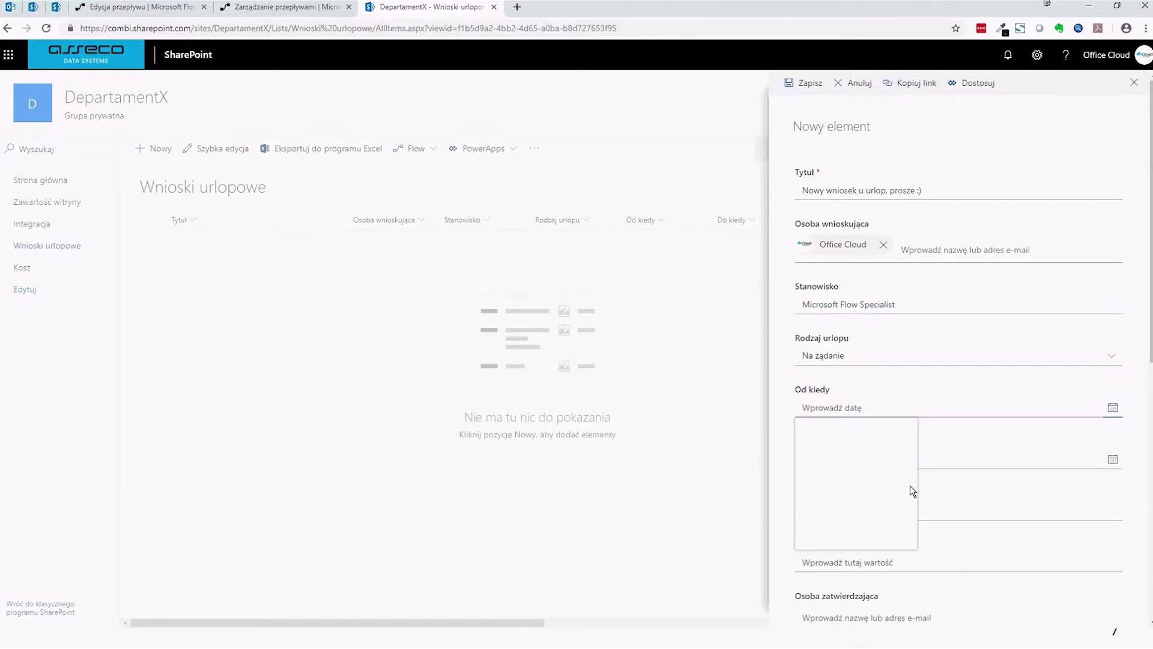
click(908, 424)
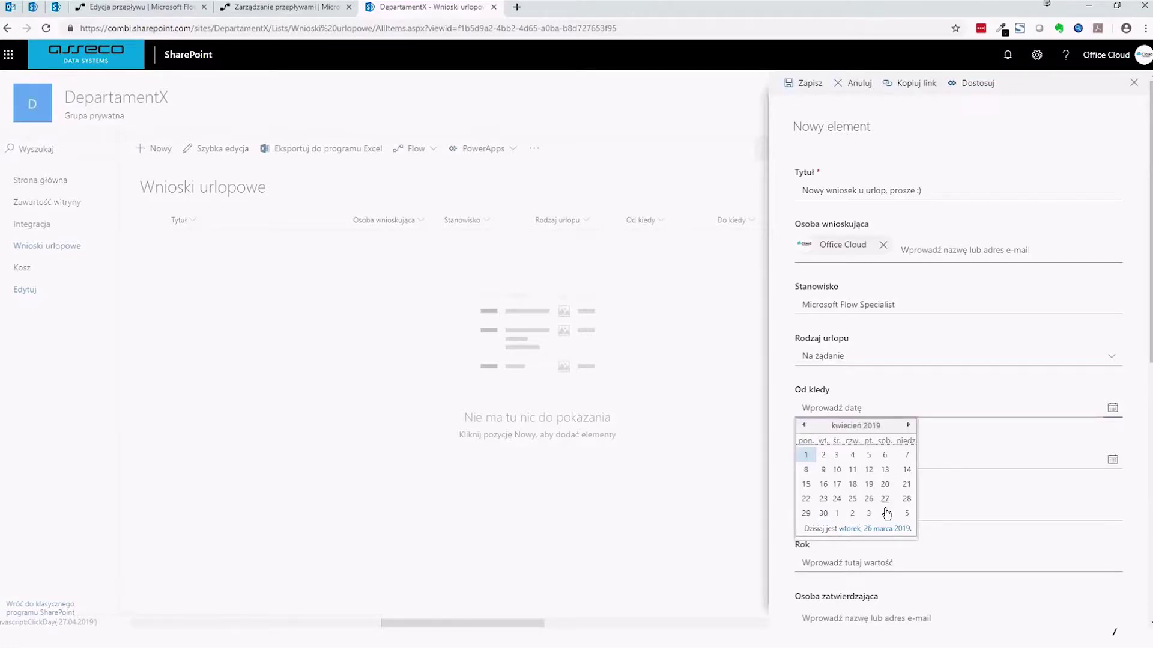
click(805, 514)
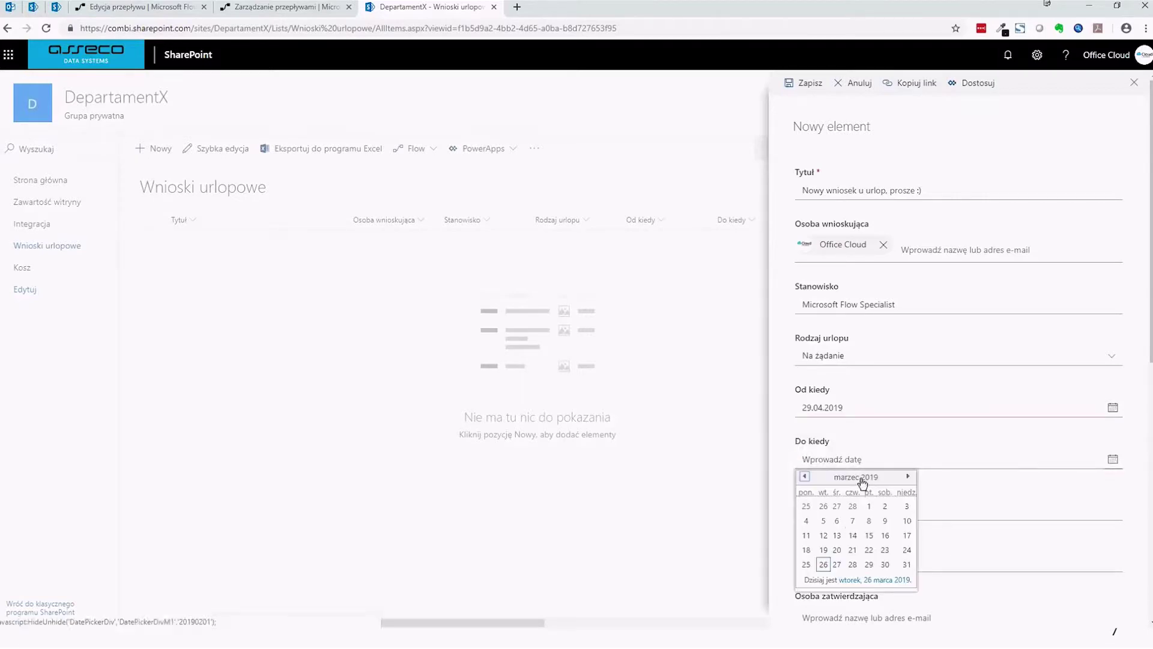
click(908, 476)
click(907, 477)
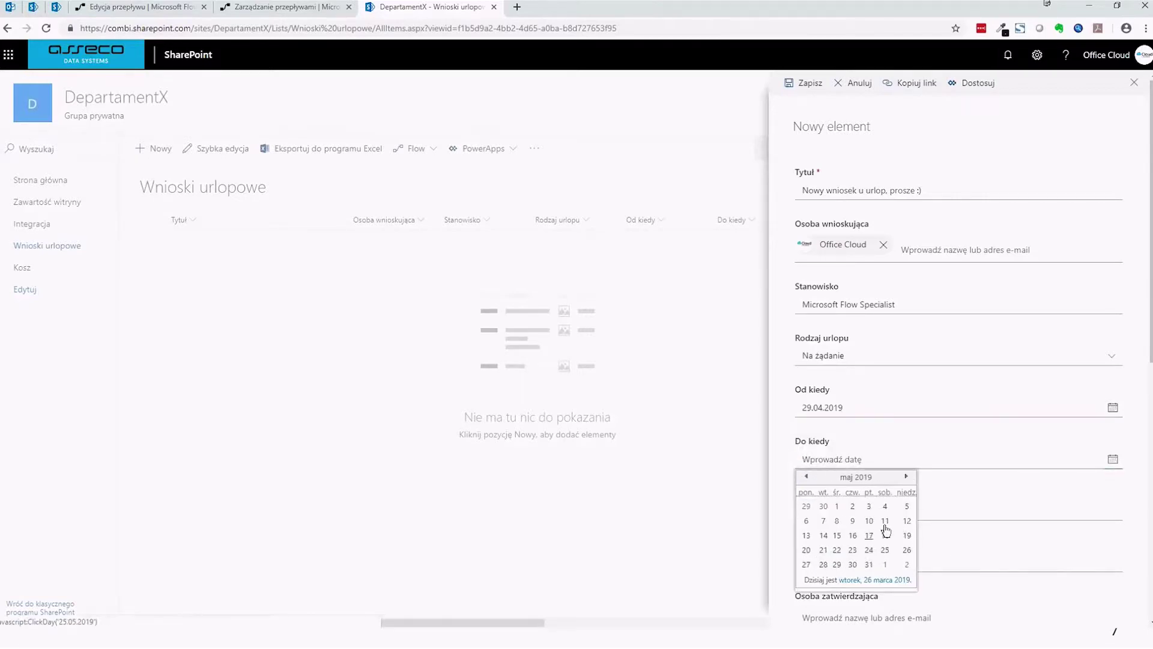
click(868, 507)
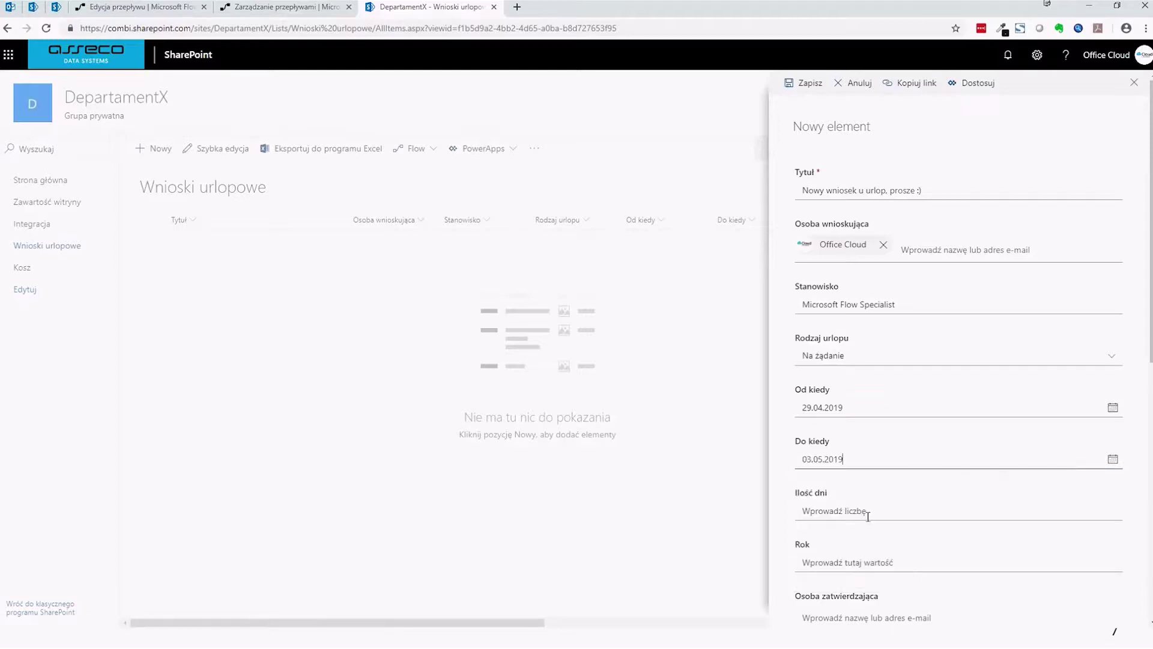
- Fill in Ilość dni with 3 and Rok with 2019
click(866, 509)
text(3)
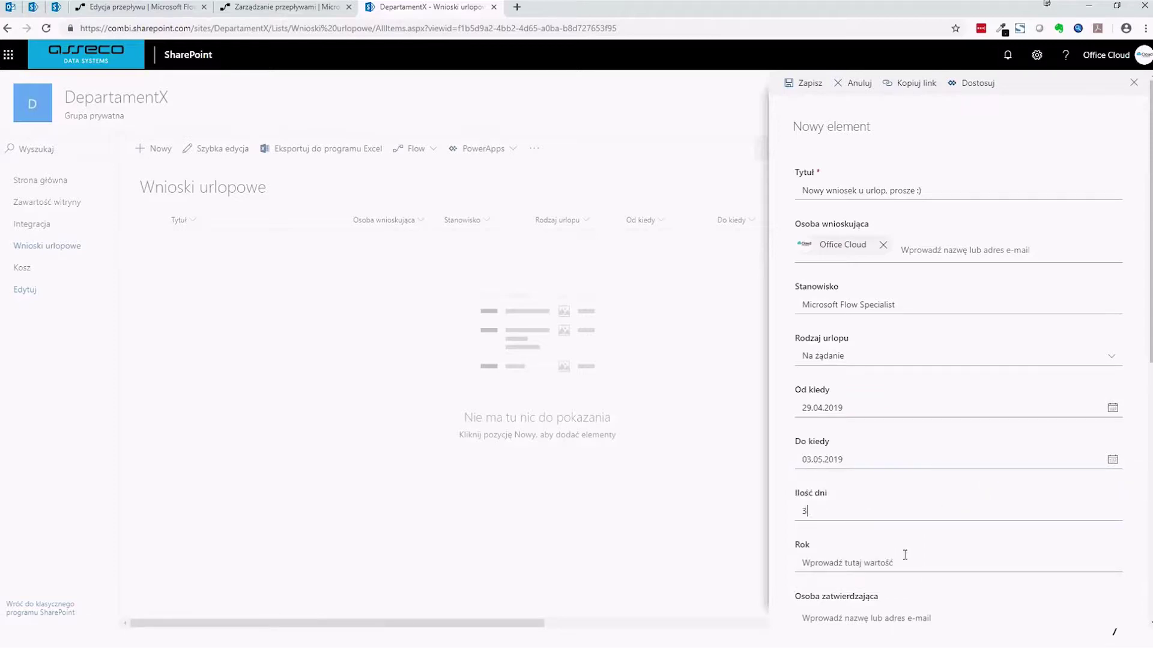
scroll(906, 553, down, 2)
click(891, 443)
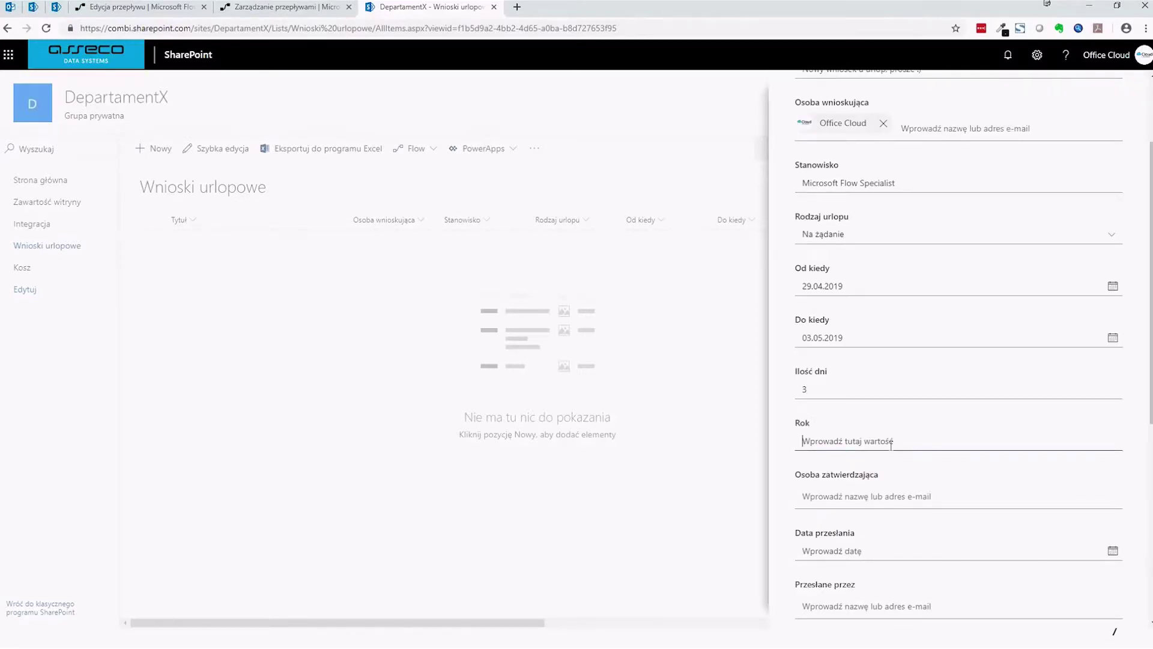
text(2019)
- Assign Office Cloud as the Osoba zatwierdzająca of the leave request
scroll(887, 473, down, 2)
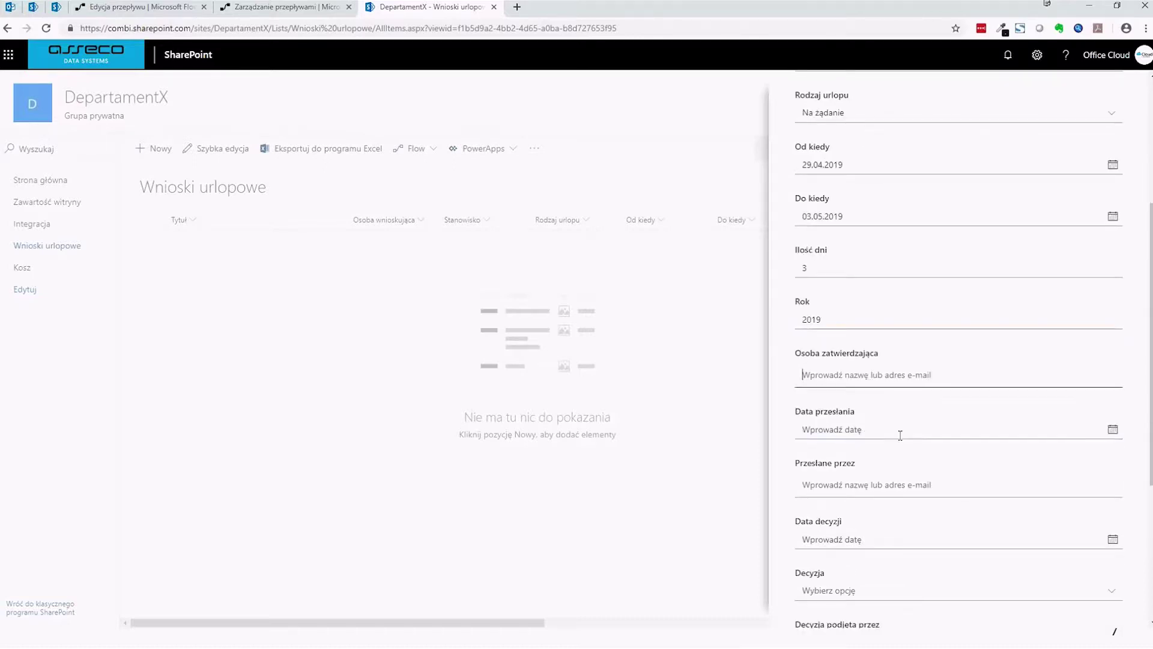
scroll(968, 397, up, 2)
click(969, 404)
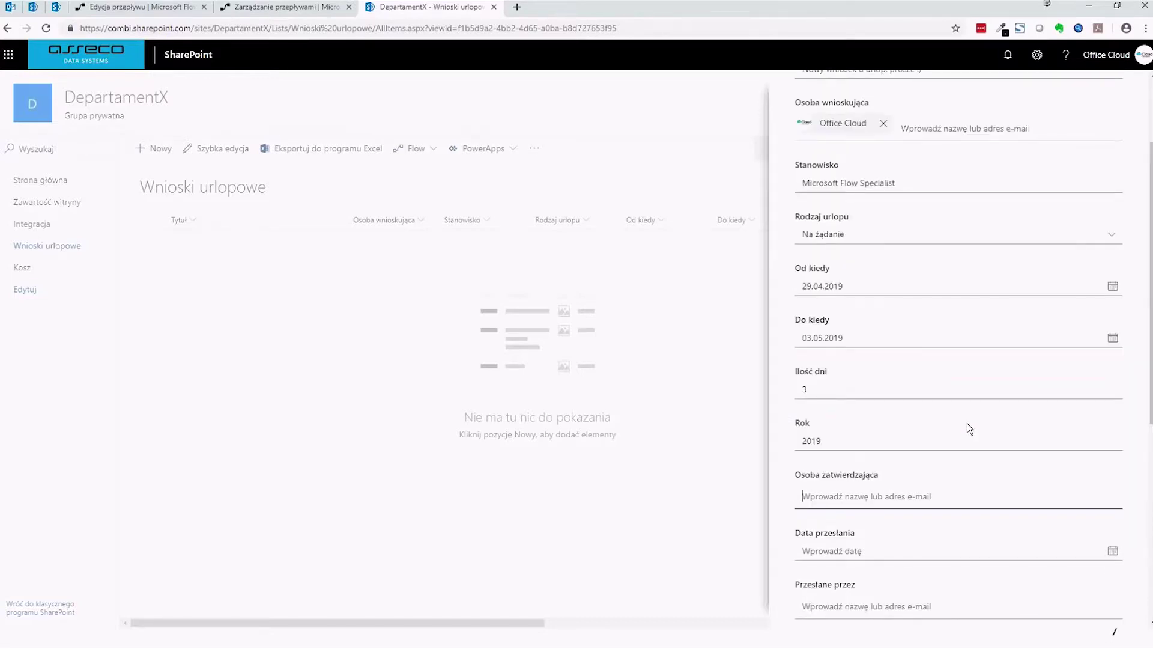
text(Office Cloud)
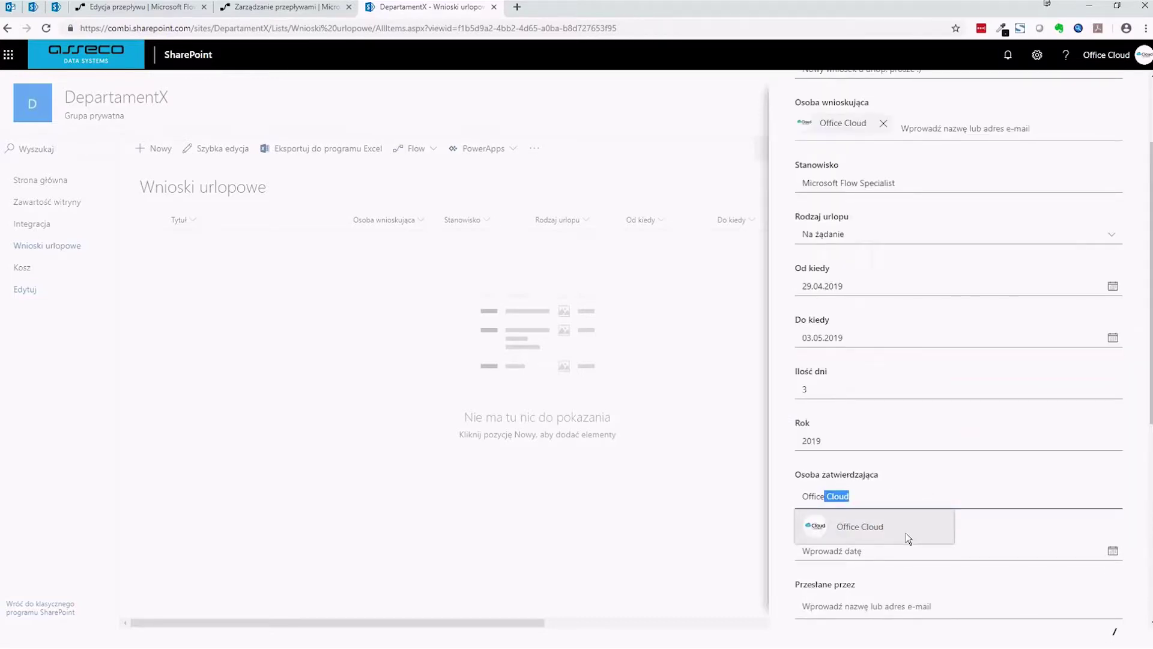
click(906, 532)
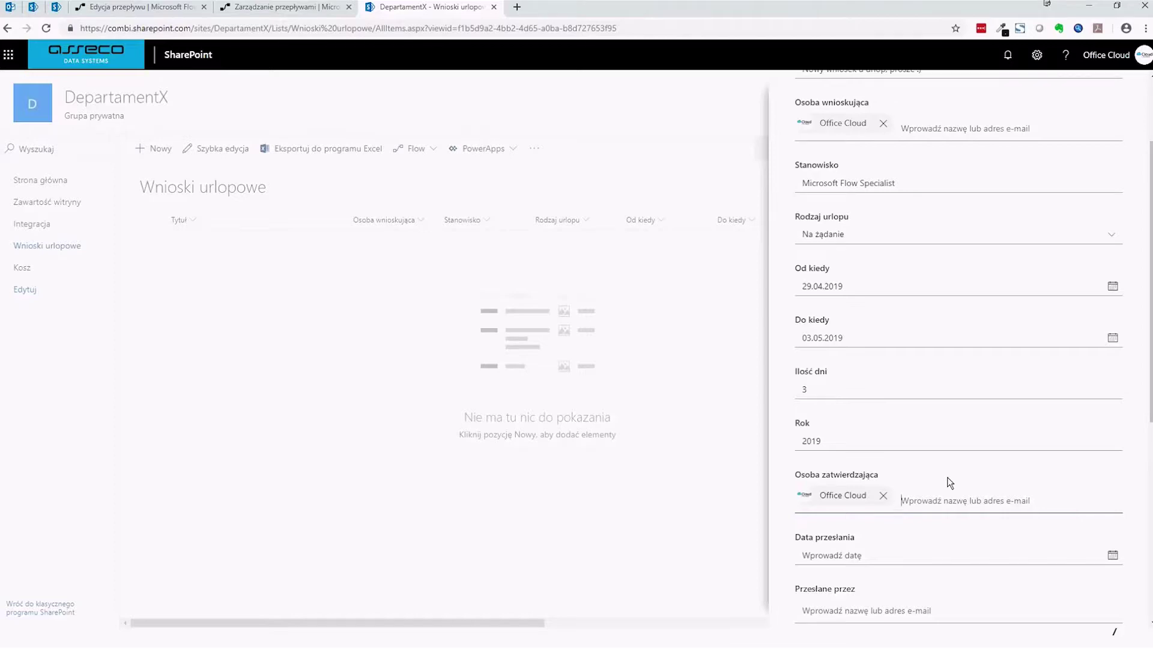
- Review the completed fields of the new leave request and the empty submission and decision fields below them
scroll(947, 479, down, 5)
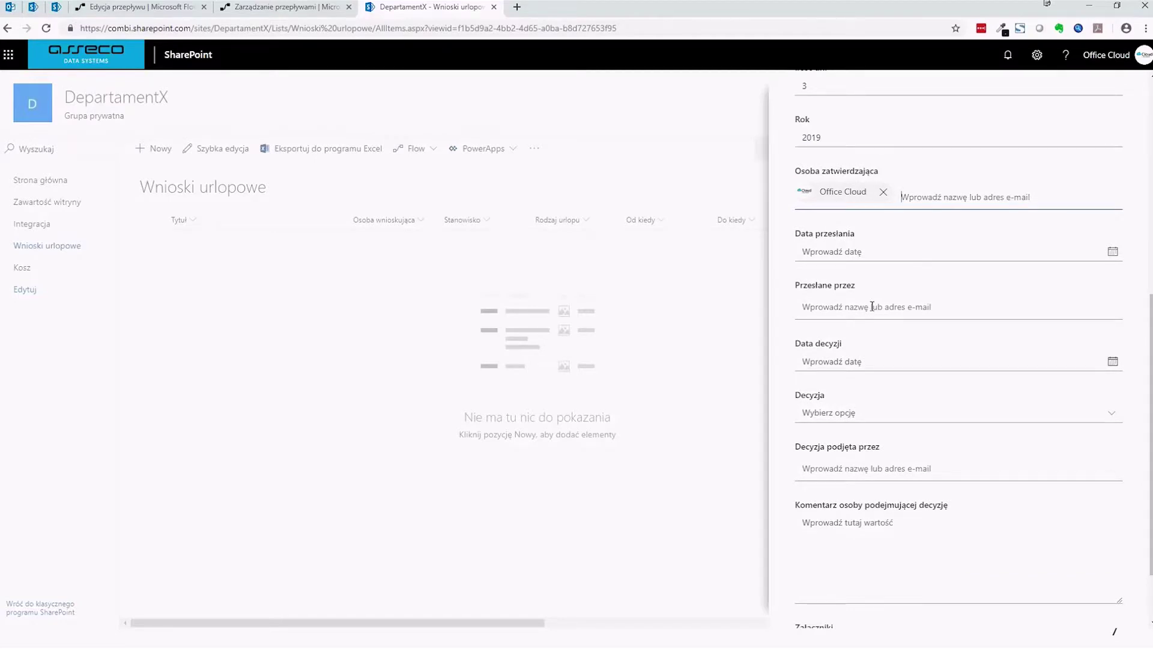
scroll(871, 306, up, 2)
scroll(872, 306, up, 5)
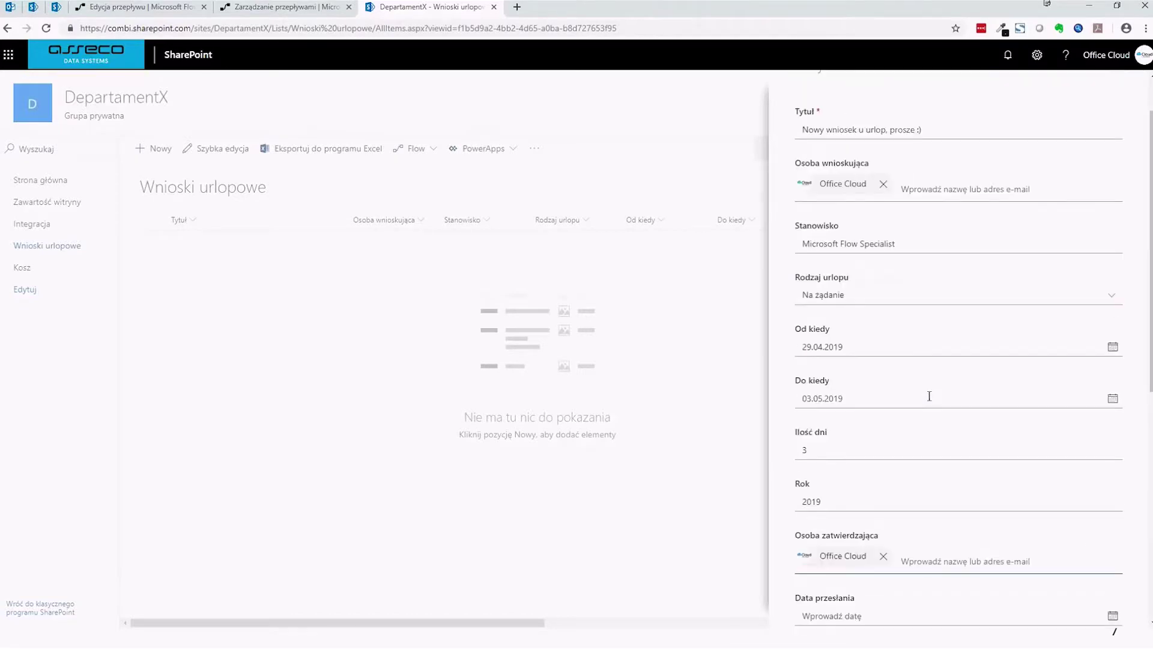
scroll(928, 395, down, 6)
scroll(928, 396, up, 6)
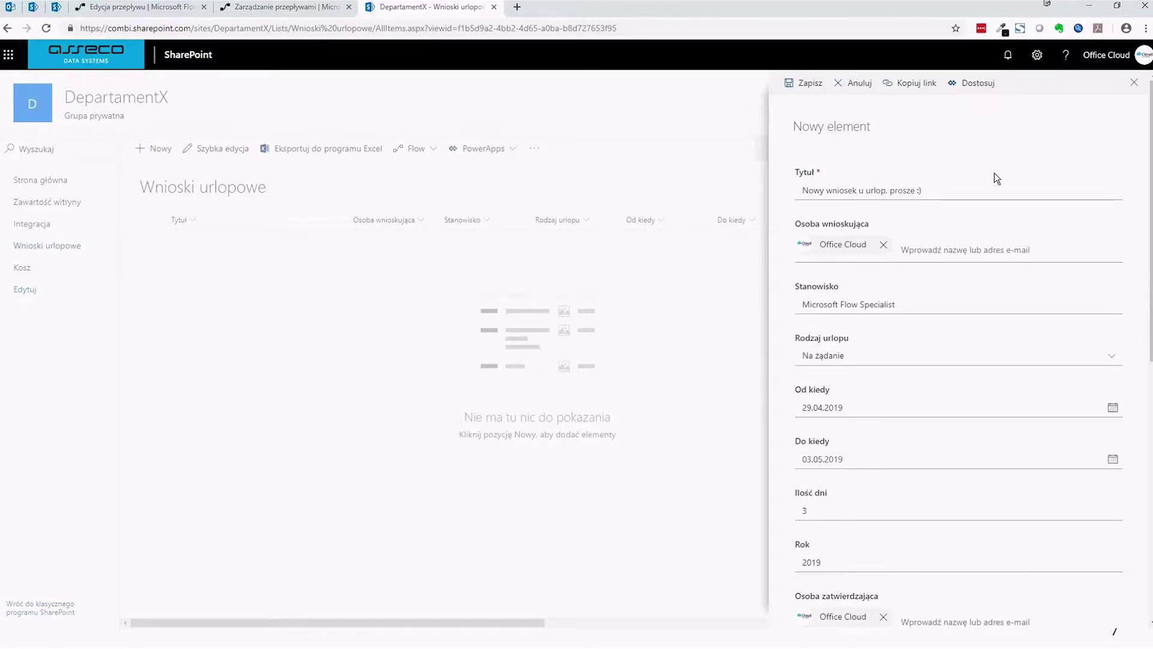
scroll(993, 171, down, 5)
scroll(980, 323, up, 3)
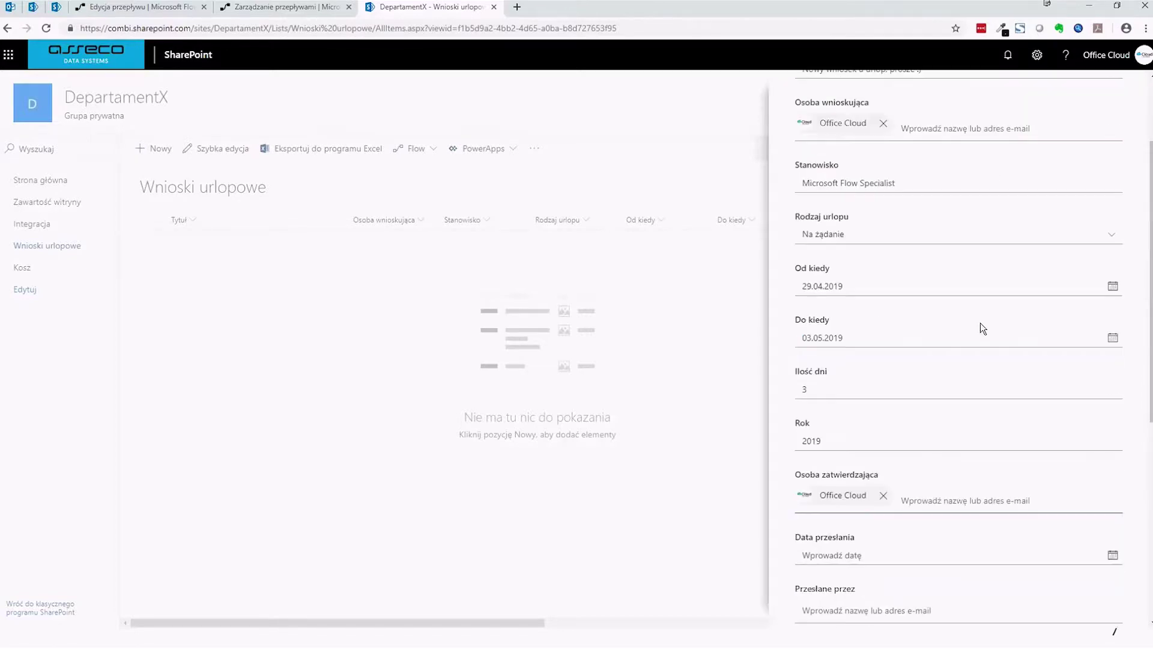
scroll(980, 322, up, 2)
scroll(878, 311, down, 8)
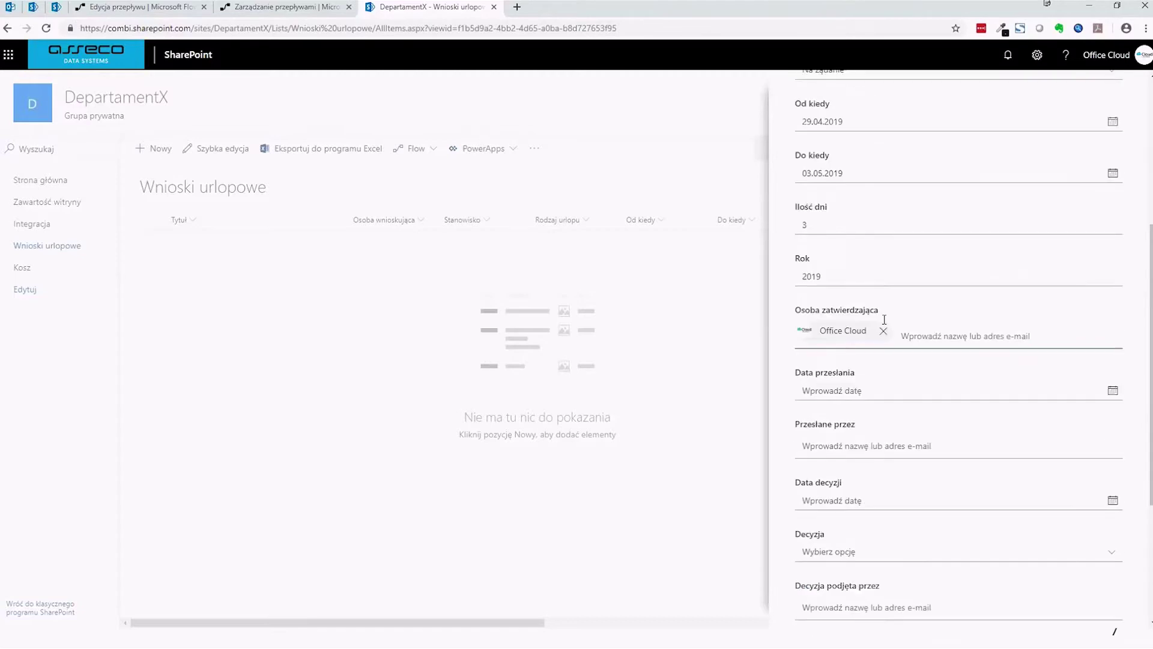
scroll(899, 376, up, 4)
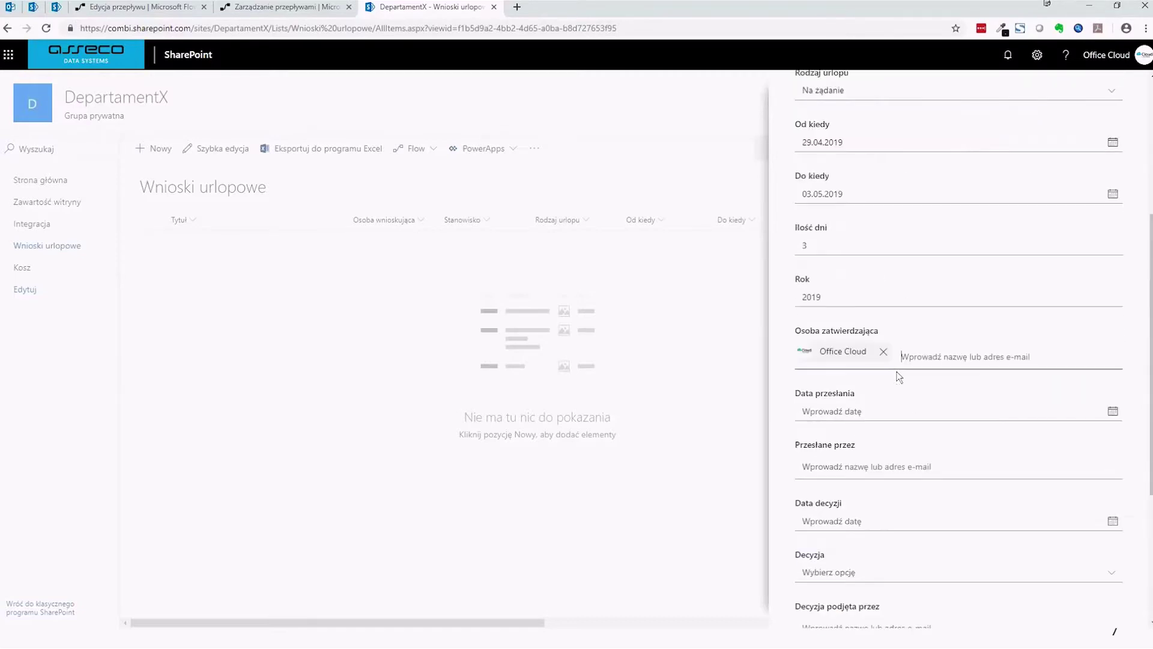
scroll(899, 376, up, 4)
scroll(899, 376, down, 8)
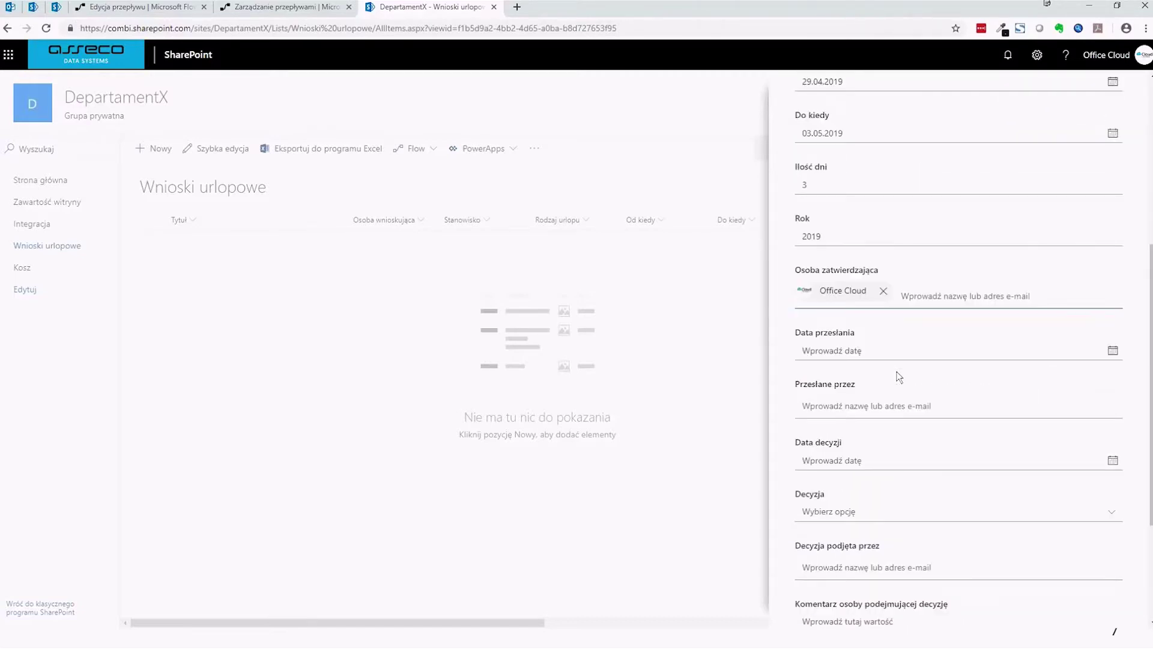
scroll(899, 376, up, 3)
scroll(899, 376, down, 1)
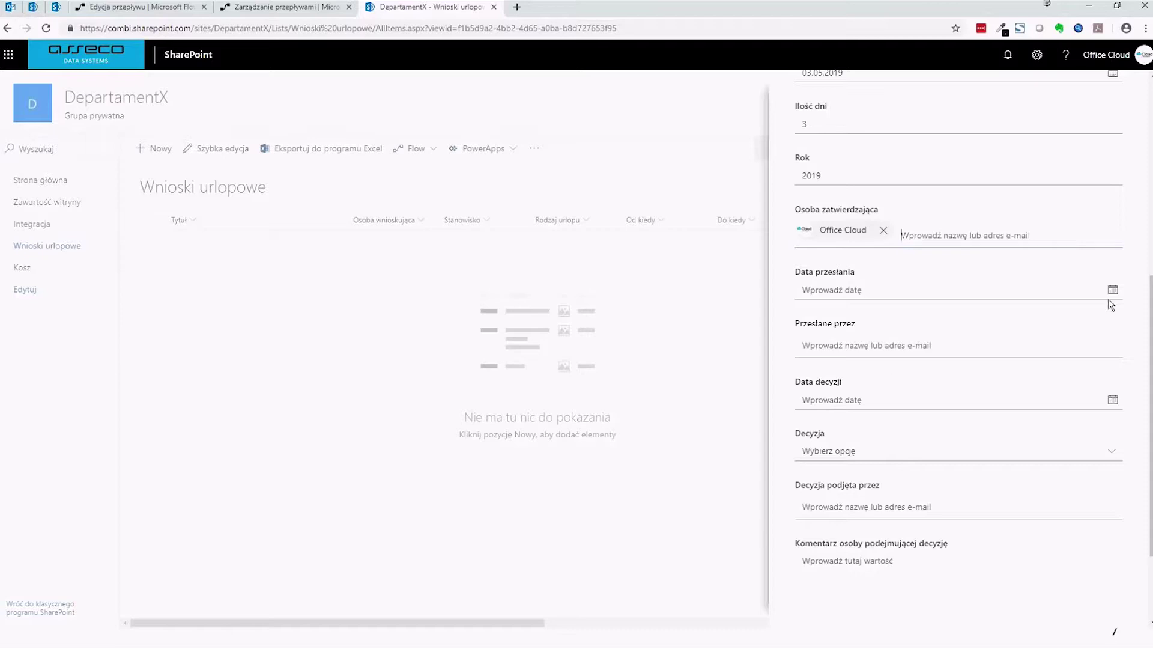
scroll(1109, 301, up, 6)
scroll(1012, 507, down, 5)
scroll(953, 531, down, 2)
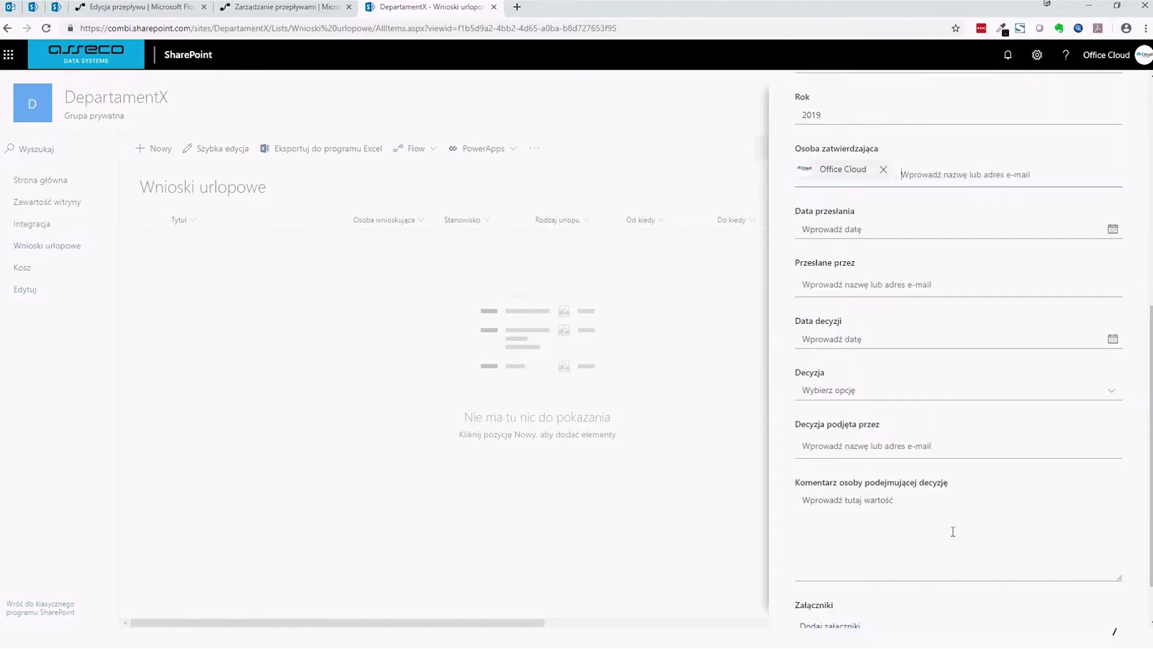
scroll(958, 534, up, 7)
scroll(980, 345, down, 3)
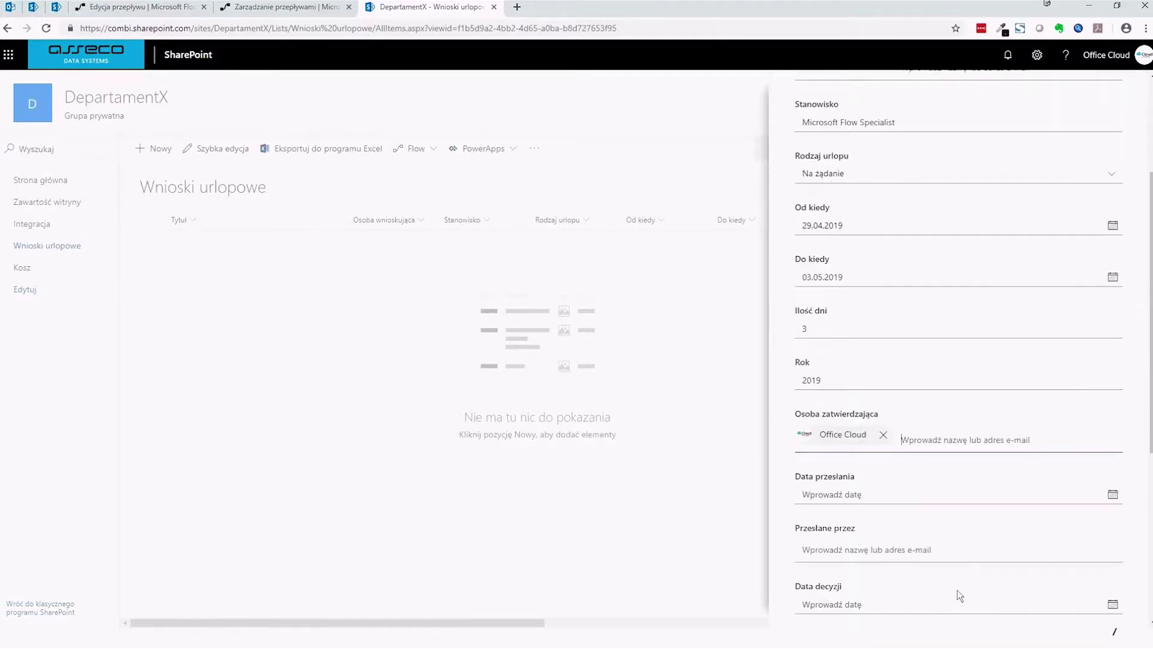
- Save the new leave request and view its entry in the Wnioski urlopowe list
scroll(959, 595, down, 5)
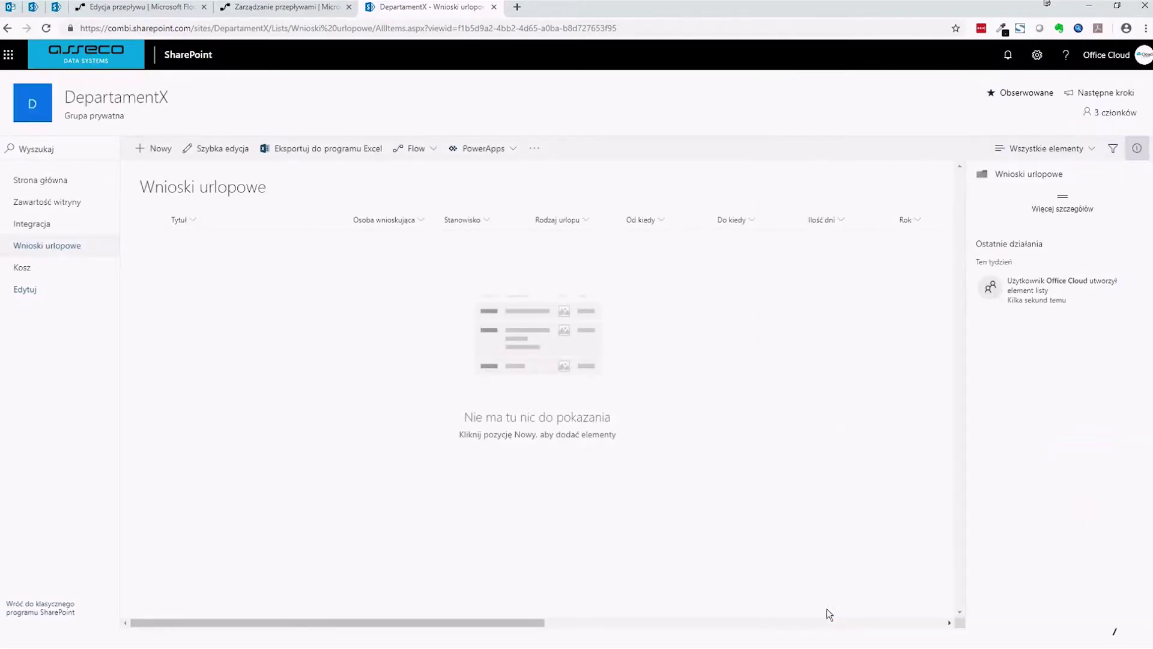
drag(536, 623, 550, 622)
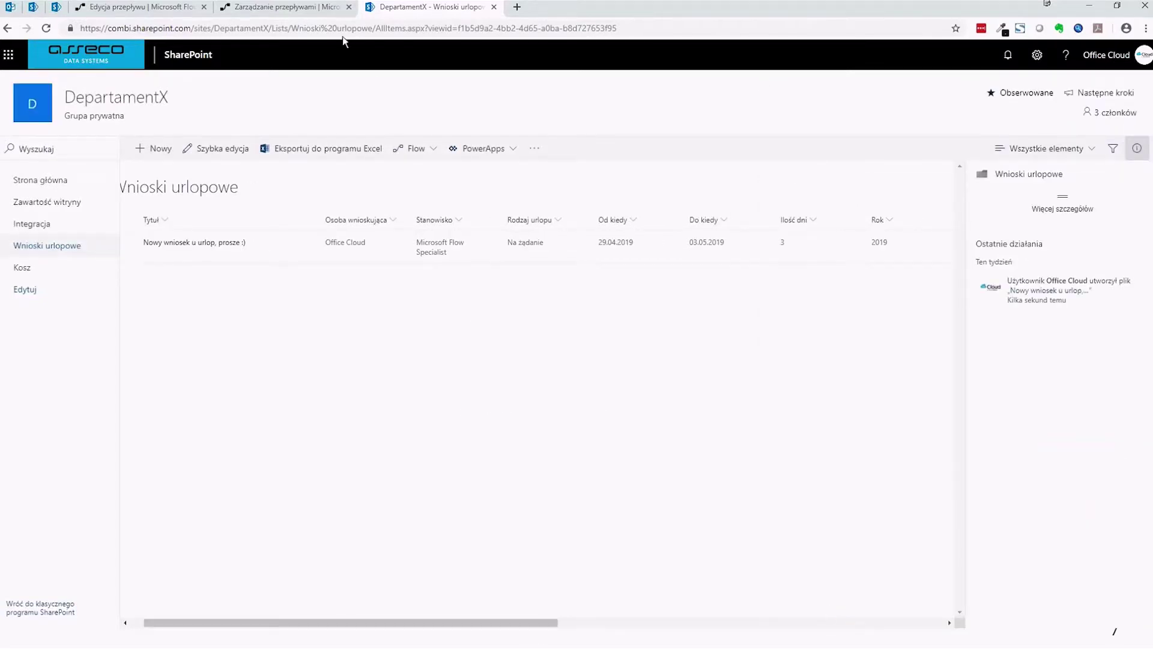
- Check the received approvals in Flow and the status of the Wniosek urlopowy test run
click(324, 9)
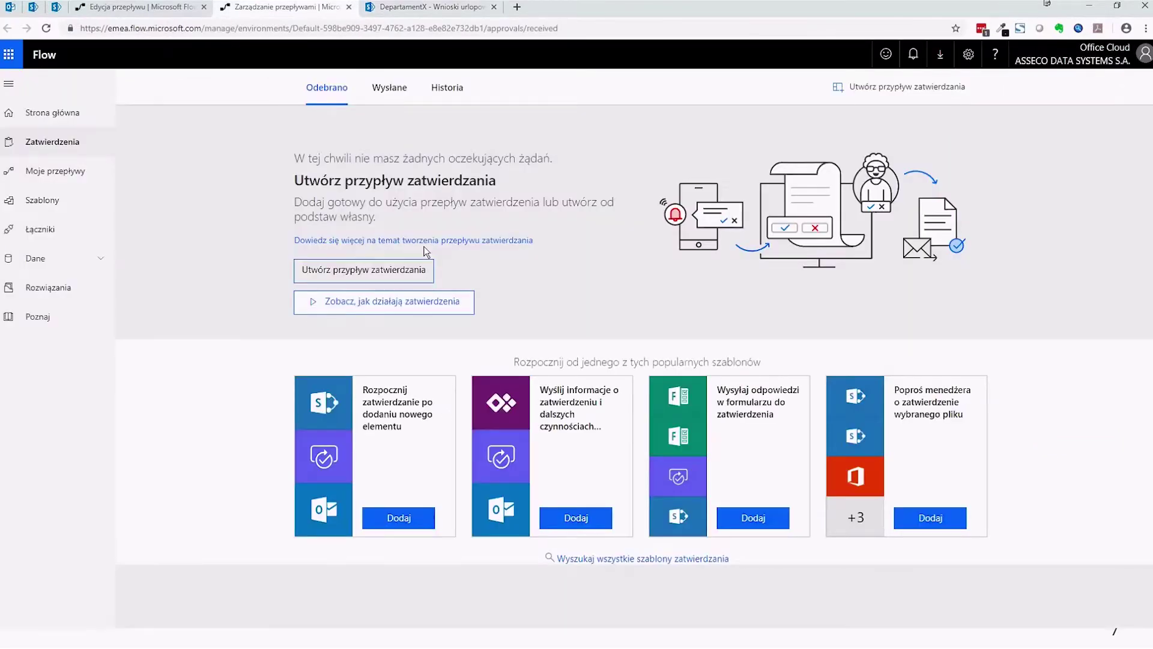
click(144, 8)
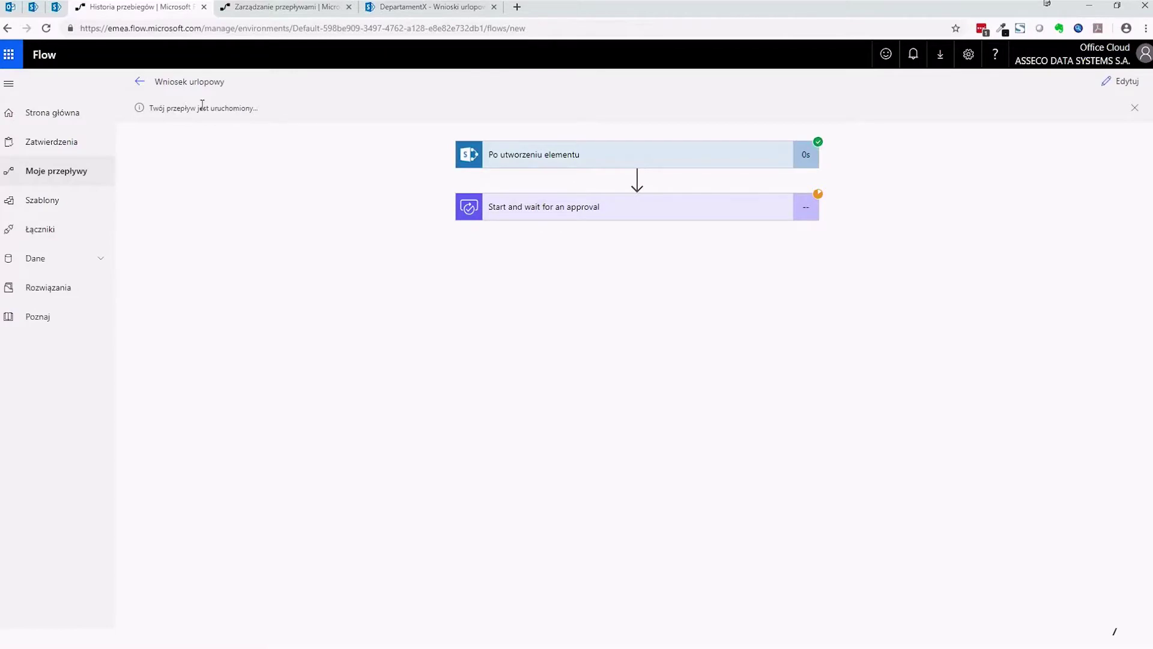
drag(200, 108, 260, 110)
click(635, 214)
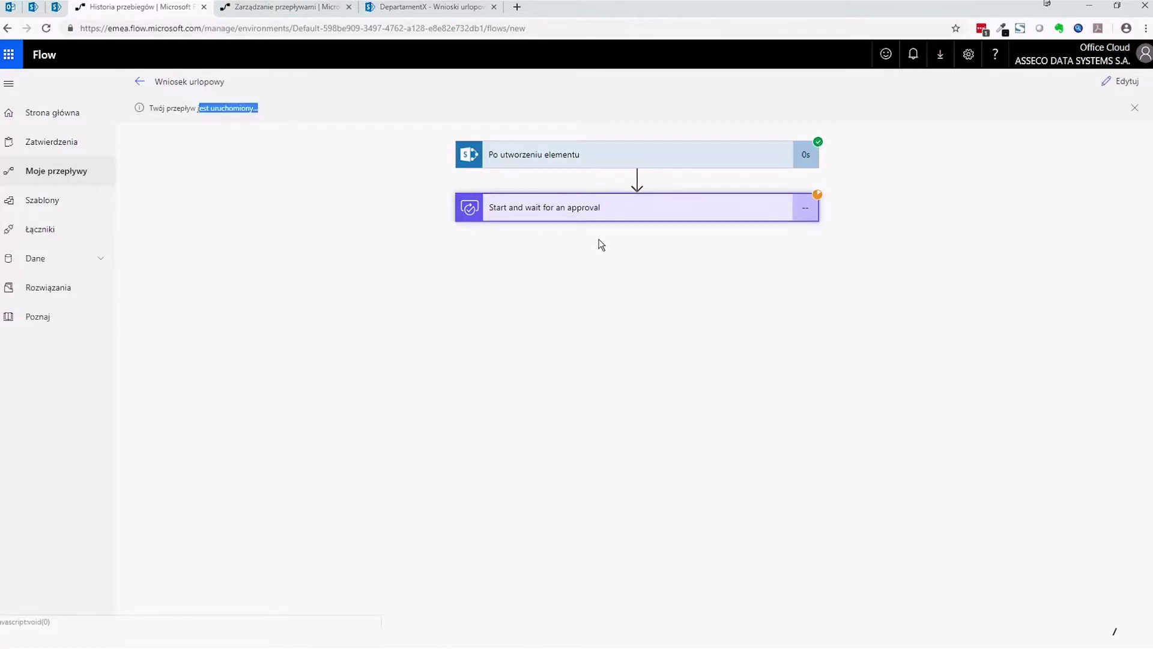
- Expand the trigger Po utworzeniu elementu in the test run and examine its output data
click(637, 158)
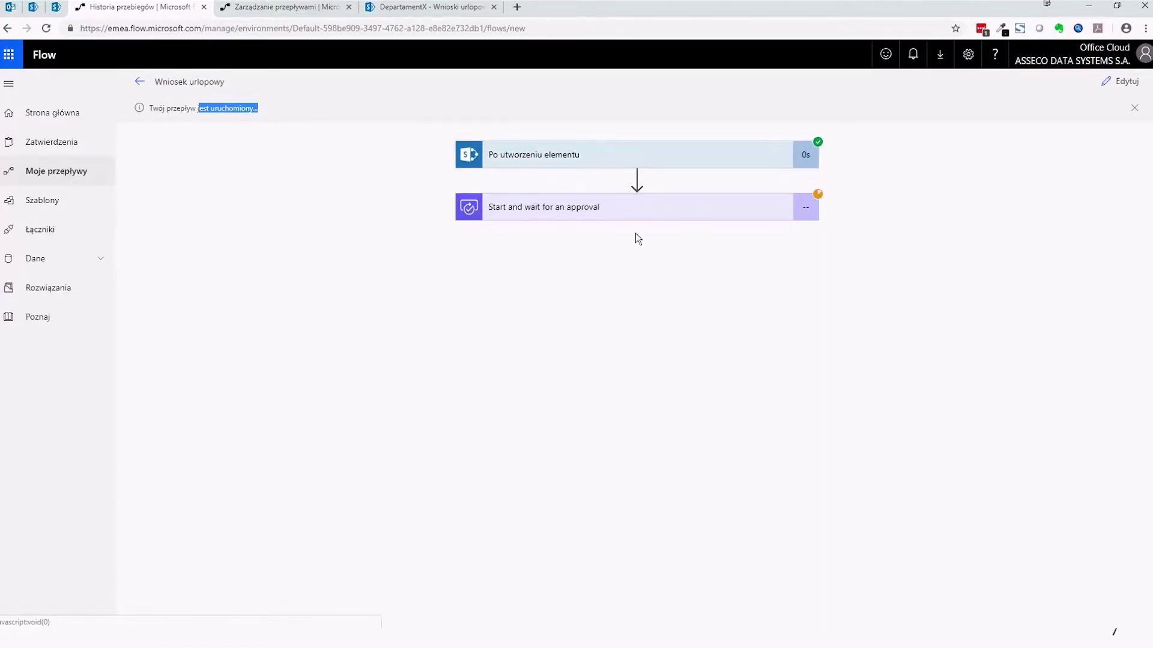
scroll(644, 254, down, 1)
scroll(643, 254, down, 1)
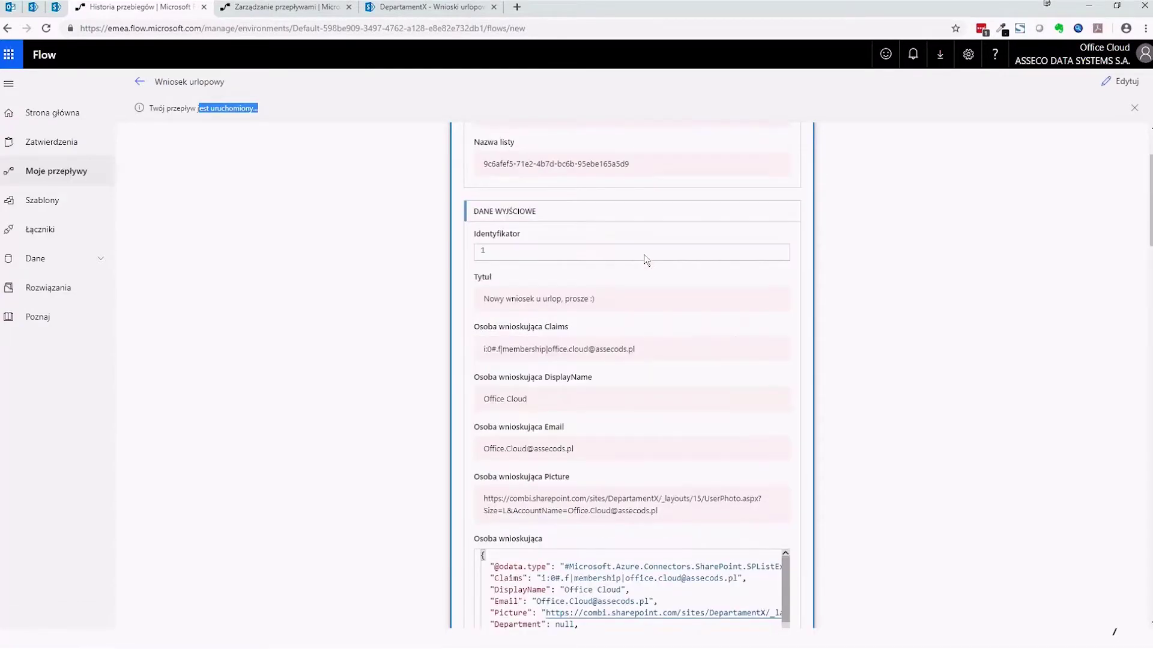
- Review the output data of the flow's trigger down to the Start and wait for an approval action
scroll(645, 254, down, 2)
drag(508, 181, 622, 189)
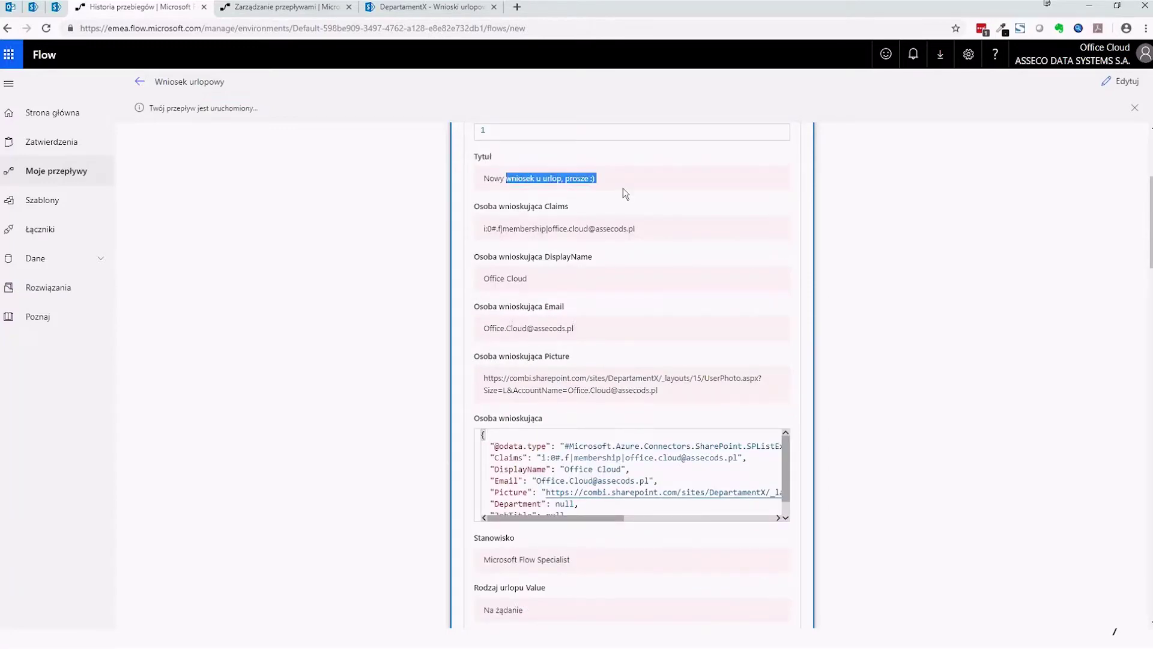
scroll(622, 188, down, 5)
scroll(594, 272, down, 15)
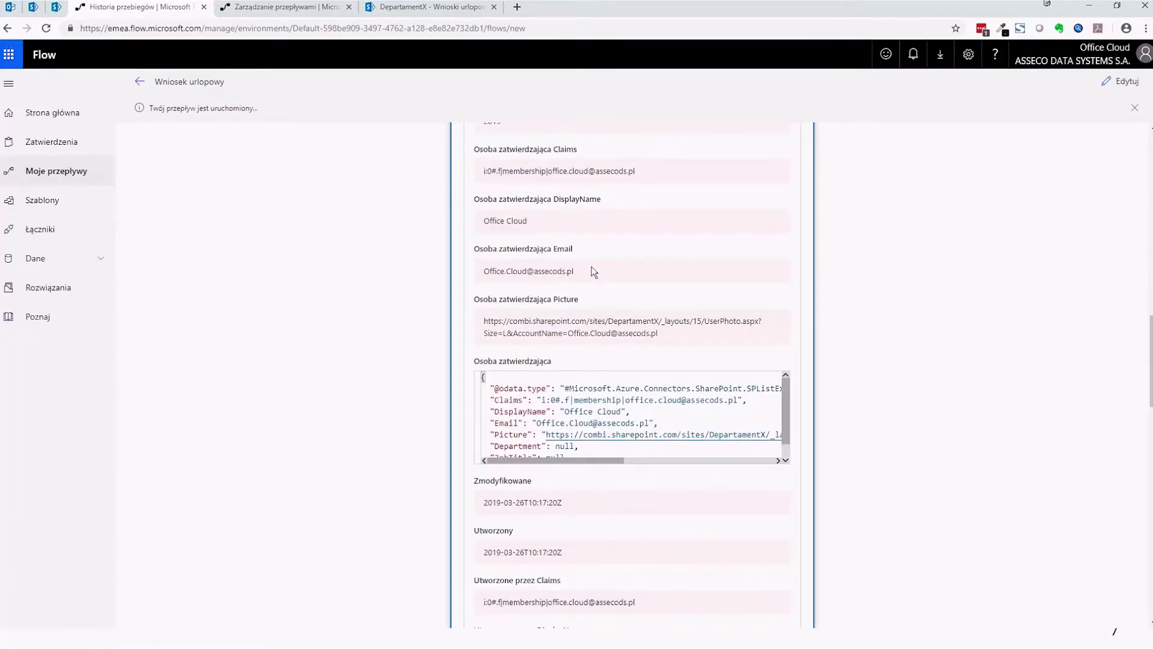
scroll(594, 272, down, 12)
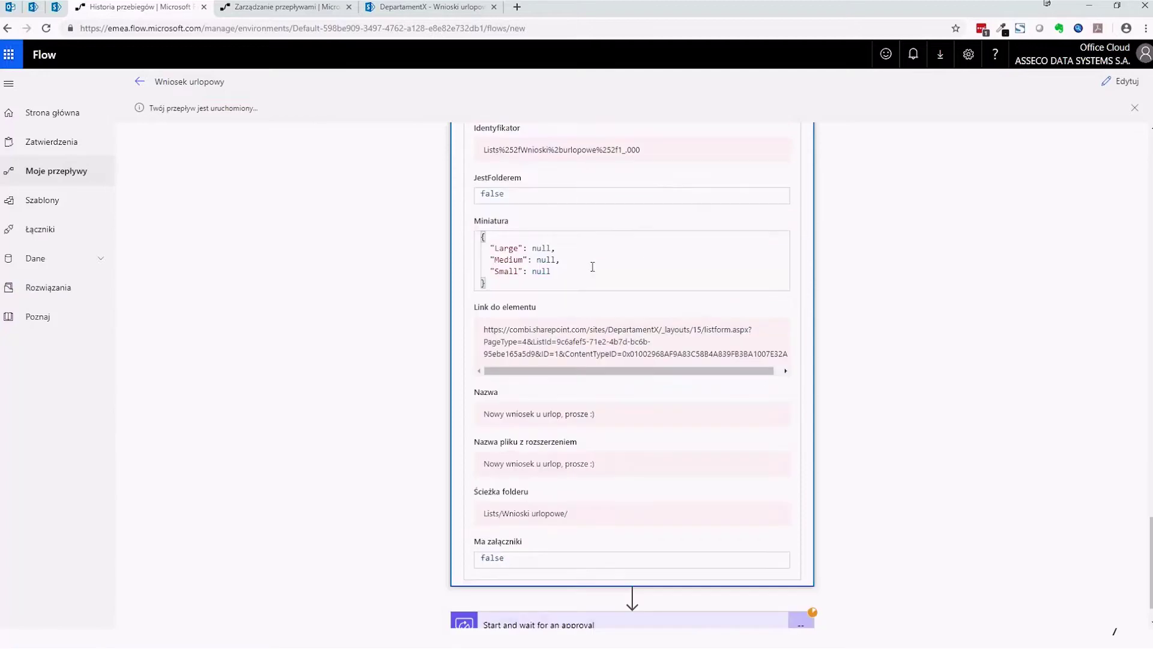
click(521, 584)
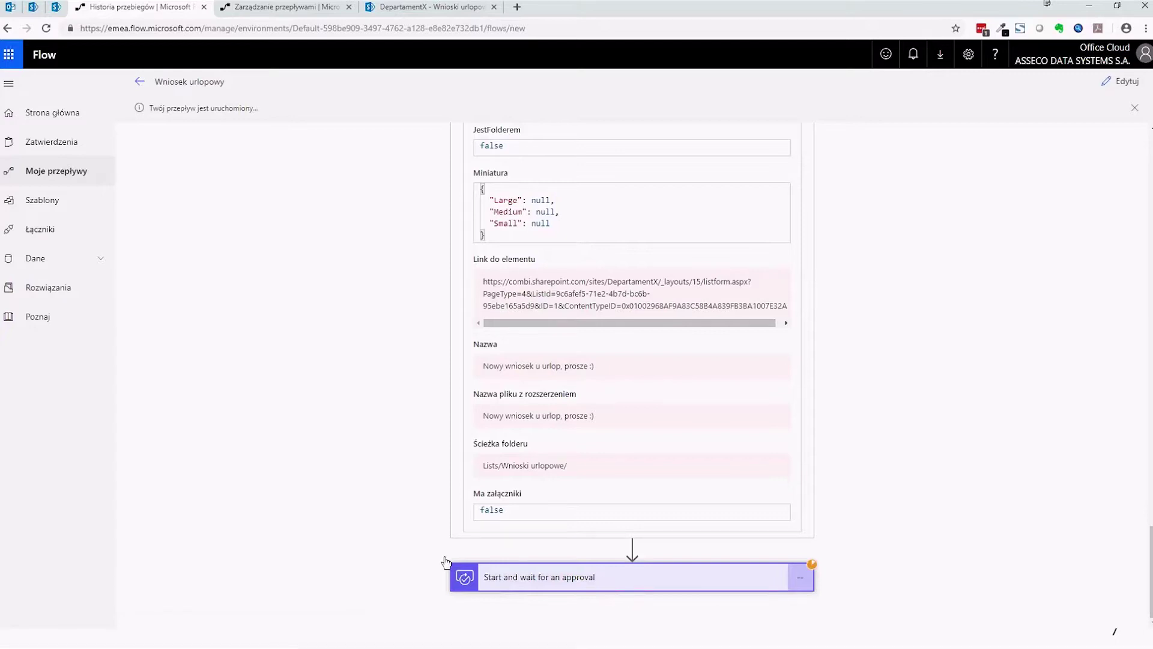
- Open the Zatwierdzenia page in a separate browser tab and dismiss the broken connections prompt
right_click(55, 142)
click(78, 150)
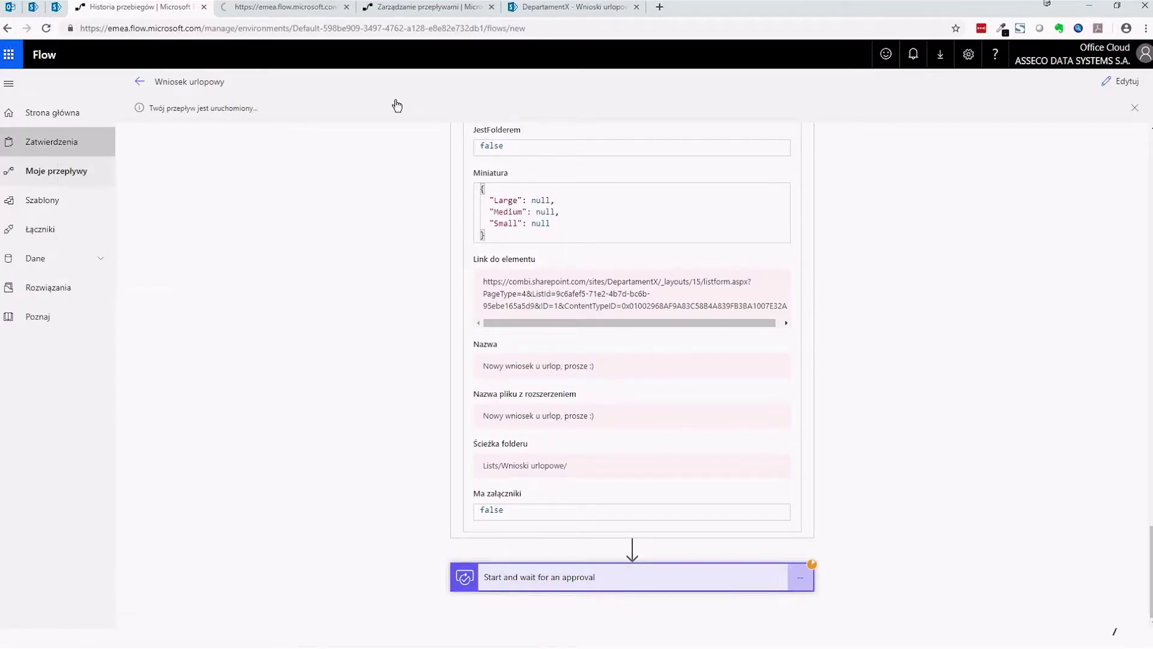
key(ctrl+Tab)
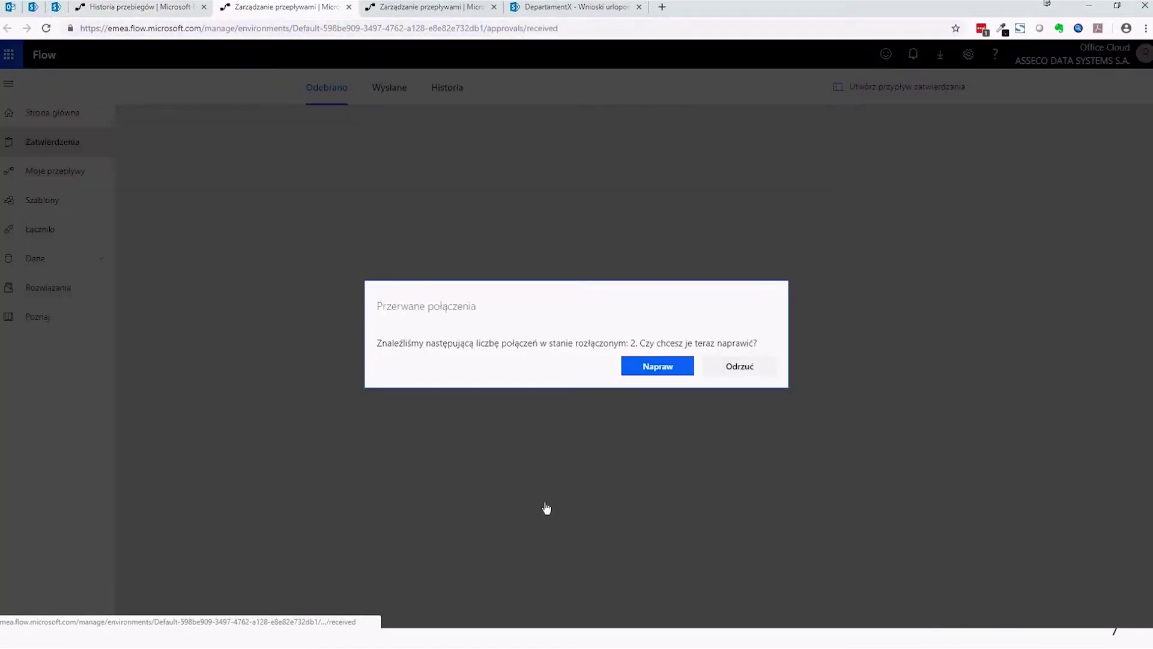
click(719, 373)
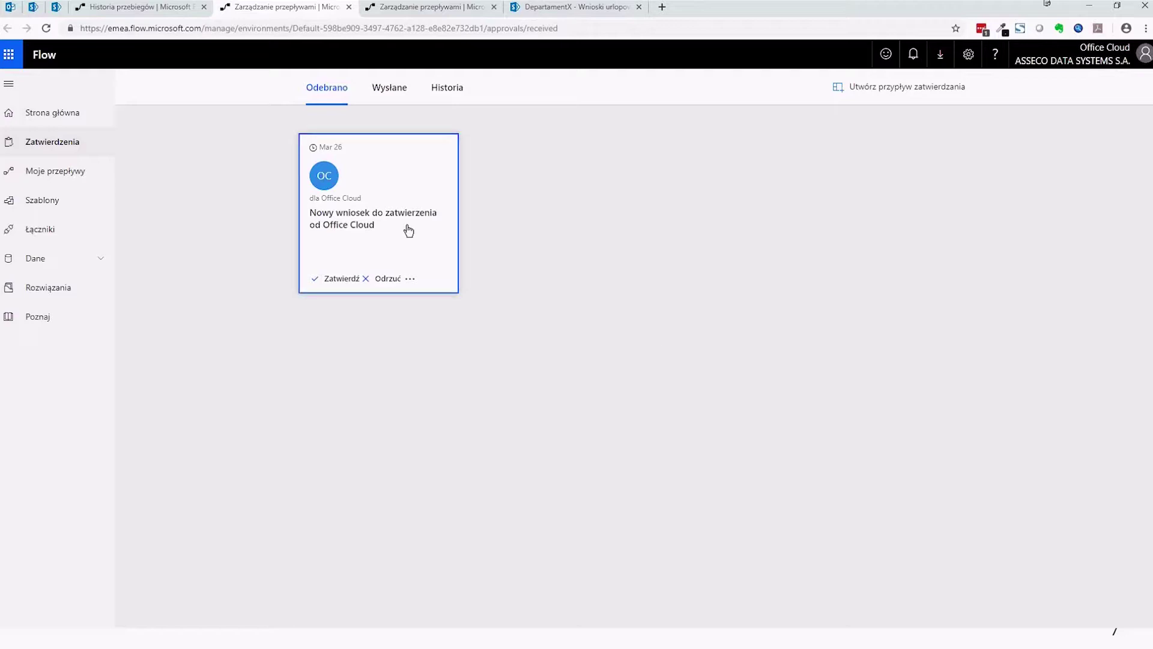
- Open the pending leave request's details and inspect its reassignment option without reassigning it
drag(319, 211, 401, 224)
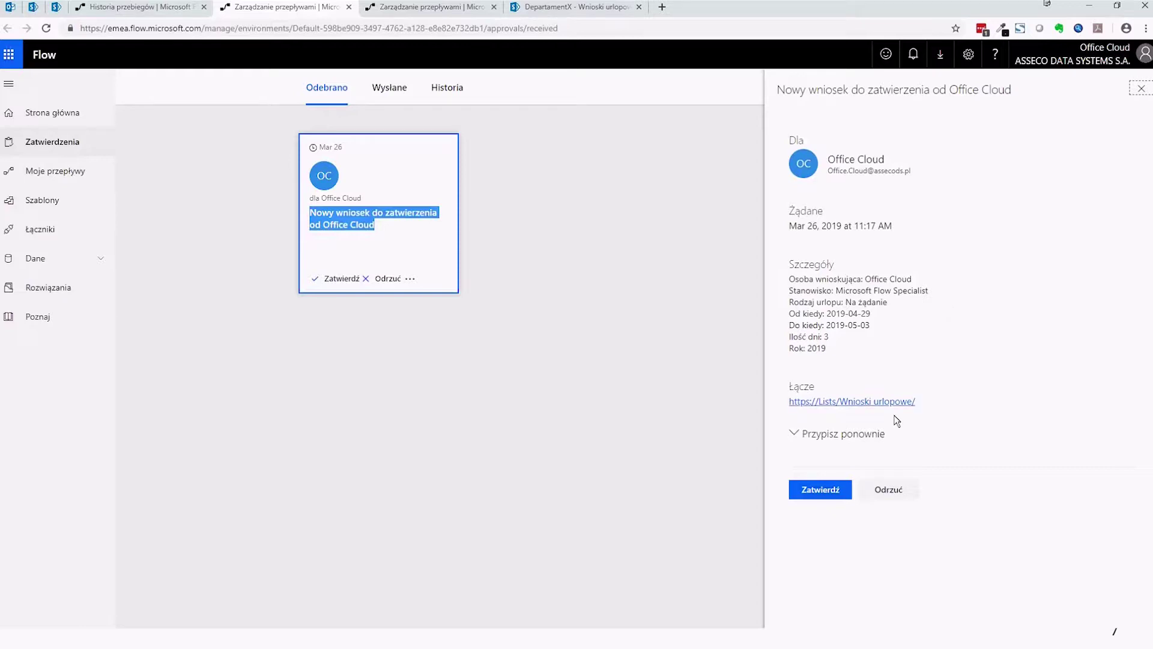
click(797, 436)
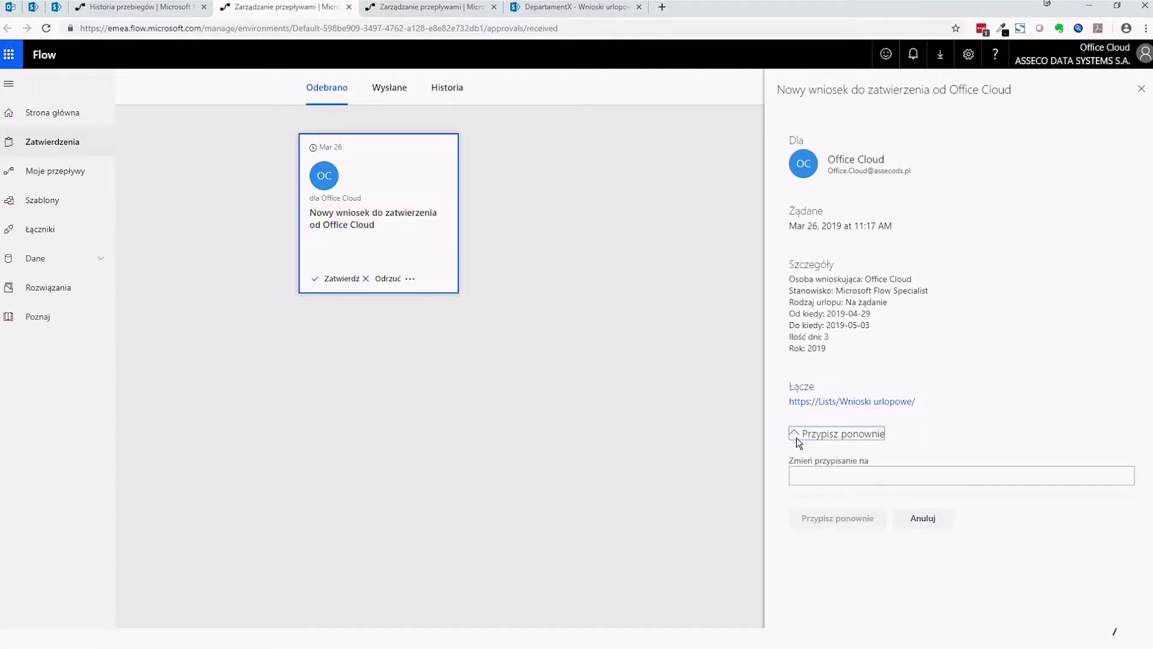
click(942, 477)
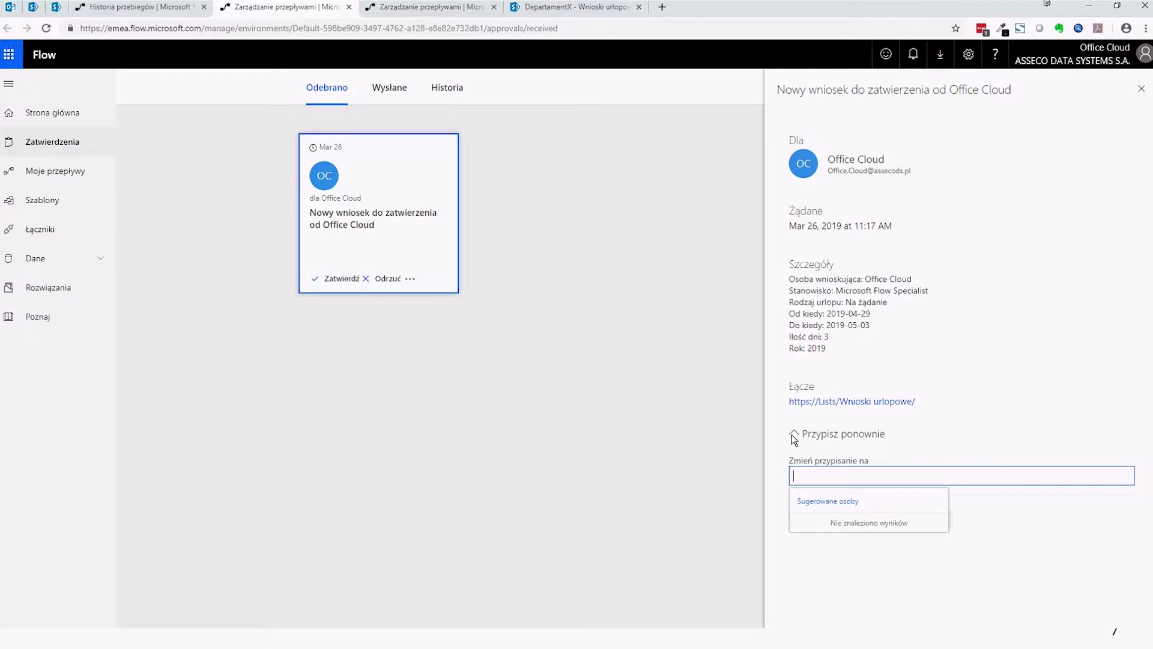
click(838, 433)
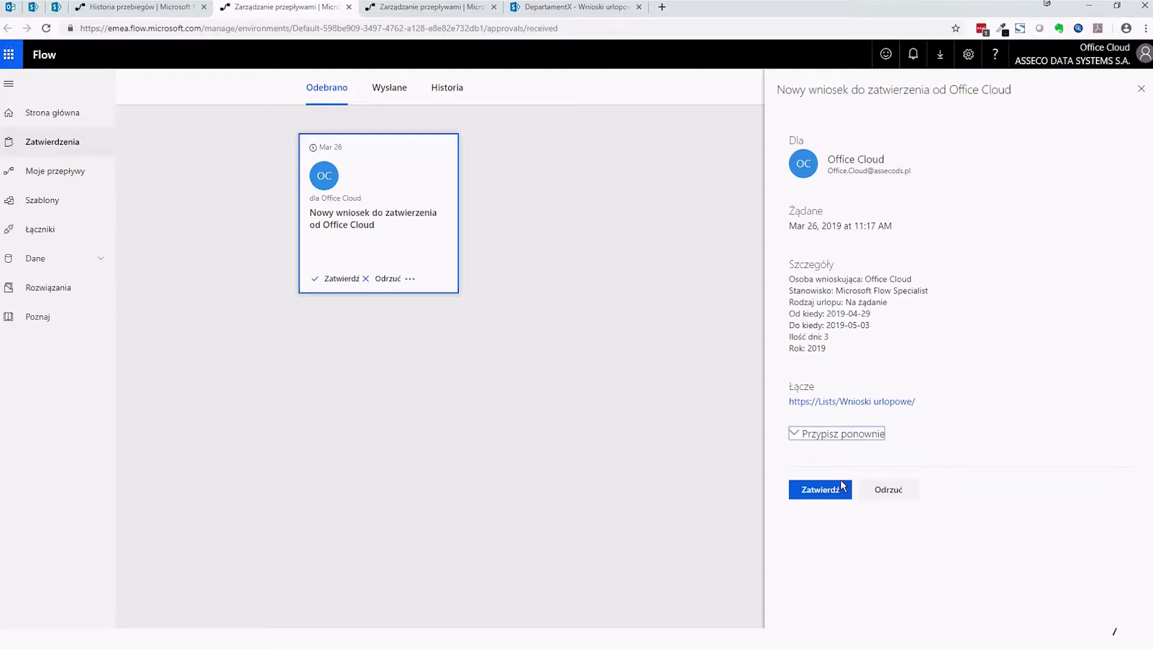
- Approve the leave request with the comment "ok" and confirm the response
click(843, 487)
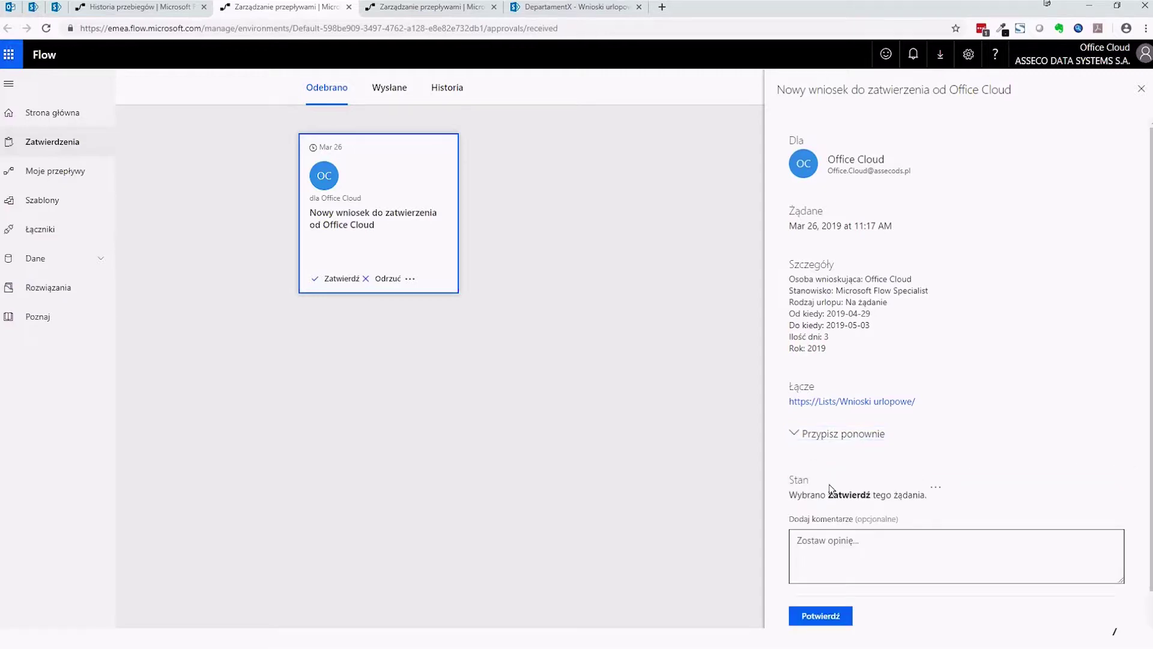
click(847, 533)
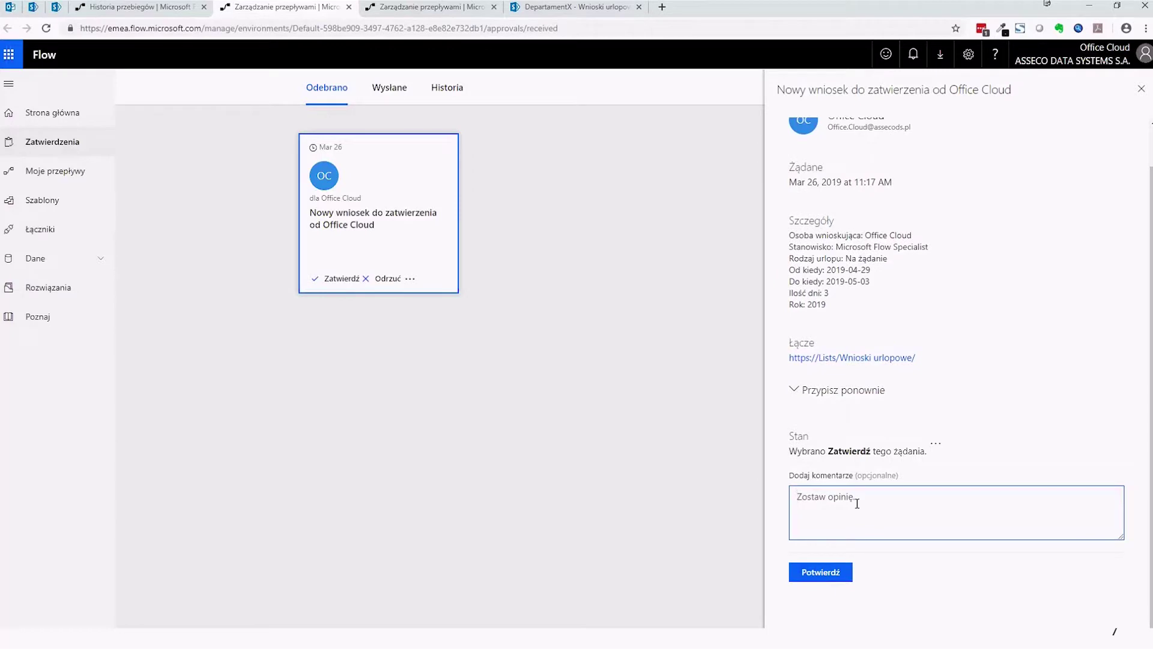
text(ok)
click(831, 578)
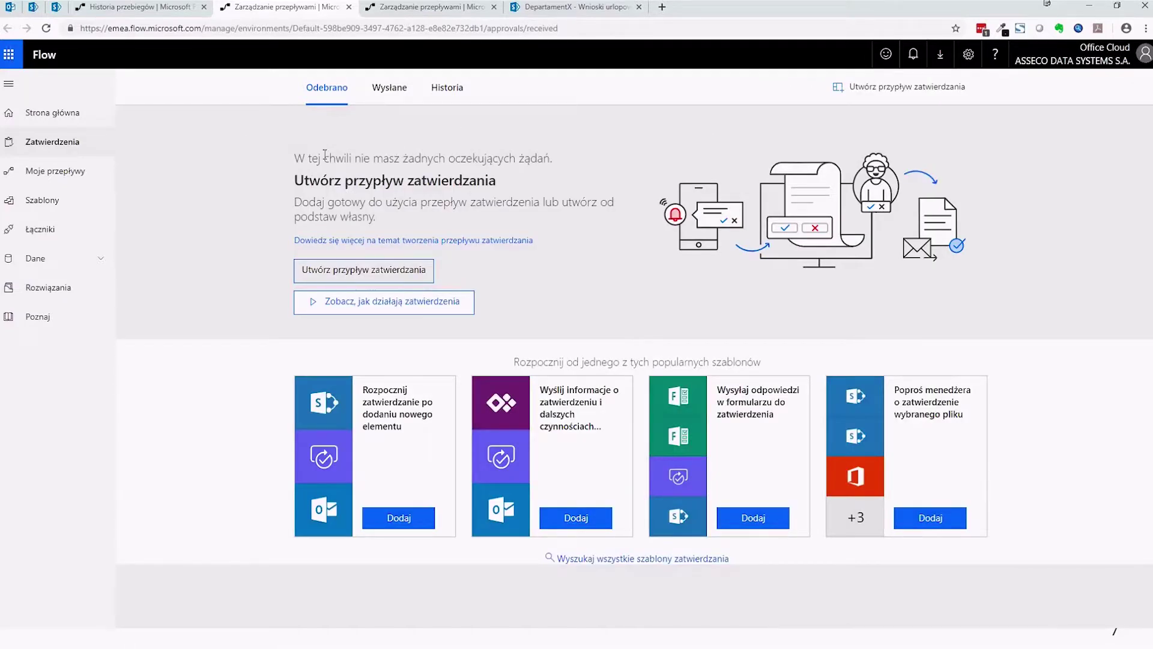
- Review the approval history list, then return to the received approvals
click(447, 87)
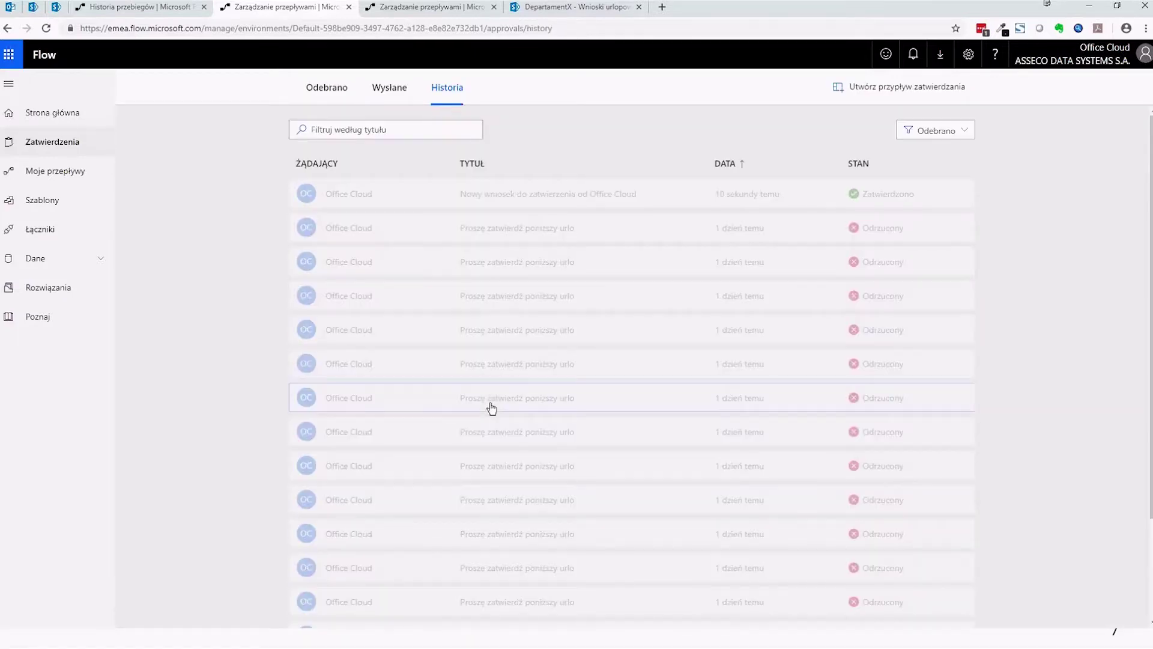
scroll(491, 407, down, 2)
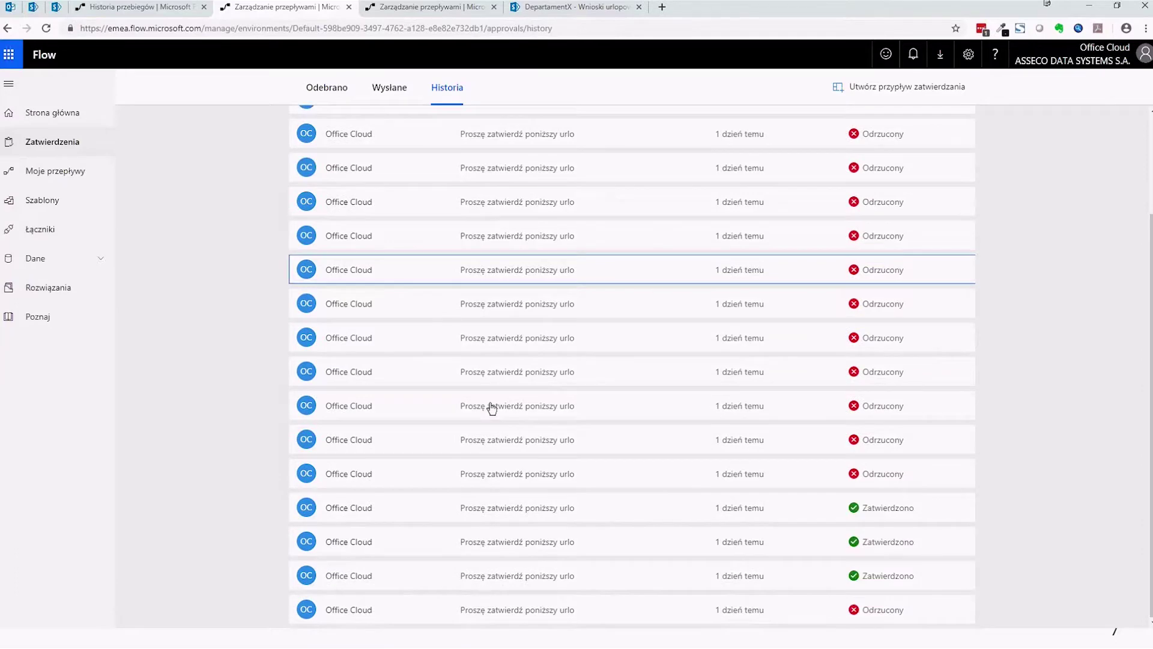
scroll(491, 408, up, 2)
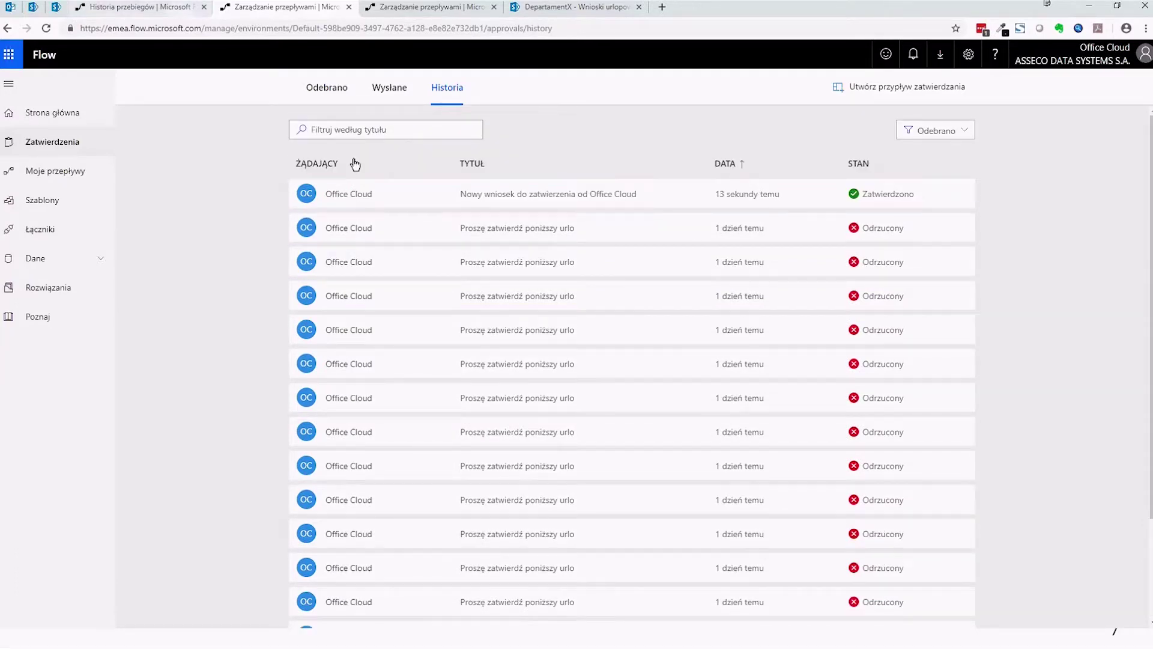
click(334, 90)
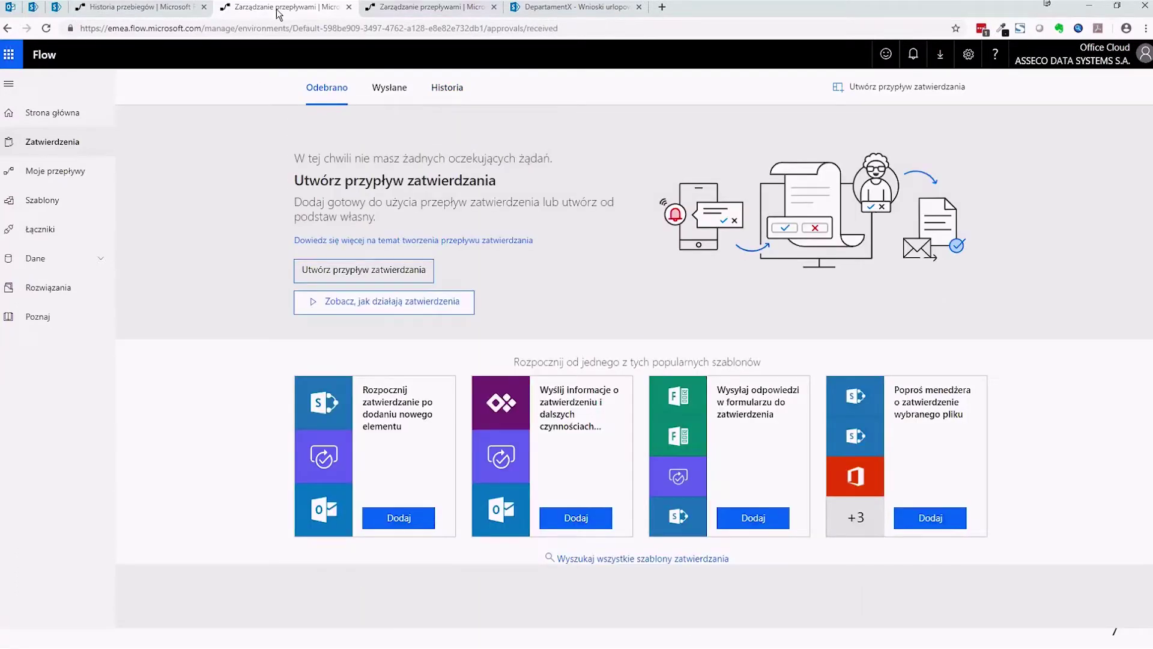
- Return to the Wniosek urlopowy test run and check its status and trigger outputs
click(160, 9)
scroll(680, 377, down, 10)
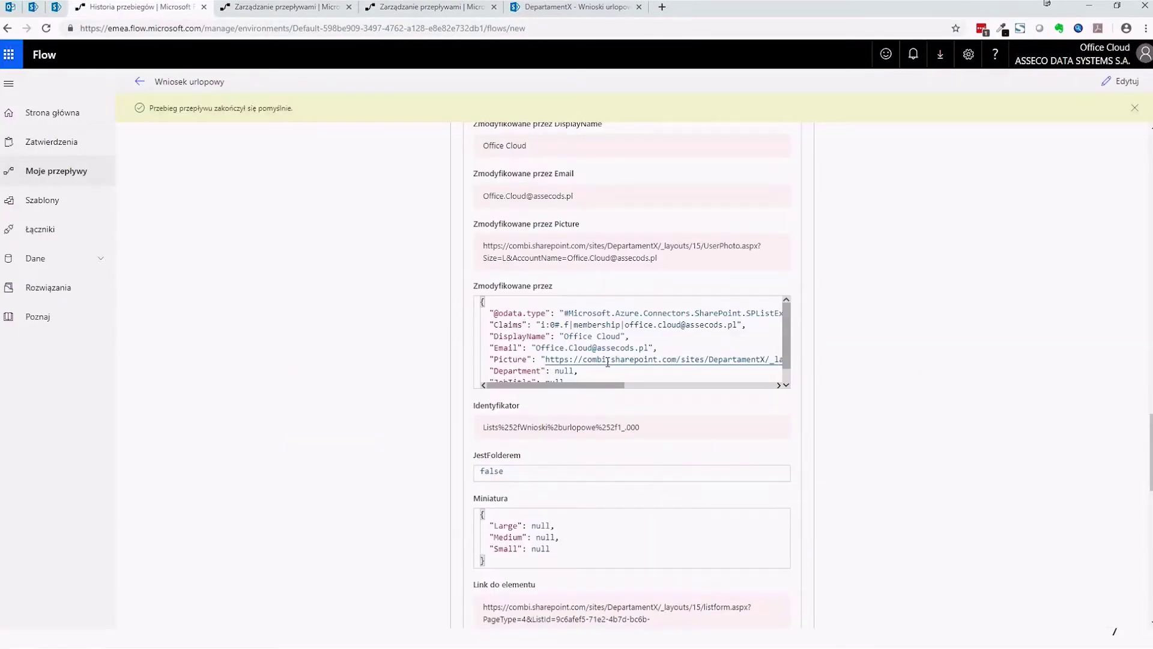
scroll(192, 142, up, 5)
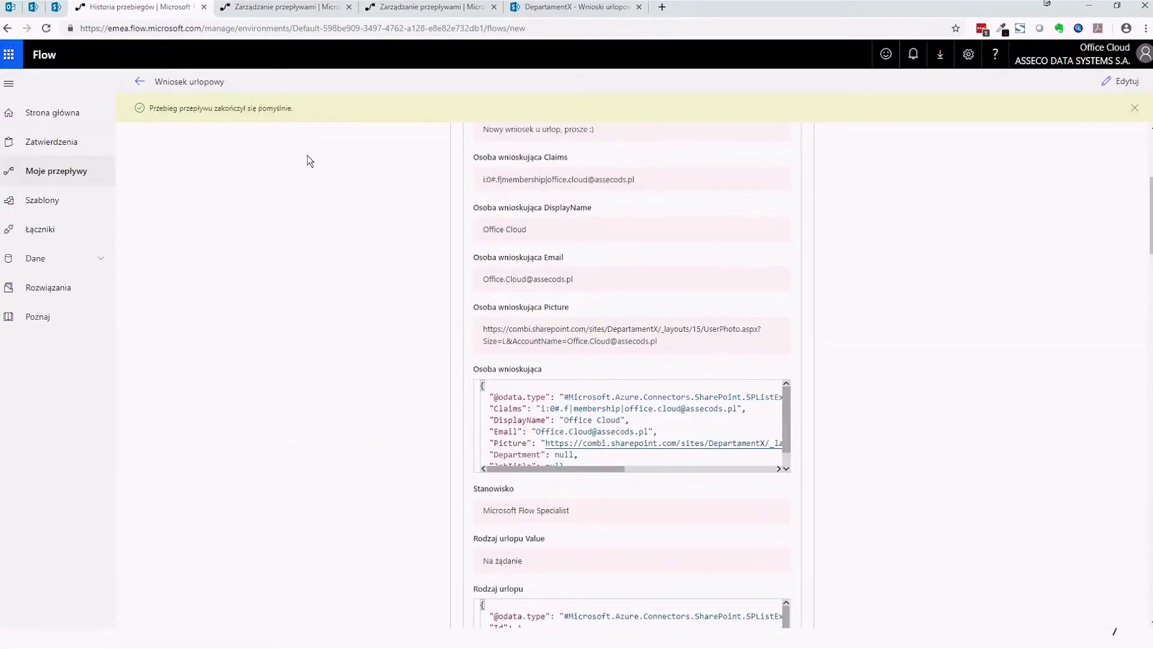
scroll(309, 161, up, 2)
- Open the latest run of the Wniosek urlopowy flow and show the outputs of its approval action
click(56, 171)
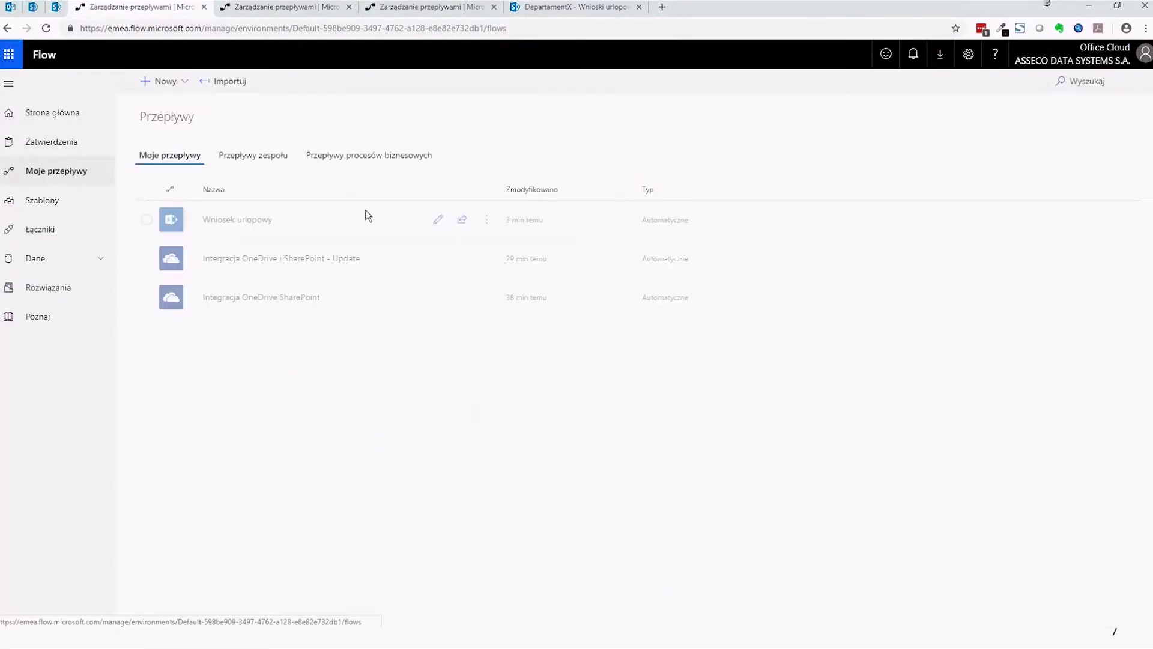
click(256, 221)
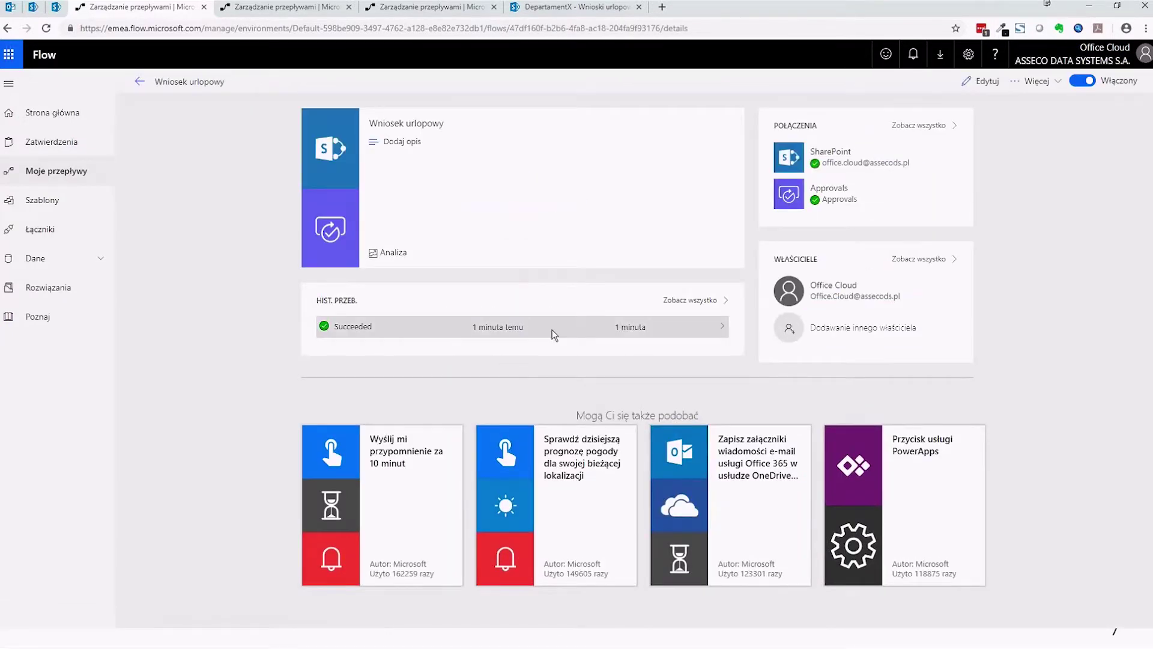
click(633, 327)
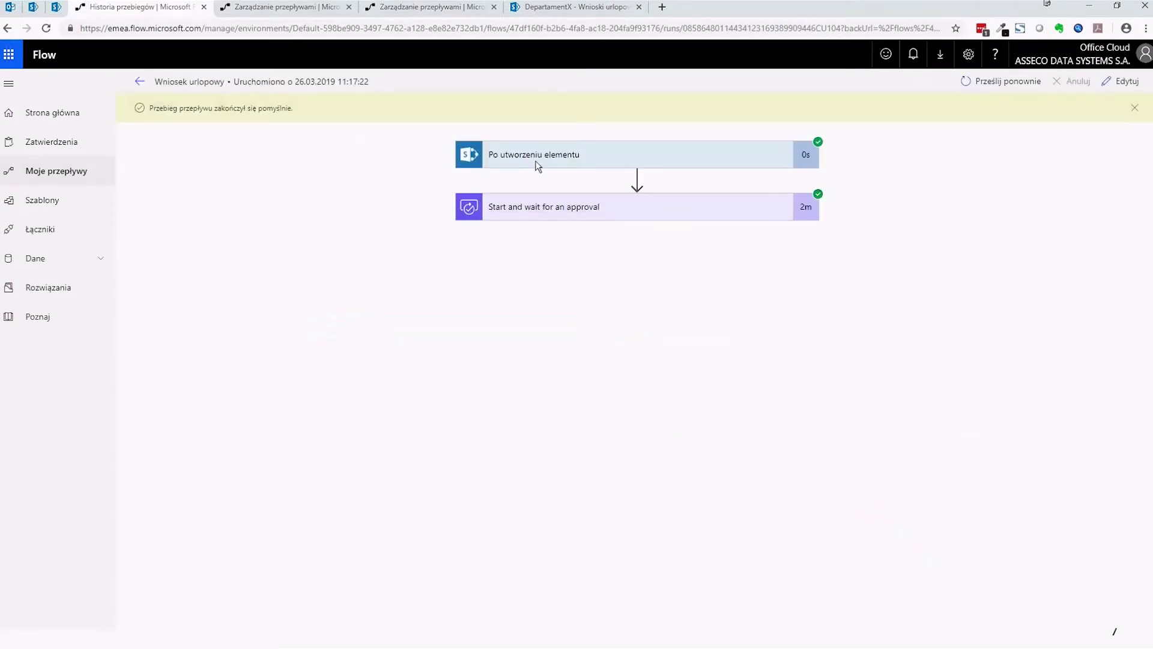
click(577, 211)
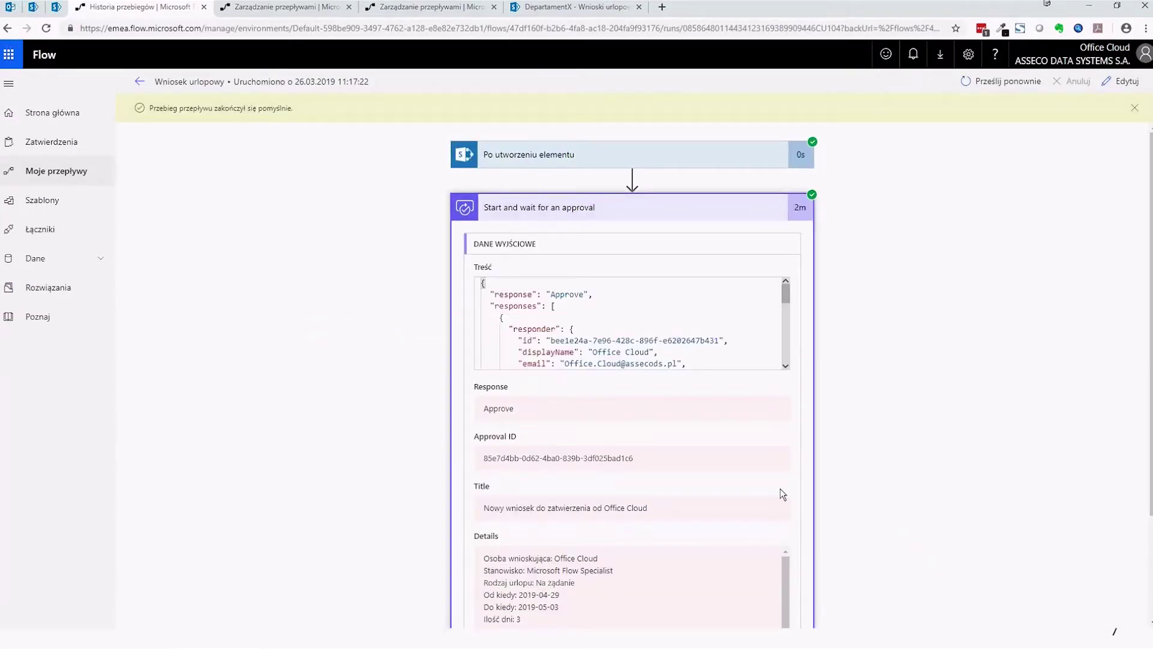
- Switch to the SharePoint list Wnioski urlopowe, reload it and examine the submission and decision columns
click(575, 6)
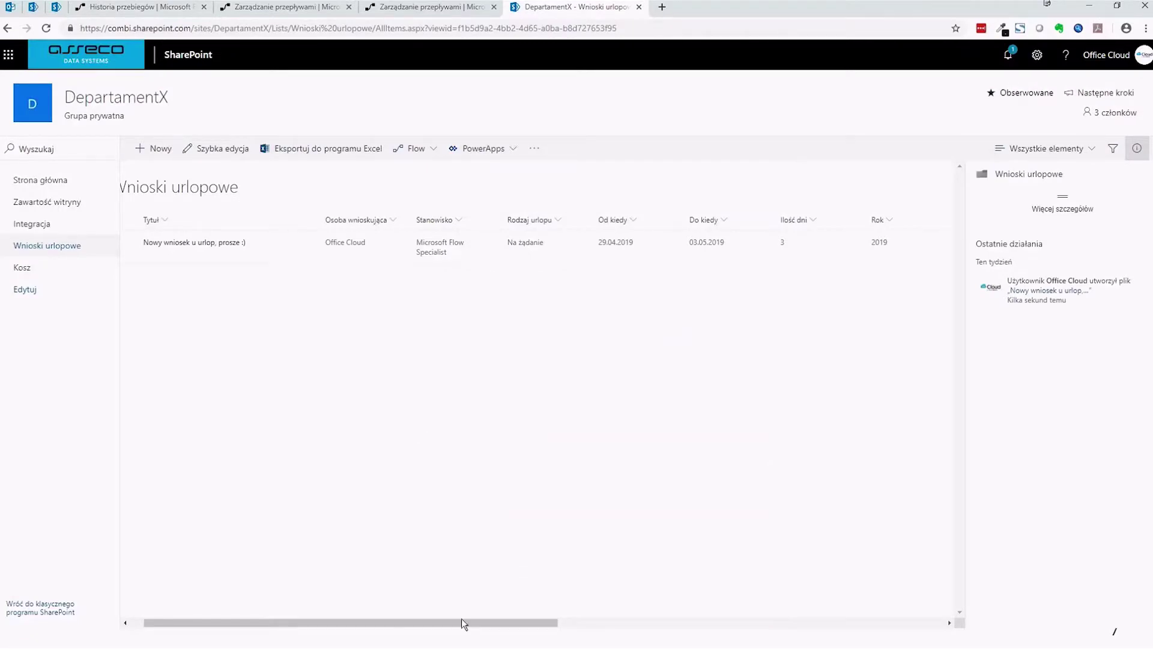
drag(463, 622, 352, 621)
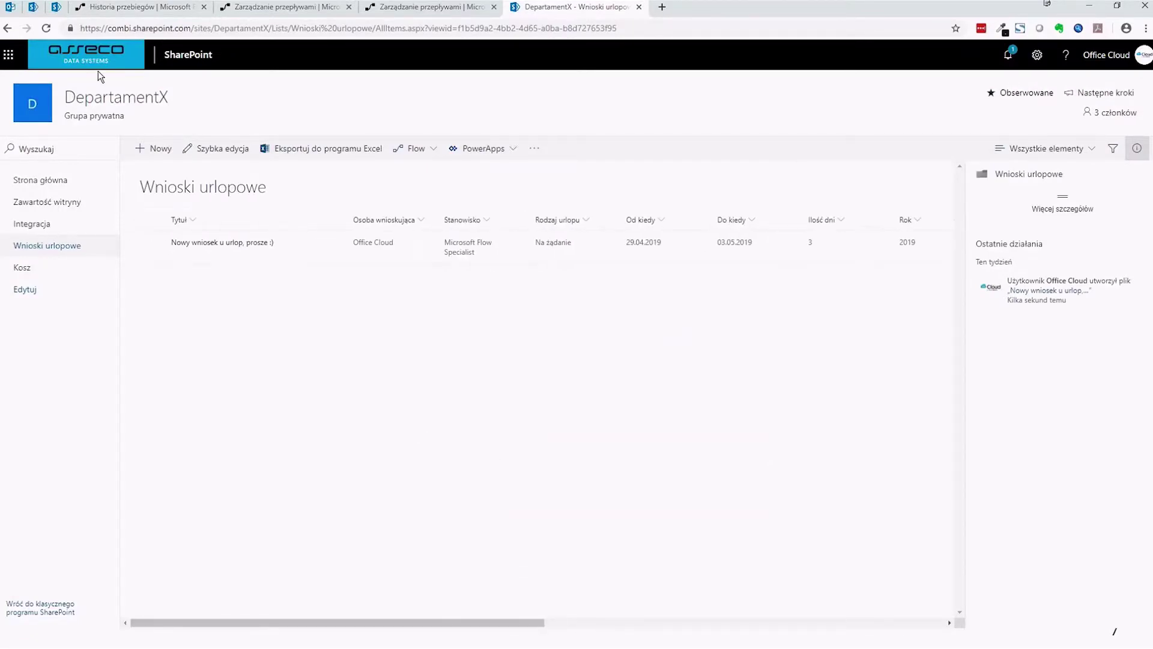
click(48, 28)
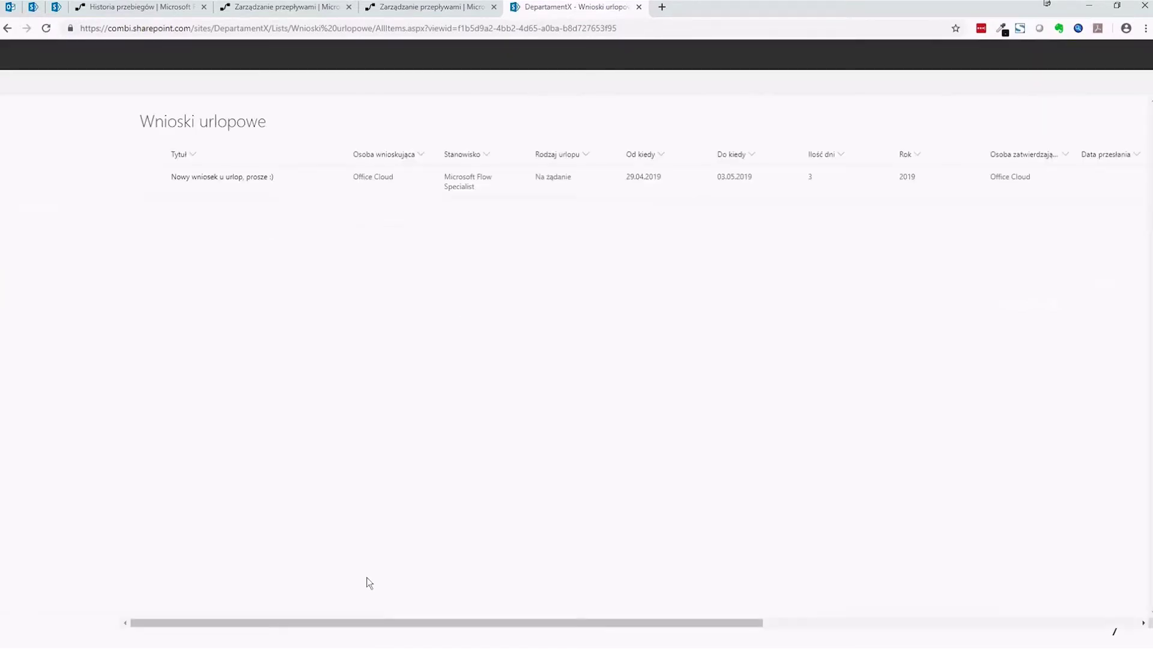
drag(560, 621, 975, 628)
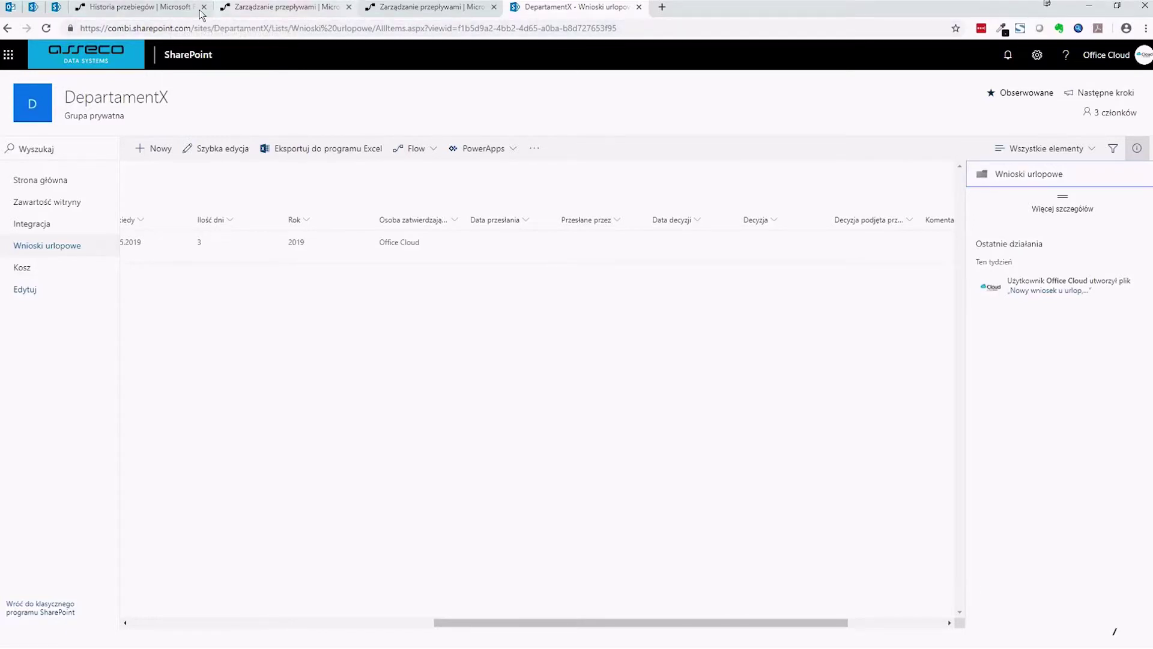
- Close the duplicate browser tab showing the received approvals page
click(309, 13)
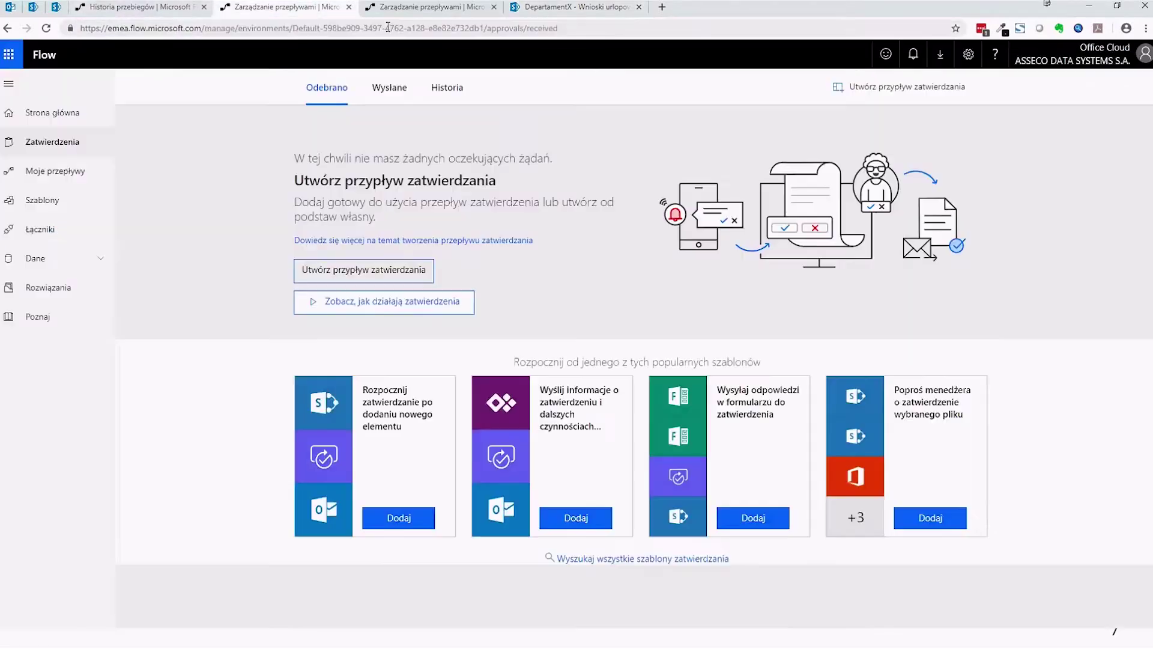
click(387, 27)
click(429, 7)
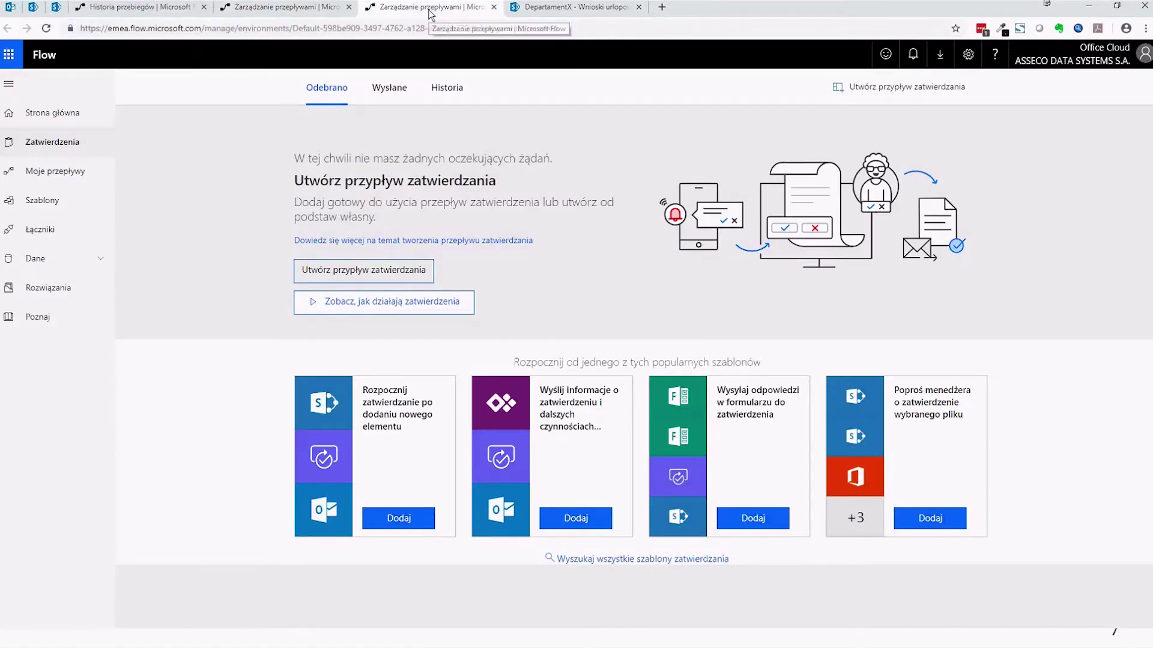
click(494, 7)
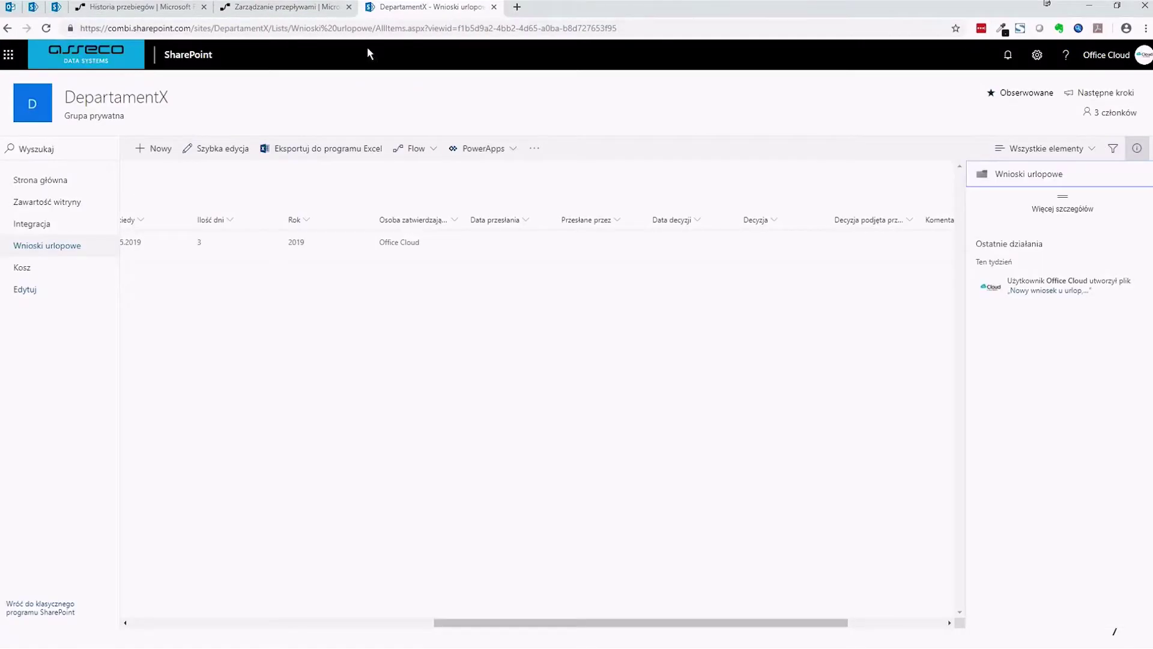
- Open the Wniosek urlopowy flow for editing in Microsoft Flow and expand its trigger and approval action
click(308, 14)
click(55, 170)
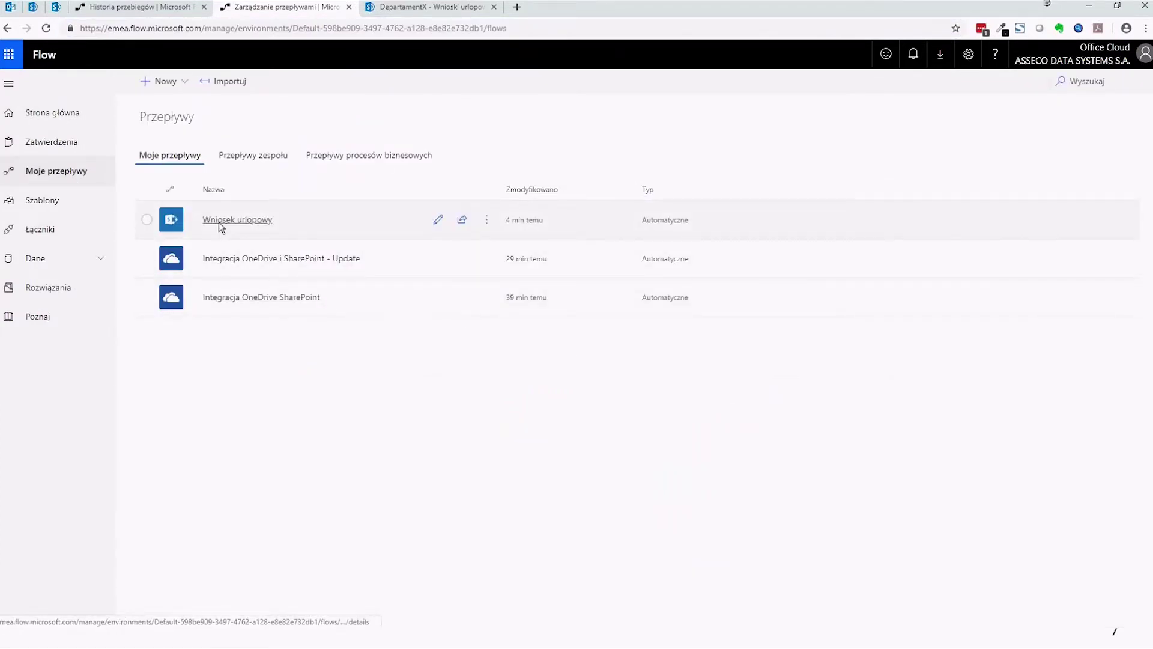
click(219, 221)
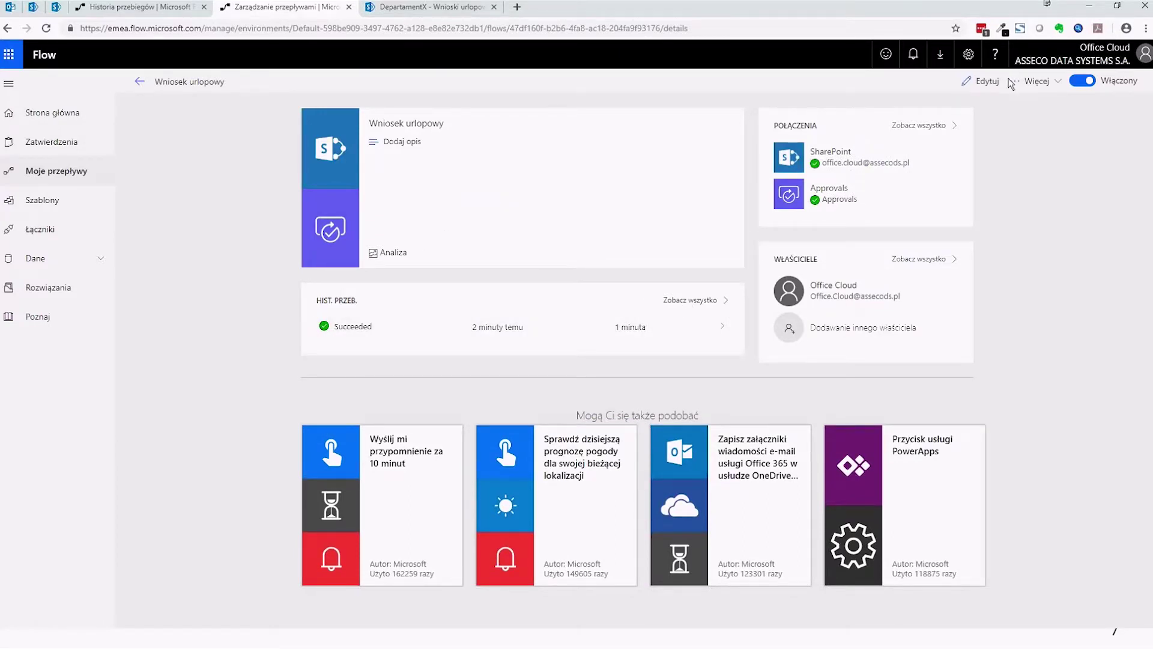
click(980, 81)
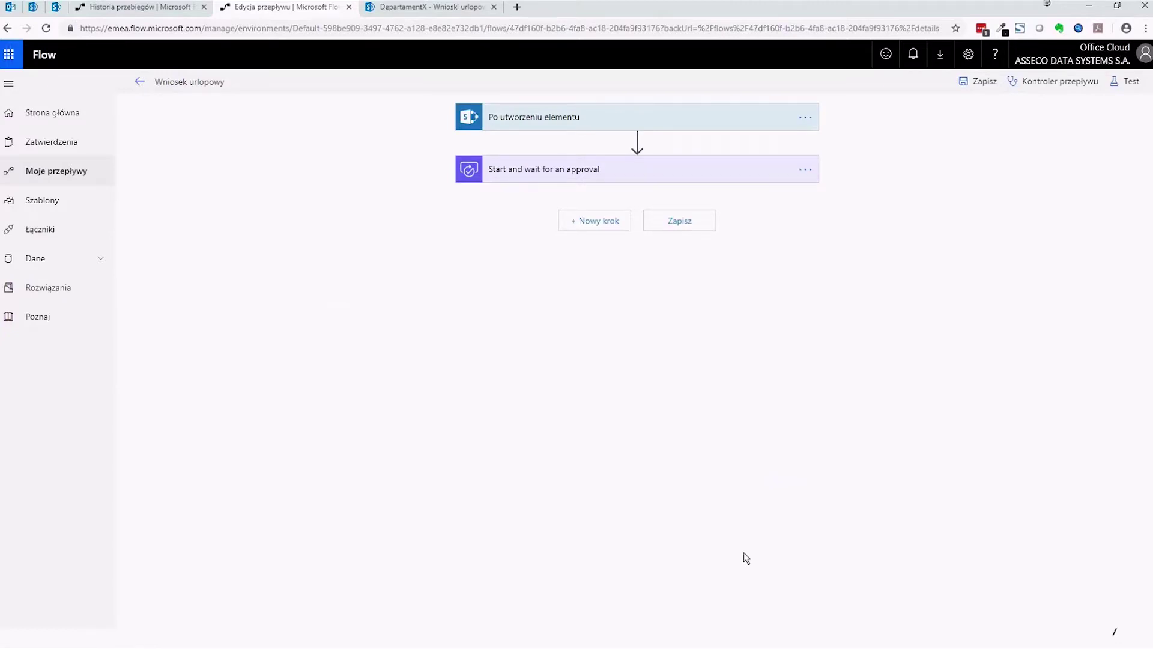
click(604, 124)
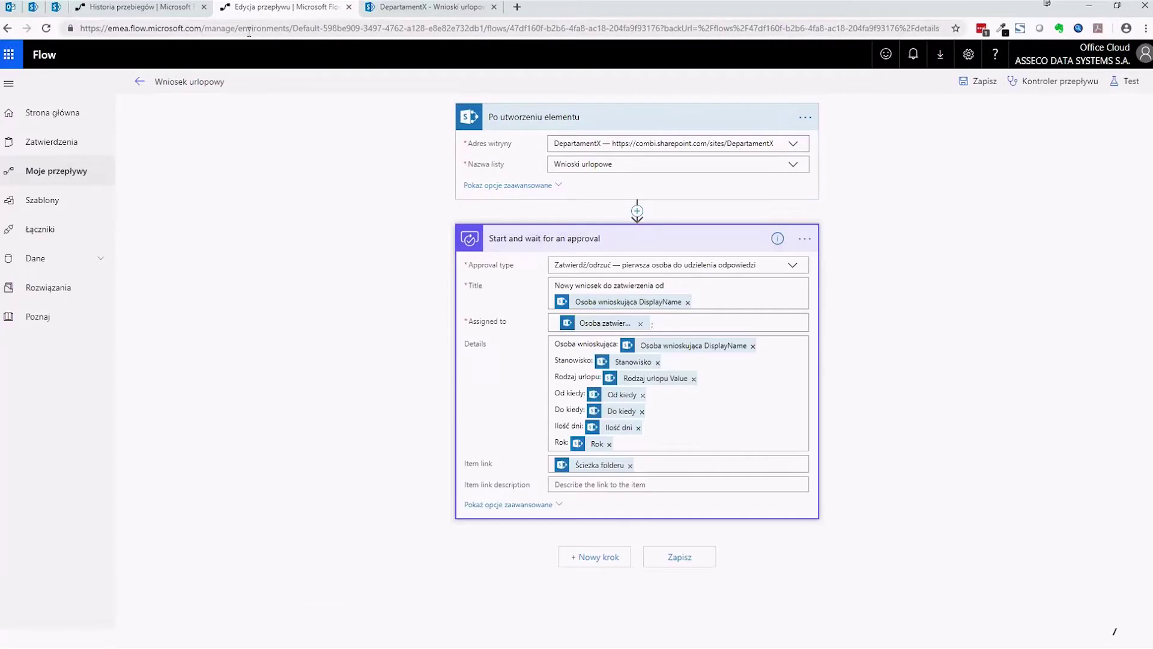
- Switch to the Wnioski urlopowe list in SharePoint, examine its submission and decision columns, and return to the flow editor
click(424, 9)
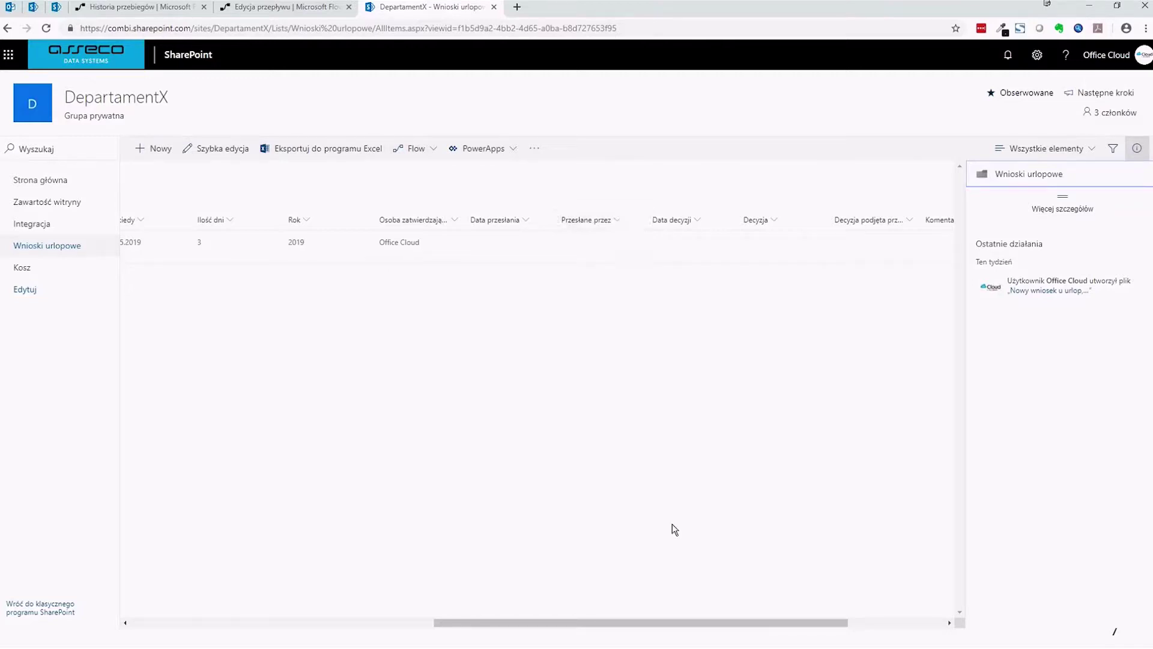
drag(624, 626, 671, 624)
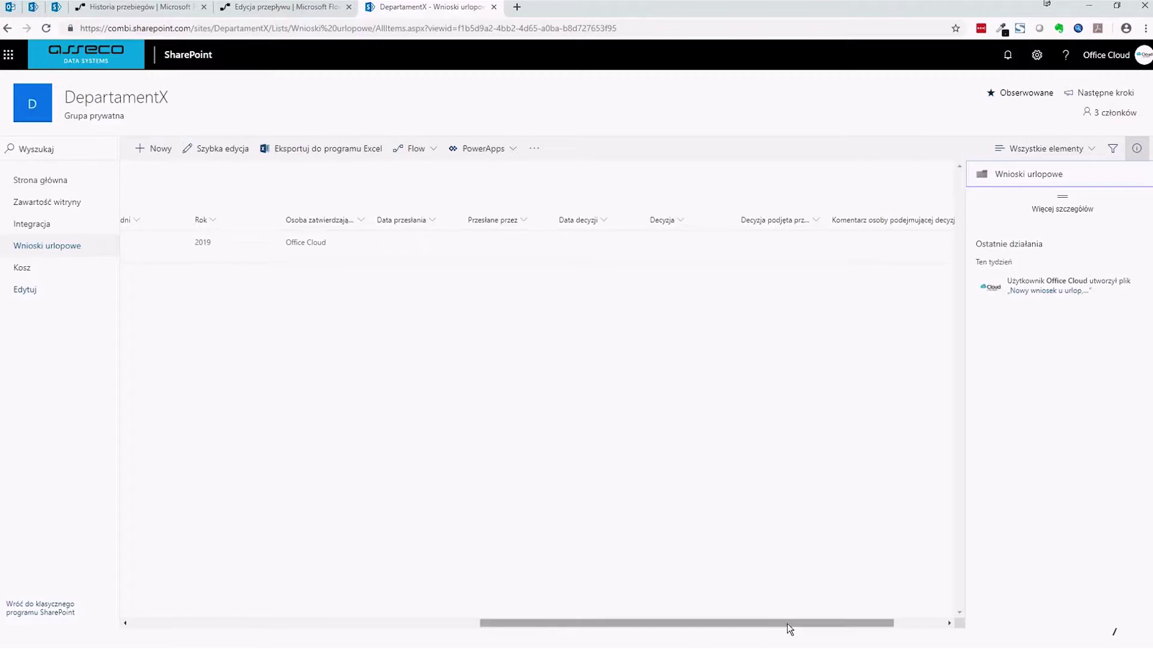
drag(816, 628, 847, 426)
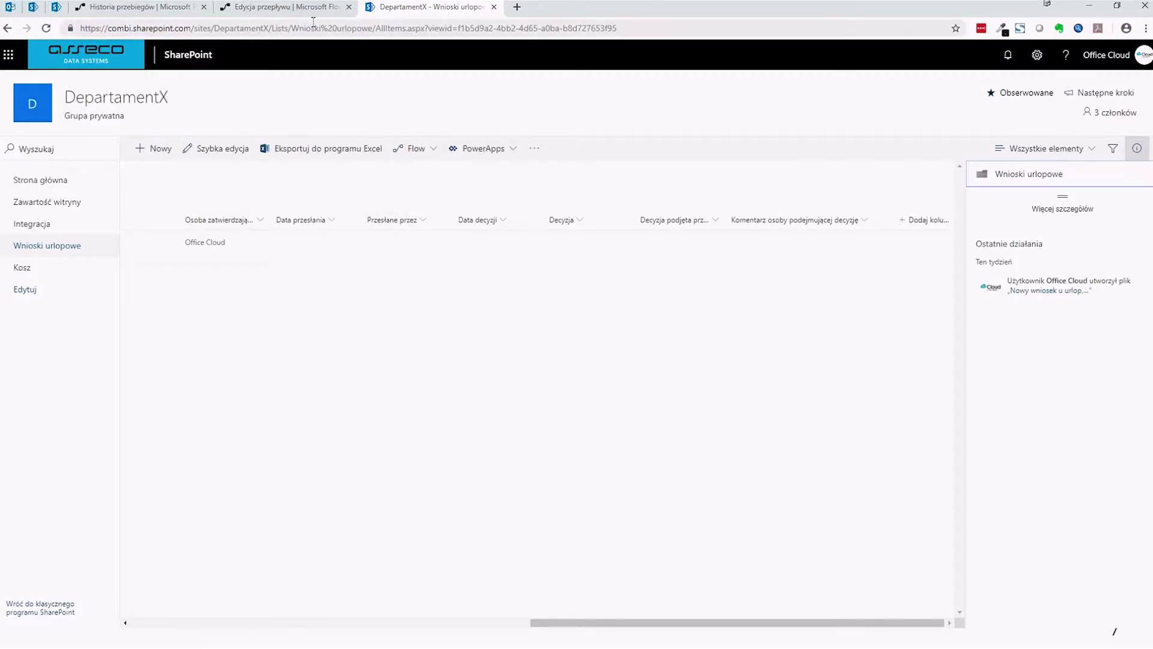
click(261, 9)
click(120, 7)
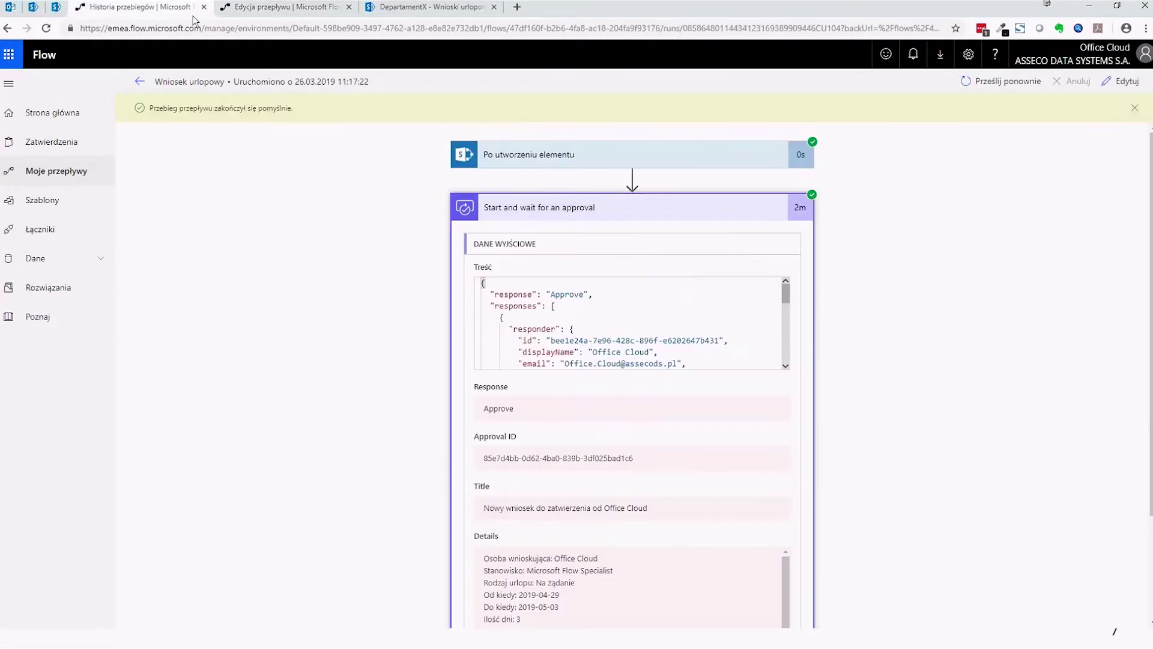
click(282, 7)
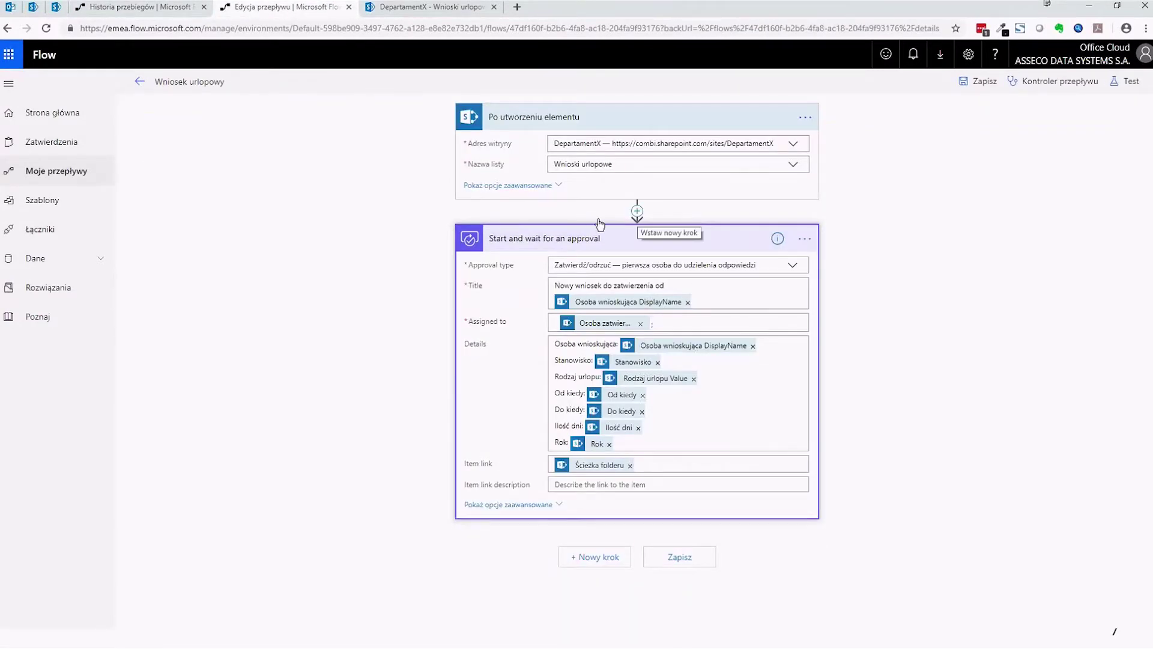
- Insert the SharePoint action Aktualizuj element between the Po utworzeniu elementu trigger and the approval action
click(501, 221)
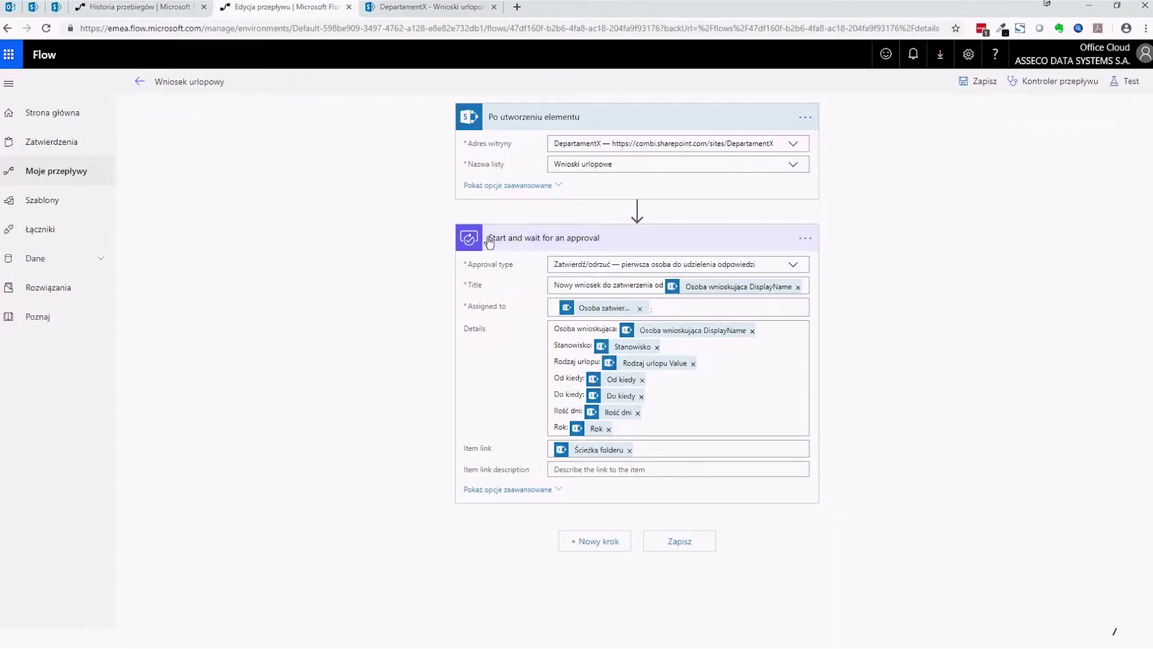
click(637, 210)
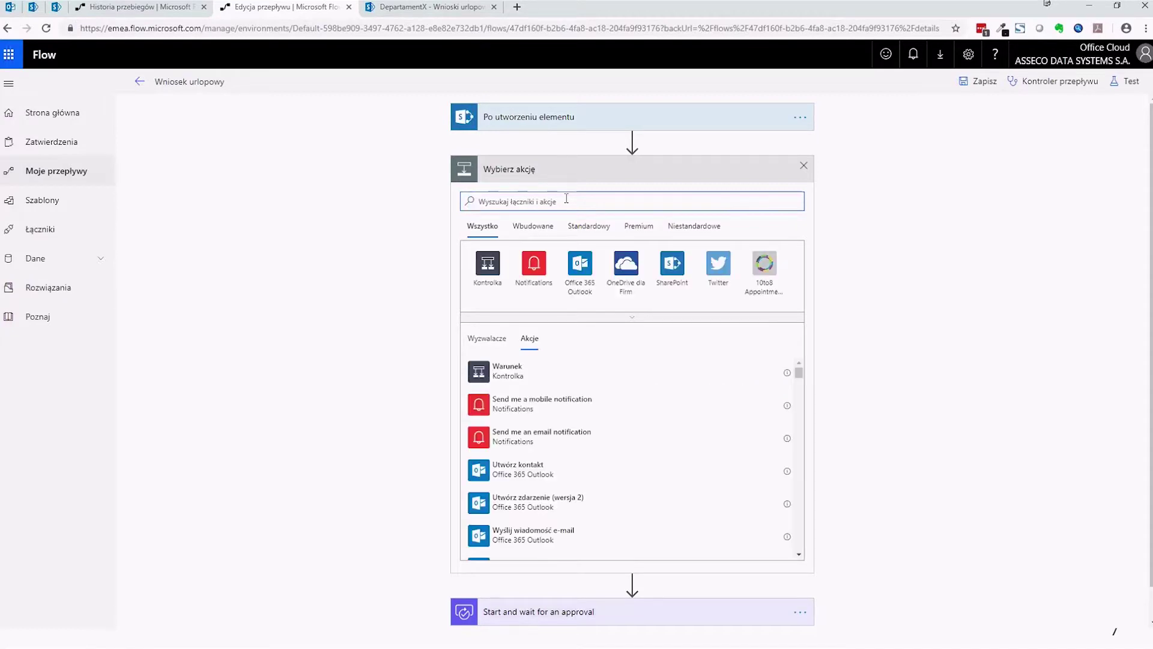
click(671, 267)
scroll(678, 368, down, 1)
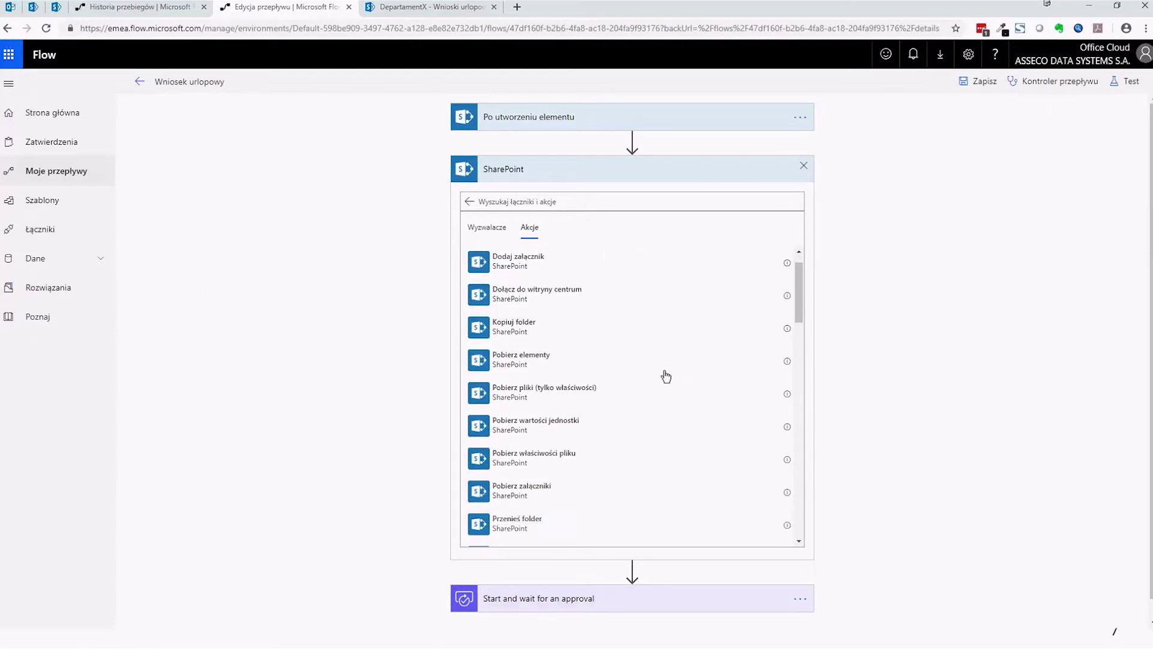
scroll(665, 376, down, 3)
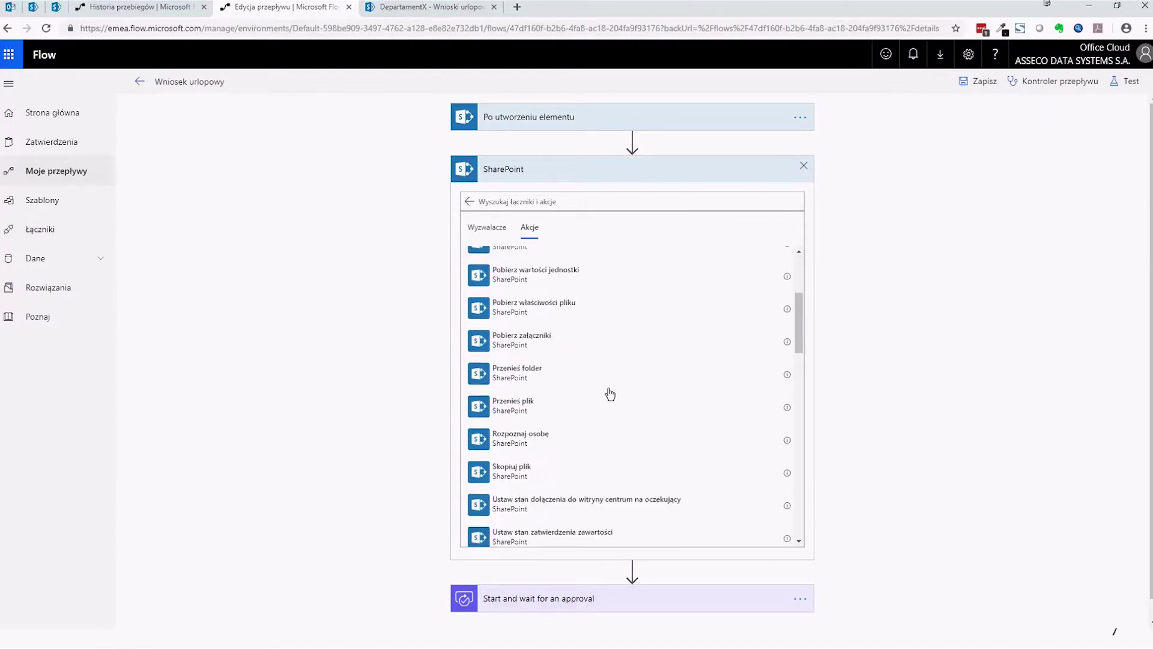
scroll(541, 453, down, 3)
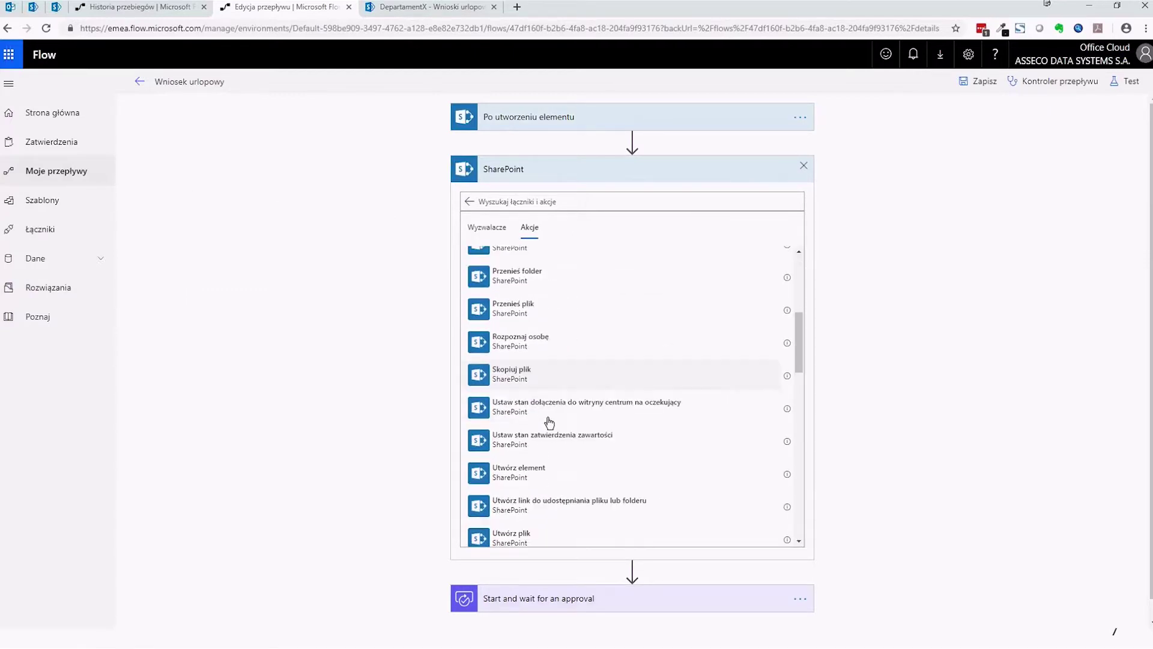
scroll(547, 423, down, 3)
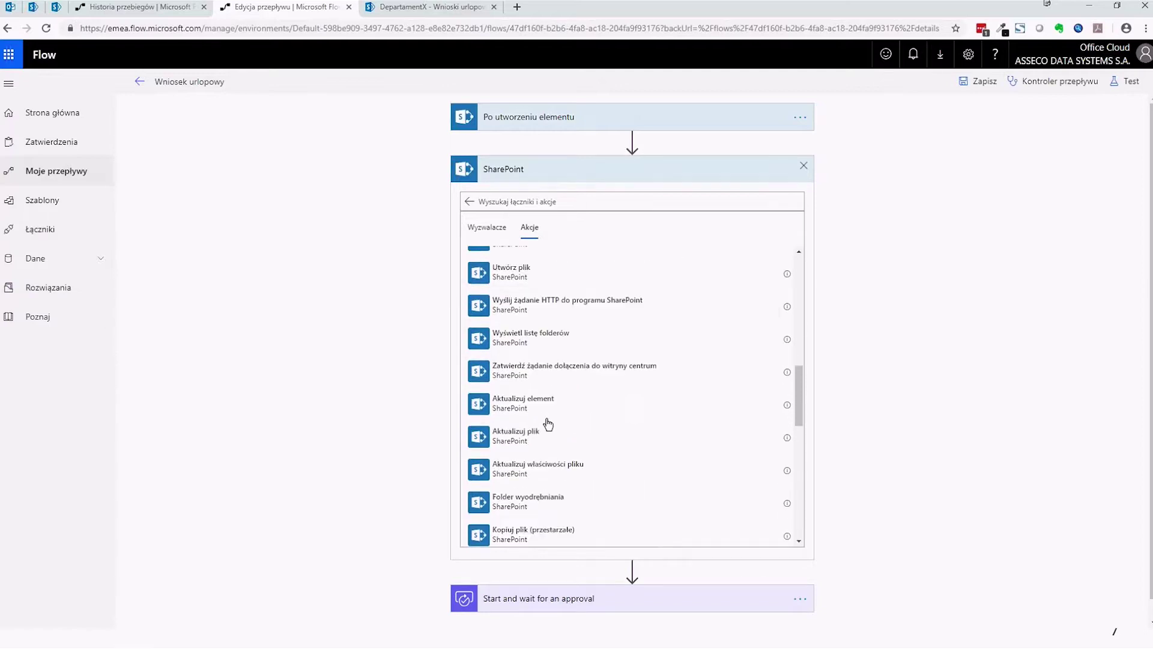
click(548, 408)
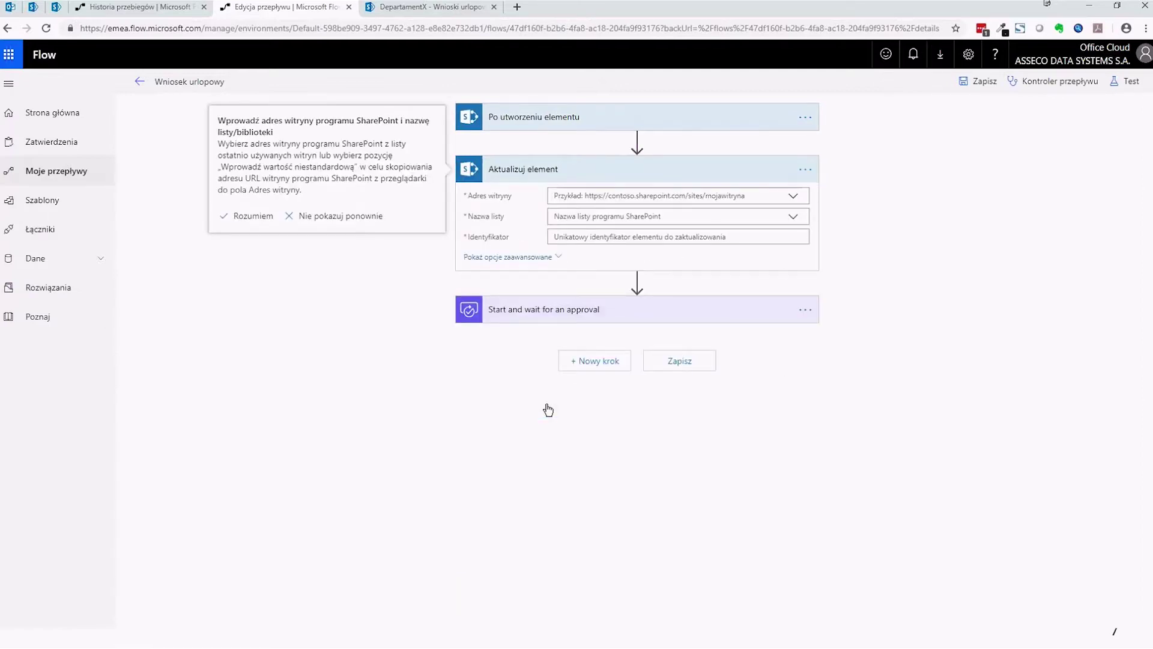
- Set the Aktualizuj element action's site address to DepartamentX and its list name to Wnioski urlopowe
click(793, 200)
click(793, 200)
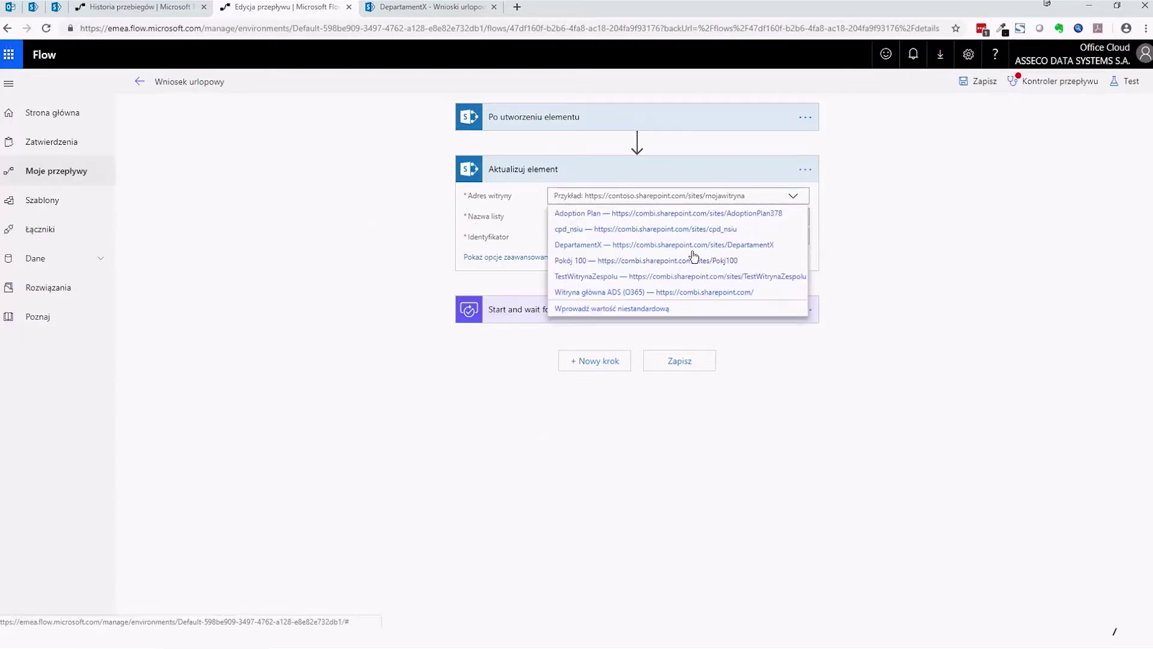
click(660, 244)
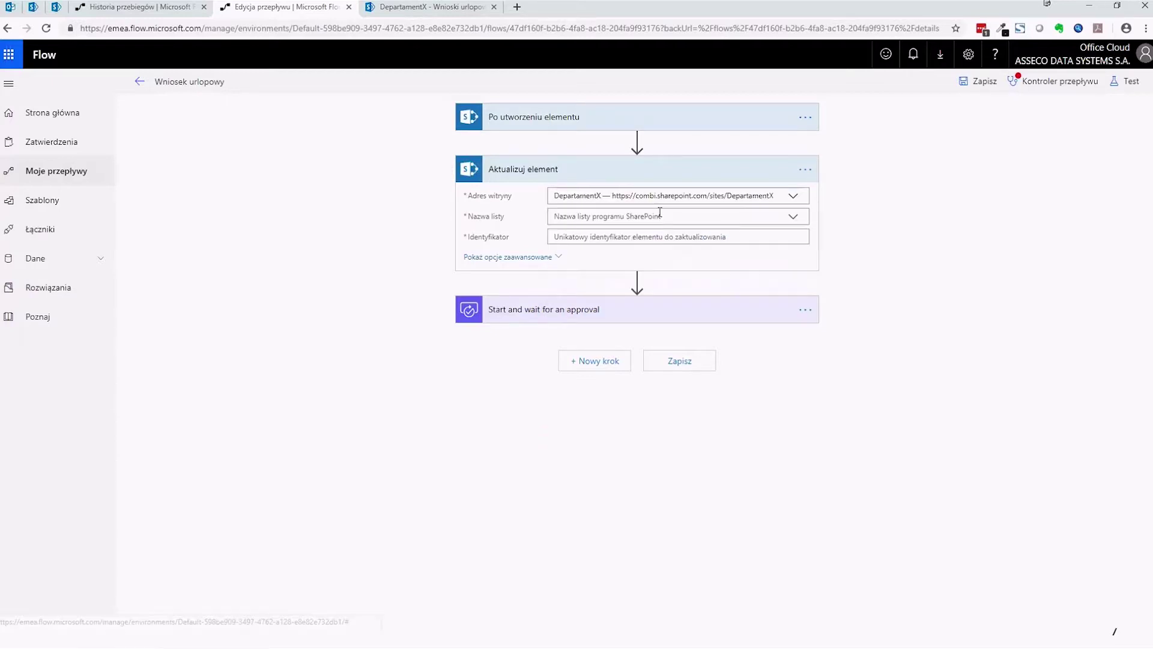
click(695, 216)
click(760, 251)
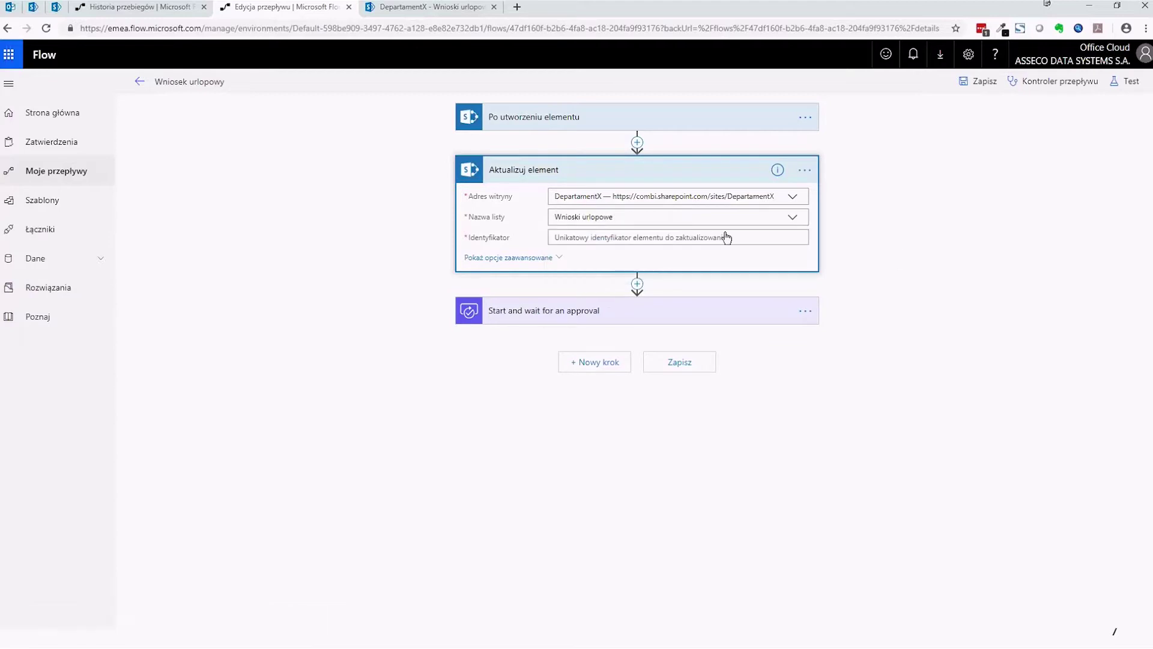
- Fill the Identyfikator field of Aktualizuj element with the trigger's Identyfikator value and expand the trigger
click(726, 237)
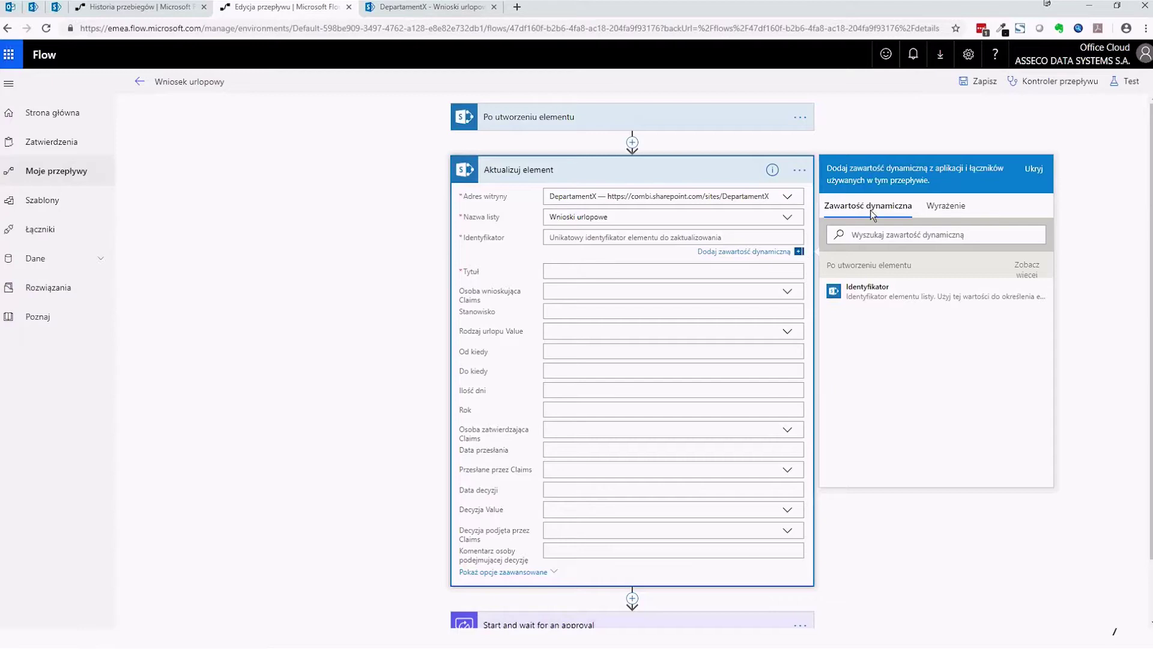
click(841, 291)
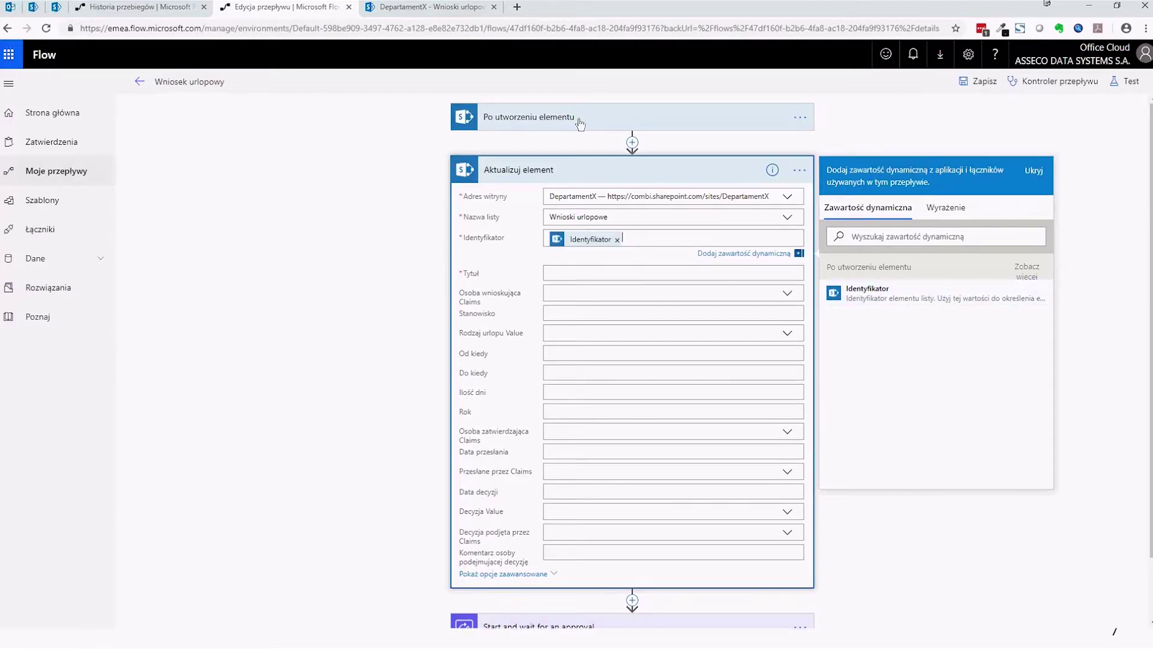
click(582, 124)
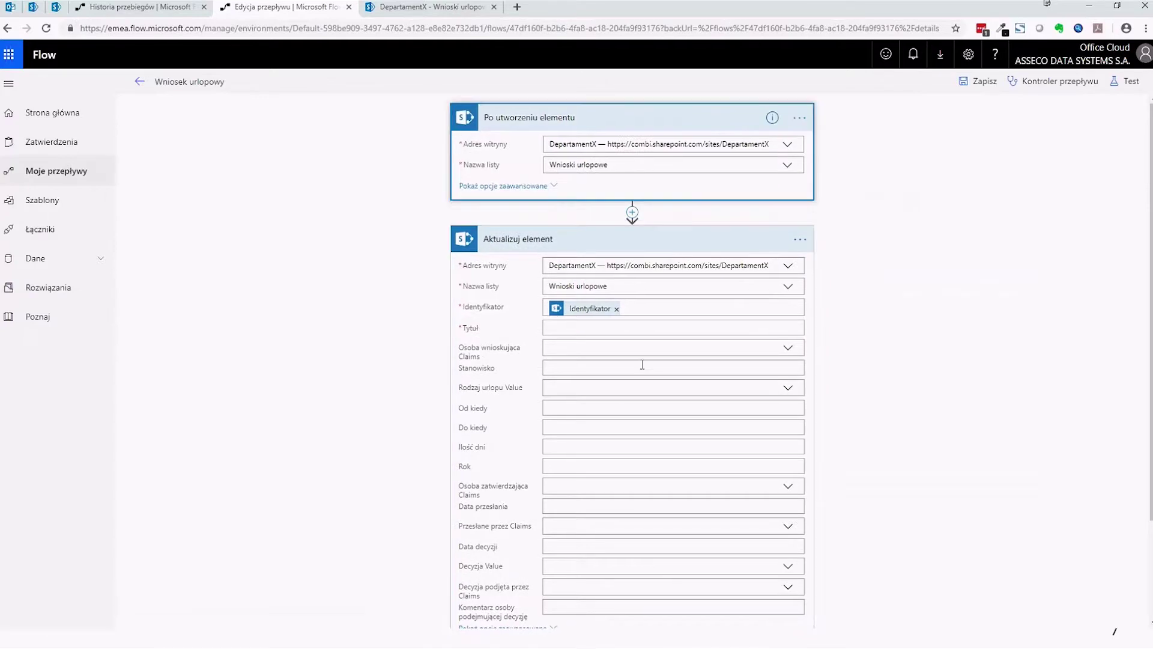
- Fill the required Tytuł field of Aktualizuj element with the trigger's Tytuł dynamic value
click(666, 330)
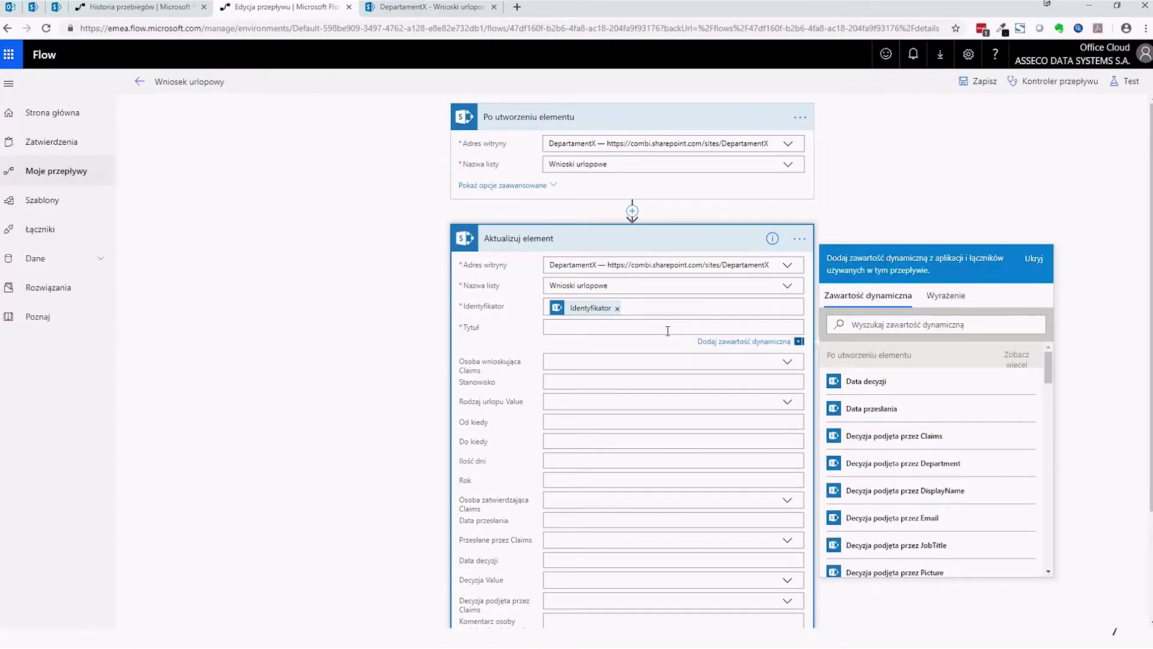
scroll(940, 448, down, 3)
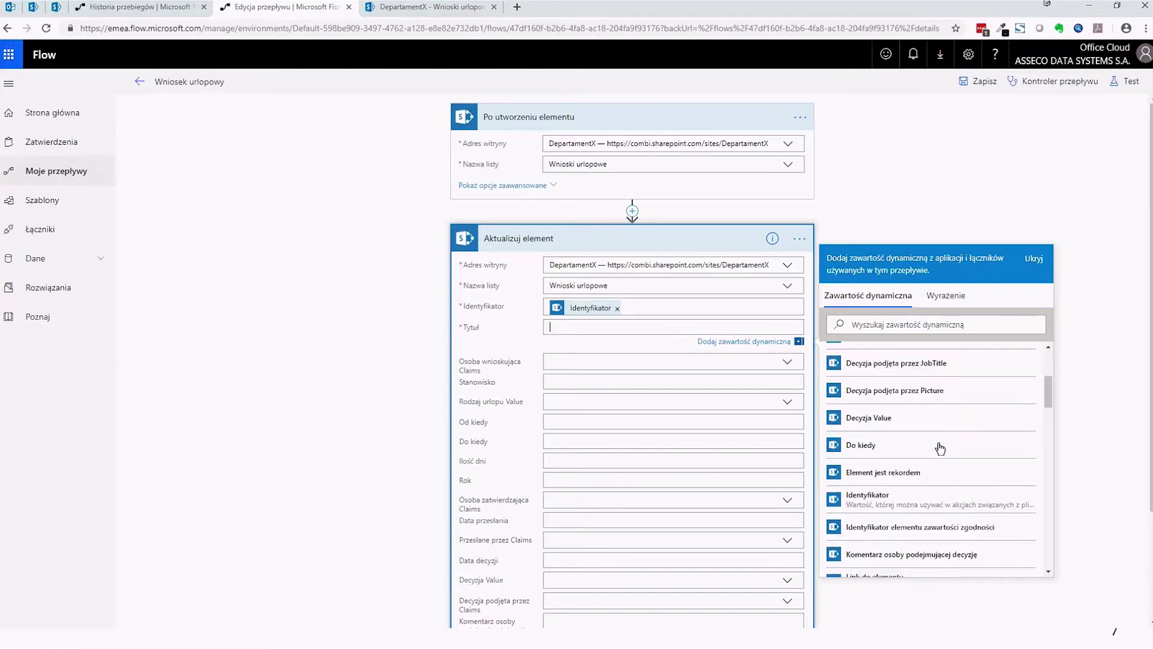
scroll(940, 448, down, 9)
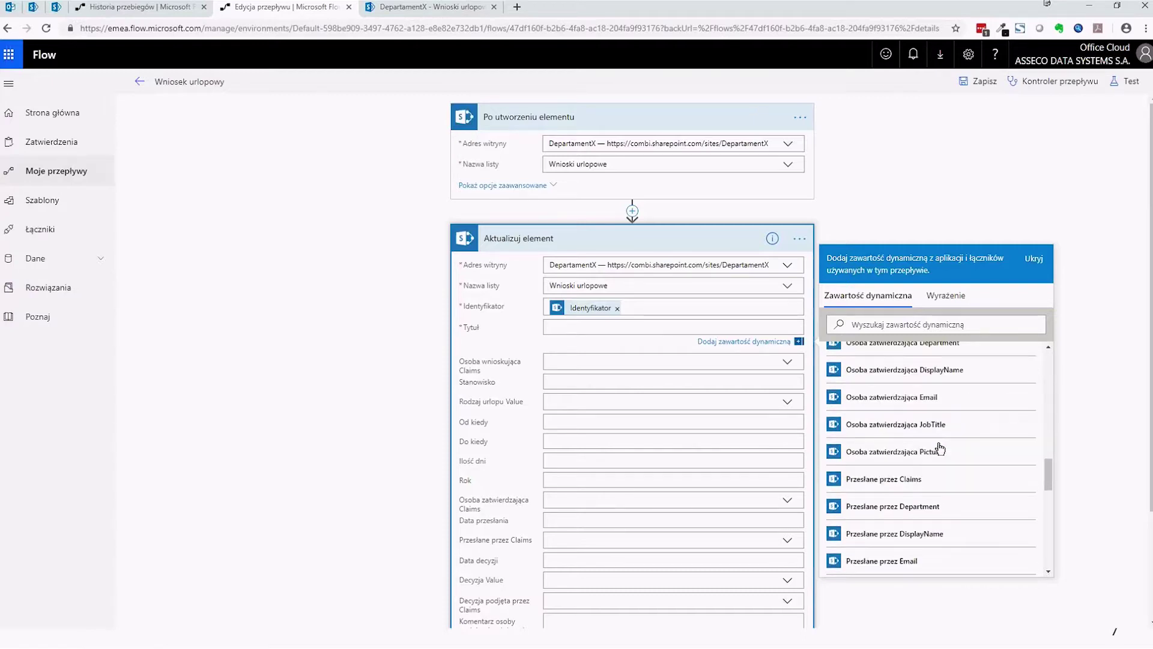
scroll(939, 448, down, 3)
click(940, 438)
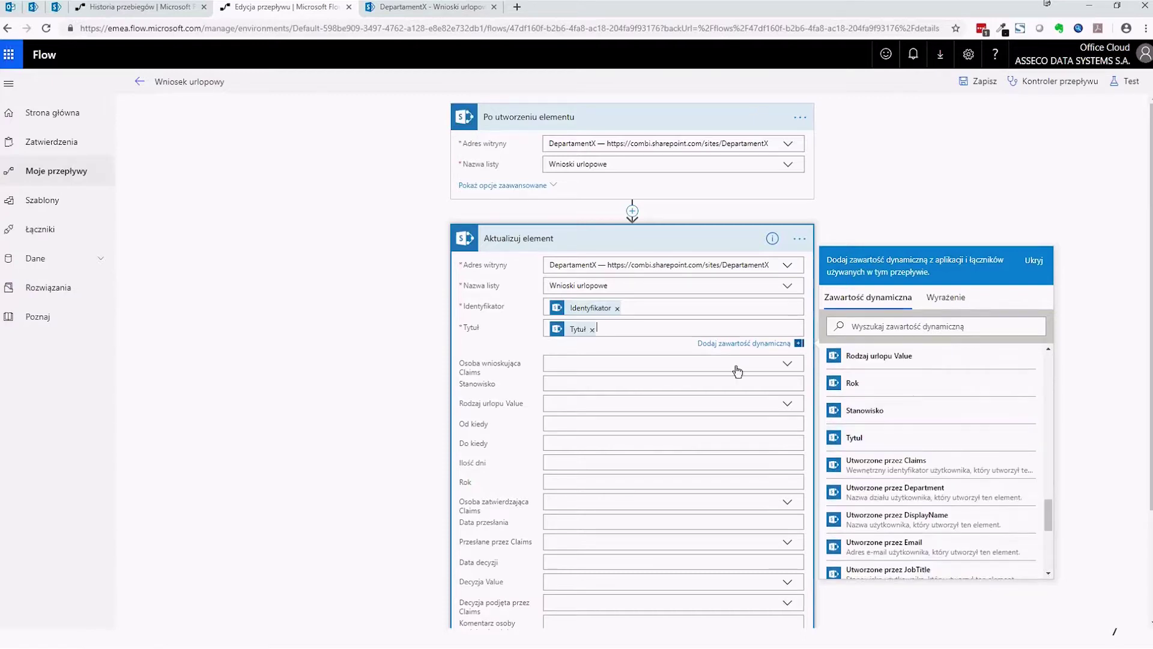
click(661, 368)
scroll(618, 340, down, 2)
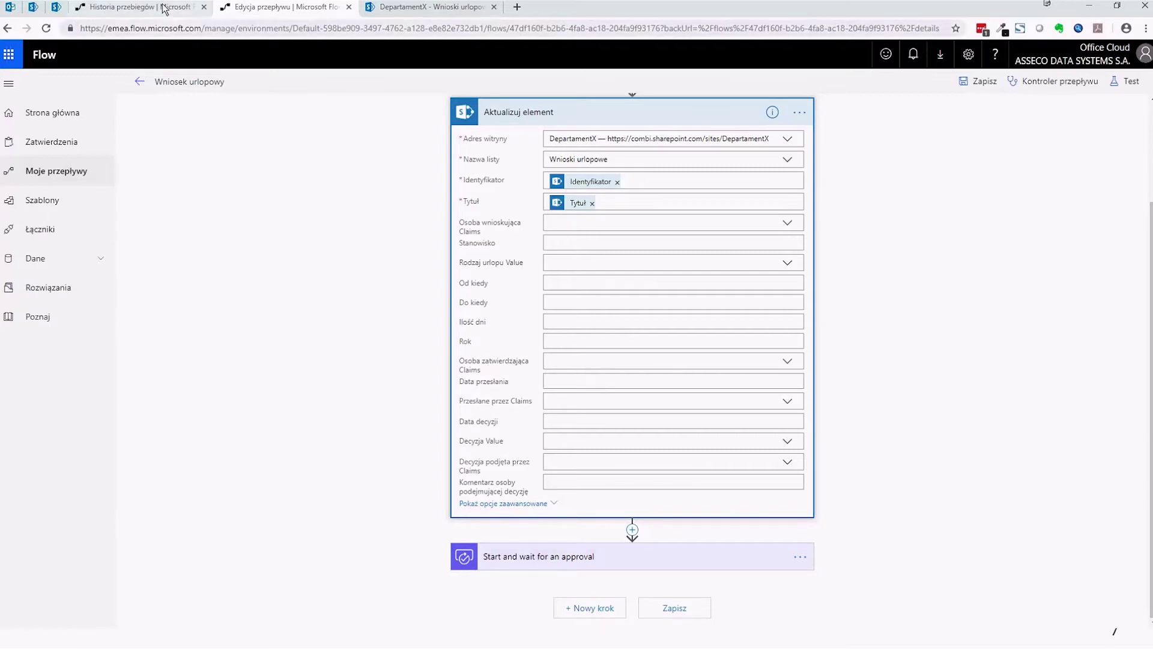
- Check the SharePoint list's submission columns and the flow's run details, and return to the flow editor
click(429, 8)
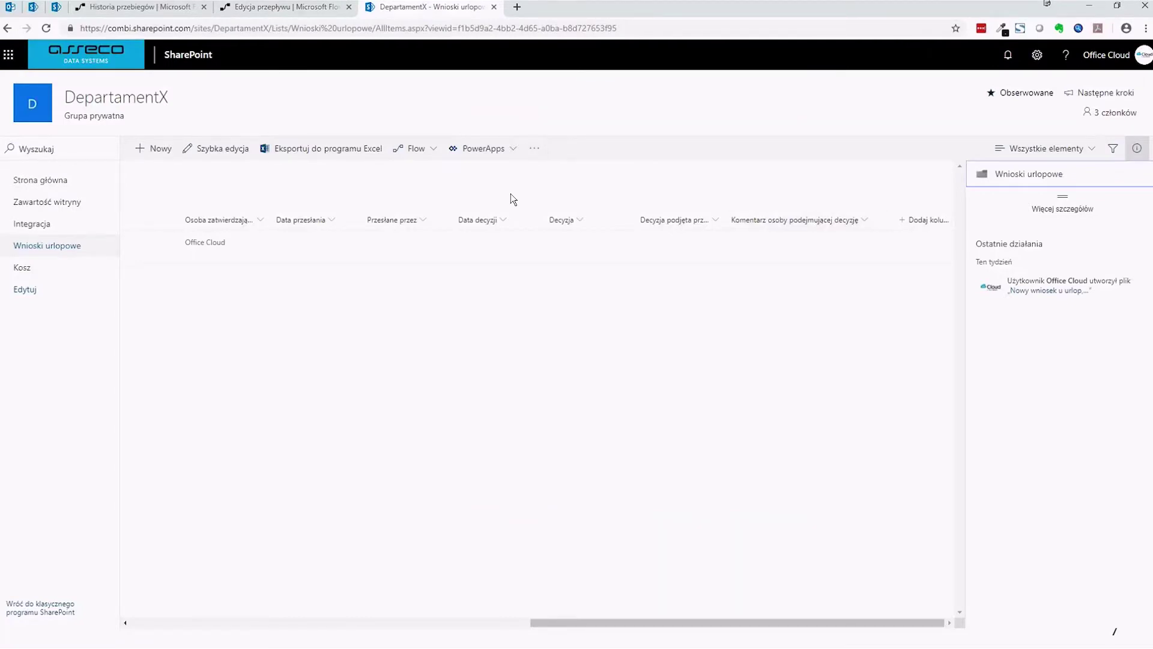
click(663, 619)
click(157, 8)
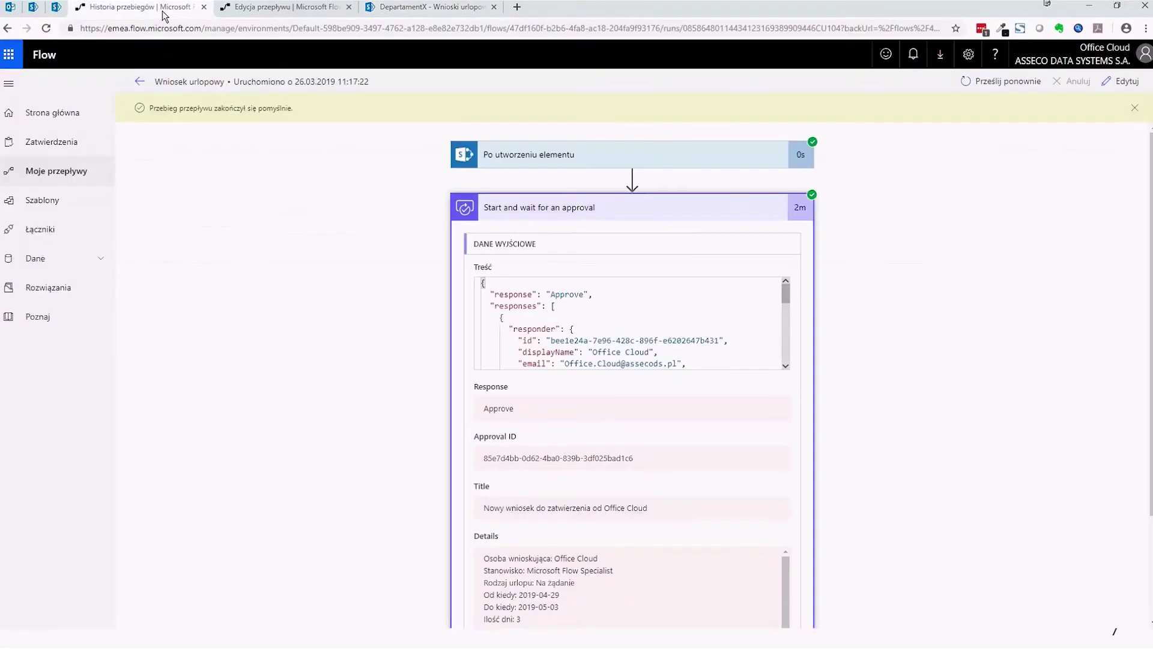
click(287, 8)
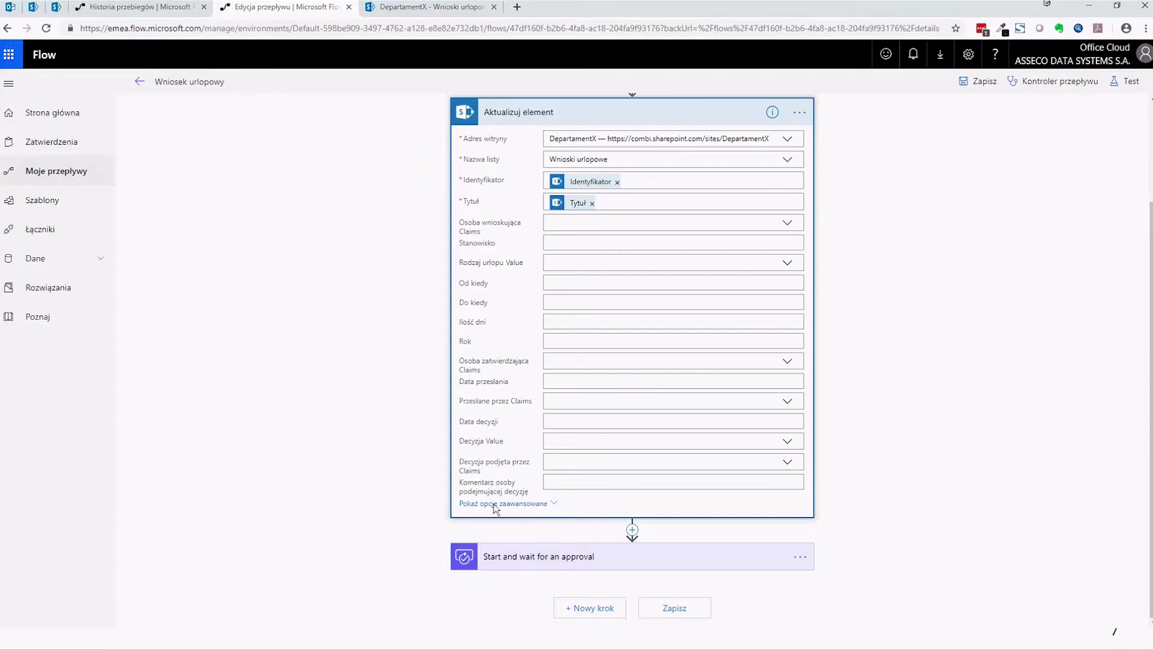
- Show the advanced options of Aktualizuj element and set Data przesłania to the trigger's Utworzony dynamic value
click(502, 503)
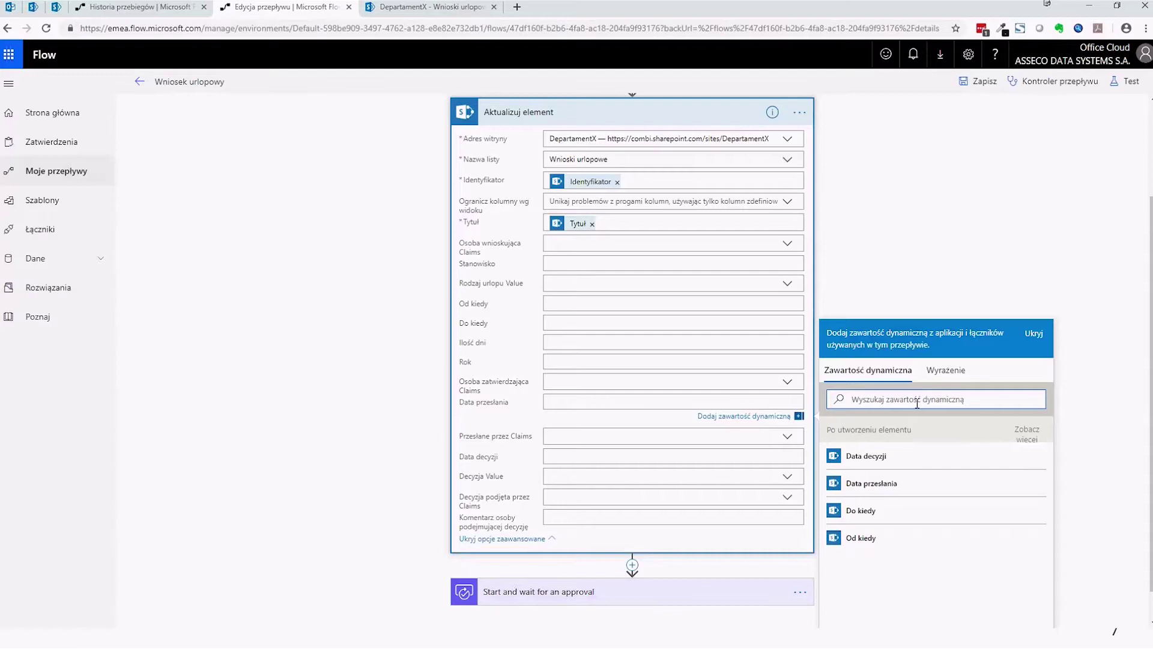
scroll(868, 466, down, 10)
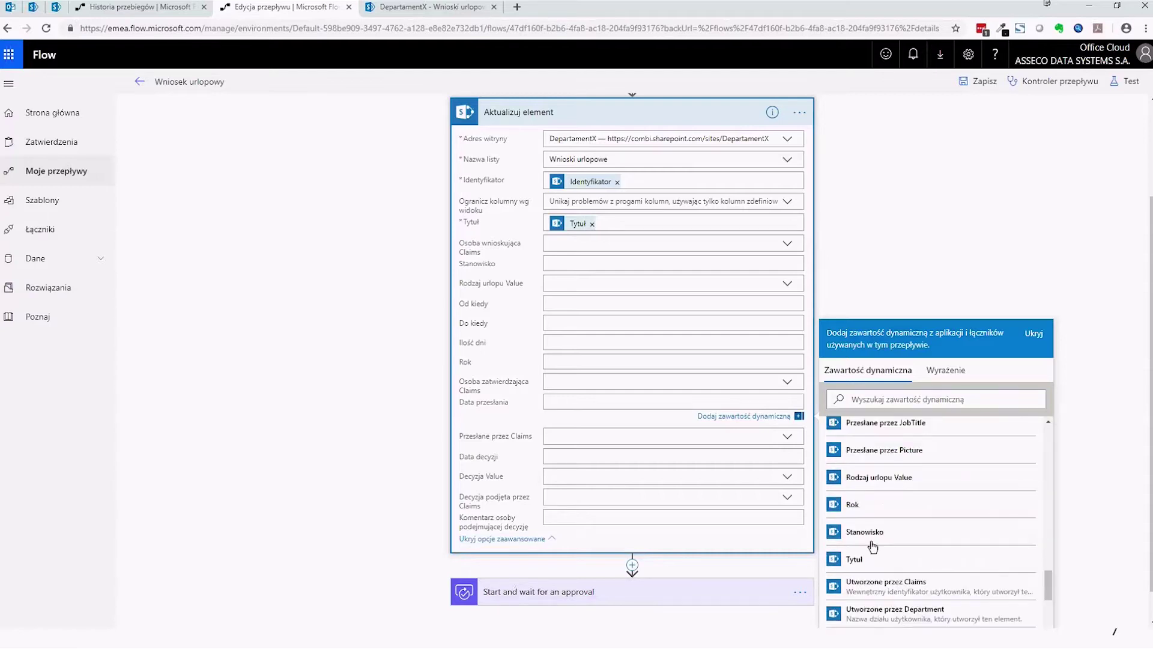
scroll(925, 600, up, 2)
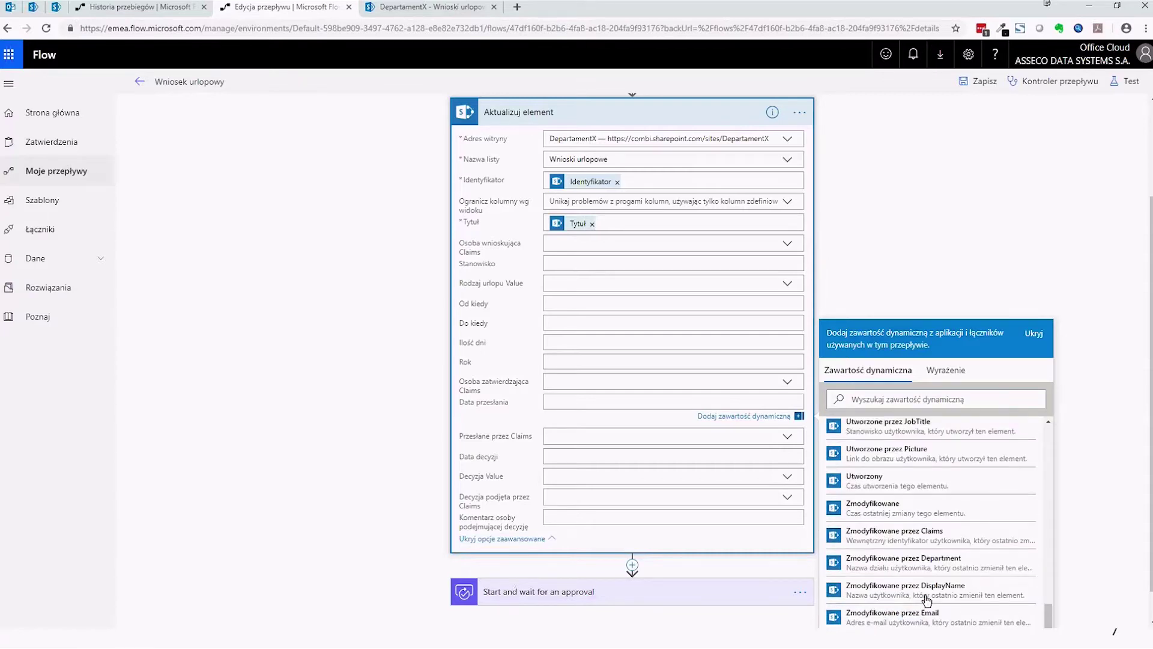
click(906, 484)
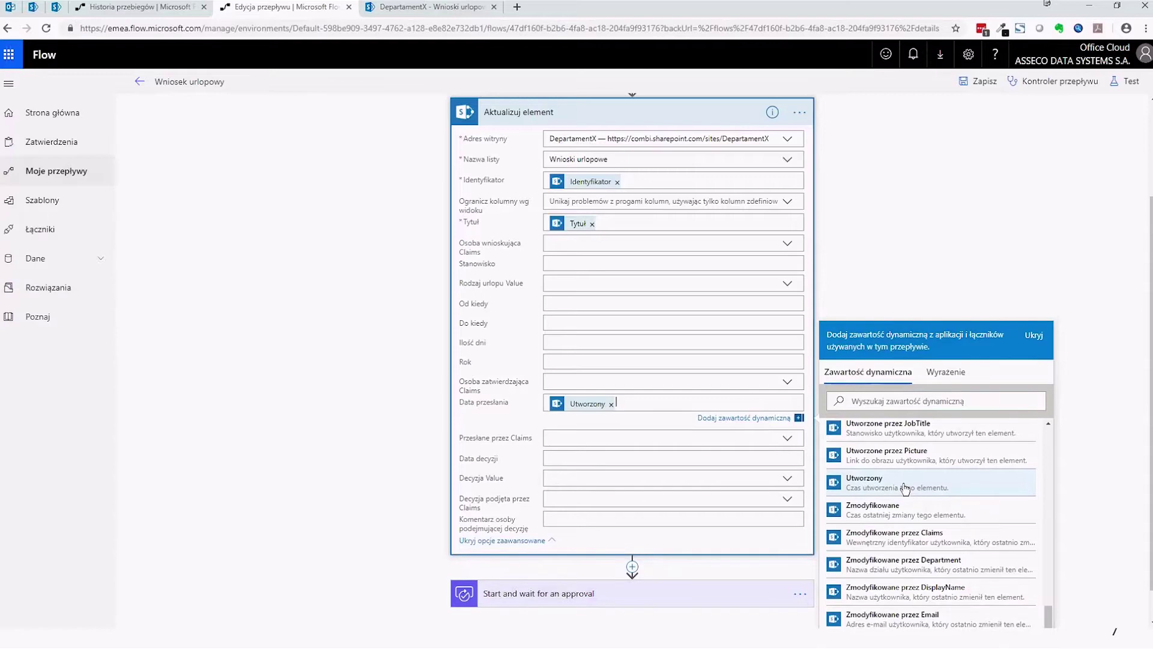
- Set Przesłane przez Claims in Aktualizuj element to a custom value using the trigger's Utworzone przez Claims dynamic content
click(634, 434)
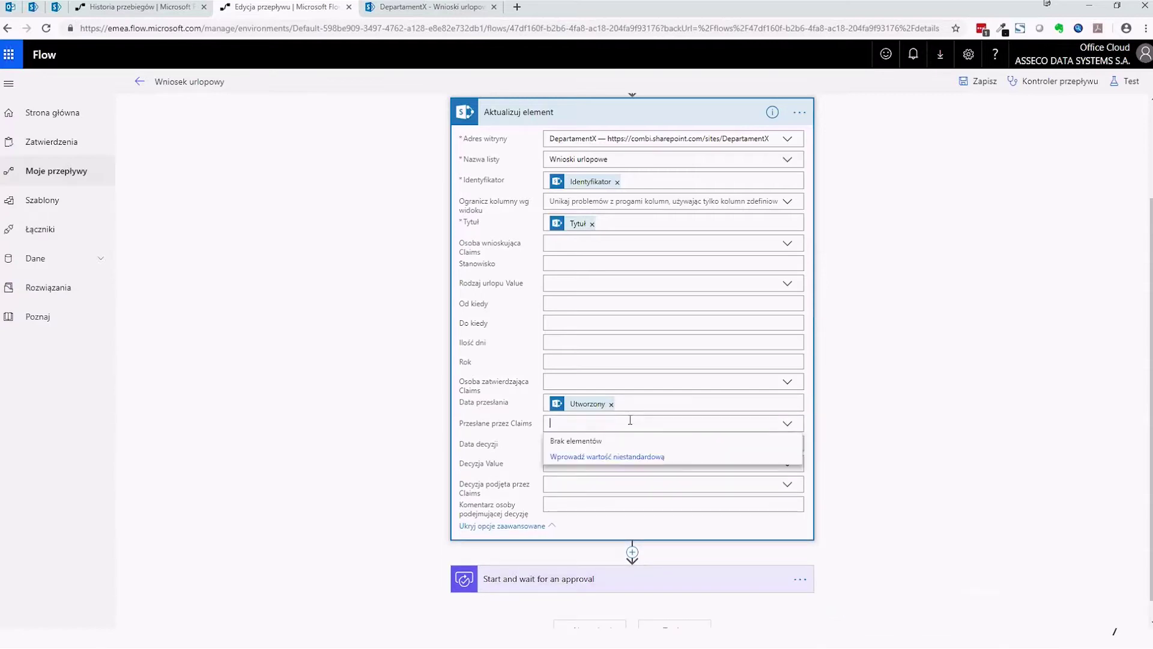
click(791, 423)
click(790, 423)
click(637, 455)
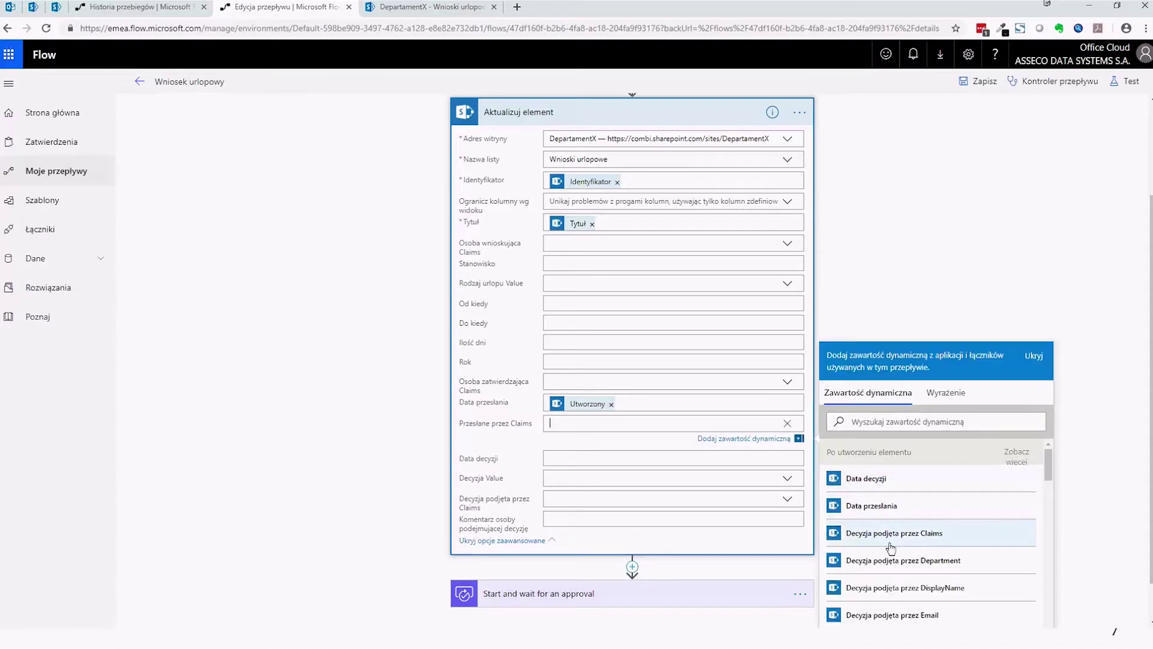
scroll(884, 518, down, 10)
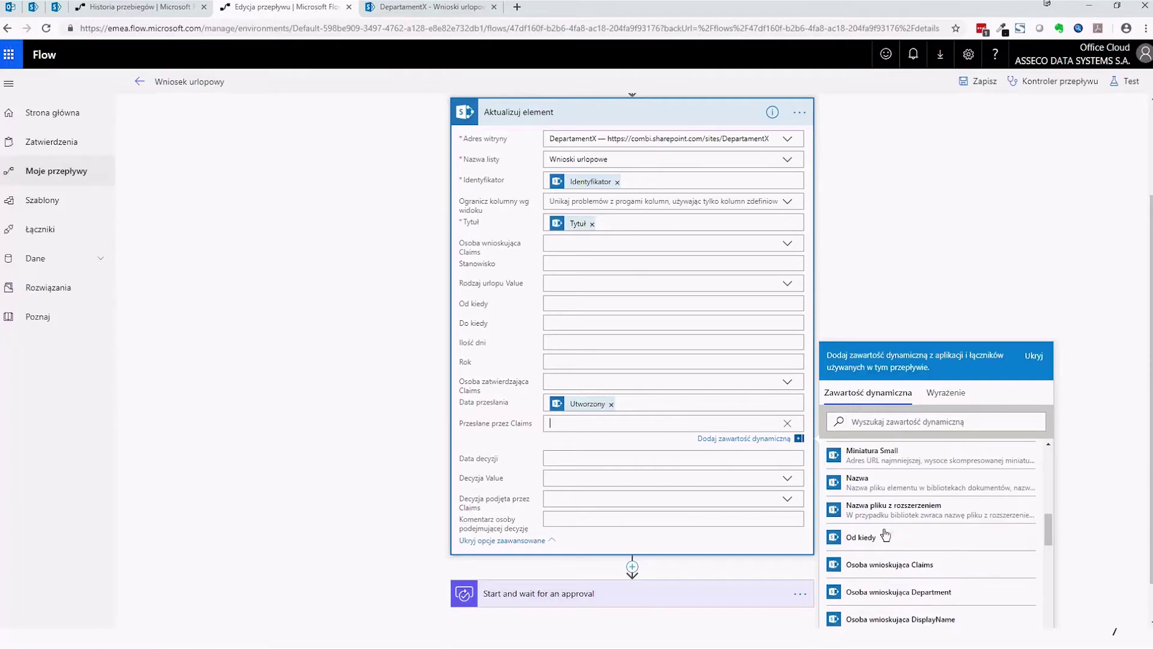
scroll(877, 559, down, 10)
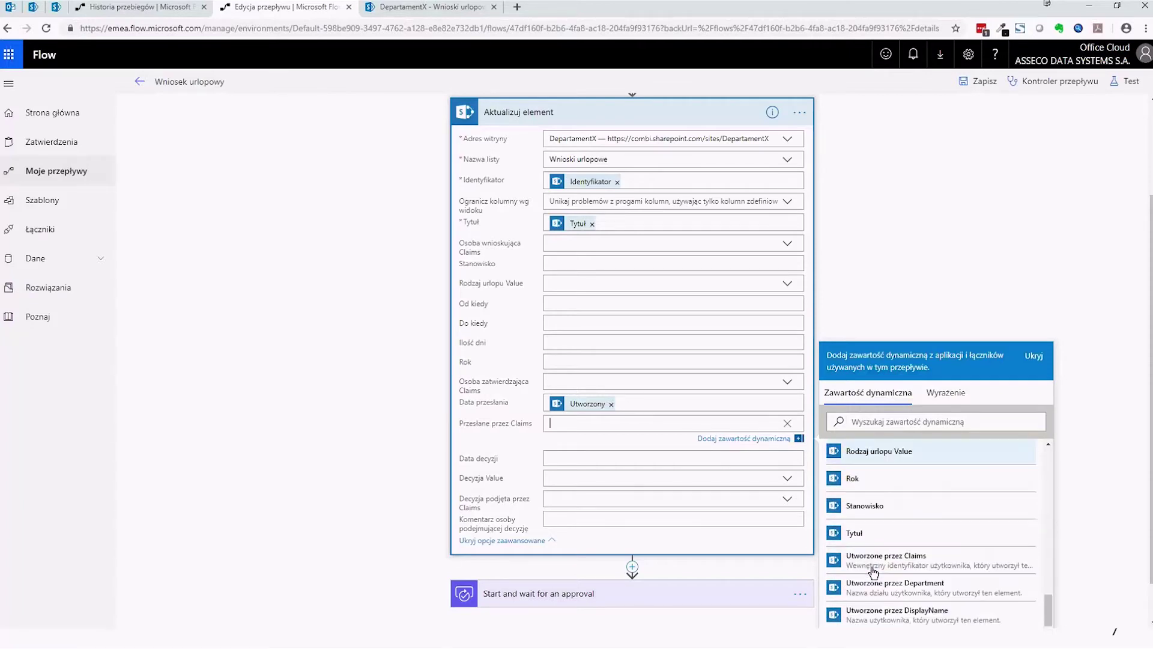
scroll(890, 497, up, 3)
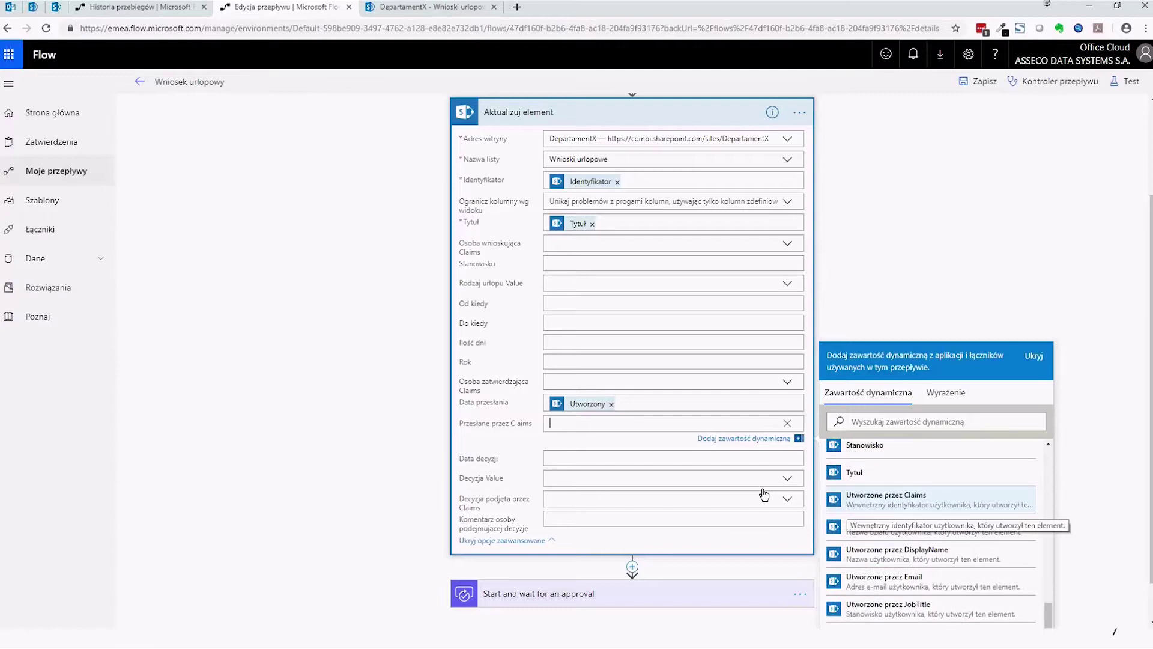
click(886, 498)
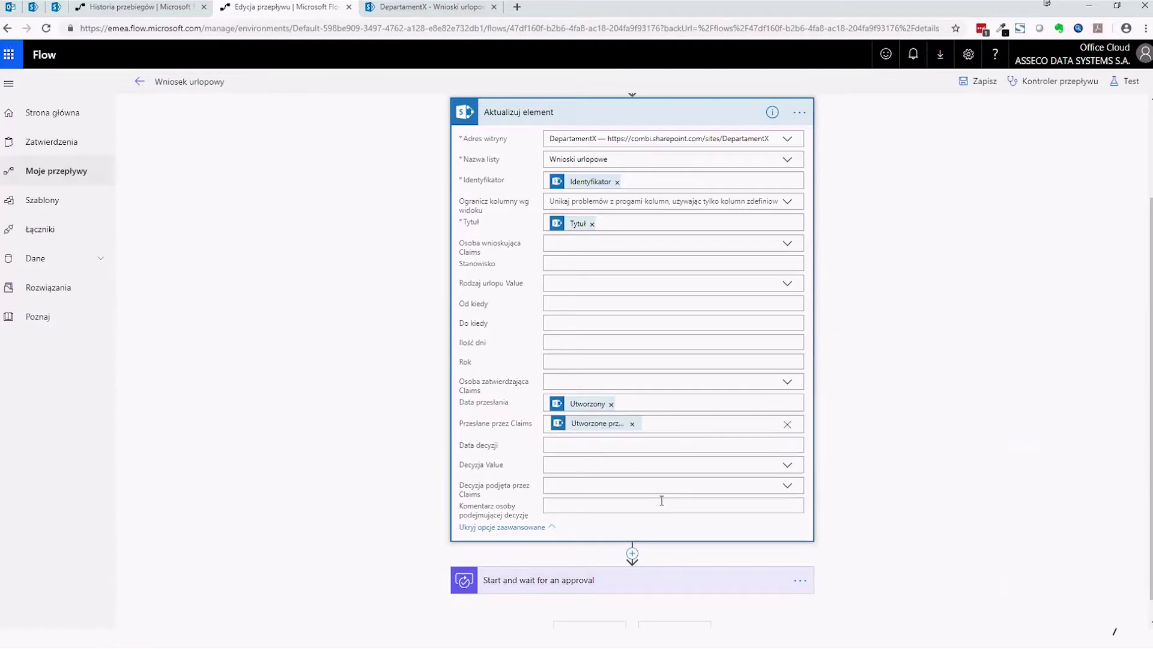
- Review the Aktualizuj element action and its description, and check the flow for errors and warnings with Kontroler przepływu
scroll(661, 493, down, 1)
scroll(689, 444, up, 3)
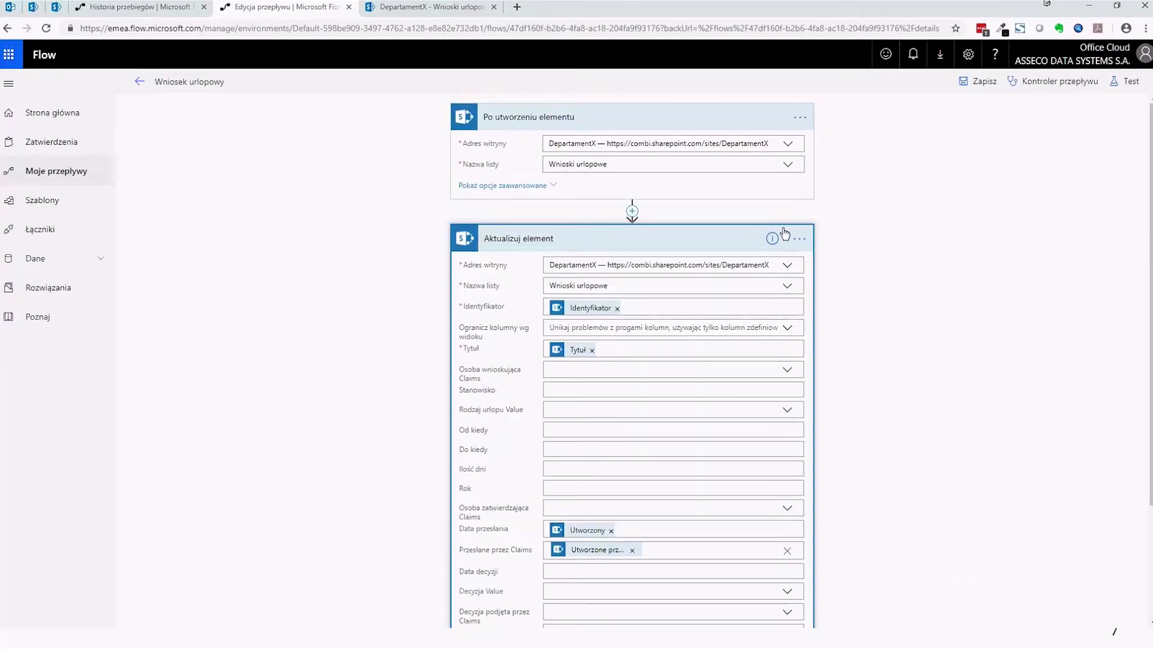
click(772, 239)
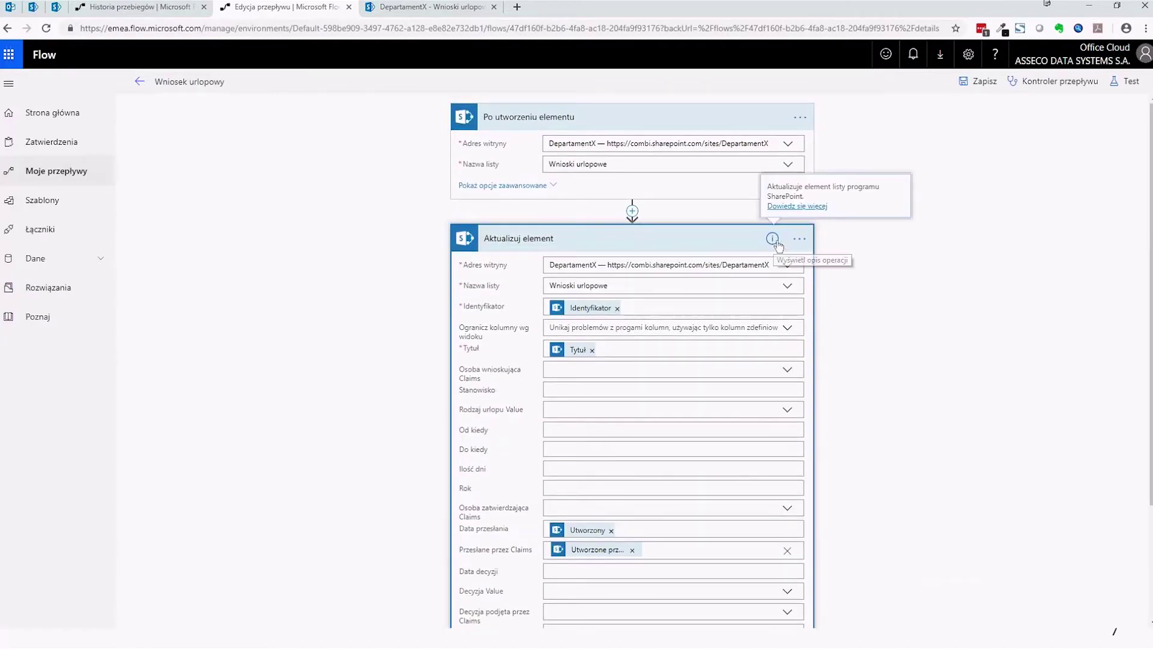
scroll(928, 423, down, 3)
scroll(908, 438, up, 3)
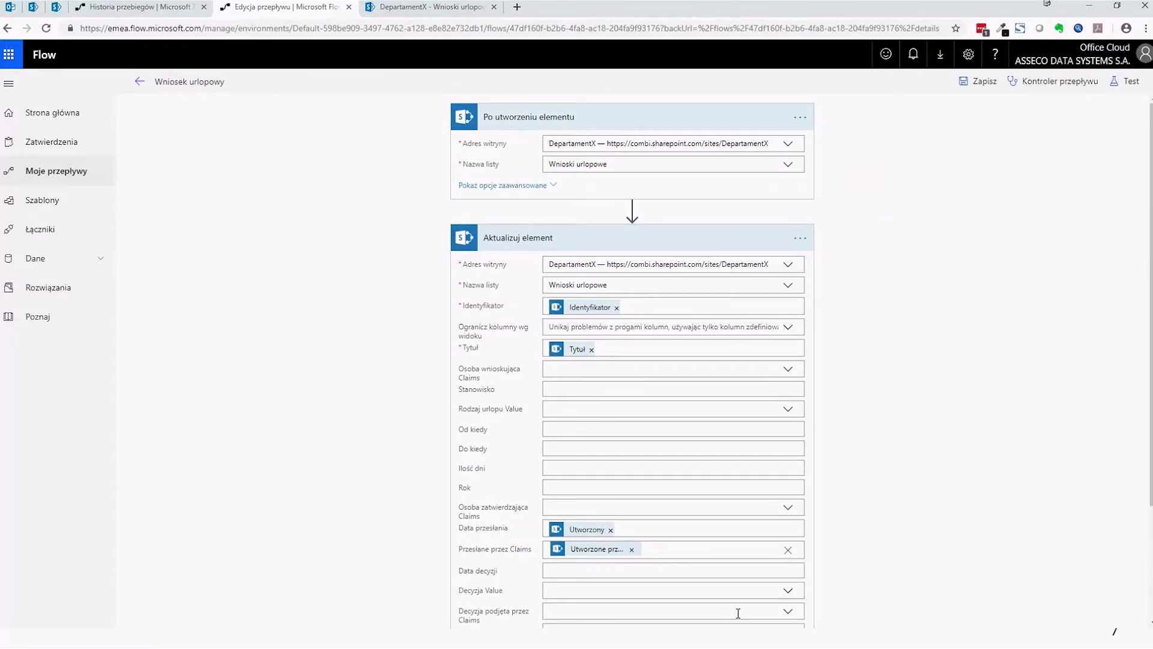
scroll(667, 564, down, 3)
click(1054, 81)
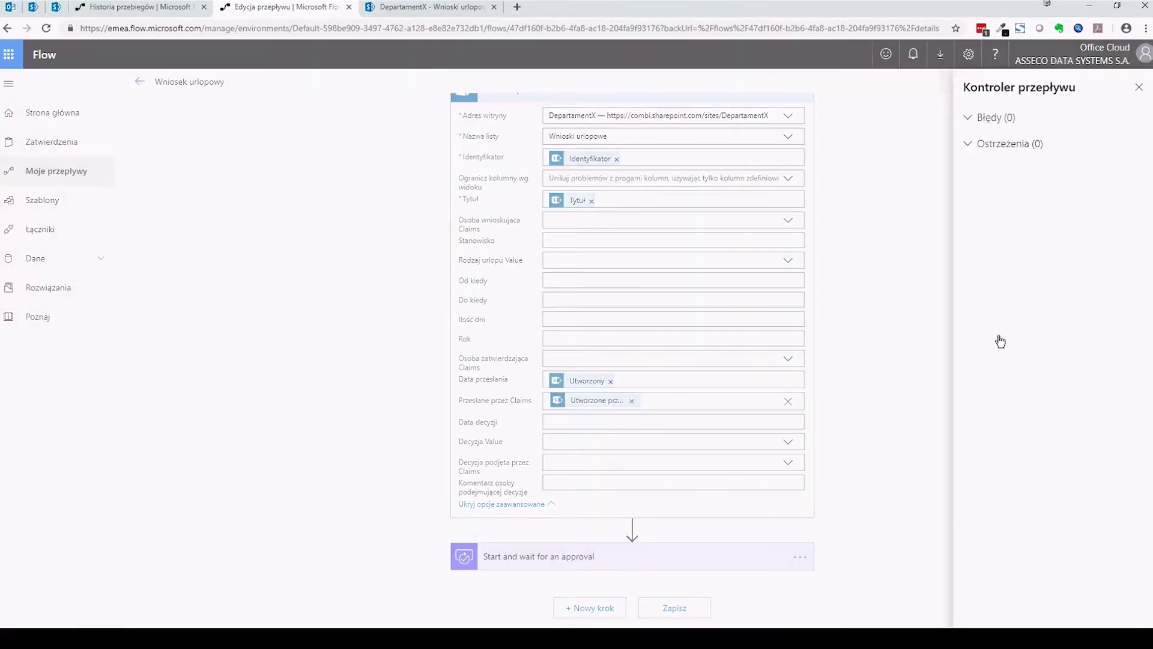
click(974, 118)
click(1139, 87)
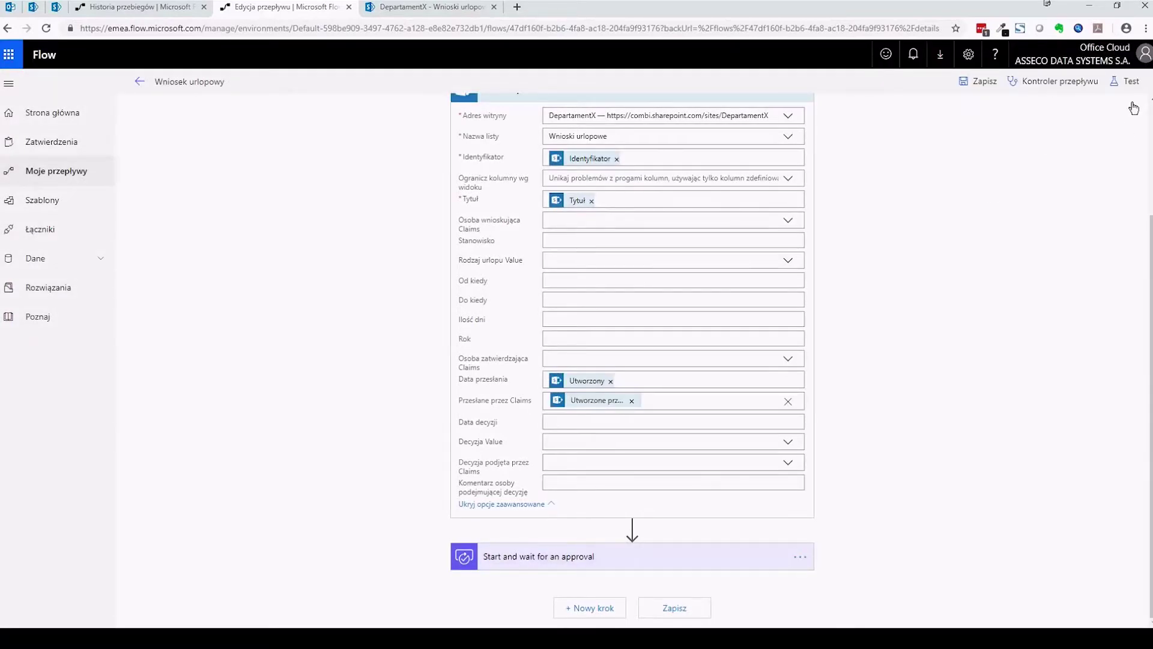
- Set up a flow test that uses data from the previous successful run
click(1125, 81)
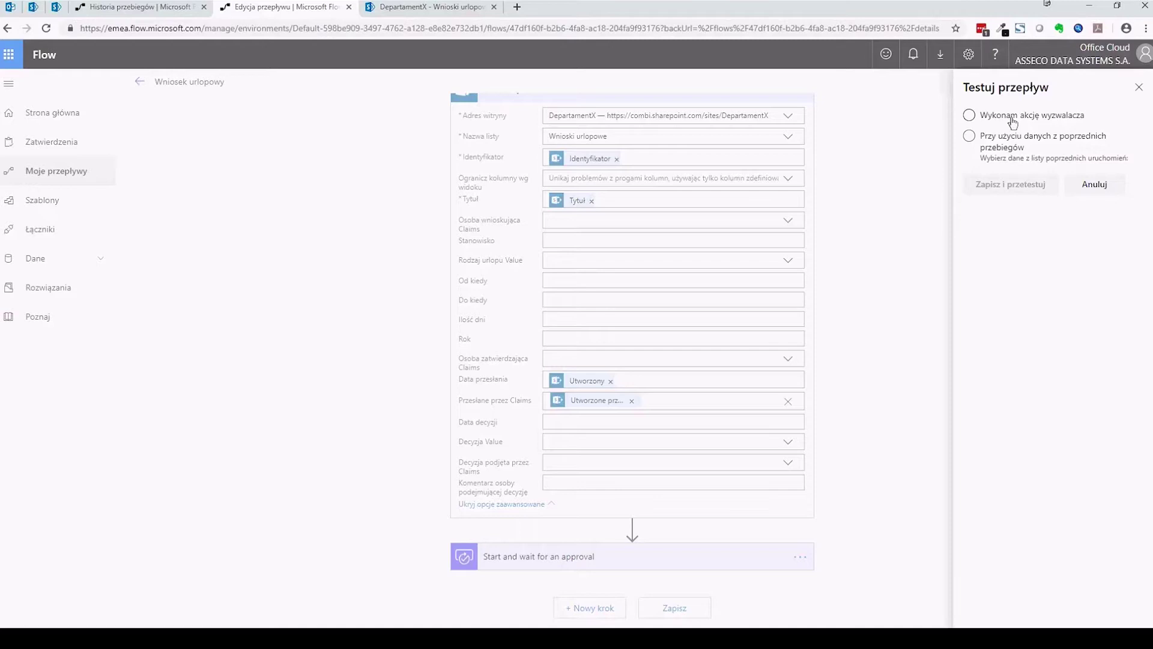
click(969, 136)
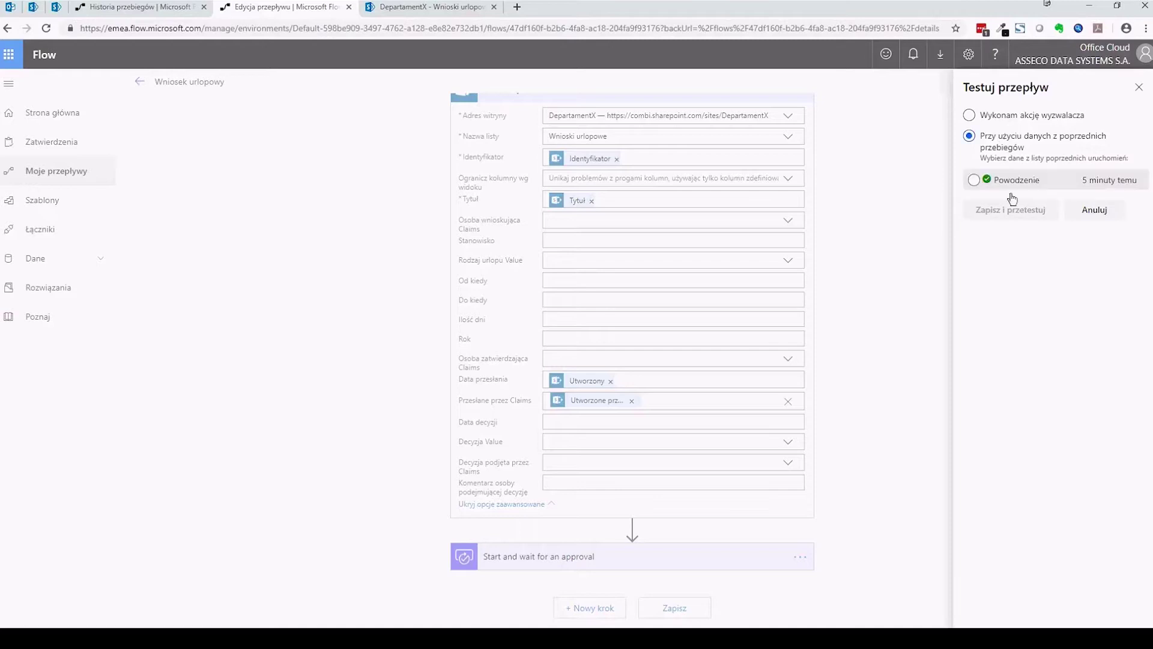
click(973, 180)
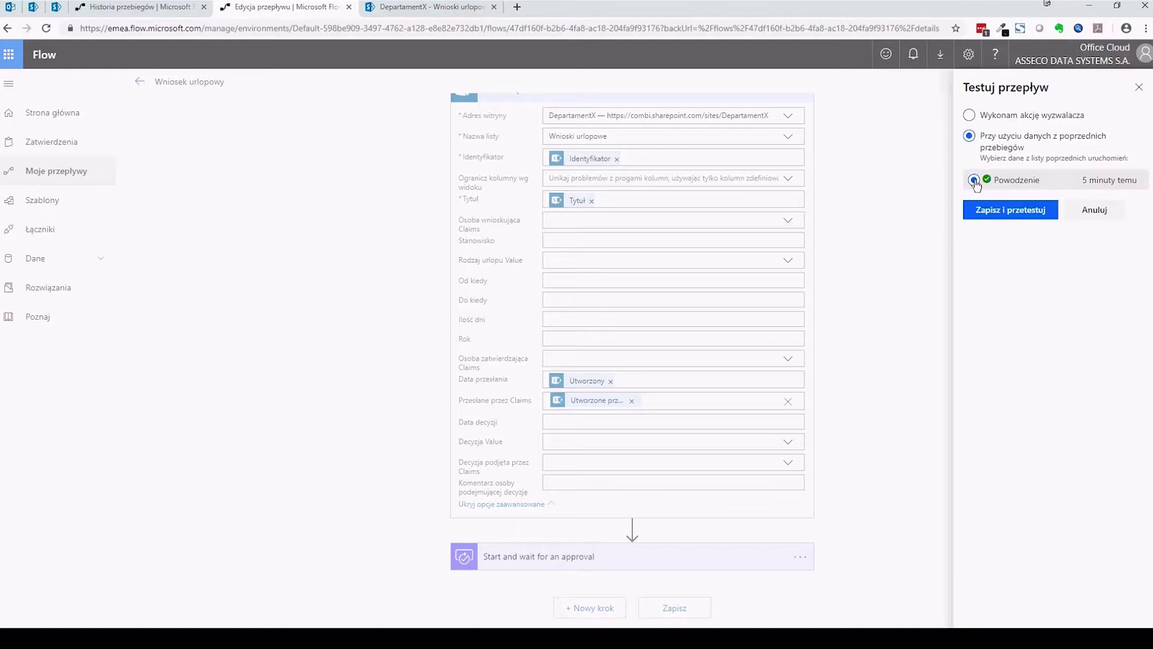
- Check the leave request's Data przesłania and Przesłane przez columns in the SharePoint list and the earlier run's details before testing
click(372, 8)
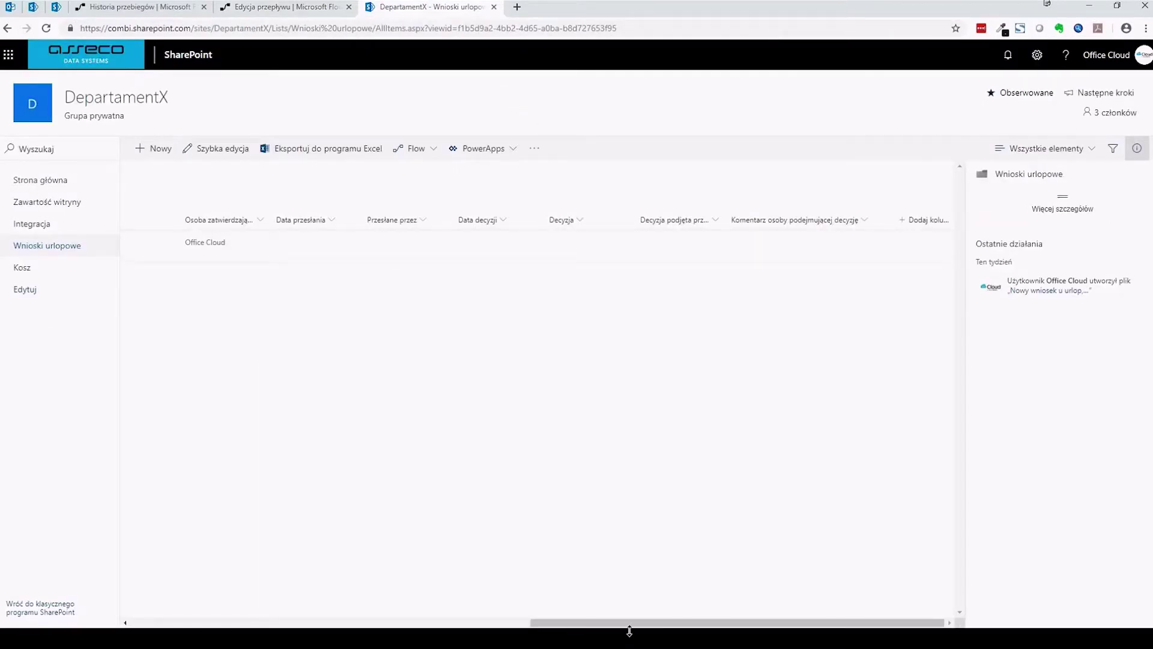
click(282, 7)
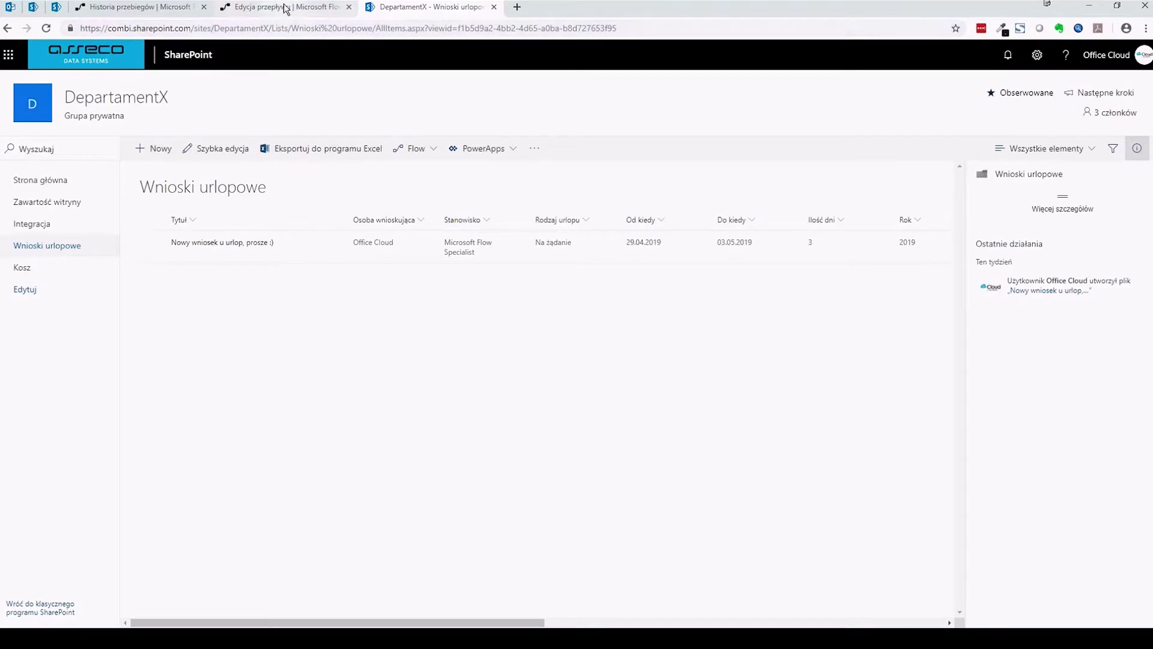
click(457, 9)
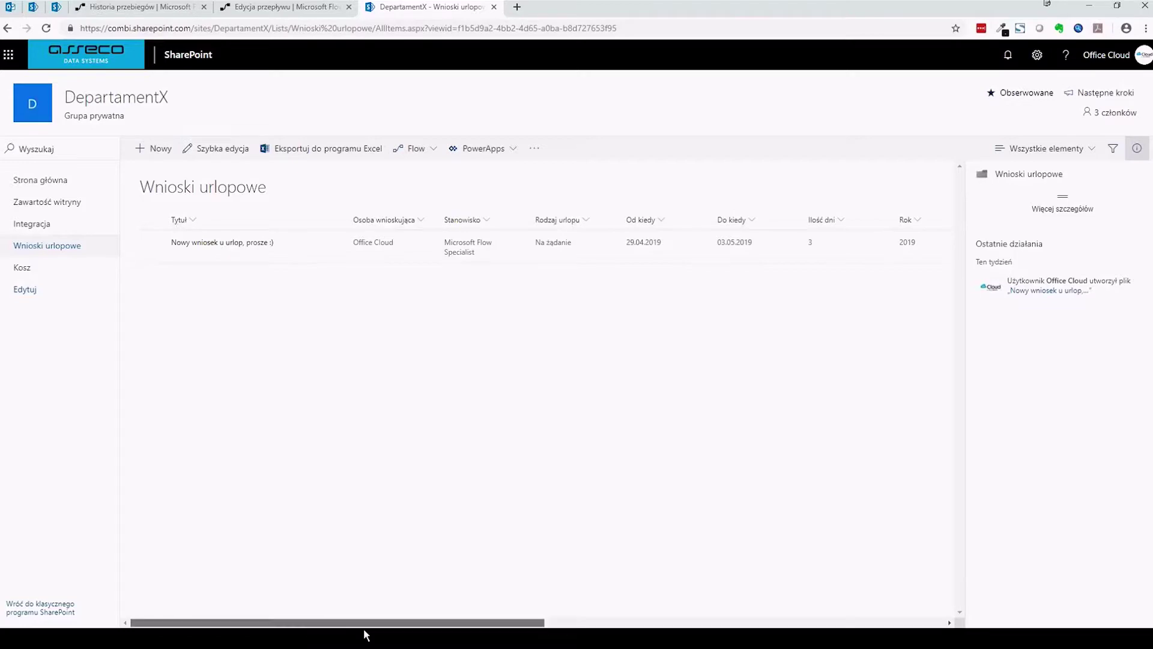
drag(364, 630, 564, 640)
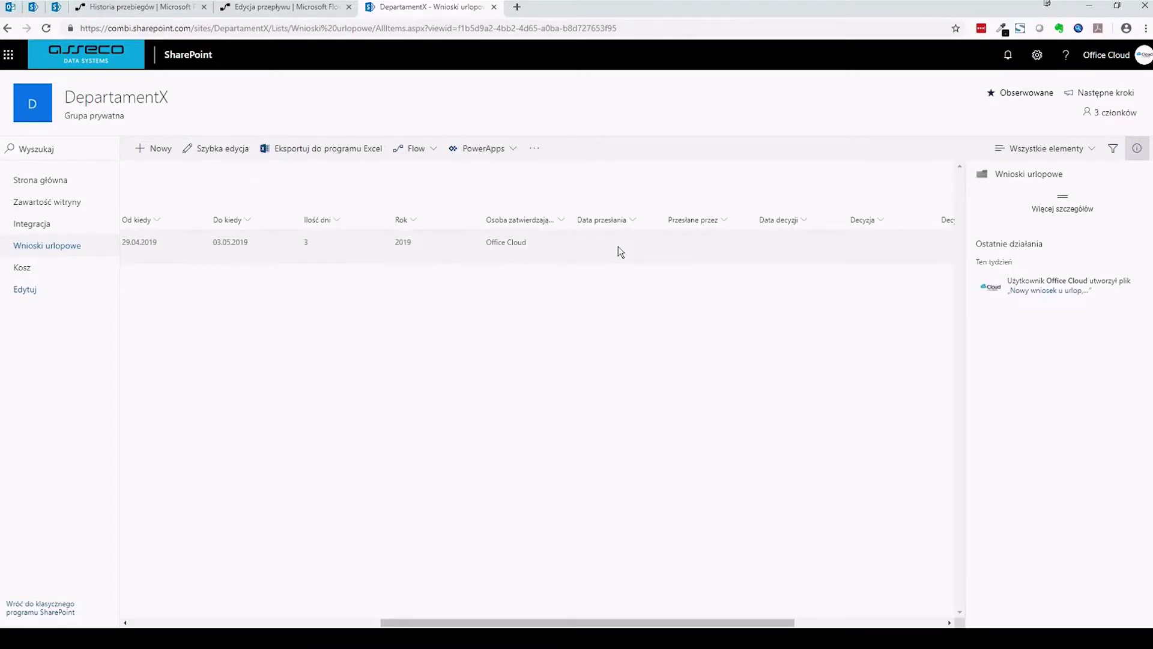
click(274, 12)
click(150, 7)
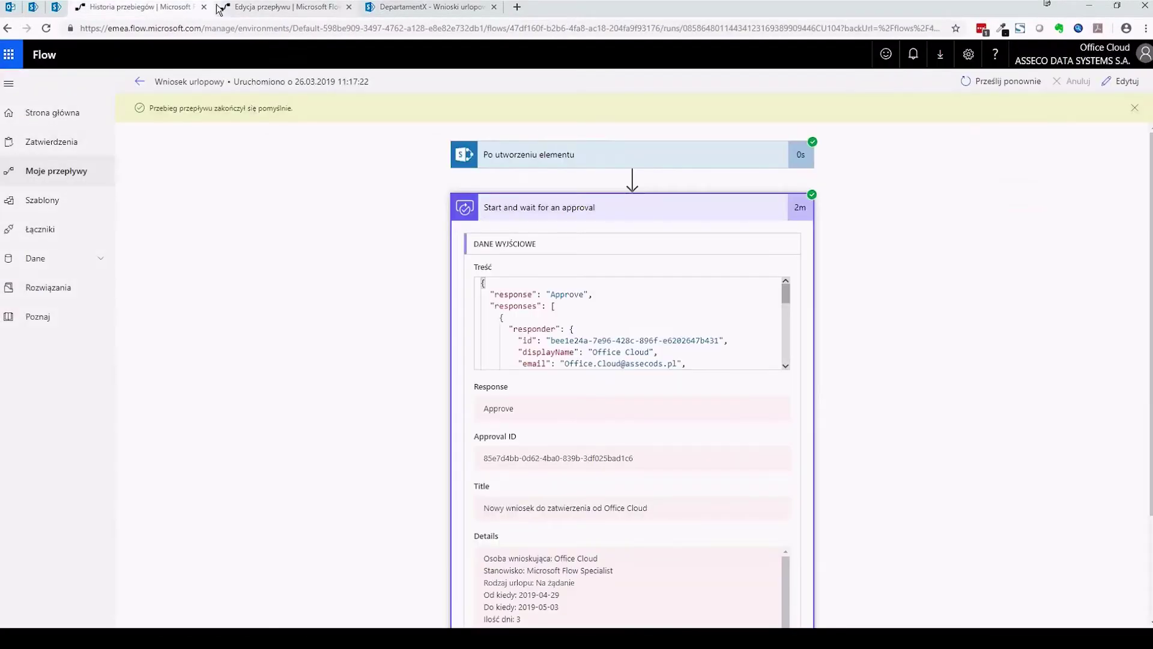
- Return to the flow editor, save and test the flow, and expand the Po utworzeniu elementu run details
click(257, 12)
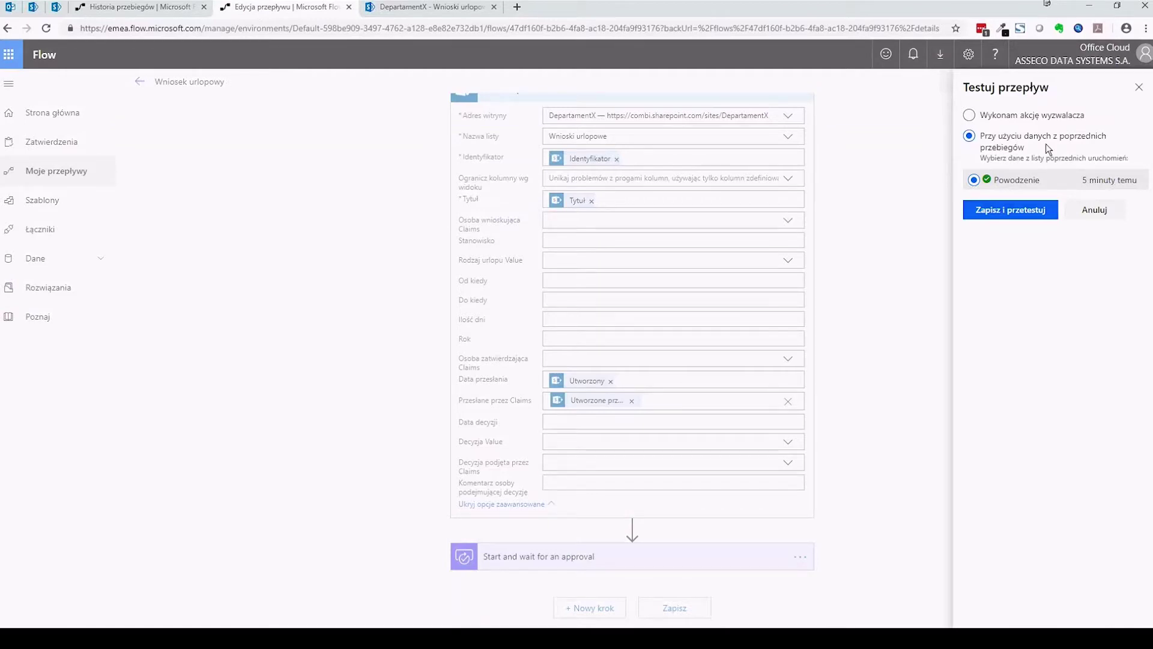
click(1027, 214)
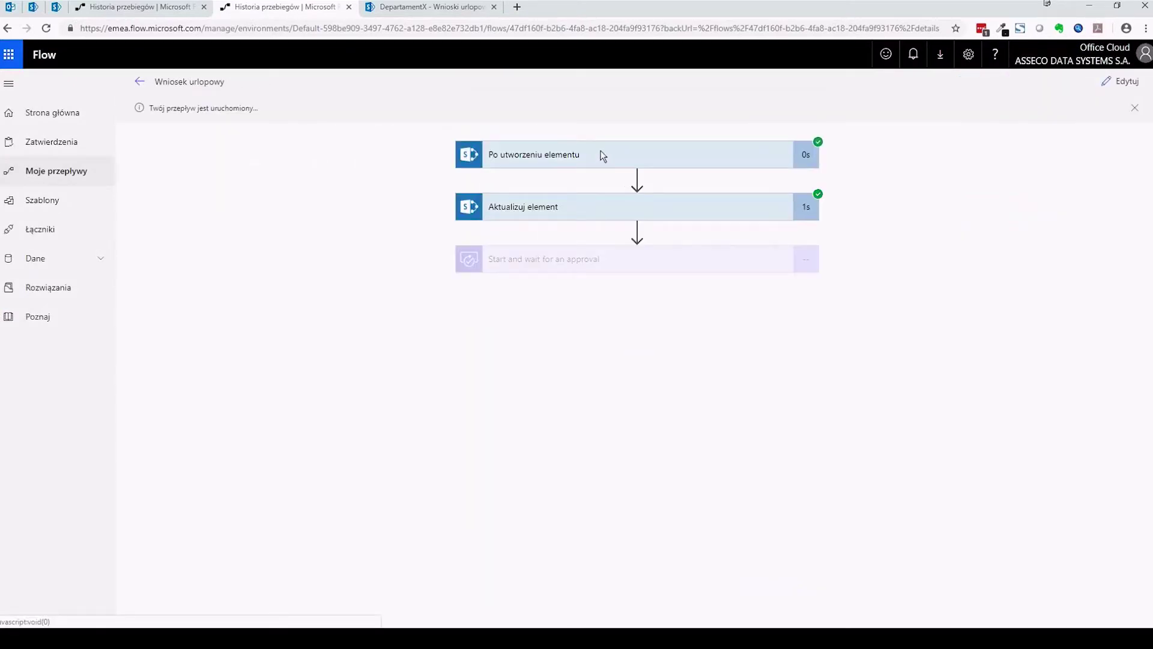
click(600, 151)
- Refresh the Wnioski urlopowe SharePoint list and check the request's submission date and submitter columns
click(452, 7)
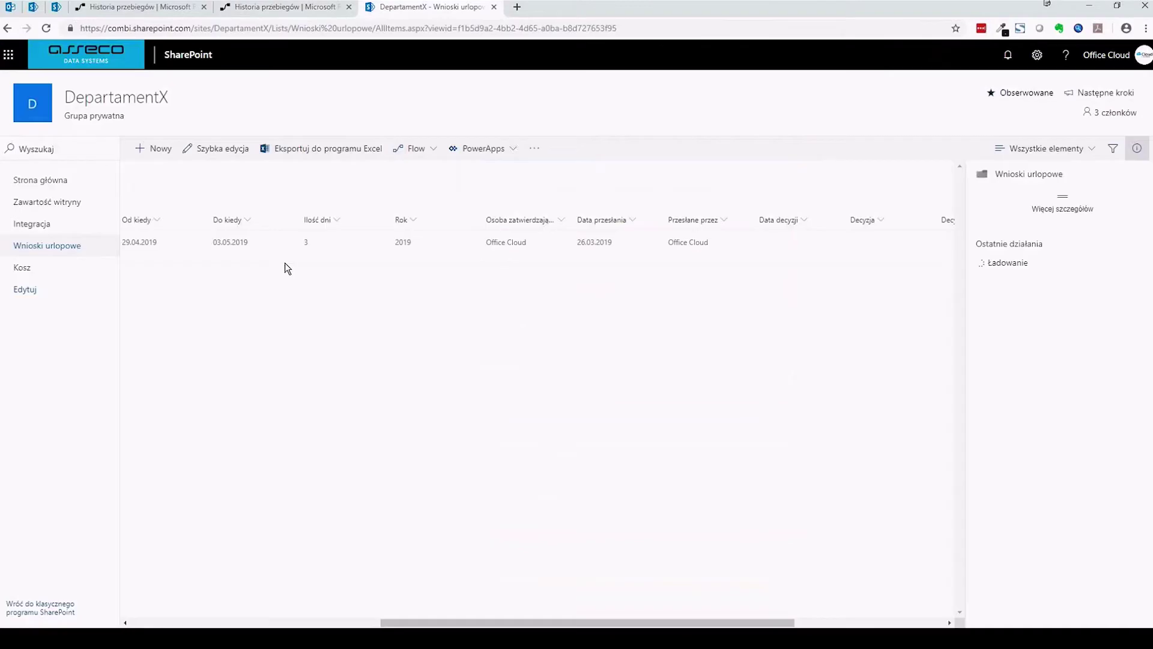
drag(602, 625, 291, 603)
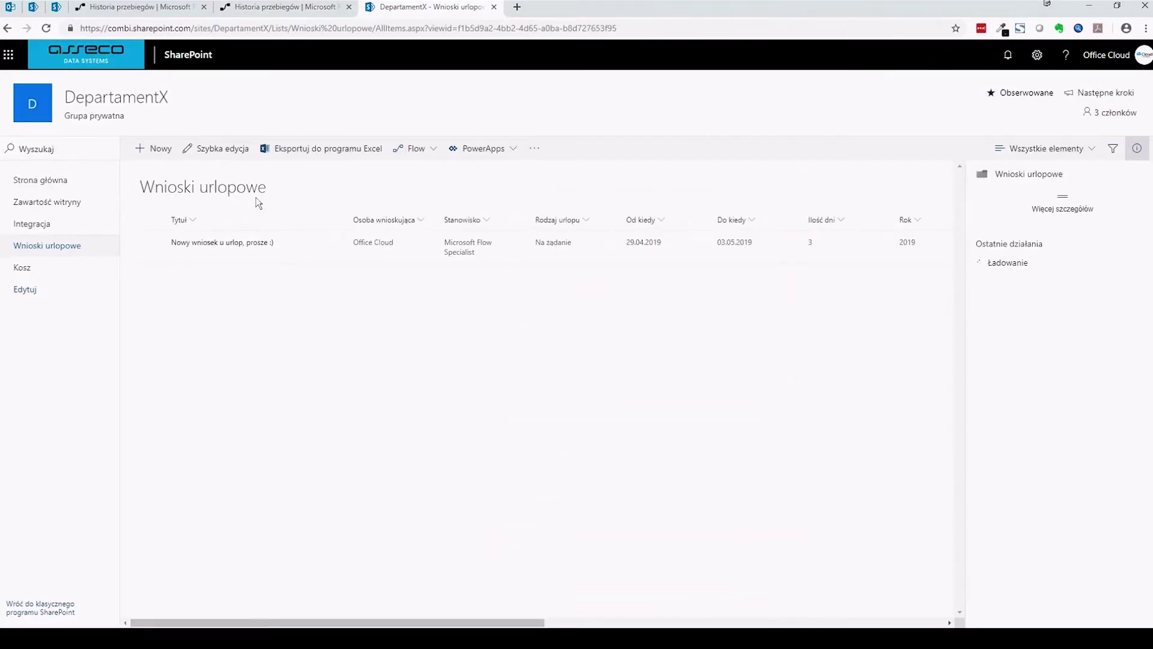
key(F5)
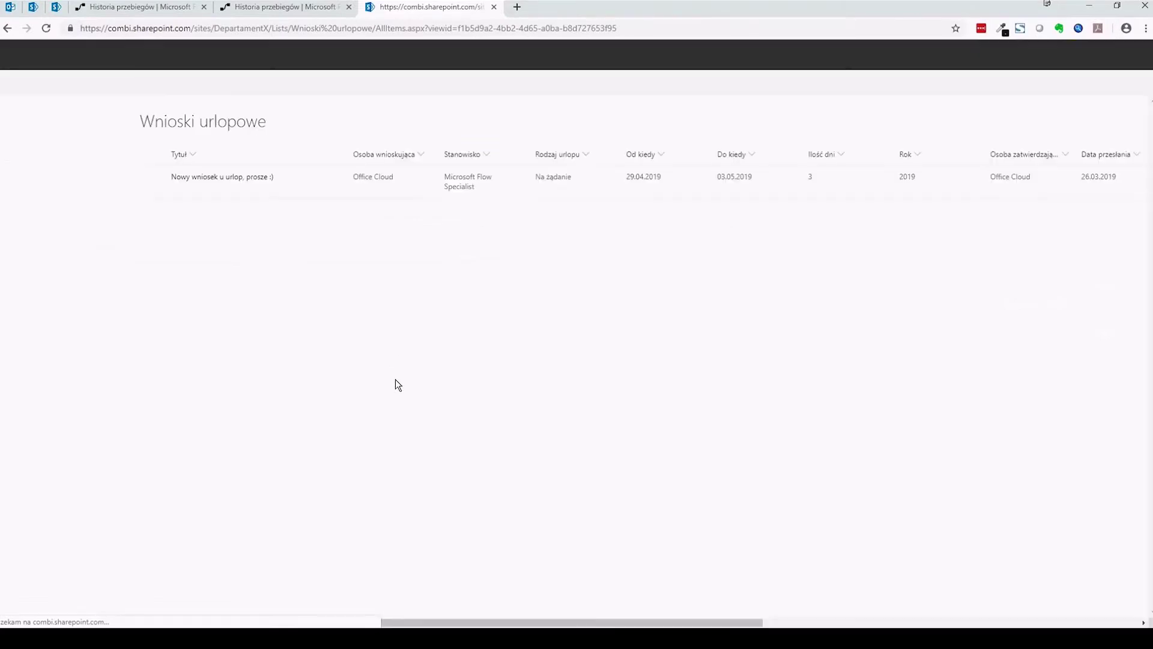
drag(655, 623, 732, 631)
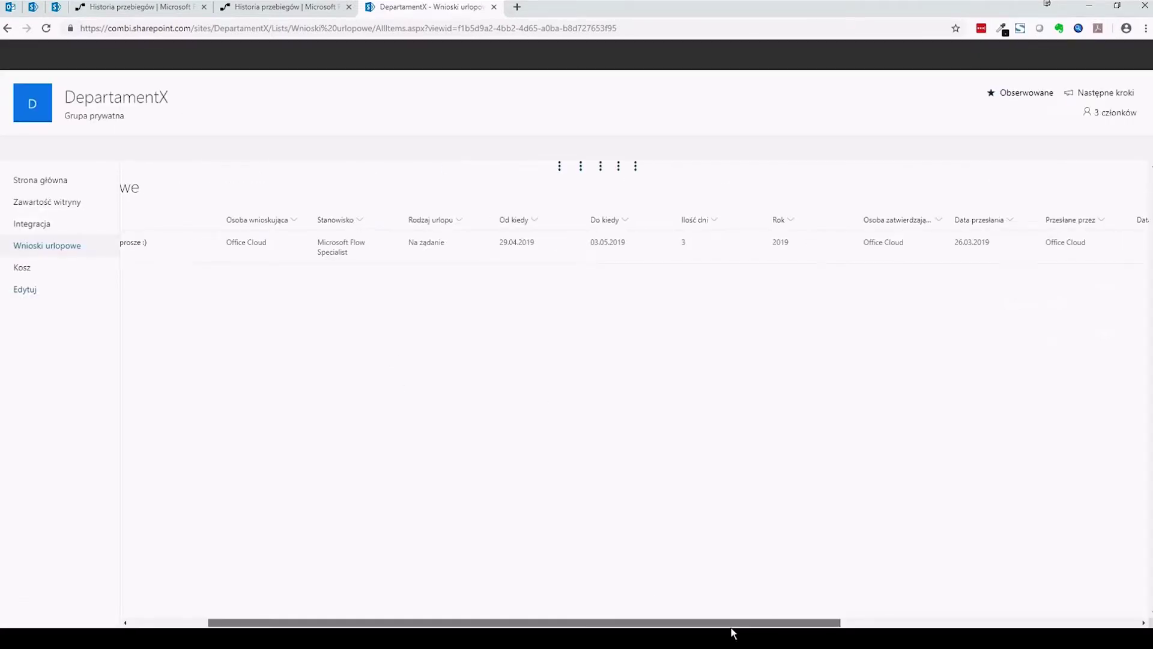
- Return to the test run in Flow, collapse the trigger and expand the Aktualizuj element run details
click(150, 7)
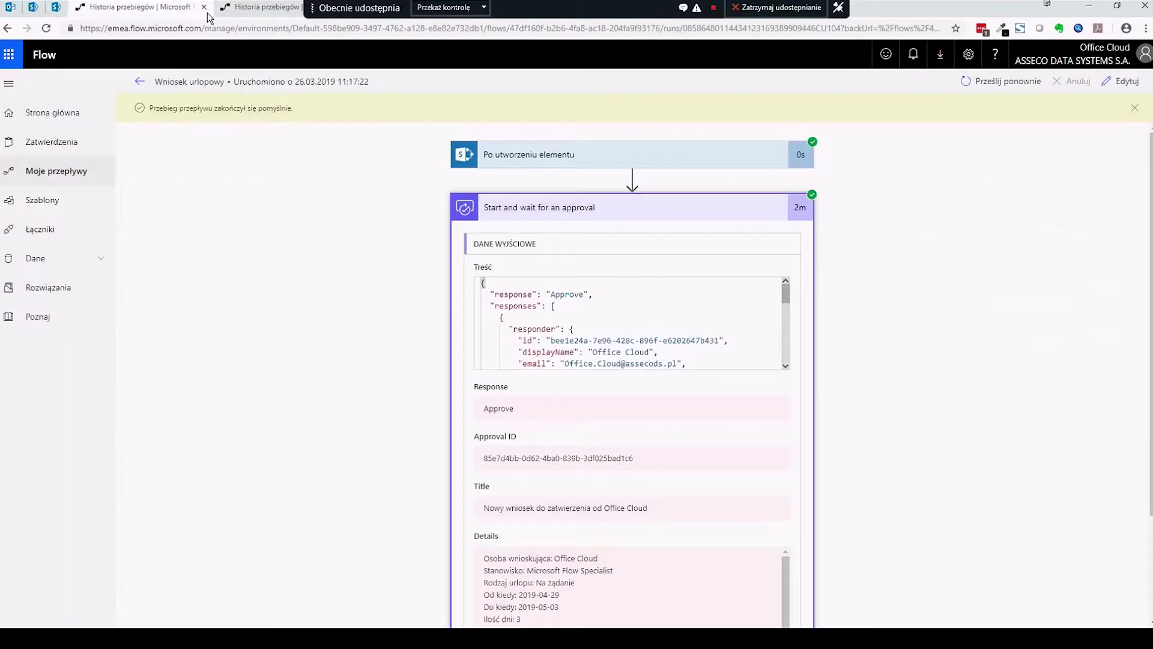
click(283, 7)
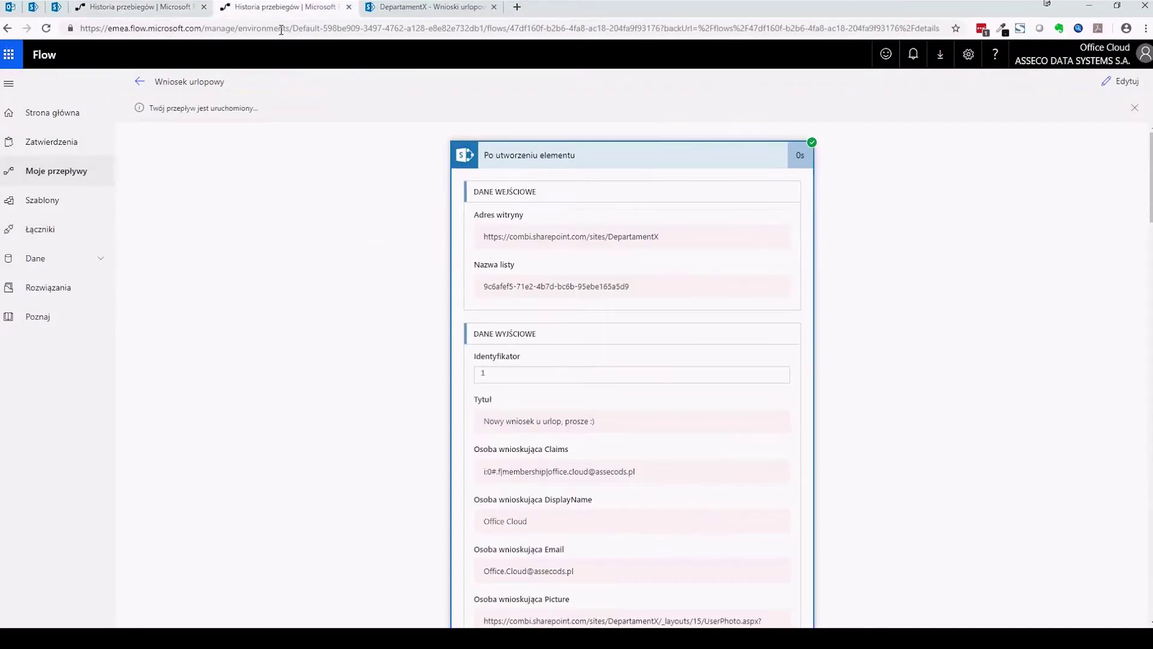
click(730, 154)
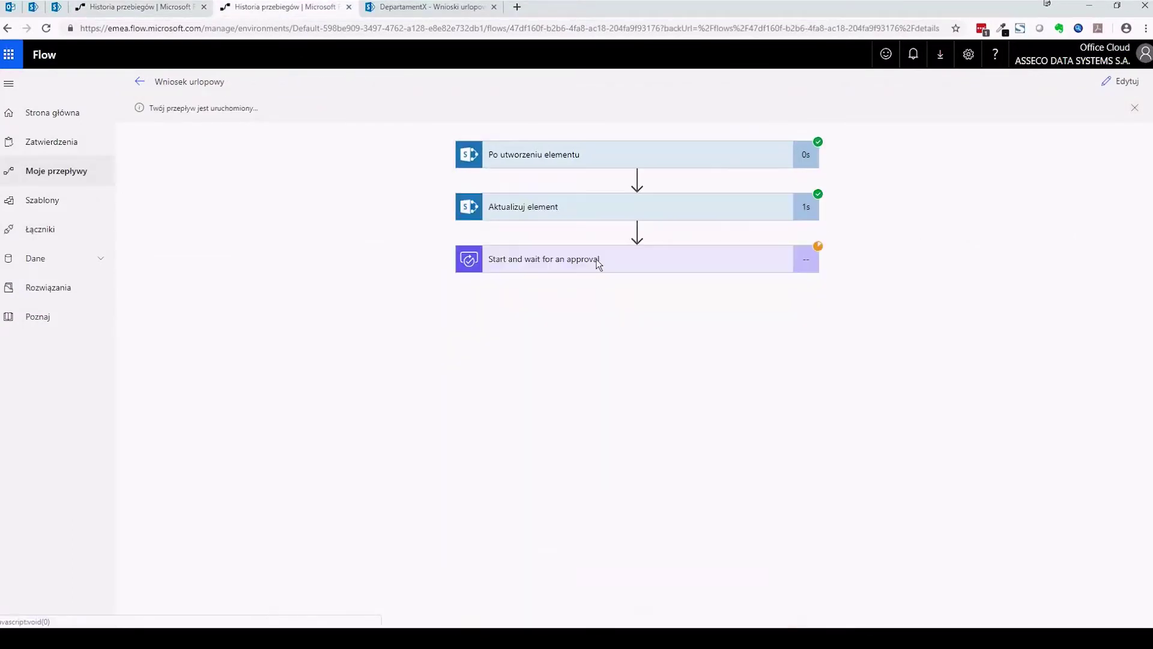
click(532, 205)
- Select the leave request in the SharePoint list and examine its Data przesłania and Przesłane przez values
key(ctrl+Tab)
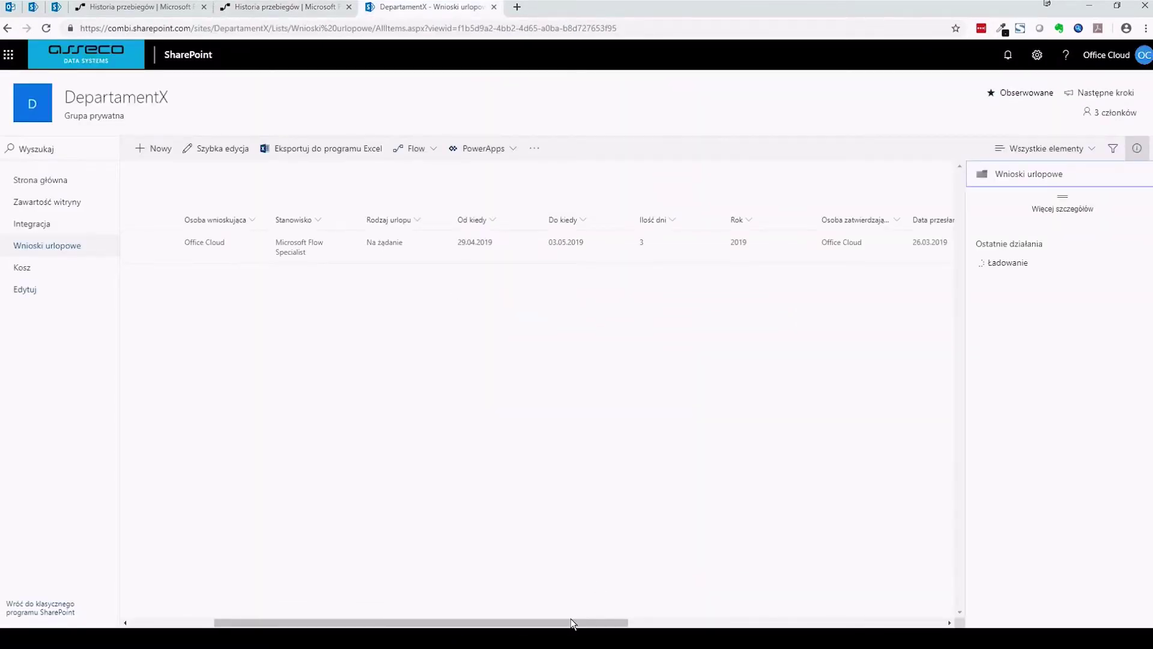
drag(570, 622, 698, 622)
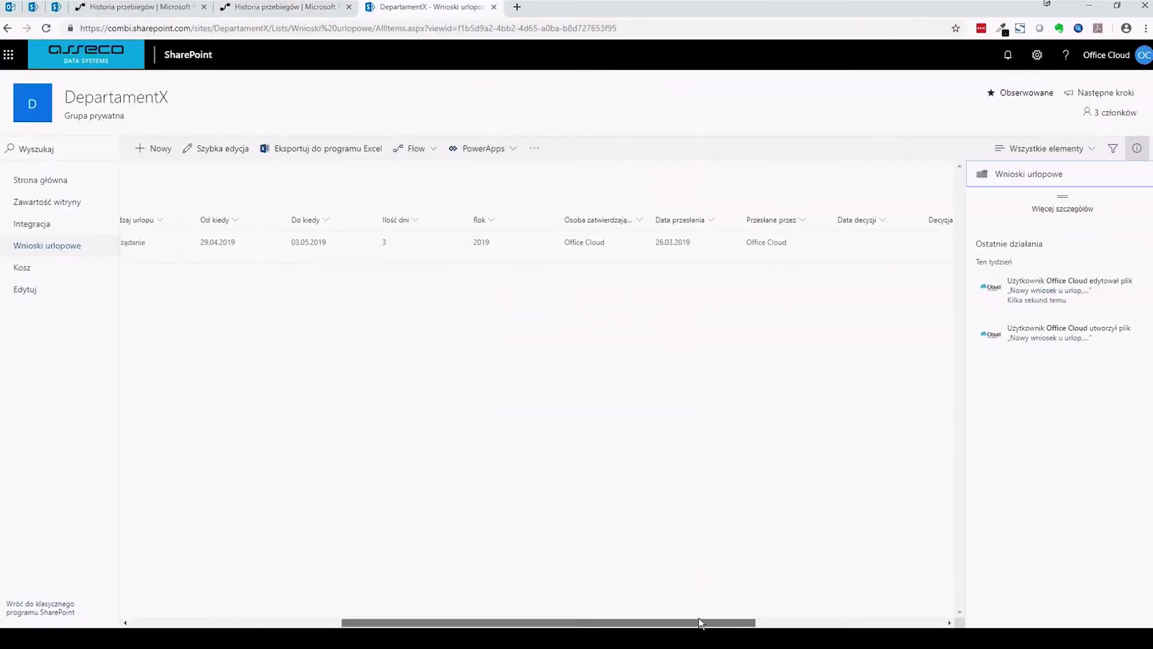
click(655, 243)
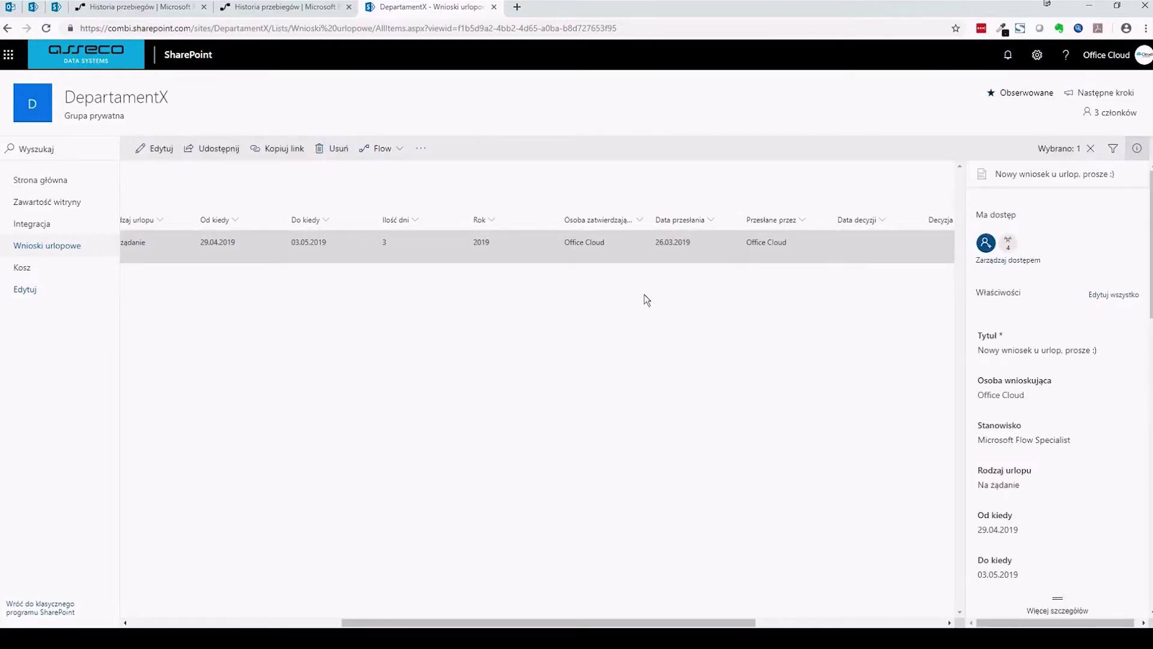
mouse_move(748, 240)
- Review the received leave request under Zatwierdzenia in Flow, close its details and open the Moje przepływy list
click(288, 8)
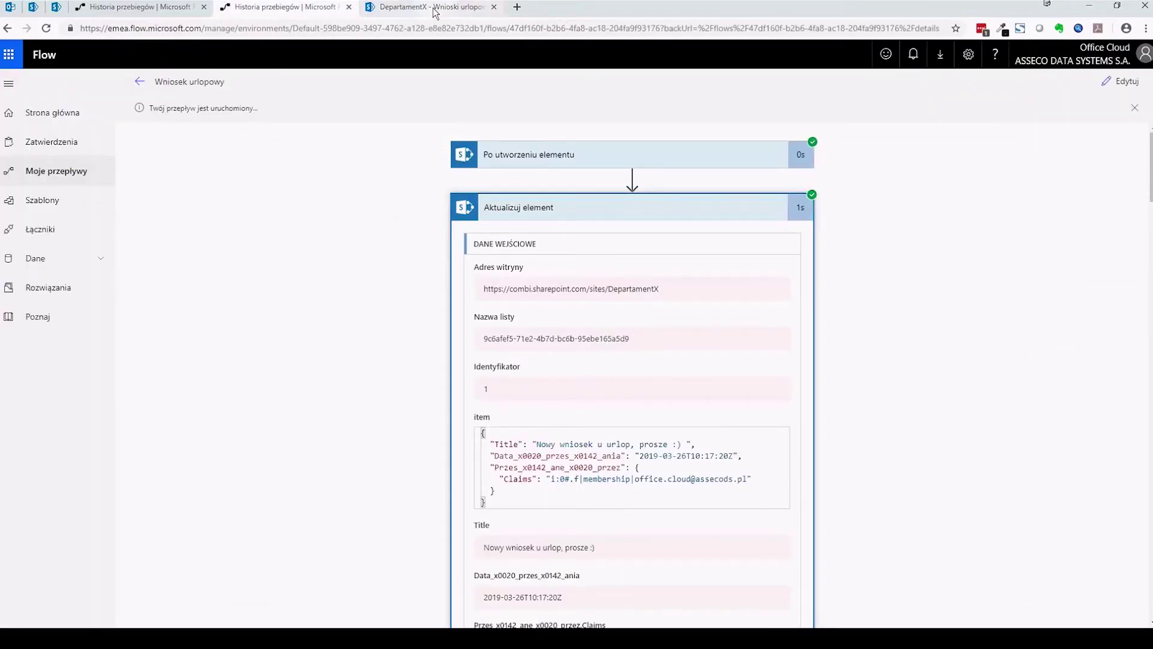
click(60, 141)
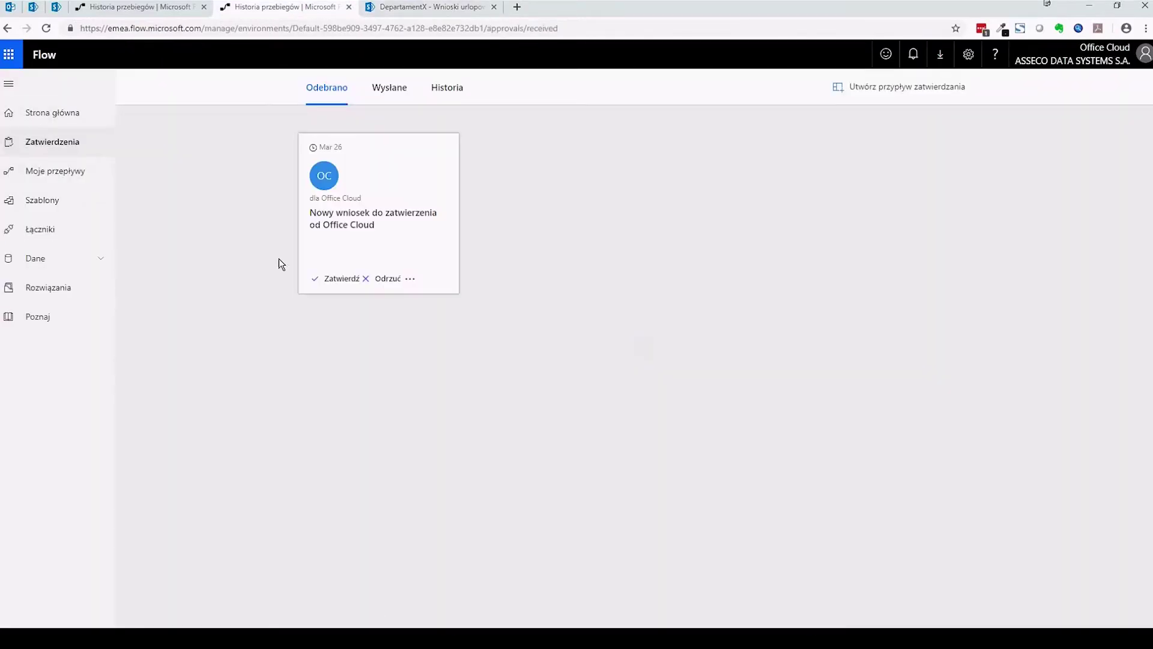
drag(344, 224, 422, 233)
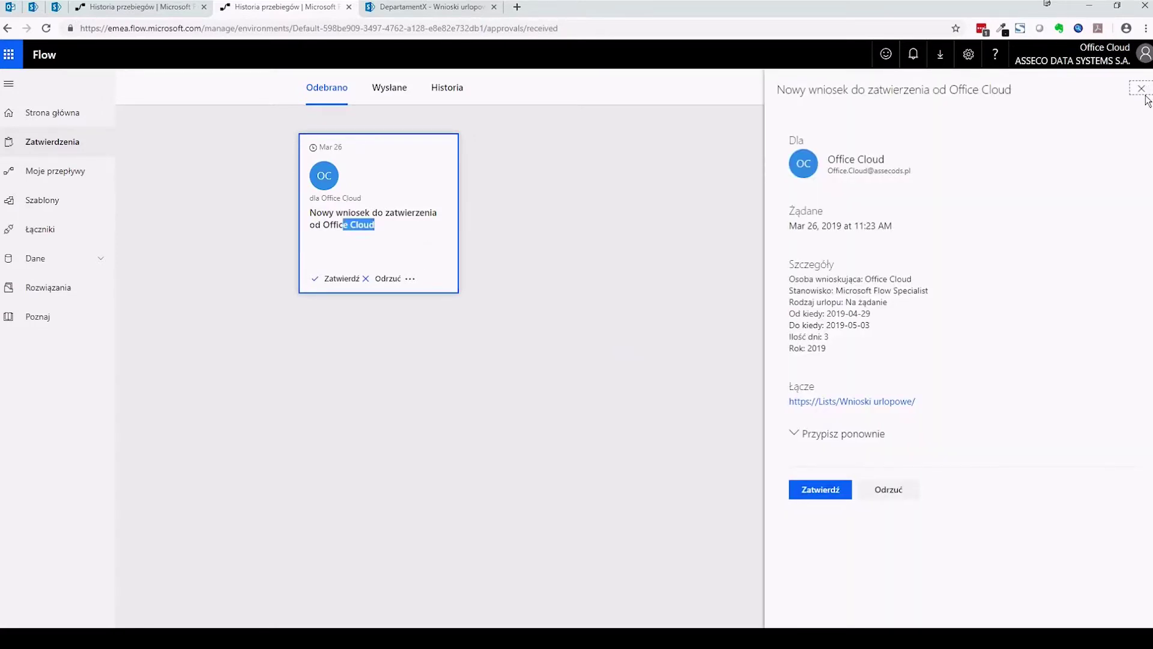
click(464, 307)
click(84, 181)
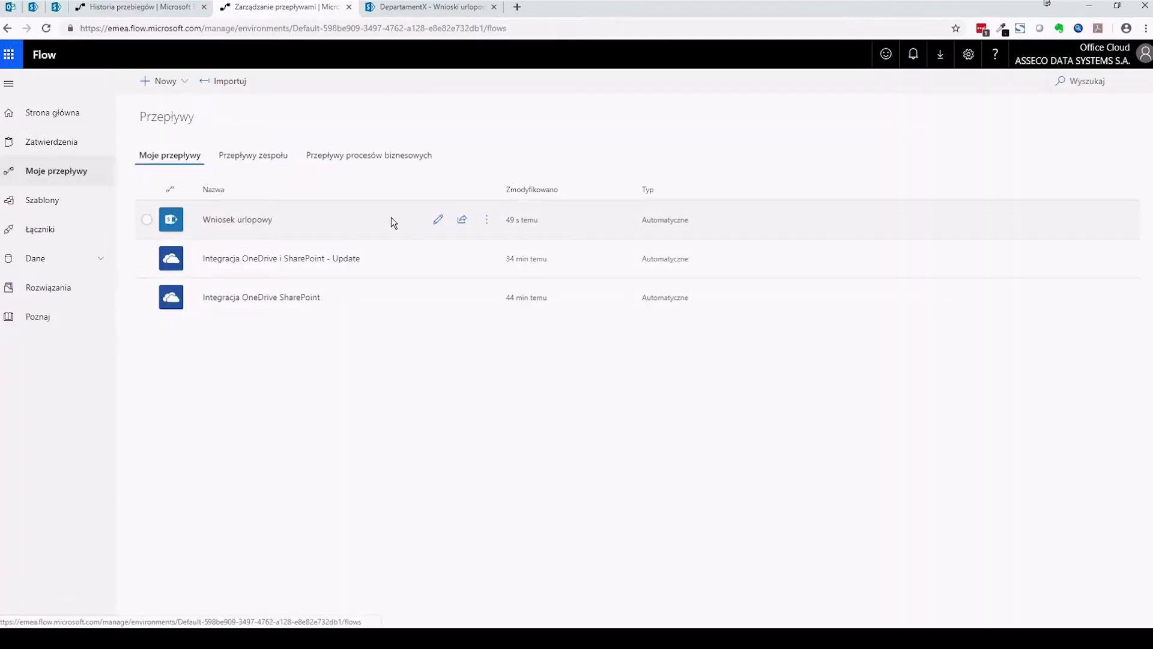
- Cancel the running test run of the Wniosek urlopowy flow and open the received approval requests under Zatwierdzenia
click(212, 219)
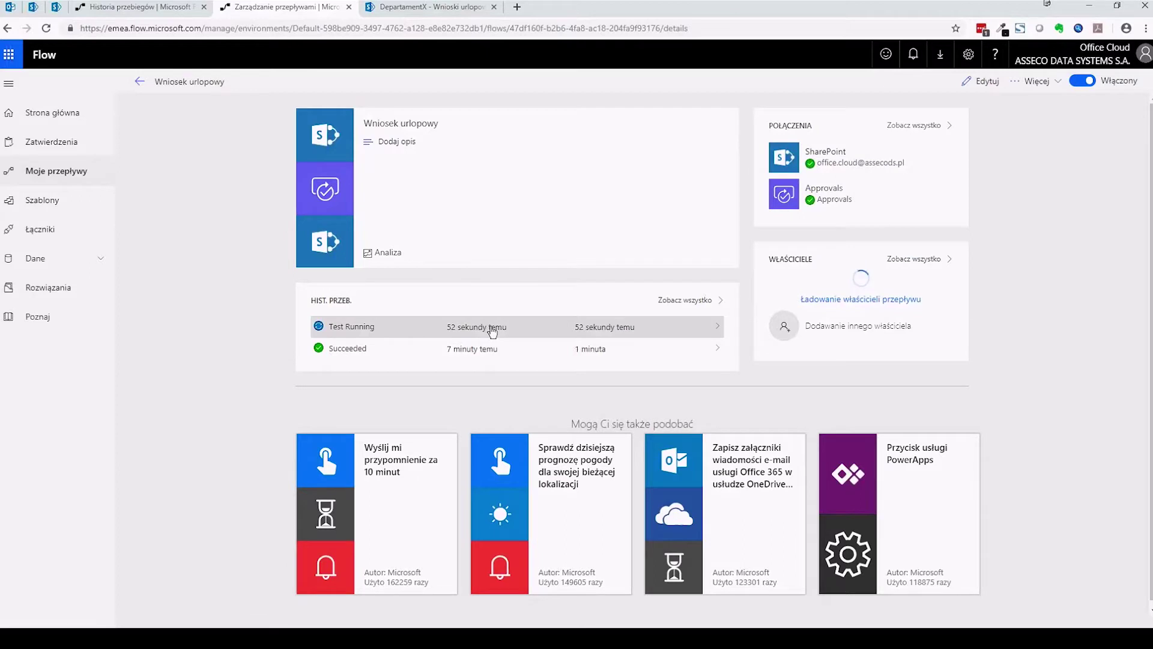
click(478, 329)
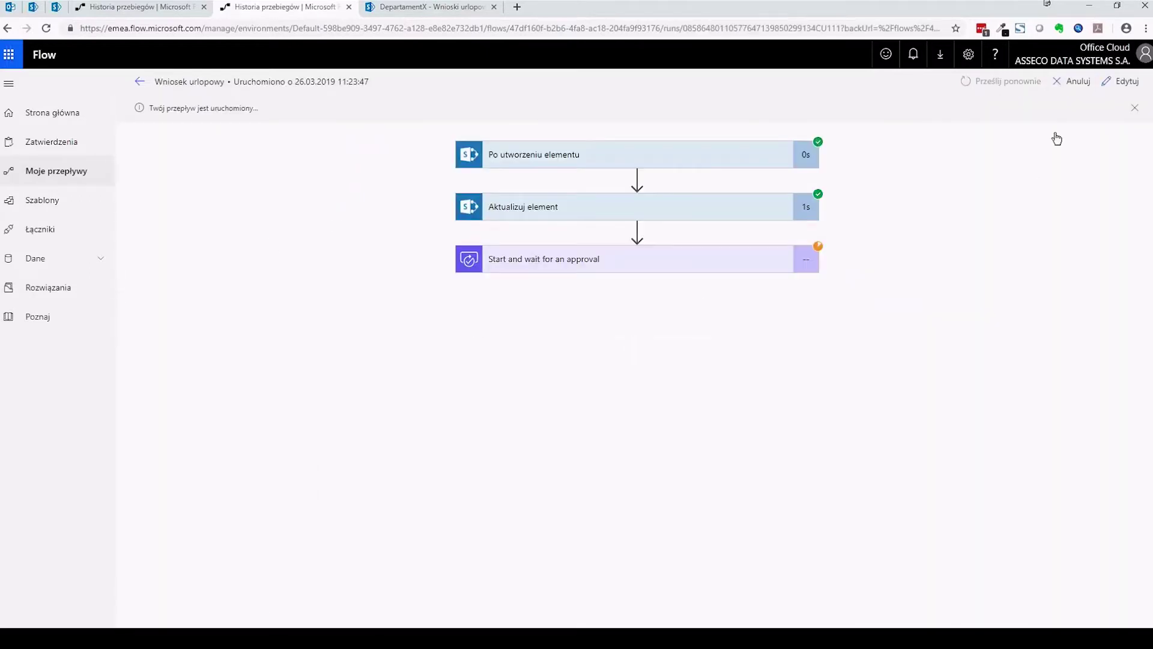
click(1055, 90)
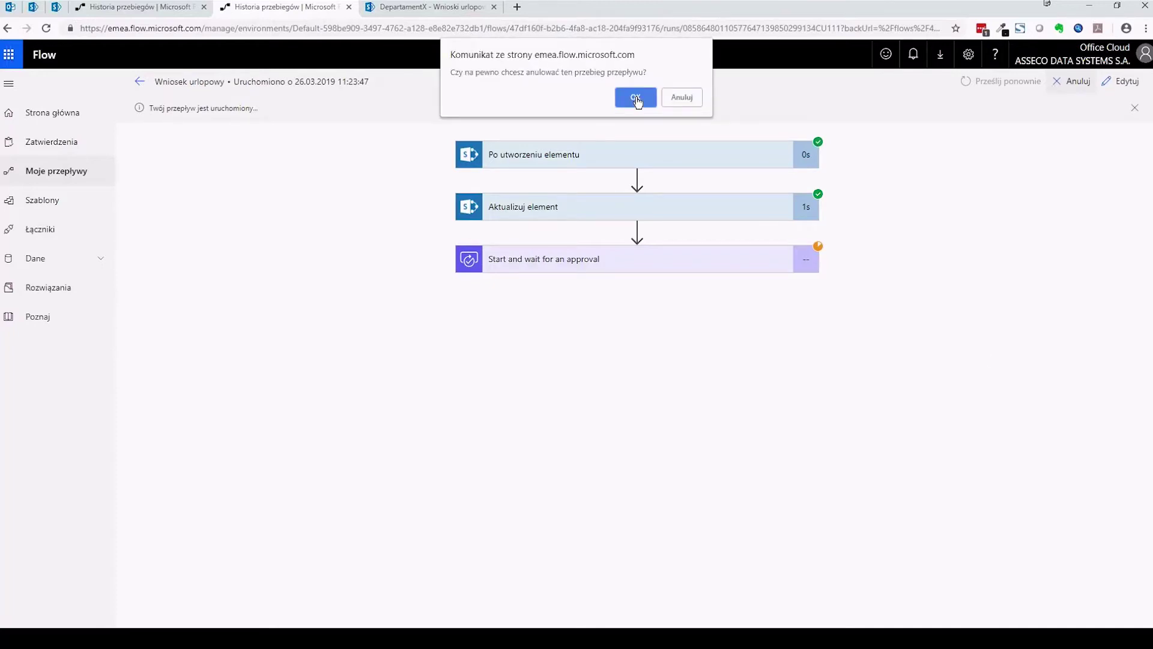
click(637, 100)
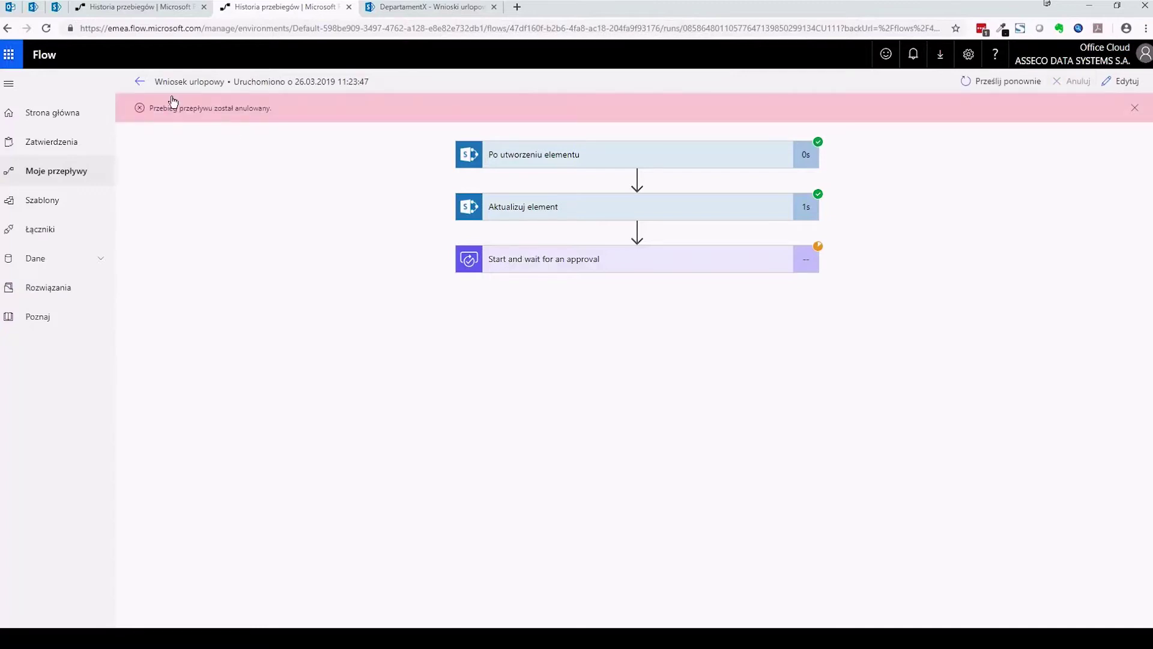
click(52, 142)
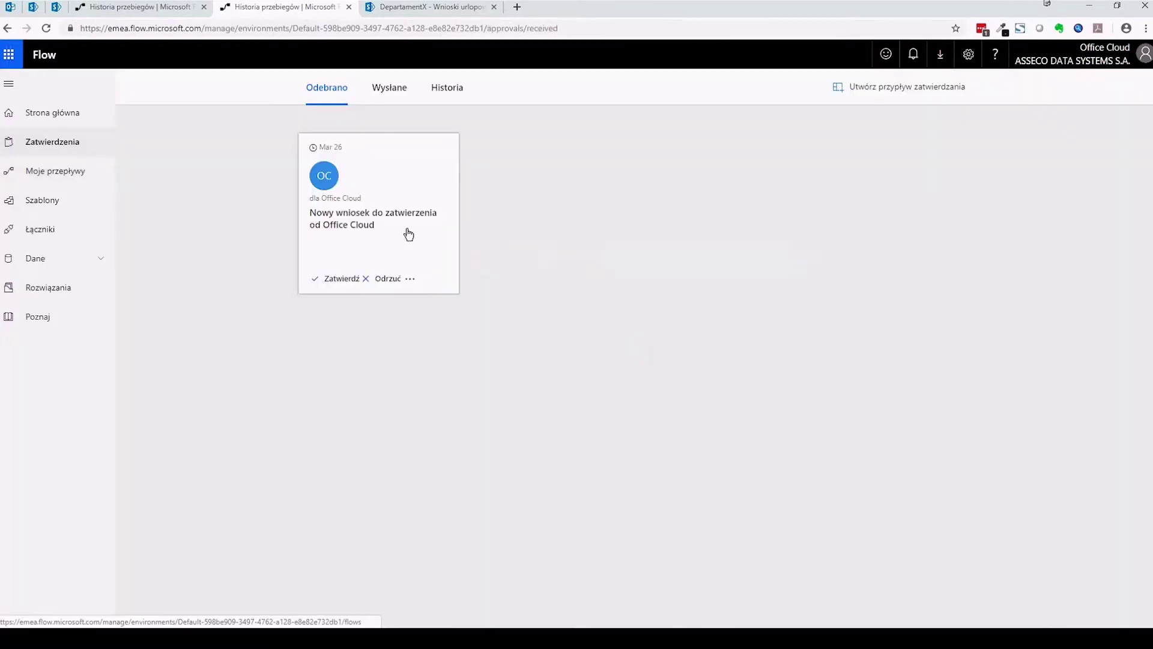
click(433, 257)
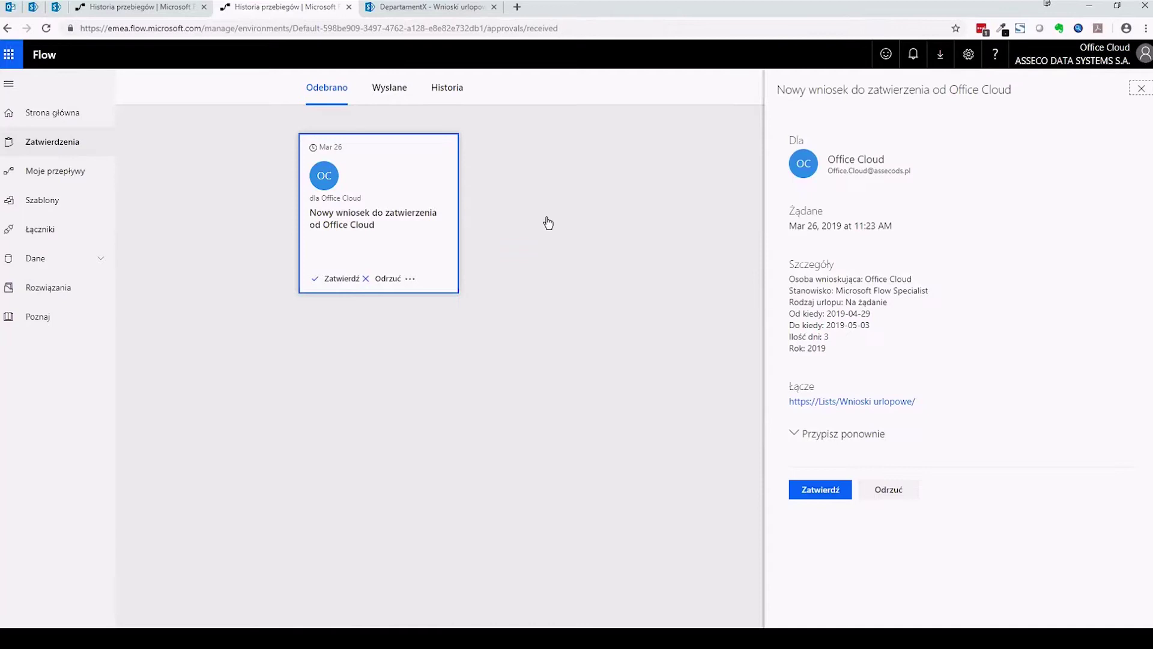
click(888, 490)
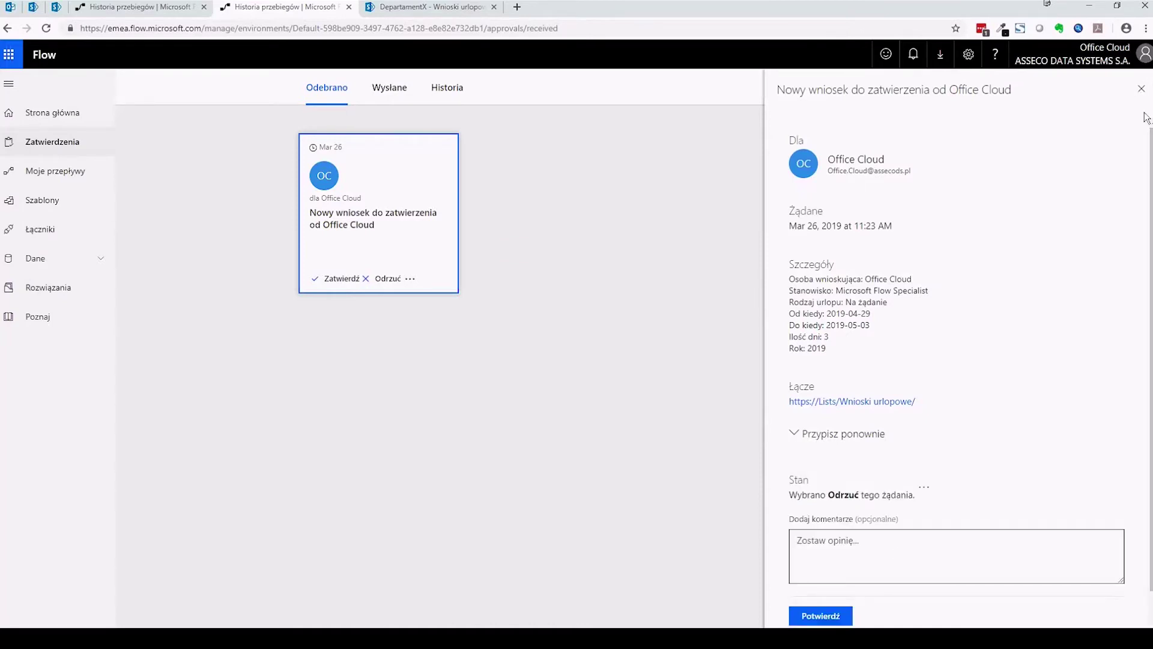
click(1141, 90)
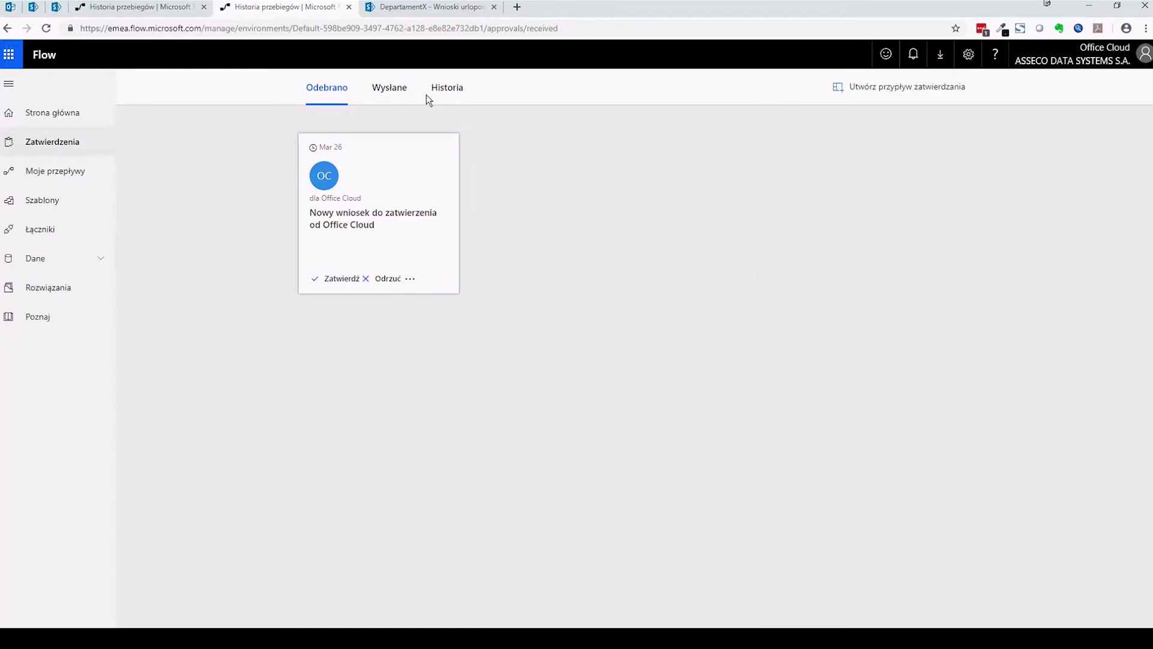
- Reload the received approvals, reject the pending leave request without a comment and close its details
click(45, 28)
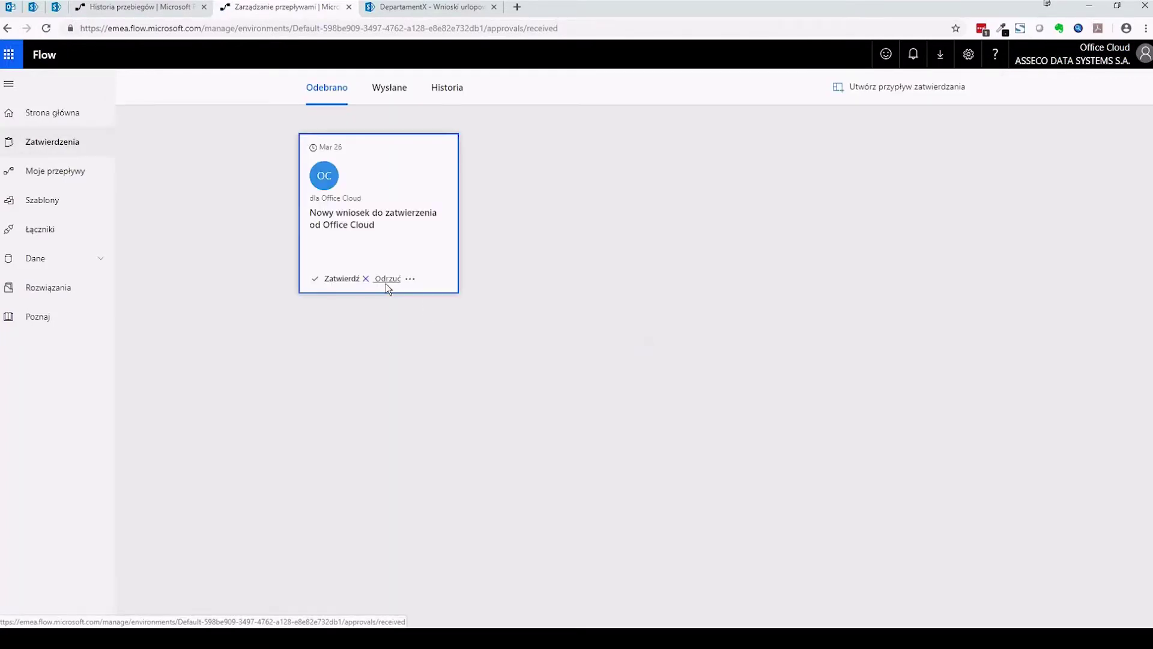
click(388, 279)
click(820, 616)
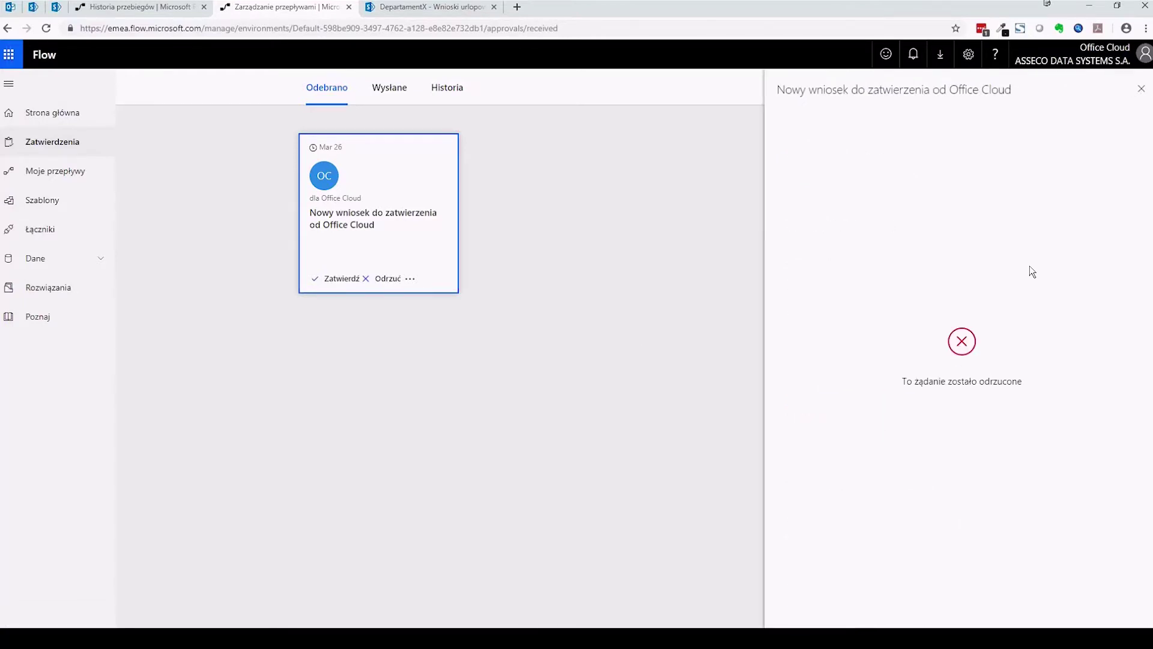
click(1141, 89)
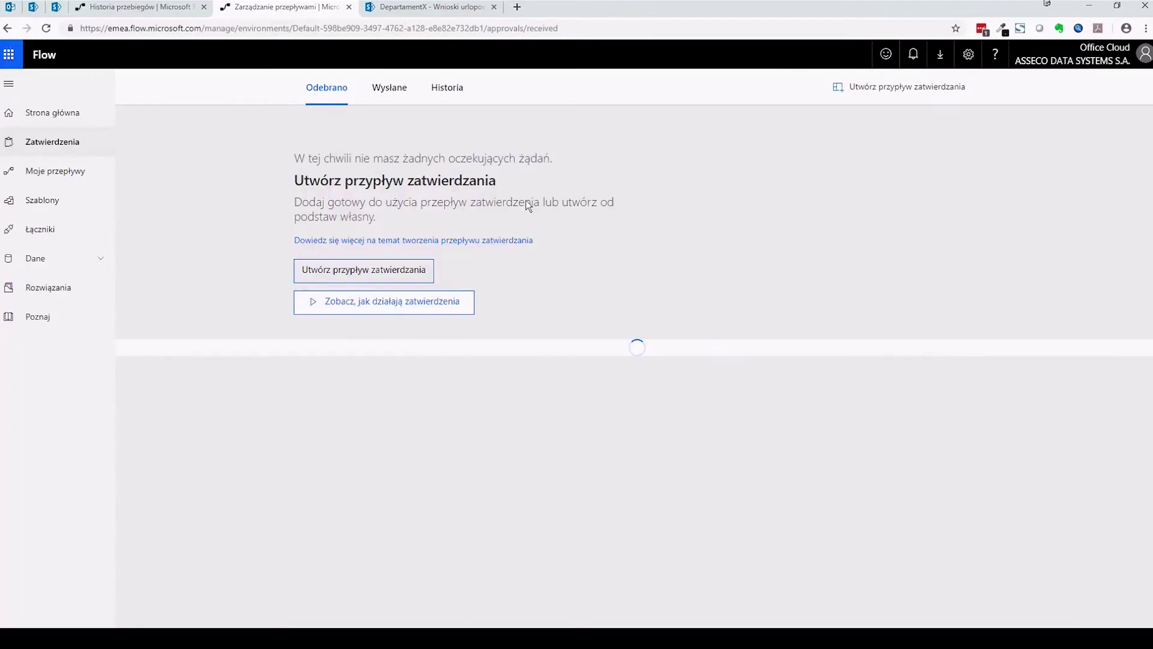
- Open the Wniosek urlopowy flow's details from Moje przepływy and check the latest test run in its run history
click(426, 7)
click(266, 8)
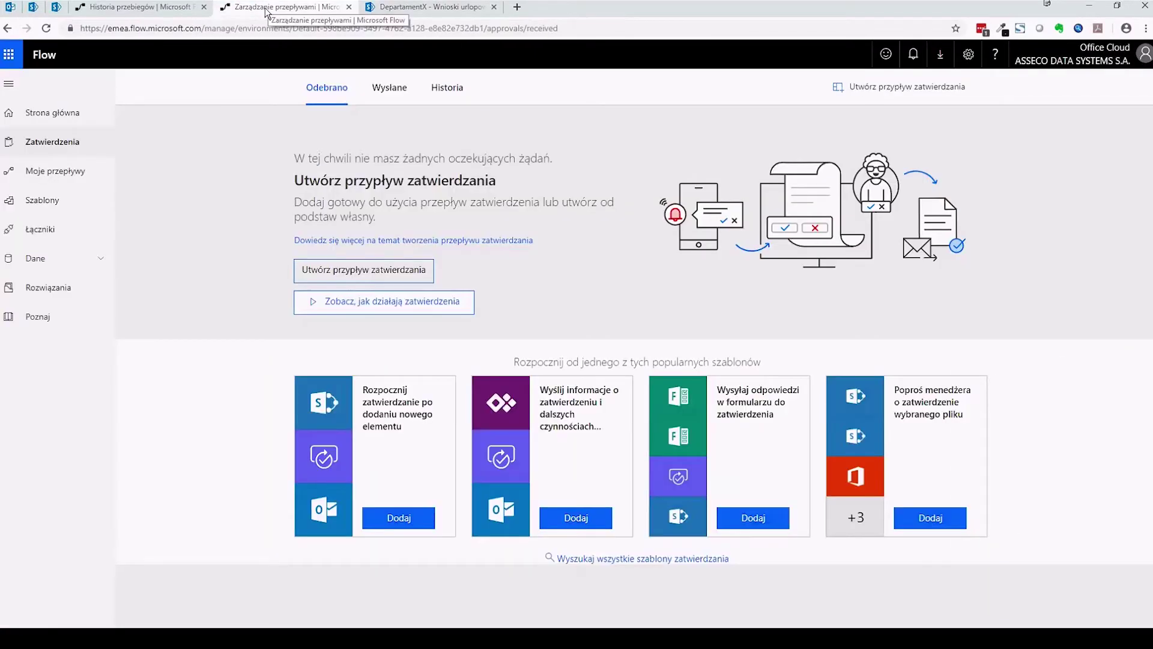
click(171, 8)
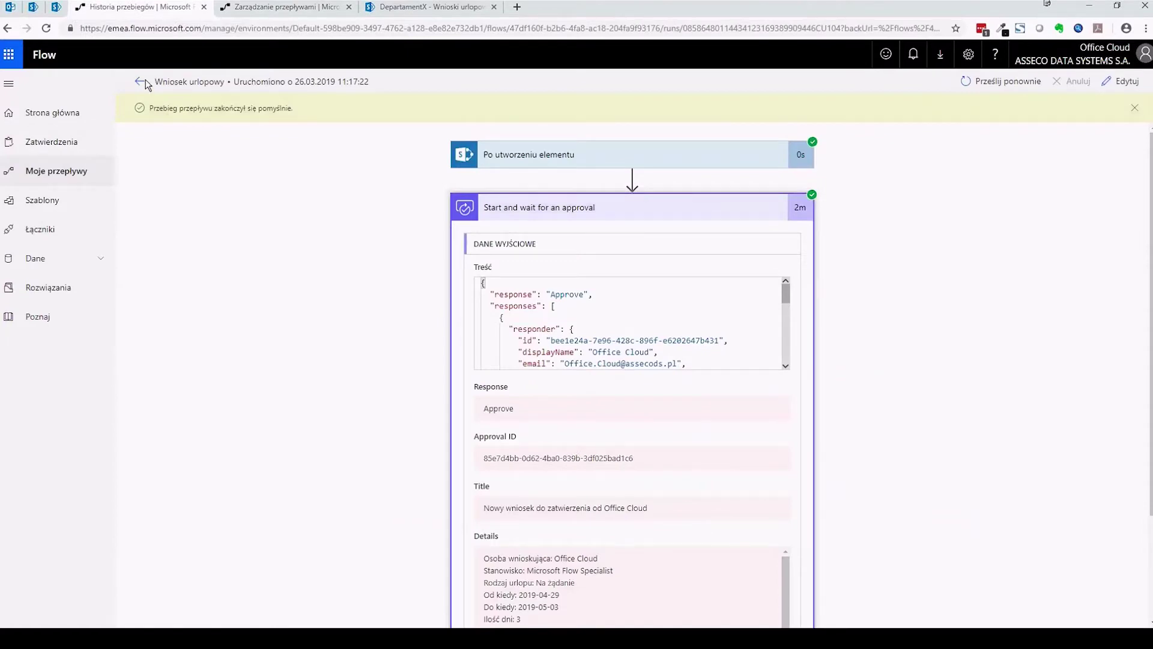
click(142, 81)
click(70, 179)
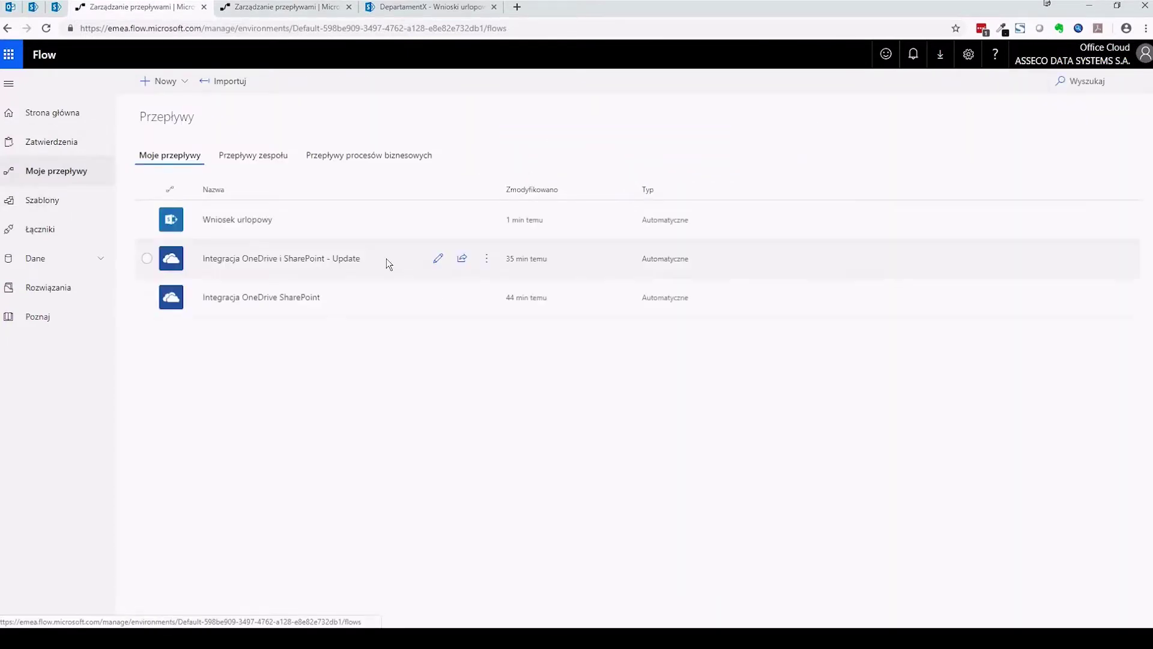
click(264, 221)
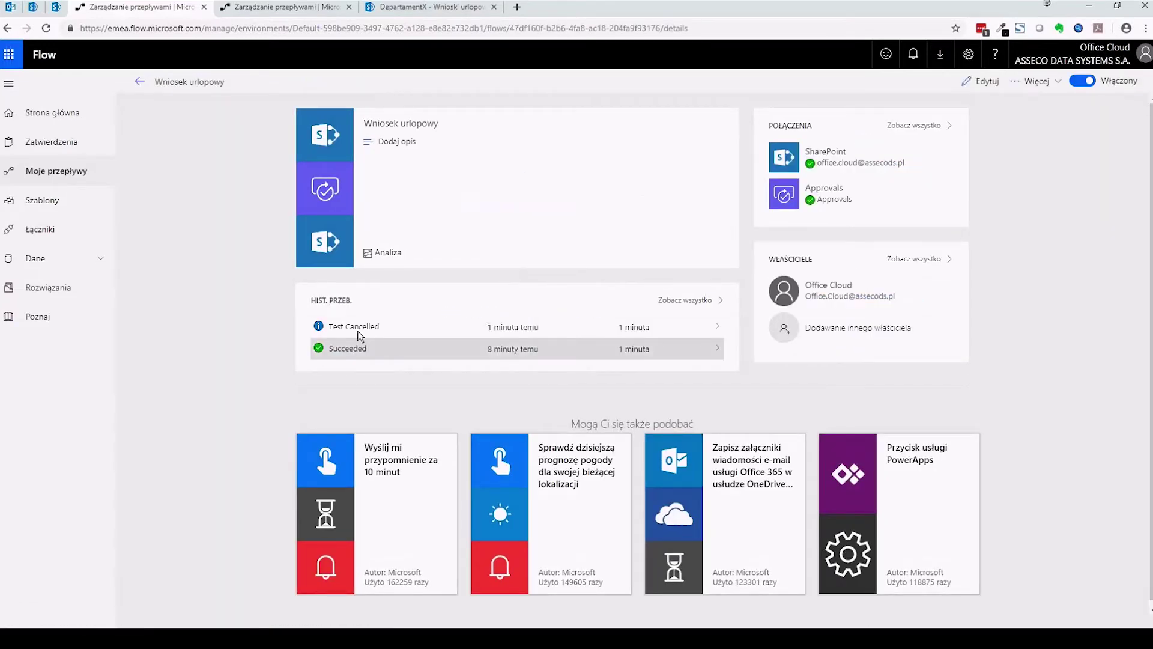
click(328, 330)
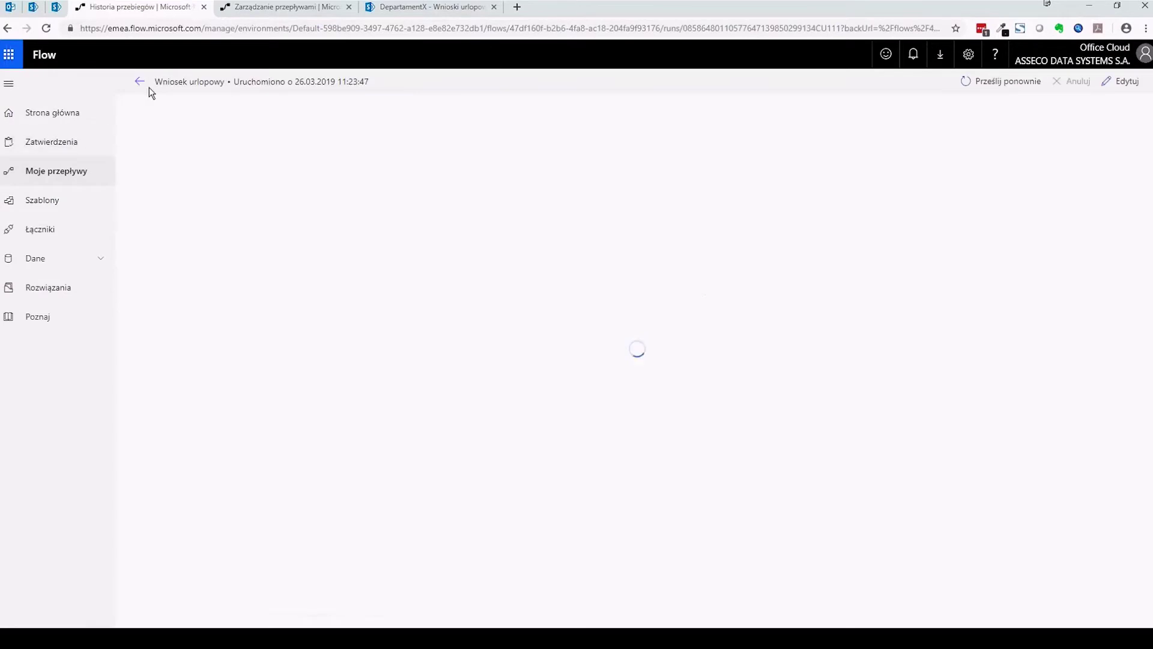
click(149, 88)
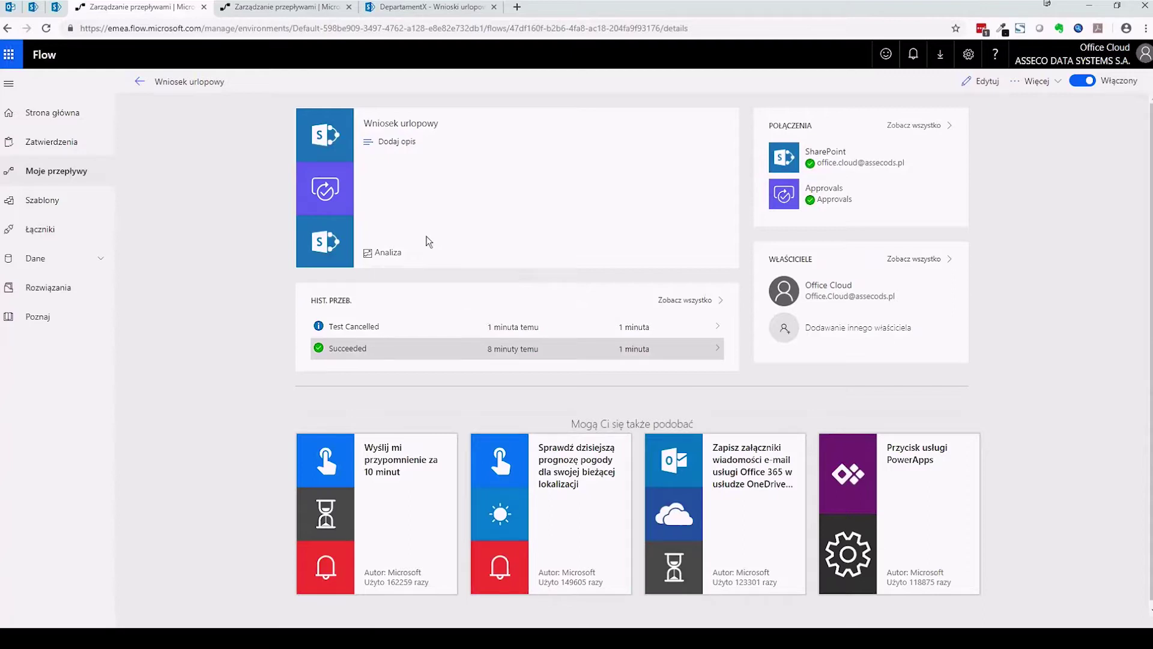
- Examine the leave request's submission and decision columns in the Wnioski urlopowe SharePoint list, up to the decision comment column
click(415, 14)
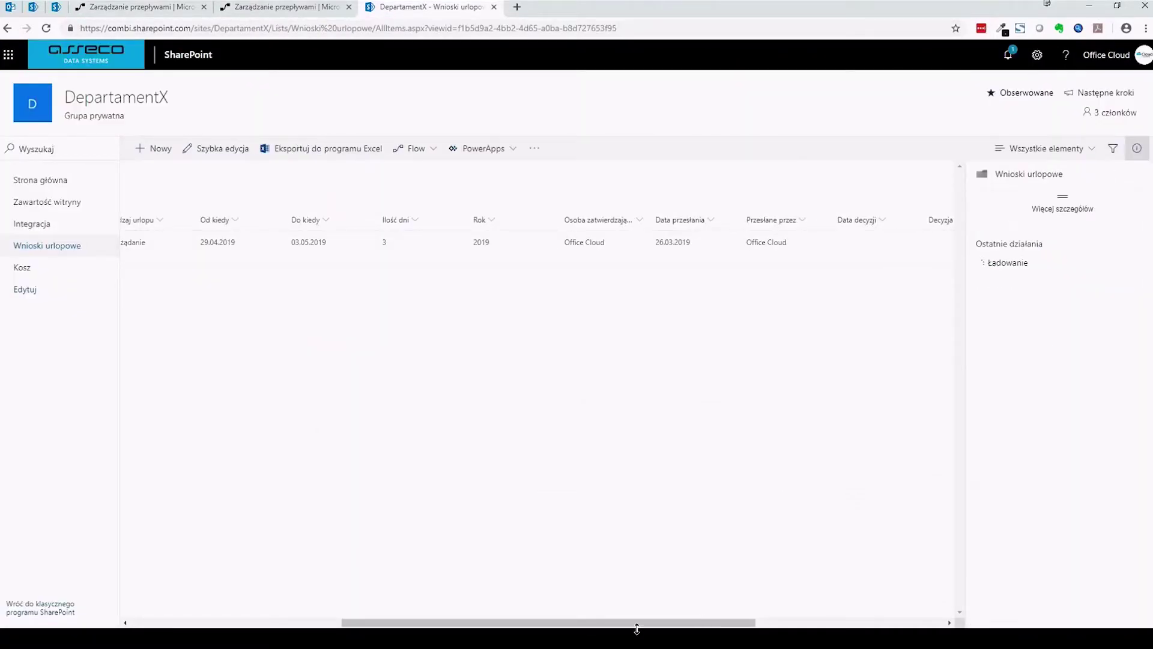
scroll(686, 629, right, 1)
click(679, 247)
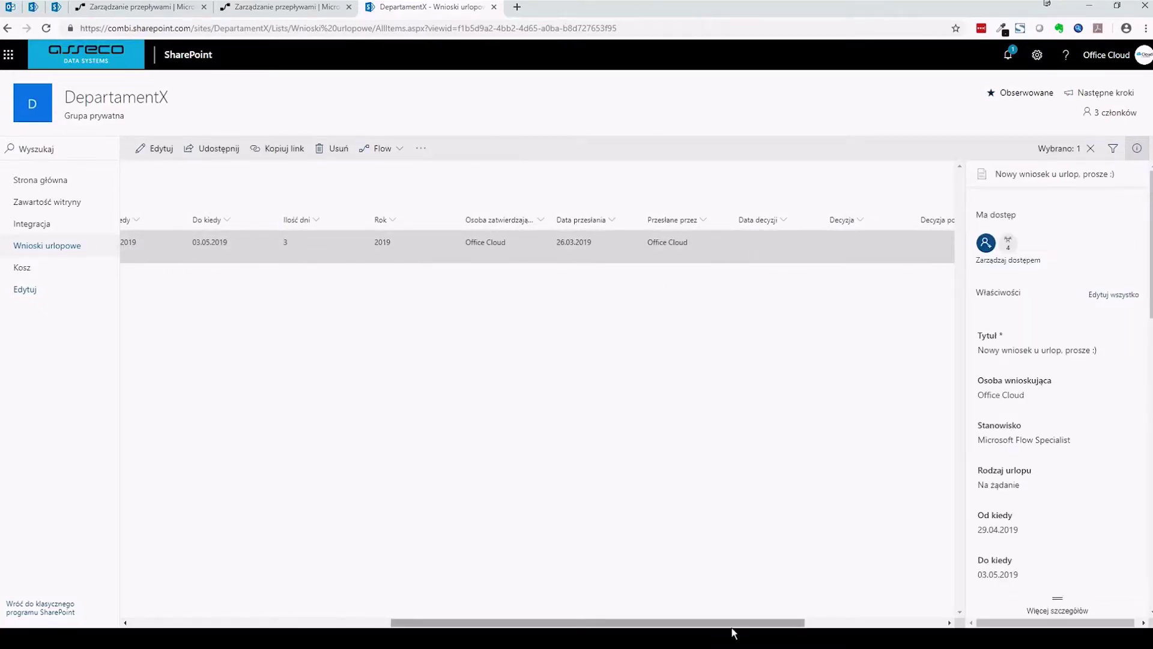
drag(739, 623, 877, 623)
click(797, 369)
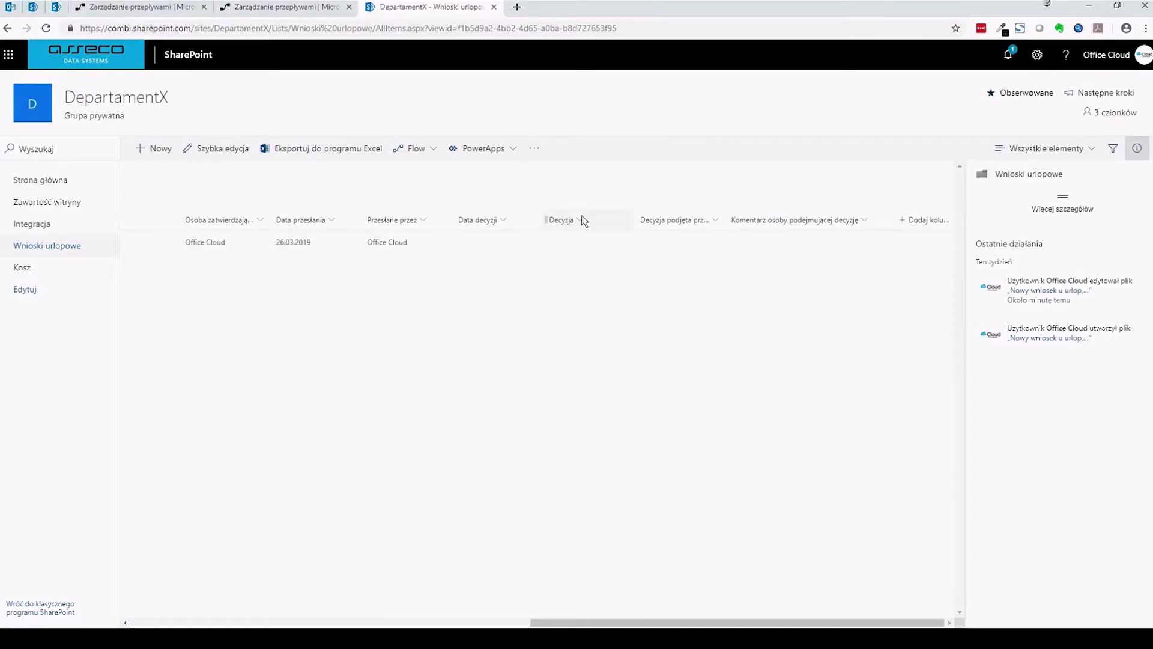
click(557, 251)
- Open the Wniosek urlopowy flow for editing in Flow and add a new step after Start and wait for an approval
click(243, 8)
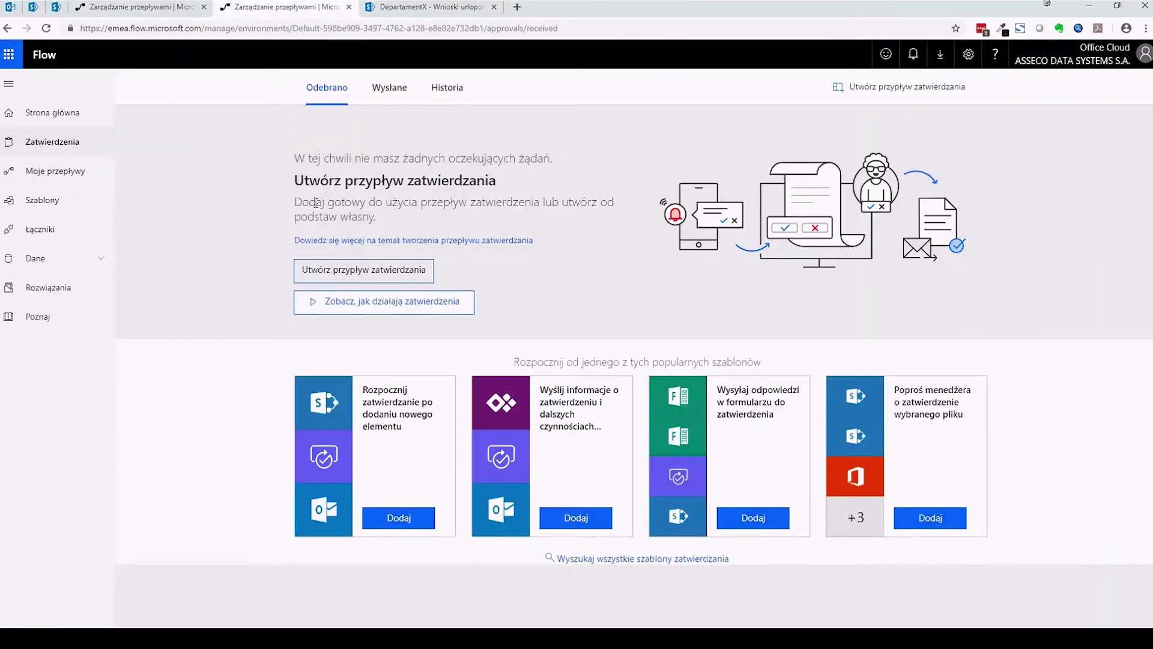
click(78, 174)
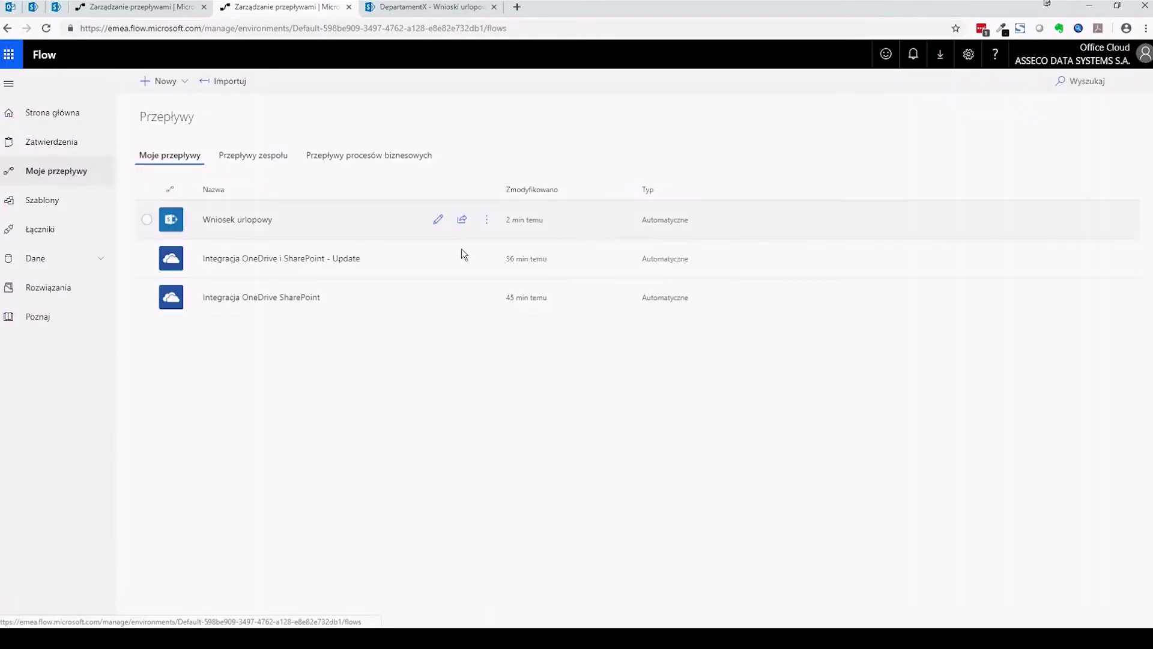
click(434, 222)
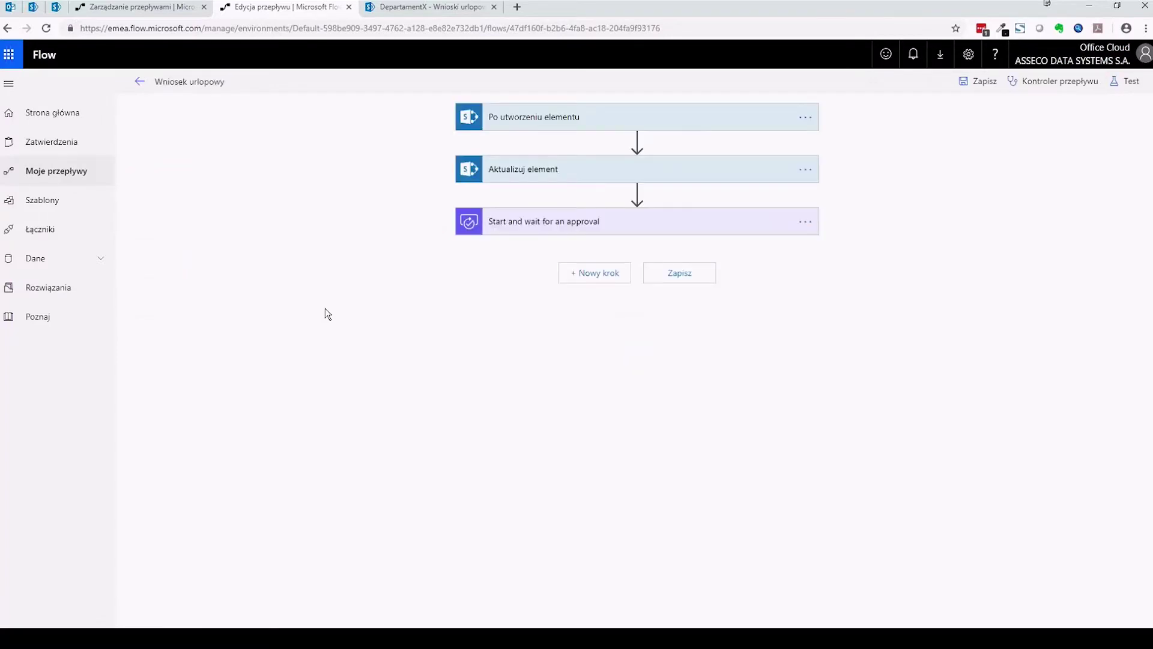
click(618, 267)
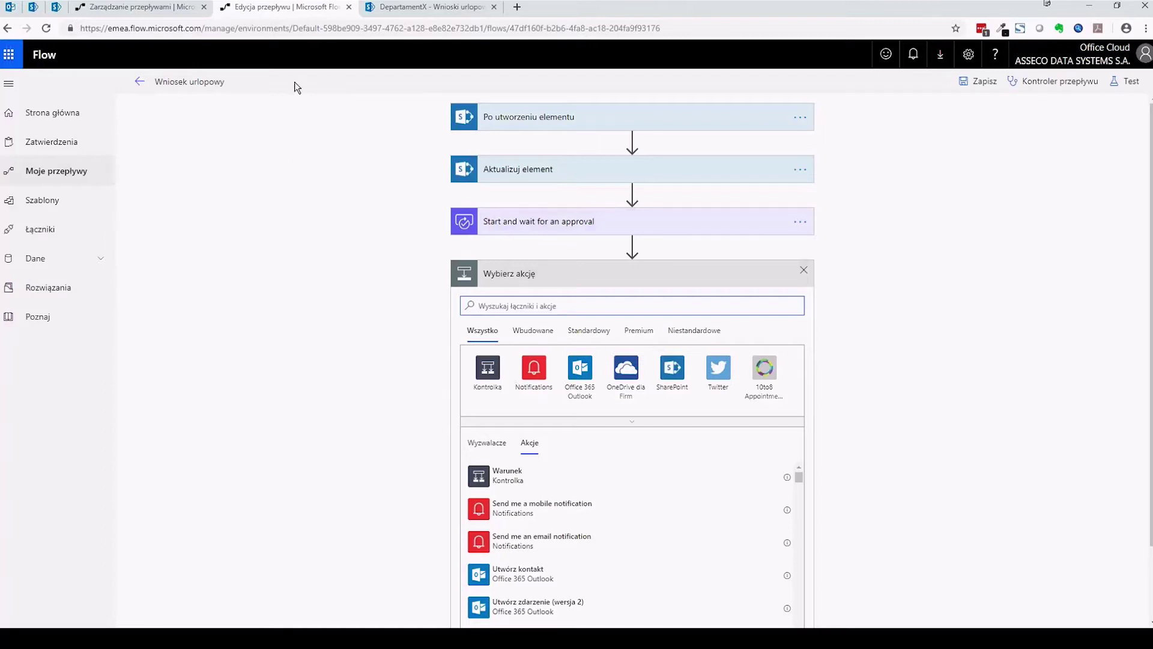
- Review the selected leave request's decision columns and properties in the Wnioski urlopowe SharePoint list
click(141, 7)
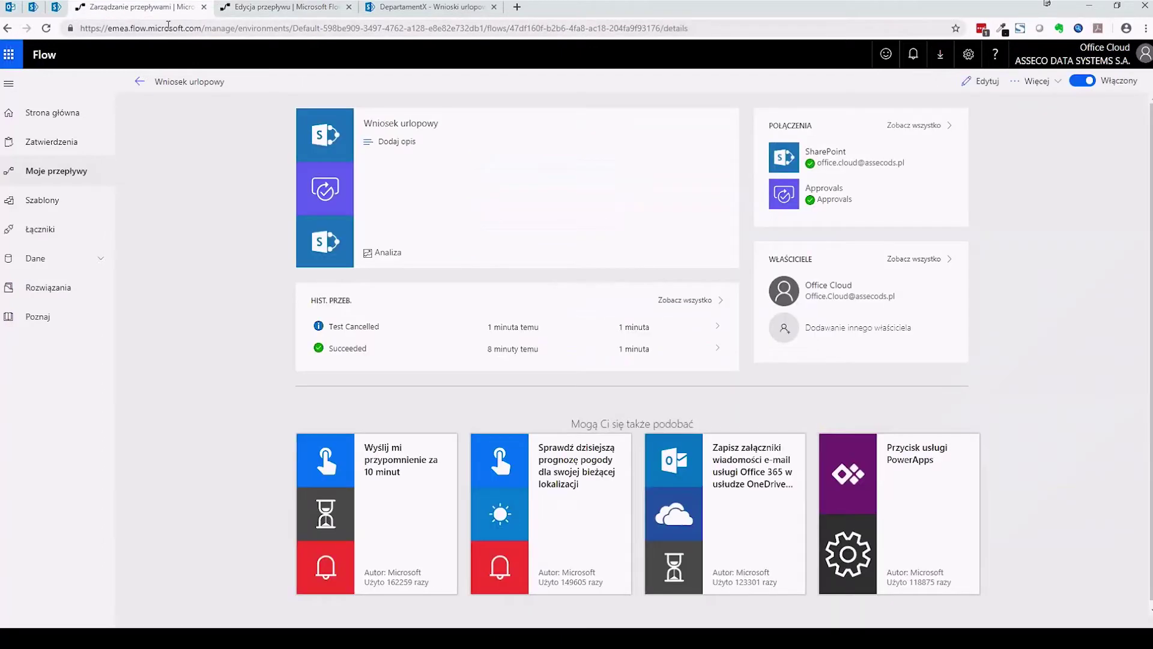
click(428, 7)
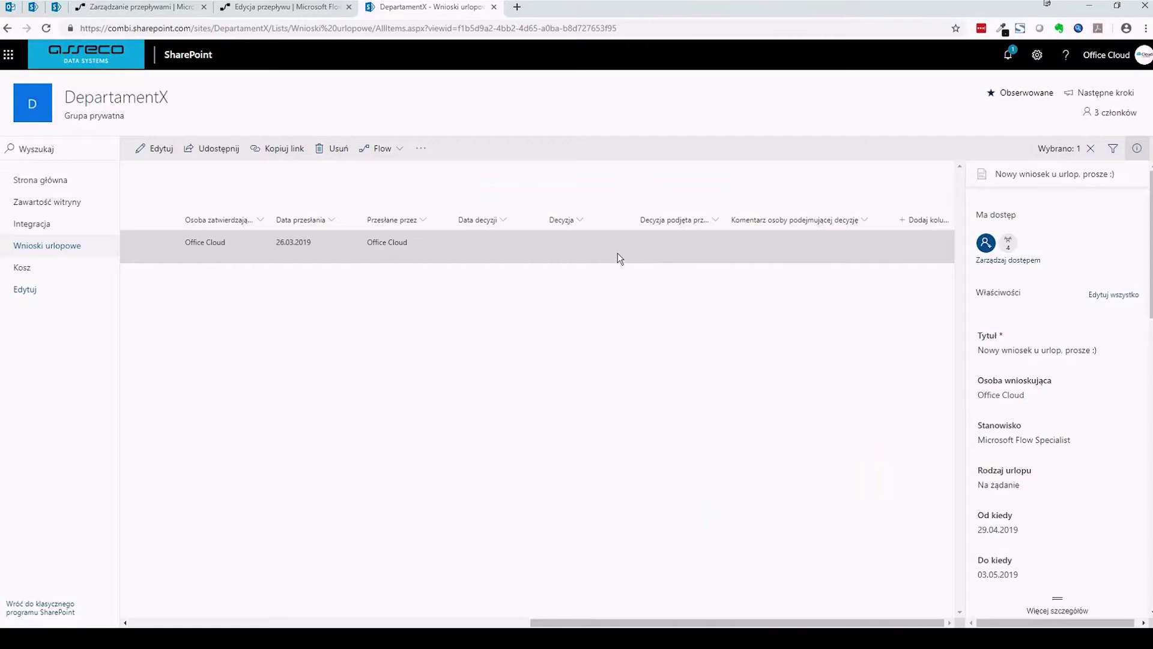
scroll(1117, 489, down, 4)
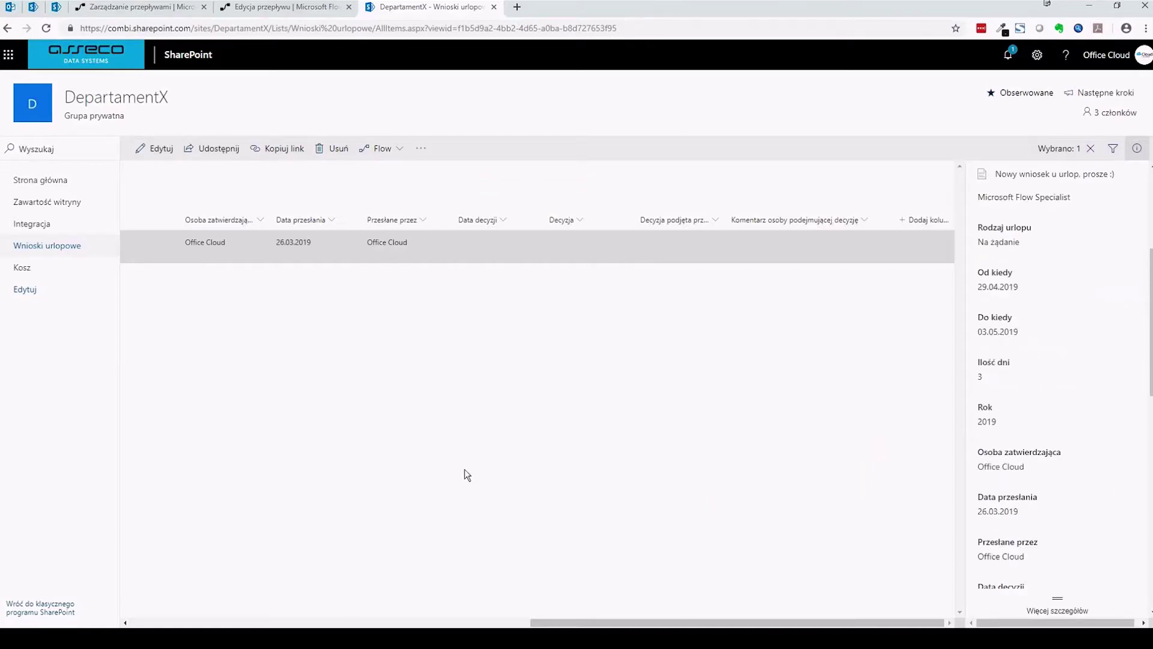
scroll(1121, 492, down, 8)
scroll(1123, 494, down, 2)
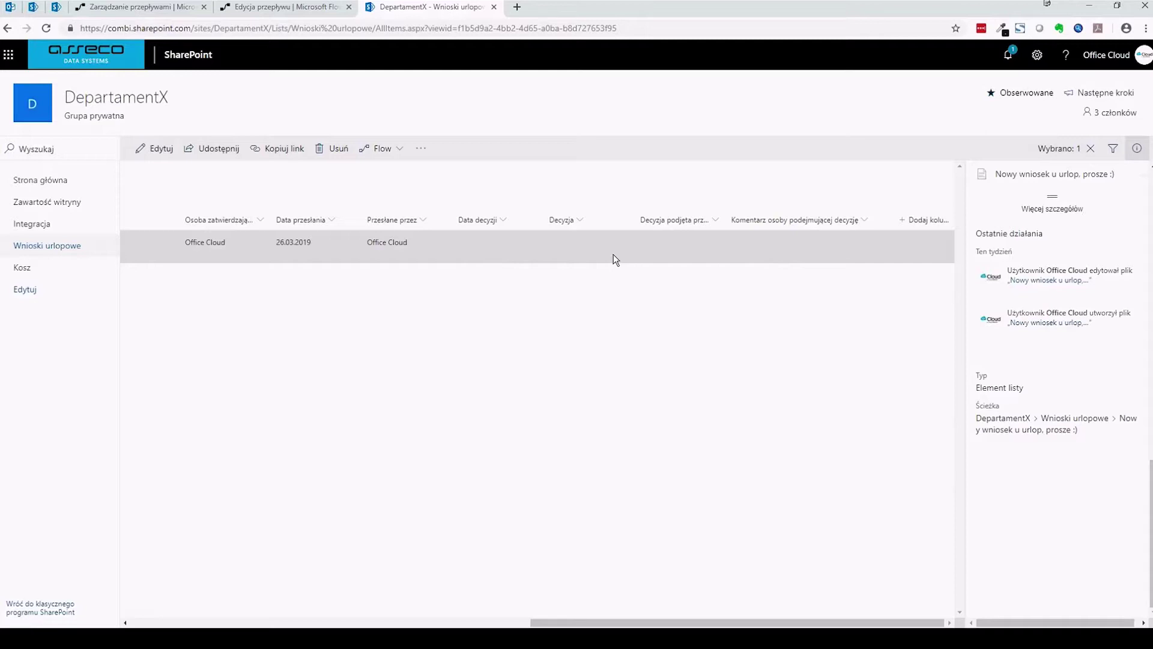
- Add a Warunek condition after Start and wait for an approval in the flow, with the approval's Response as its first value
click(276, 7)
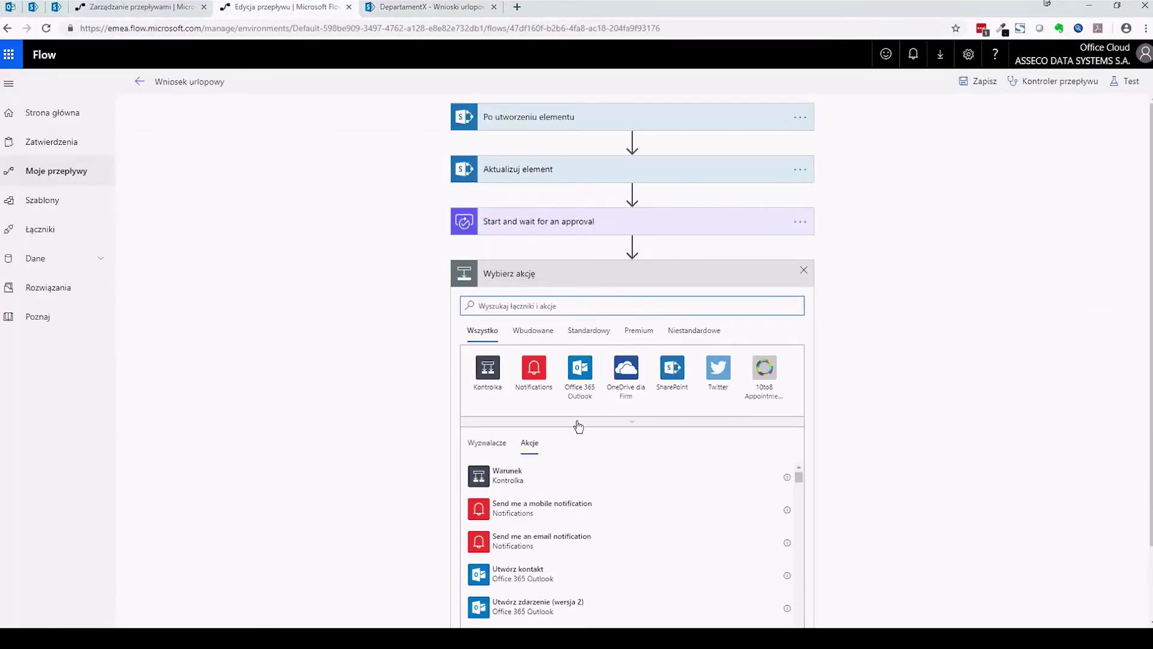
click(510, 472)
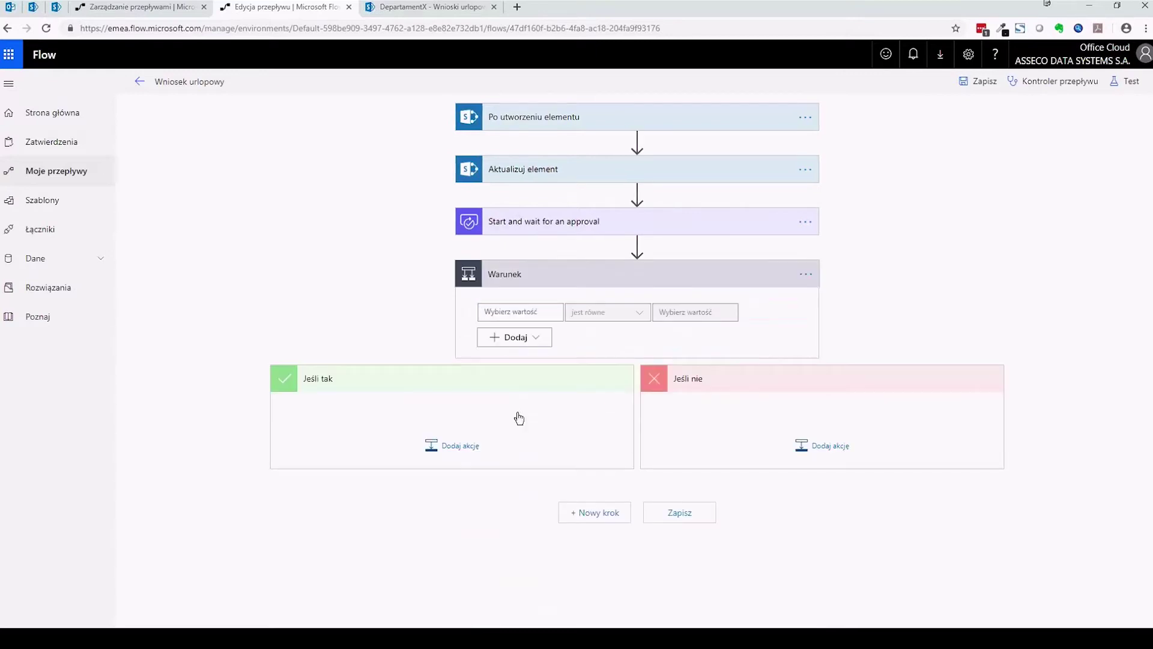
click(528, 310)
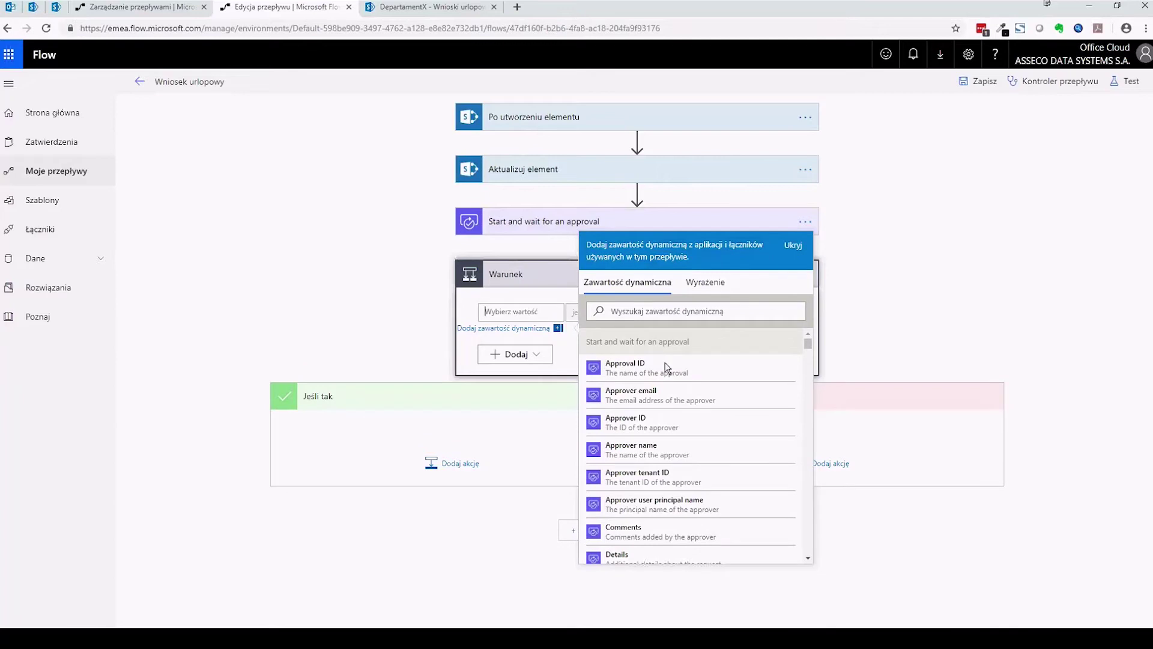
scroll(696, 481, down, 2)
scroll(696, 481, down, 2)
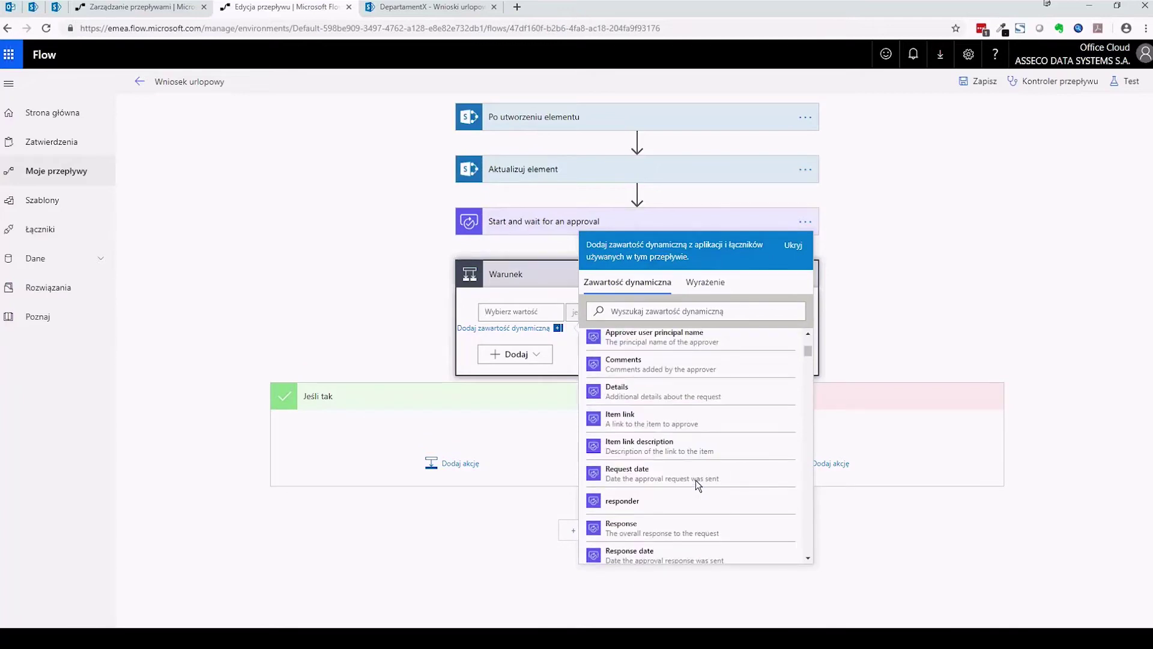
click(632, 455)
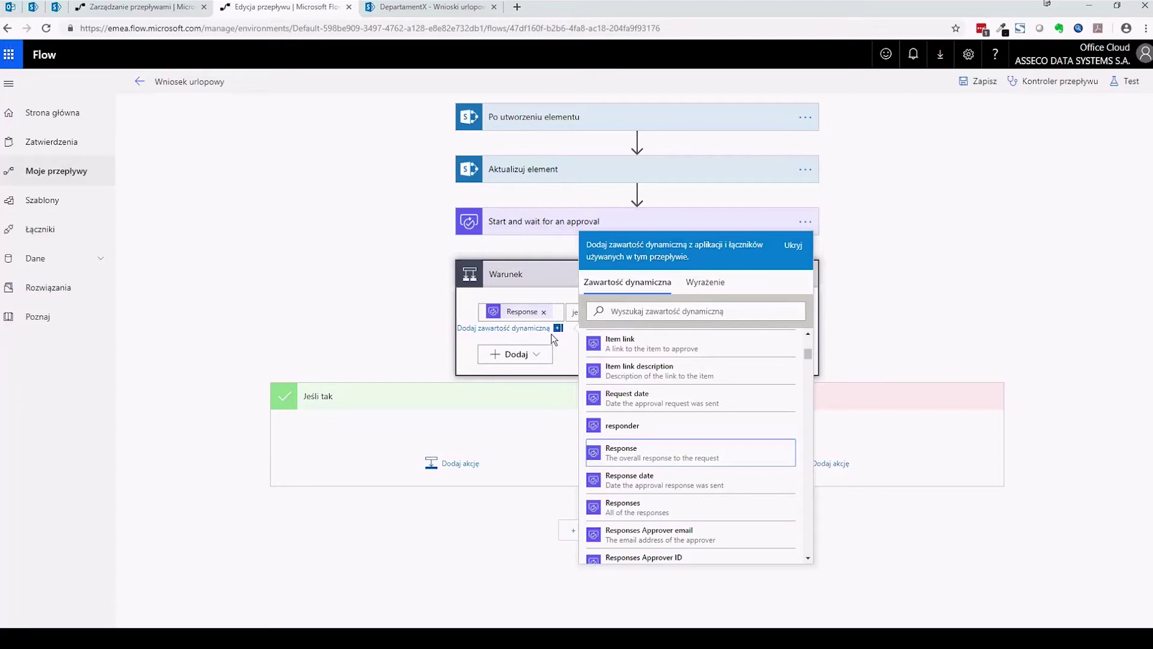
click(568, 351)
click(718, 316)
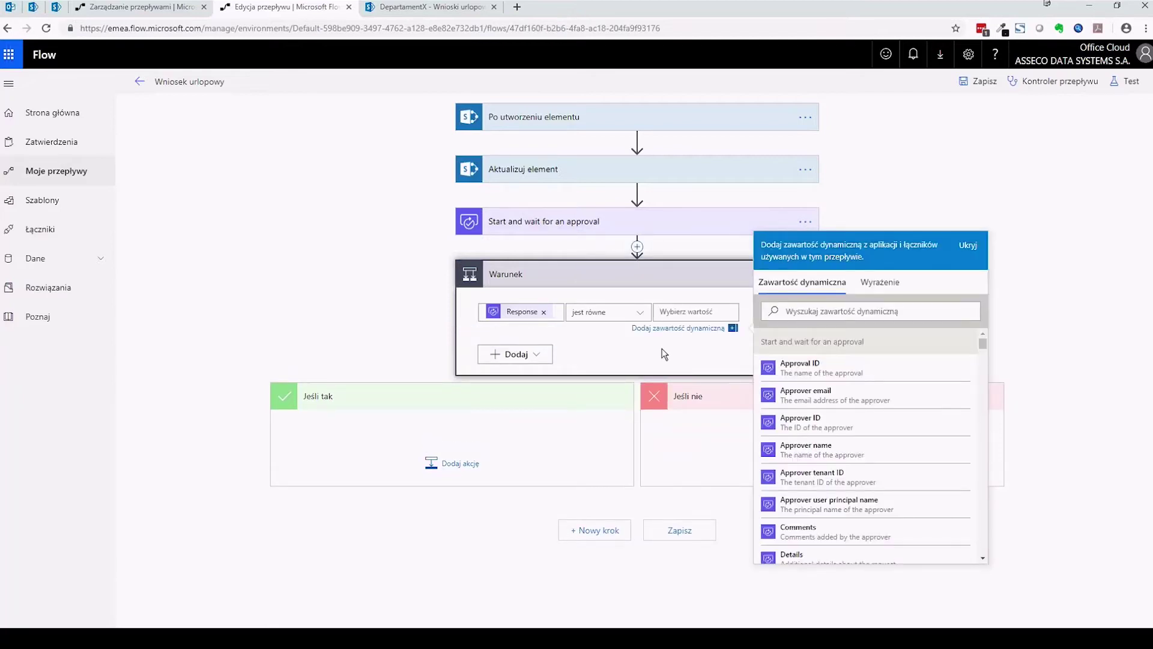
click(685, 304)
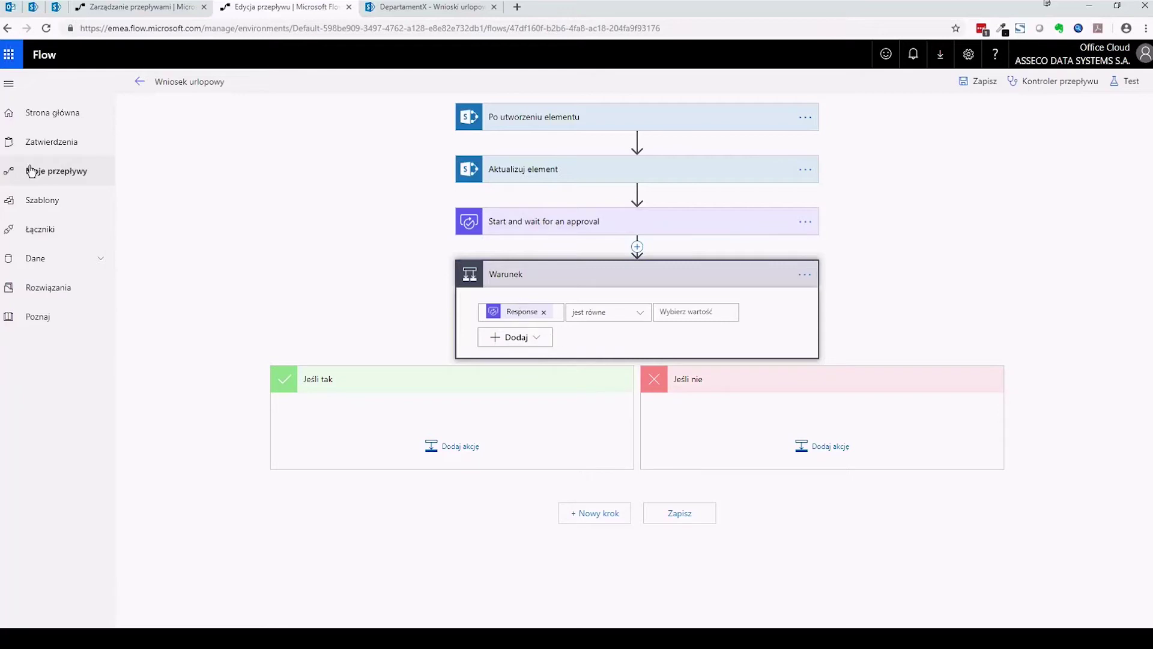
- Open the Wniosek urlopowy flow's Succeeded run from Moje przepływy in a separate tab and expand its Start and wait for an approval action
right_click(54, 174)
click(114, 185)
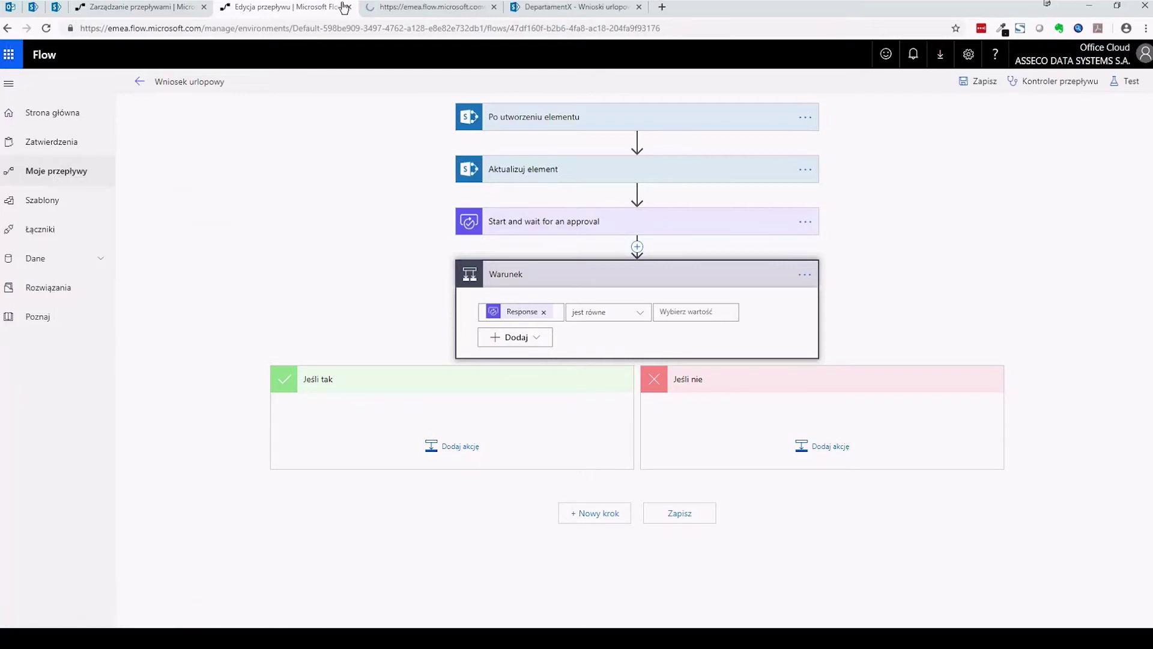
click(404, 10)
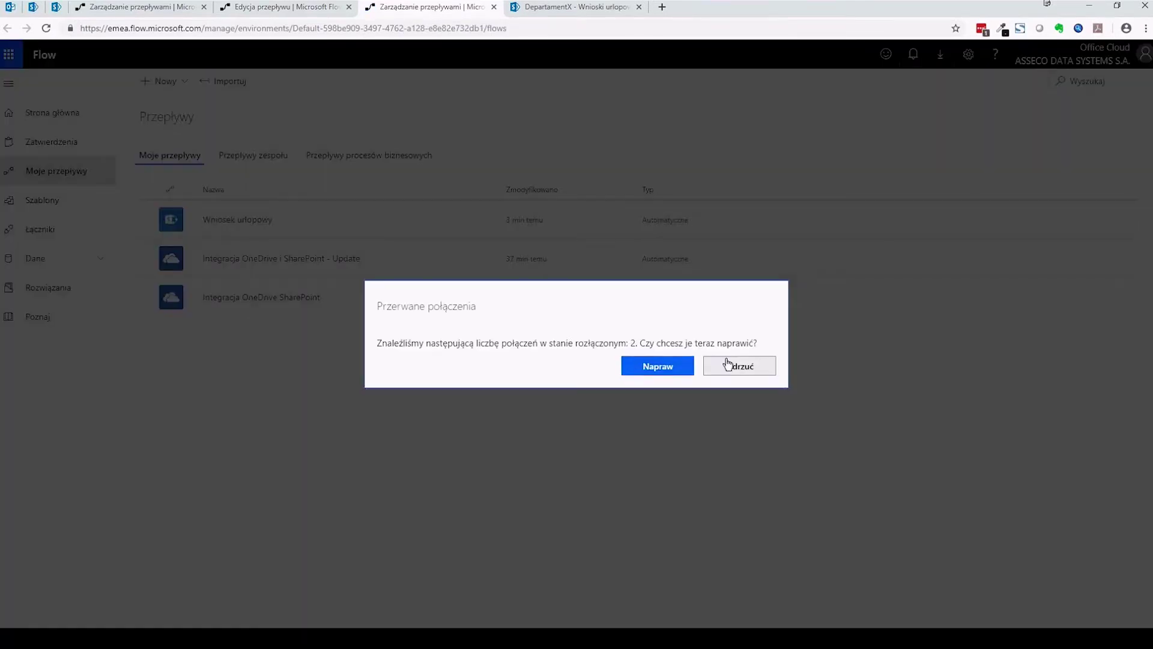
click(726, 361)
click(245, 222)
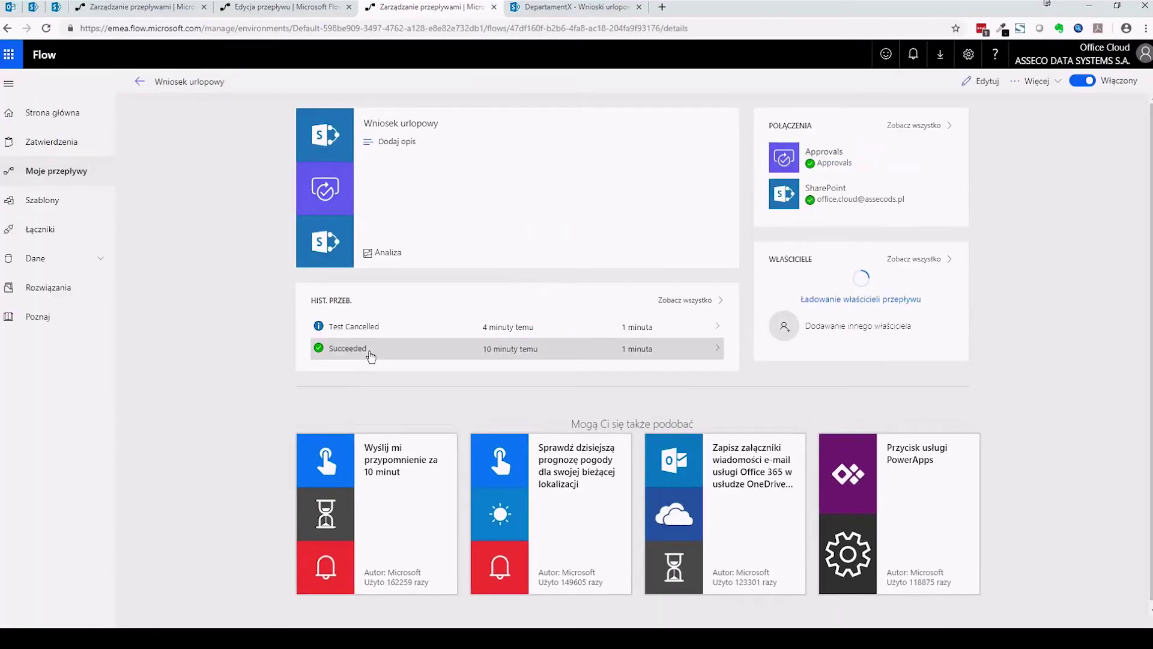
click(368, 352)
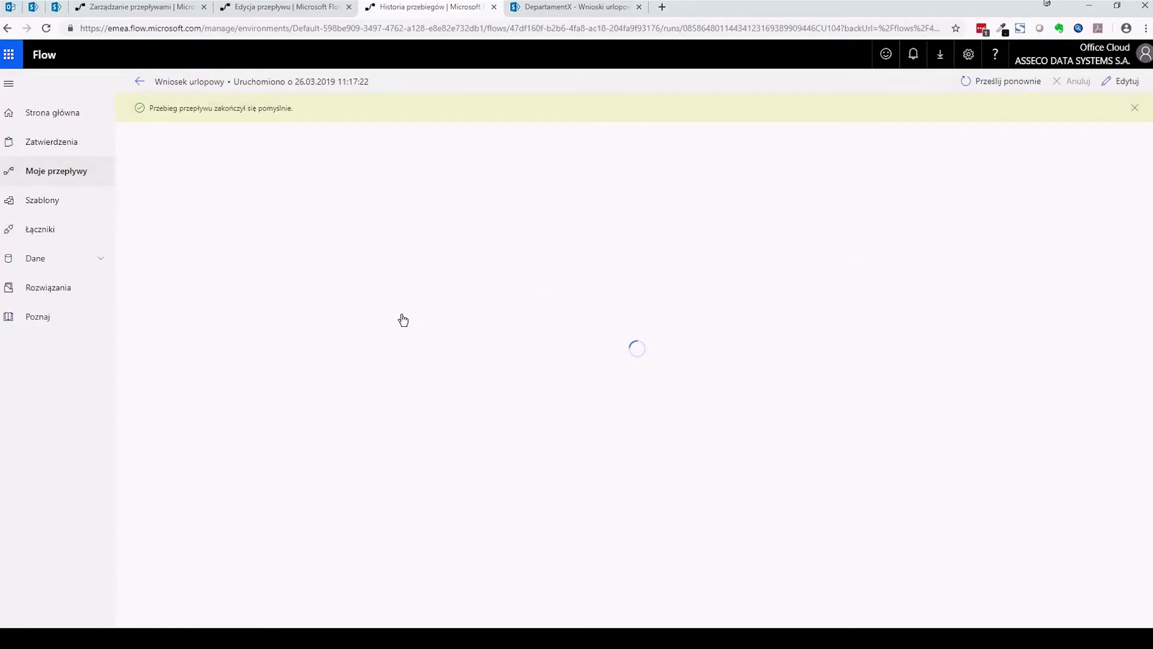
click(588, 217)
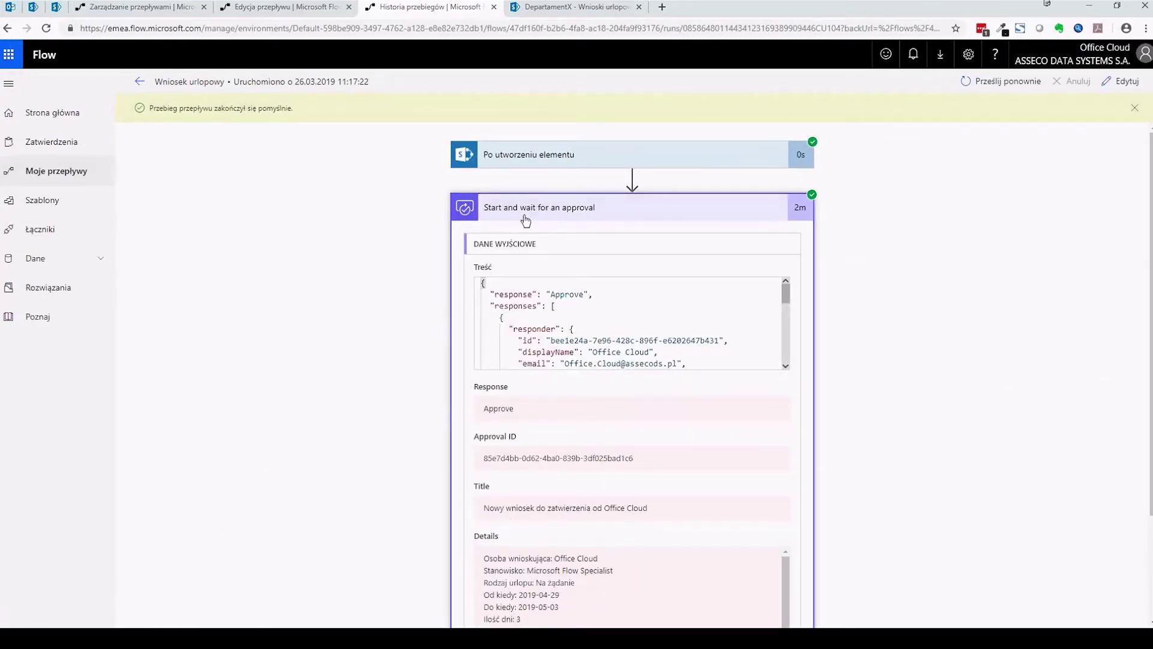
- Find the Response value in the approval action's output data and copy the text Approve
scroll(668, 337, down, 5)
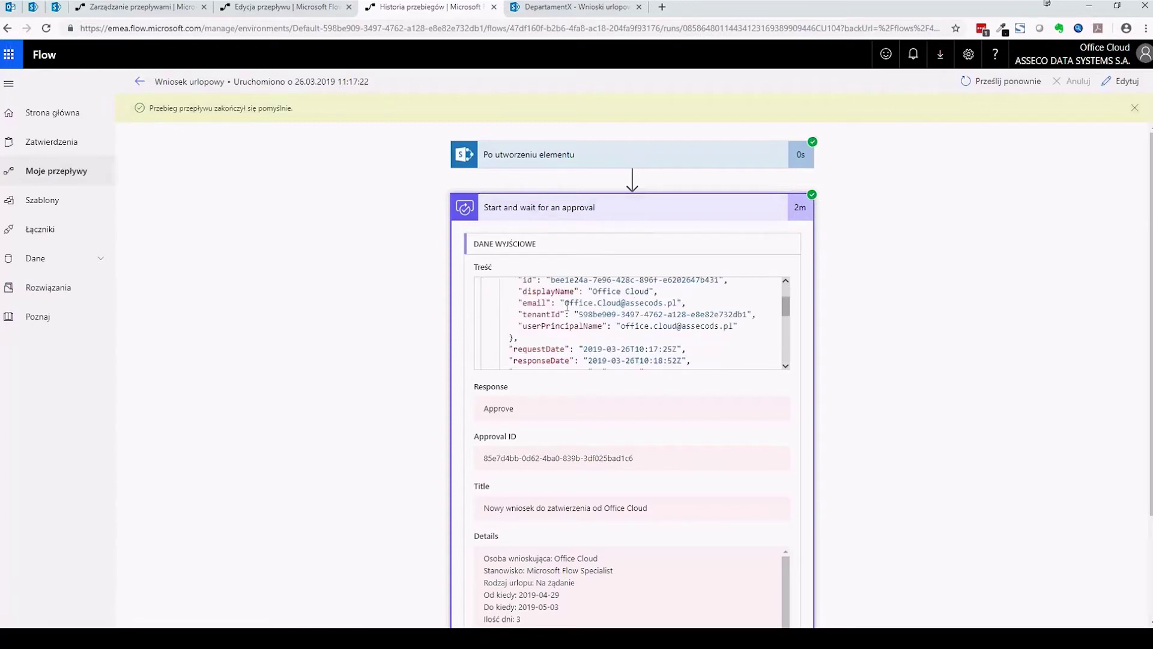
mouse_move(488, 409)
mouse_down()
mouse_move(474, 384)
mouse_move(510, 410)
mouse_up()
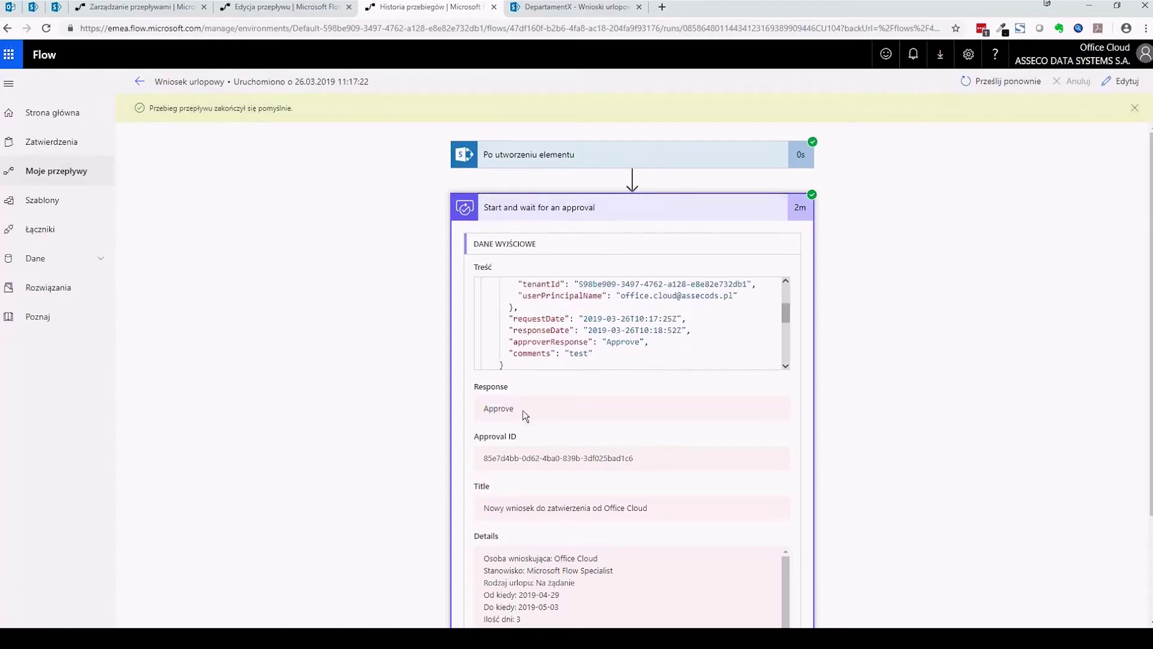
double_click(490, 409)
scroll(507, 330, down, 2)
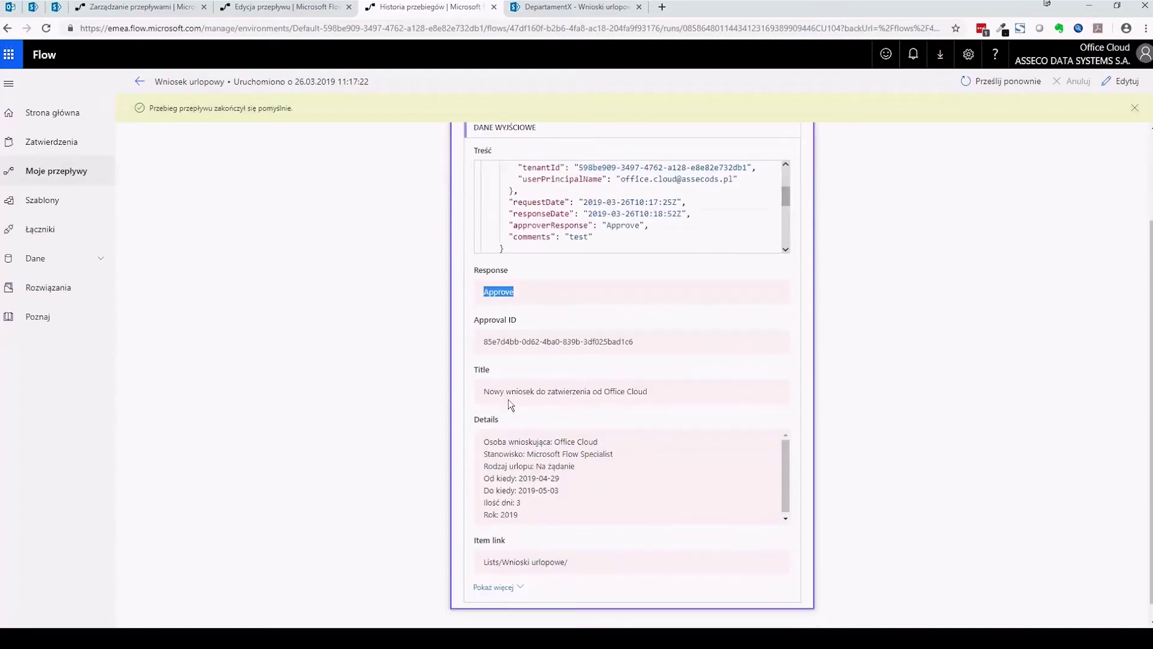
right_click(504, 291)
click(524, 297)
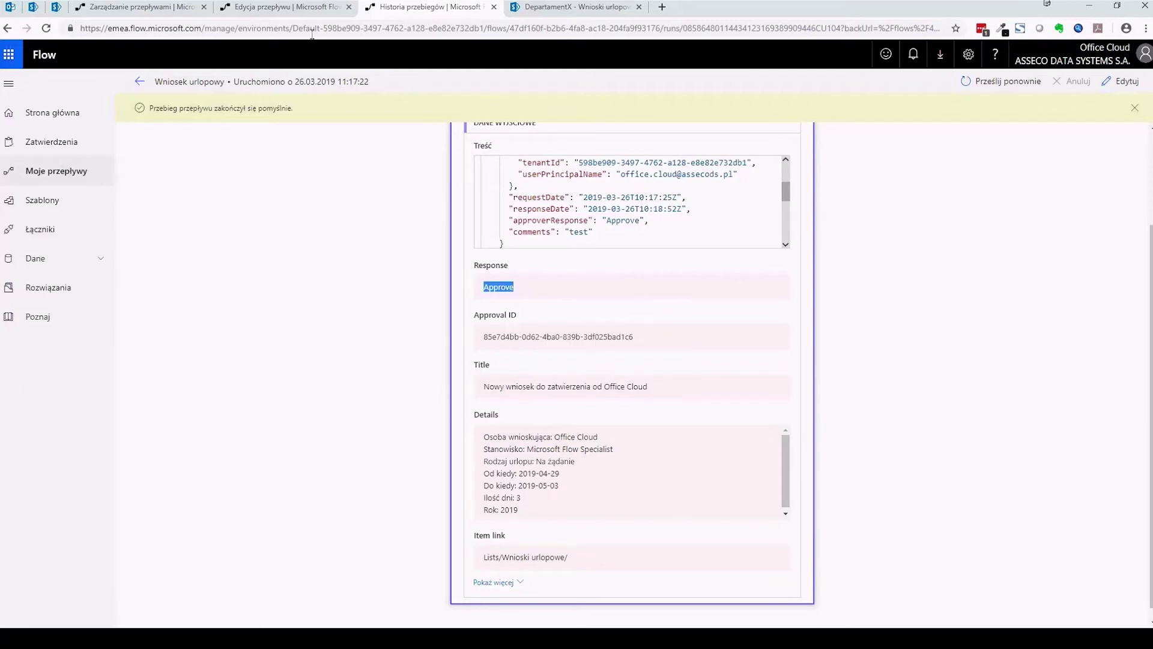
- Complete the Warunek condition in the flow being edited by setting its comparison value to Approve
click(172, 12)
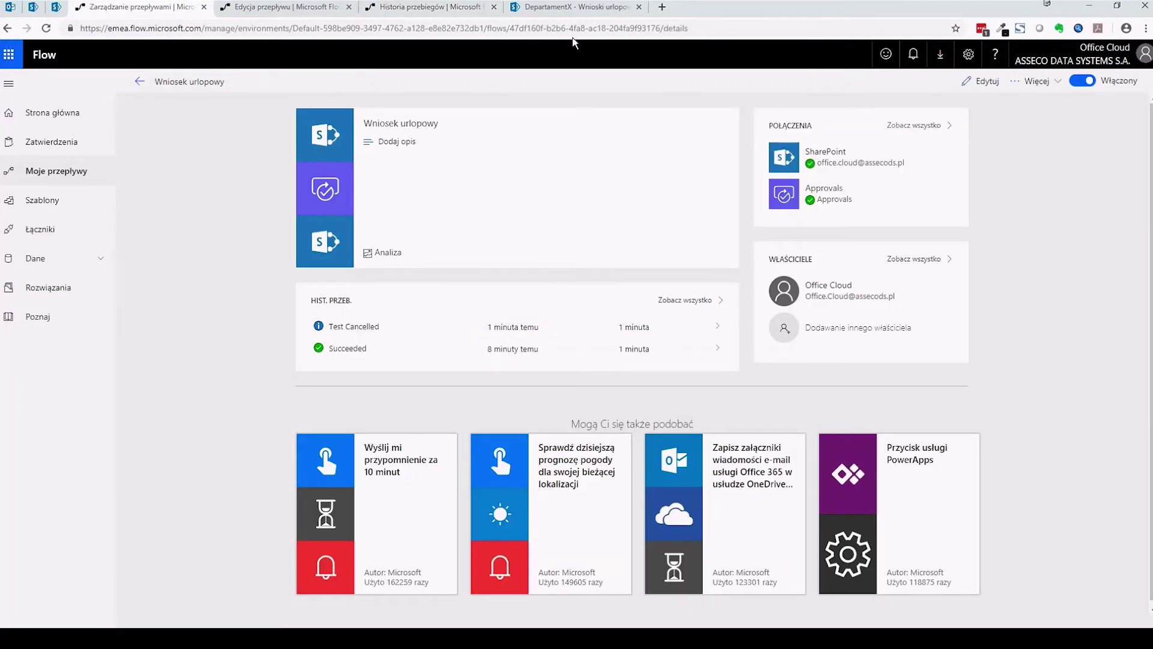
click(327, 10)
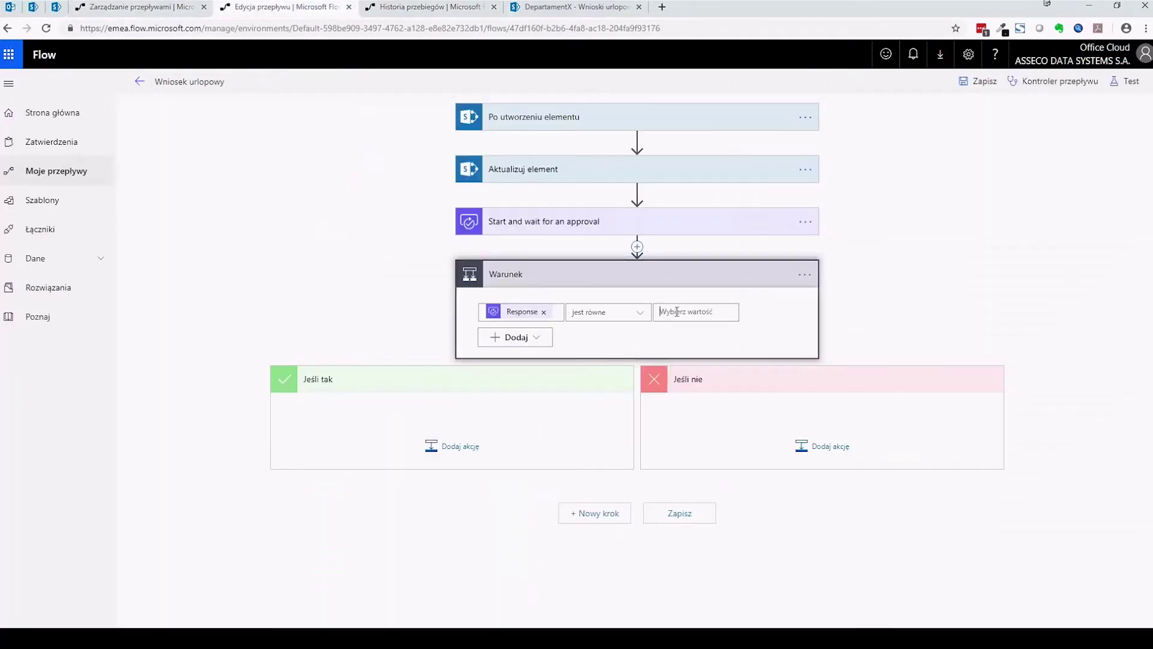
click(677, 312)
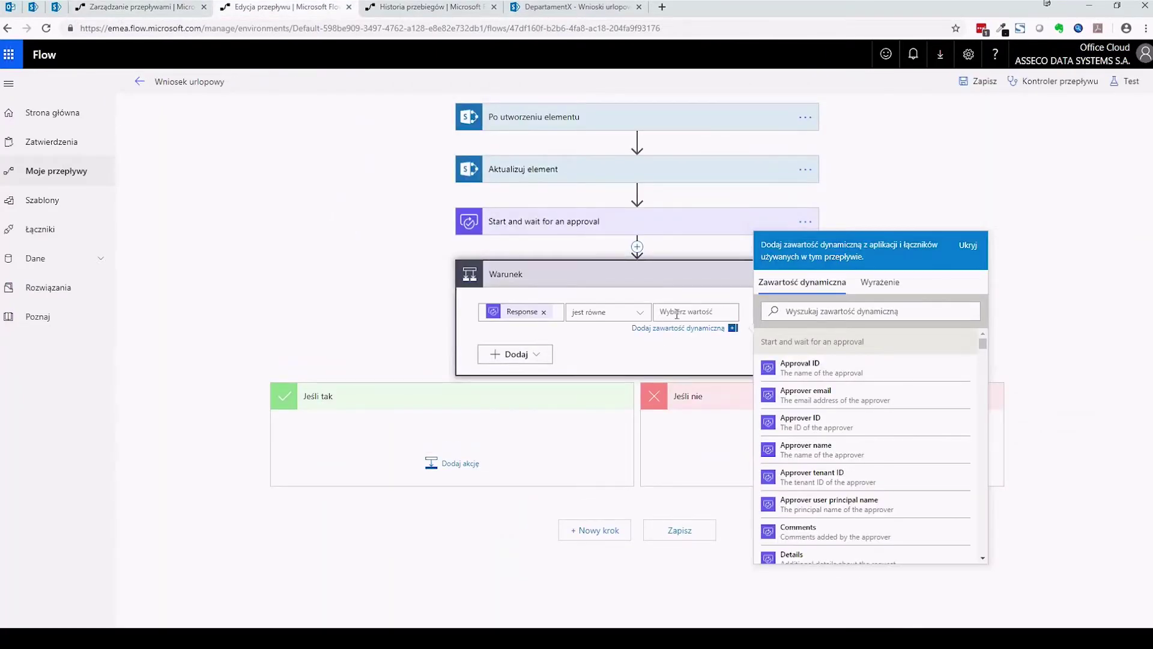
text(Approve)
click(610, 374)
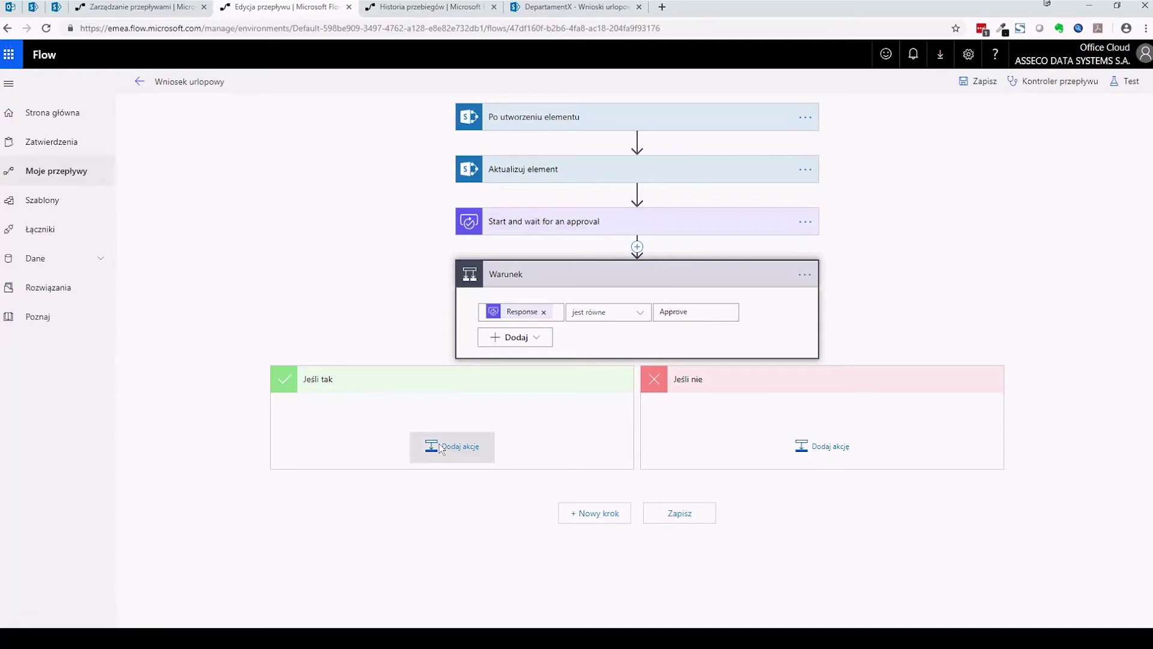
- Check the decision date, decision, decision-maker and comment columns of the leave request in the Wnioski urlopowe SharePoint list
click(541, 8)
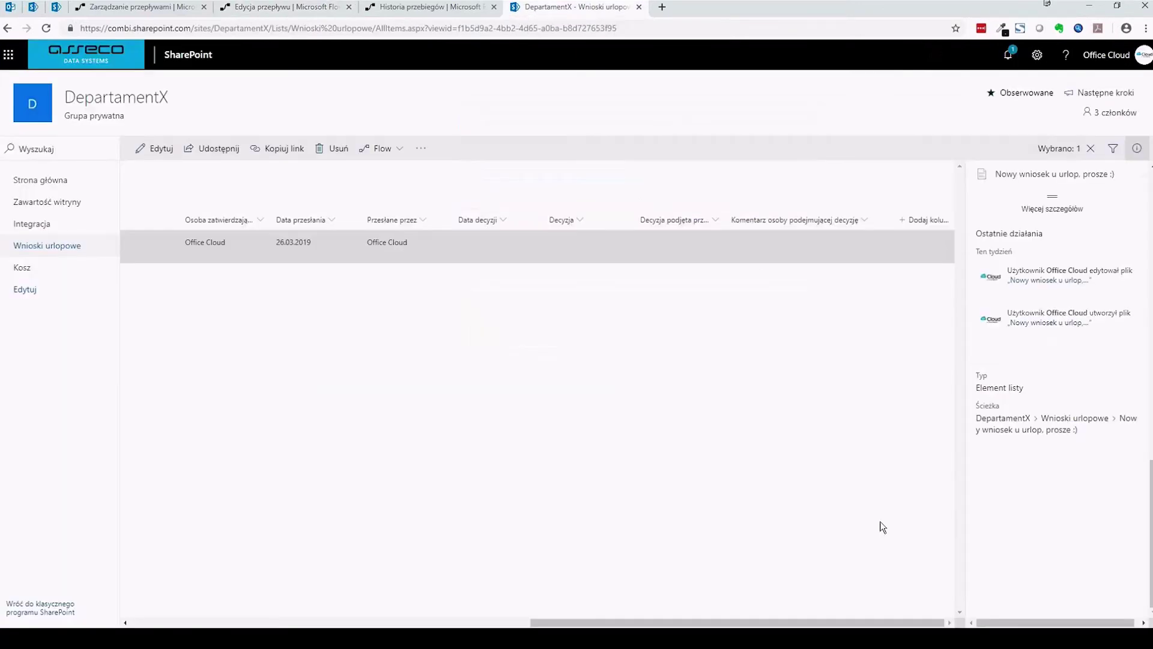
click(474, 285)
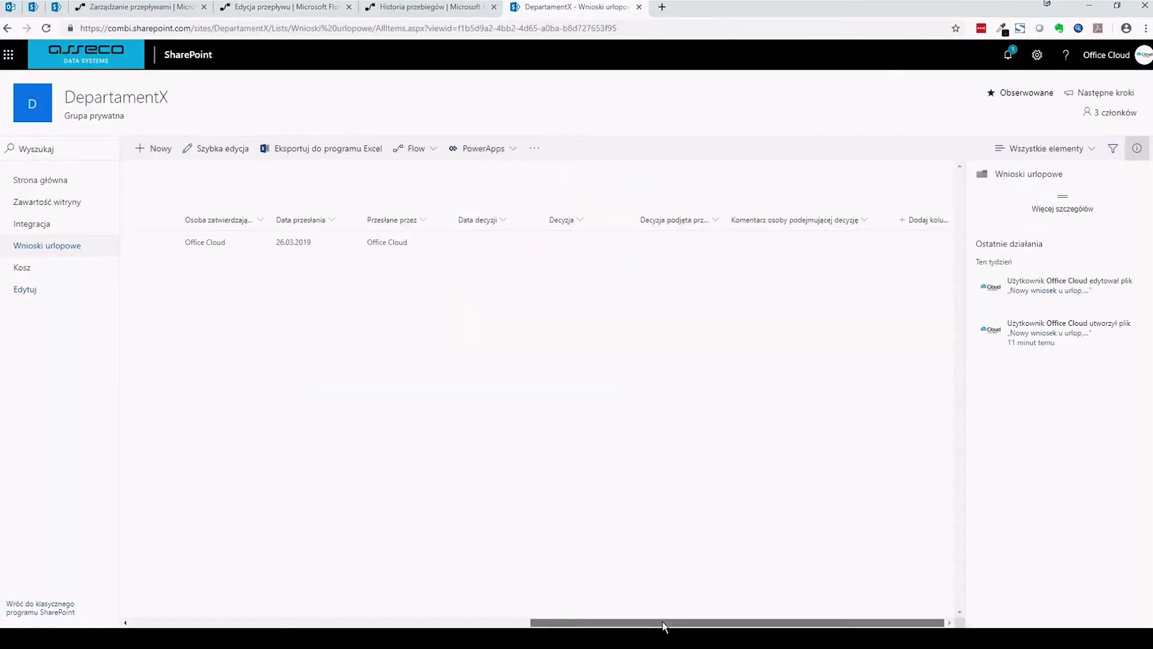
drag(664, 627, 711, 618)
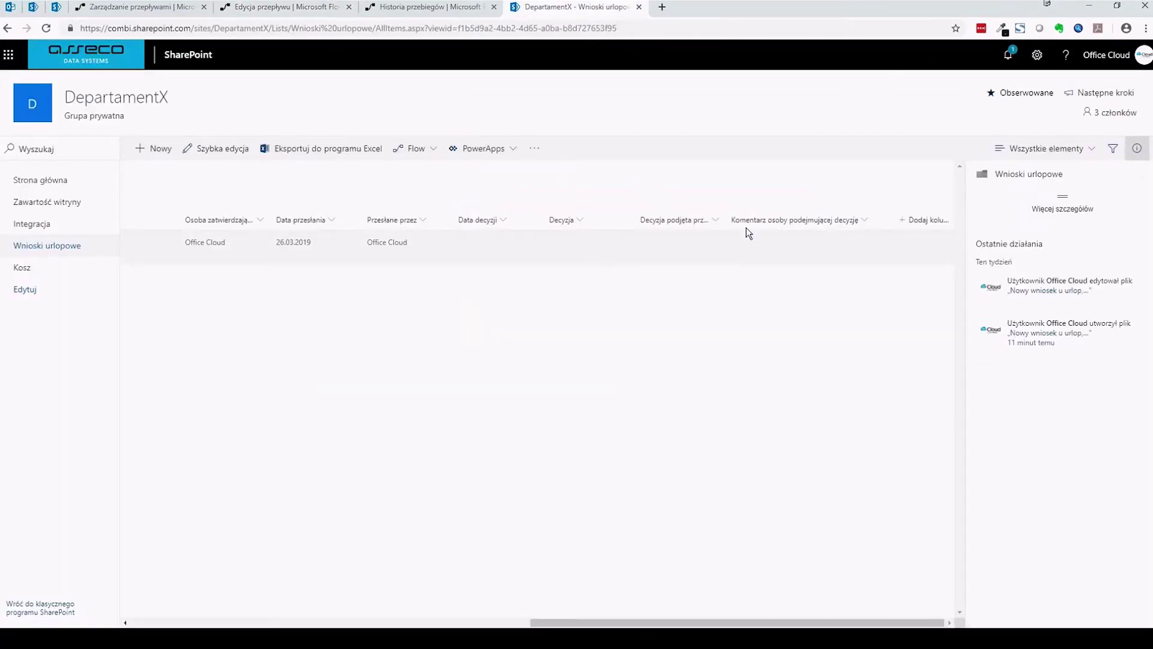
click(579, 251)
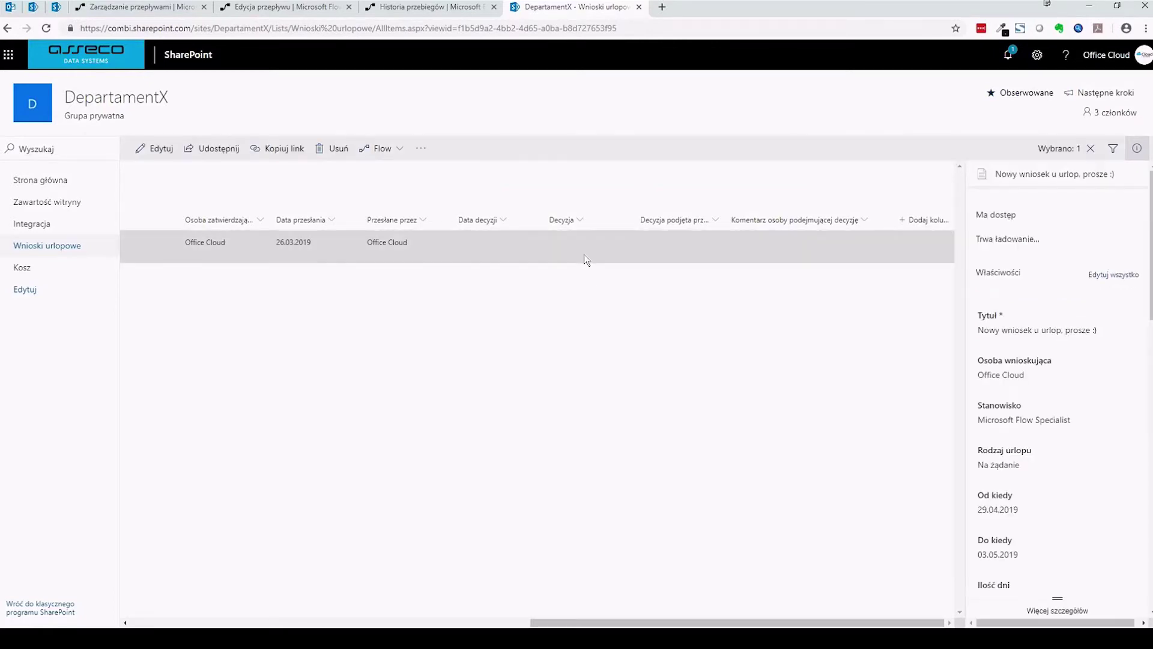
- Add SharePoint's Aktualizuj element action to the condition's Jeśli tak branch in the flow
click(271, 9)
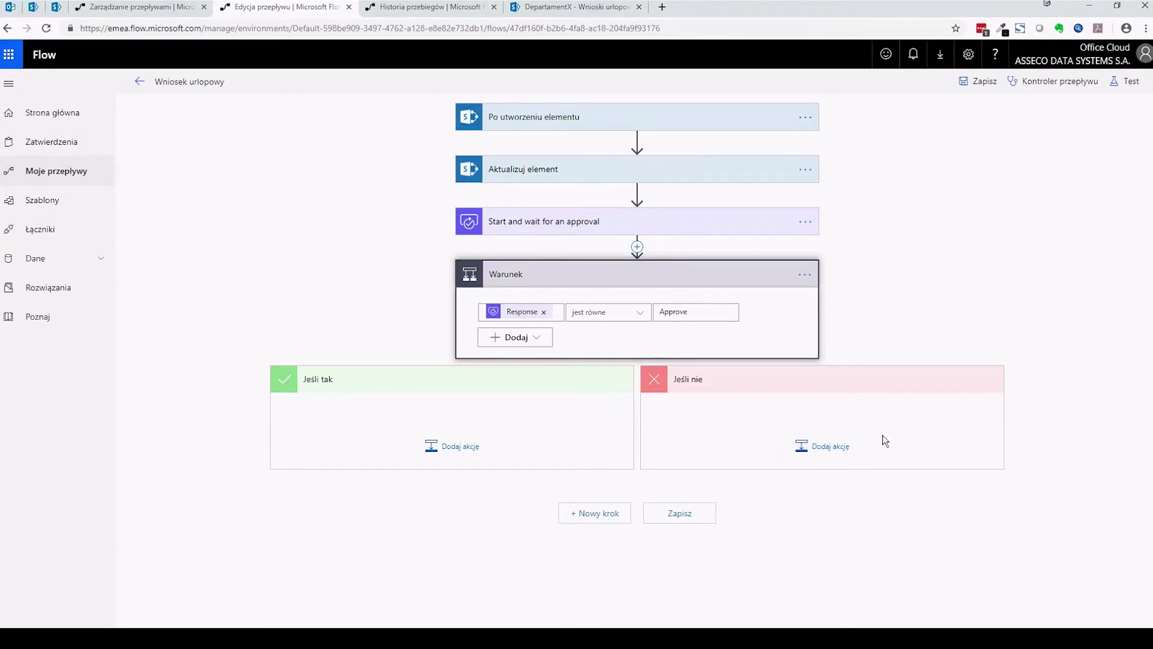
click(464, 445)
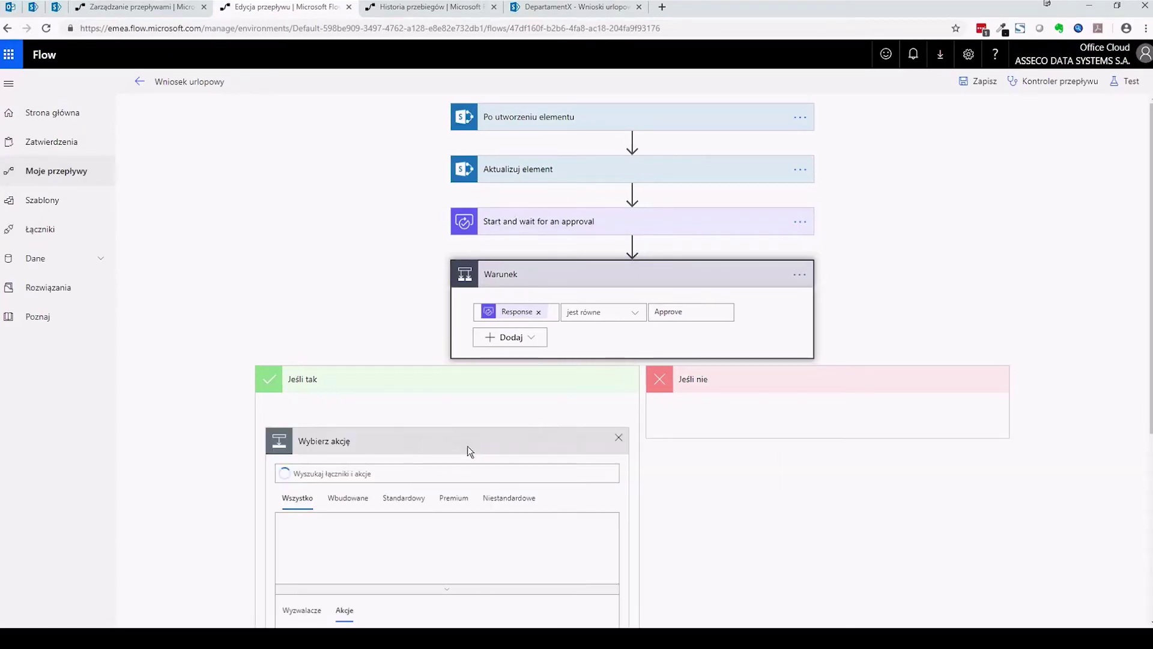
scroll(430, 459, down, 3)
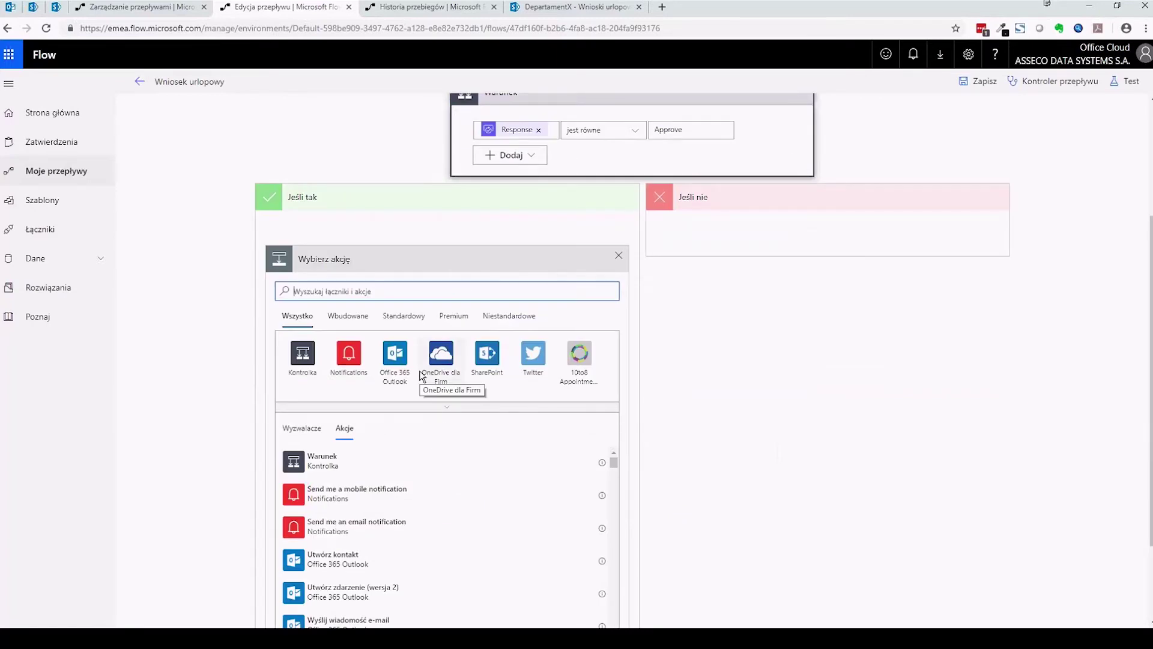
click(486, 367)
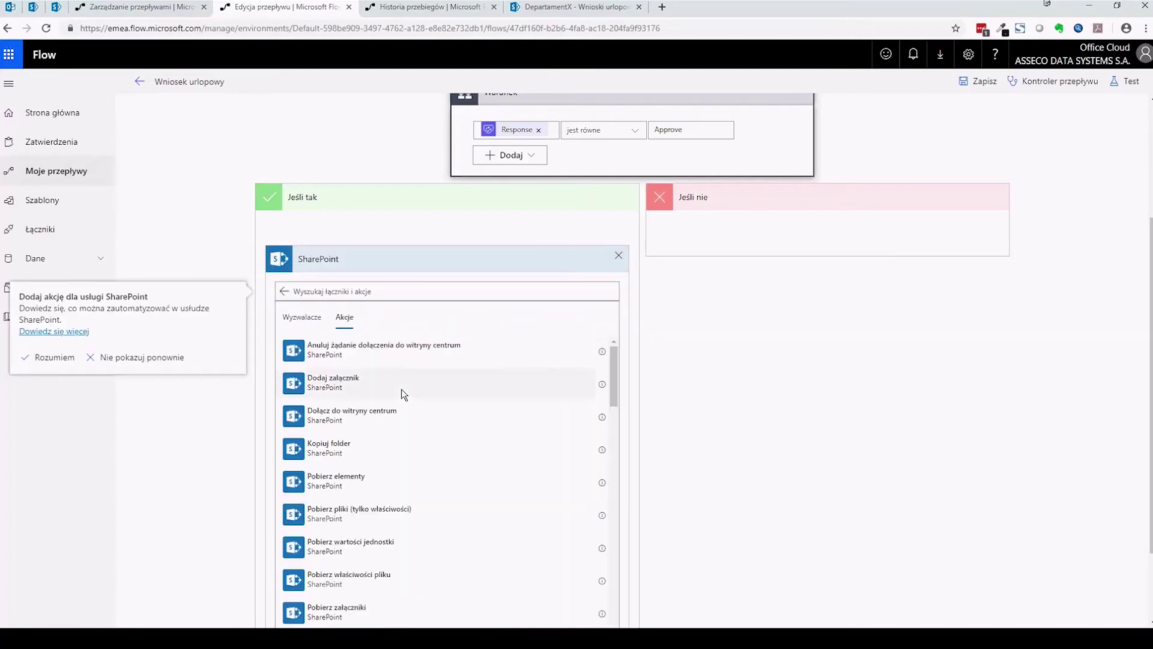
scroll(326, 389, down, 8)
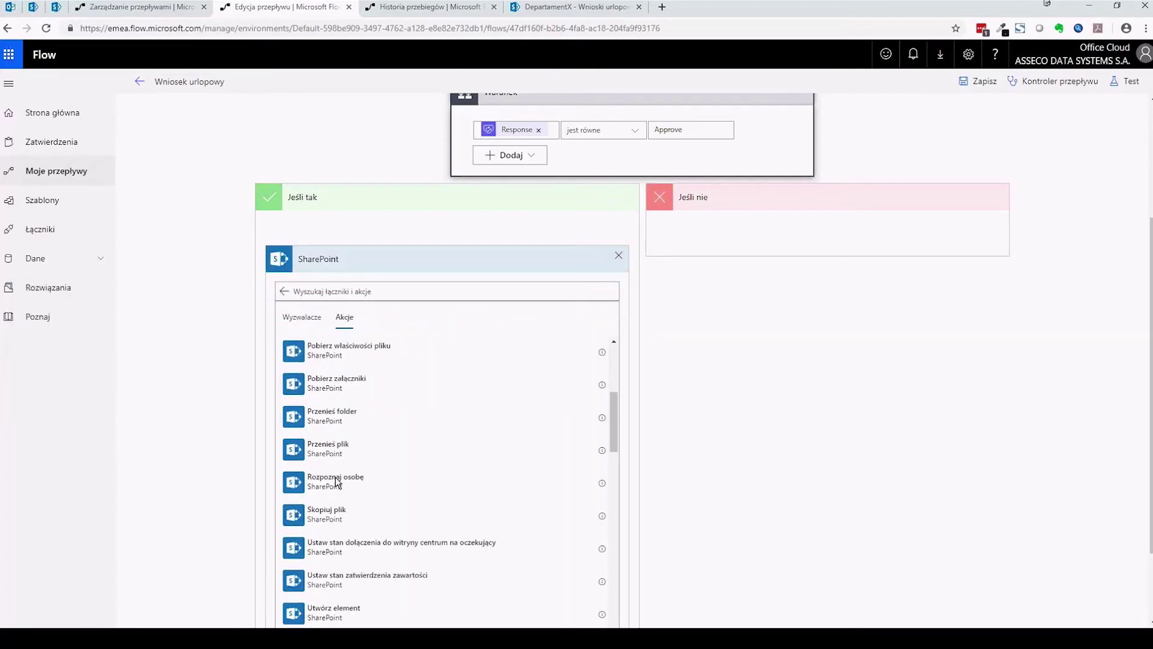
scroll(323, 481, down, 2)
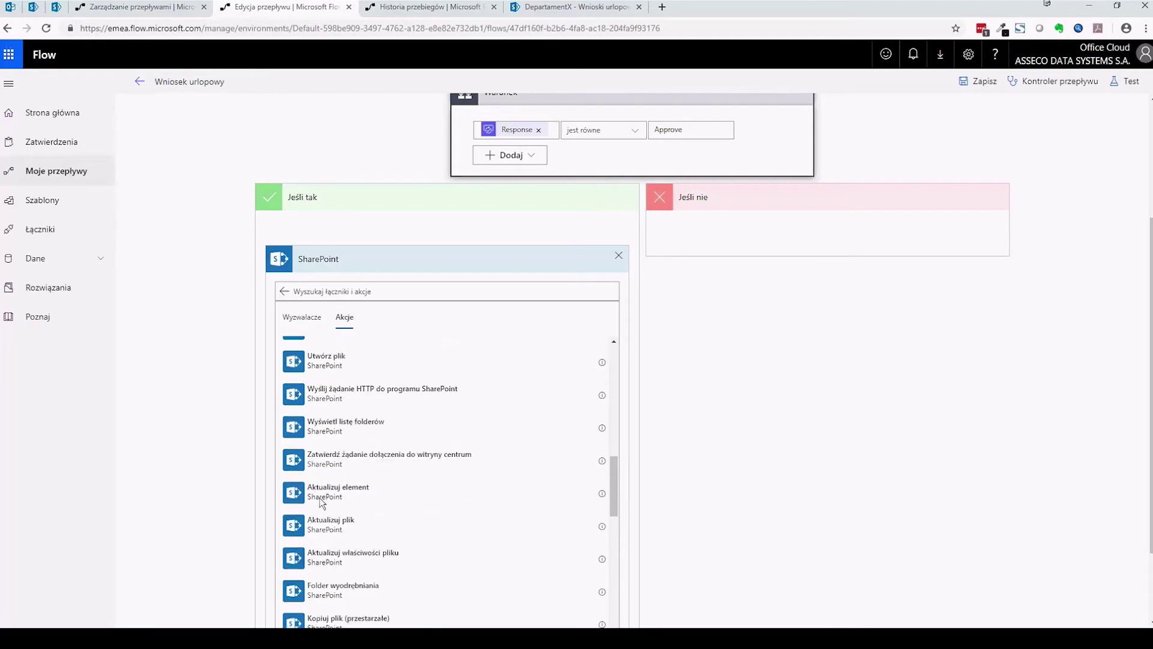
click(360, 491)
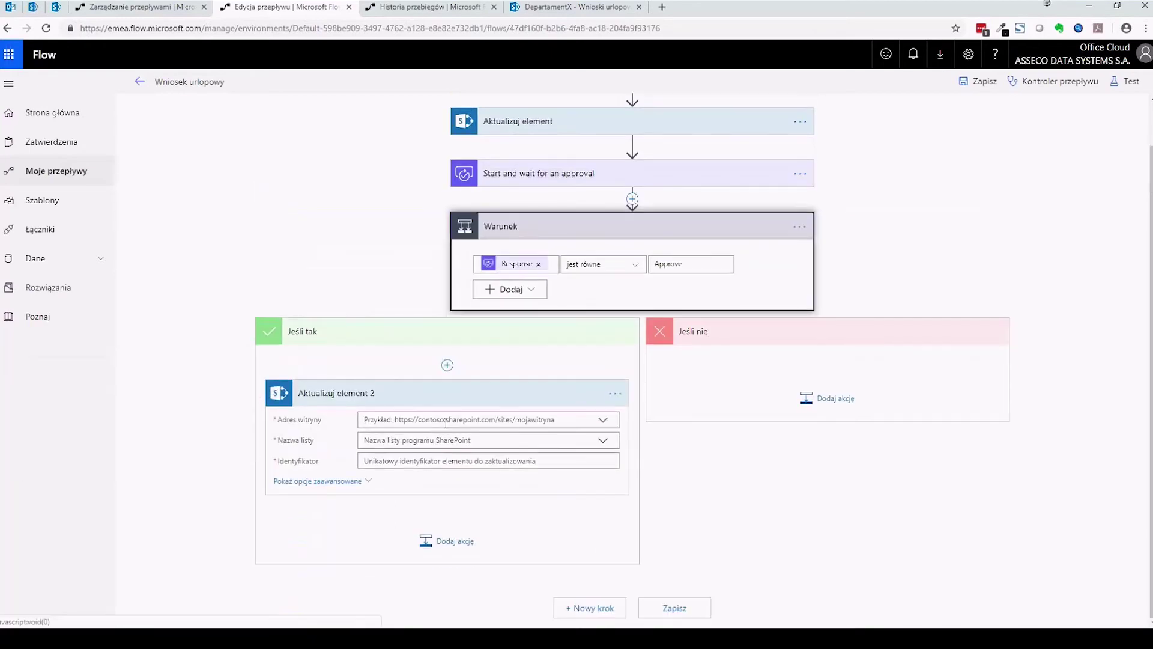
- Point the Jeśli tak update action at the DepartamentX site, the Wnioski urlopowe list and the Identyfikator from Po utworzeniu elementu
click(437, 427)
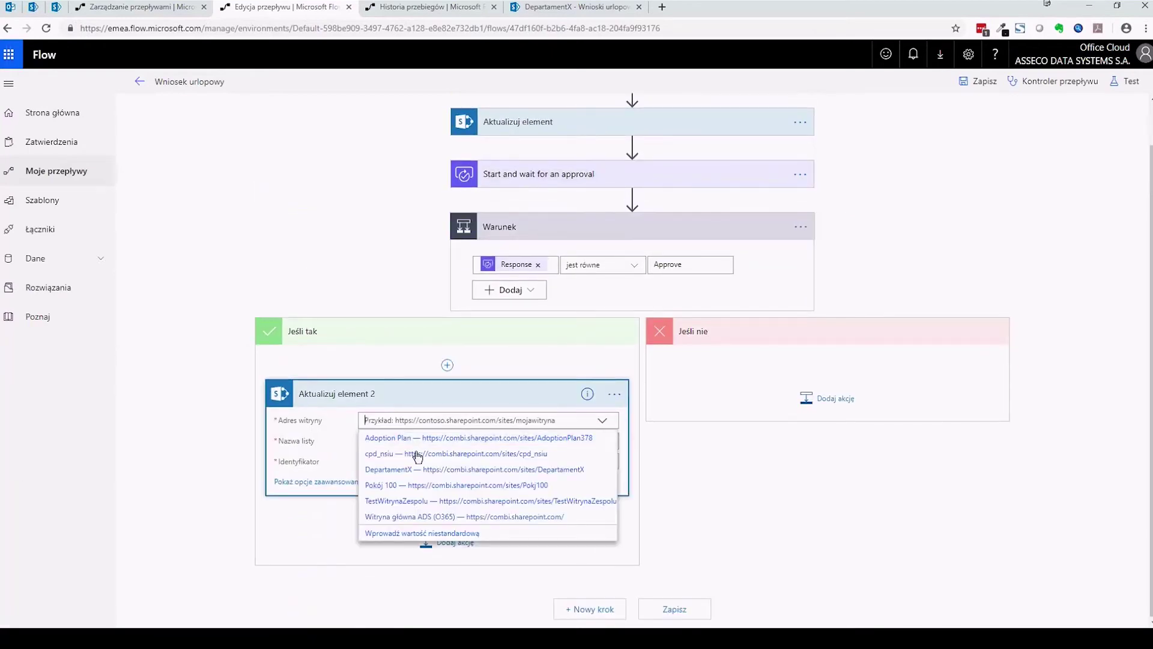
click(400, 469)
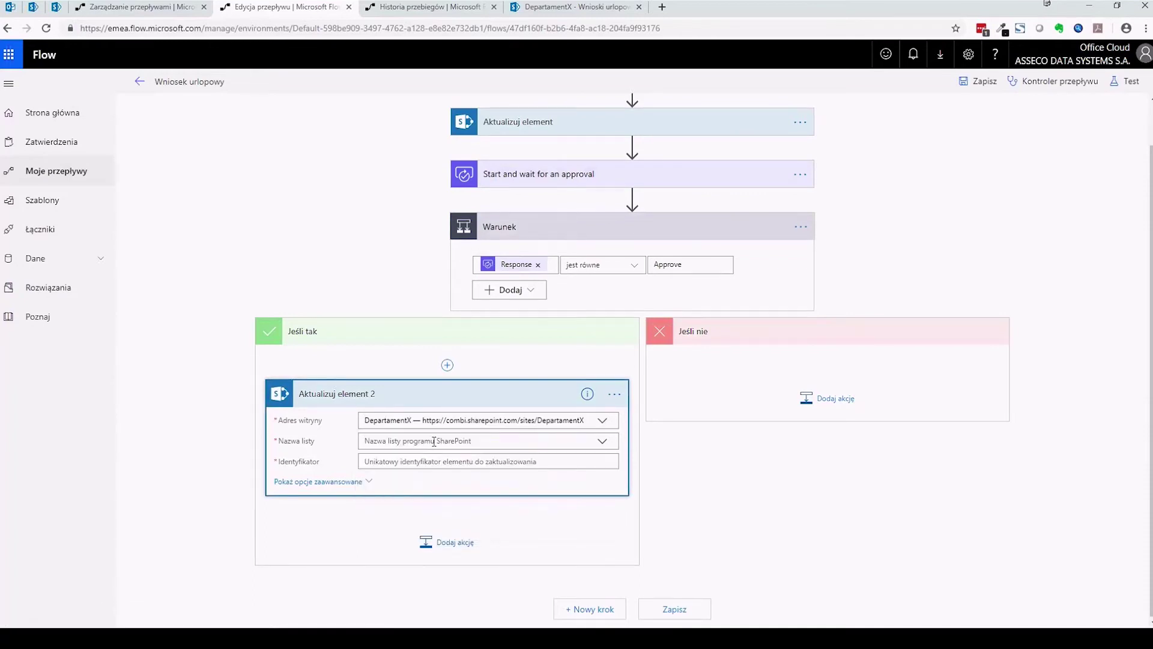
click(498, 444)
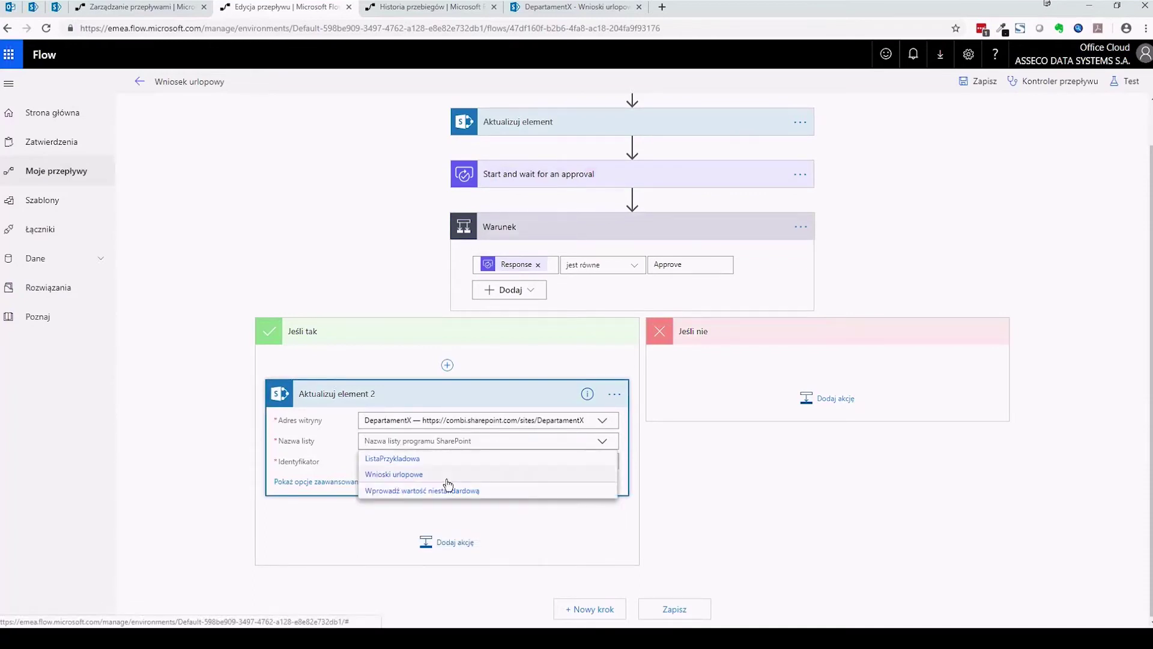
click(438, 475)
click(489, 461)
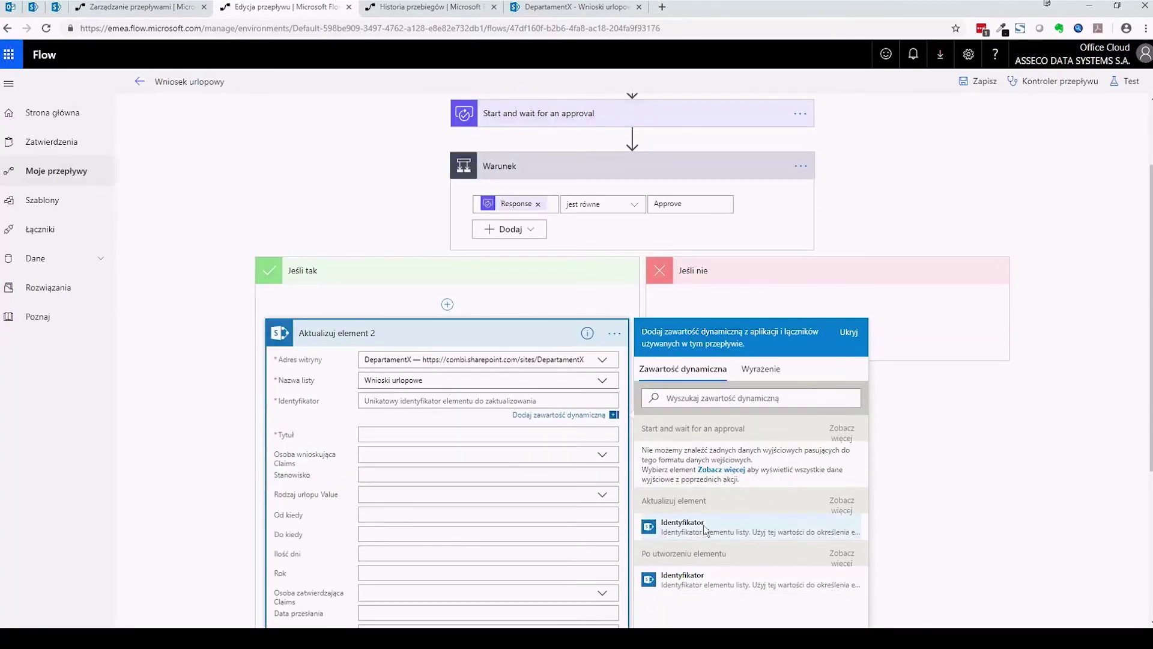
click(684, 583)
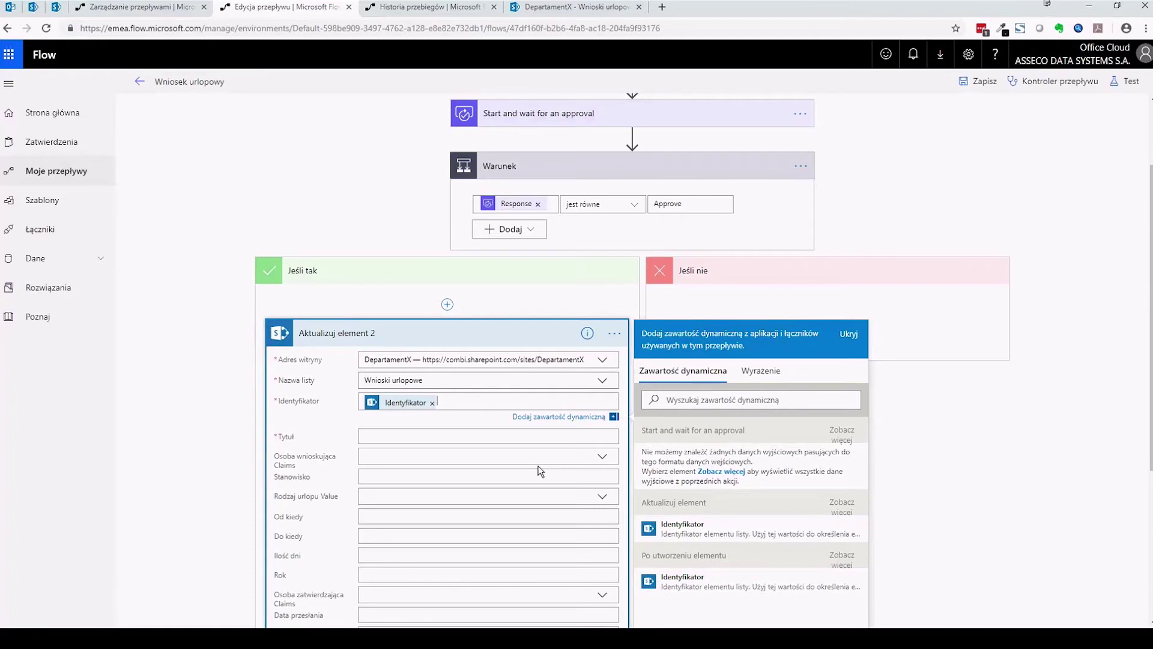
- Fill the Jeśli tak action's Tytuł with the Tytuł from Po utworzeniu elementu and set its Decyzja Value to Zatwierdzono
scroll(541, 471, down, 3)
click(407, 253)
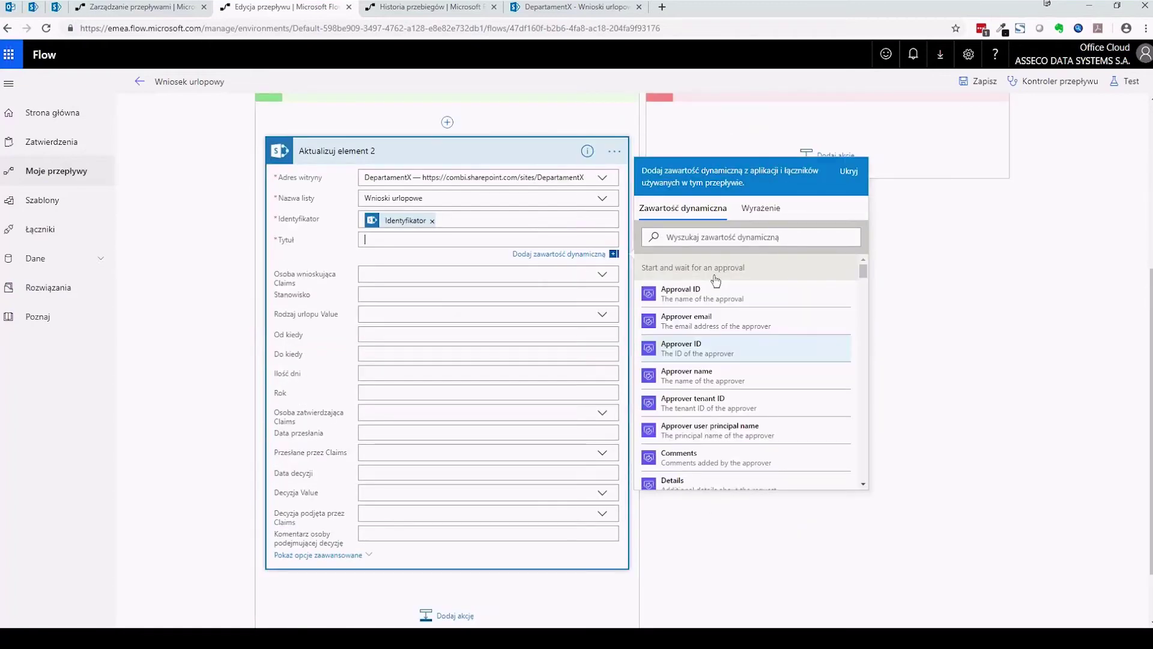
click(714, 237)
text(tytuł)
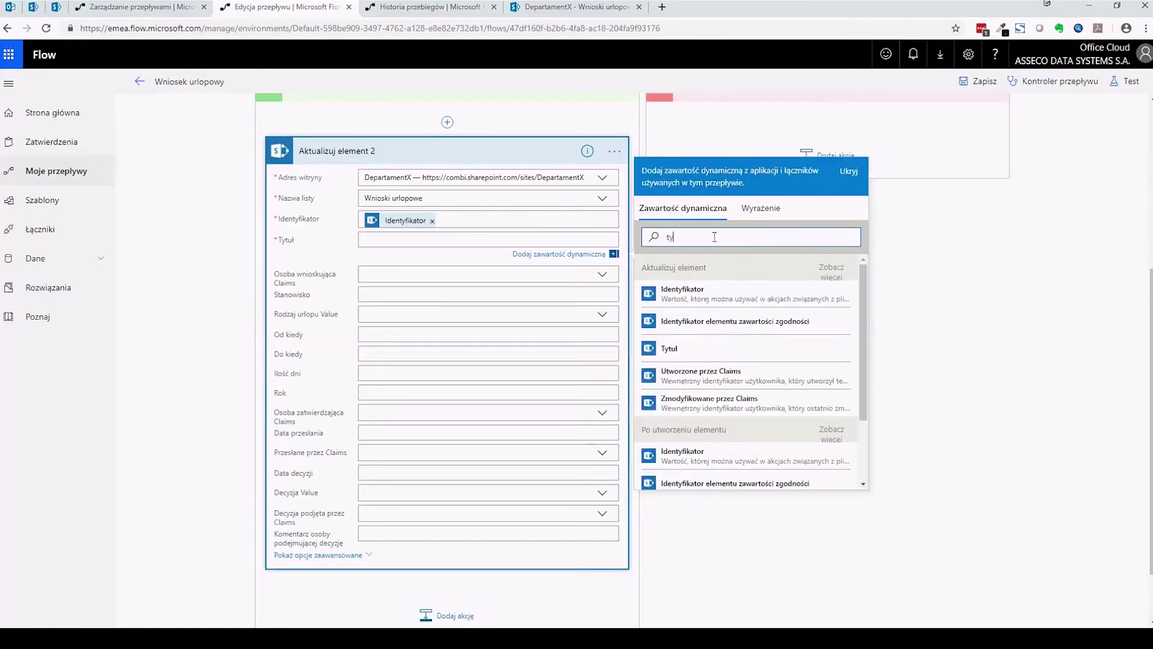
click(690, 351)
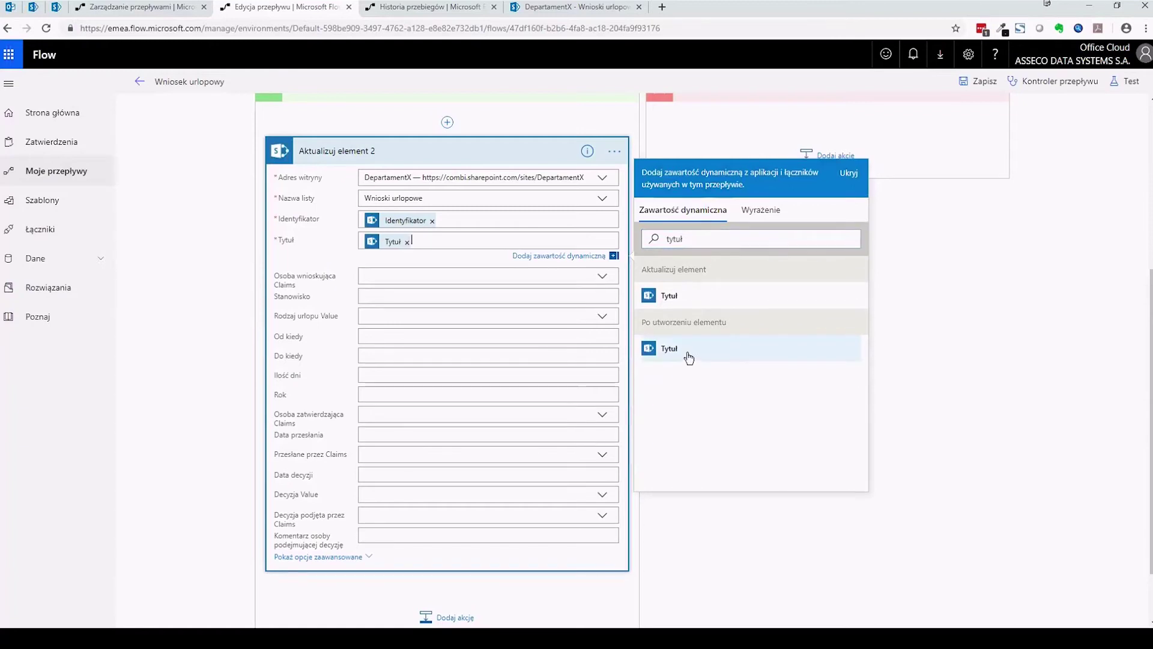
click(391, 272)
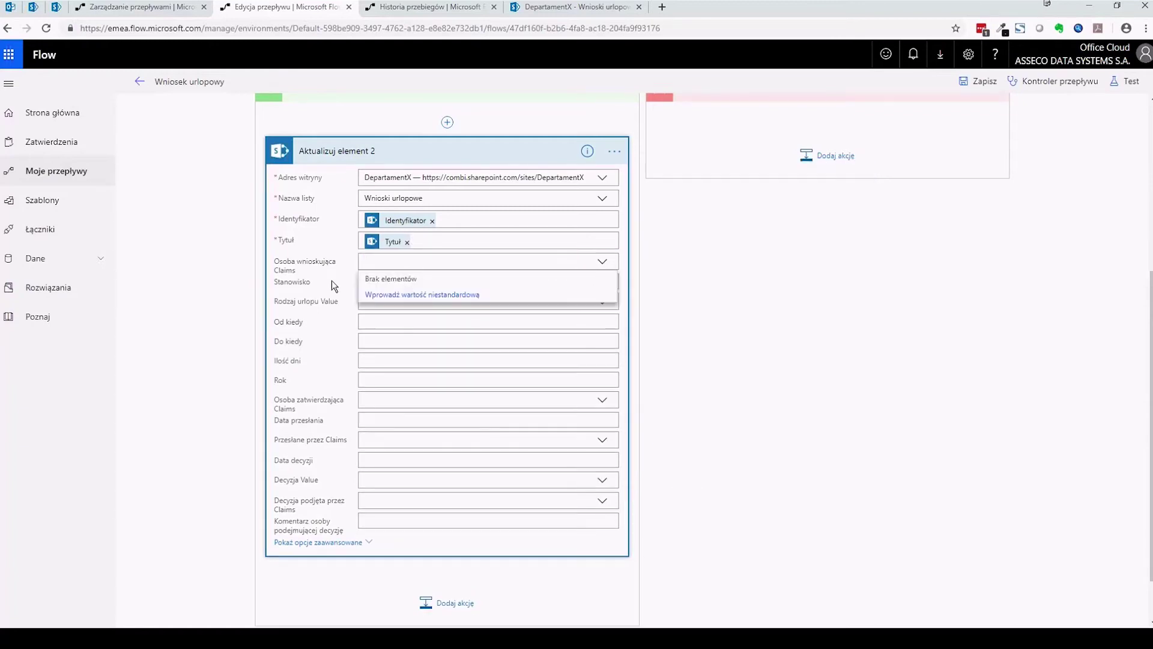
click(332, 280)
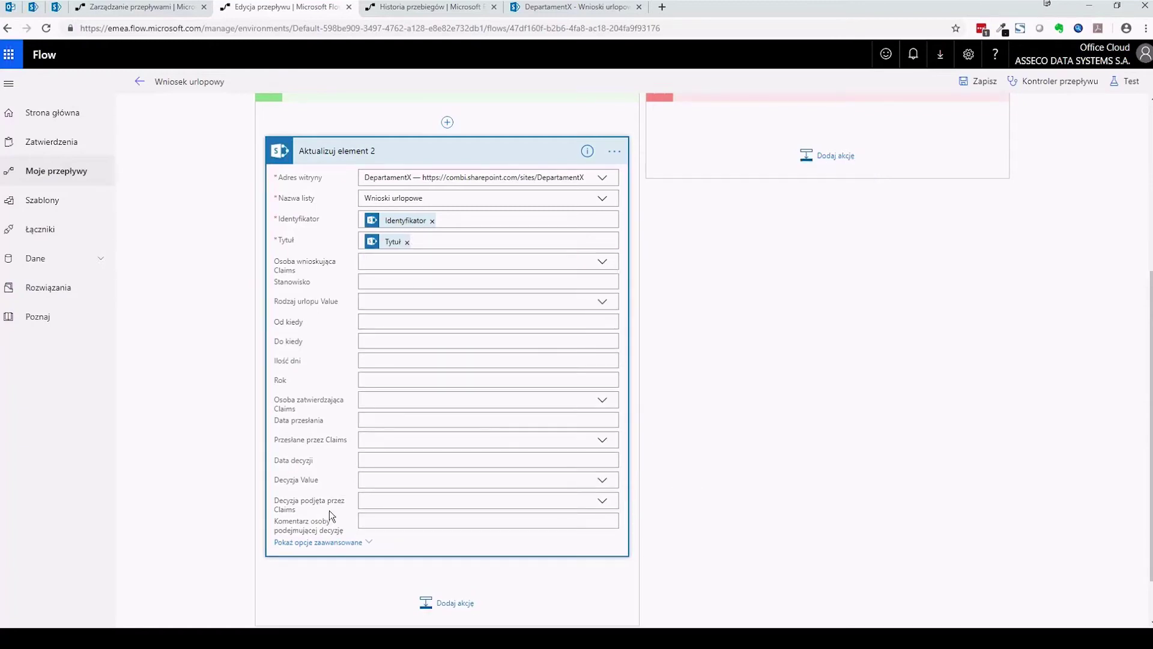
click(599, 484)
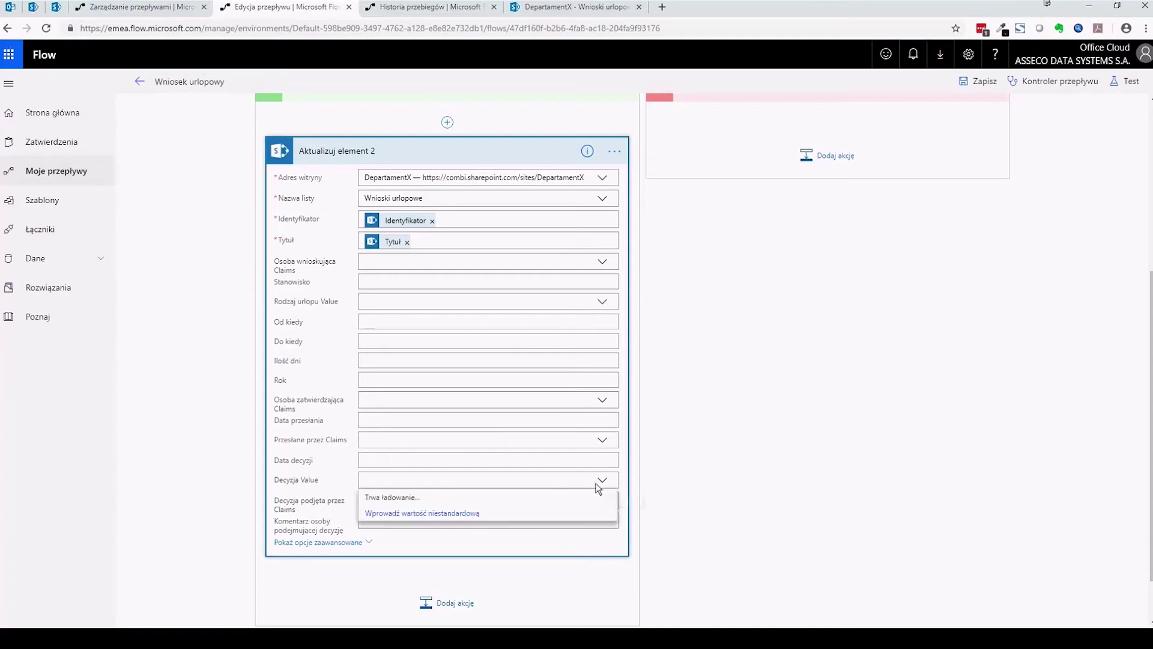
click(489, 515)
- Add SharePoint's Aktualizuj element action to the condition's Jeśli nie branch
scroll(749, 345, up, 2)
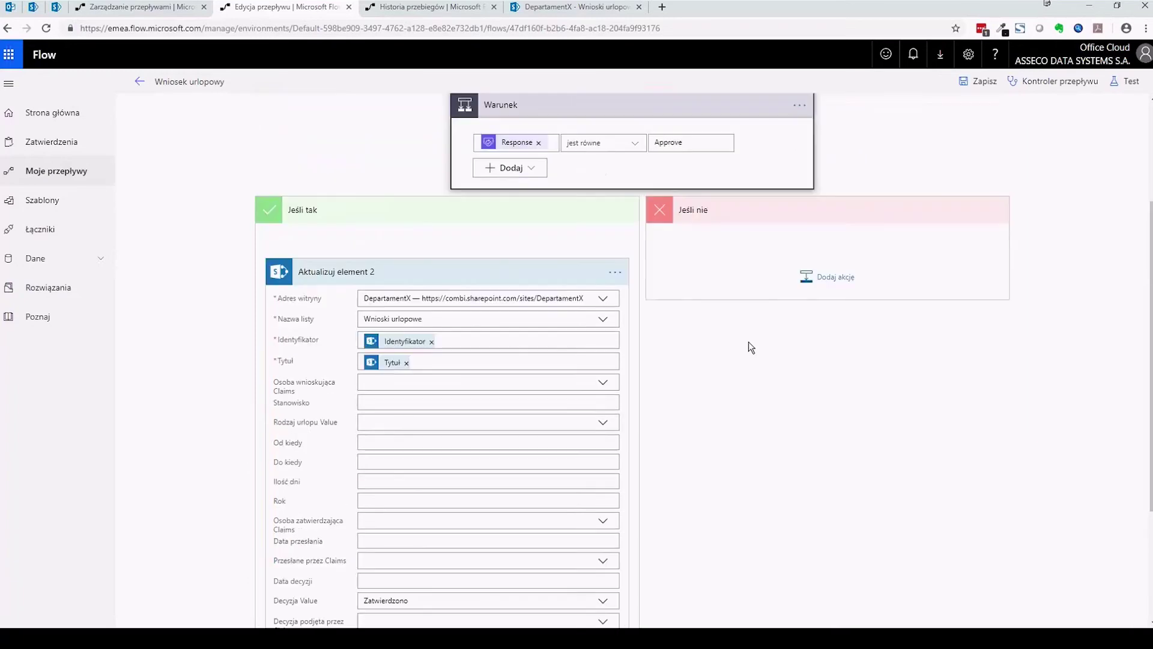
click(829, 274)
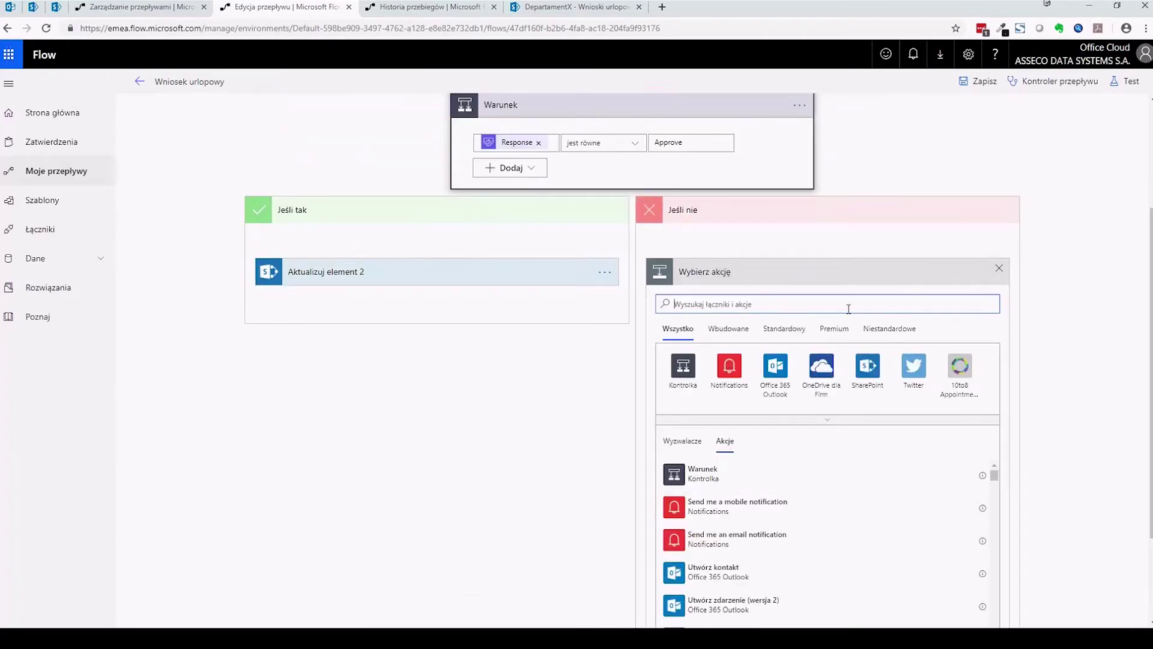
text(ak)
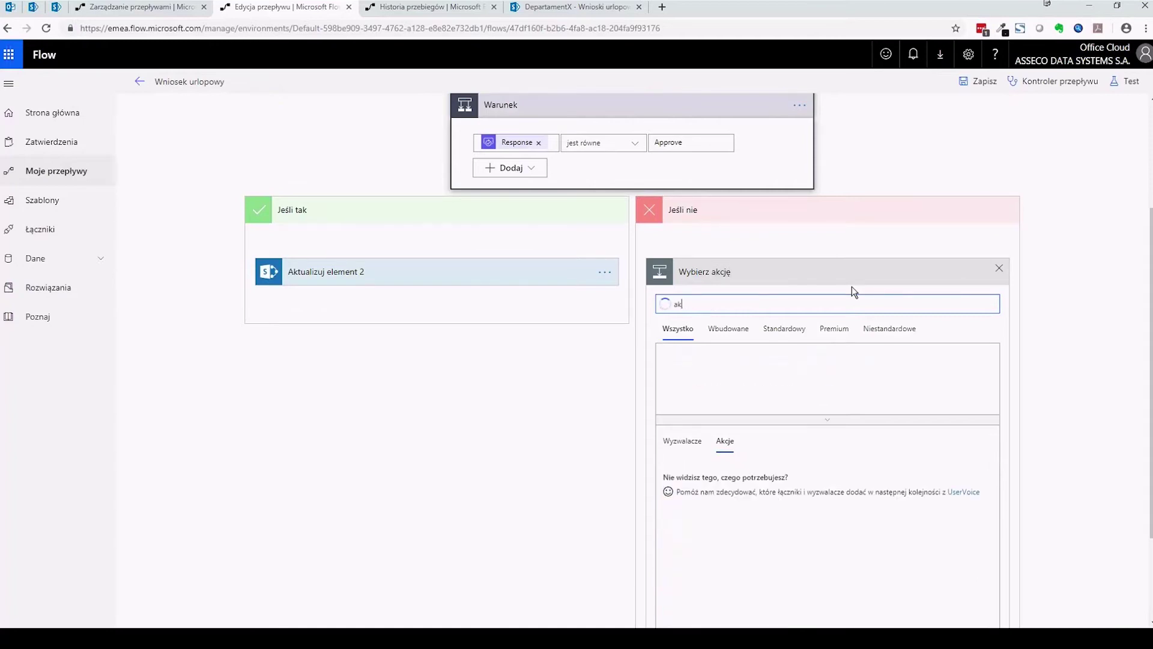
text(tualizuj element)
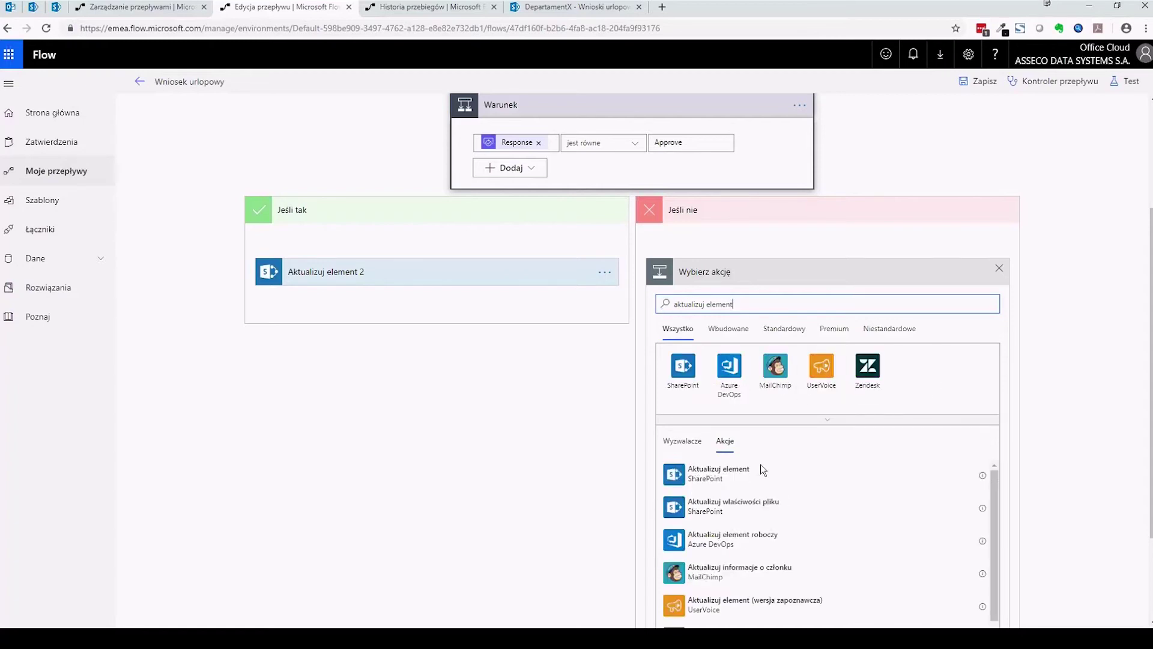
click(758, 472)
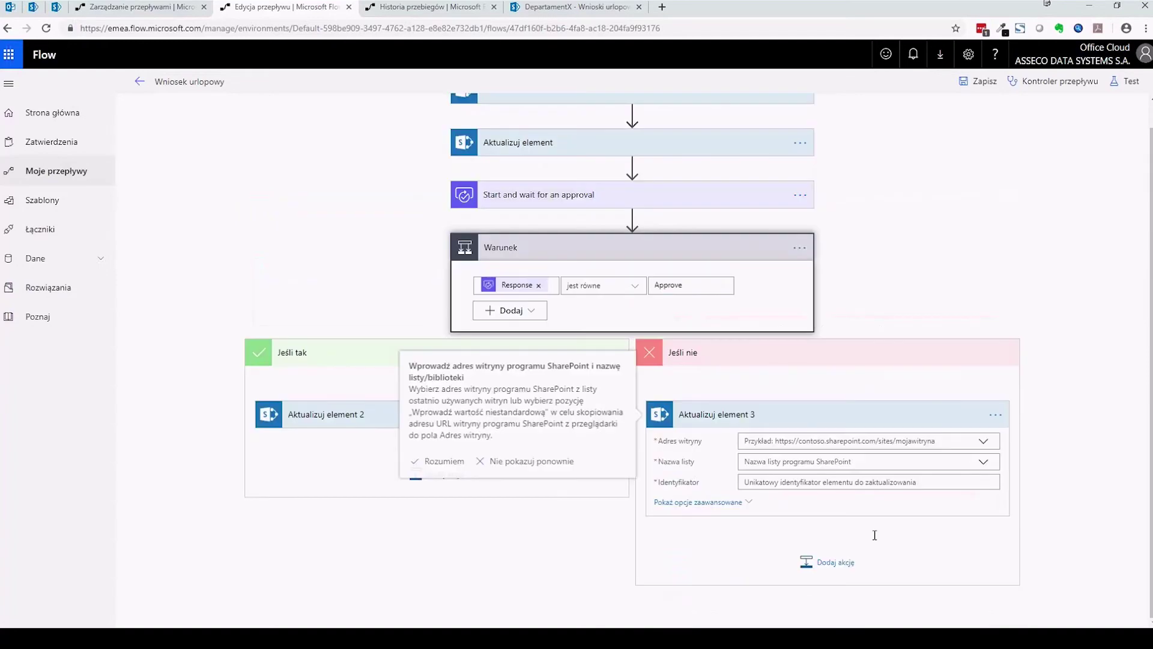
- Point the Jeśli nie update action at the DepartamentX site, the Wnioski urlopowe list and the Identyfikator from Po utworzeniu elementu
click(845, 419)
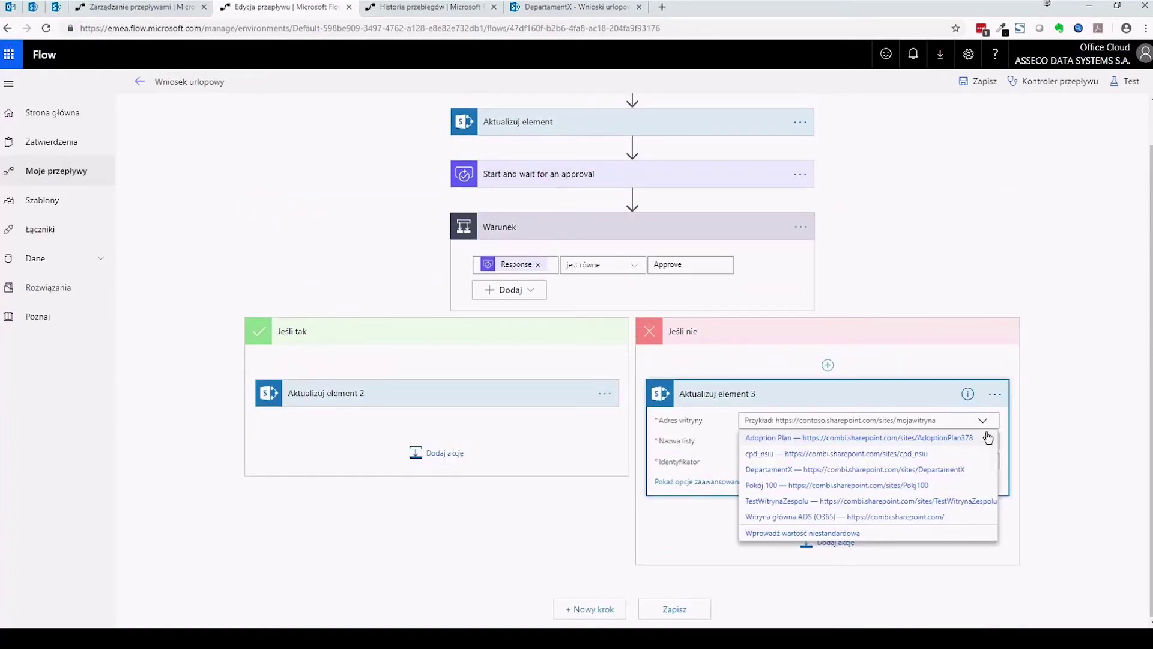
click(798, 470)
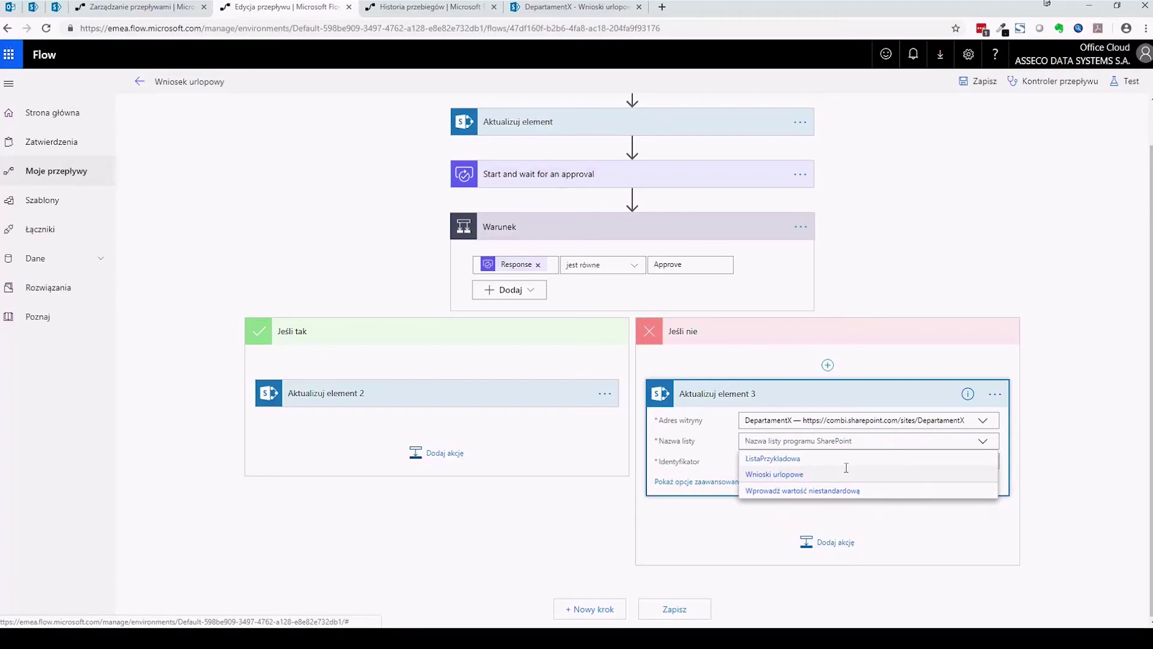
click(846, 473)
click(827, 460)
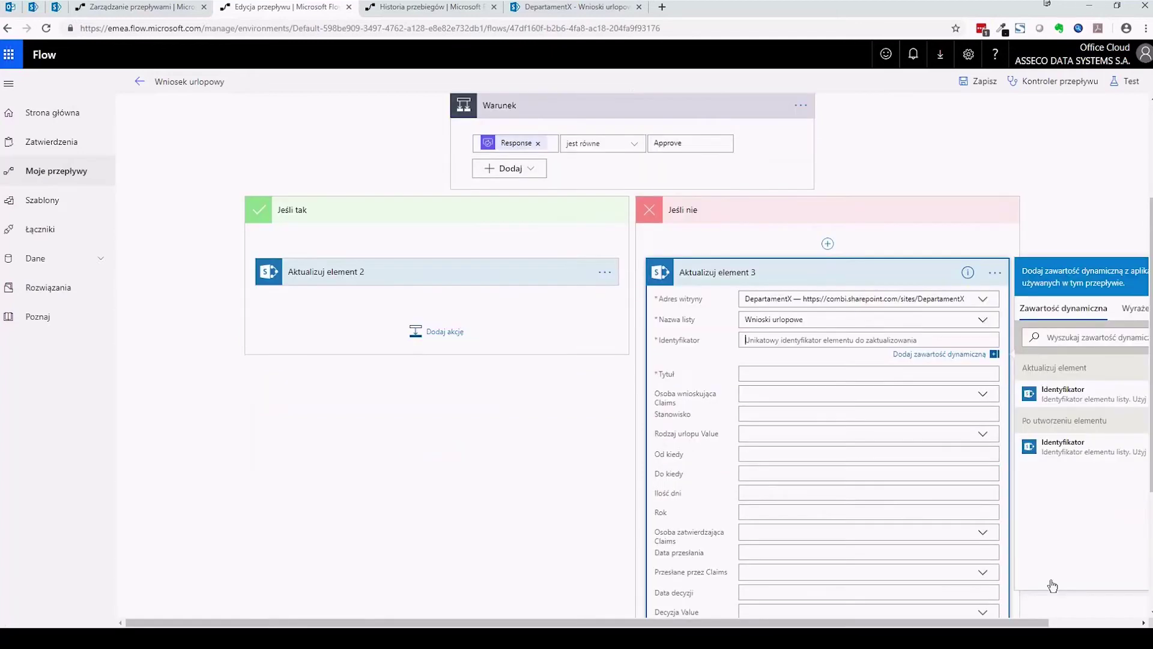
drag(1033, 627, 1123, 626)
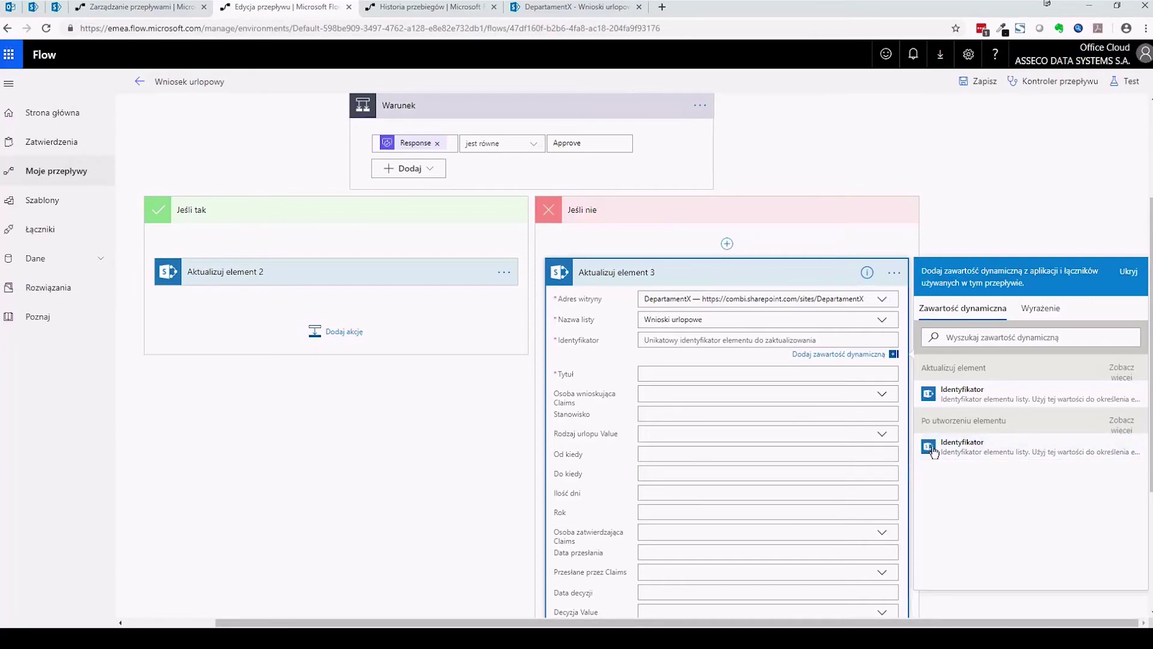
scroll(935, 457, up, 2)
scroll(937, 510, up, 1)
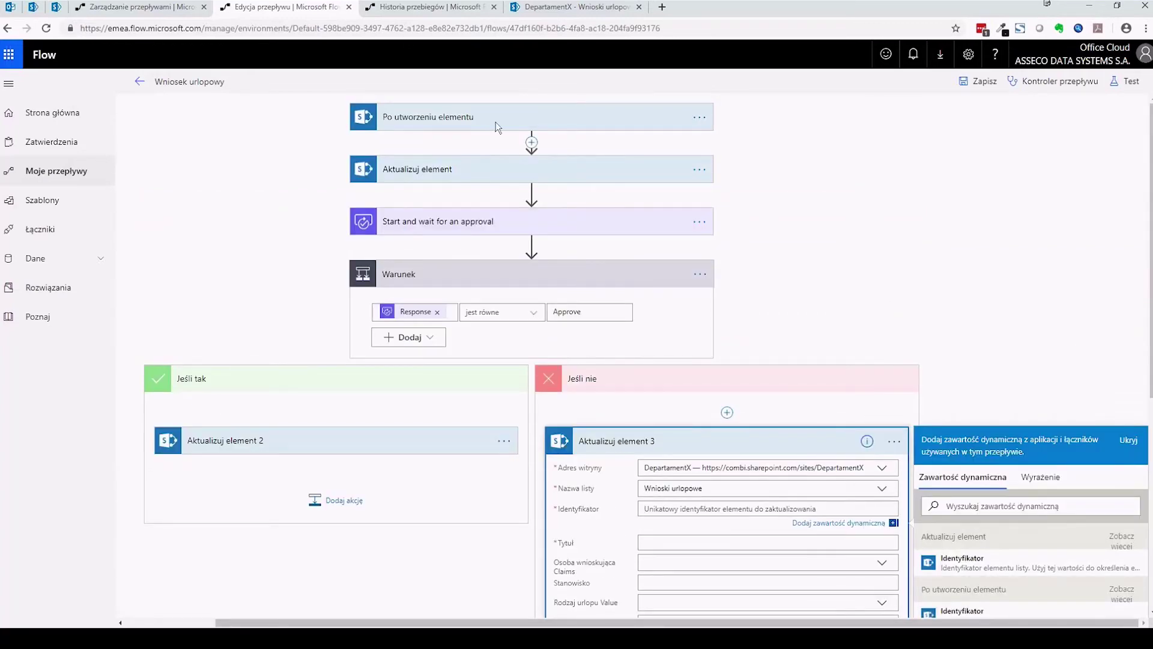
scroll(923, 512, down, 1)
click(1025, 437)
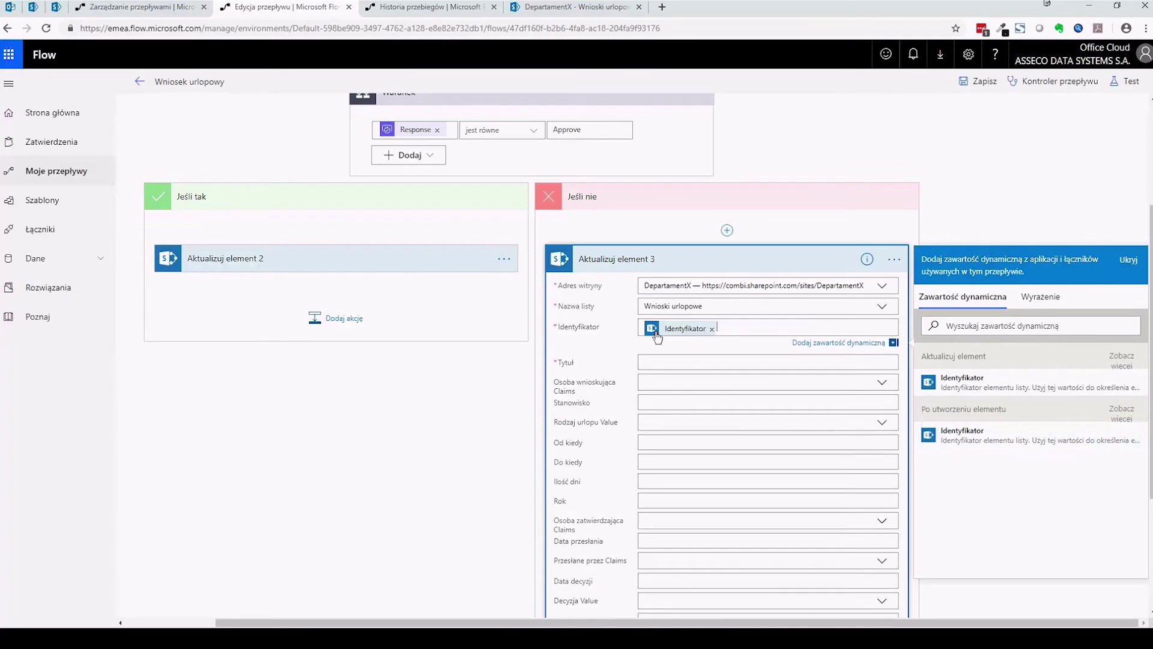
- Fill the Jeśli nie action's Tytuł with the Tytuł from Po utworzeniu elementu and set its Decyzja Value to Odrzucono
click(953, 344)
text(tytu)
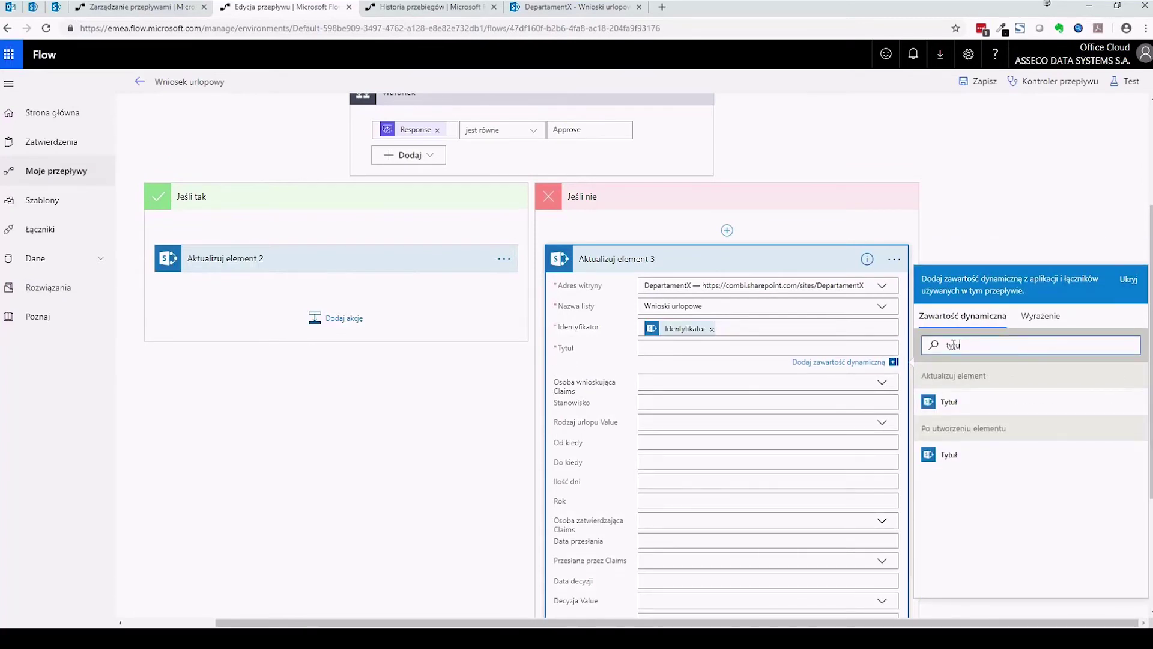
text(ł)
click(949, 455)
click(666, 382)
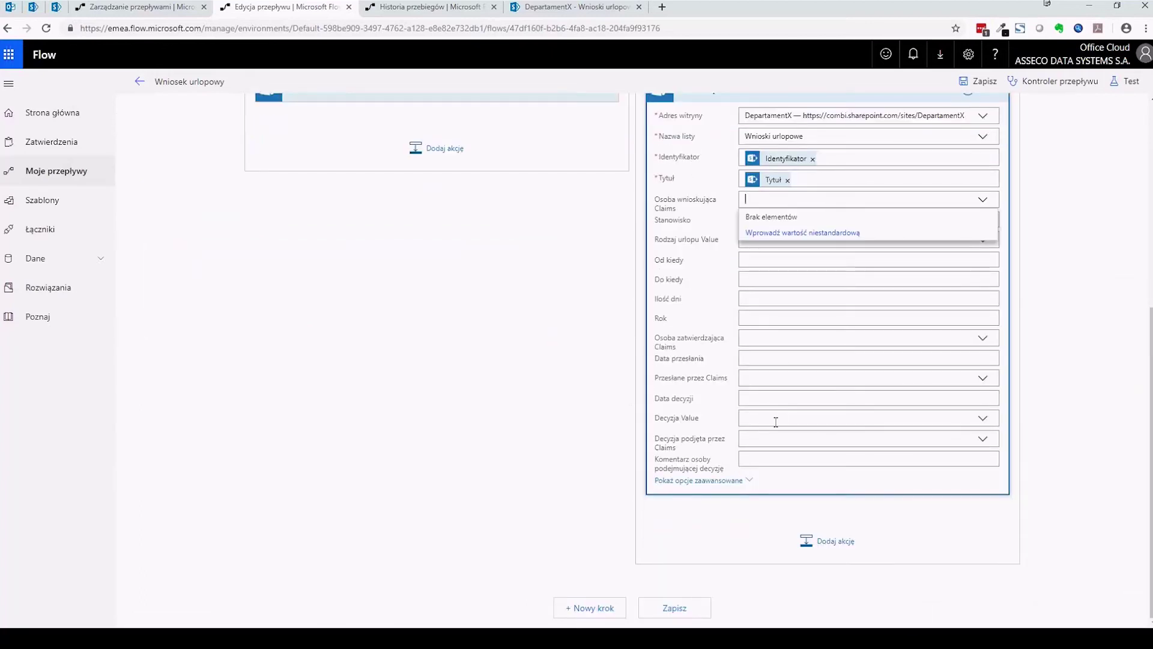
click(775, 420)
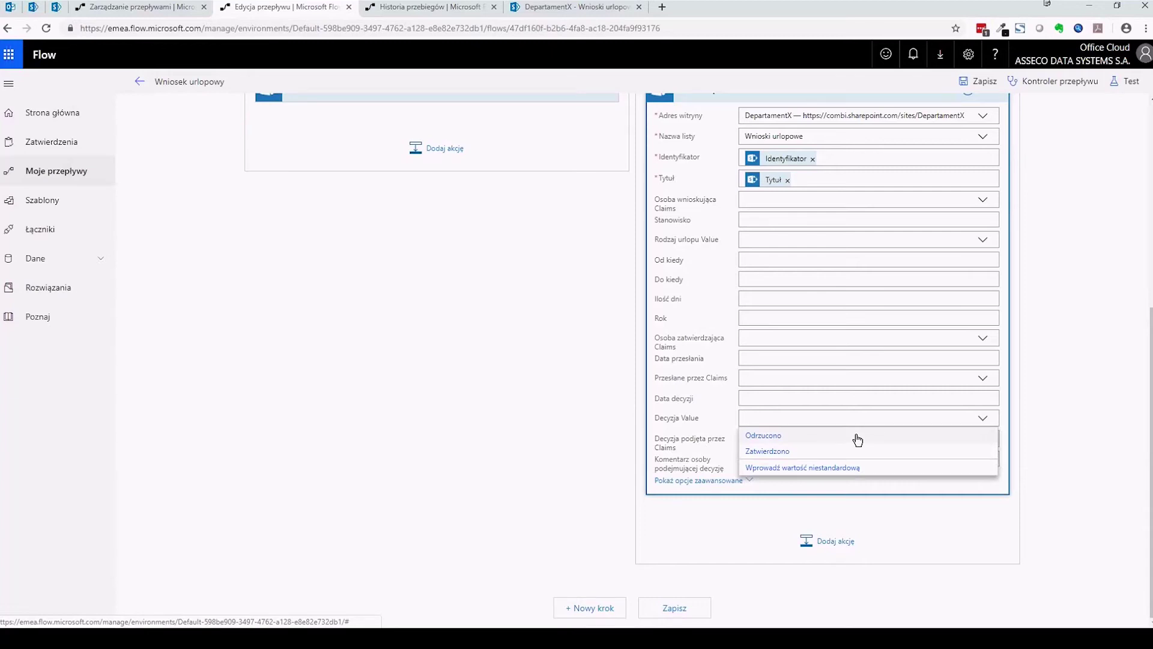
click(759, 435)
- Save the Wniosek urlopowy flow with the update actions in both condition branches
scroll(643, 471, up, 4)
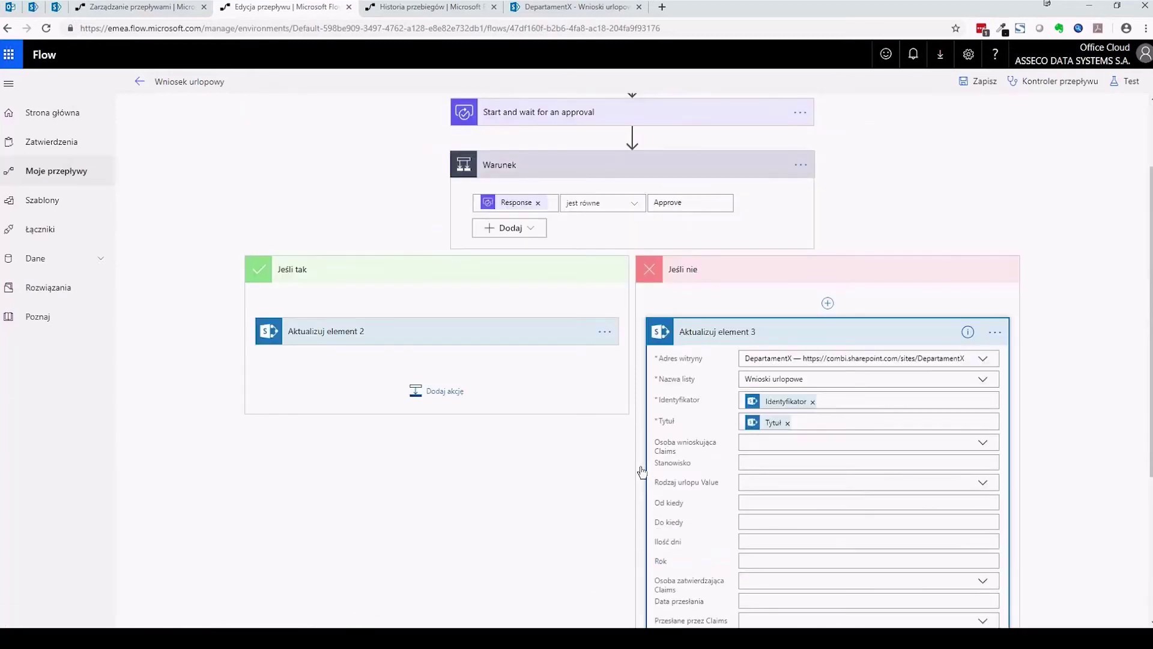
scroll(642, 471, down, 5)
click(675, 608)
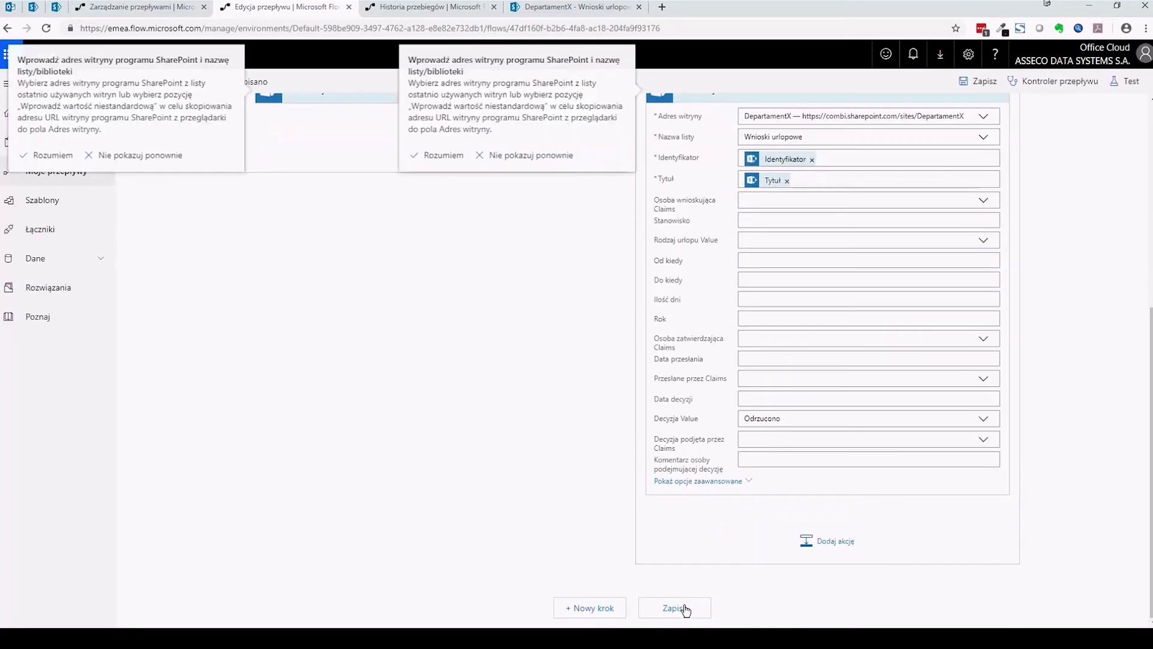
- Expand the update actions in both condition branches and compare their field values, including Decyzja Value
scroll(618, 543, up, 3)
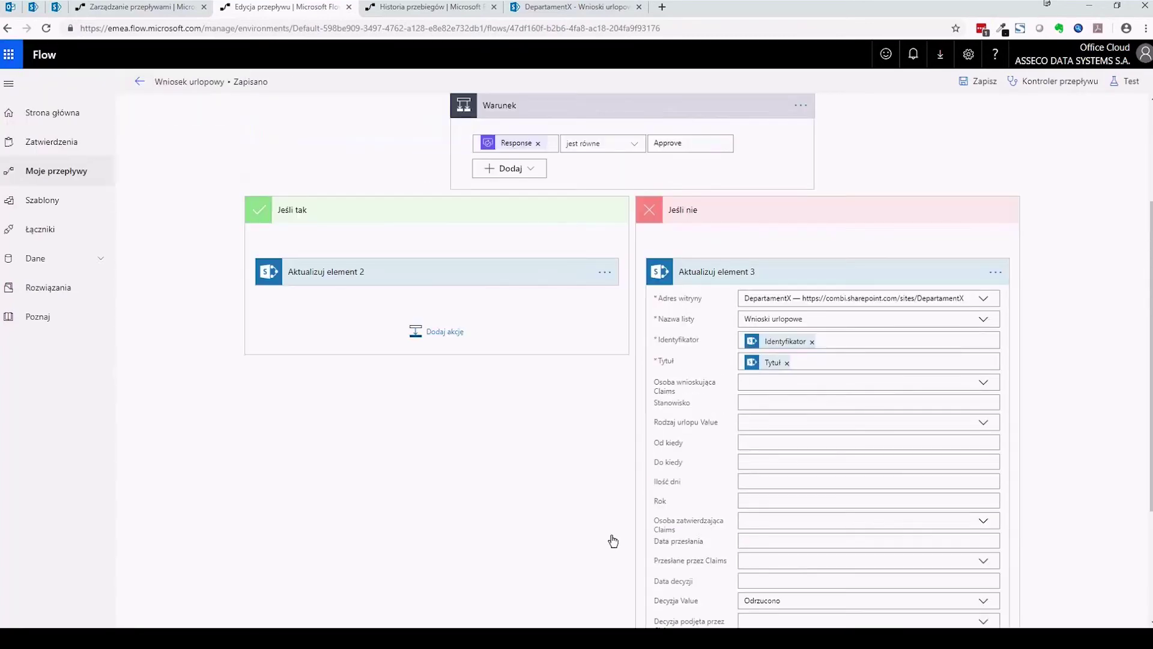
scroll(612, 540, up, 3)
scroll(613, 541, down, 2)
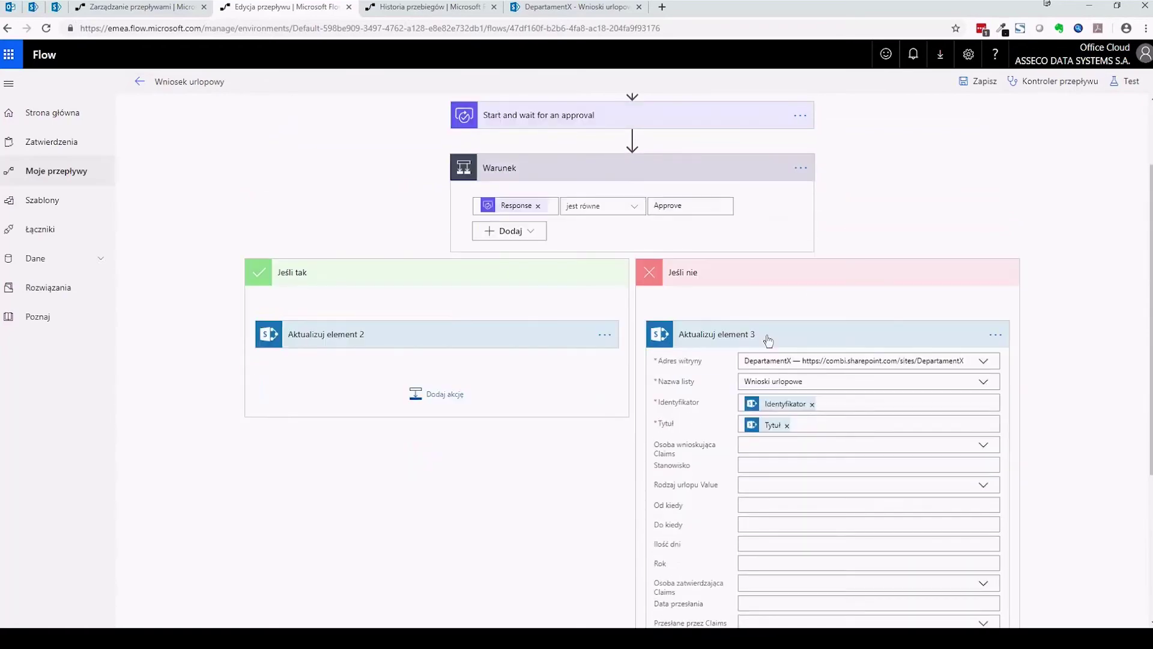
click(766, 337)
click(538, 375)
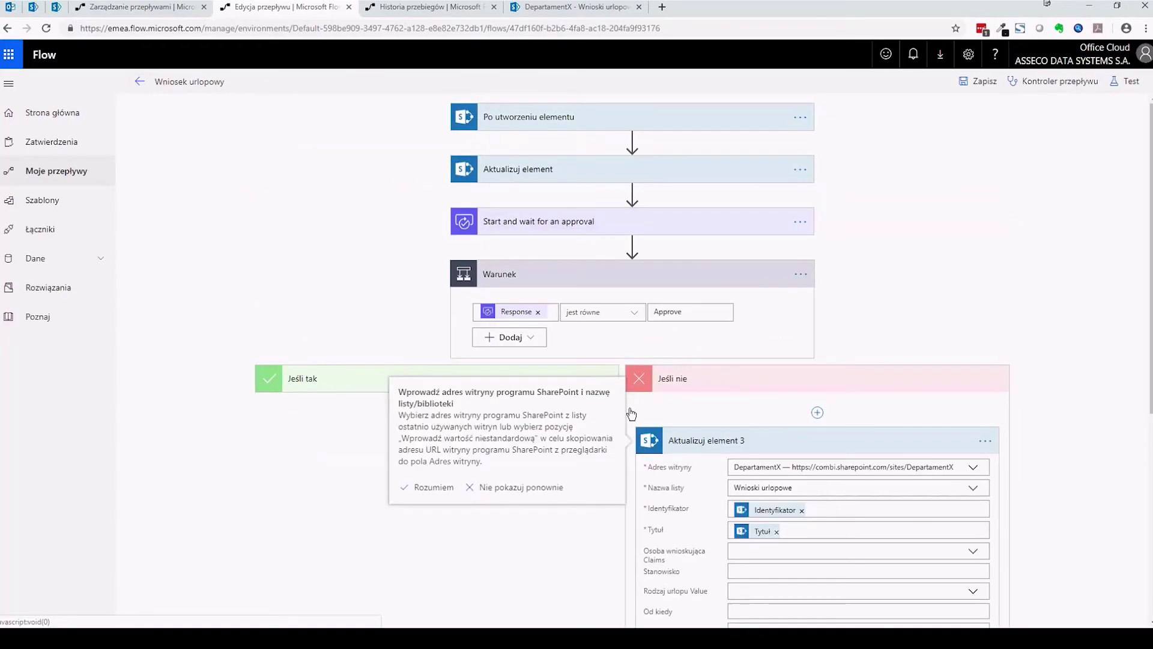
click(373, 380)
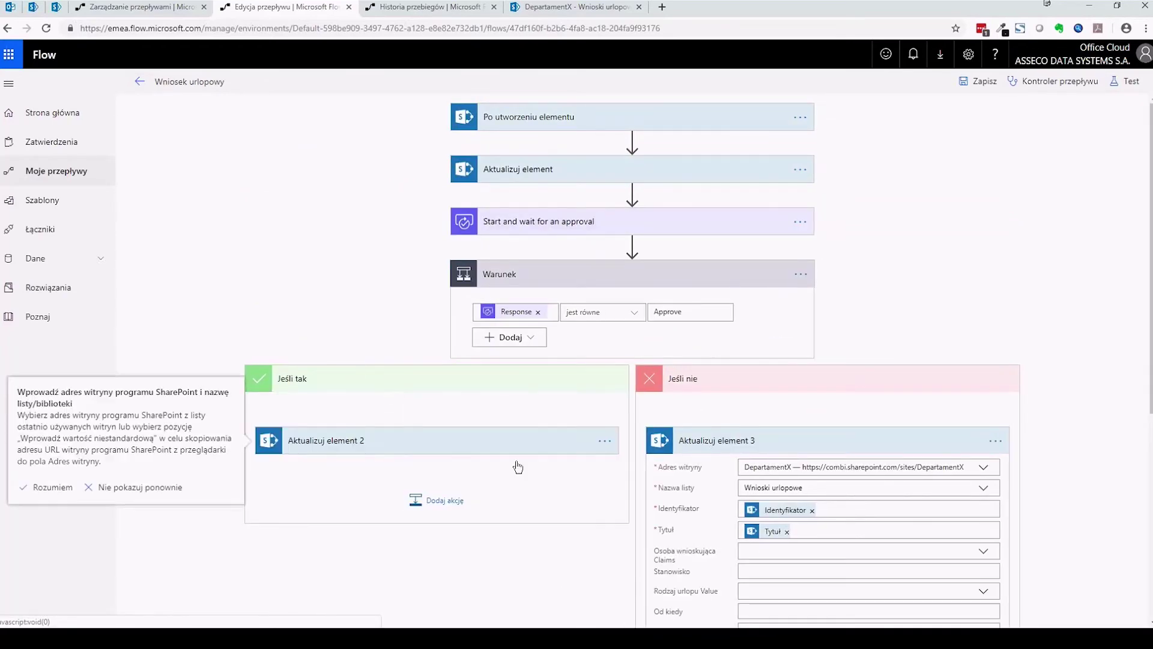
scroll(711, 495, down, 6)
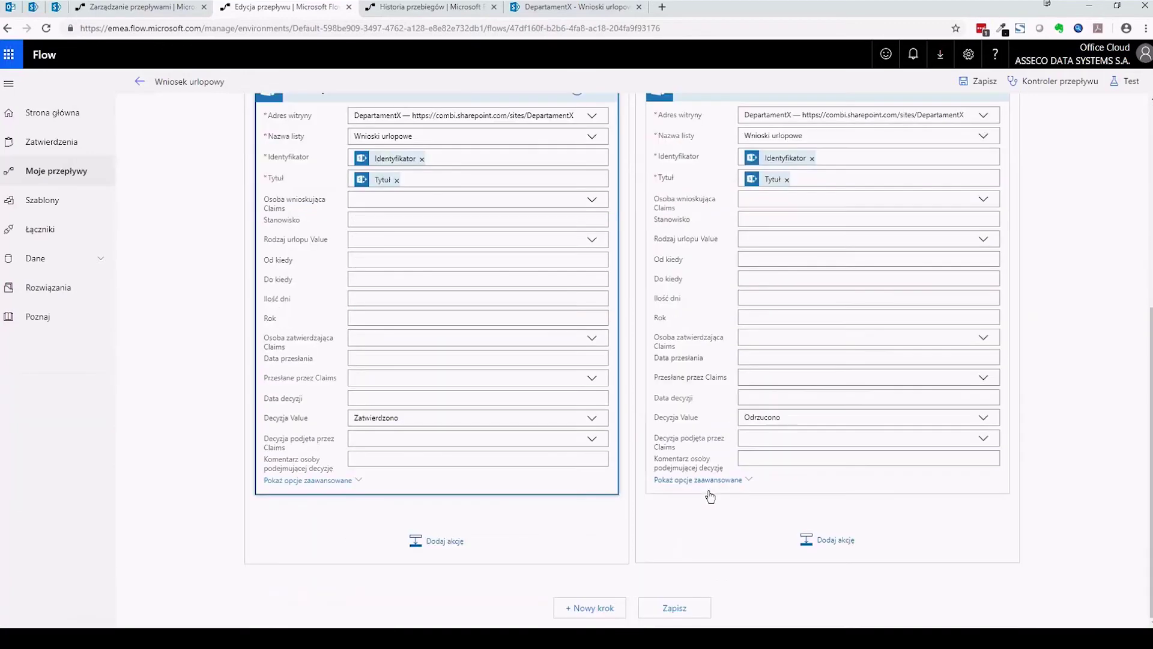
scroll(711, 494, up, 5)
scroll(1070, 538, up, 1)
- Check the Wniosek urlopowy flow for errors and warnings, and start a test with the Wykonam akcję wyzwalacza option
click(1055, 81)
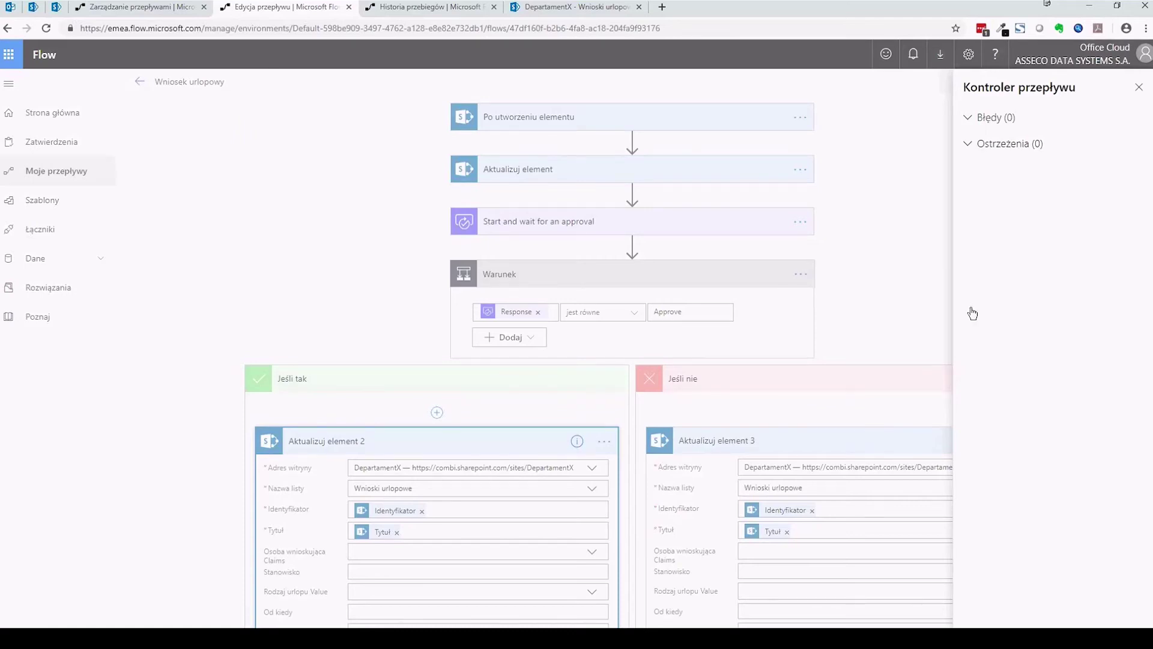
click(1139, 88)
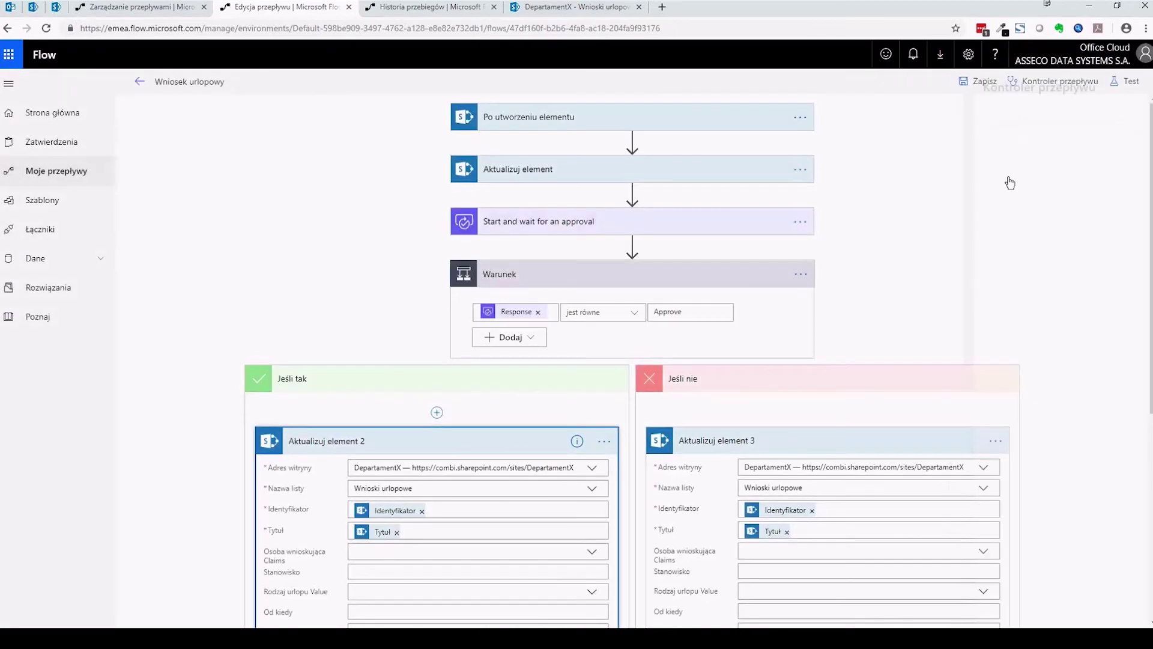
click(1127, 81)
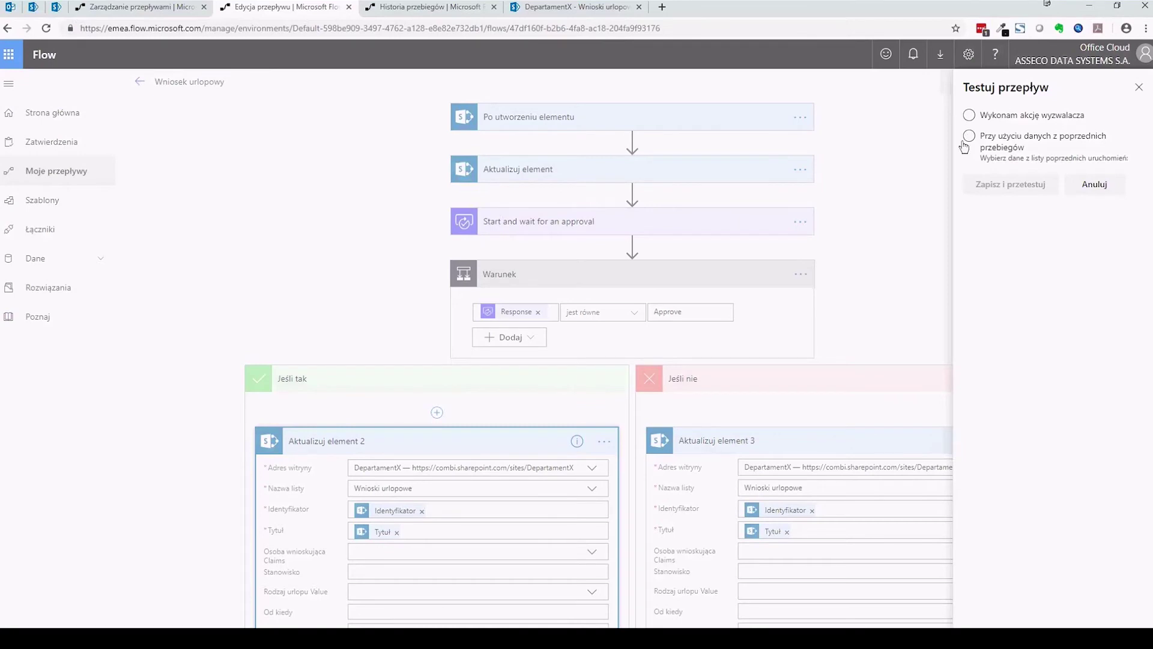
click(989, 119)
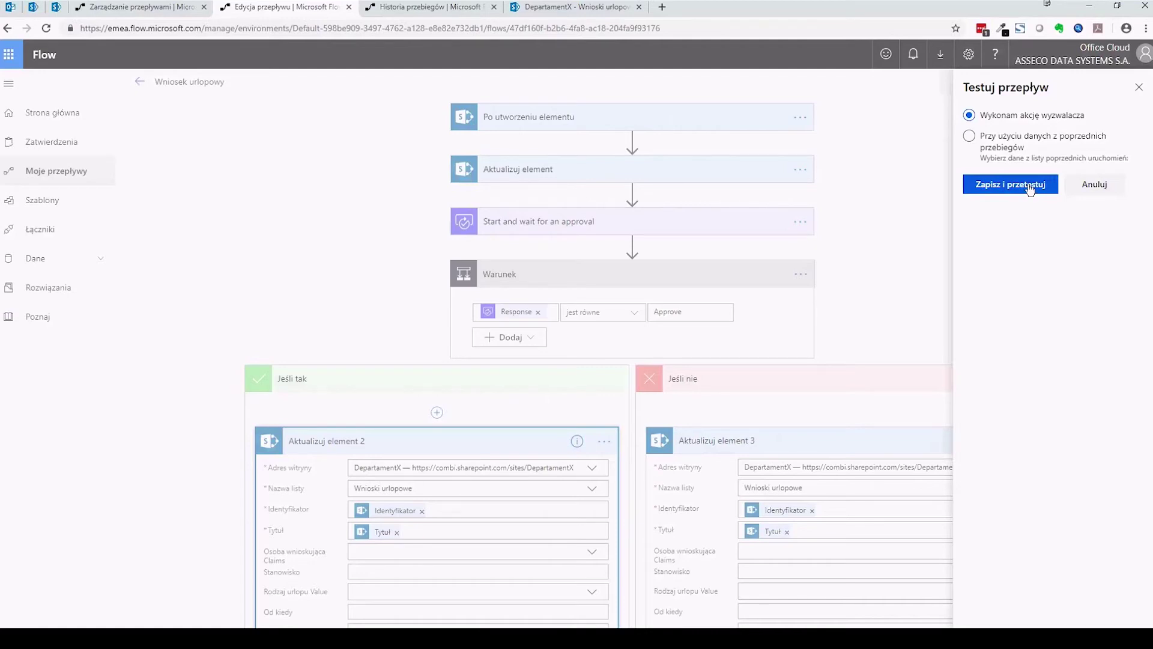
click(1030, 187)
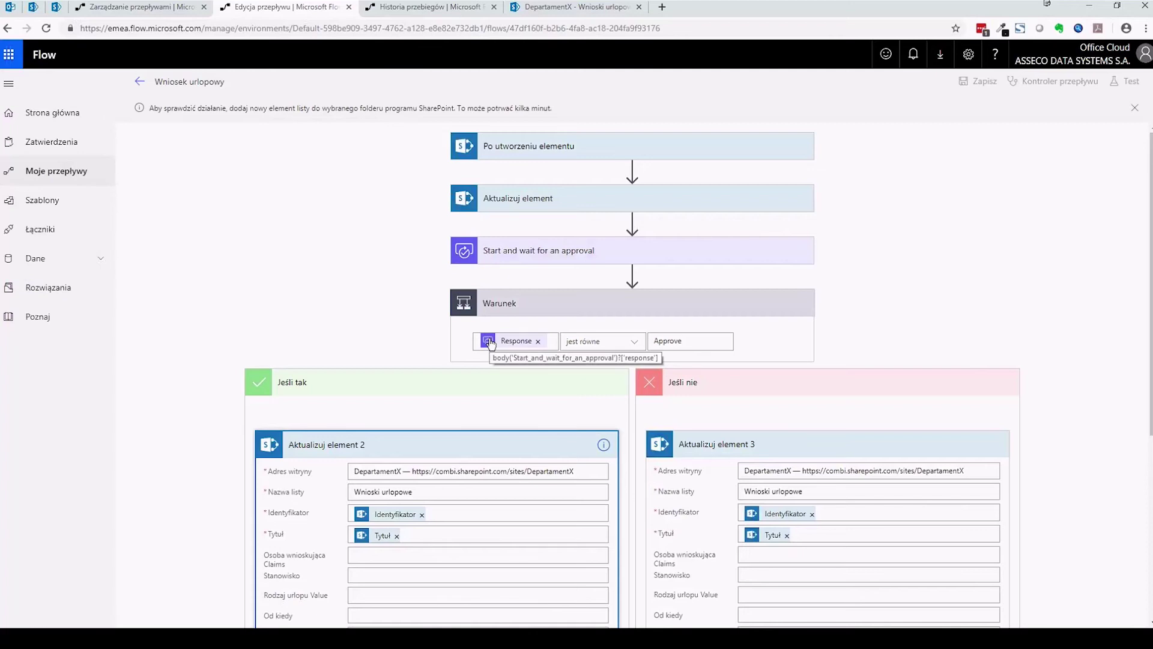
- Start a new item in the DepartamentX Wnioski urlopowe list with the Tytuł "Nowy wnioske urlopowy"
click(571, 7)
click(258, 12)
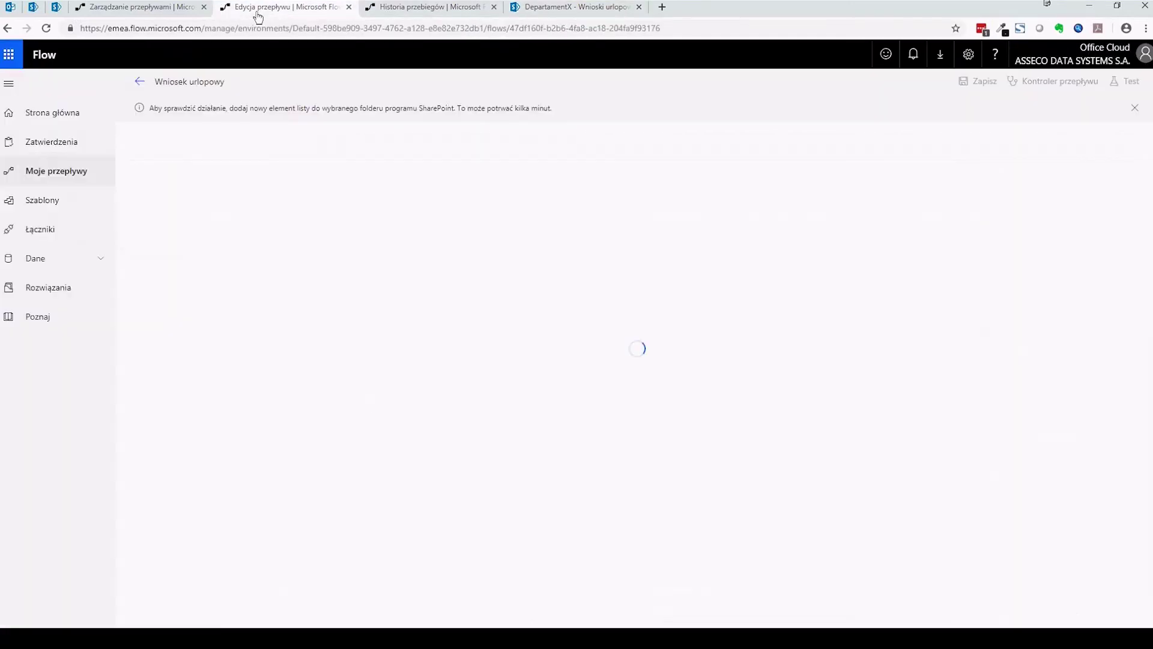
click(573, 7)
click(480, 487)
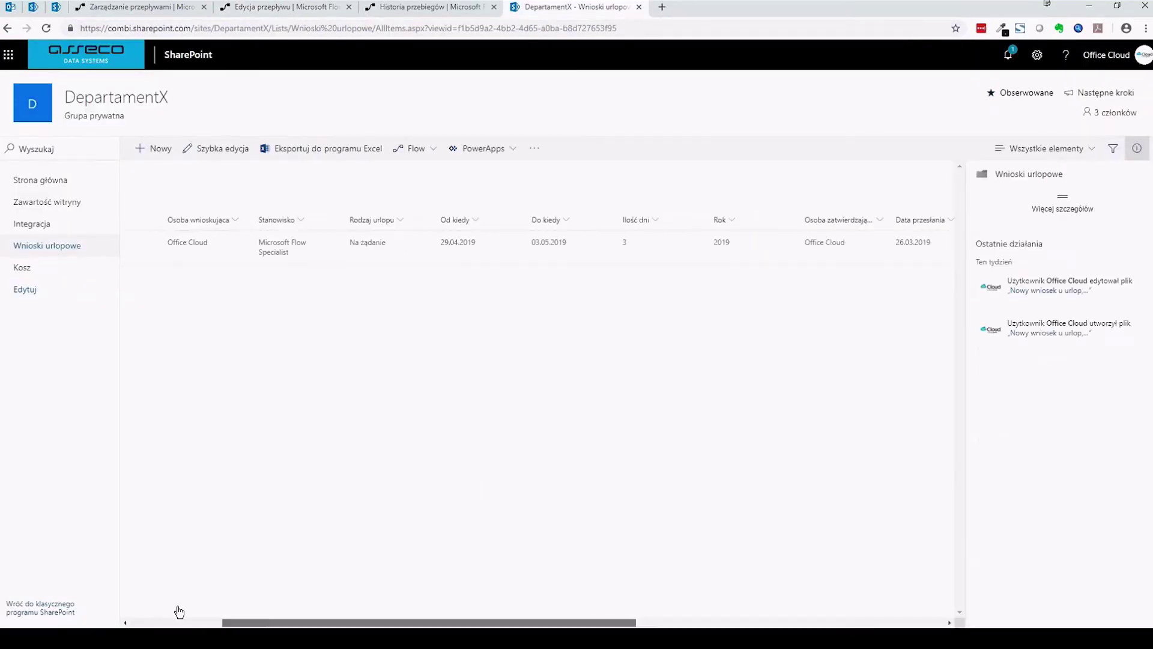
click(150, 149)
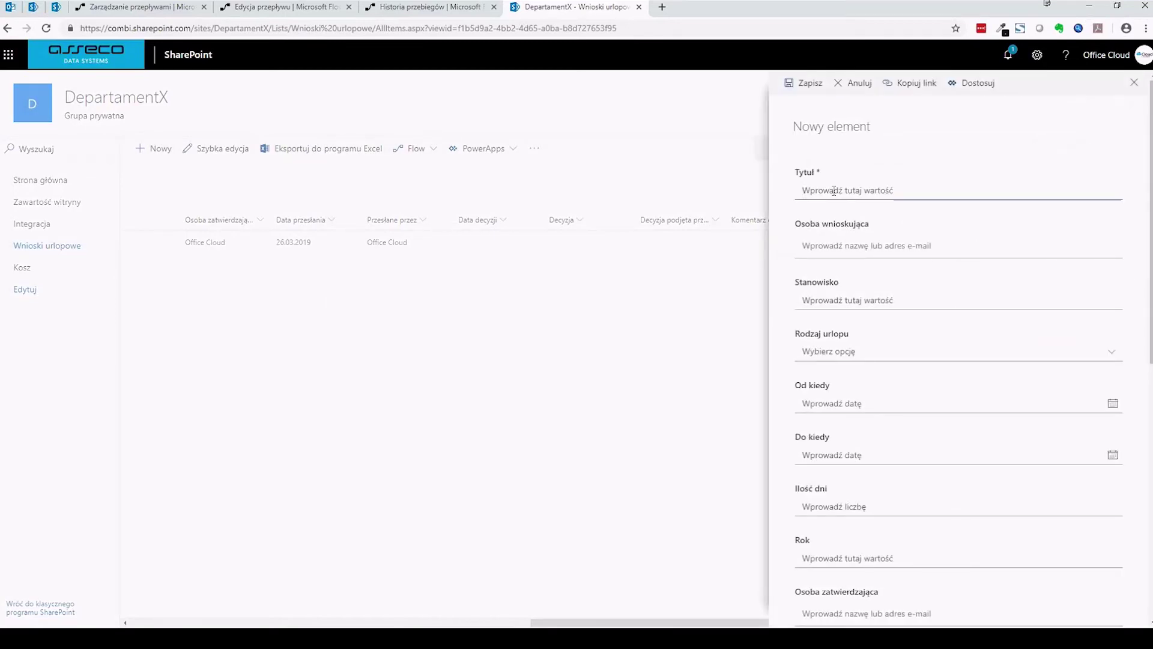
text(Nowy wnioske)
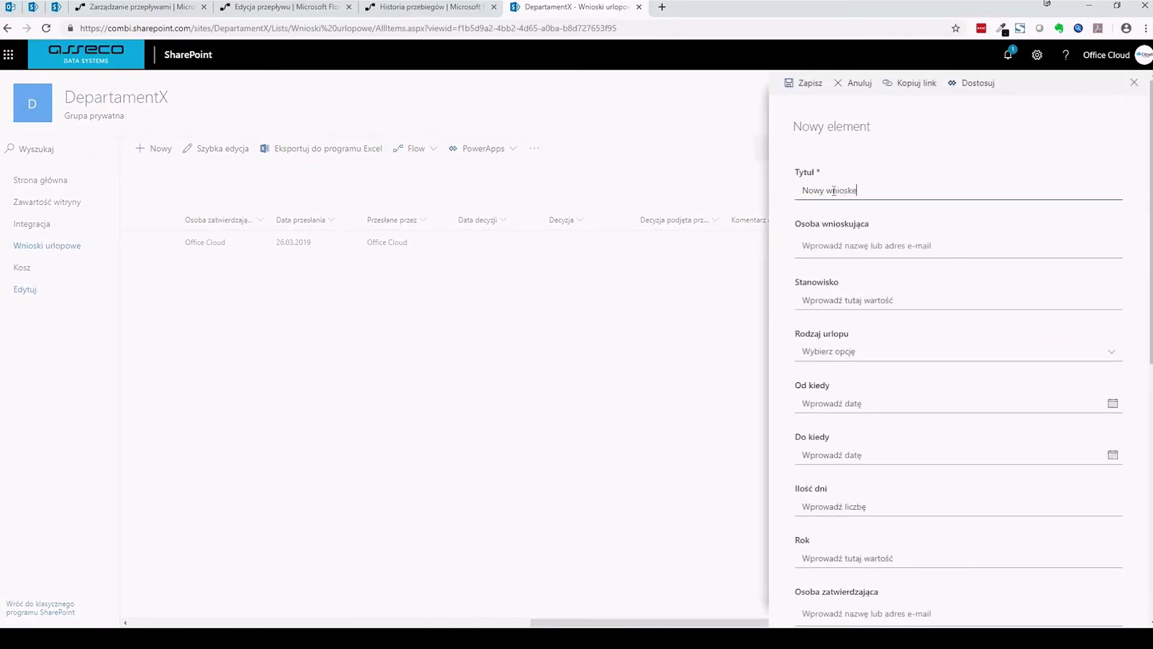
text( urlopowy)
key(Tab)
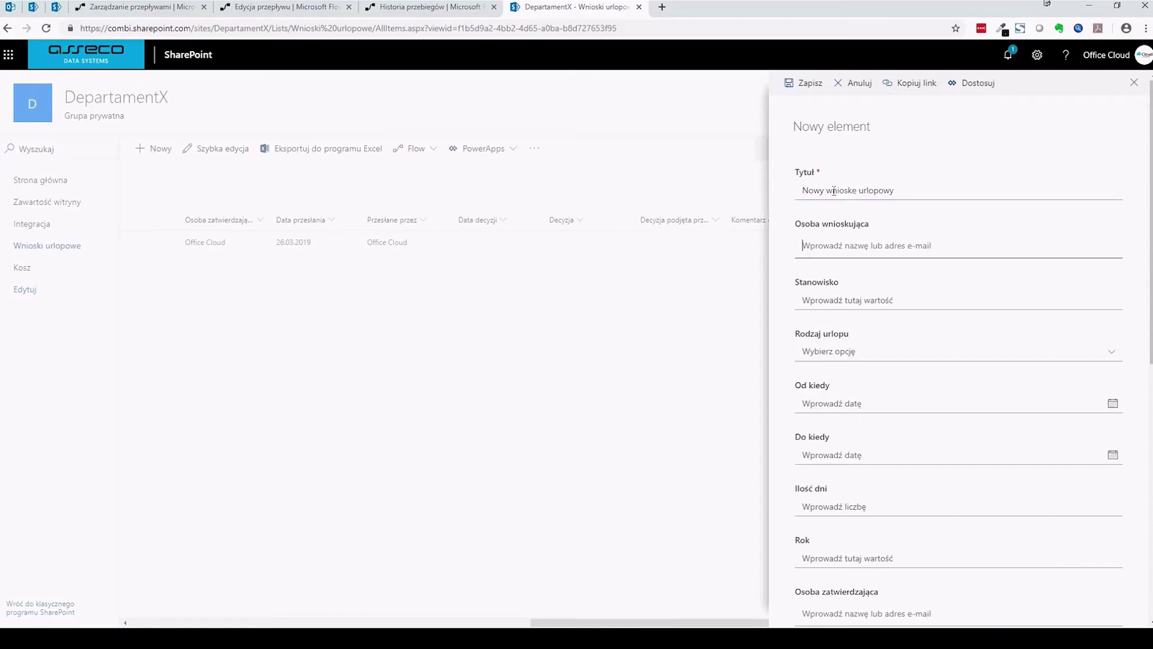
- Fill the new request with Osoba wnioskująca Office Cloud, Stanowisko SharePoint Specialist and Rodzaj urlopu Bezpłatny
text(Office Cloud)
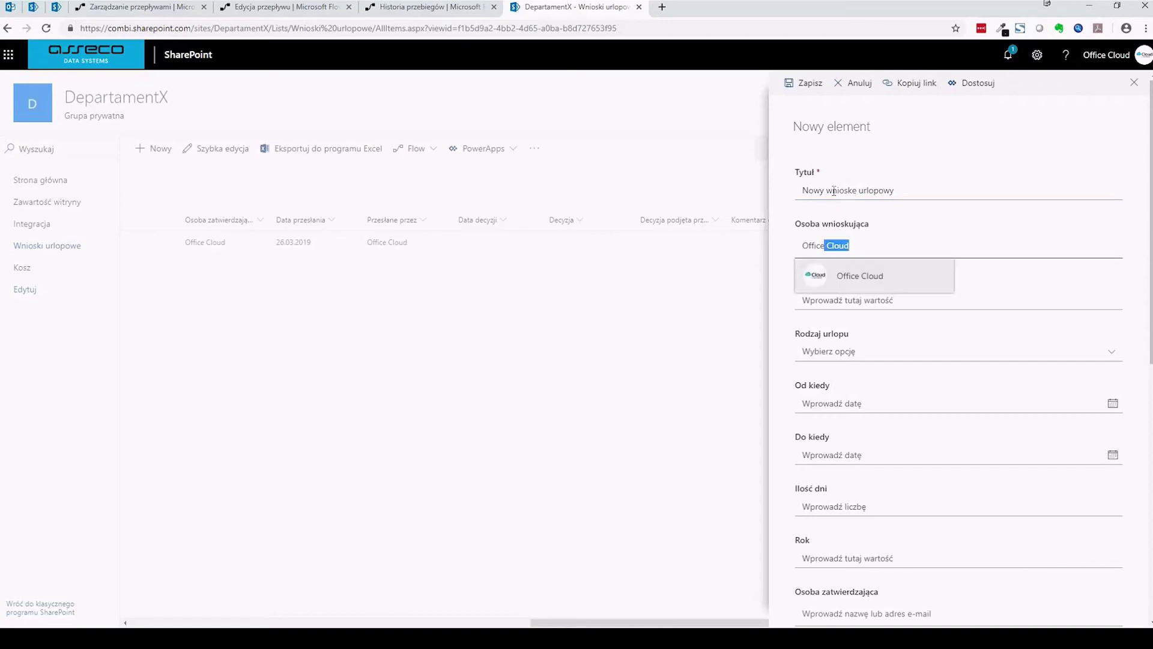
key(Return)
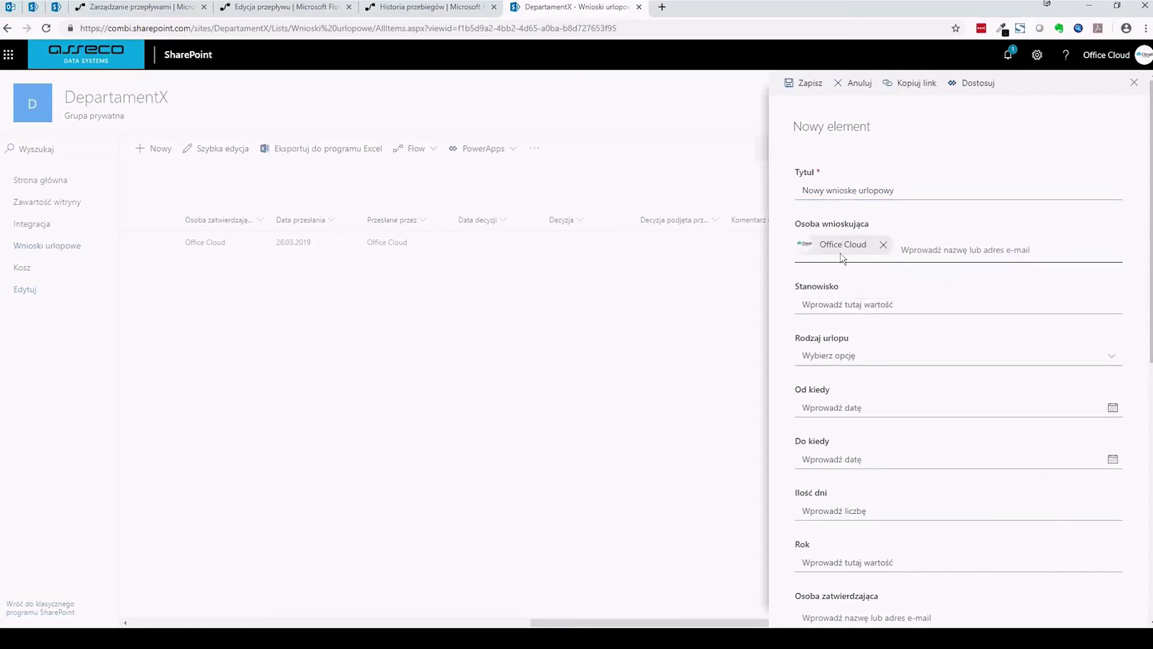
click(835, 304)
text(Share)
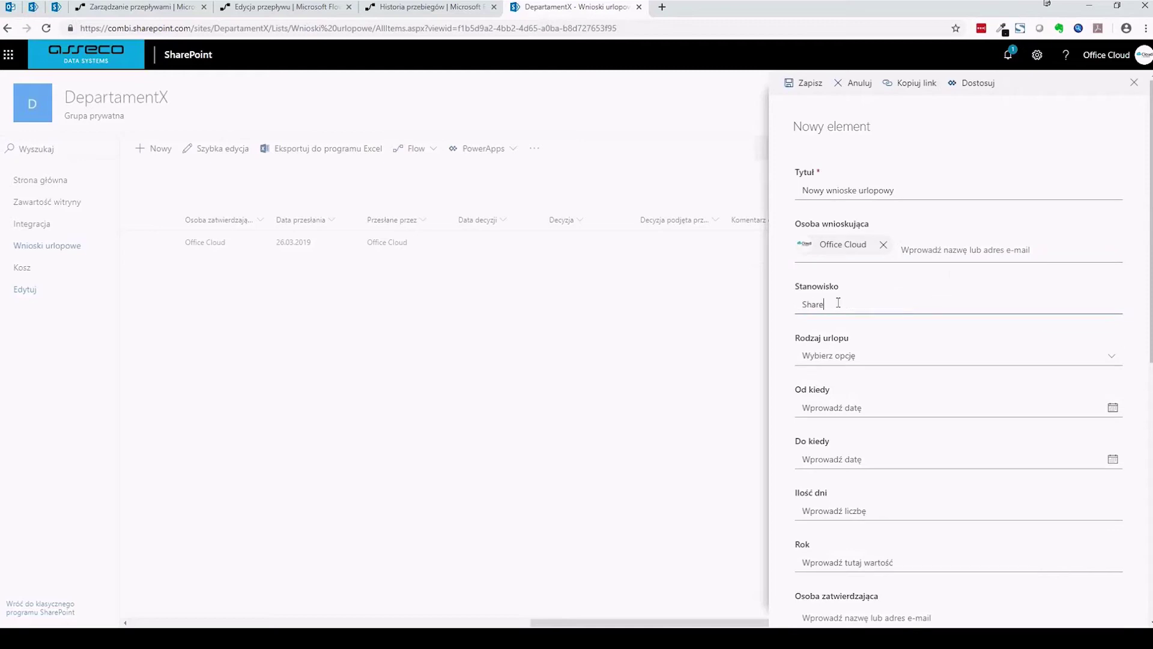
text(Point Specialist)
key(Tab)
key(Down)
click(854, 356)
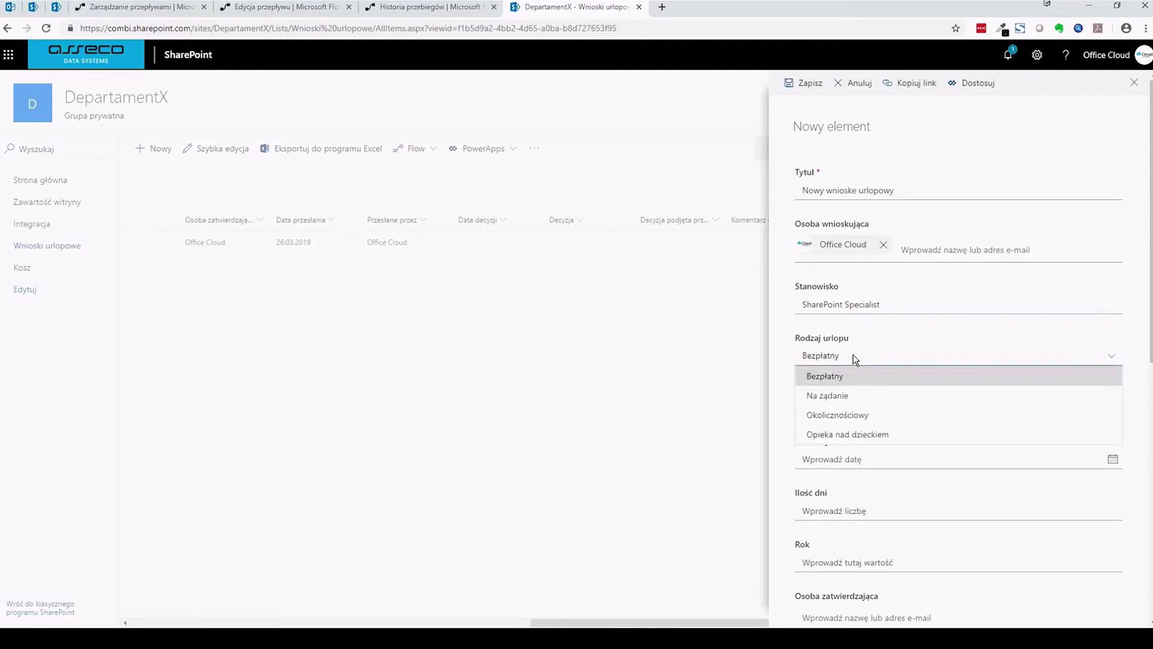
click(853, 355)
- Set the request's Od kiedy date to 21.06.2019 using the calendar
scroll(1053, 411, down, 1)
scroll(1052, 411, down, 2)
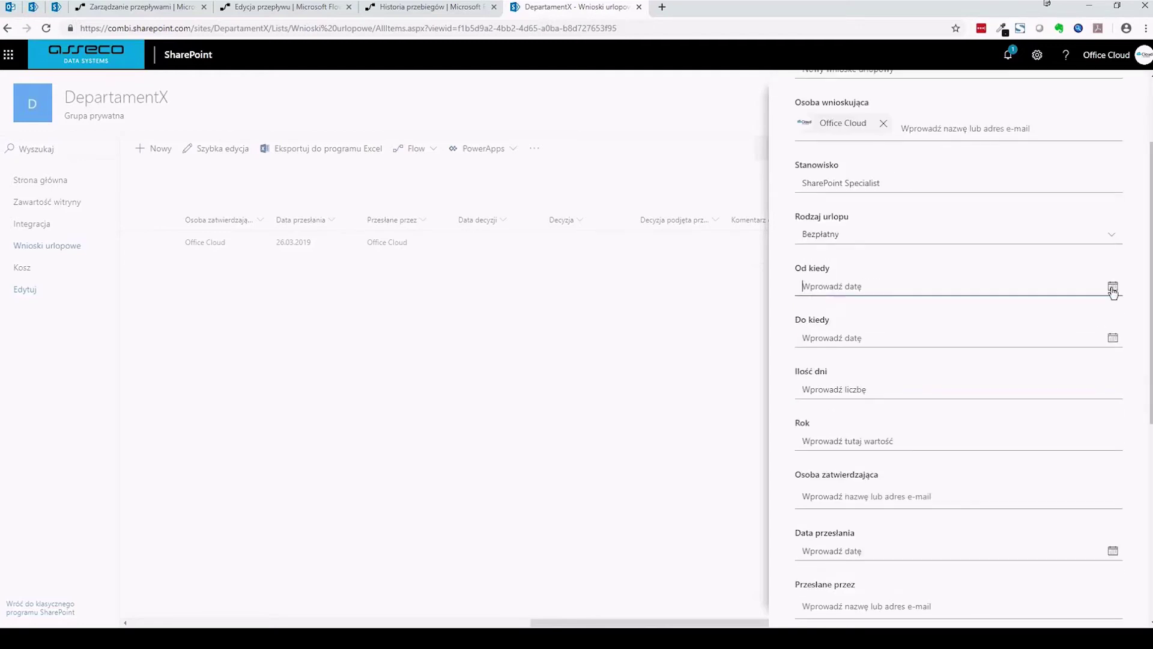
click(1112, 286)
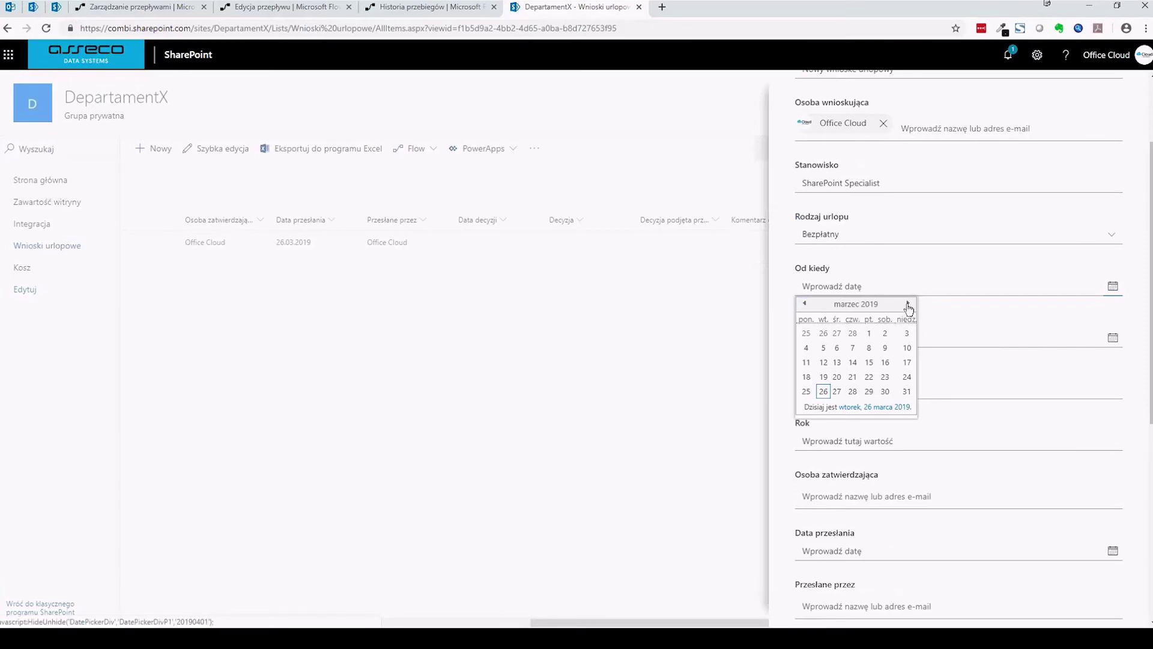
click(908, 304)
click(907, 303)
click(908, 304)
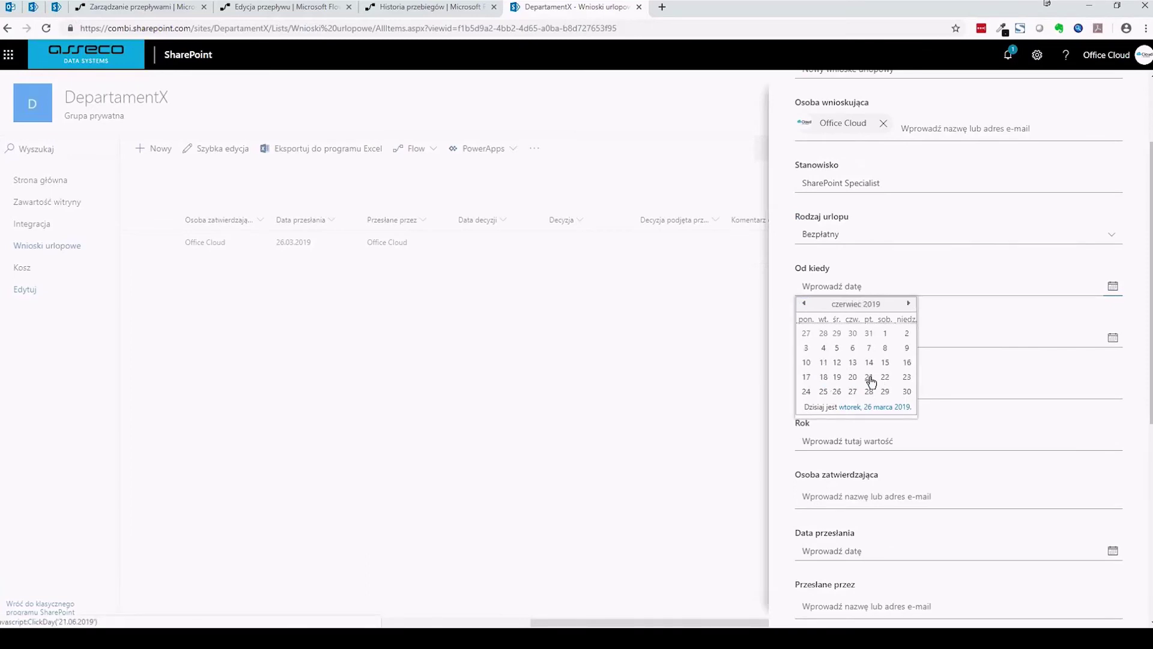
click(869, 376)
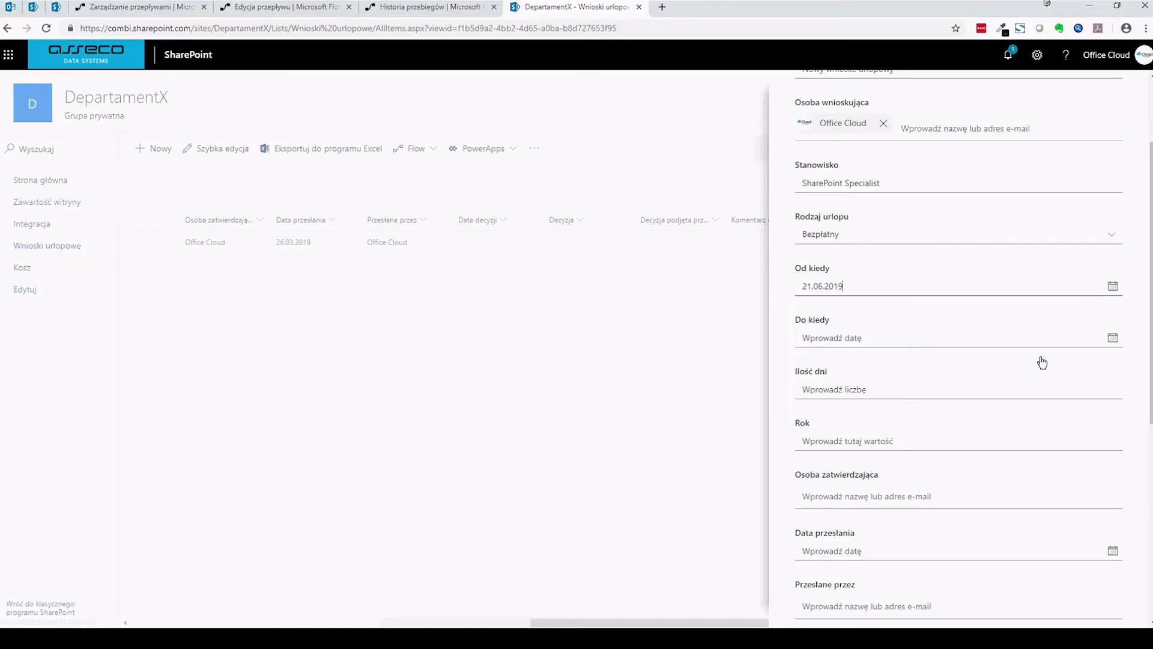
- Set the request's Do kiedy date to 01.09.2019 using the calendar
click(1113, 338)
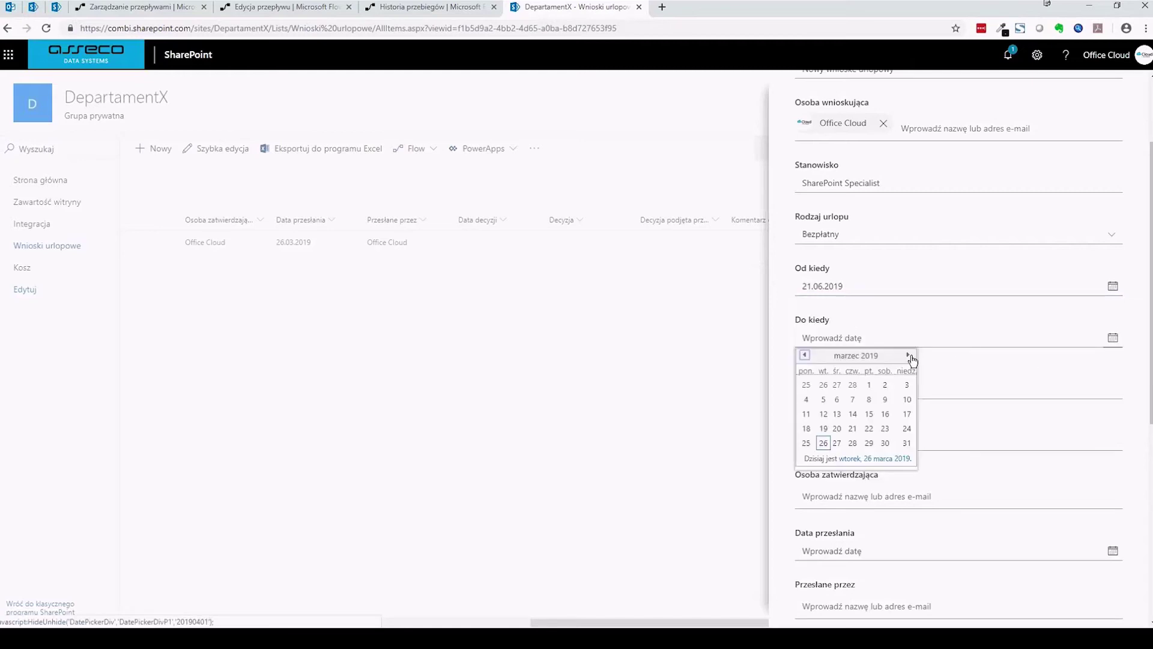
click(910, 355)
click(909, 355)
click(910, 356)
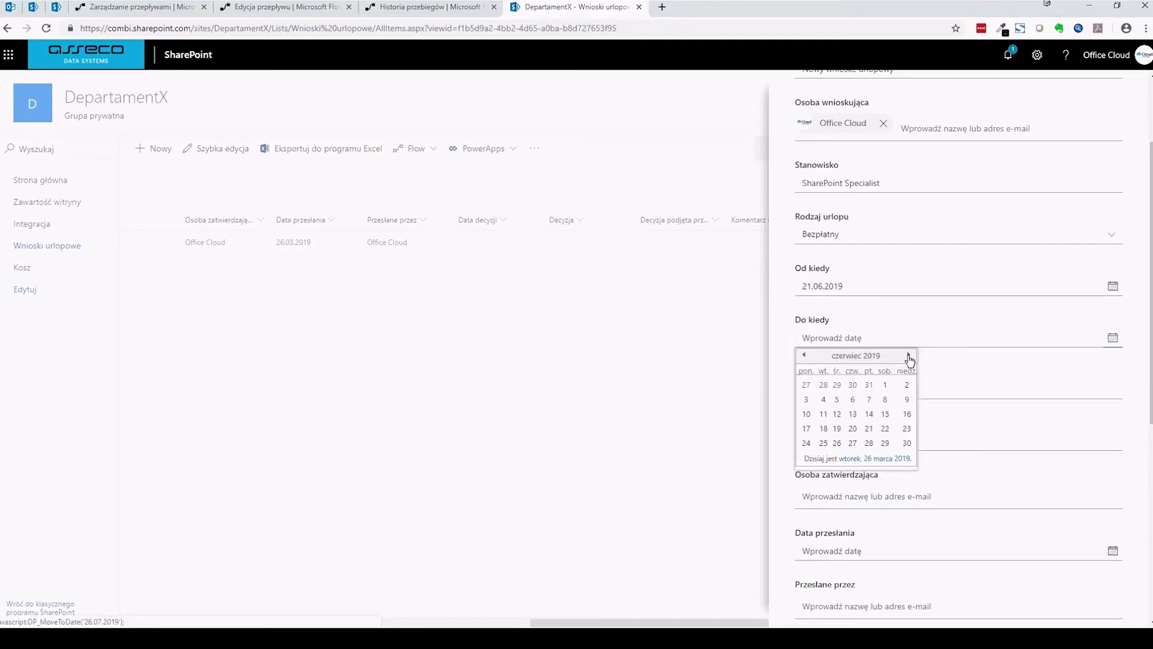
click(909, 356)
click(909, 356)
click(909, 356)
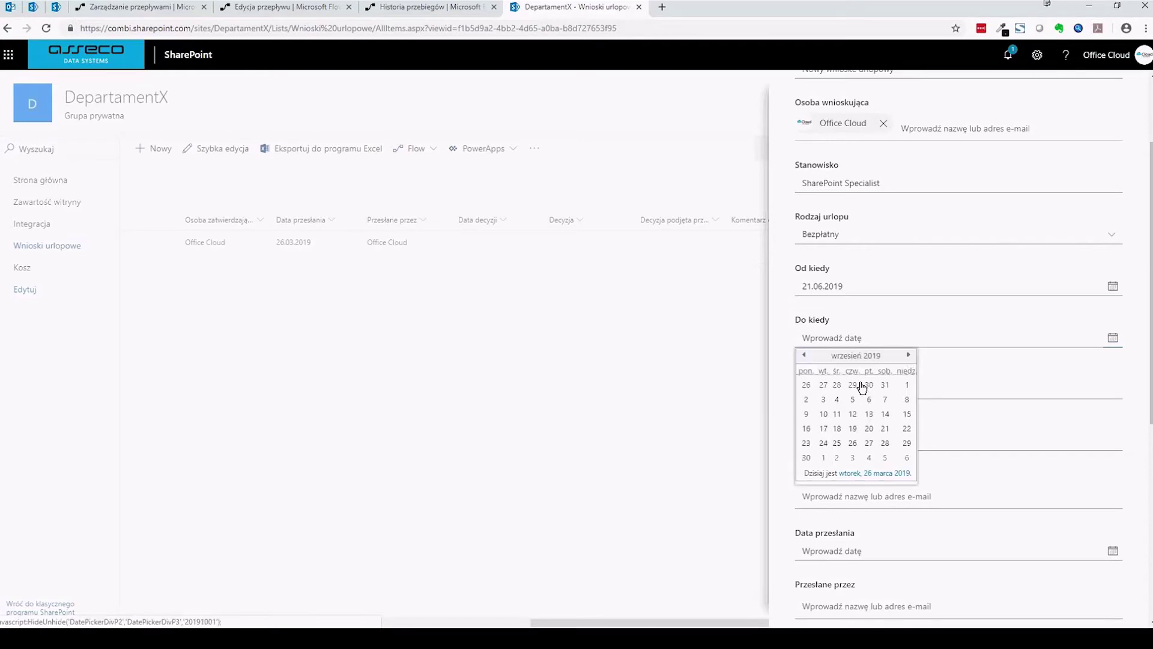
click(906, 384)
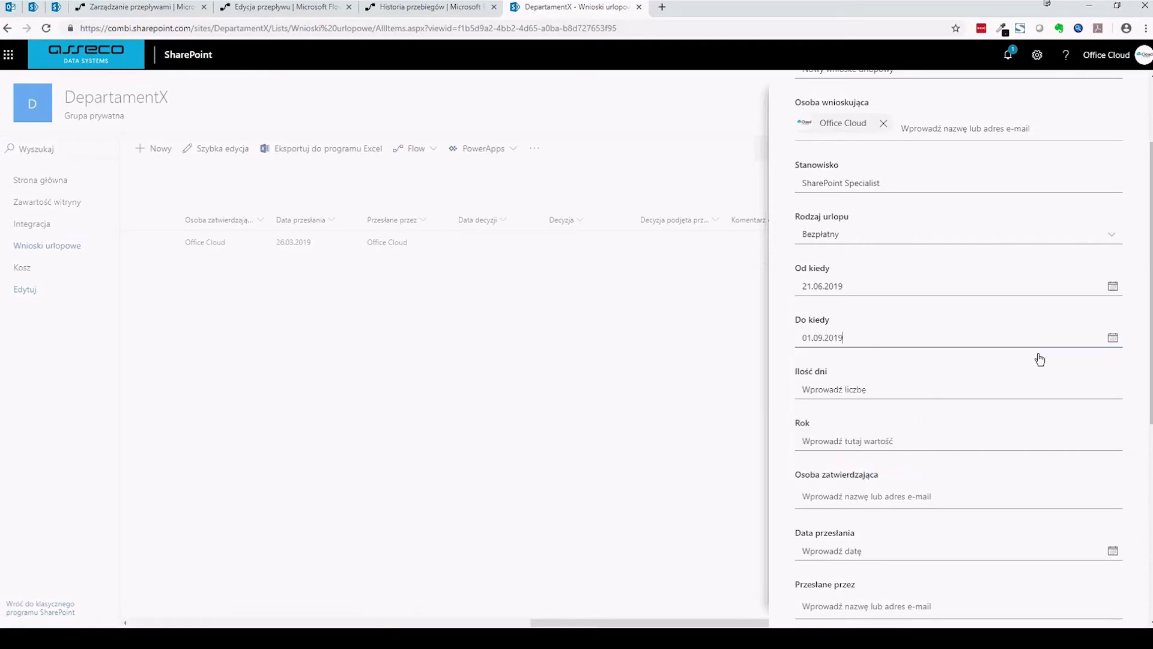
- Set the request's Ilość dni to 60 and Rok to 2019
click(943, 390)
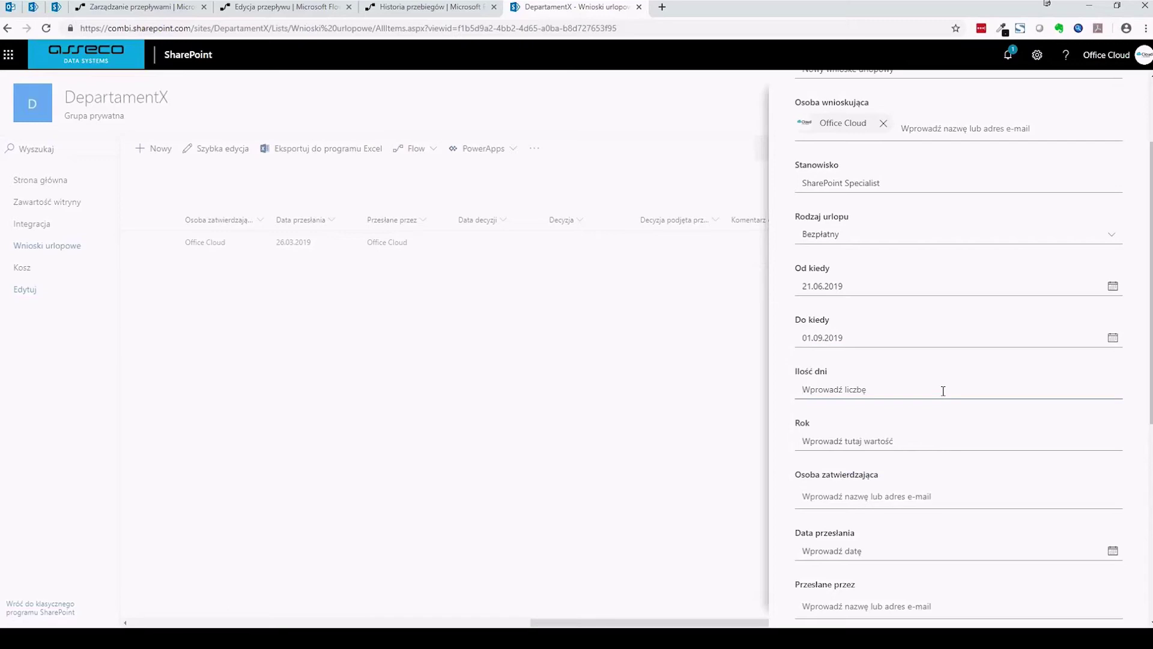
text(60)
key(Tab)
scroll(945, 427, down, 1)
scroll(944, 427, down, 3)
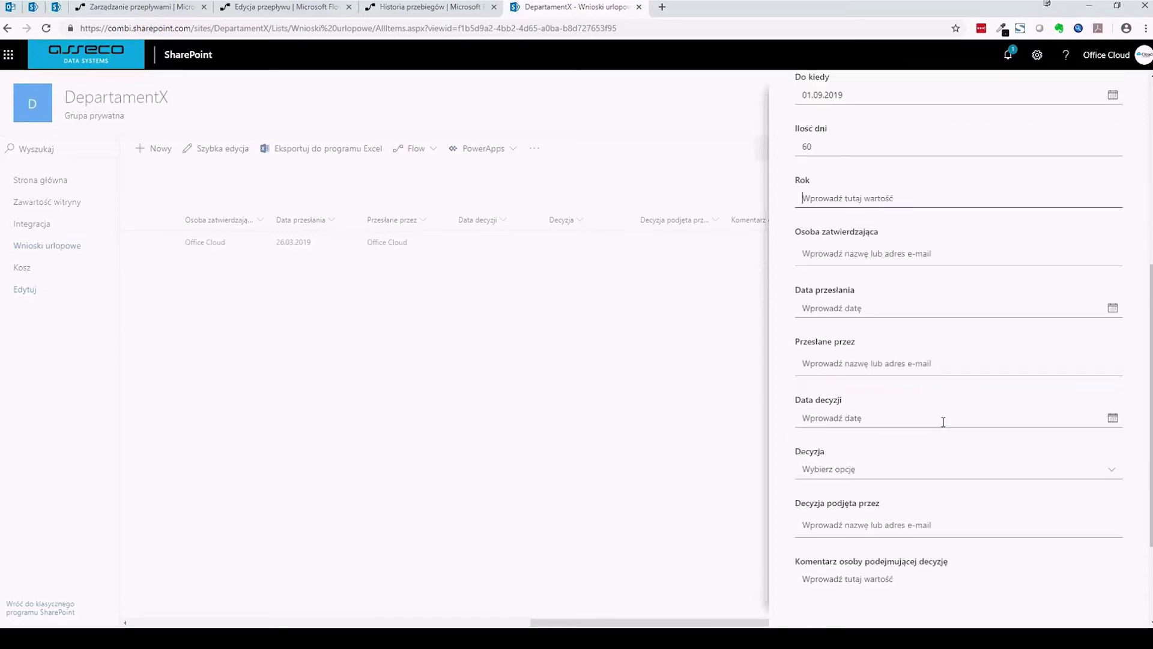
text(2019)
key(Tab)
- Assign Office Cloud as Osoba zatwierdzająca and save the request with the submission and decision fields left empty
scroll(943, 421, up, 3)
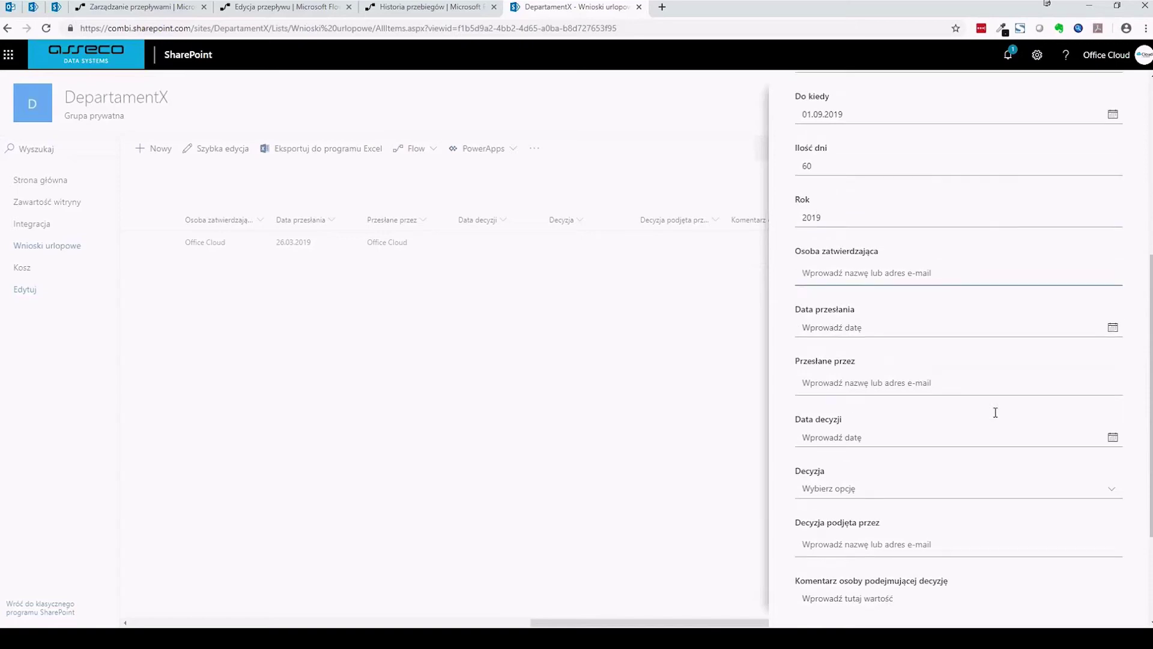
text(Office Cloud)
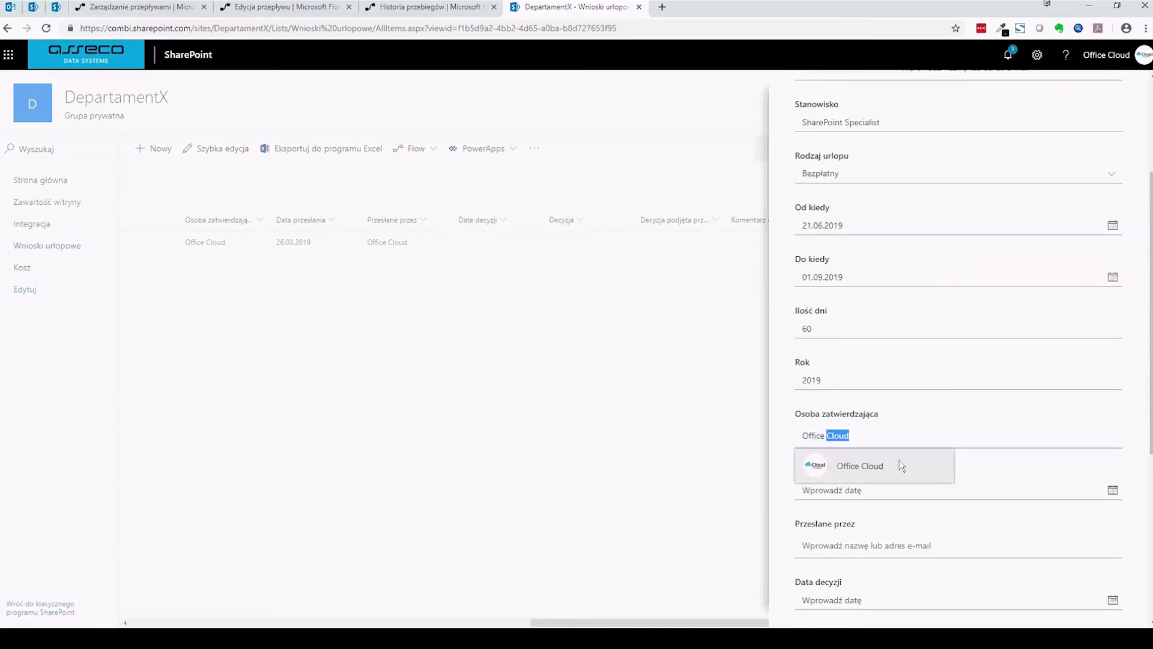
click(899, 462)
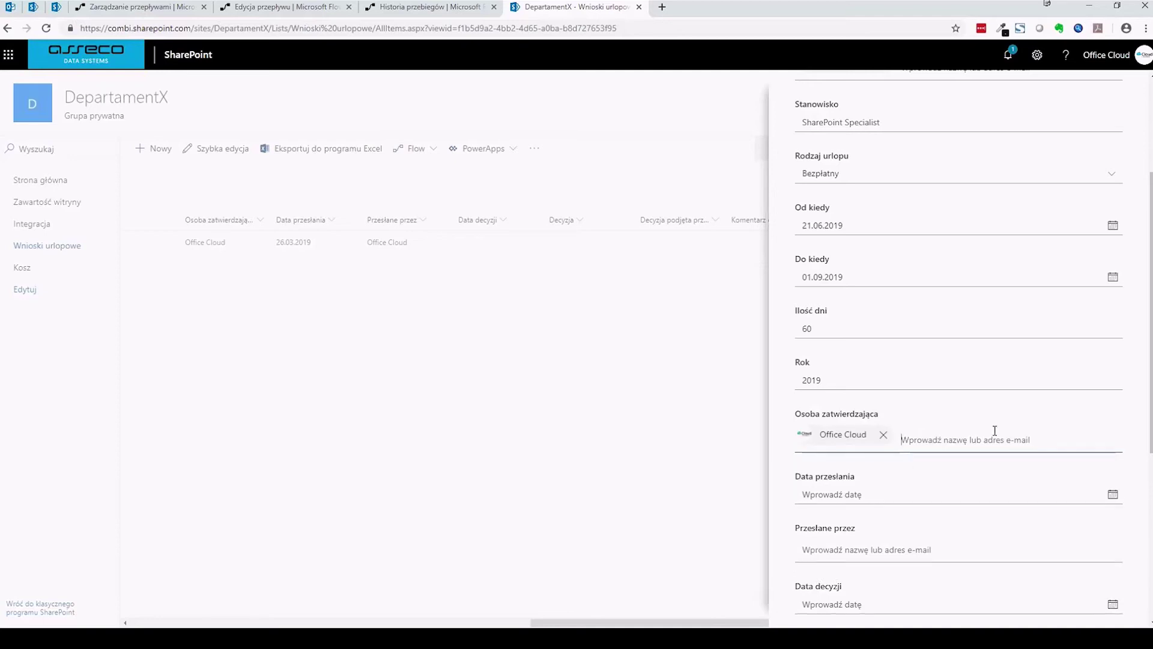
scroll(994, 429, down, 5)
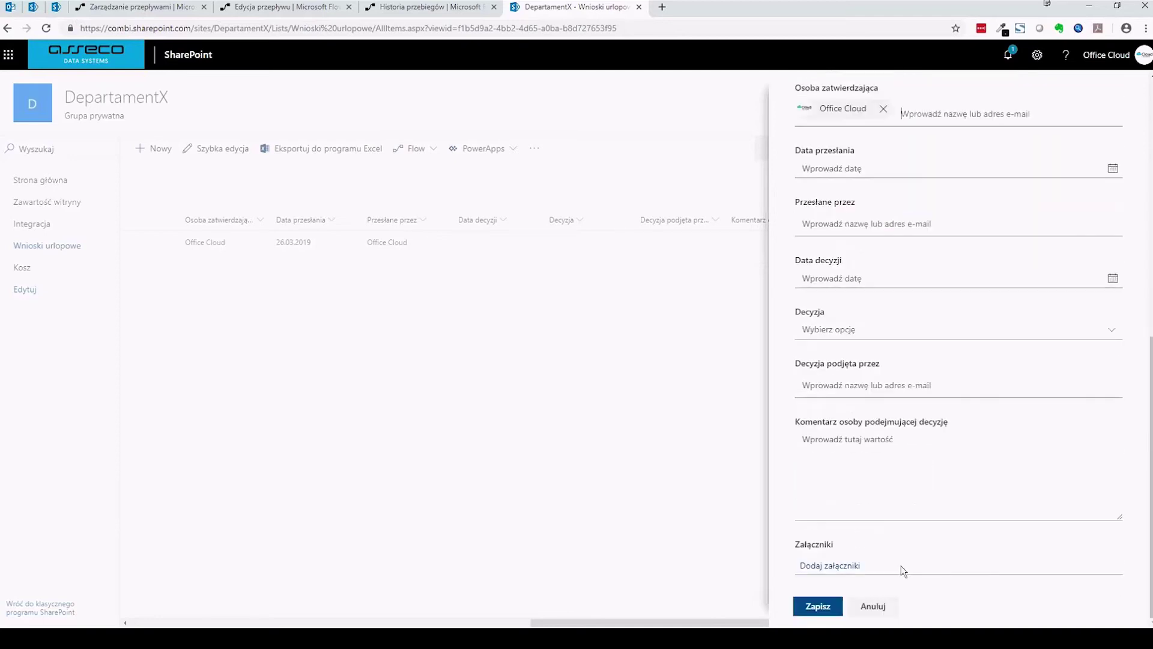
scroll(853, 456, up, 3)
scroll(840, 361, down, 3)
scroll(852, 523, up, 1)
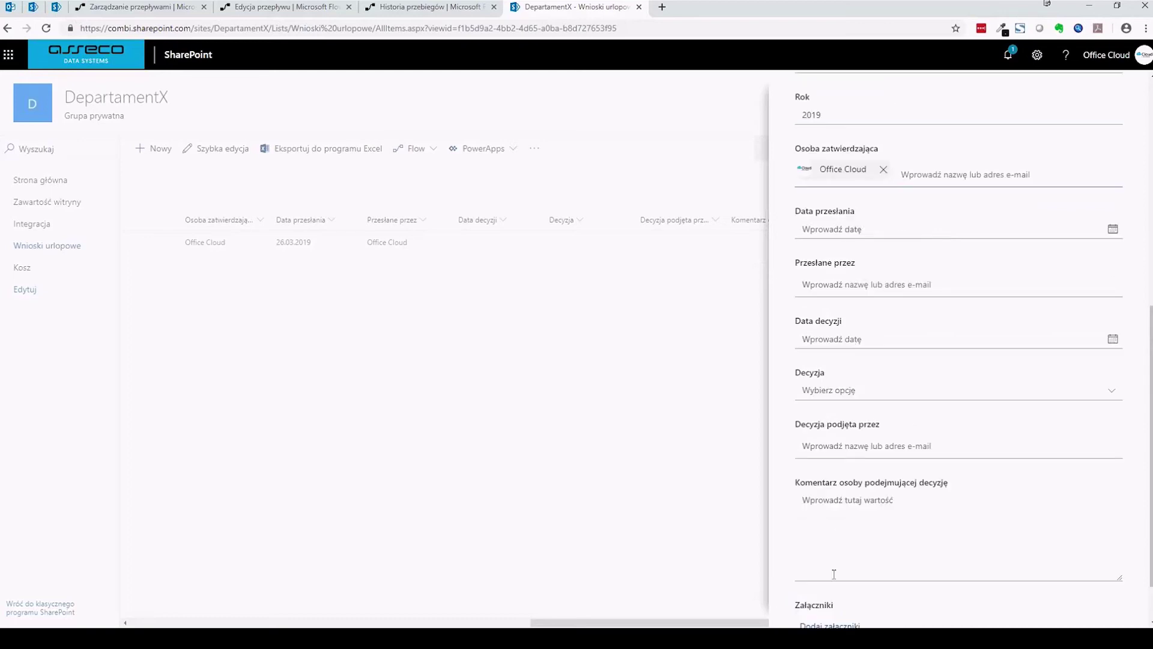
scroll(834, 570, down, 1)
click(818, 607)
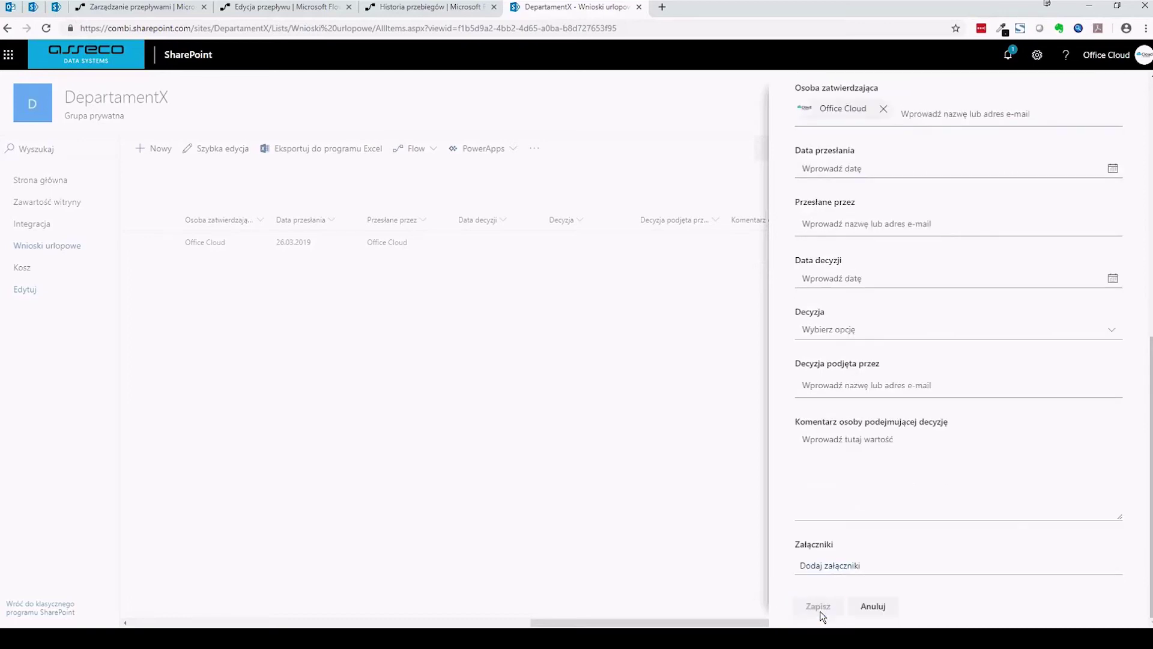
- Check the flow's test run progress, the new request's columns in the refreshed Wnioski urlopowe list and the Wniosek urlopowy run history
click(313, 12)
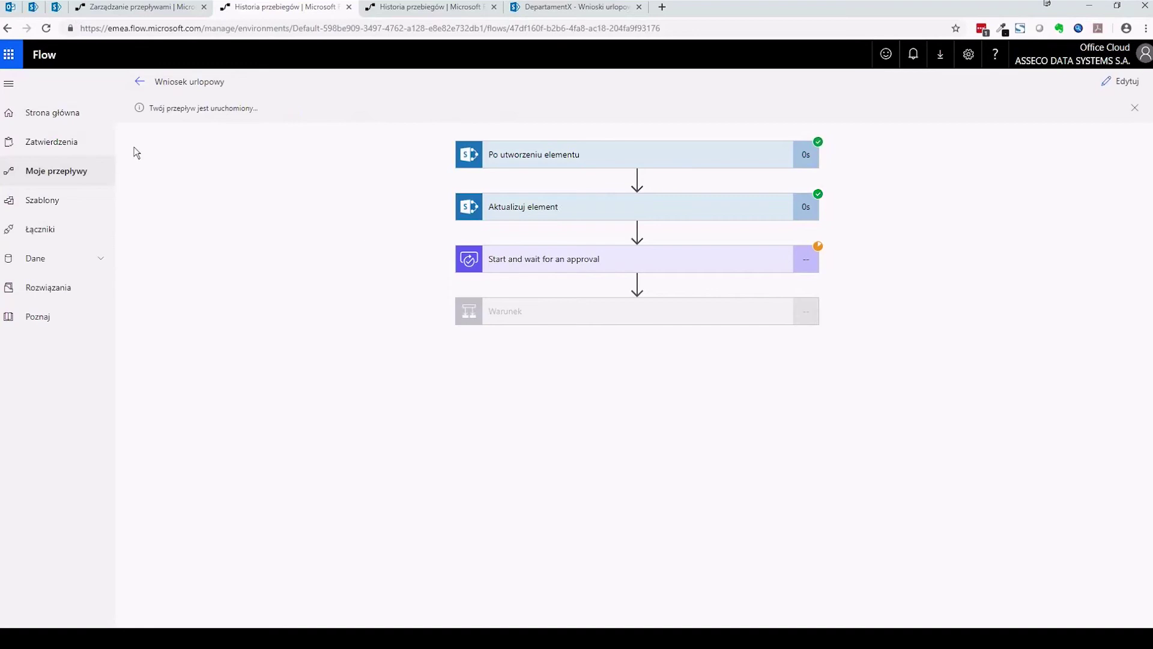
click(558, 7)
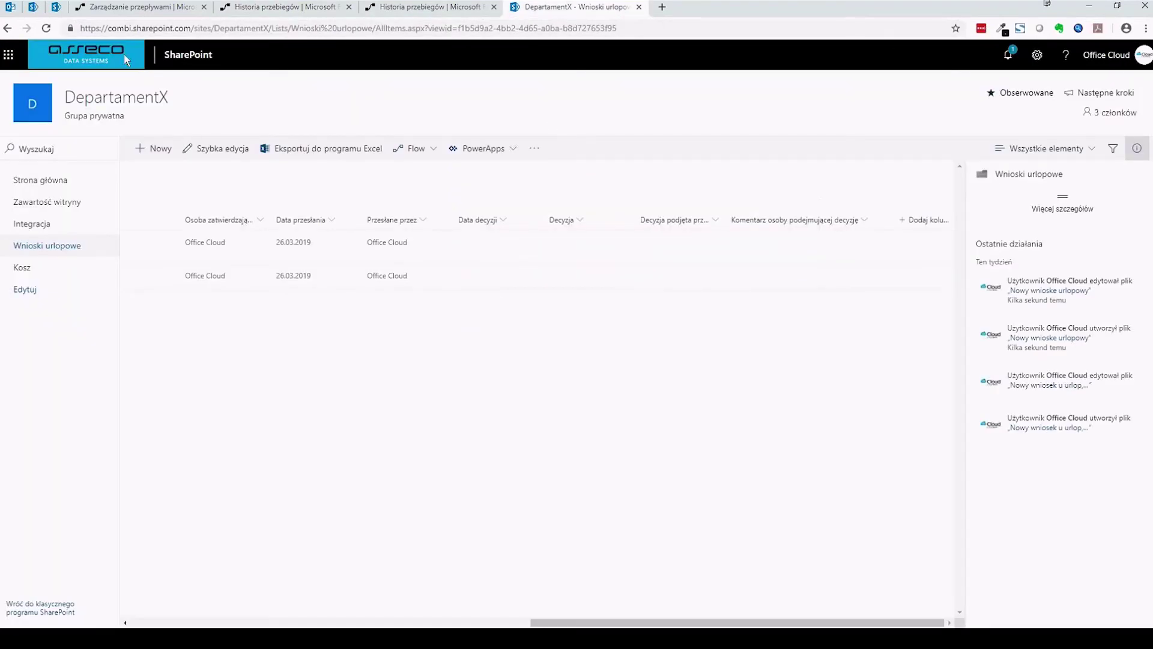
key(F5)
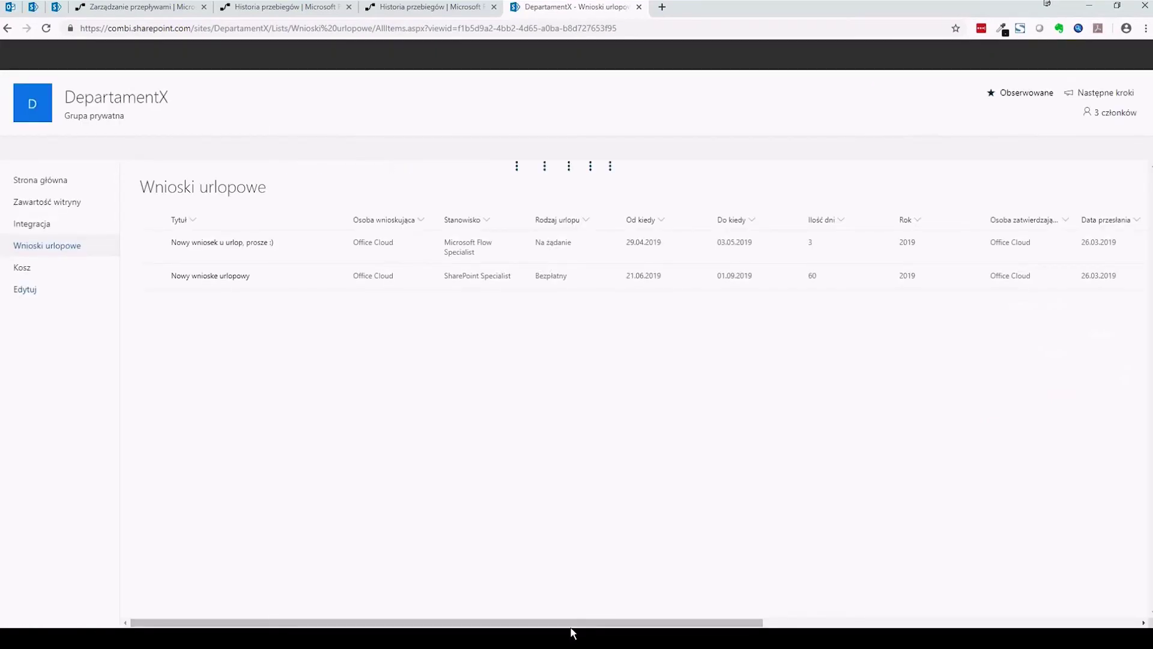
drag(604, 625, 828, 629)
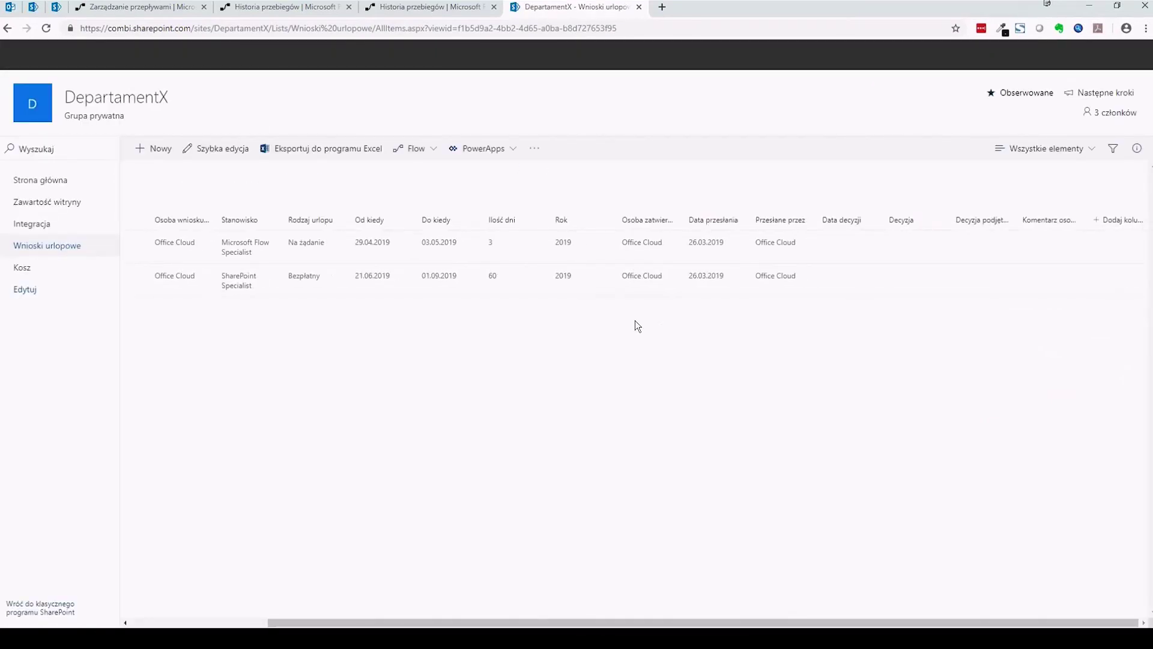
click(141, 9)
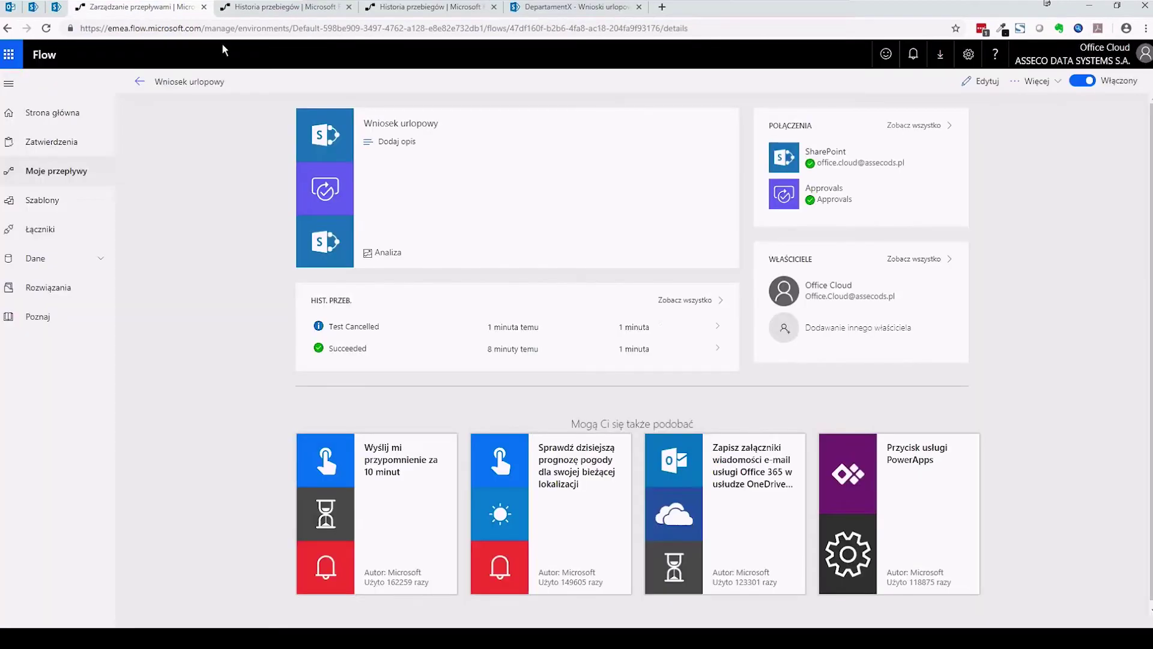
- Open the Zatwierdzenia page in a separate browser tab and check the decision columns of the Wnioski urlopowe list
click(412, 8)
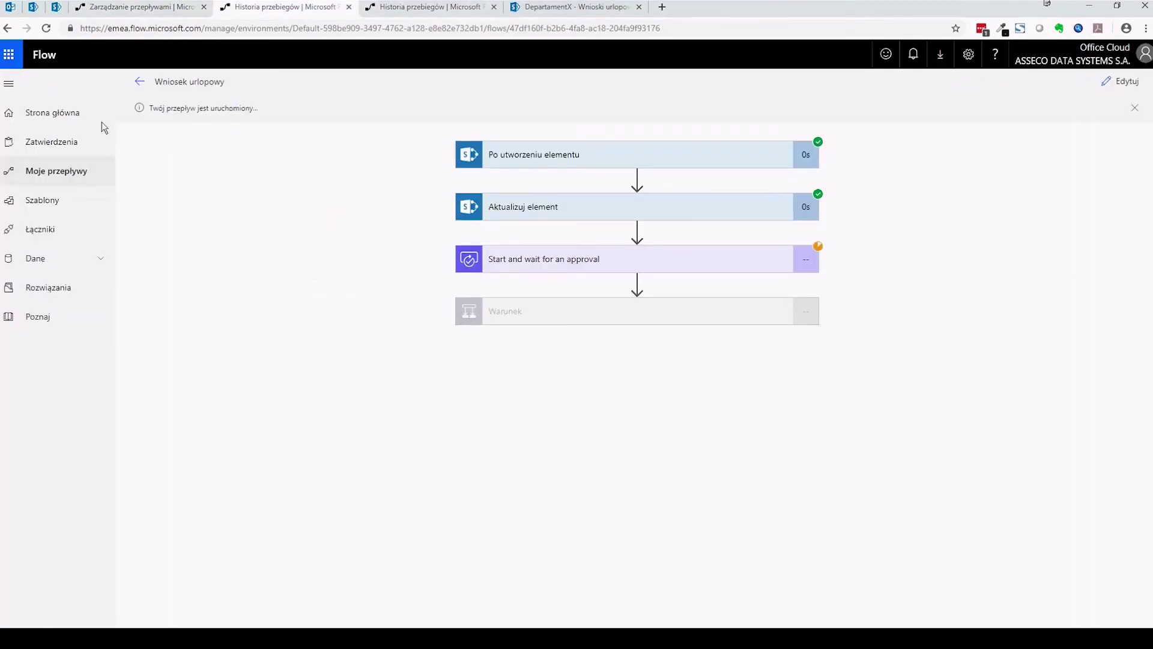
right_click(52, 140)
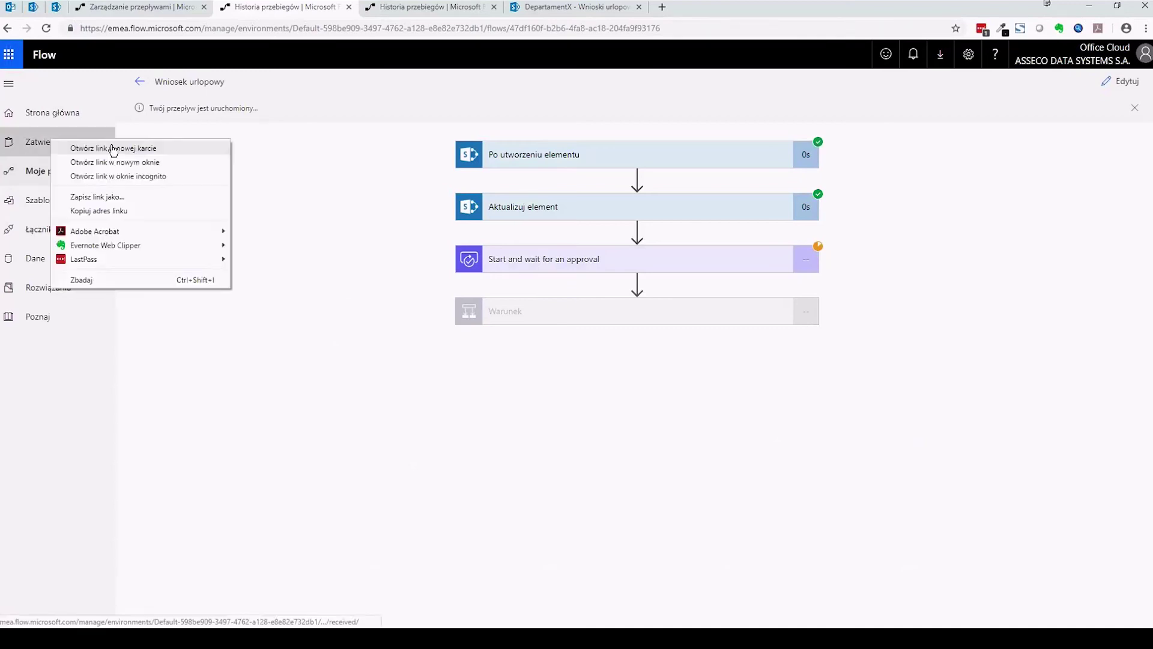
click(114, 148)
click(488, 7)
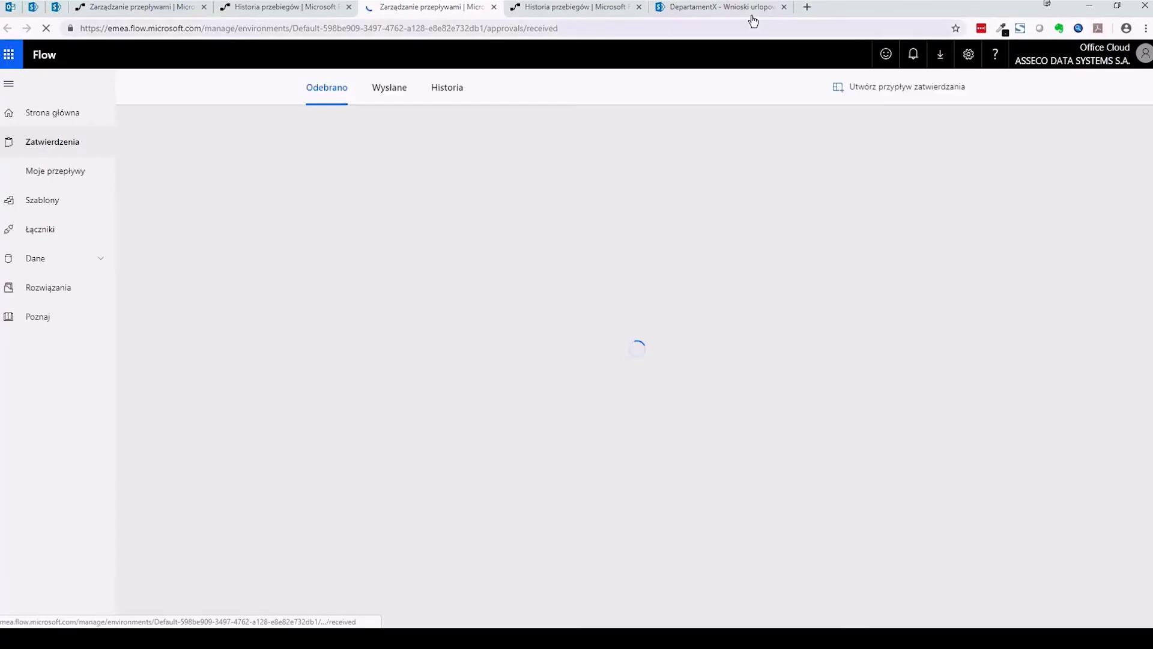
click(752, 18)
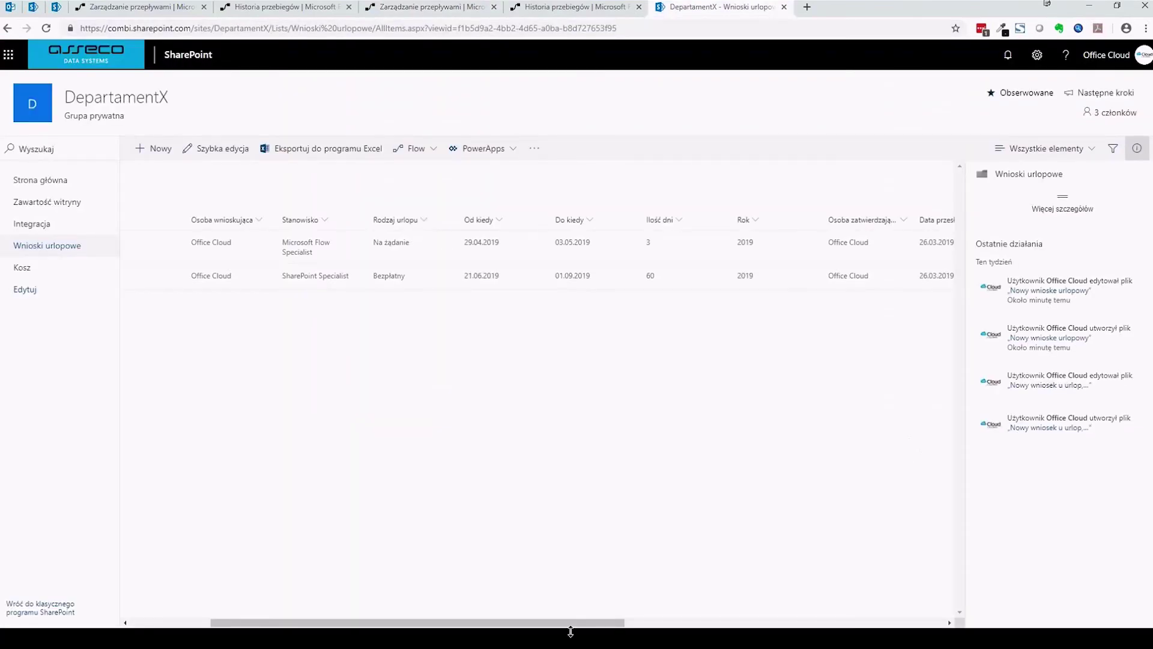
drag(612, 623, 881, 628)
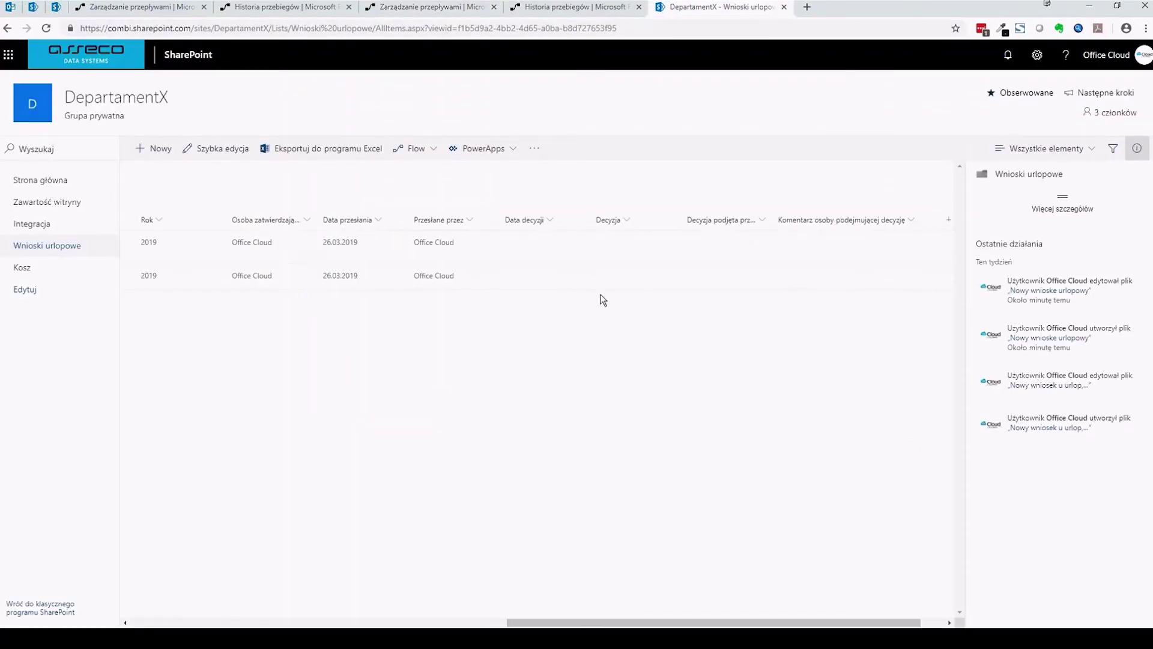
- Dismiss the Przerwane połączenia prompt and review the details of the pending approval request on the Zatwierdzenia page
click(424, 8)
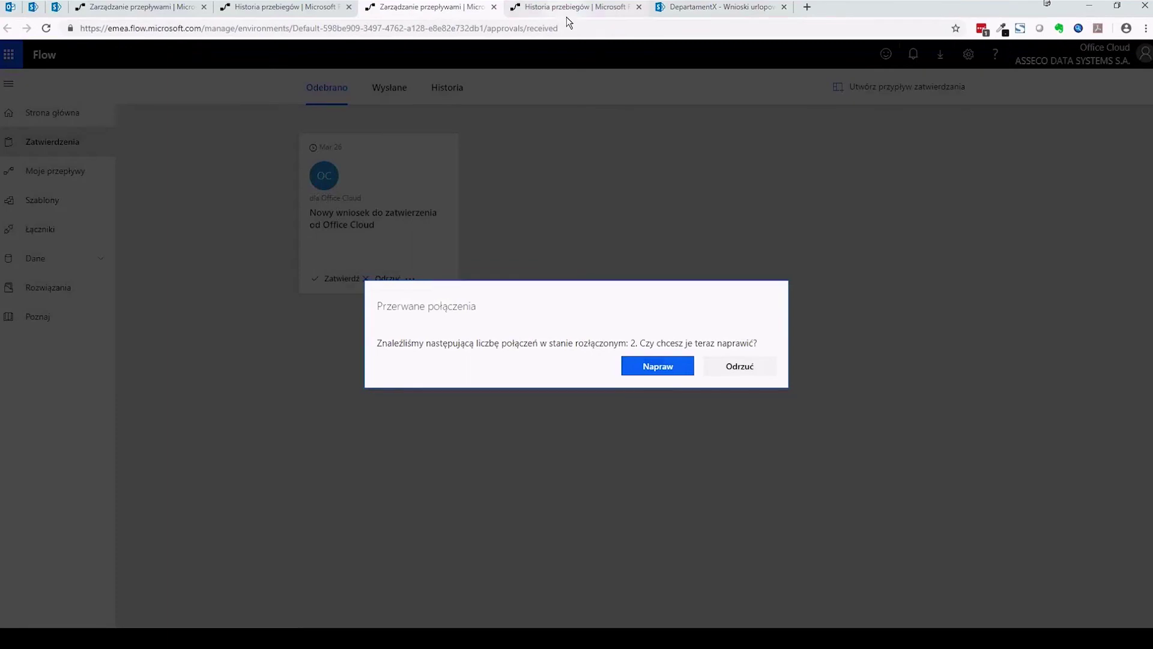
click(740, 366)
click(360, 216)
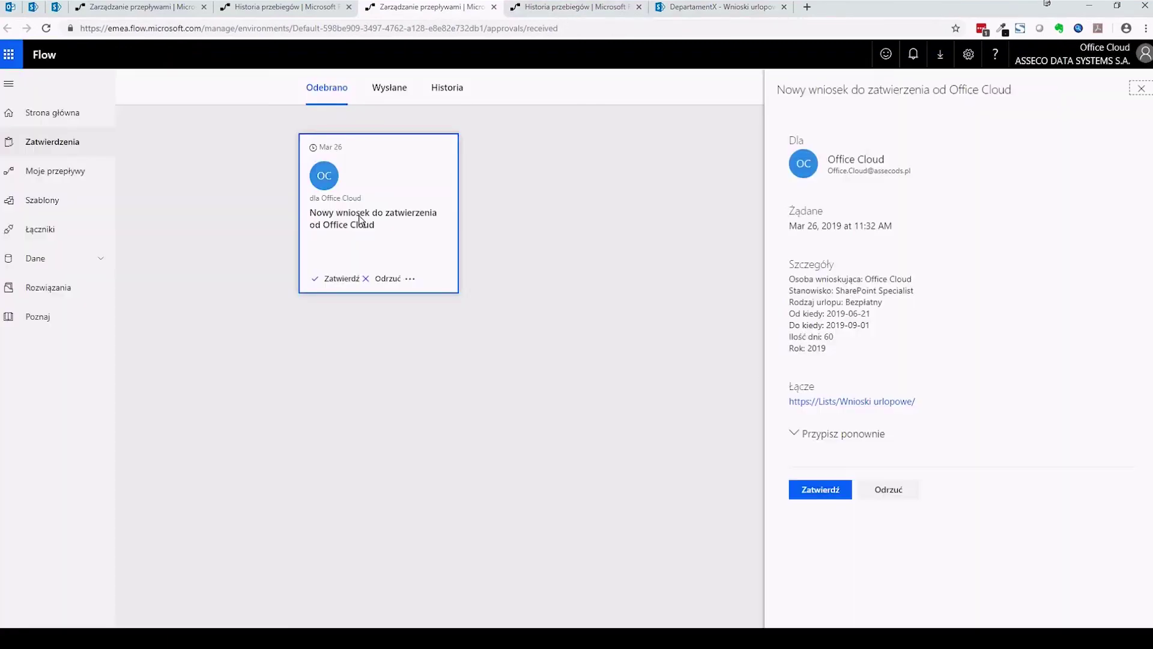
click(1141, 90)
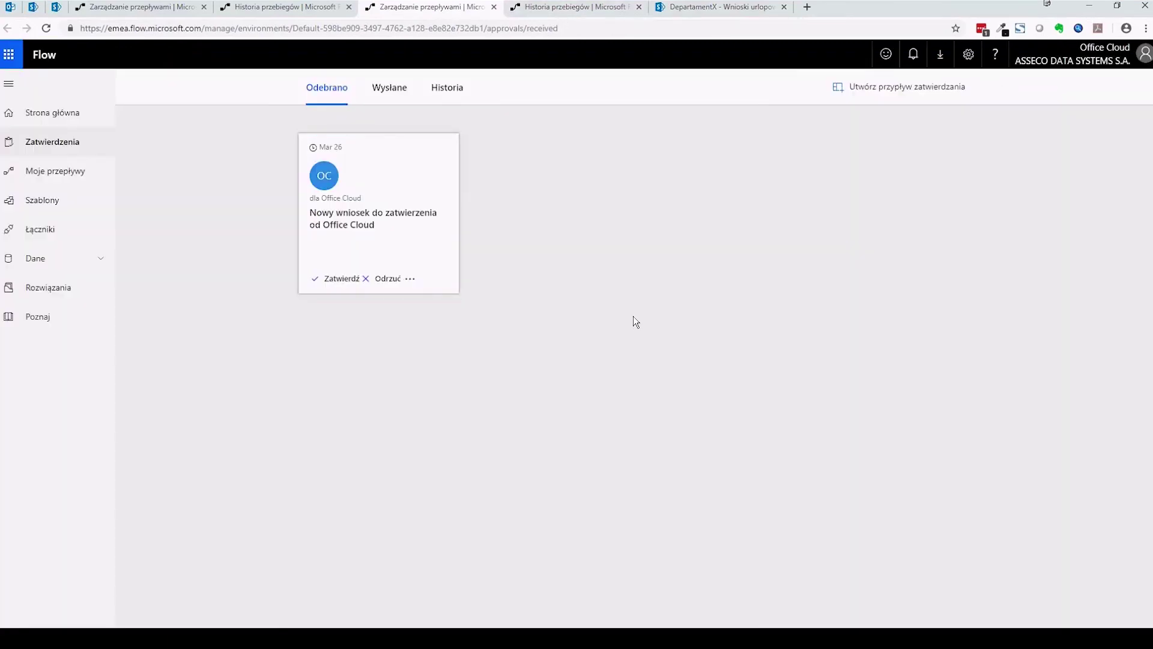
- Switch to Outlook and read the request details in the newest Microsoft Flow approval email
right_click(7, 60)
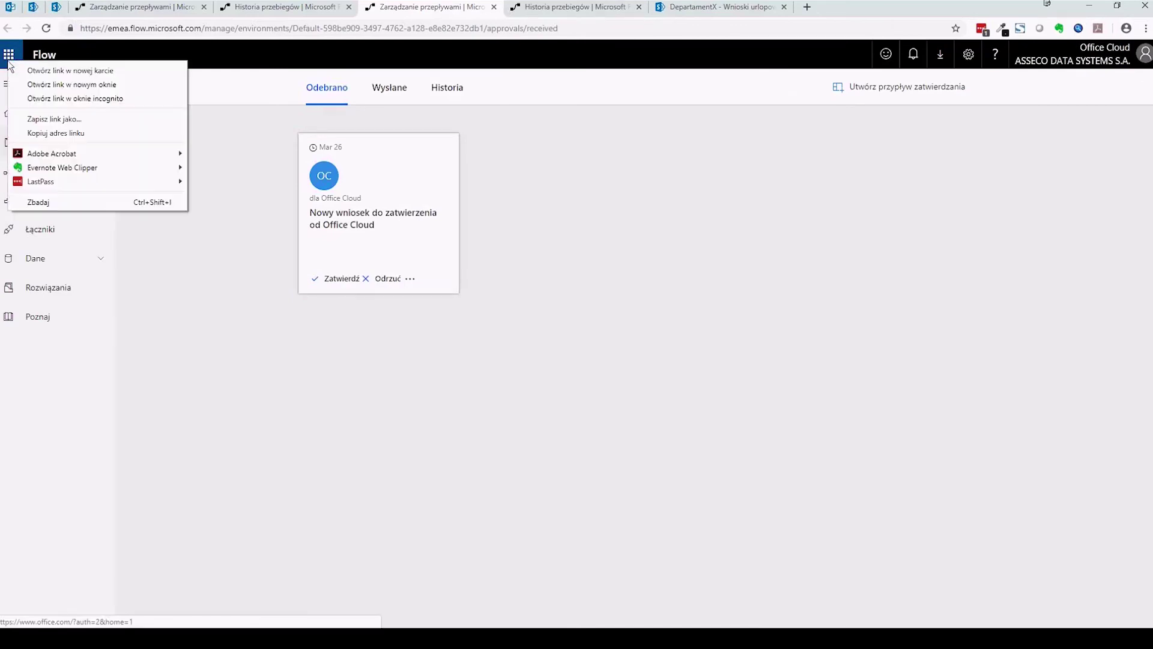
click(10, 6)
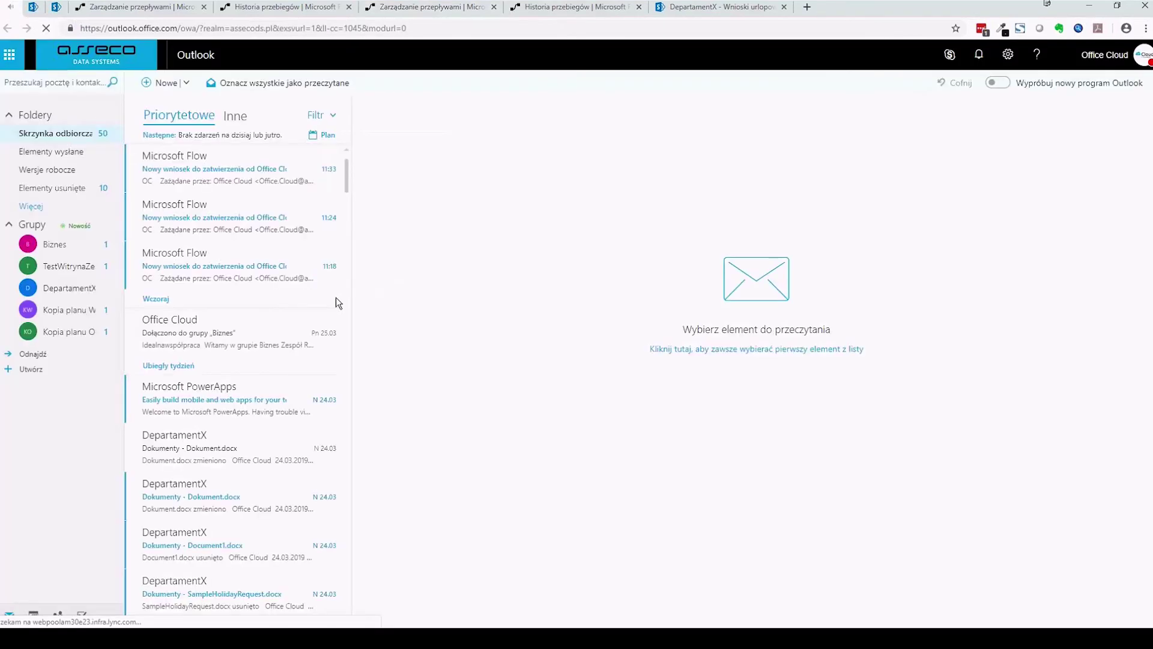
click(240, 168)
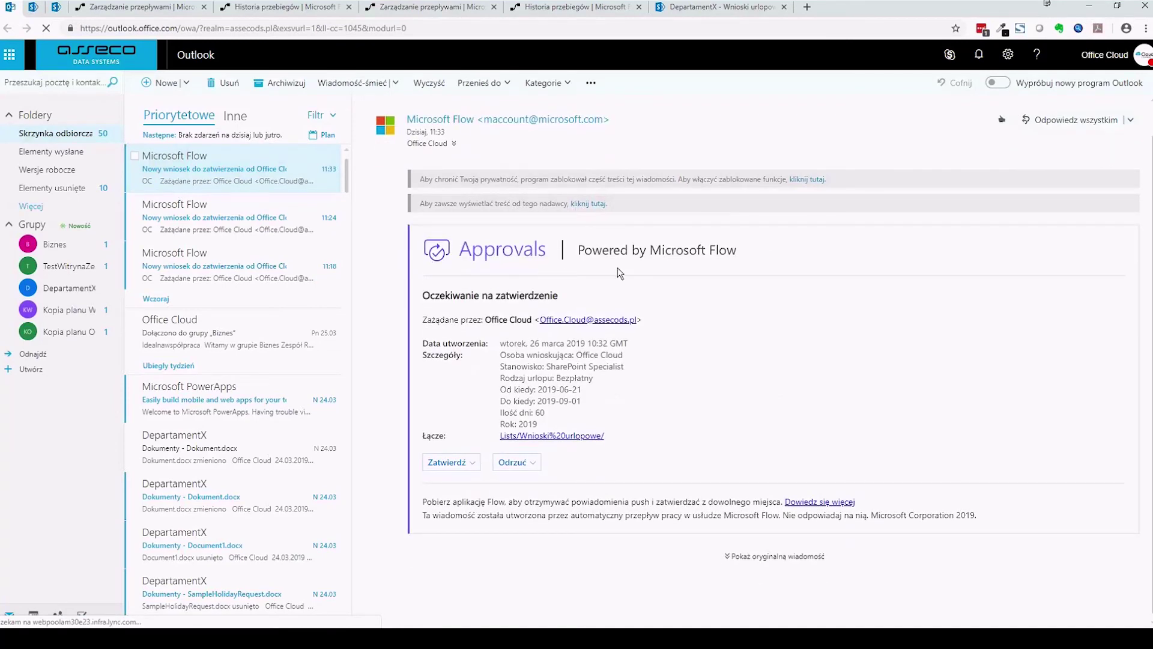
drag(617, 268, 781, 295)
click(564, 303)
mouse_move(494, 356)
mouse_down()
mouse_move(522, 369)
mouse_move(508, 368)
mouse_up()
drag(629, 379, 627, 411)
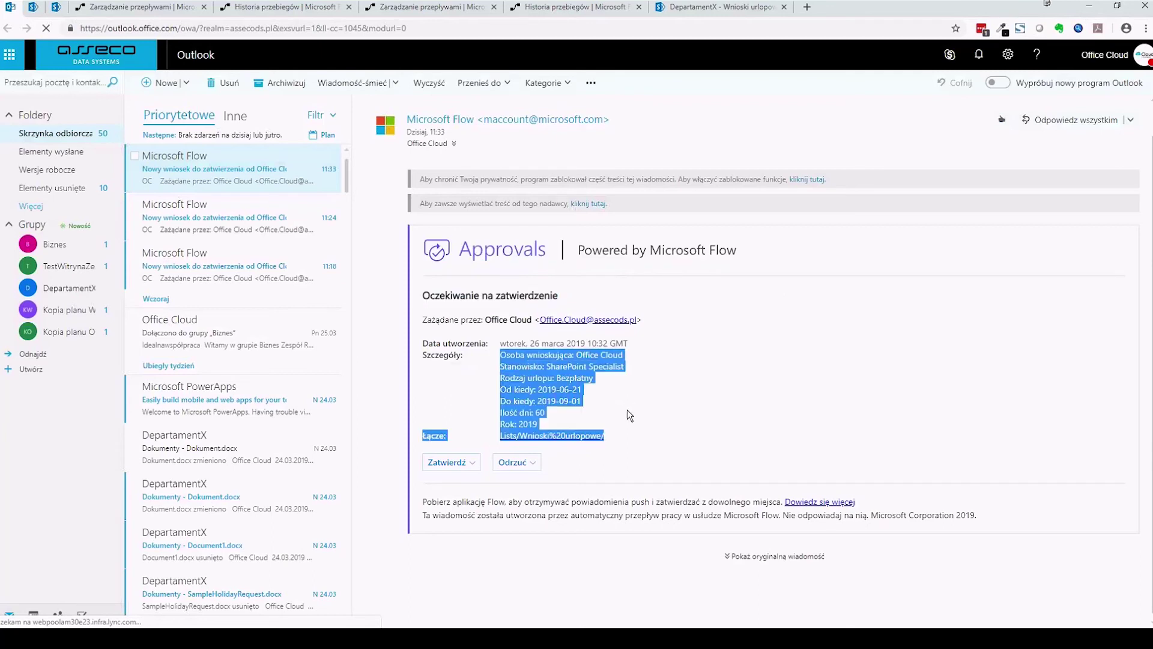
- Close the extra Zatwierdzenia tab and approve the leave request from the newest Outlook approval email without a comment
click(445, 11)
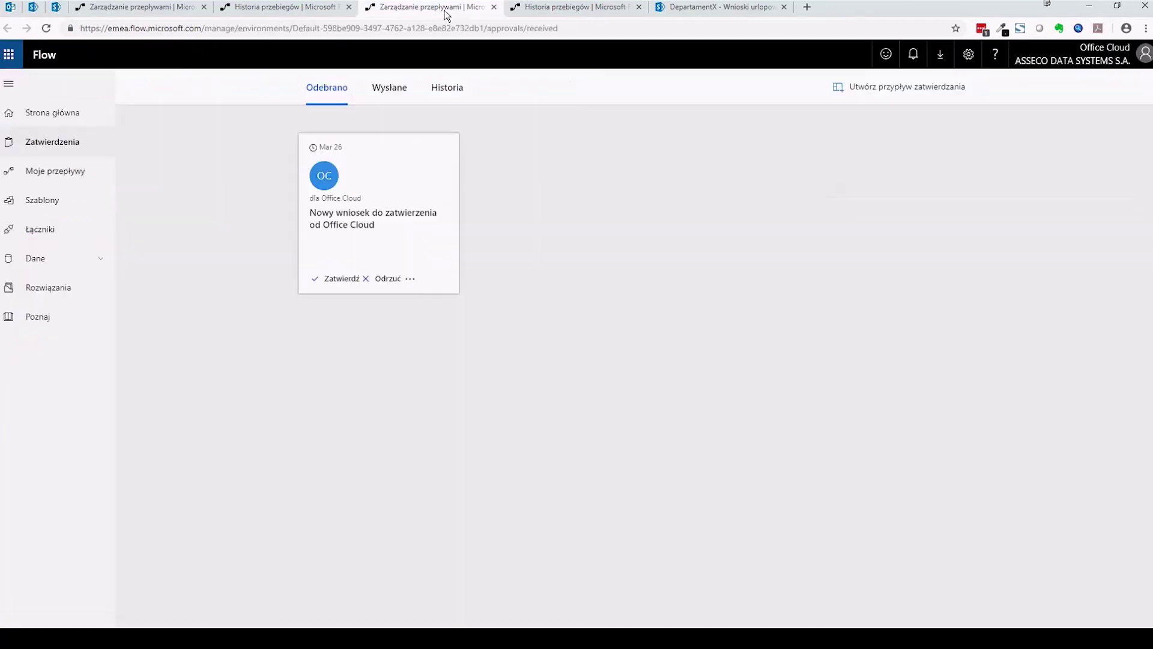
click(494, 7)
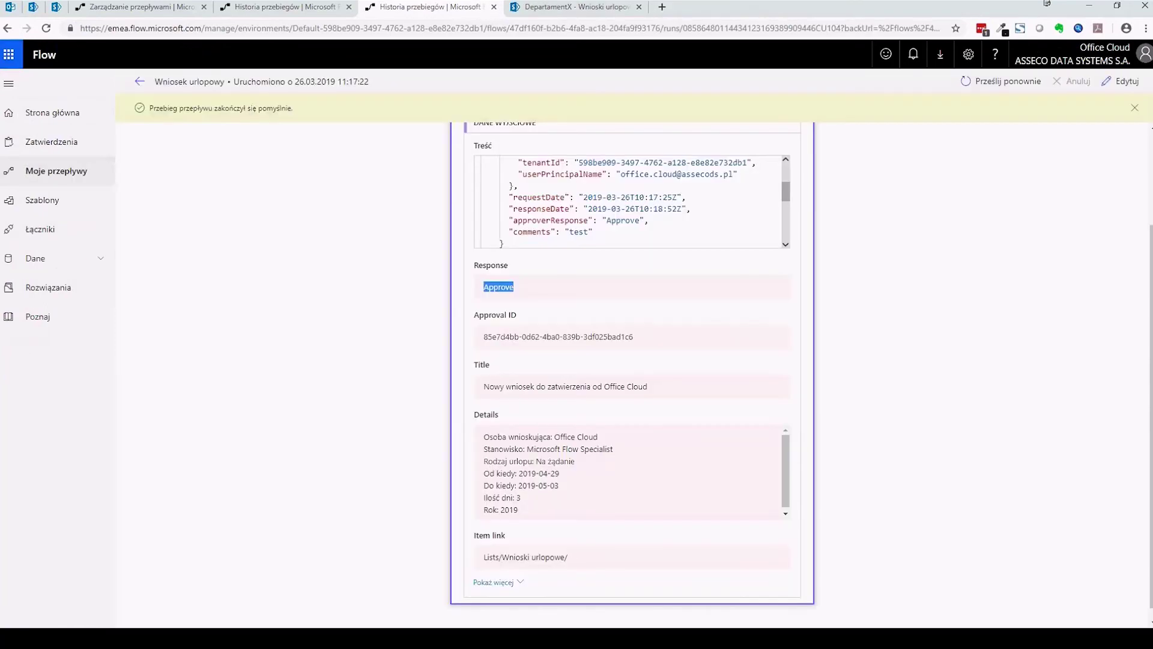
click(21, 6)
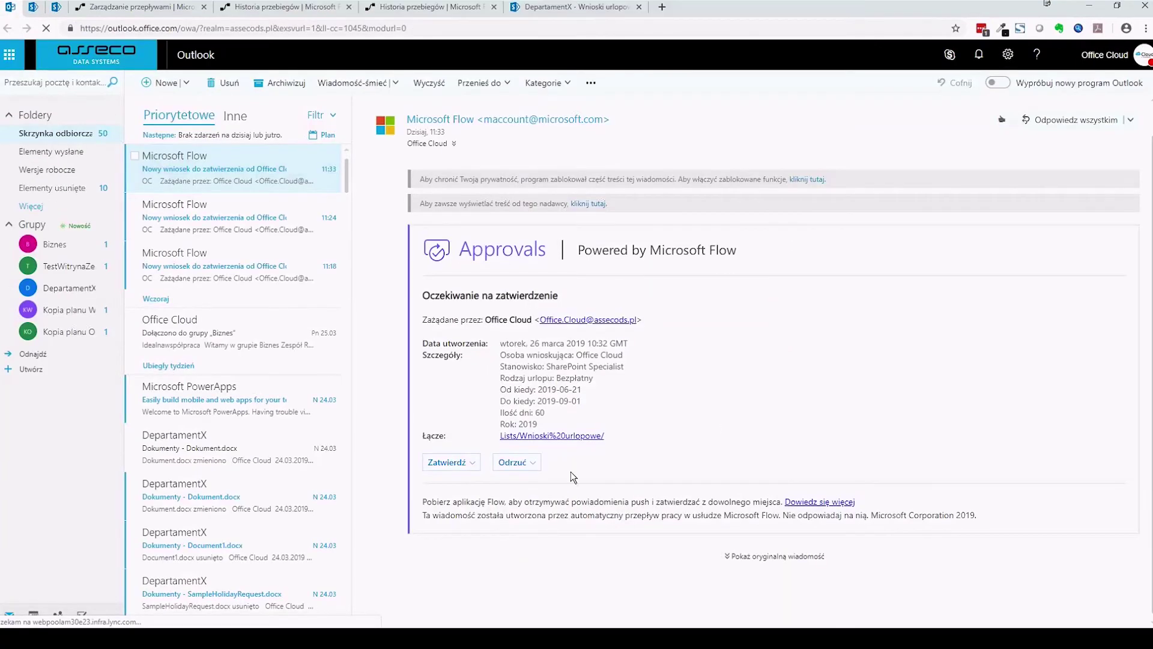
click(470, 472)
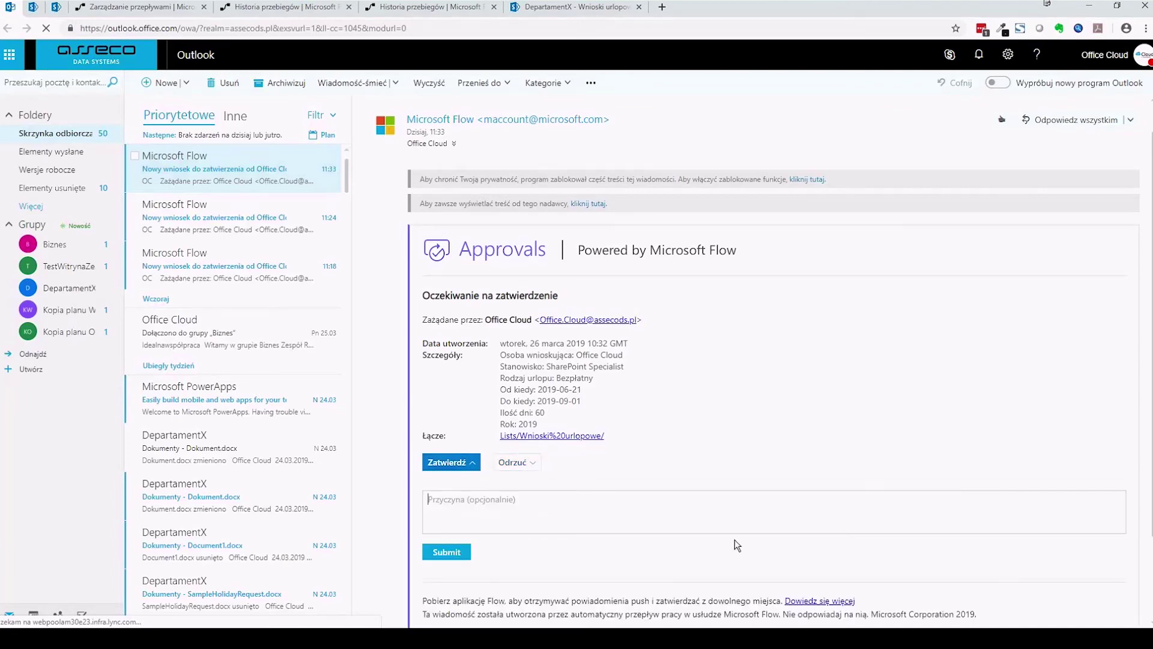
click(458, 553)
scroll(481, 522, down, 2)
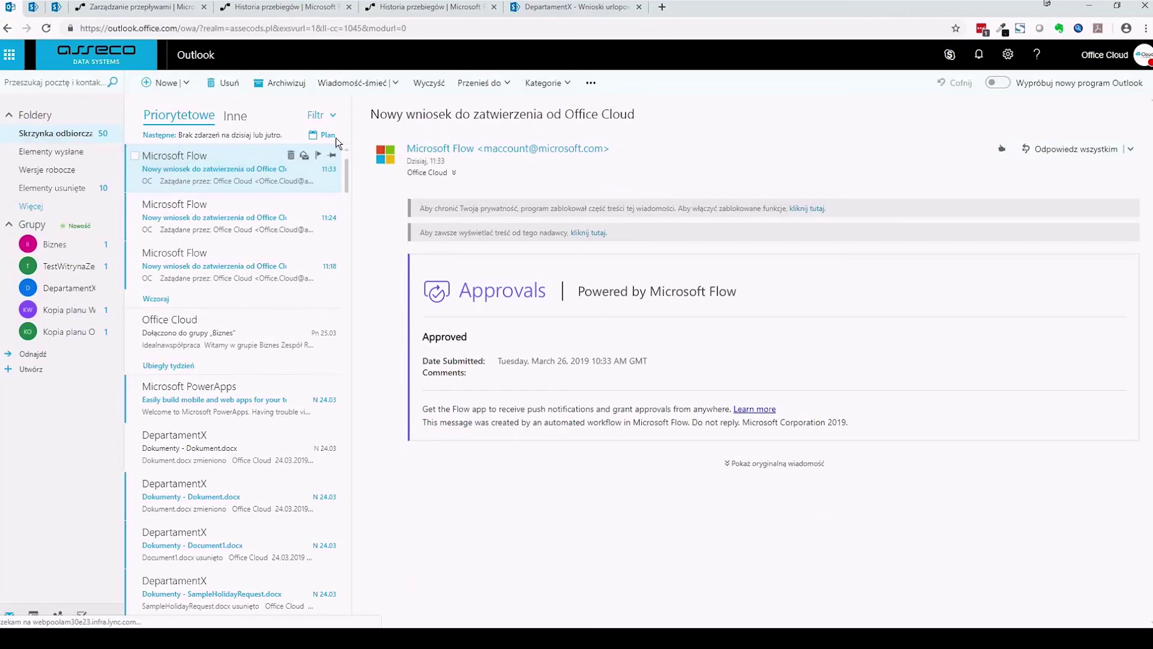
- Examine the approval history in Flow, including the newest request's submission and approval times
click(392, 8)
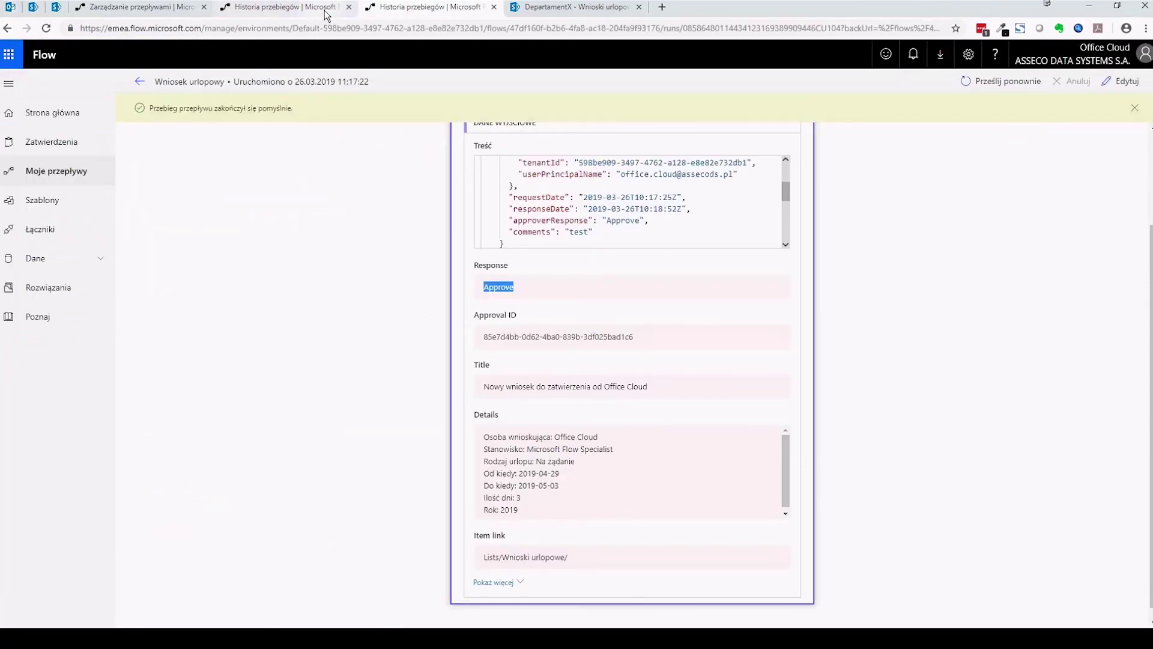
click(140, 81)
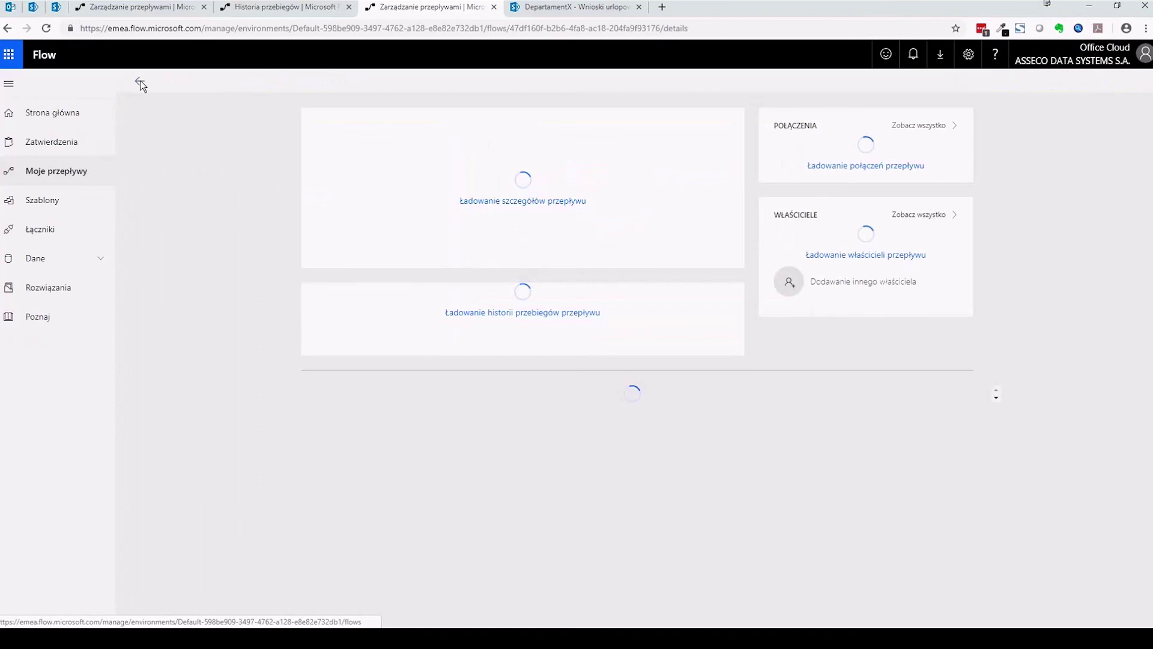
click(79, 145)
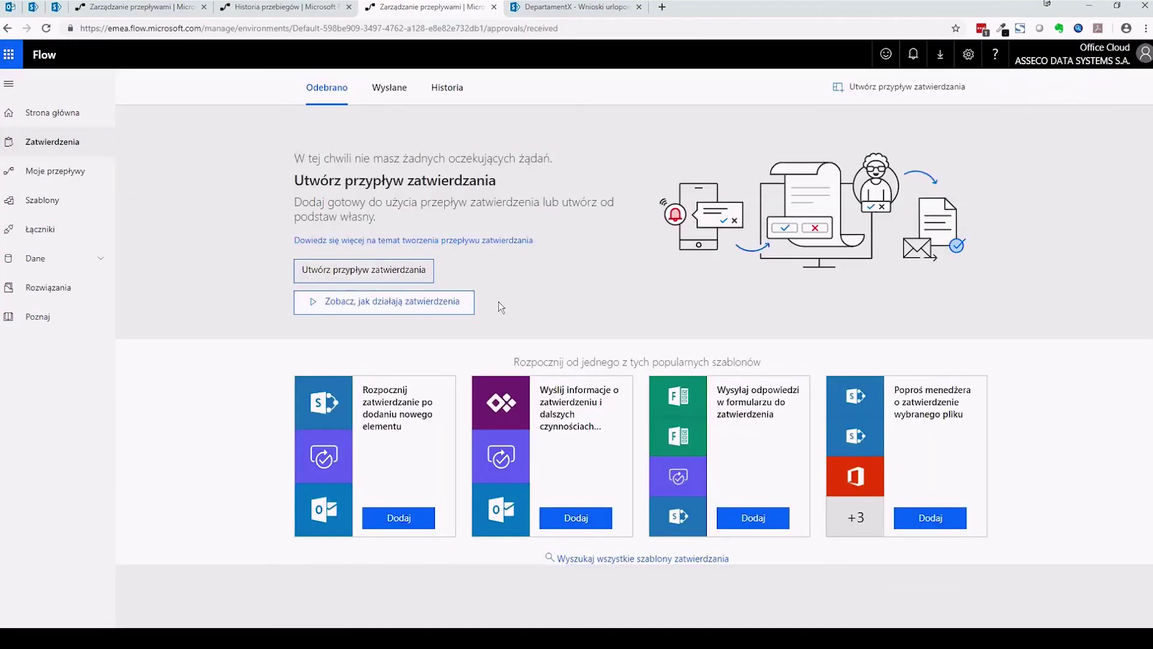
click(438, 89)
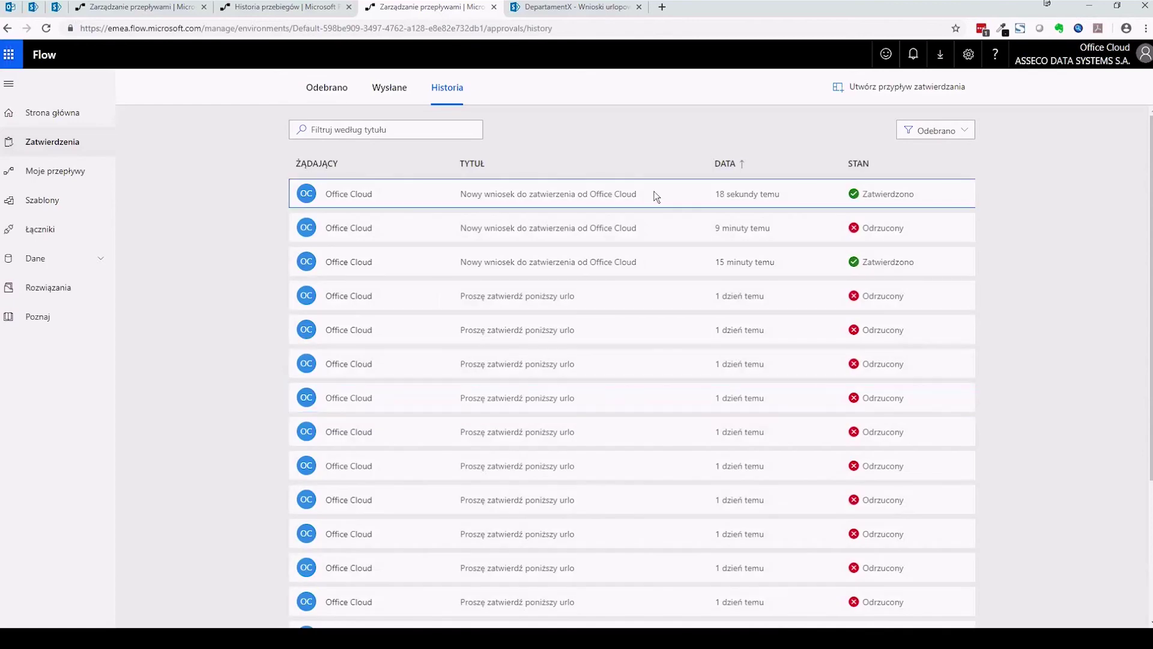
click(917, 199)
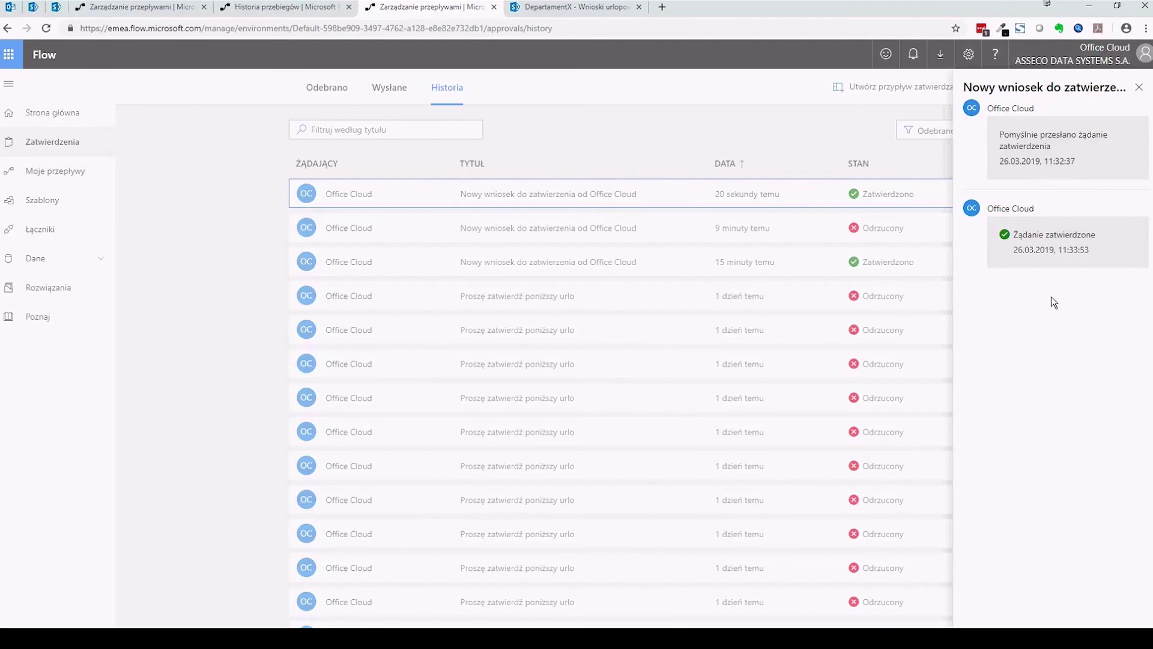
triple_click(1057, 250)
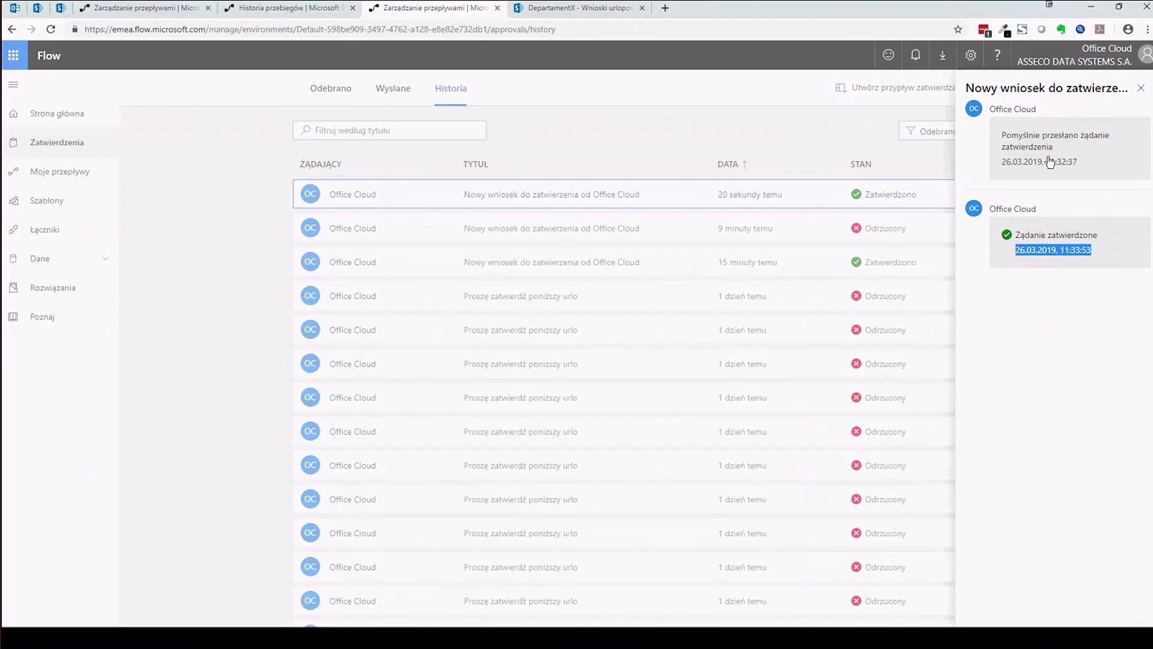
click(488, 262)
click(489, 262)
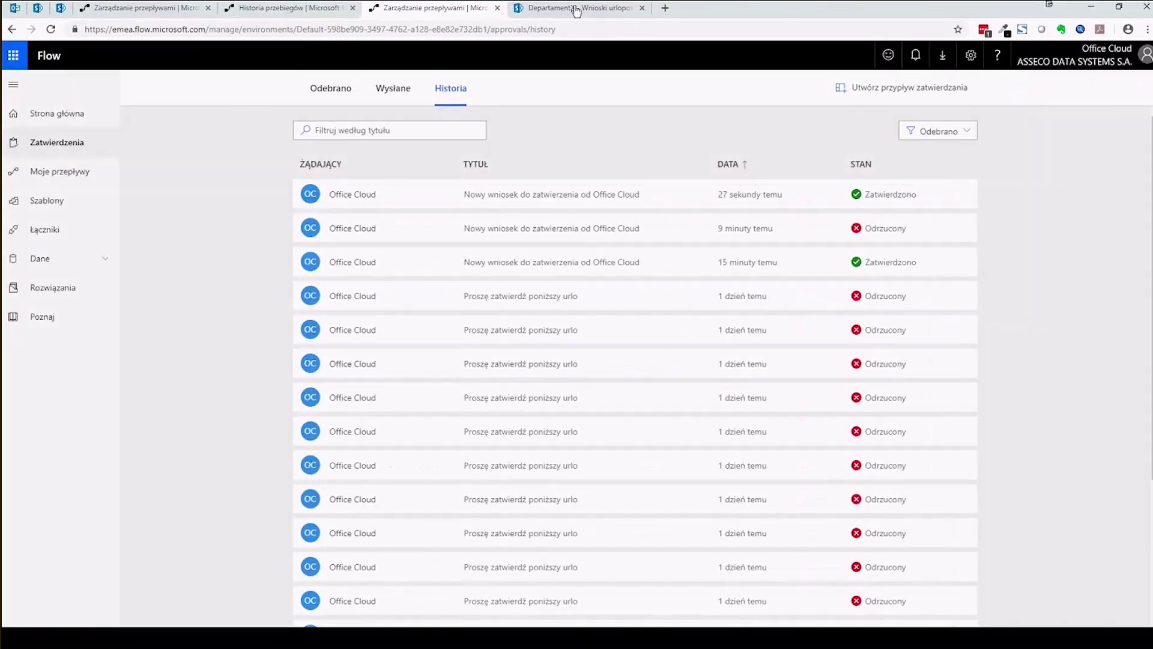
- Check the Decyzja column and the properties of the 60-day request in the Wnioski urlopowe list
click(575, 11)
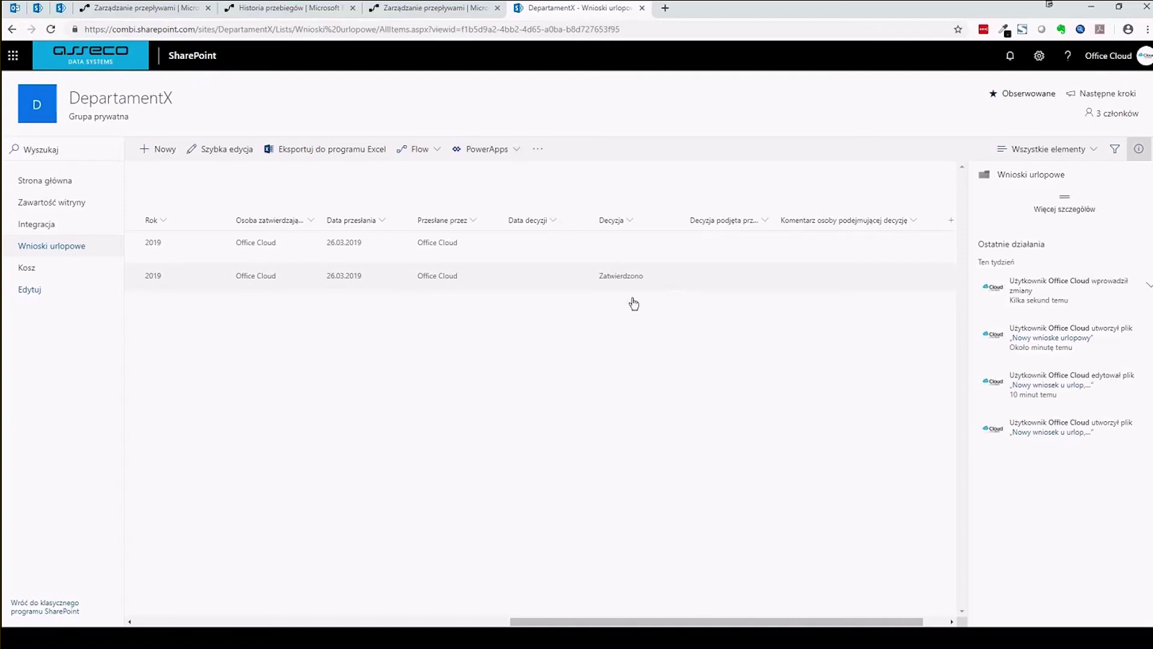
drag(638, 283, 598, 285)
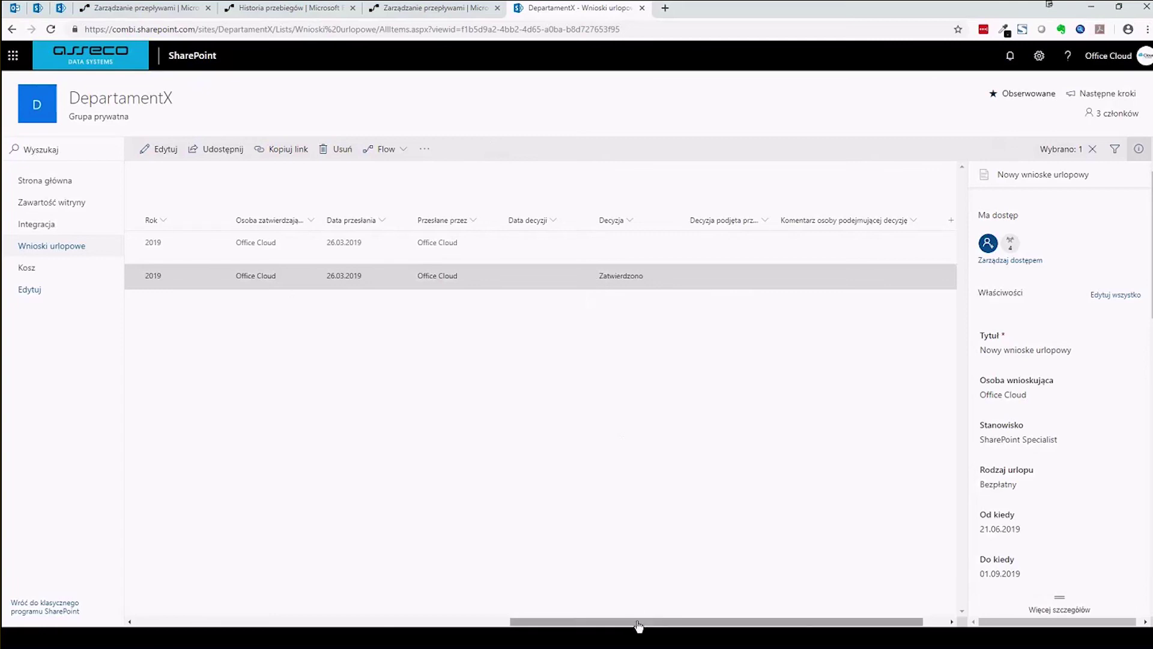
drag(638, 624, 608, 627)
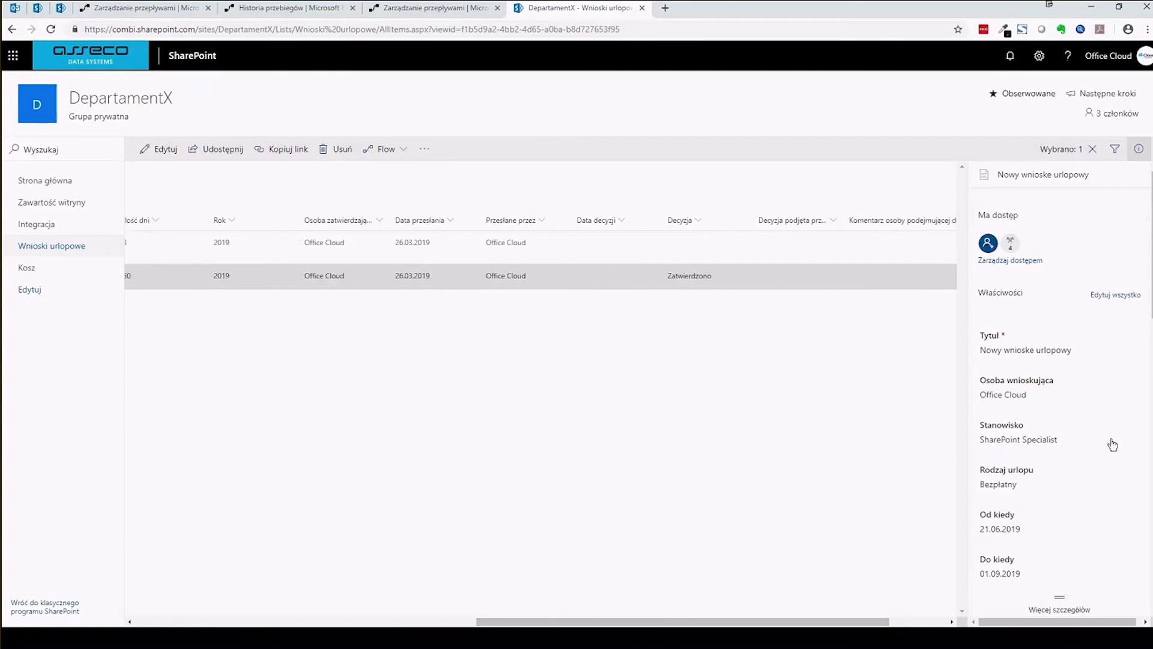
scroll(1110, 442, down, 8)
scroll(1103, 448, up, 3)
scroll(1103, 456, up, 5)
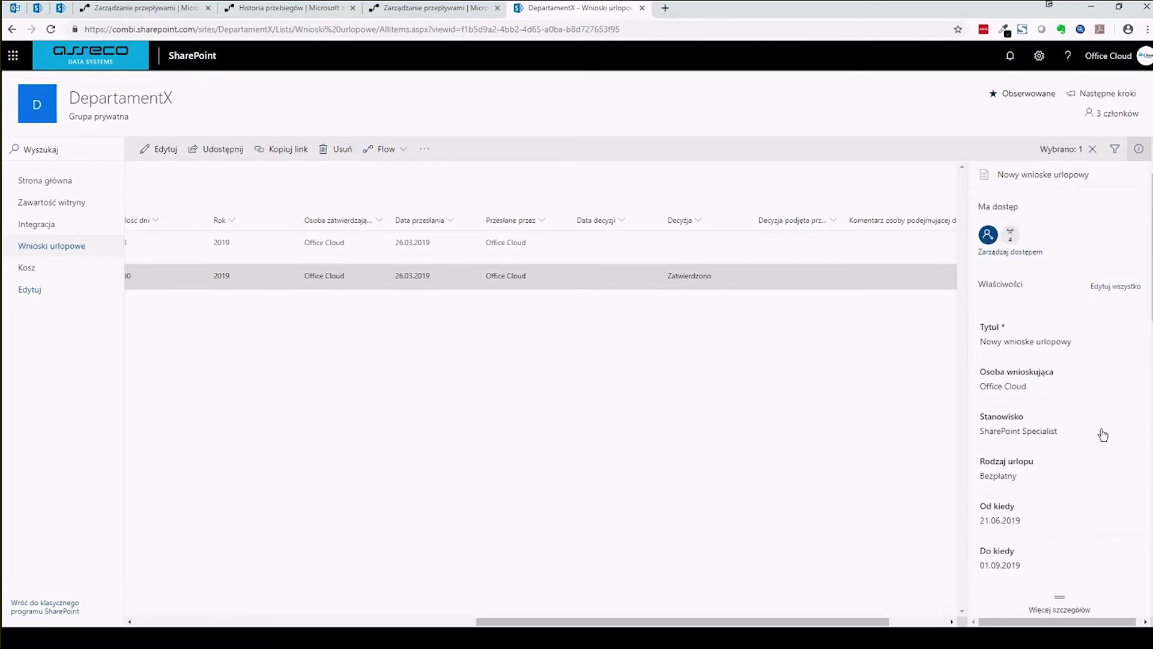
- Open the 60-day request for editing, view the choices available for Decyzja, and close the form without changes
click(1125, 295)
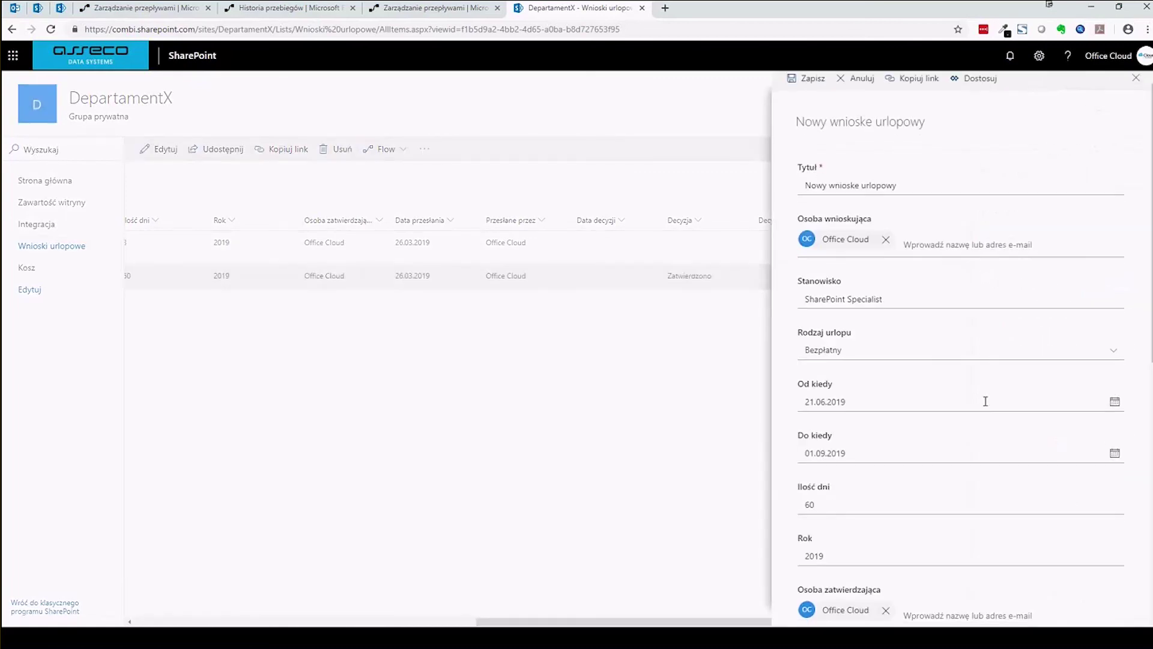
scroll(939, 463, down, 10)
click(1050, 360)
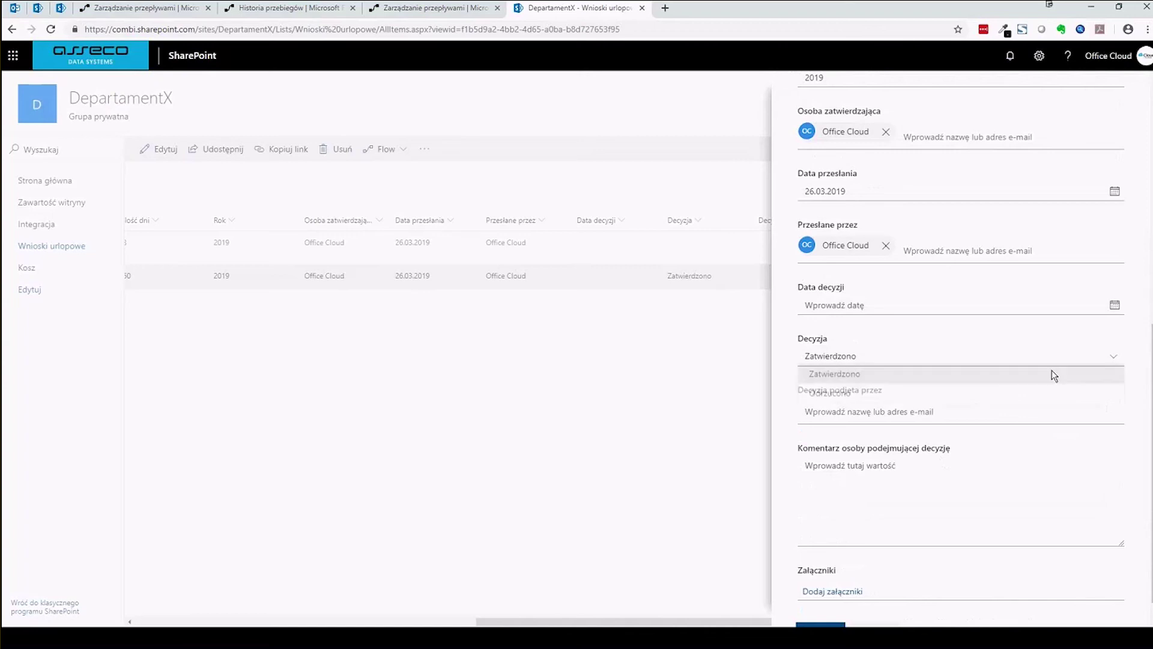
click(661, 412)
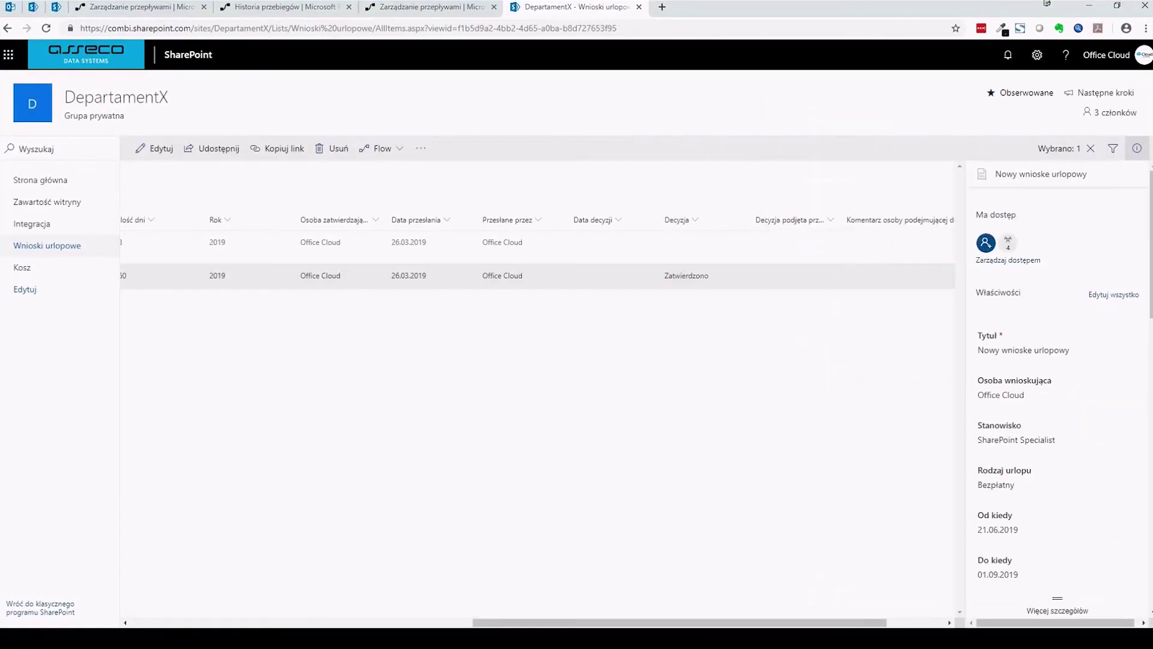
- Hide the details pane and clear the Decyzja value of the 60-day request using Szybka edycja
click(1137, 150)
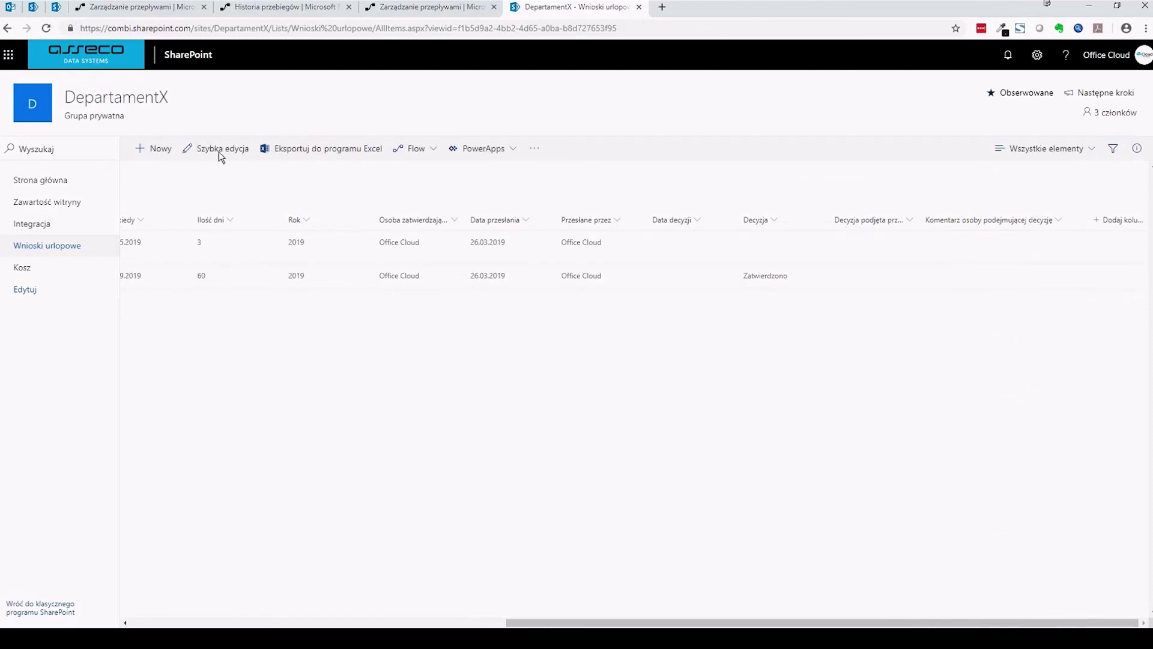
click(220, 150)
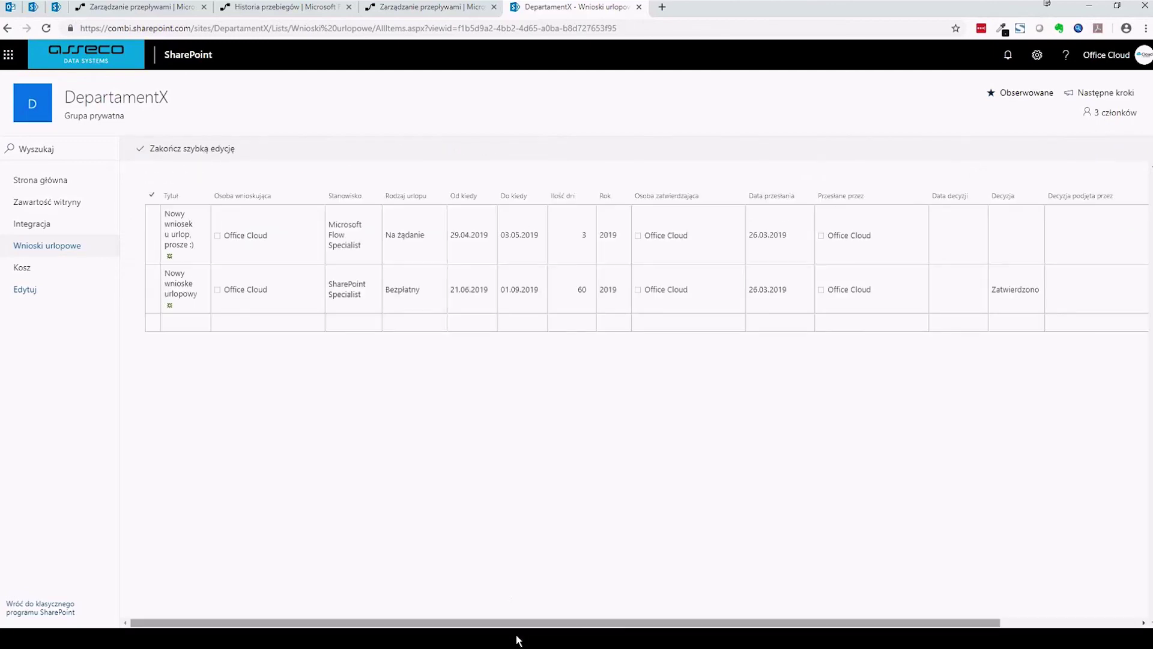
drag(514, 622, 793, 623)
click(859, 311)
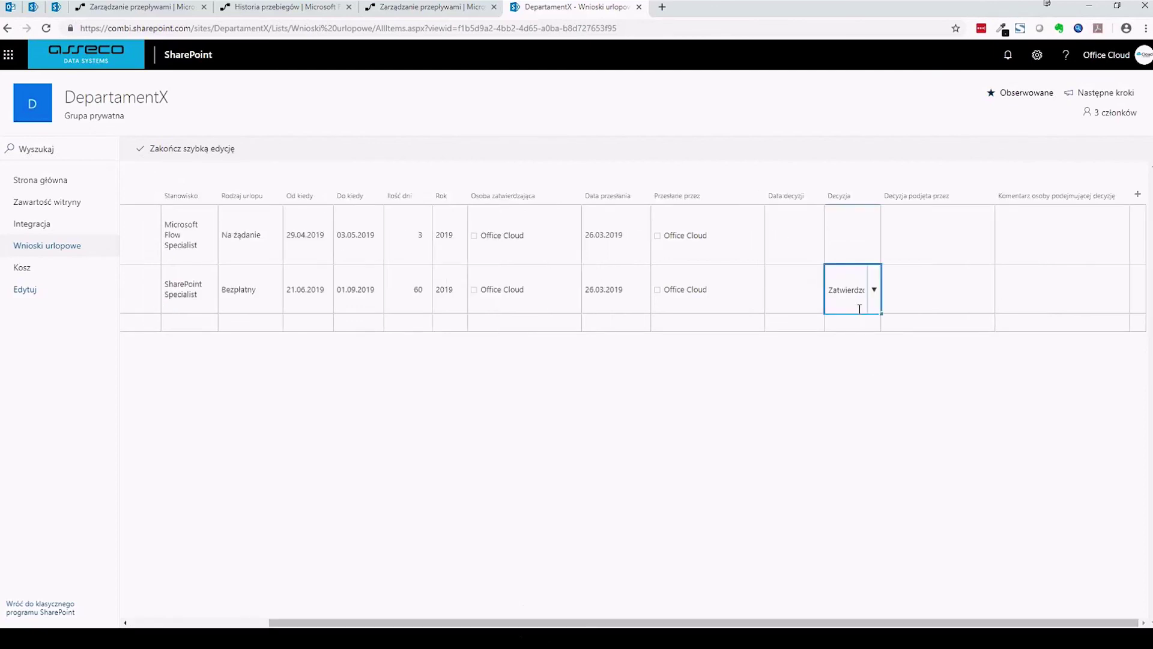
click(847, 323)
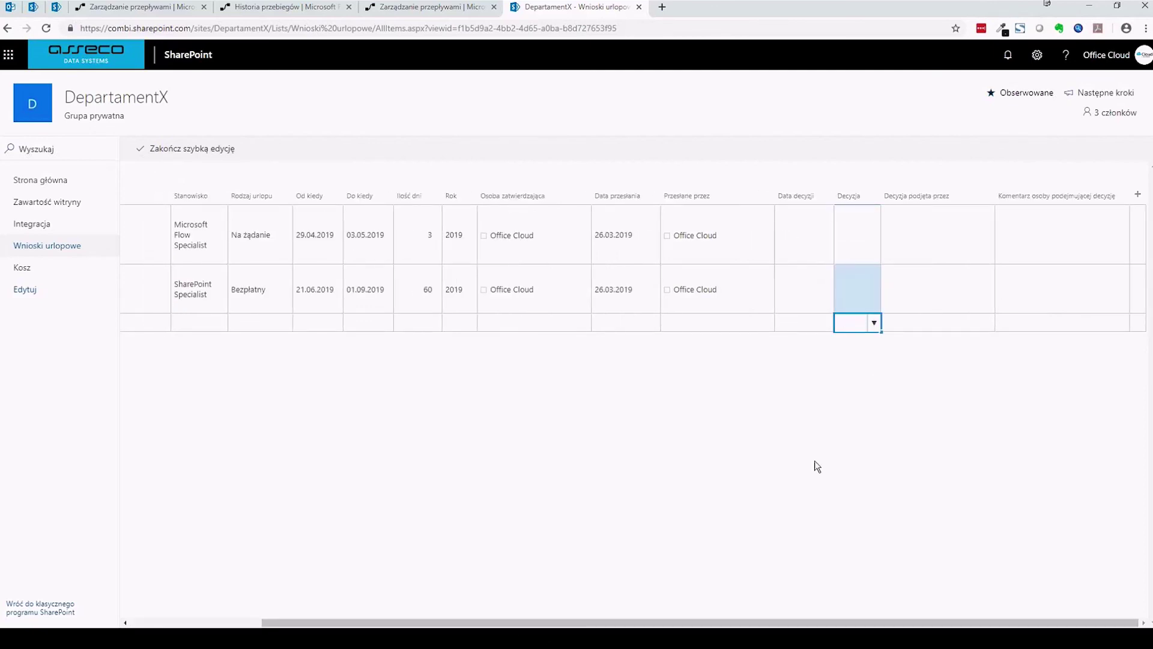
- End Szybka edycja of the Wnioski urlopowe list, then switch to Flow and open the Wniosek urlopowy flow for editing
click(164, 148)
drag(740, 622, 1117, 646)
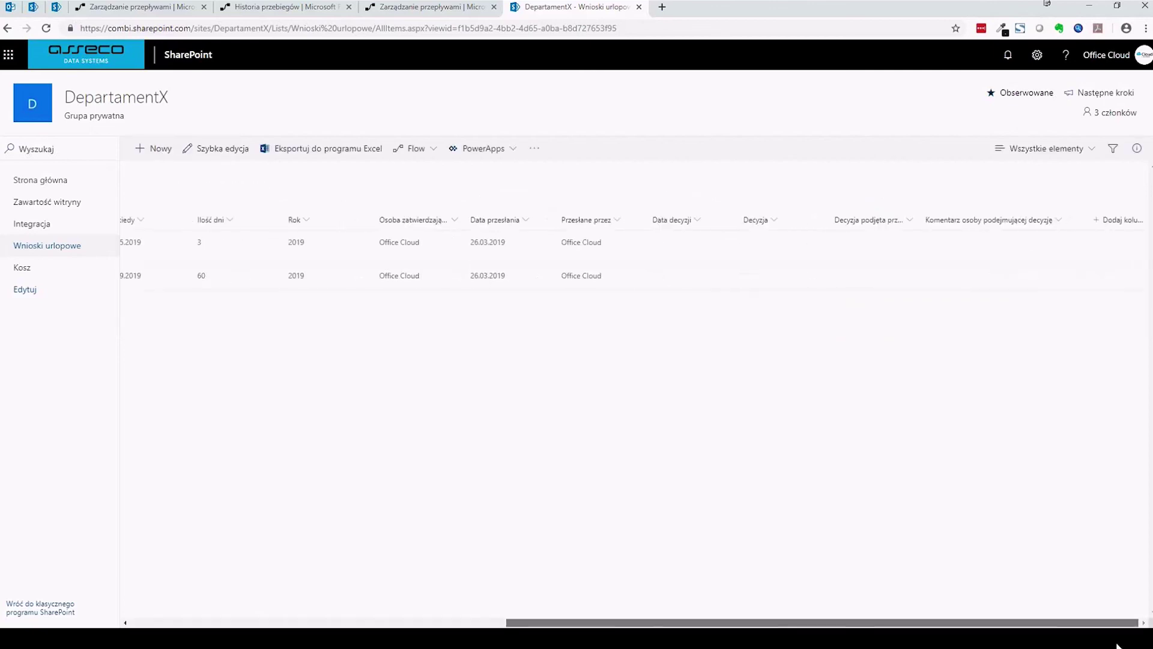
click(424, 7)
click(309, 9)
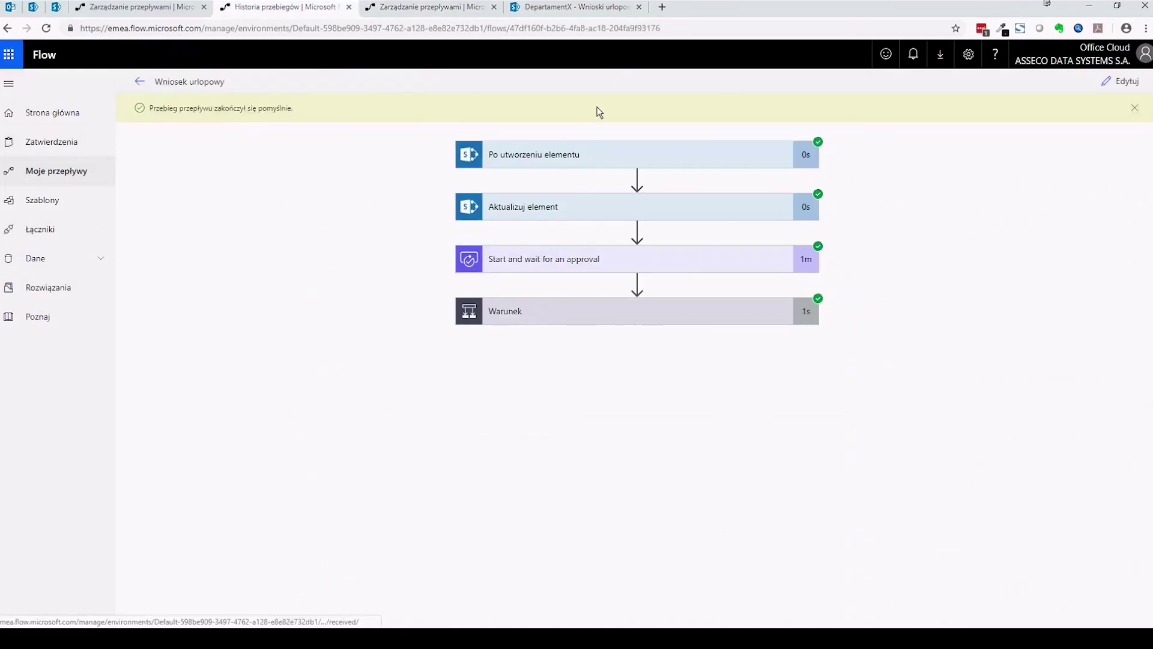
click(1122, 84)
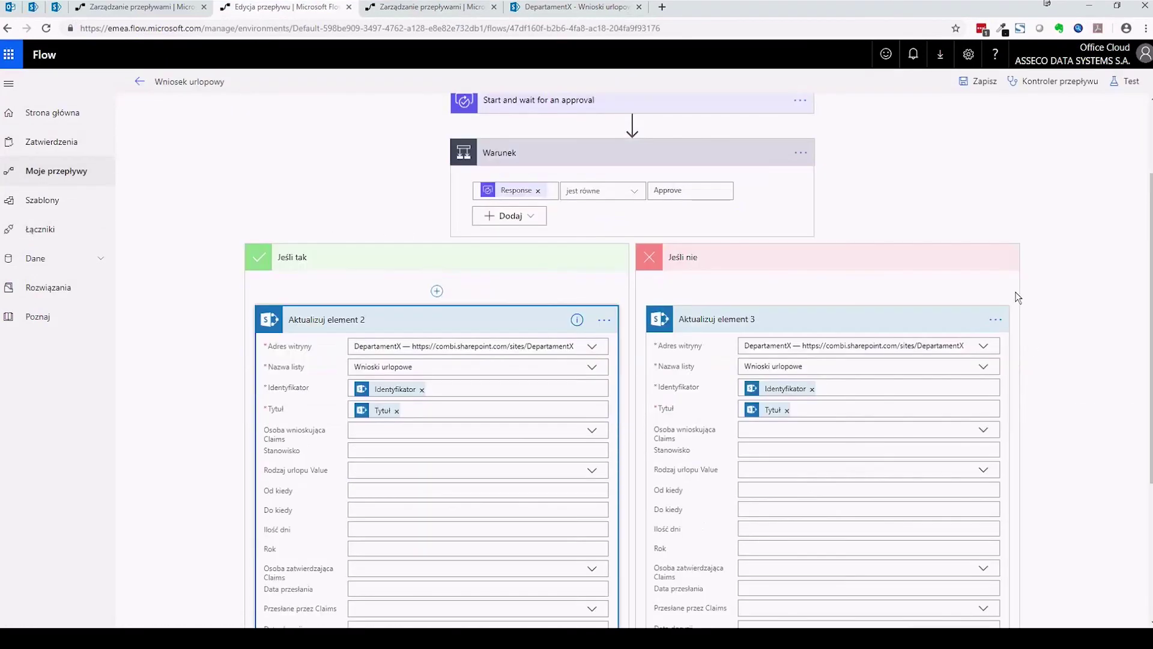
- Save and test the flow using data from previous runs, choosing the most recent successful run
click(1126, 81)
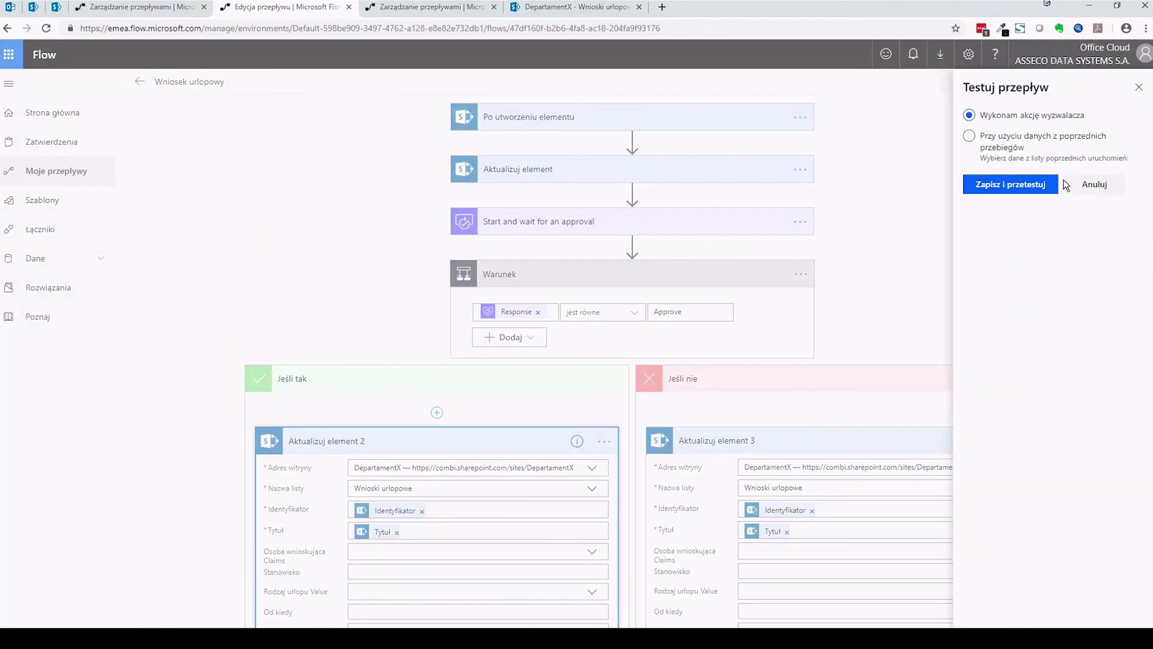
click(1010, 137)
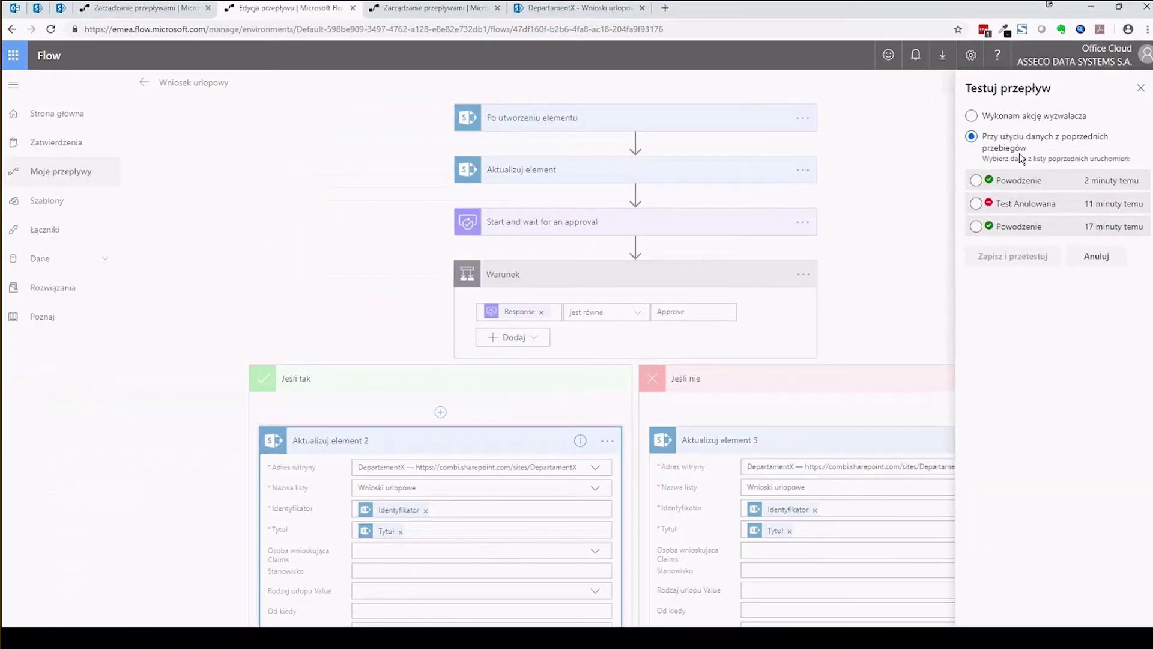
click(975, 180)
click(1029, 258)
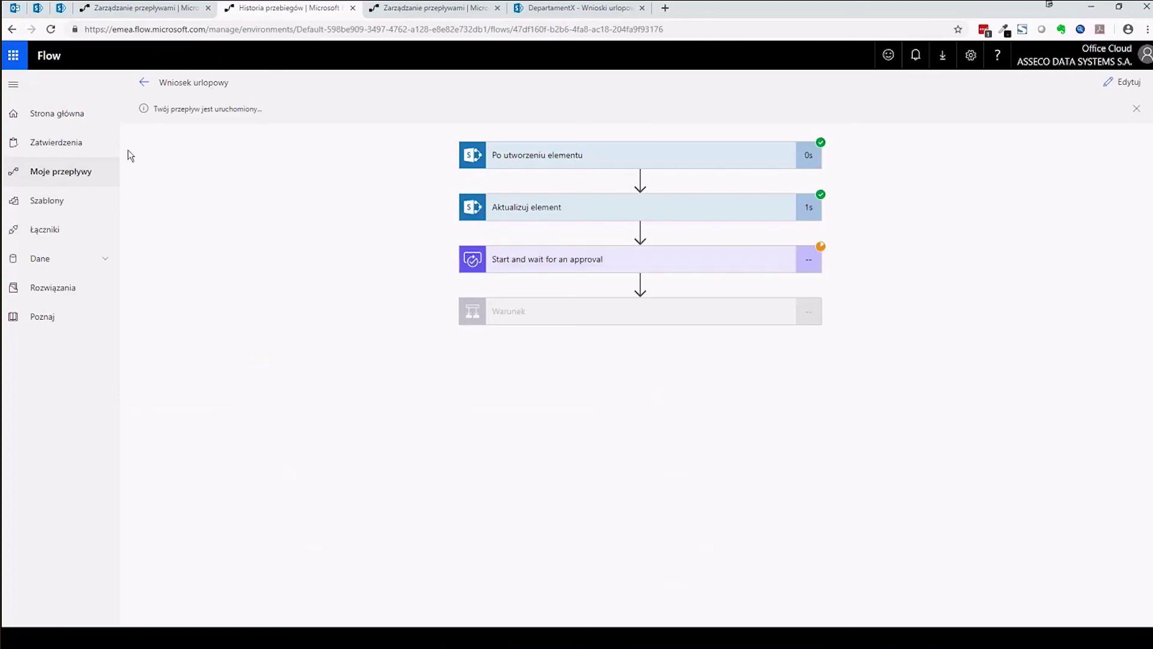
right_click(66, 145)
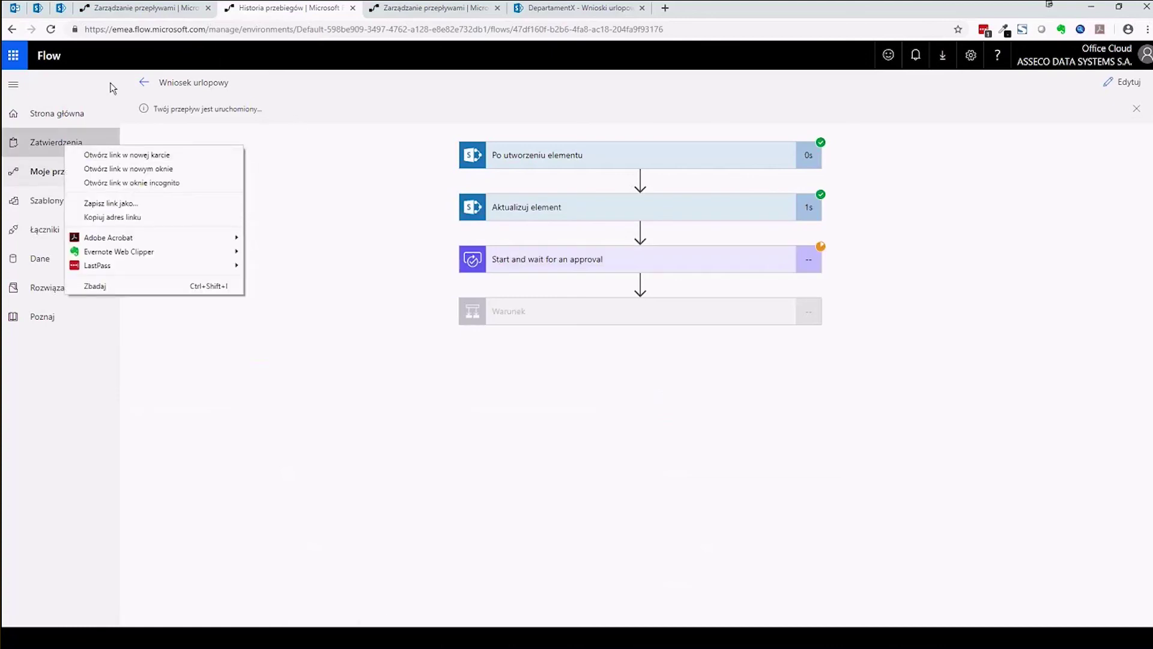
click(30, 55)
click(15, 8)
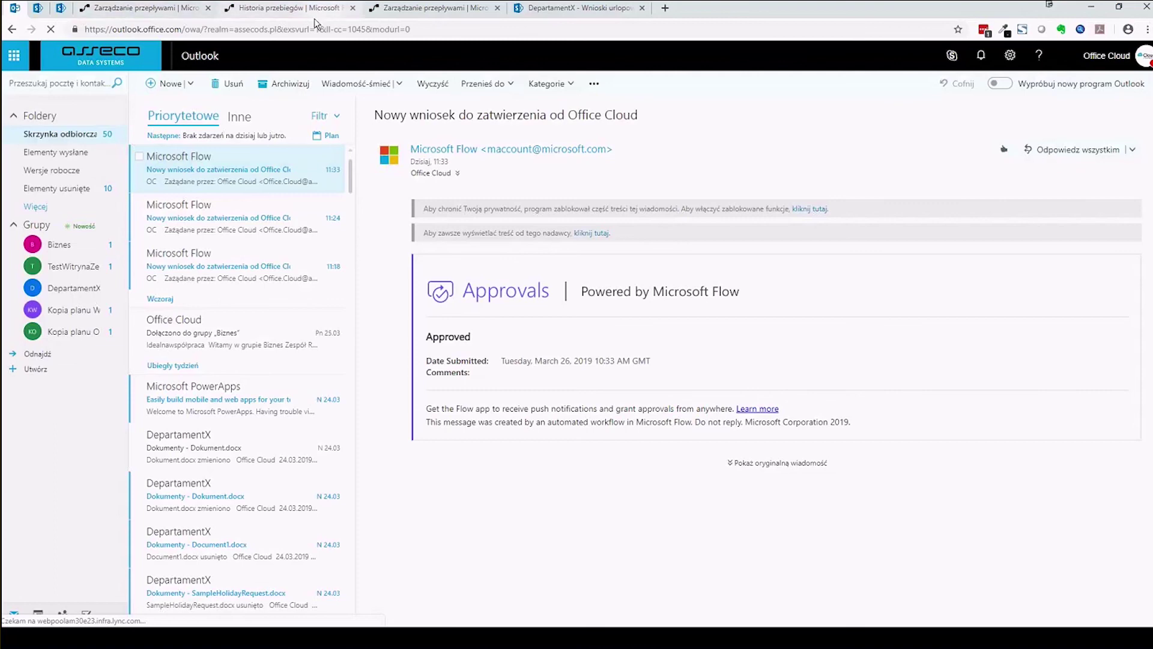
- Reject the pending 60-day leave request in Flow's Zatwierdzenia without a comment and close its details
click(159, 9)
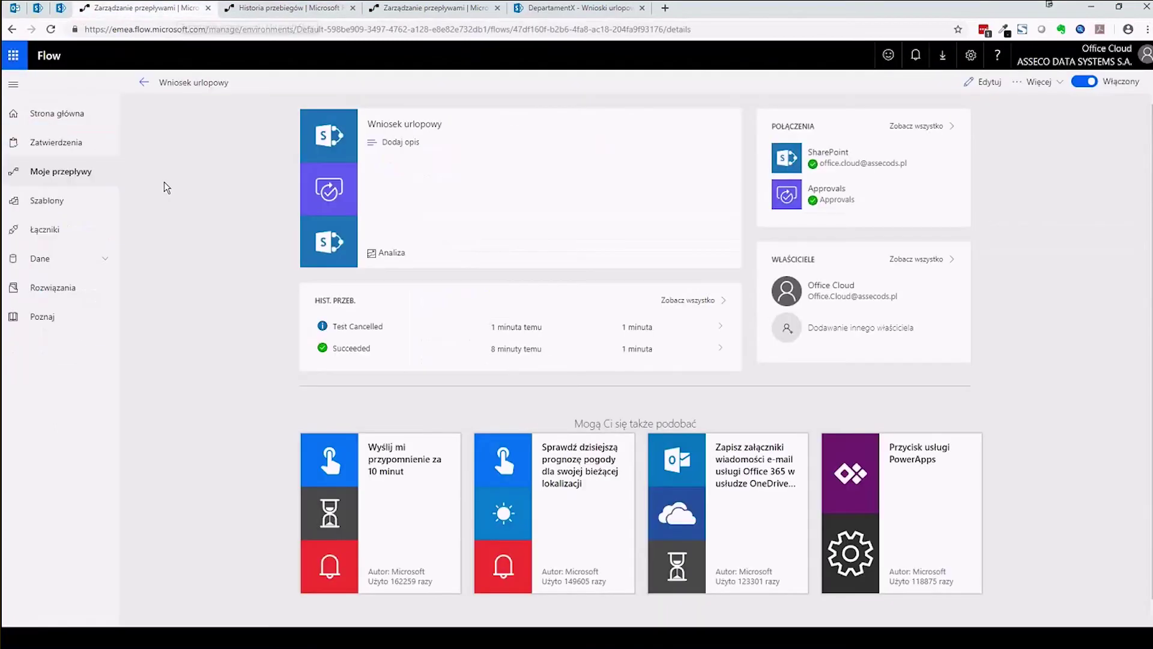
click(66, 143)
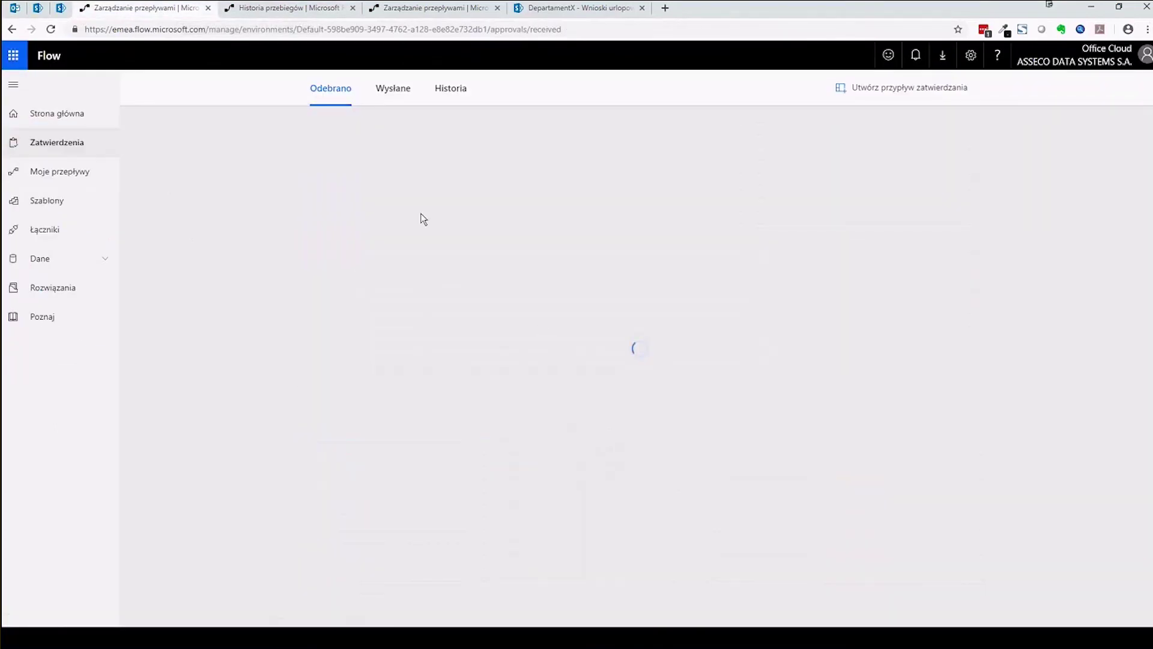
click(384, 278)
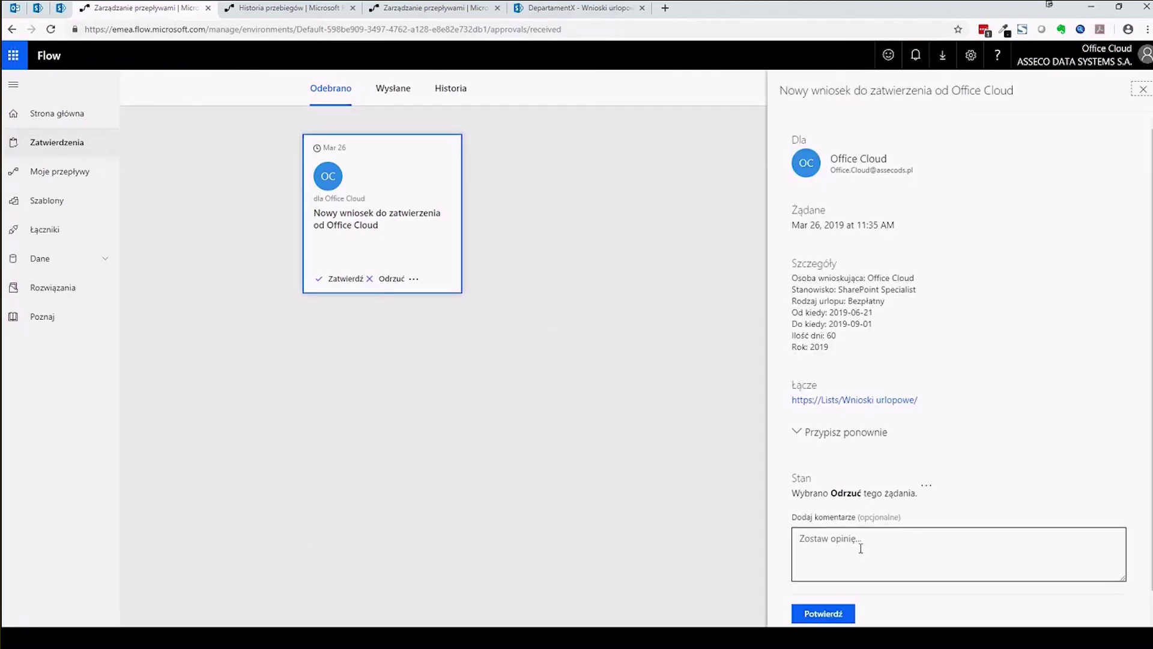
scroll(841, 546, down, 1)
click(824, 572)
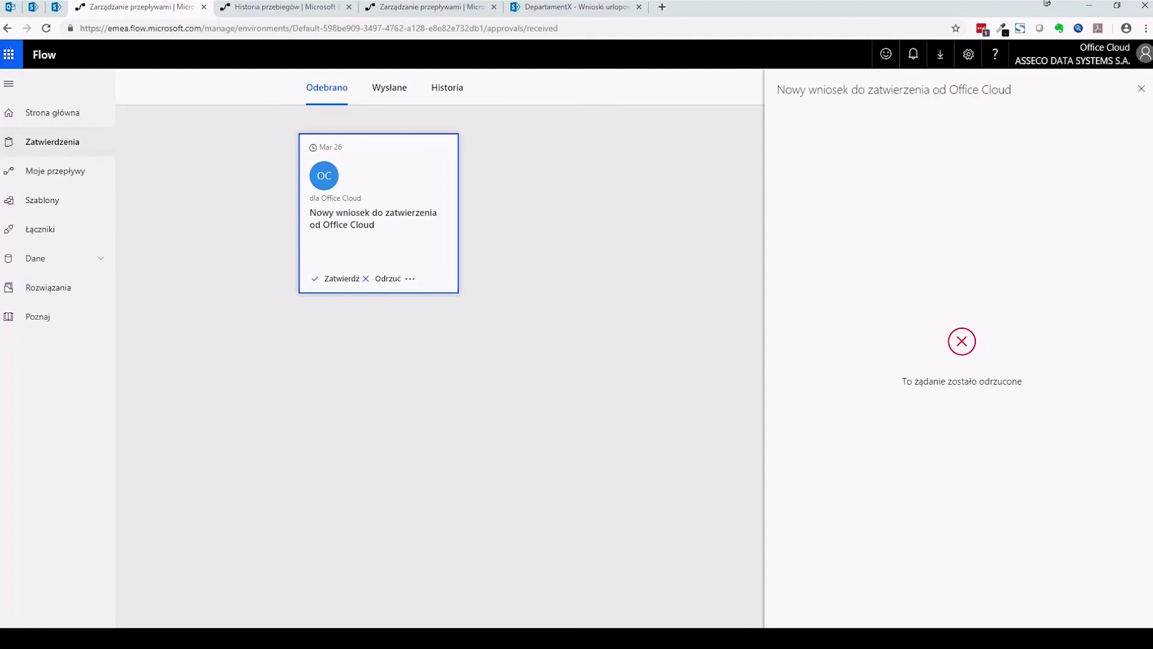
click(1142, 90)
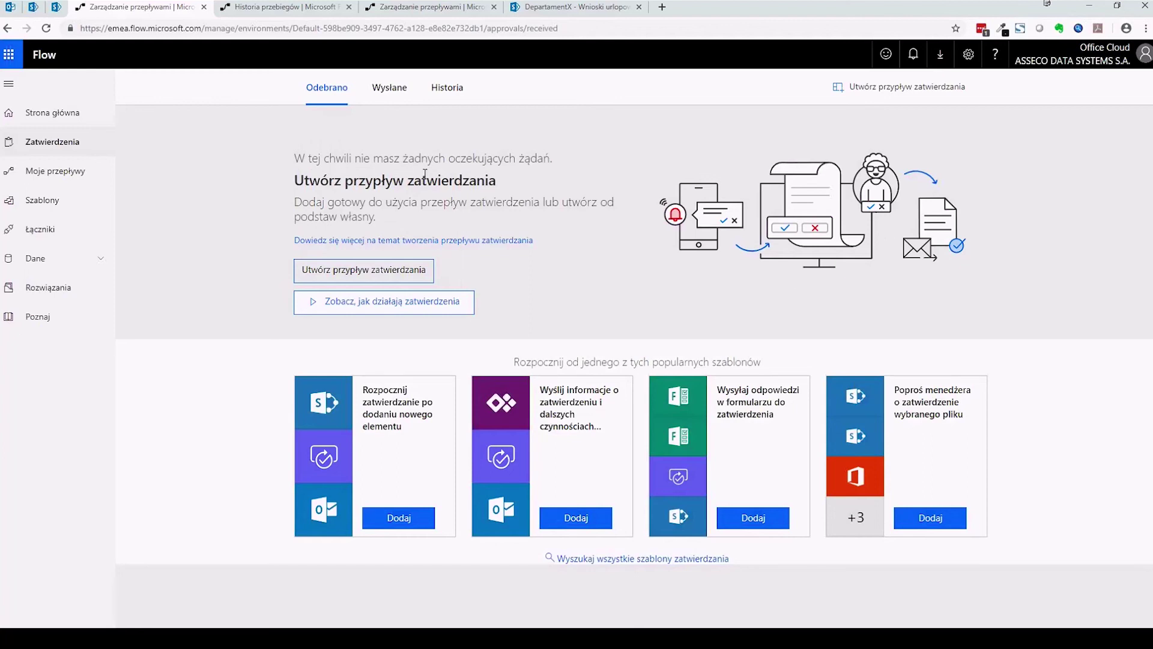
- Check the newest entry in the approval history and the 60-day request's Decyzja value in the SharePoint list
click(436, 90)
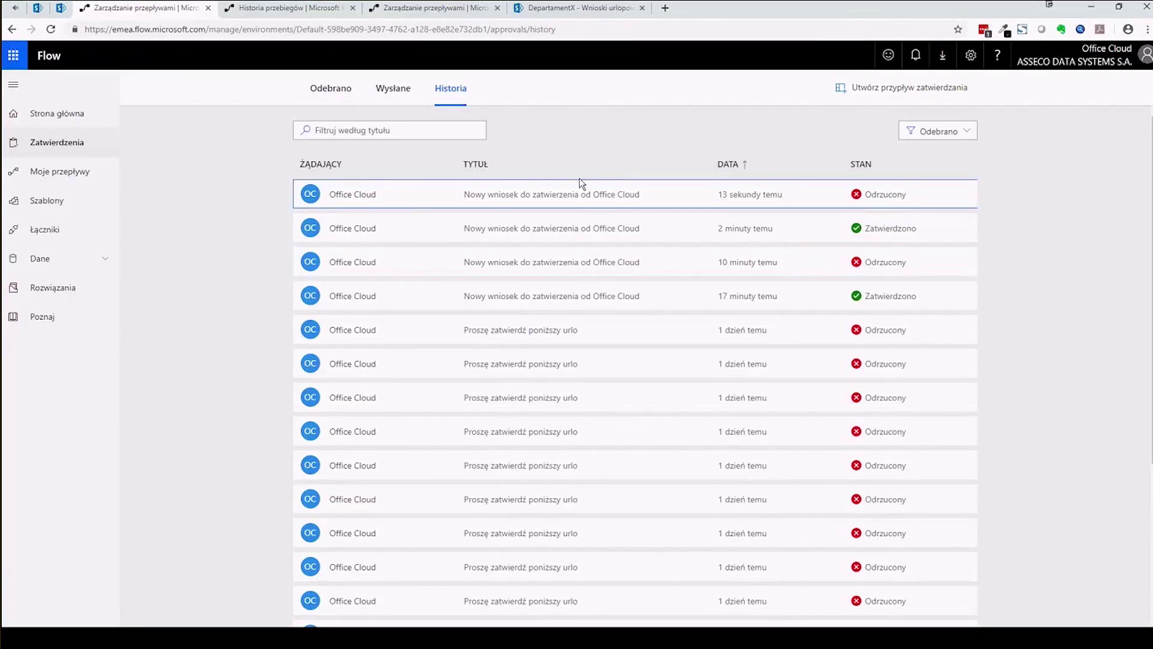
key(ctrl+9)
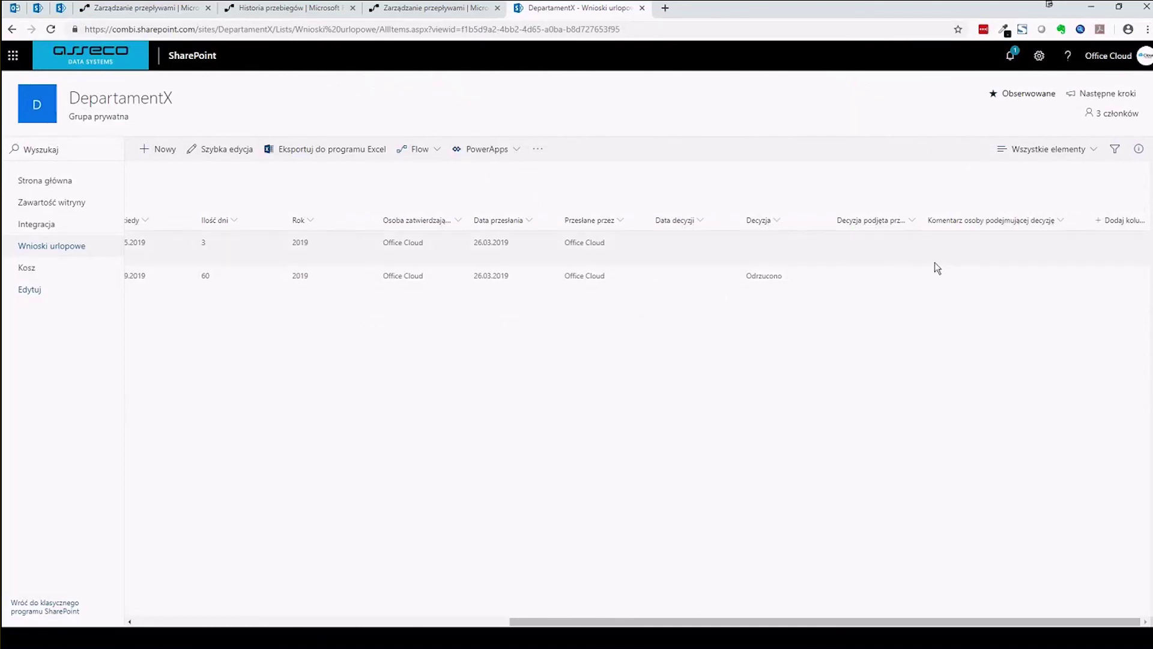
drag(935, 262, 778, 282)
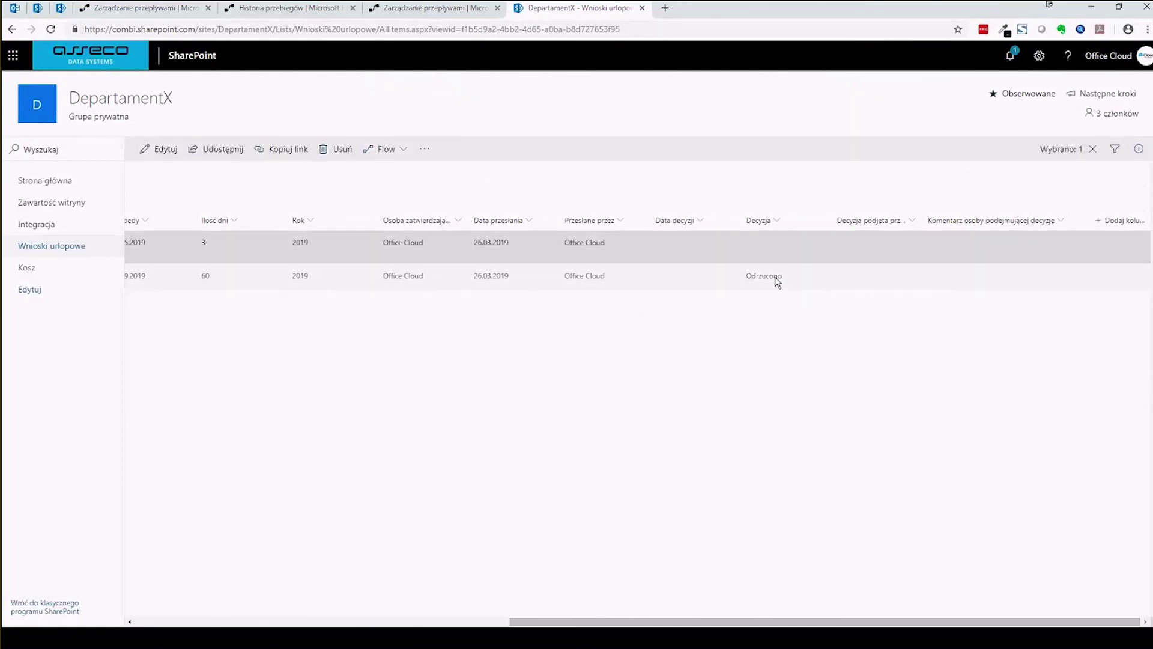